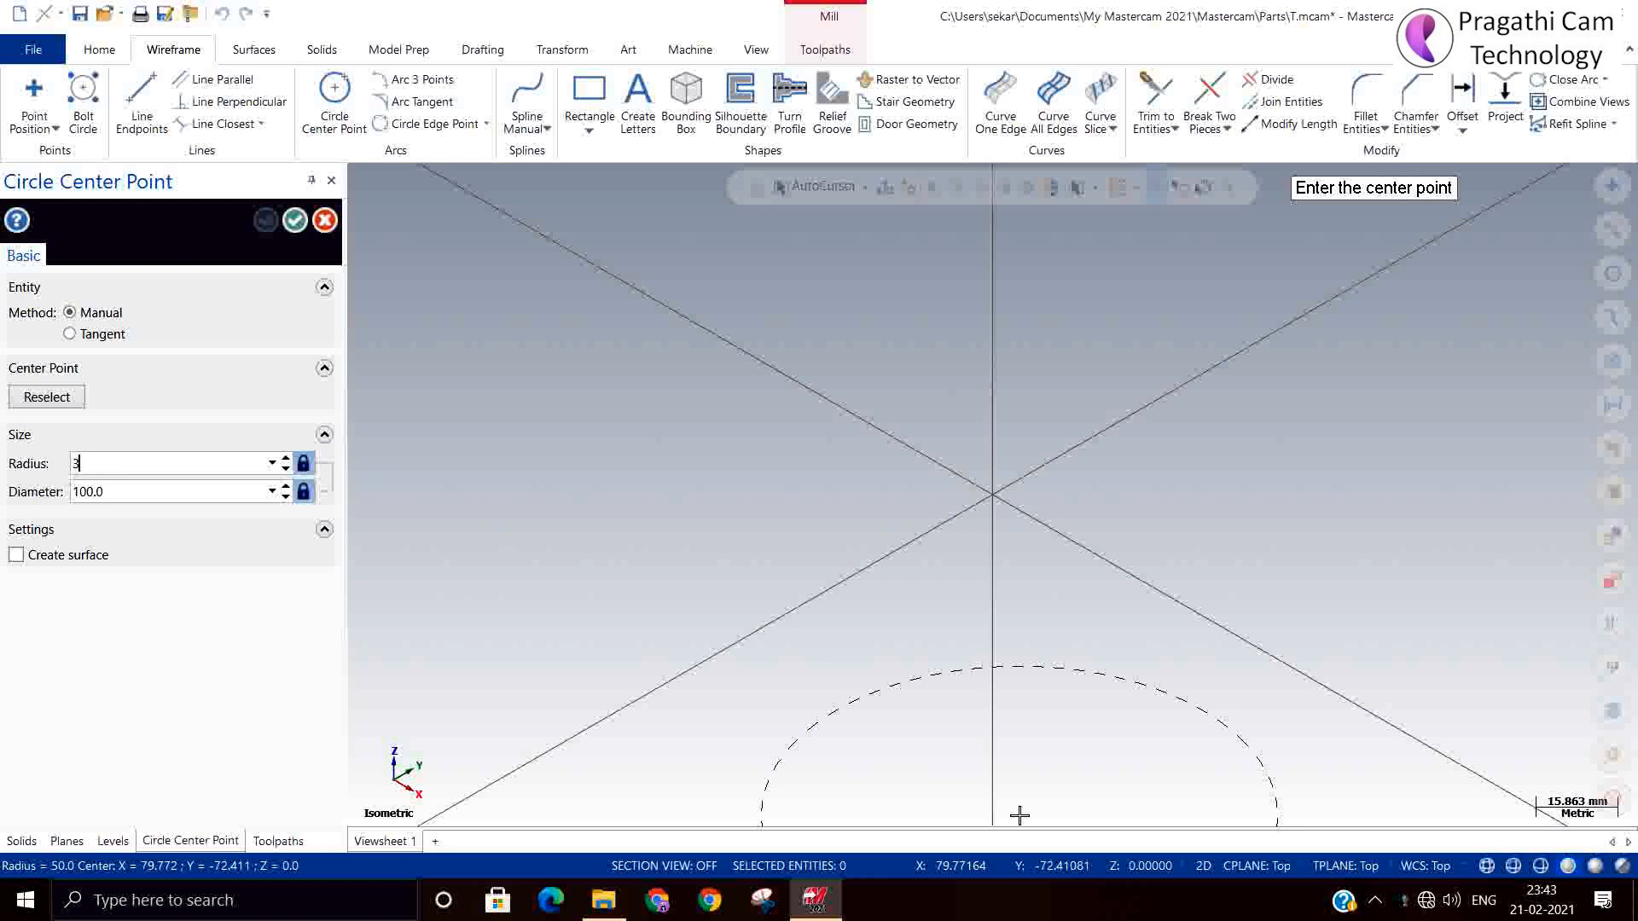
# Step: Create a center-point circle with a radius of 30 mm at the origin
pyautogui.press('Return')
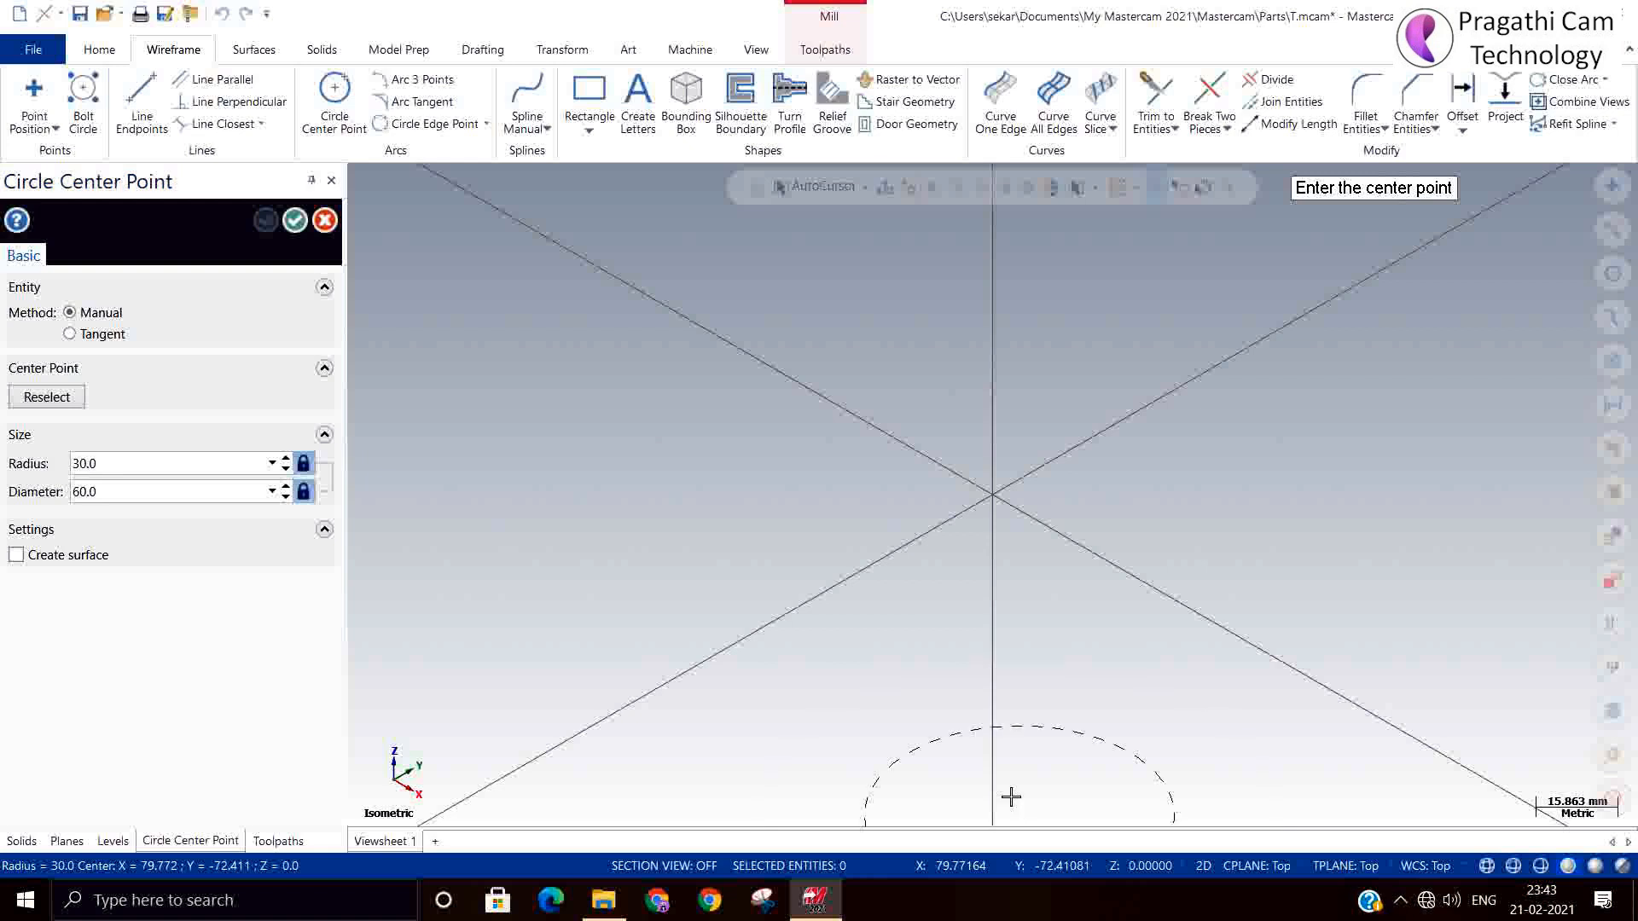
pyautogui.click(991, 494)
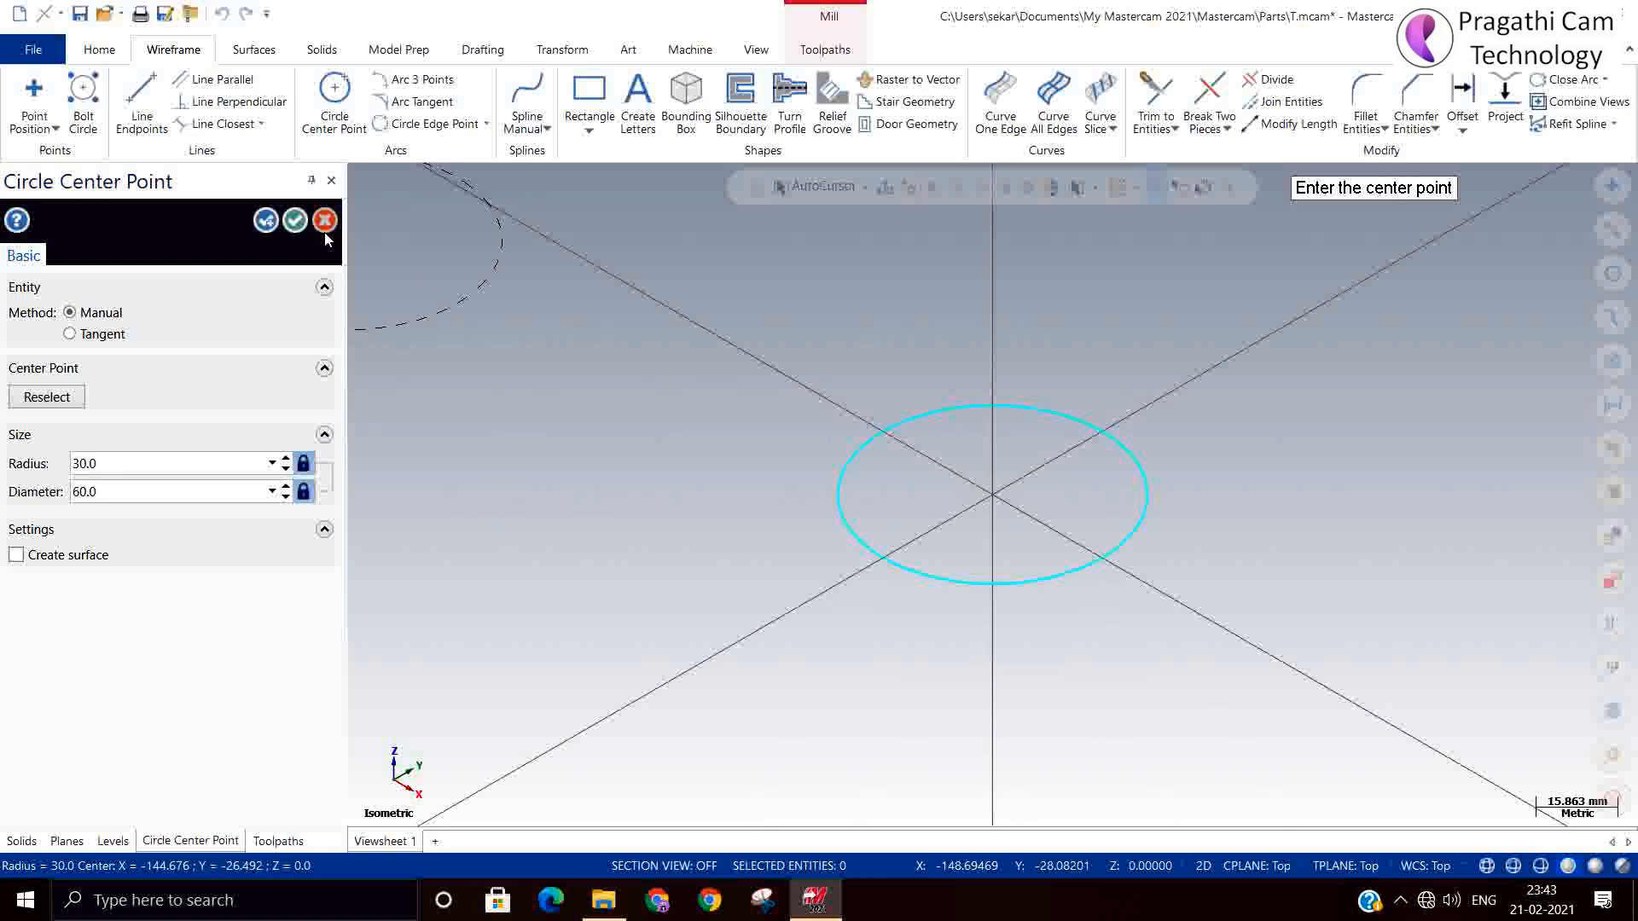
pyautogui.click(296, 220)
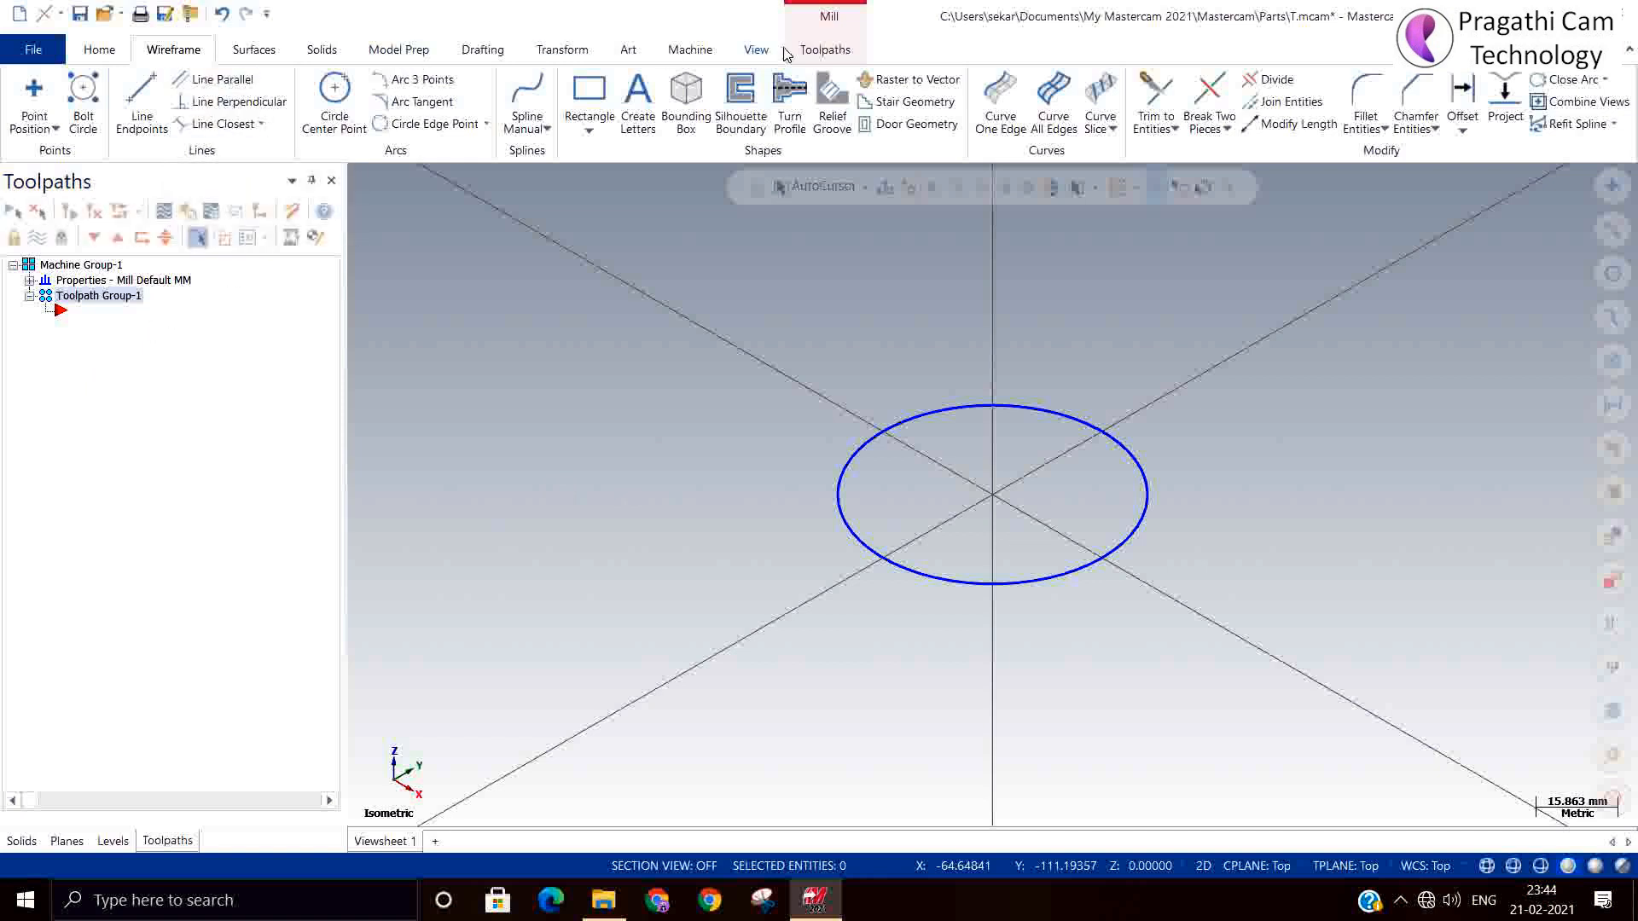
# Step: Start a Circle Mill toolpath using the 60 mm diameter circle as the hole geometry
pyautogui.click(817, 53)
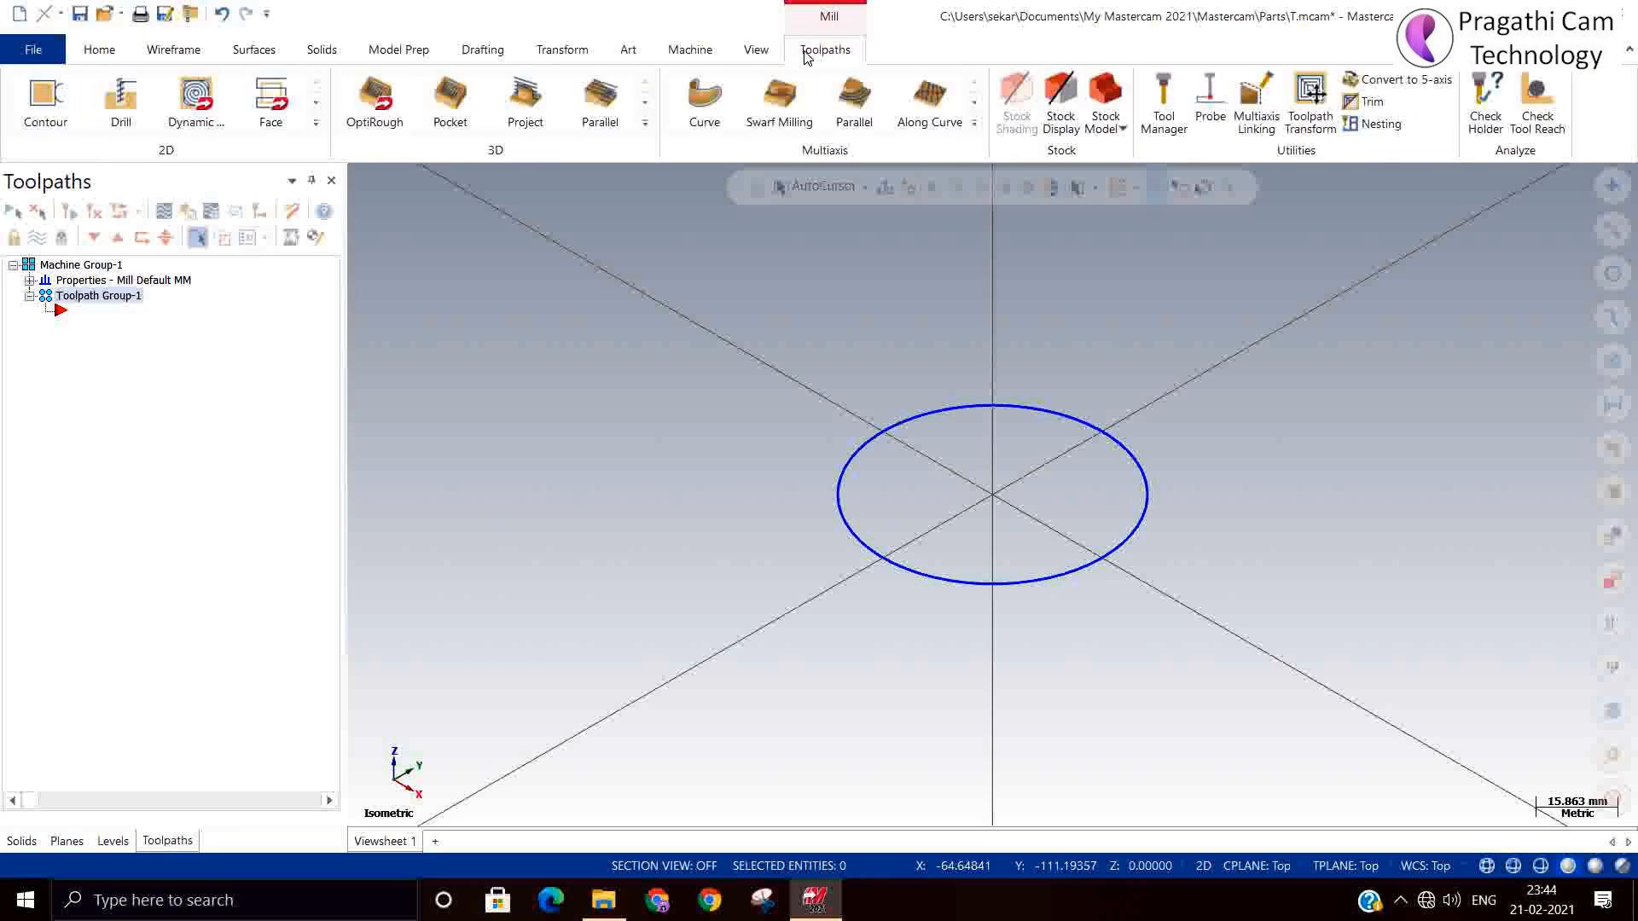
pyautogui.click(316, 127)
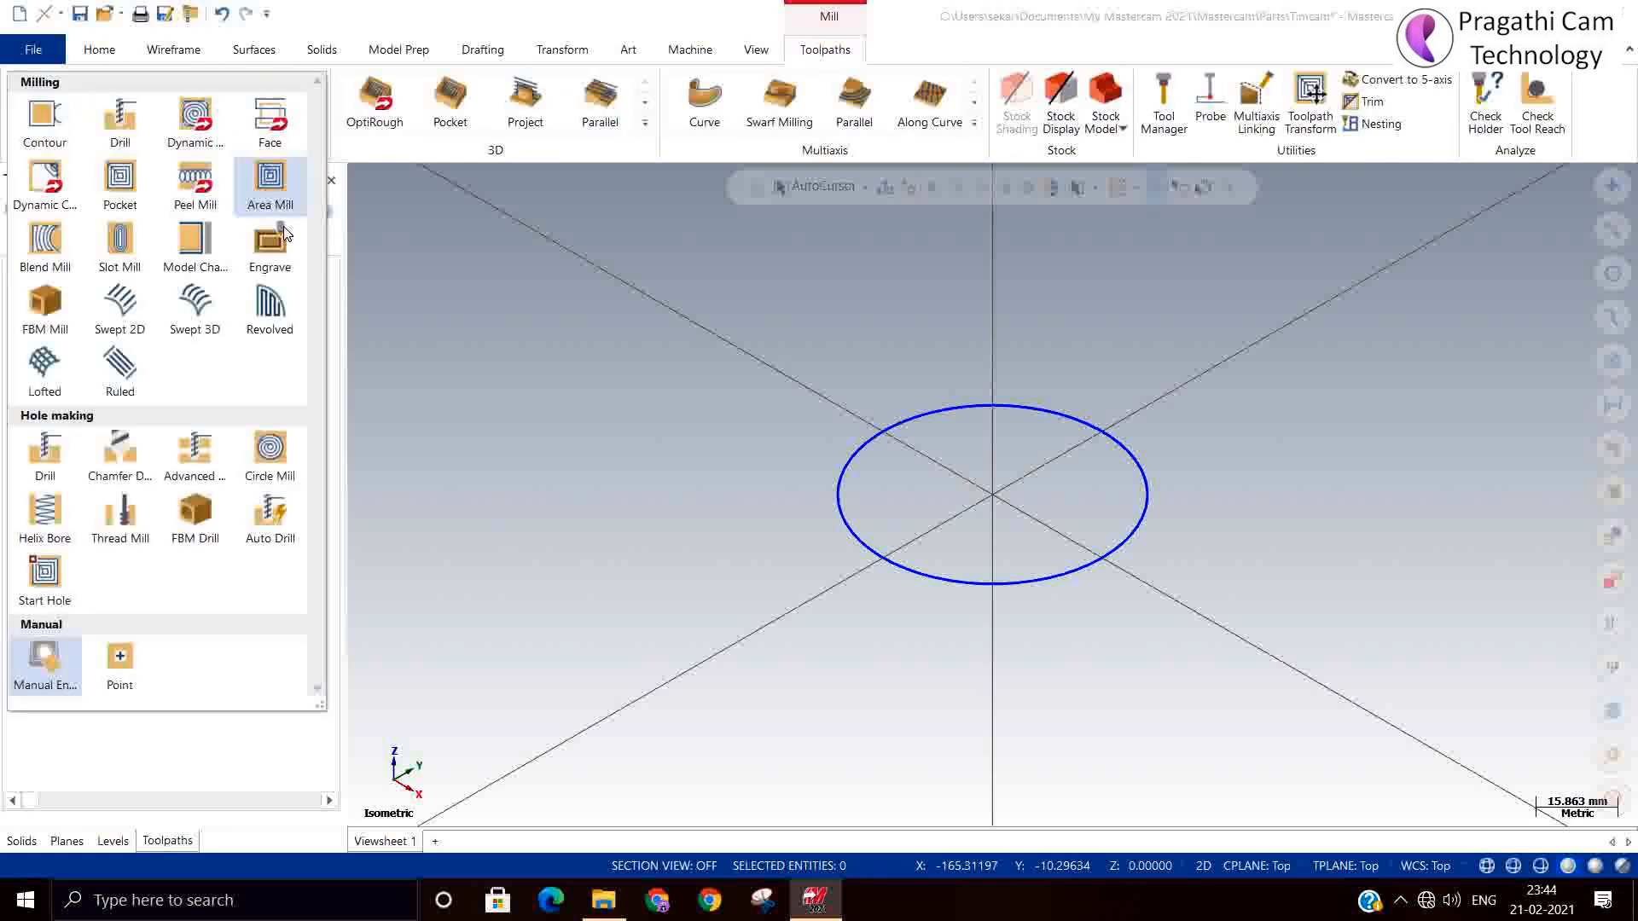
pyautogui.click(260, 461)
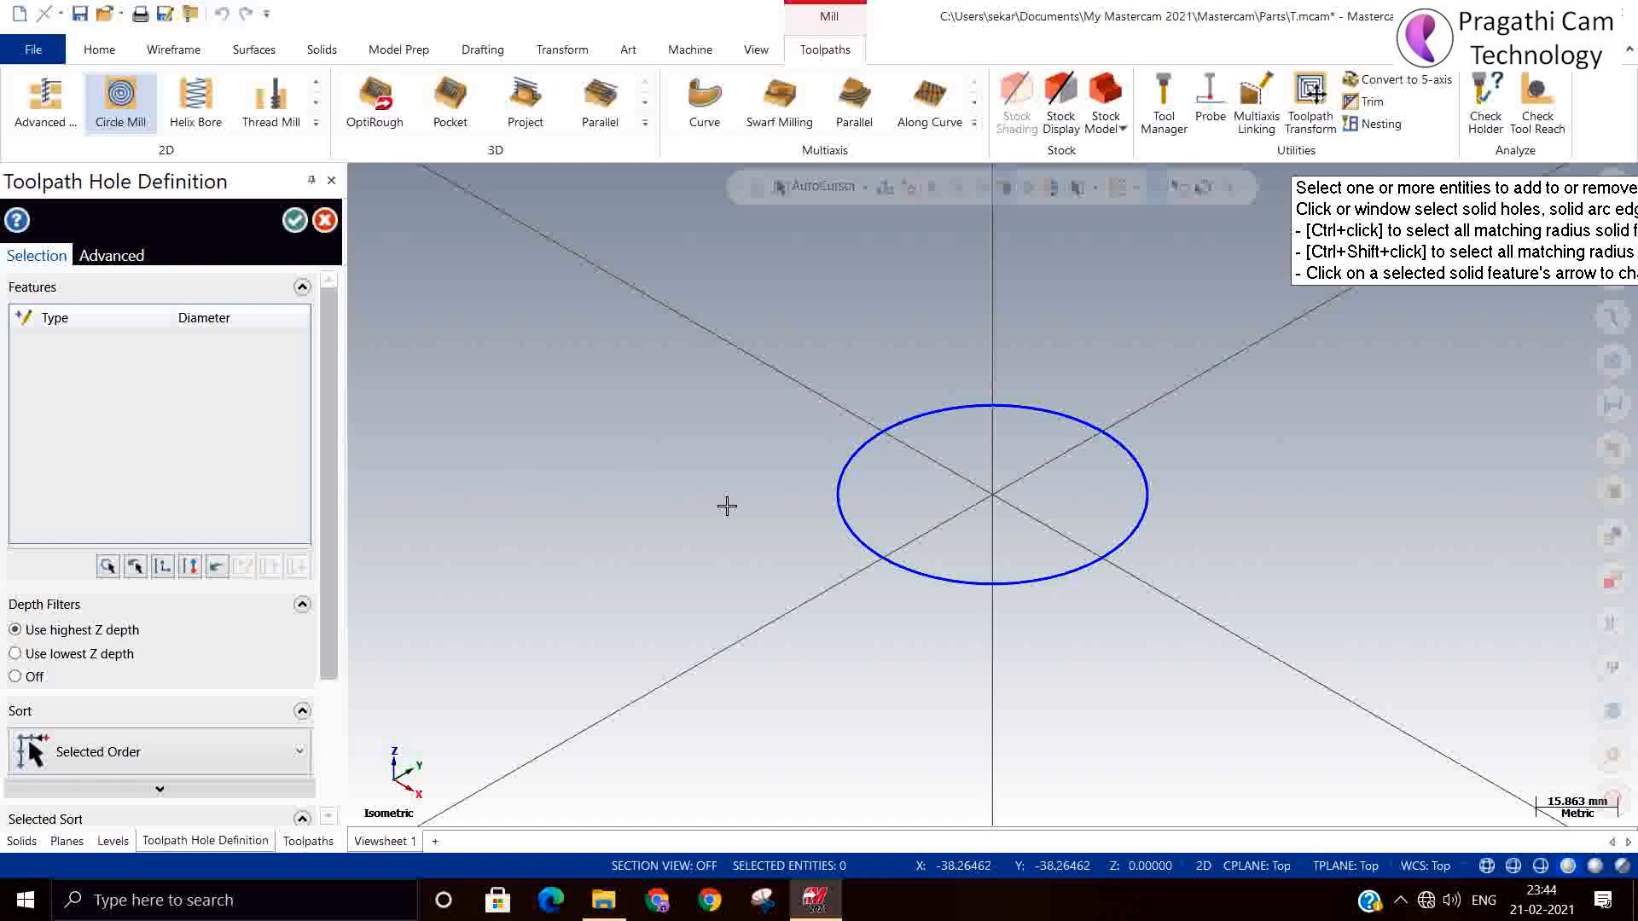
pyautogui.click(851, 540)
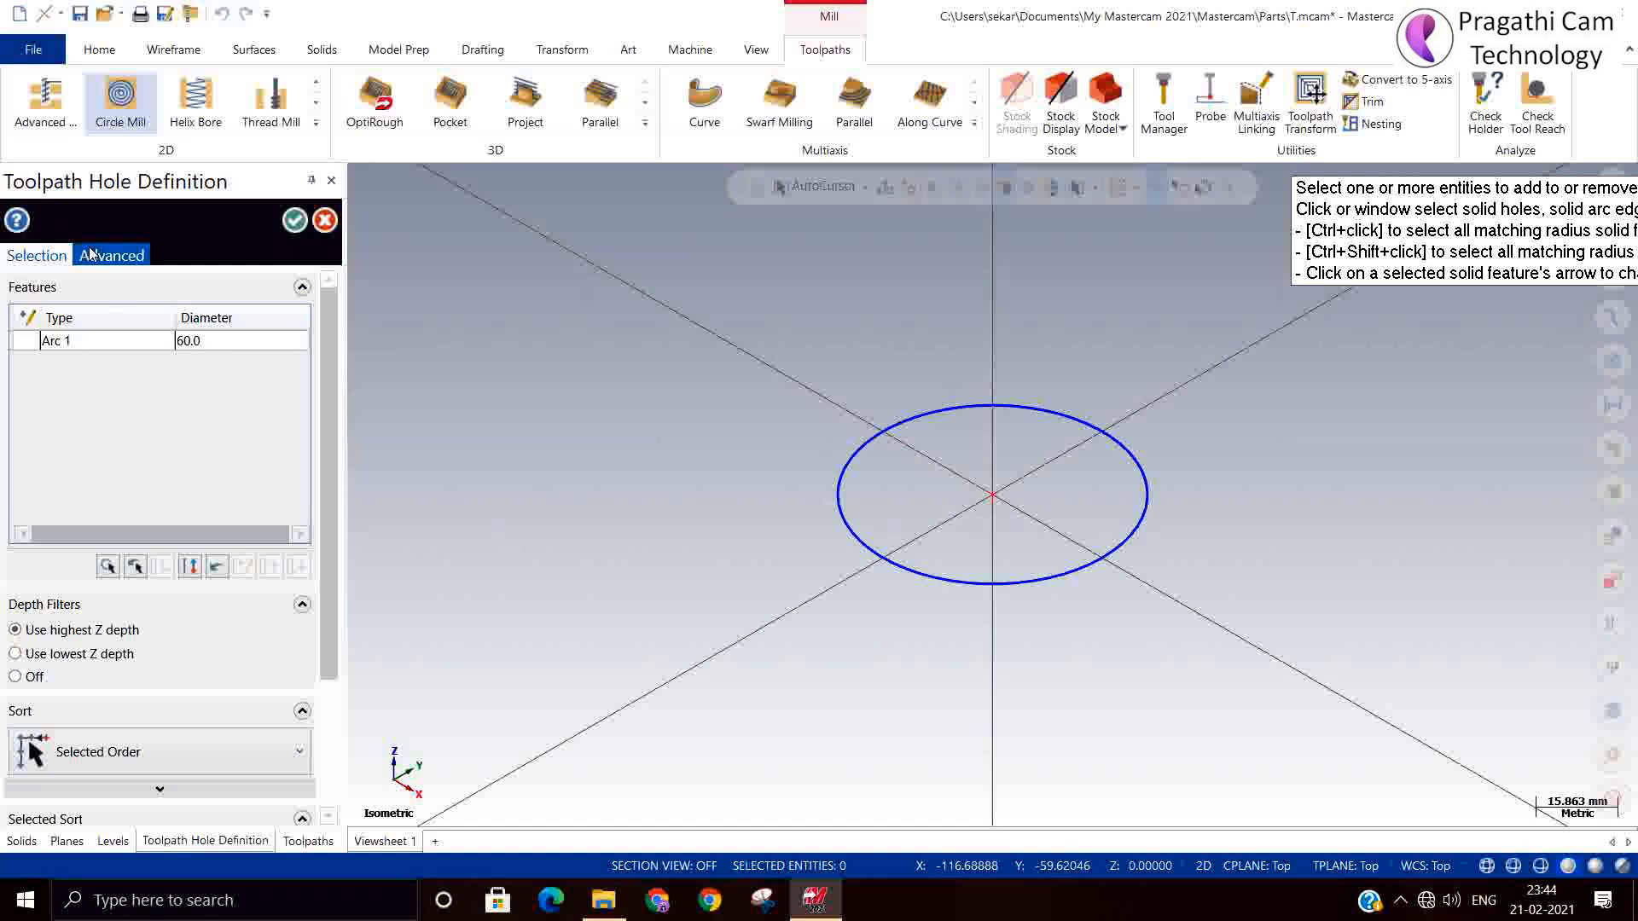
pyautogui.click(285, 225)
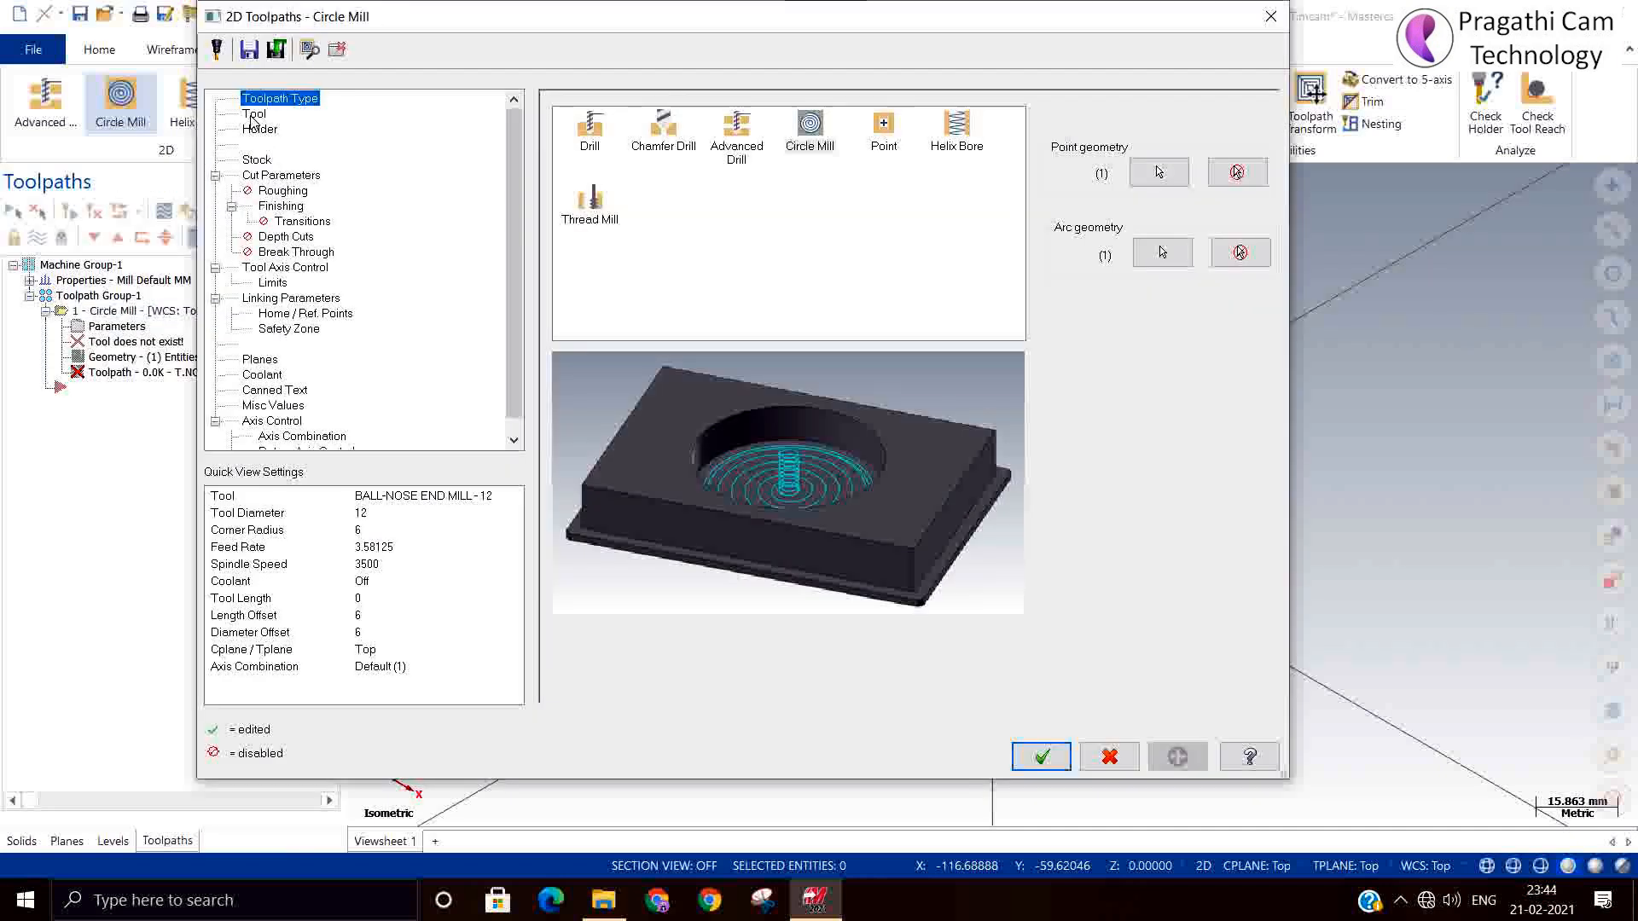
# Step: Select the FLAT END MILL - 16 from the tool library for the Circle Mill toolpath
pyautogui.click(253, 115)
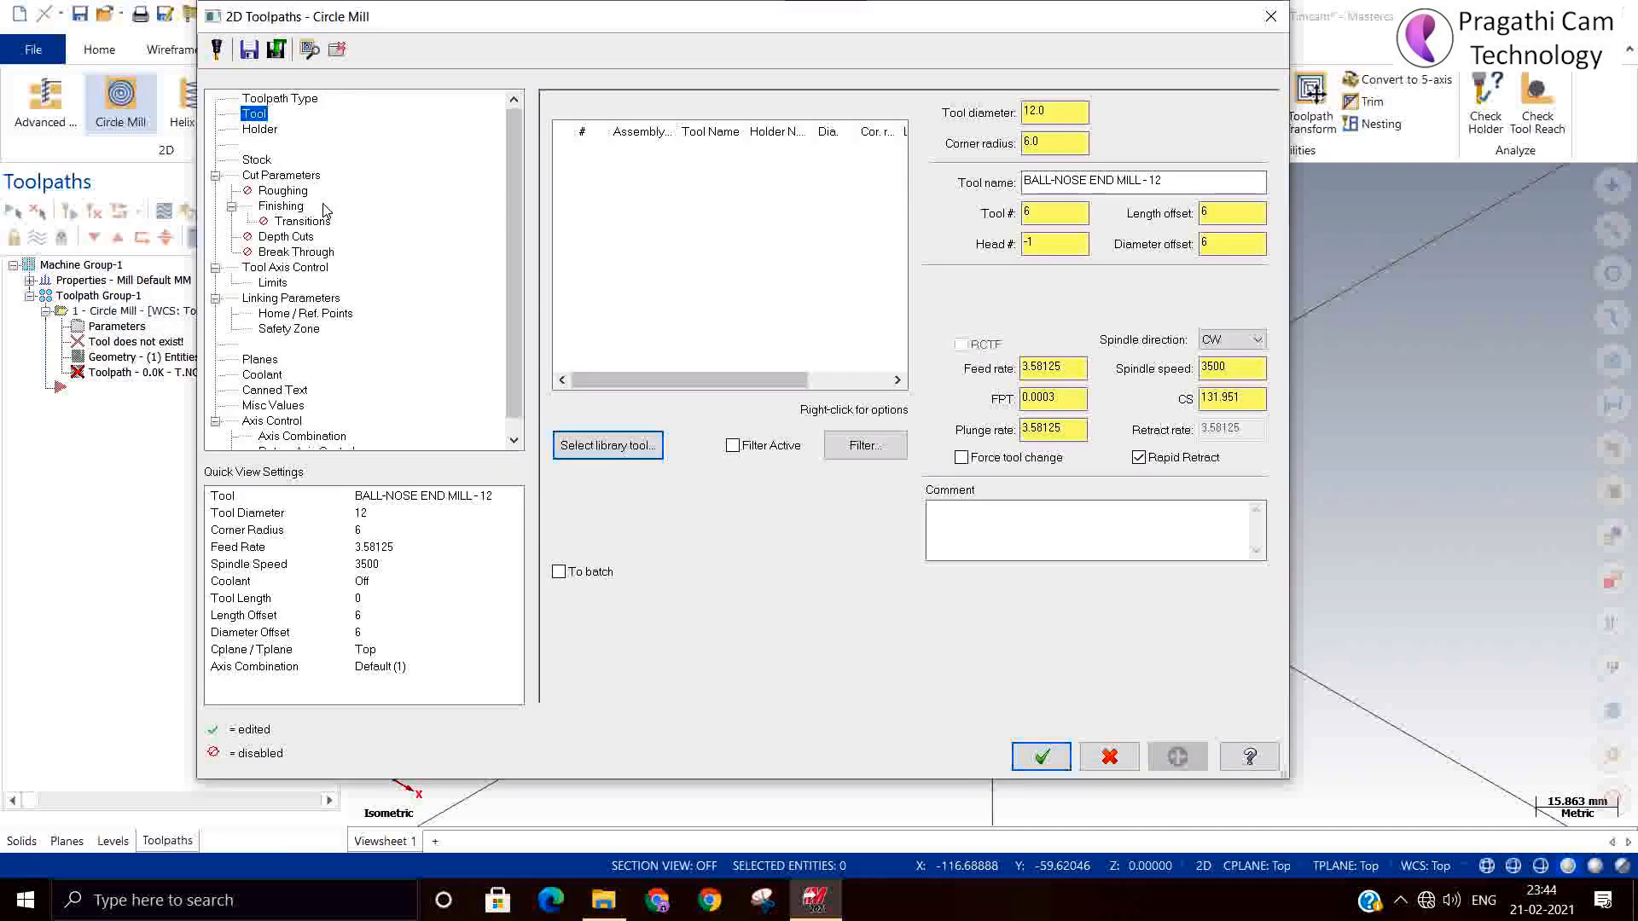
pyautogui.click(598, 447)
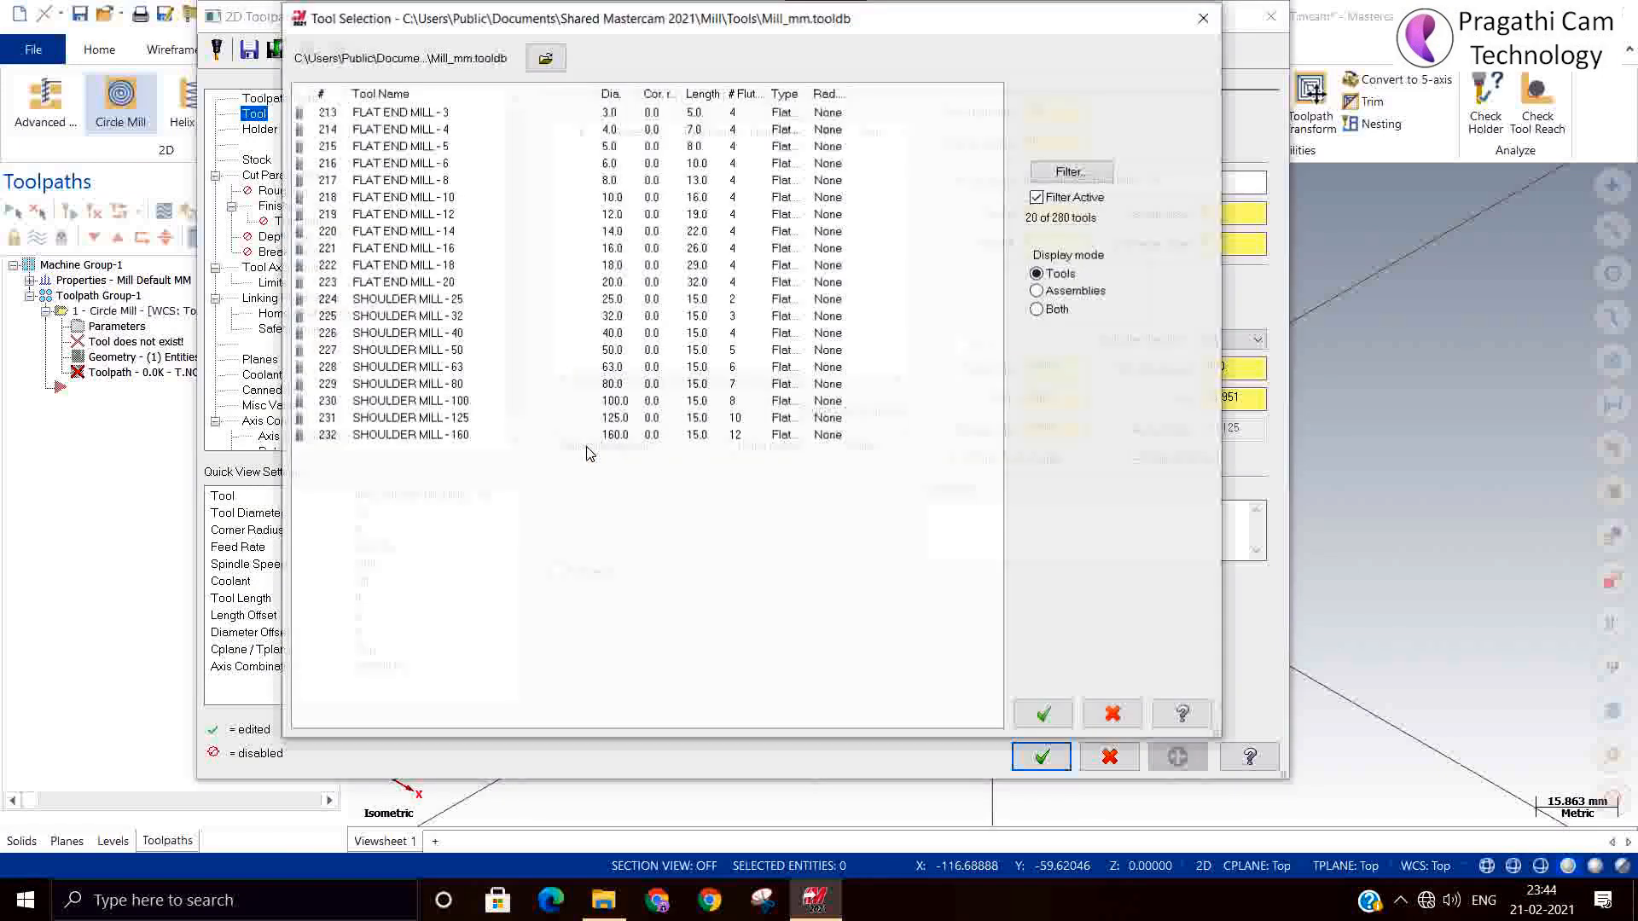
pyautogui.click(433, 248)
pyautogui.click(1045, 716)
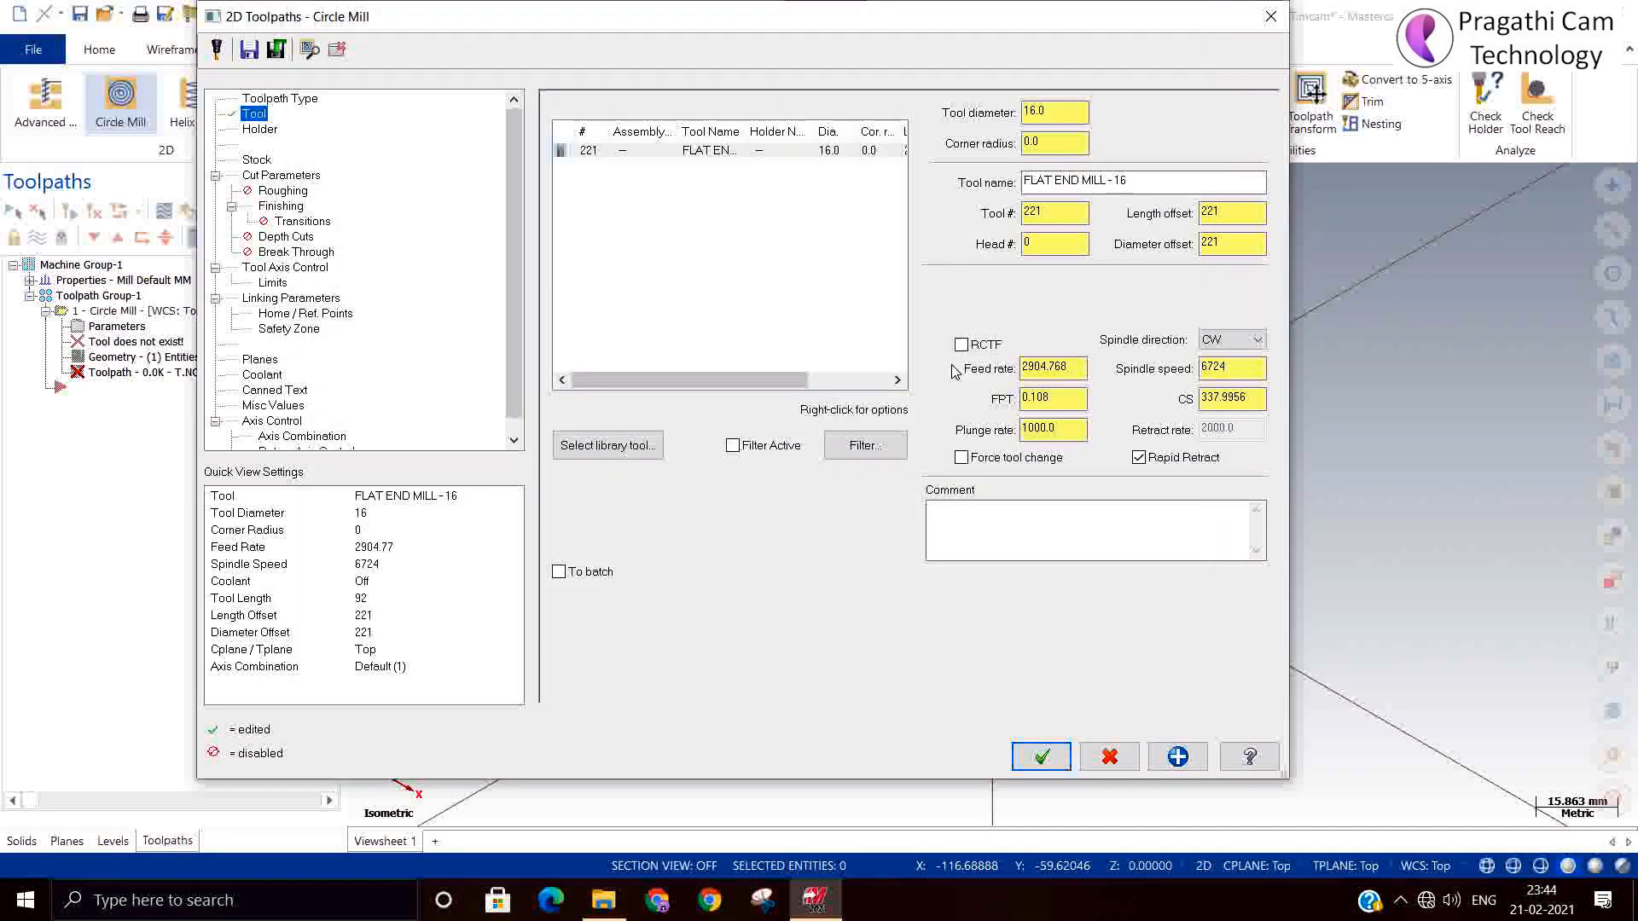
# Step: Set the tool number to 1, the cutting speed (CS) to 170 and the plunge rate to 500
pyautogui.doubleClick(1057, 210)
pyautogui.write('1')
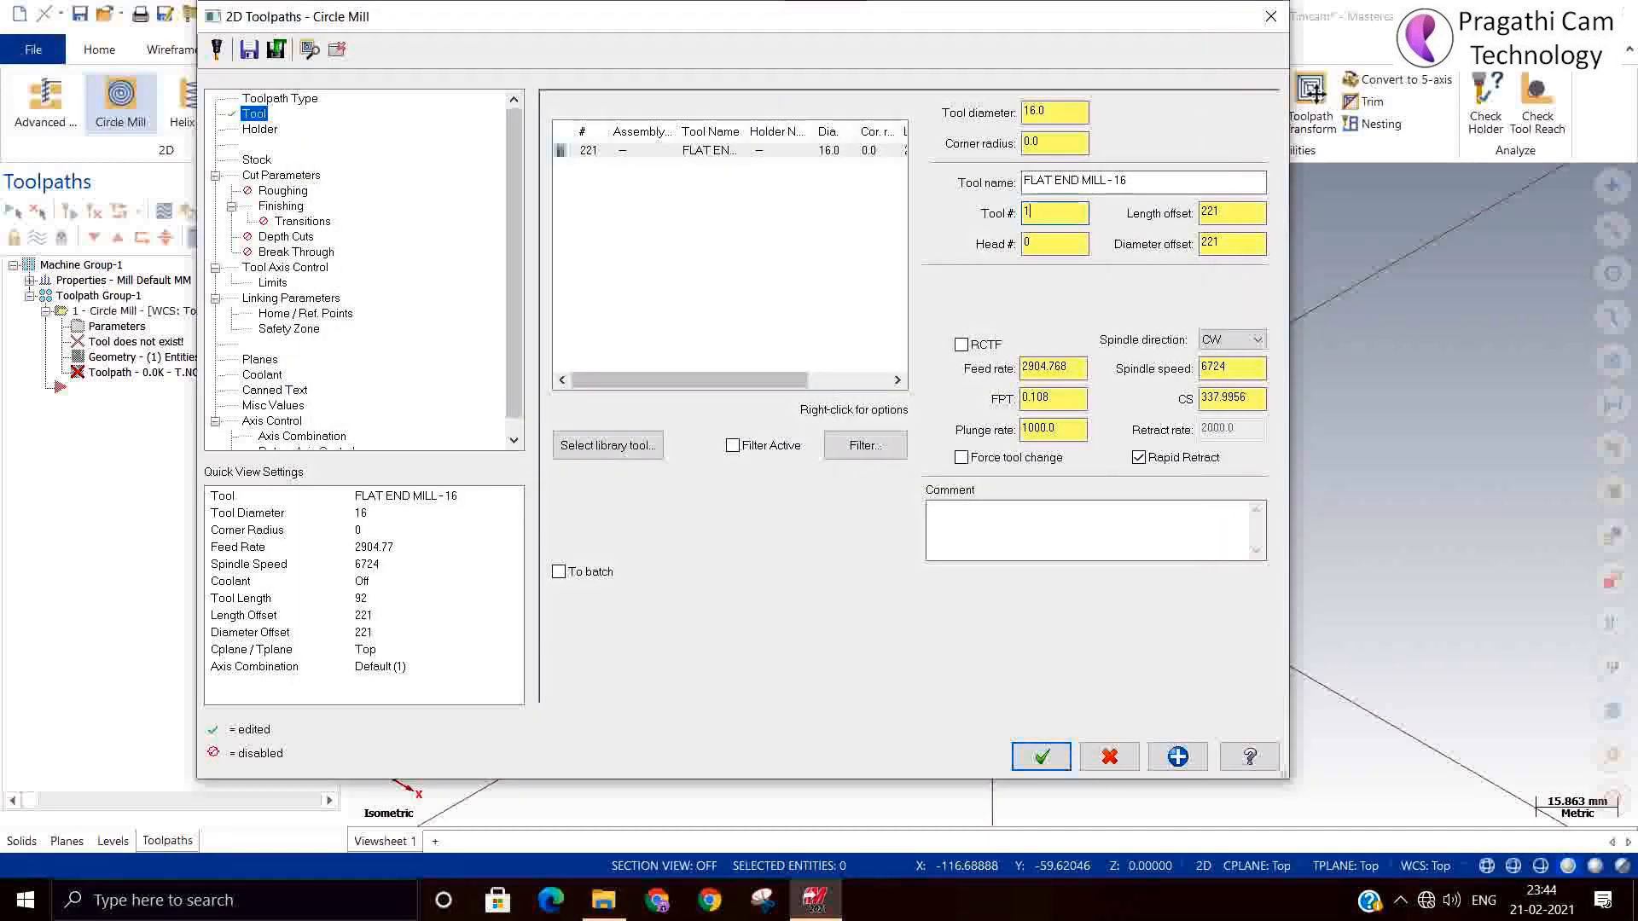
pyautogui.click(1247, 403)
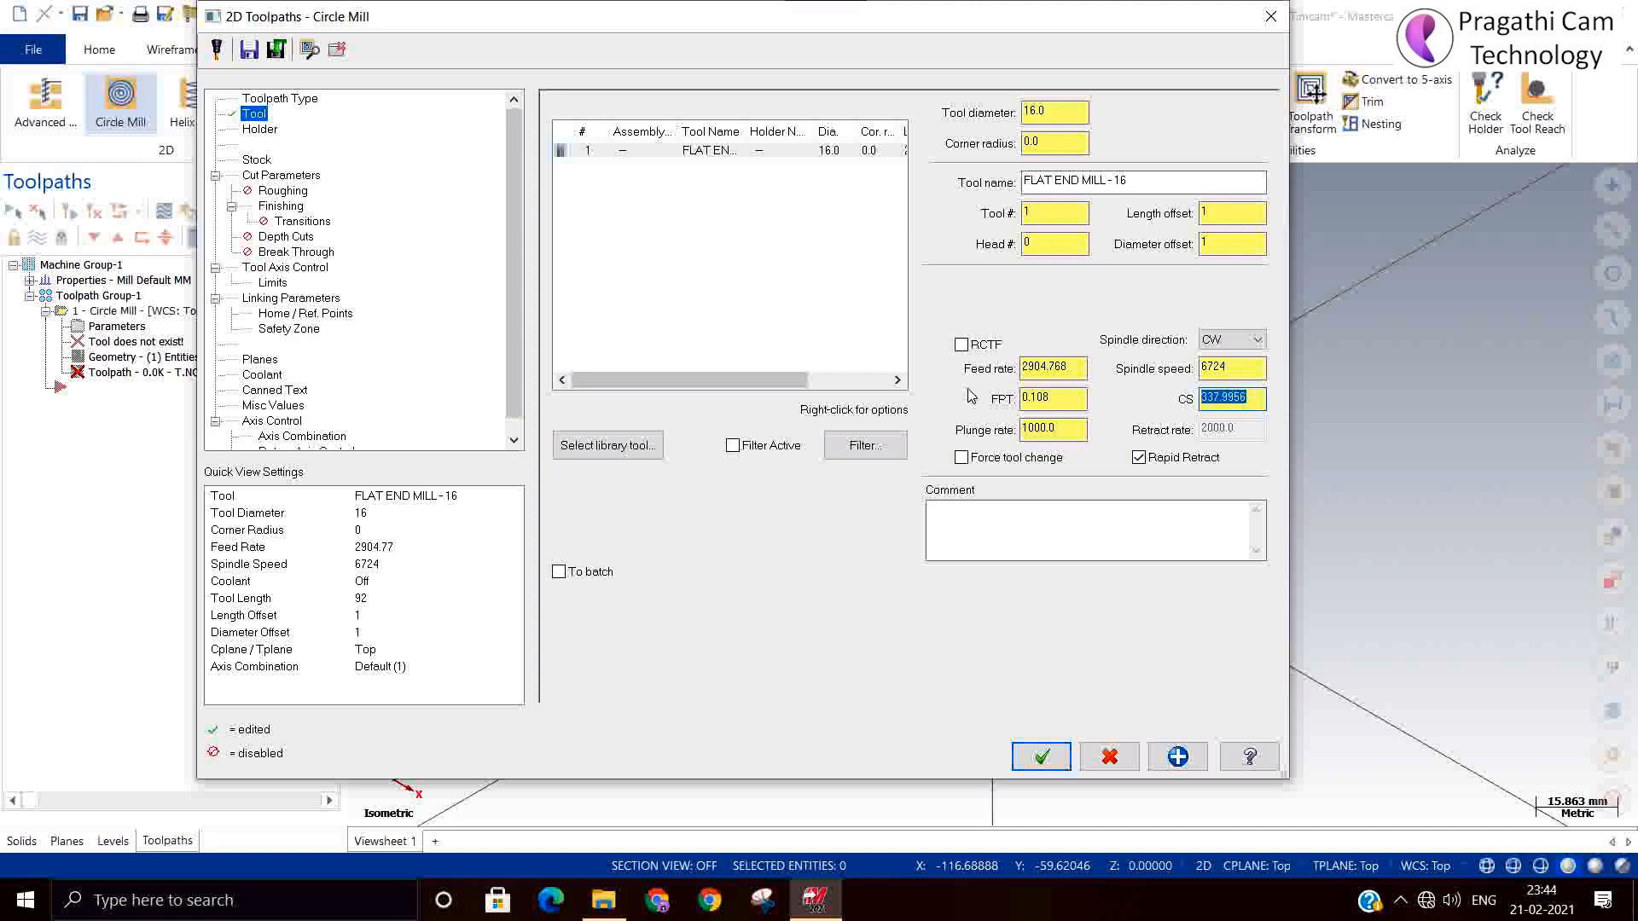
pyautogui.write('170')
pyautogui.press('Tab')
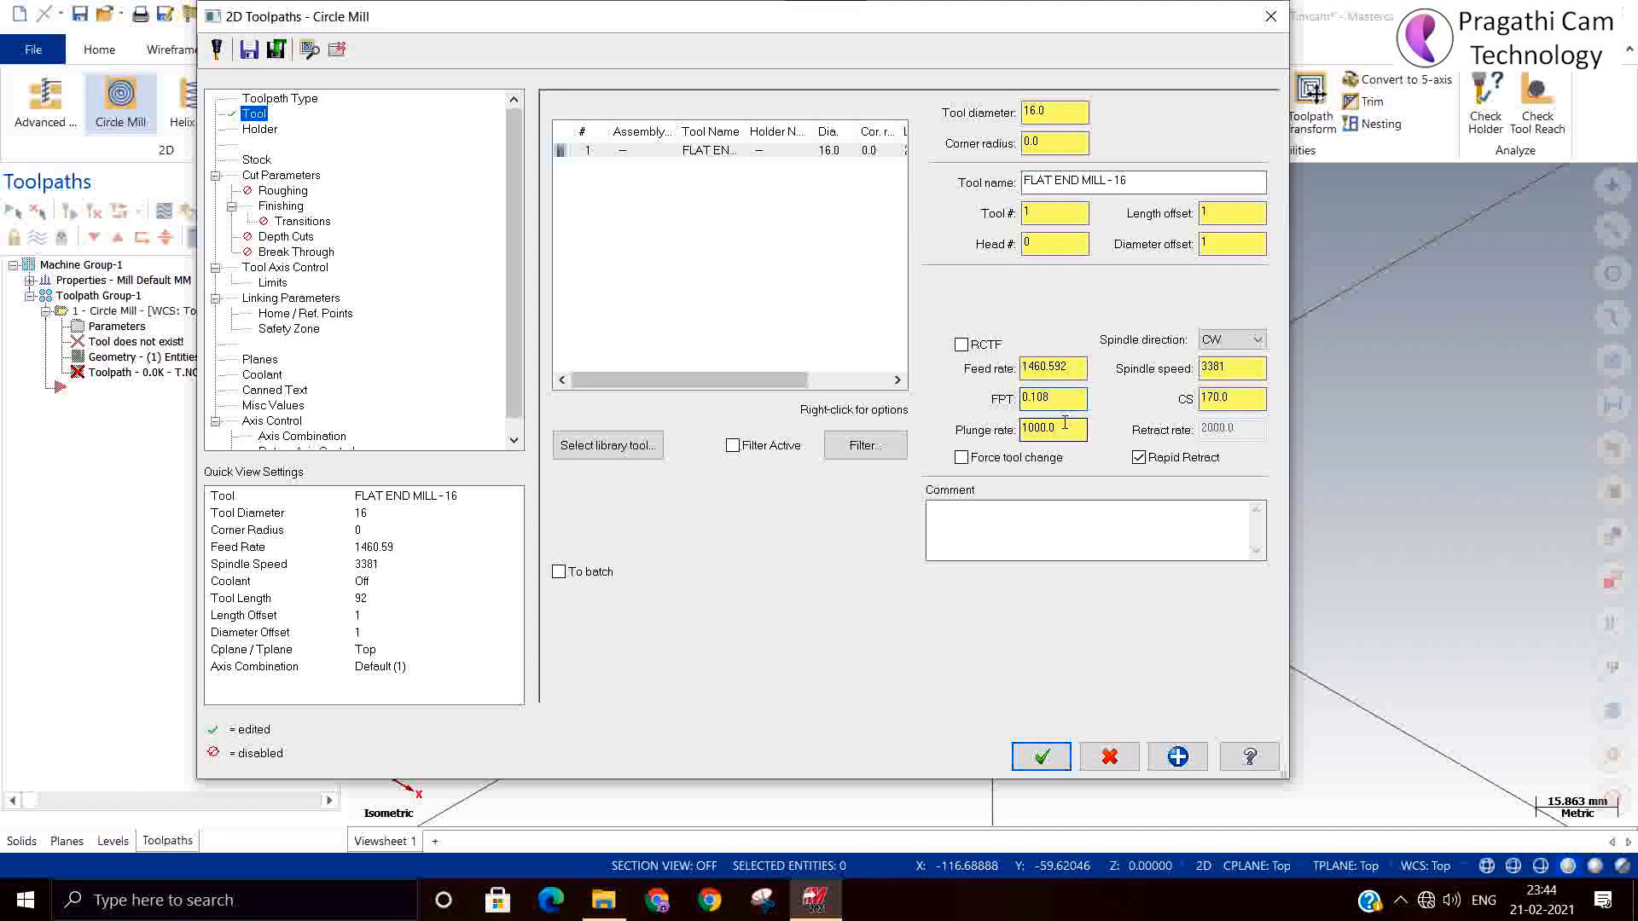
pyautogui.write('500')
# Step: Set the stock to leave on walls and floors to 0 in the cut parameters
pyautogui.click(259, 172)
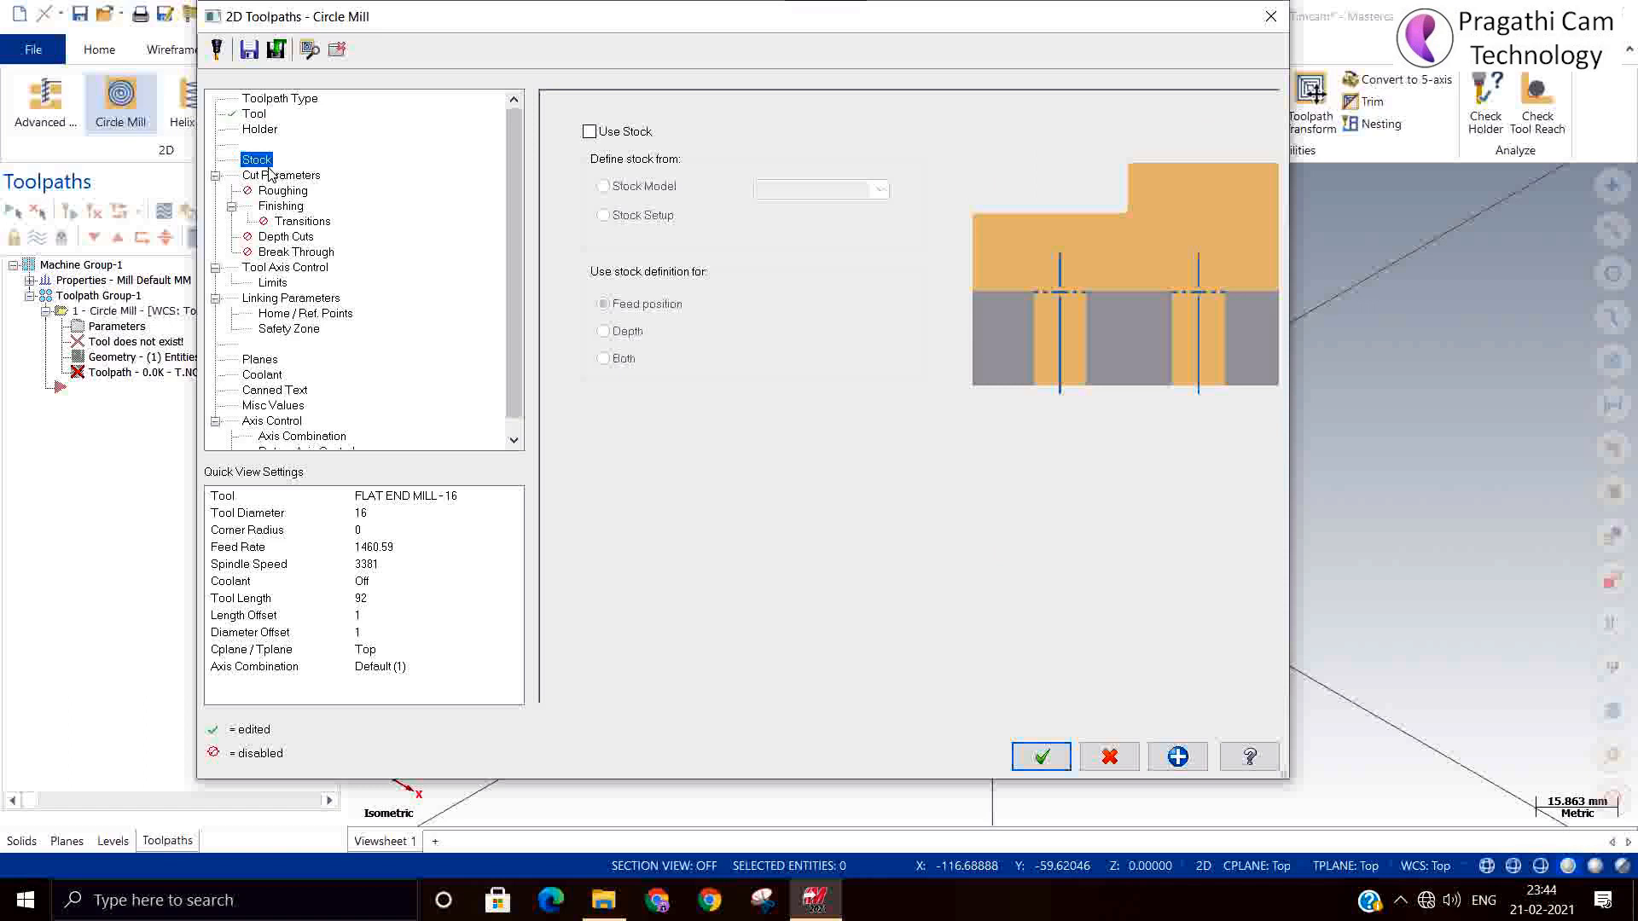
pyautogui.click(270, 176)
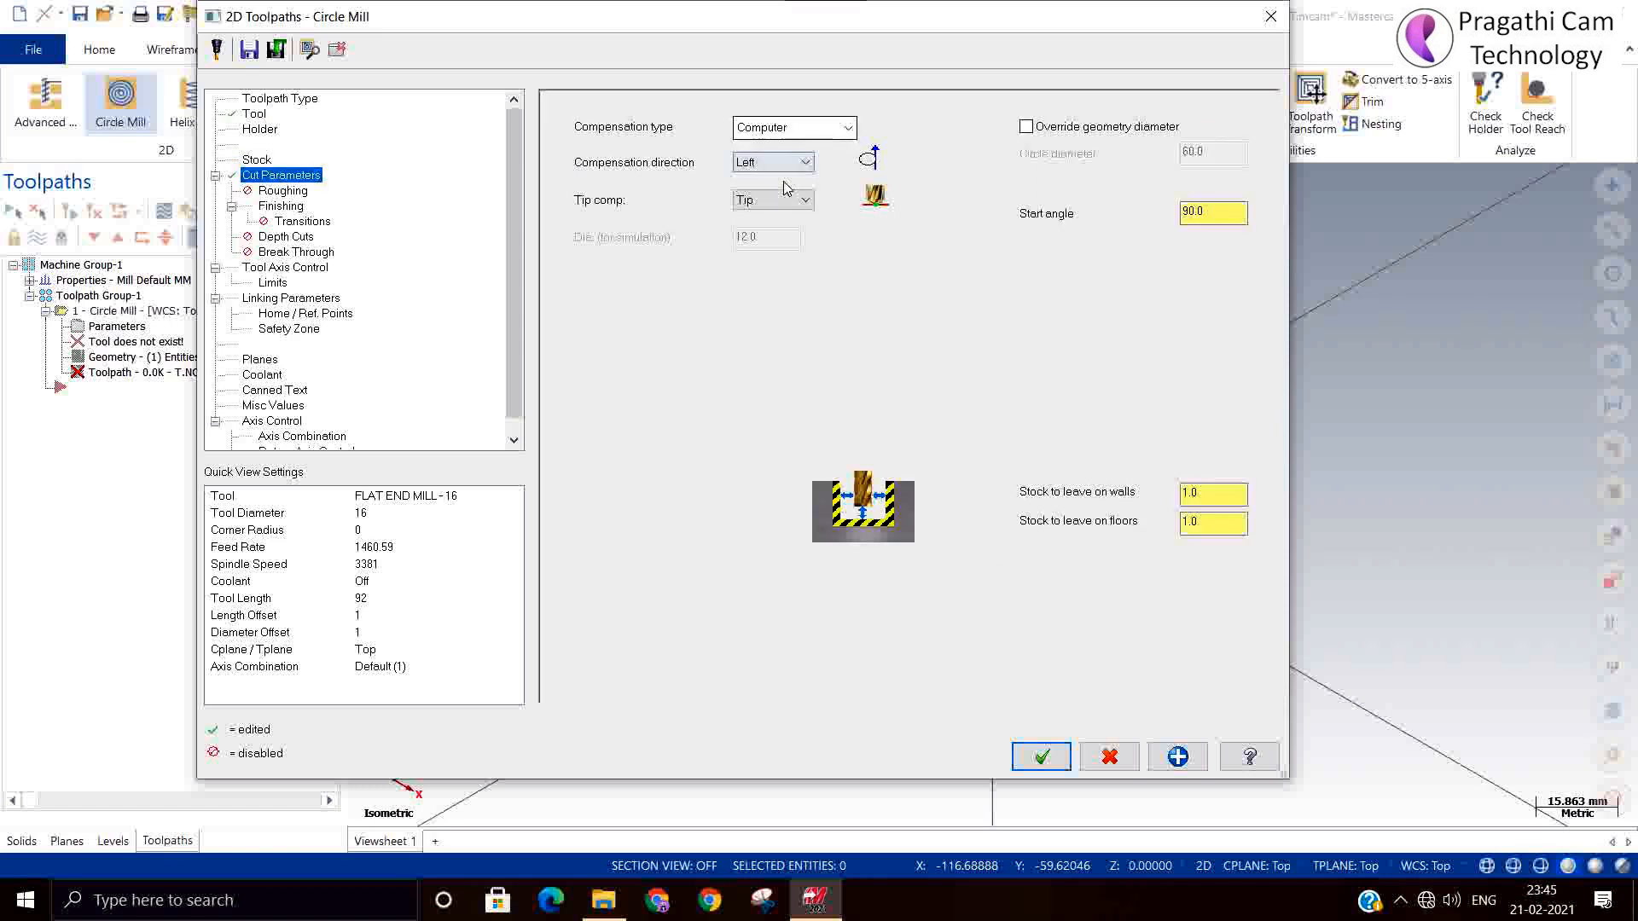
pyautogui.doubleClick(1218, 497)
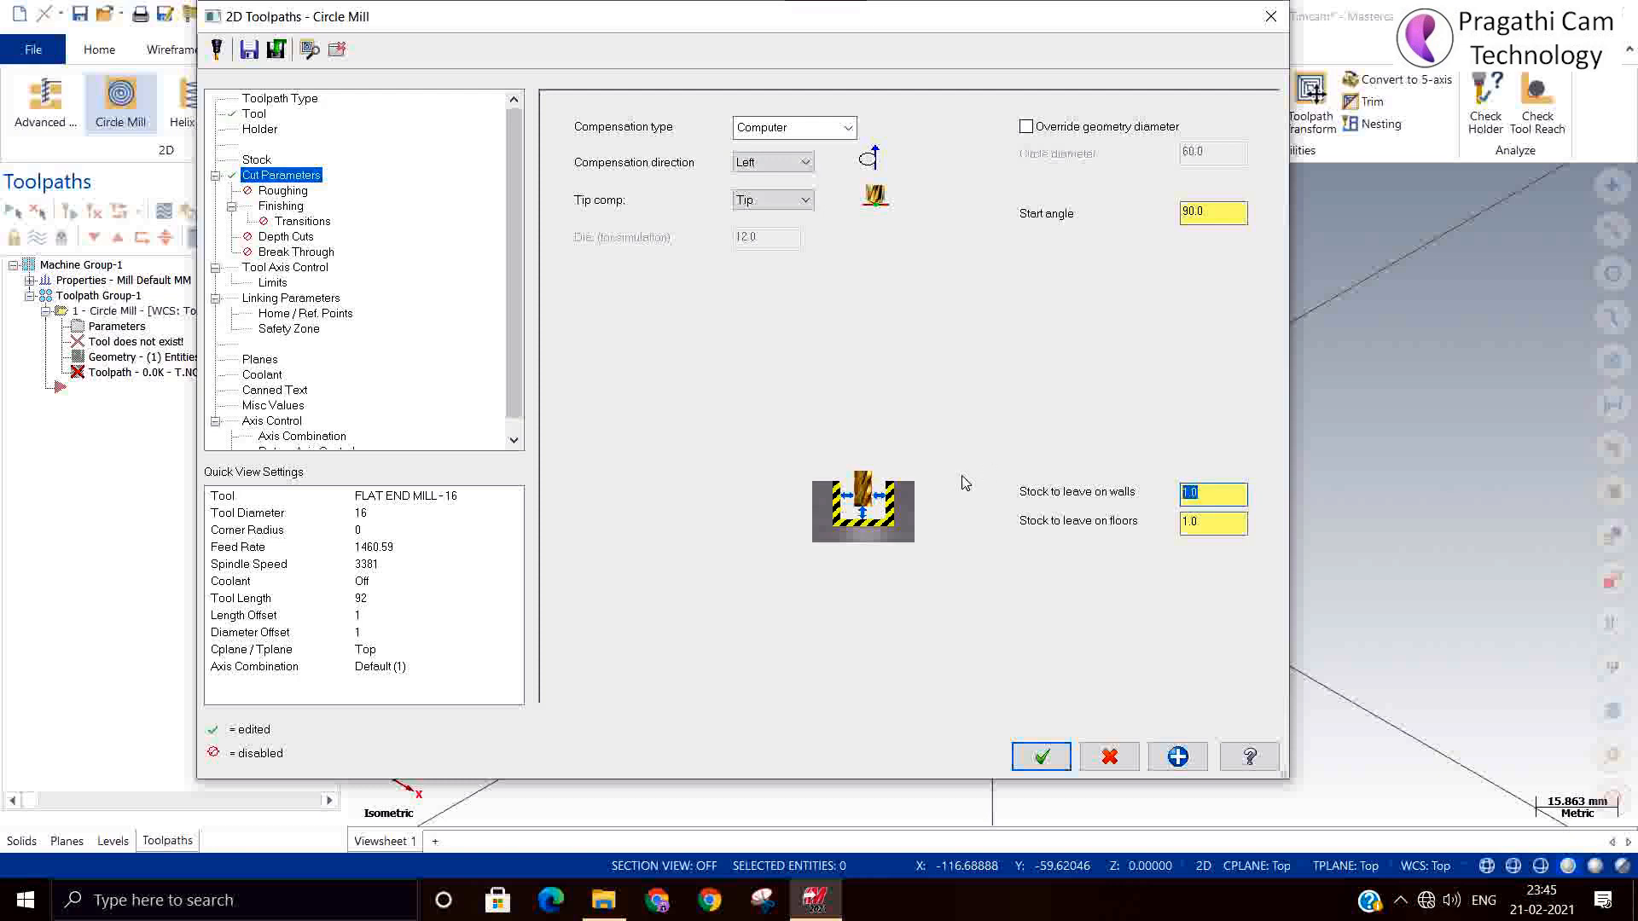
pyautogui.write('0')
pyautogui.doubleClick(1211, 522)
pyautogui.write('0')
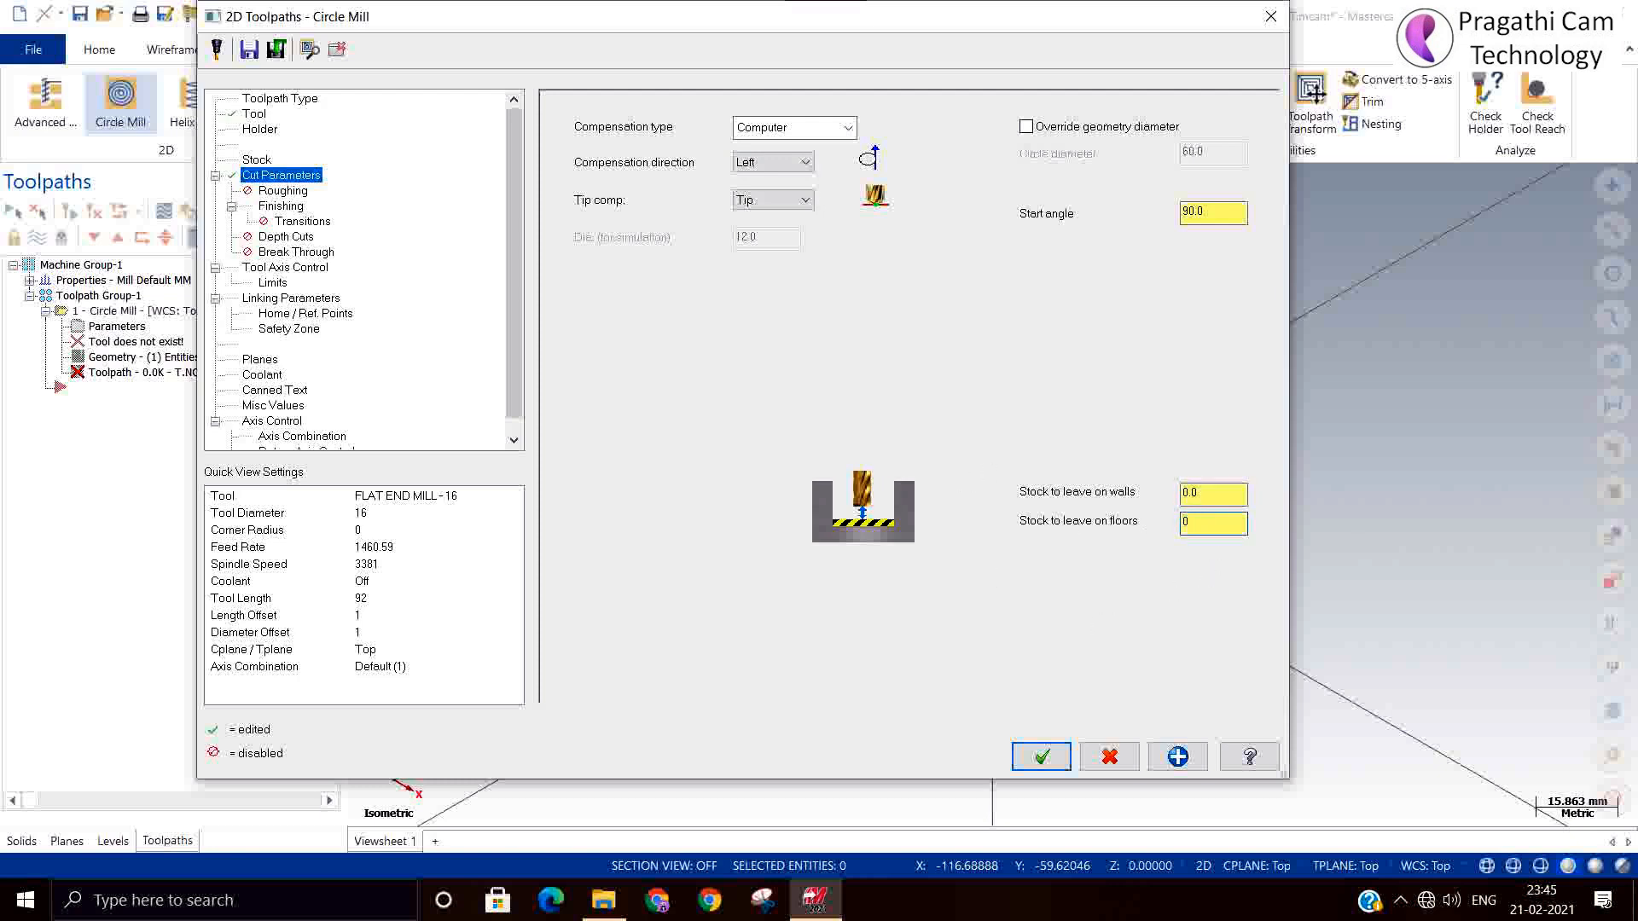
# Step: Enable roughing for the Circle Mill toolpath, keeping the 50% stepover and helical entry
pyautogui.click(282, 191)
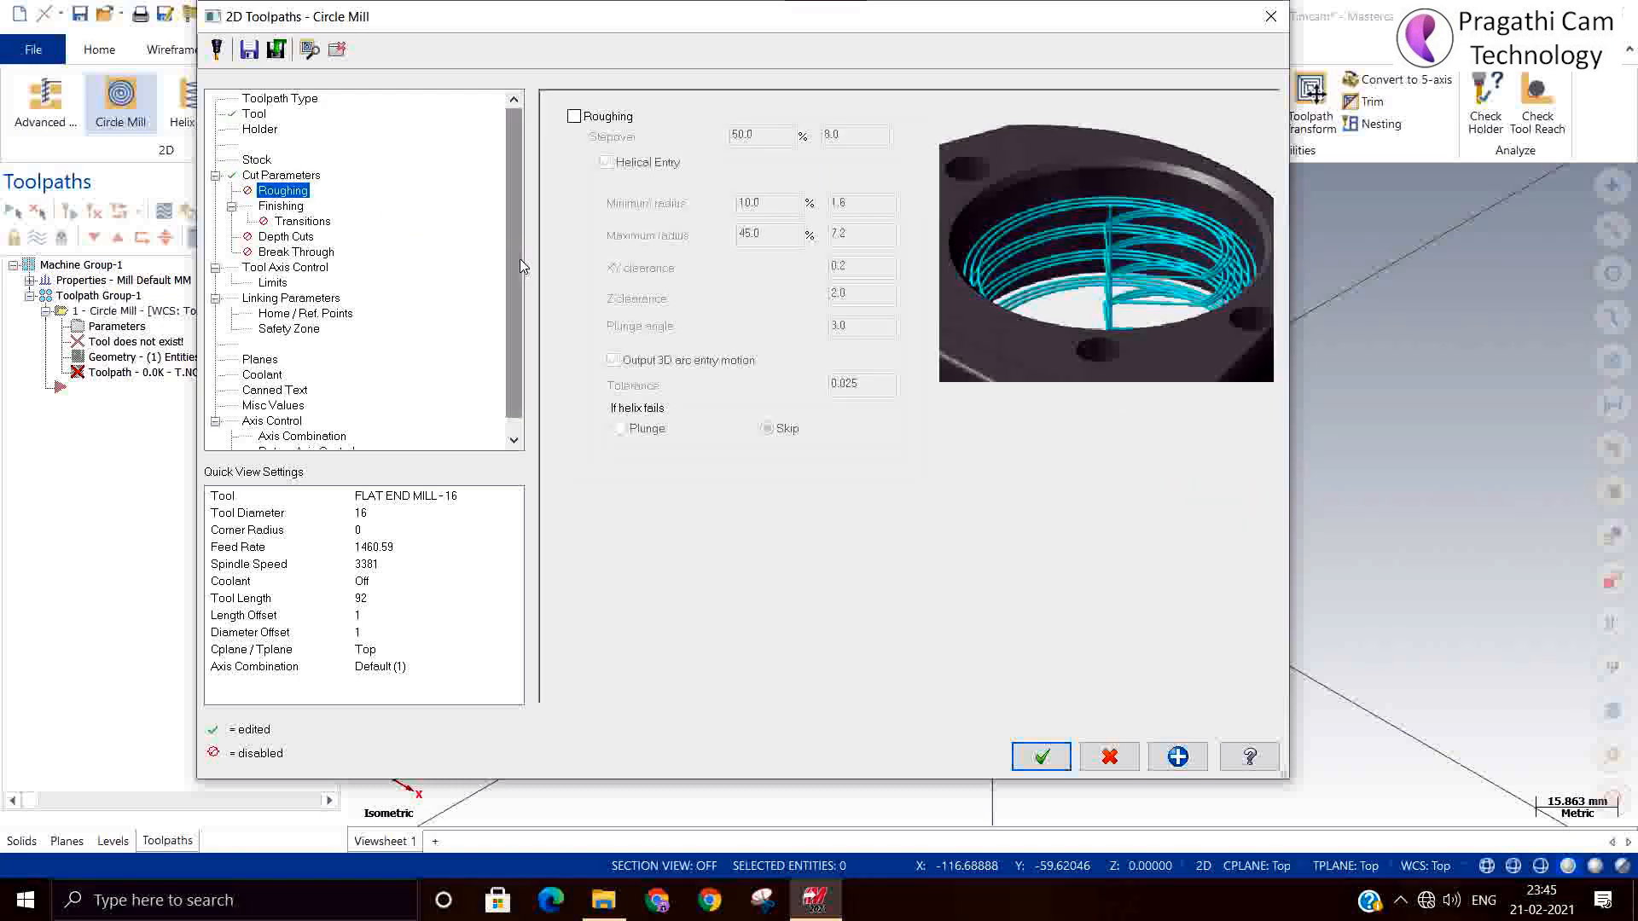
pyautogui.click(573, 117)
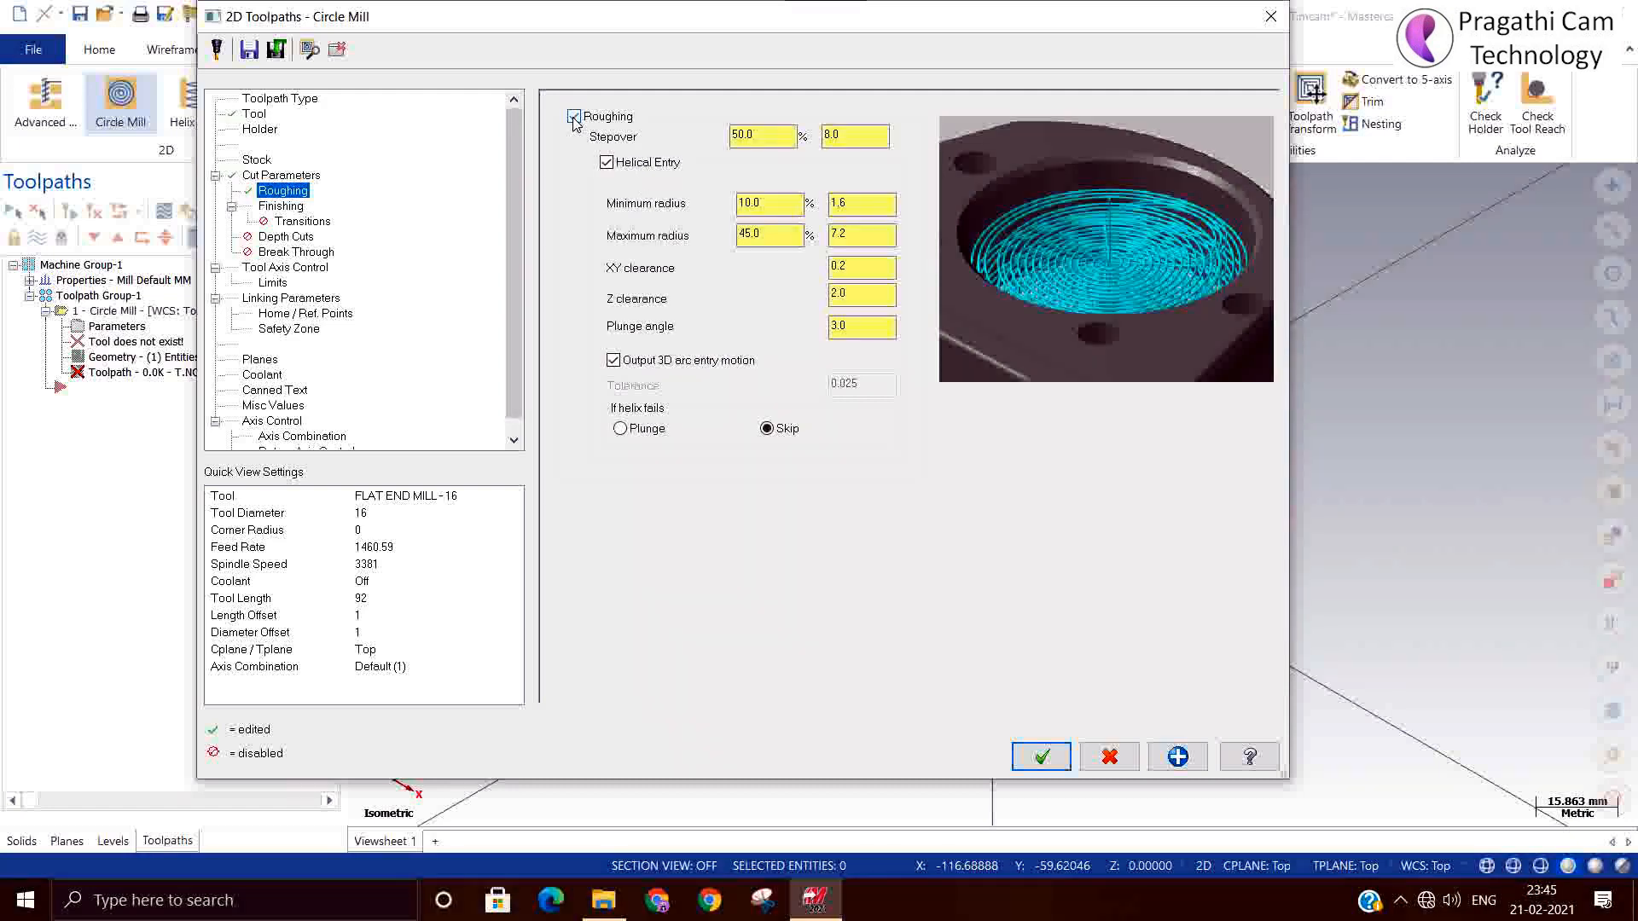
pyautogui.click(751, 138)
pyautogui.click(772, 208)
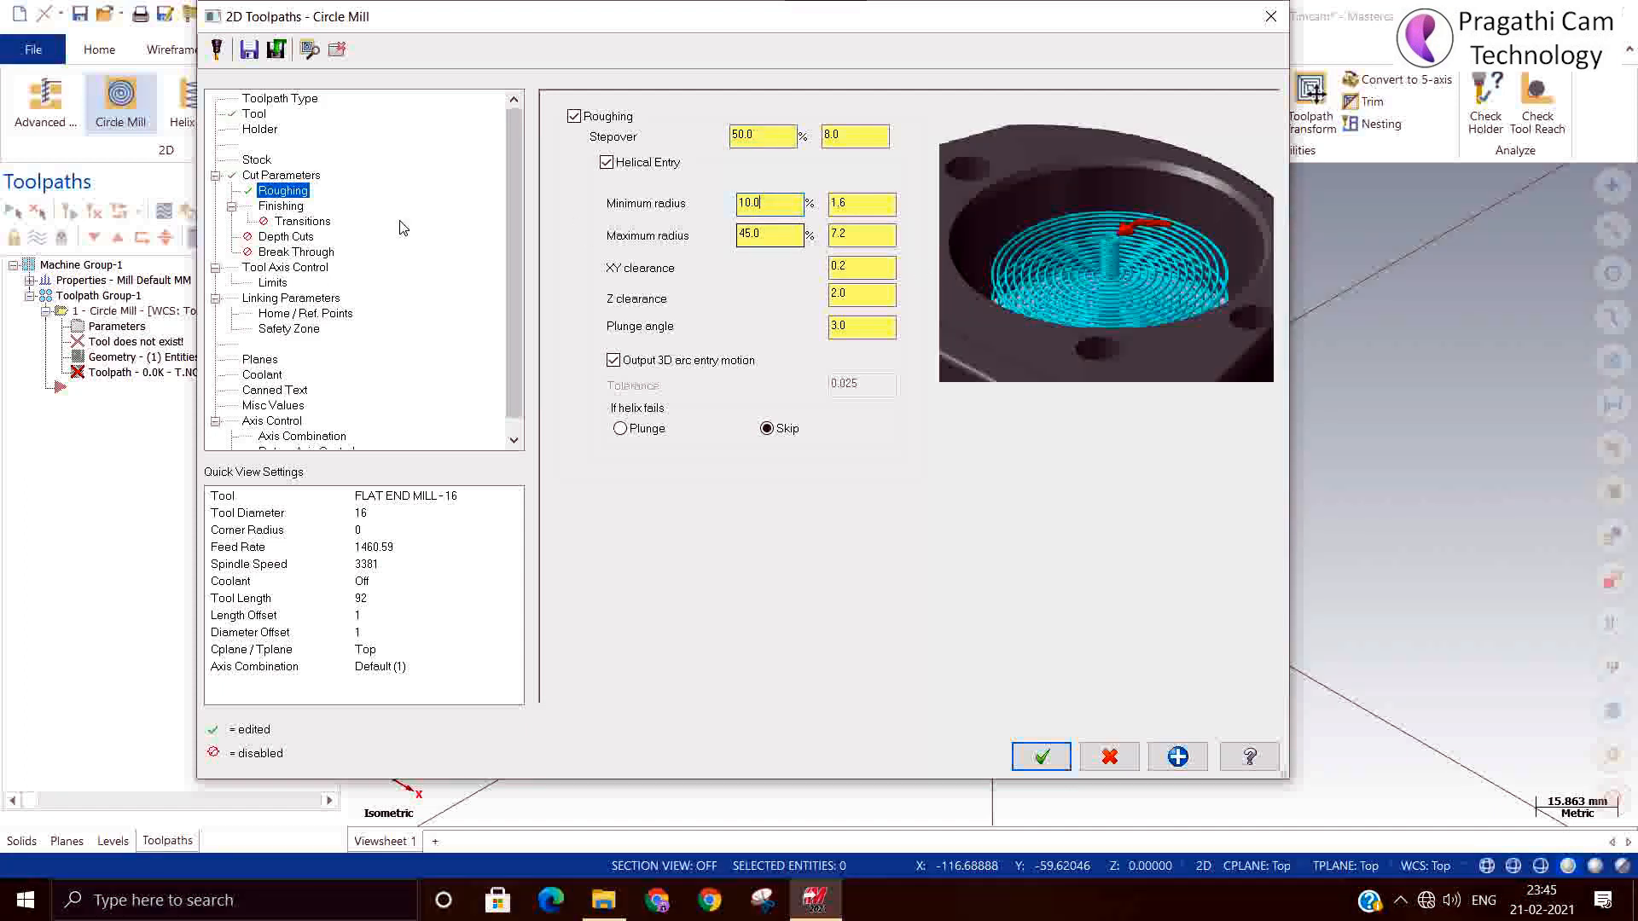
# Step: Configure finishing with semi-finish off and one finish pass at 0.5 mm spacing
pyautogui.click(281, 207)
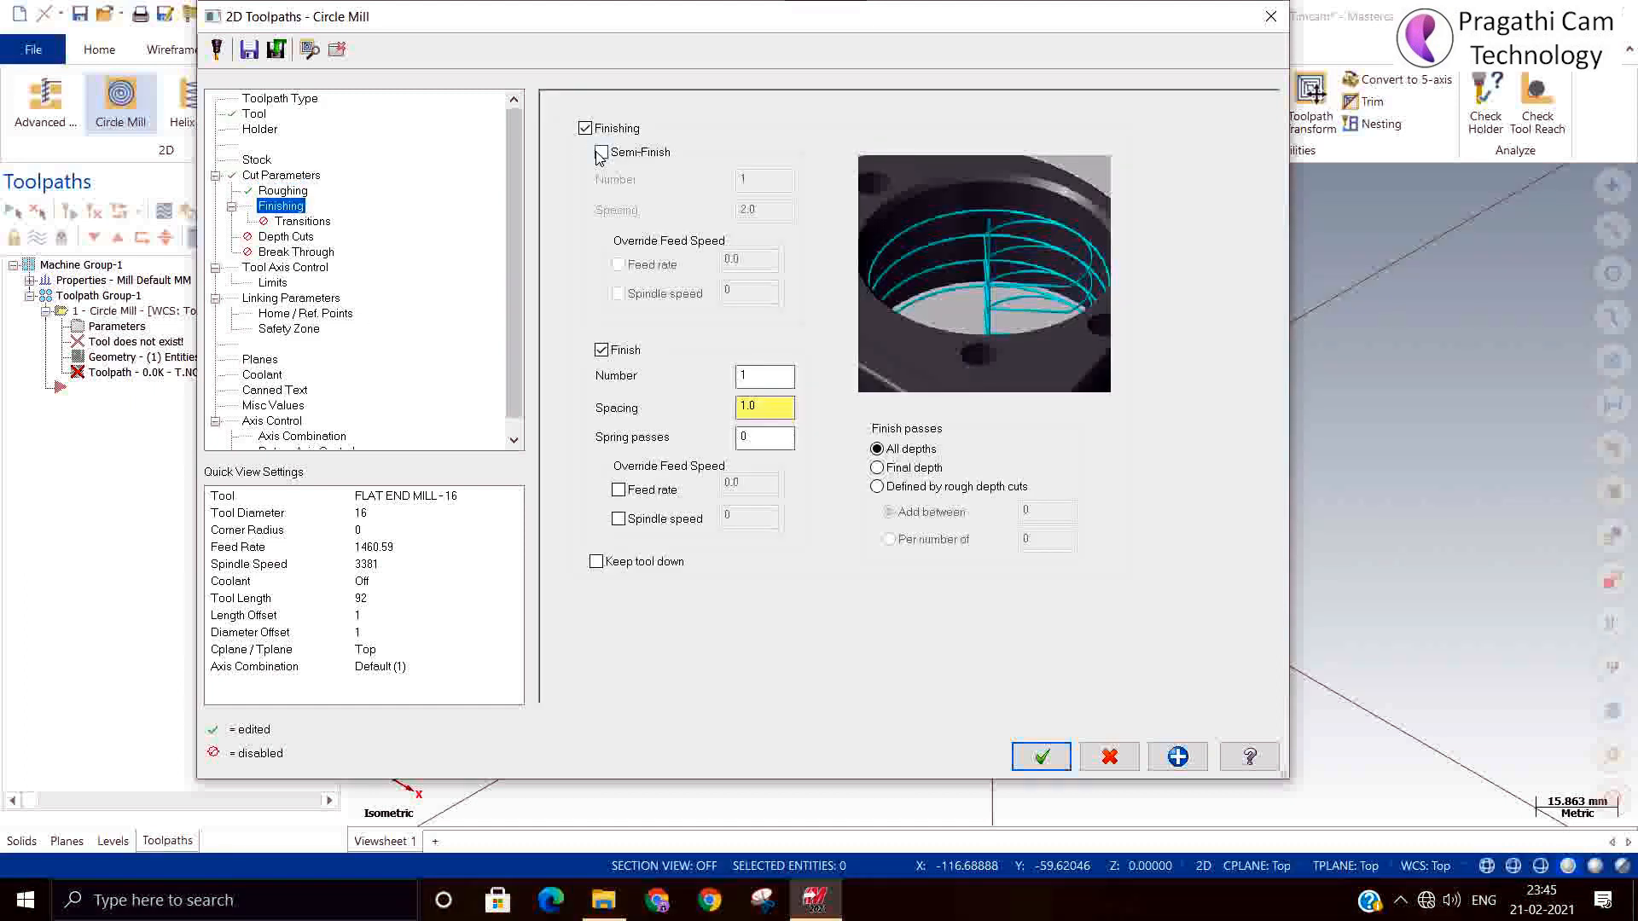
pyautogui.click(602, 154)
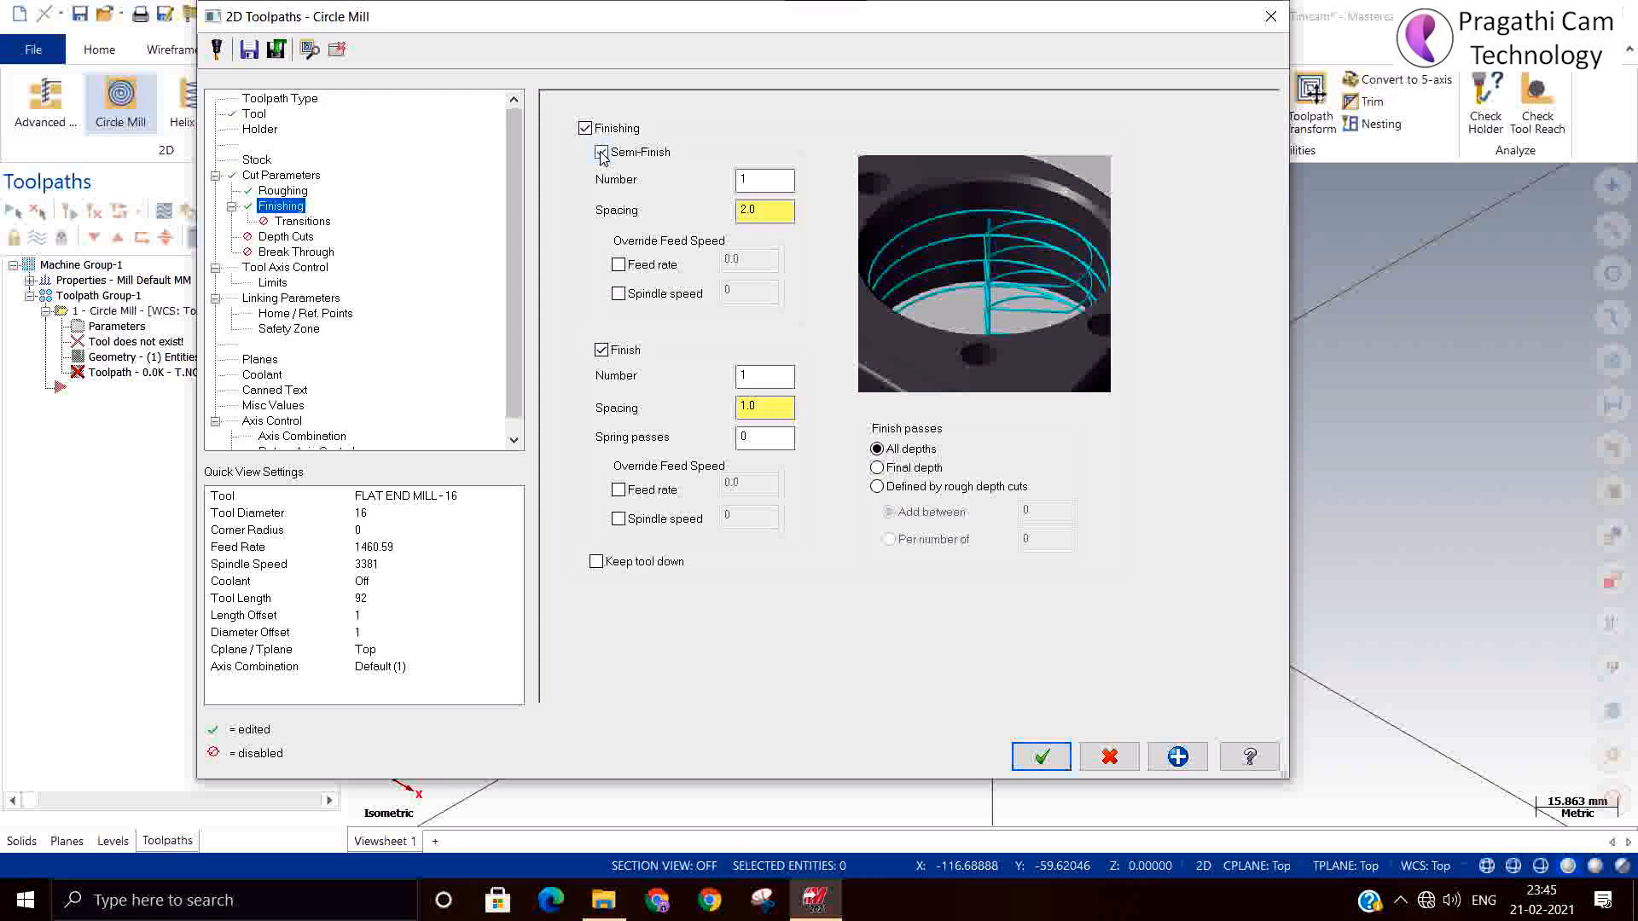
pyautogui.click(602, 153)
pyautogui.click(601, 154)
pyautogui.click(601, 152)
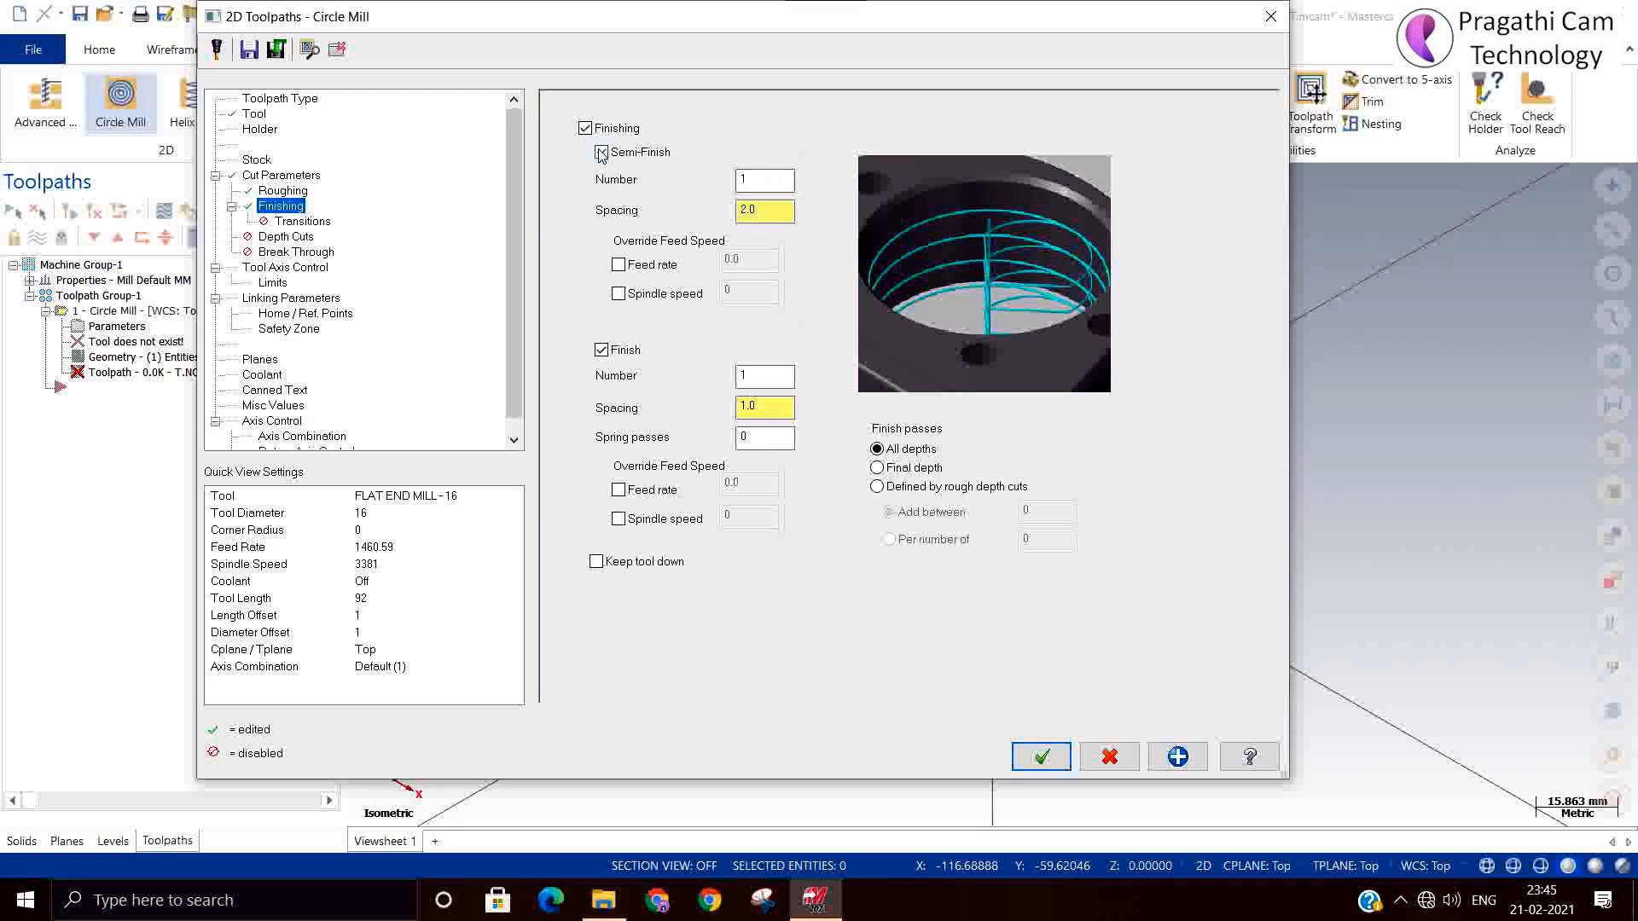
pyautogui.click(754, 376)
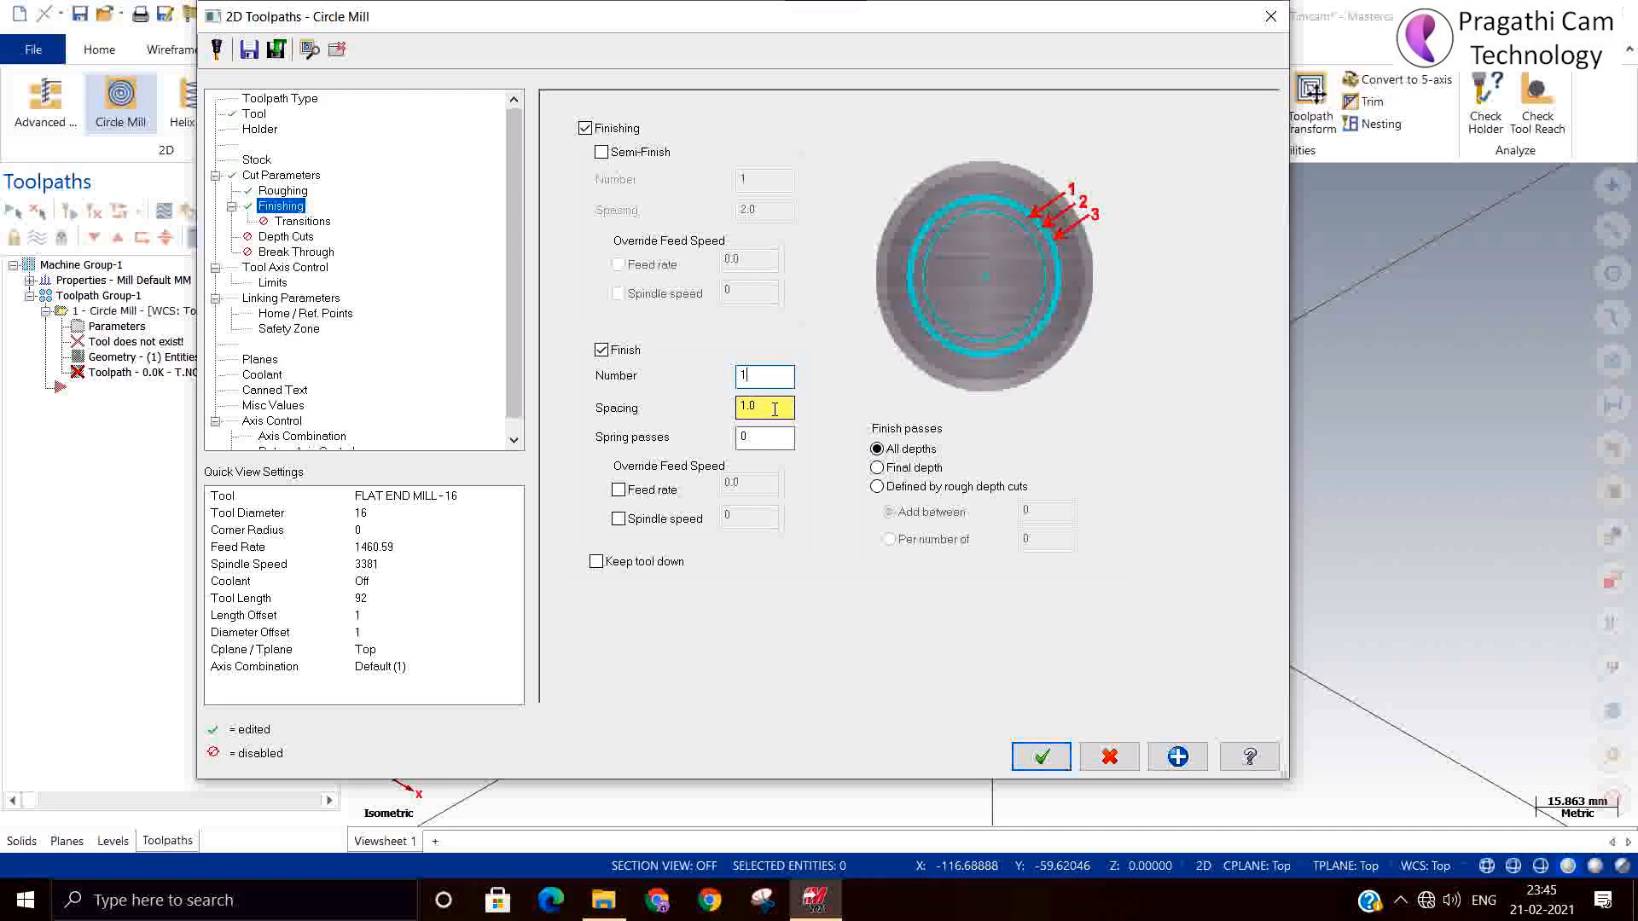
pyautogui.click(774, 408)
pyautogui.write('0.5')
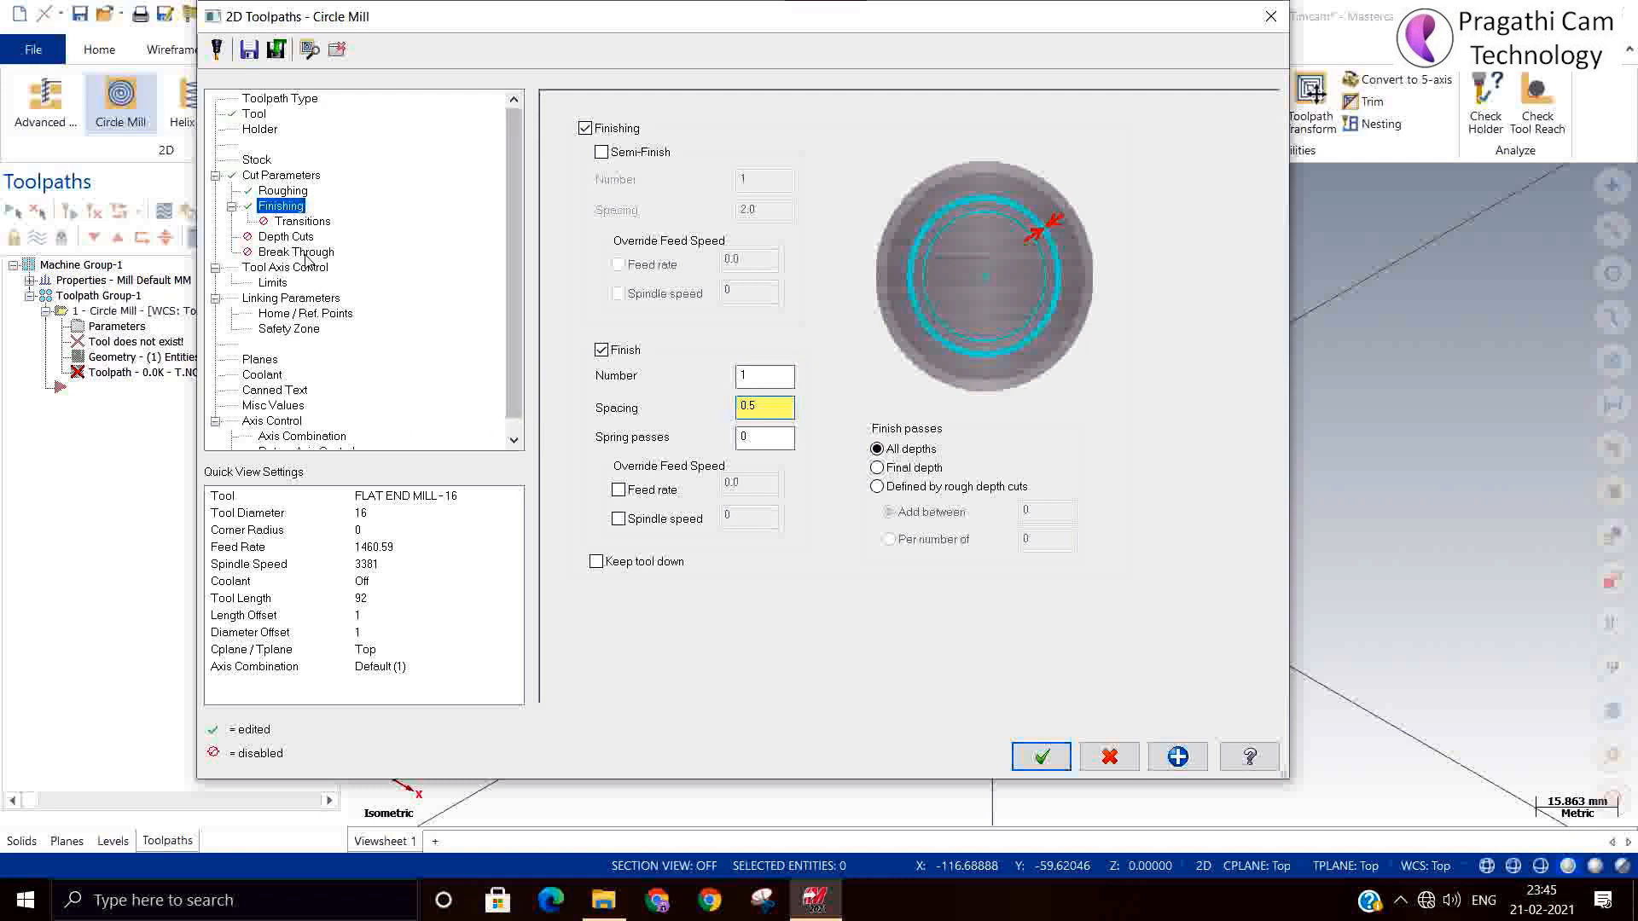
# Step: Enable high speed entry for the finishing transitions and turn on depth cuts with a max rough step of 5 mm
pyautogui.click(282, 223)
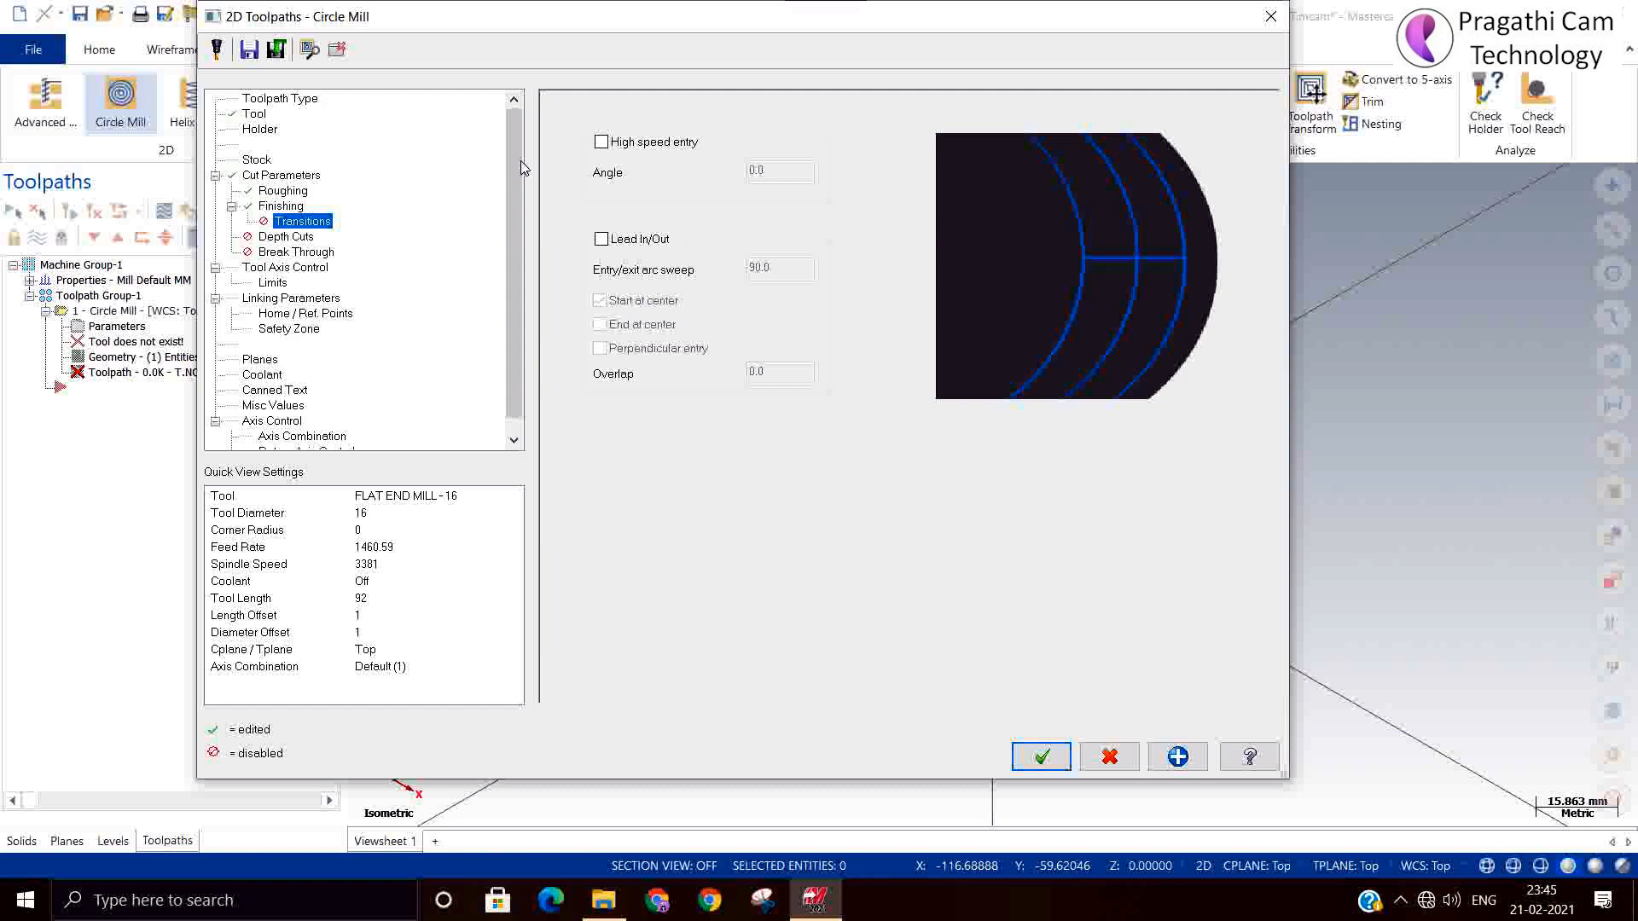
pyautogui.click(600, 143)
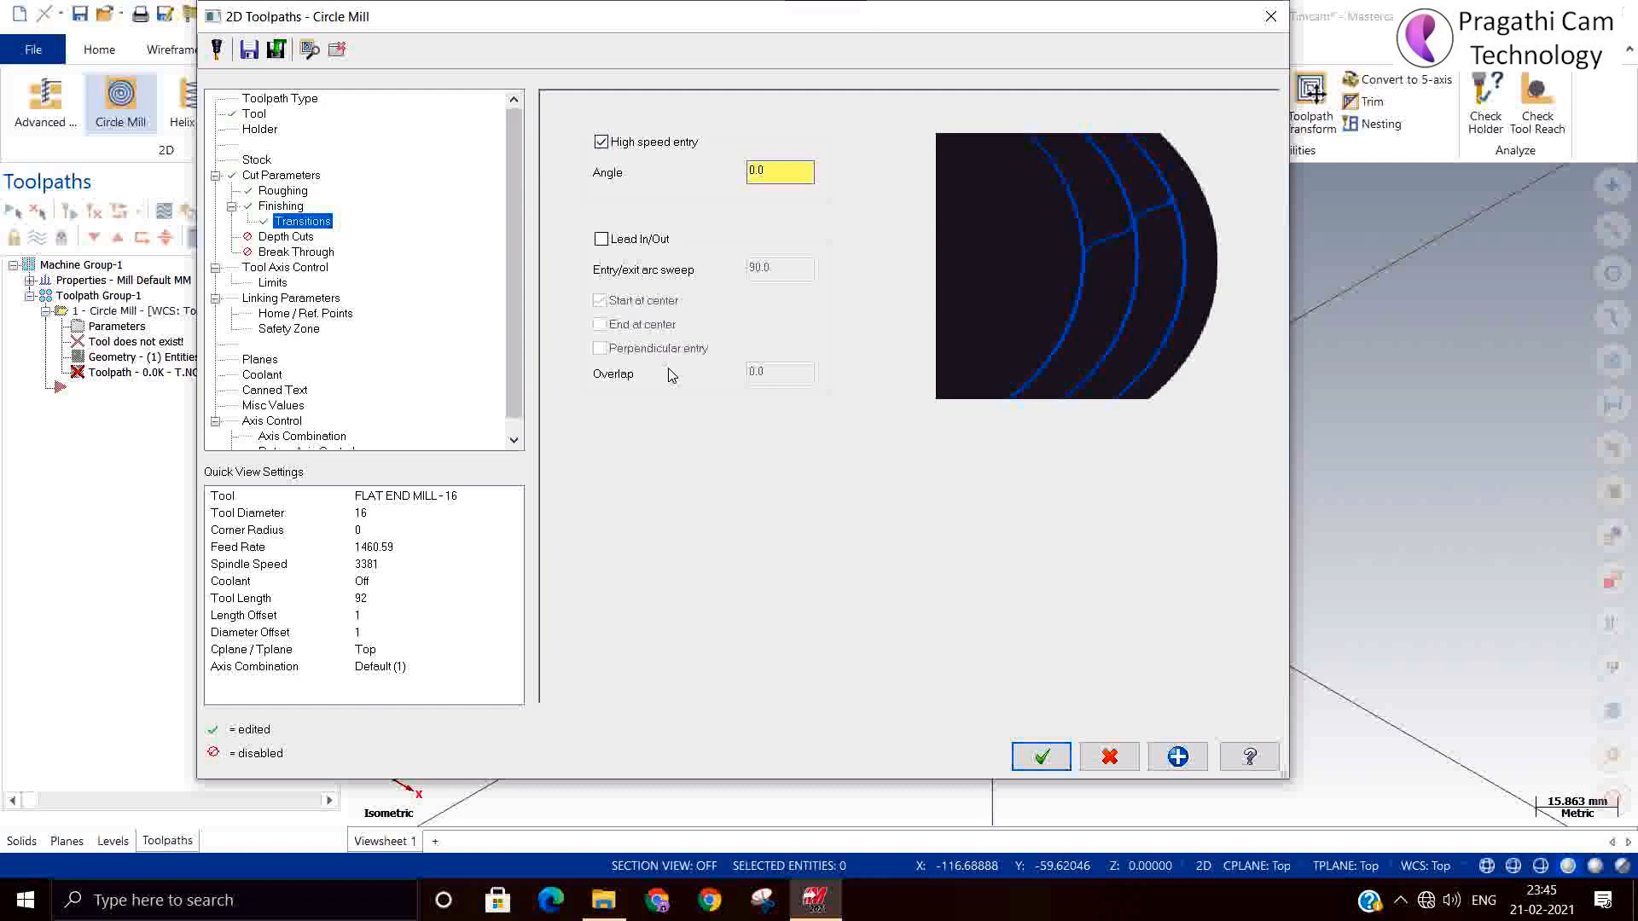
pyautogui.click(287, 238)
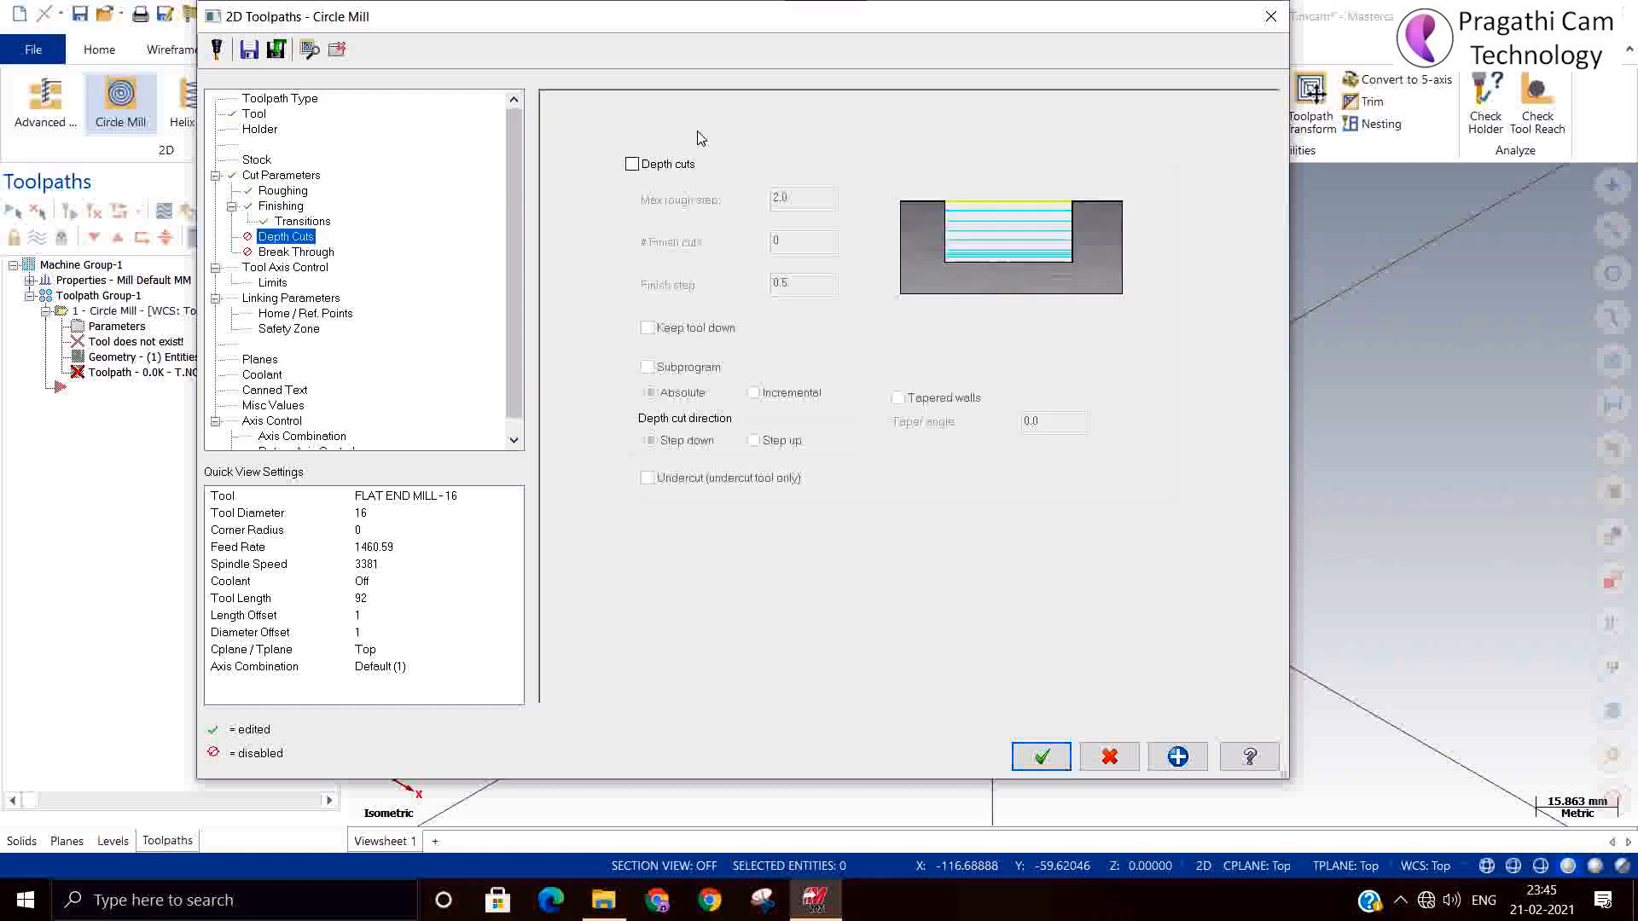
pyautogui.click(648, 165)
pyautogui.press('Tab')
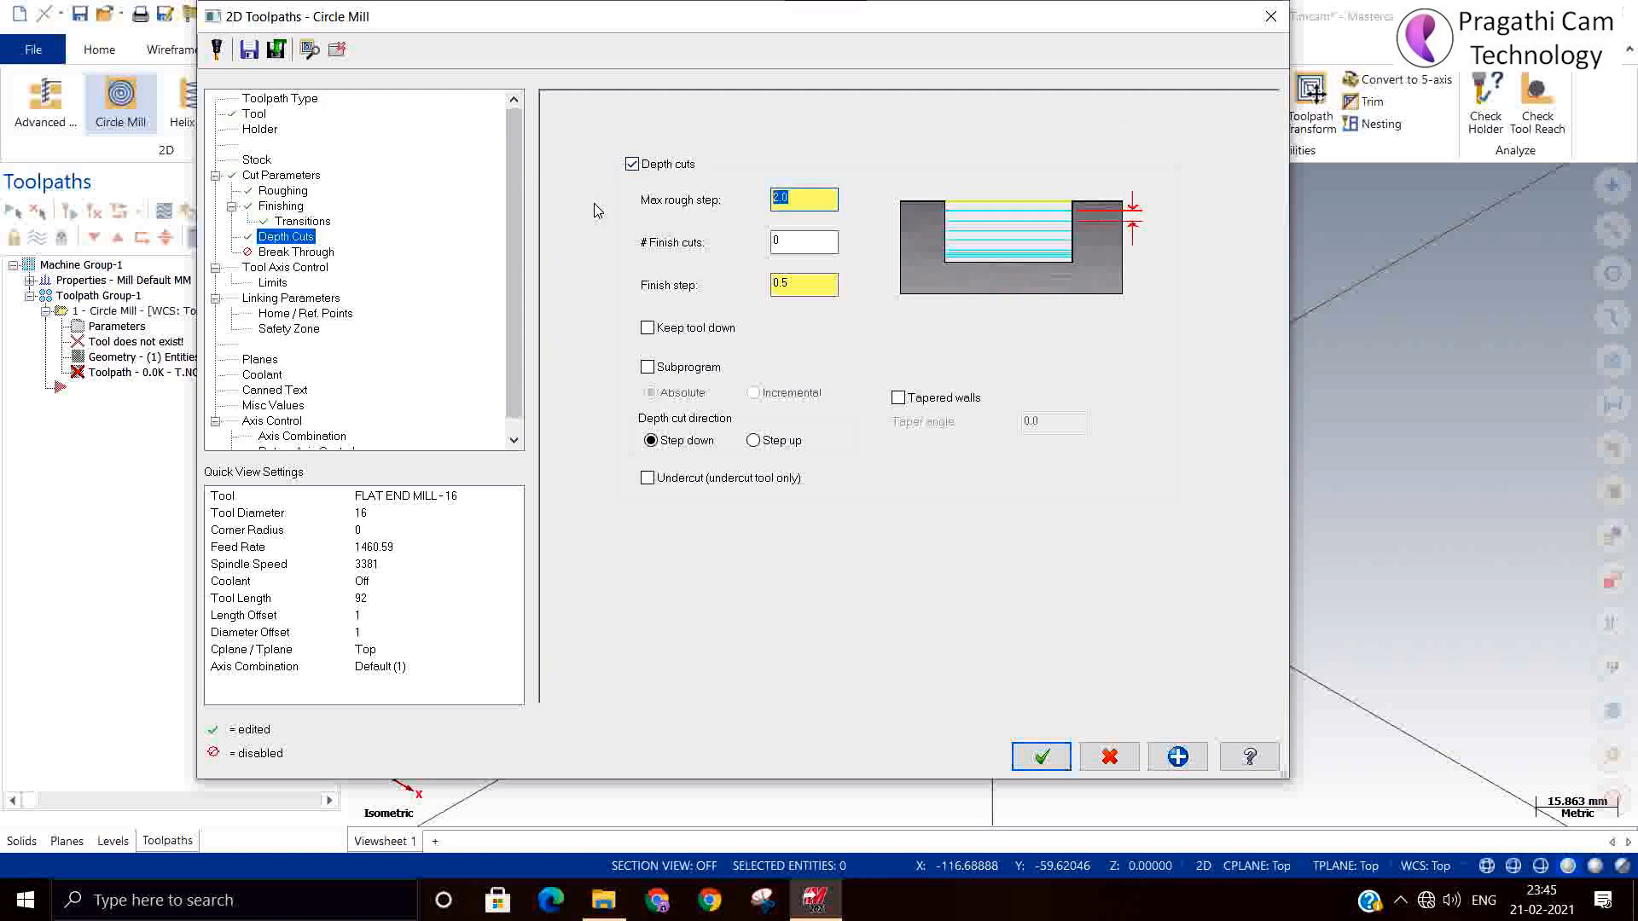
pyautogui.write('5')
# Step: Set retract, feed plane and depth to absolute in the linking parameters, enter the cutting depth and generate the toolpath
pyautogui.click(282, 267)
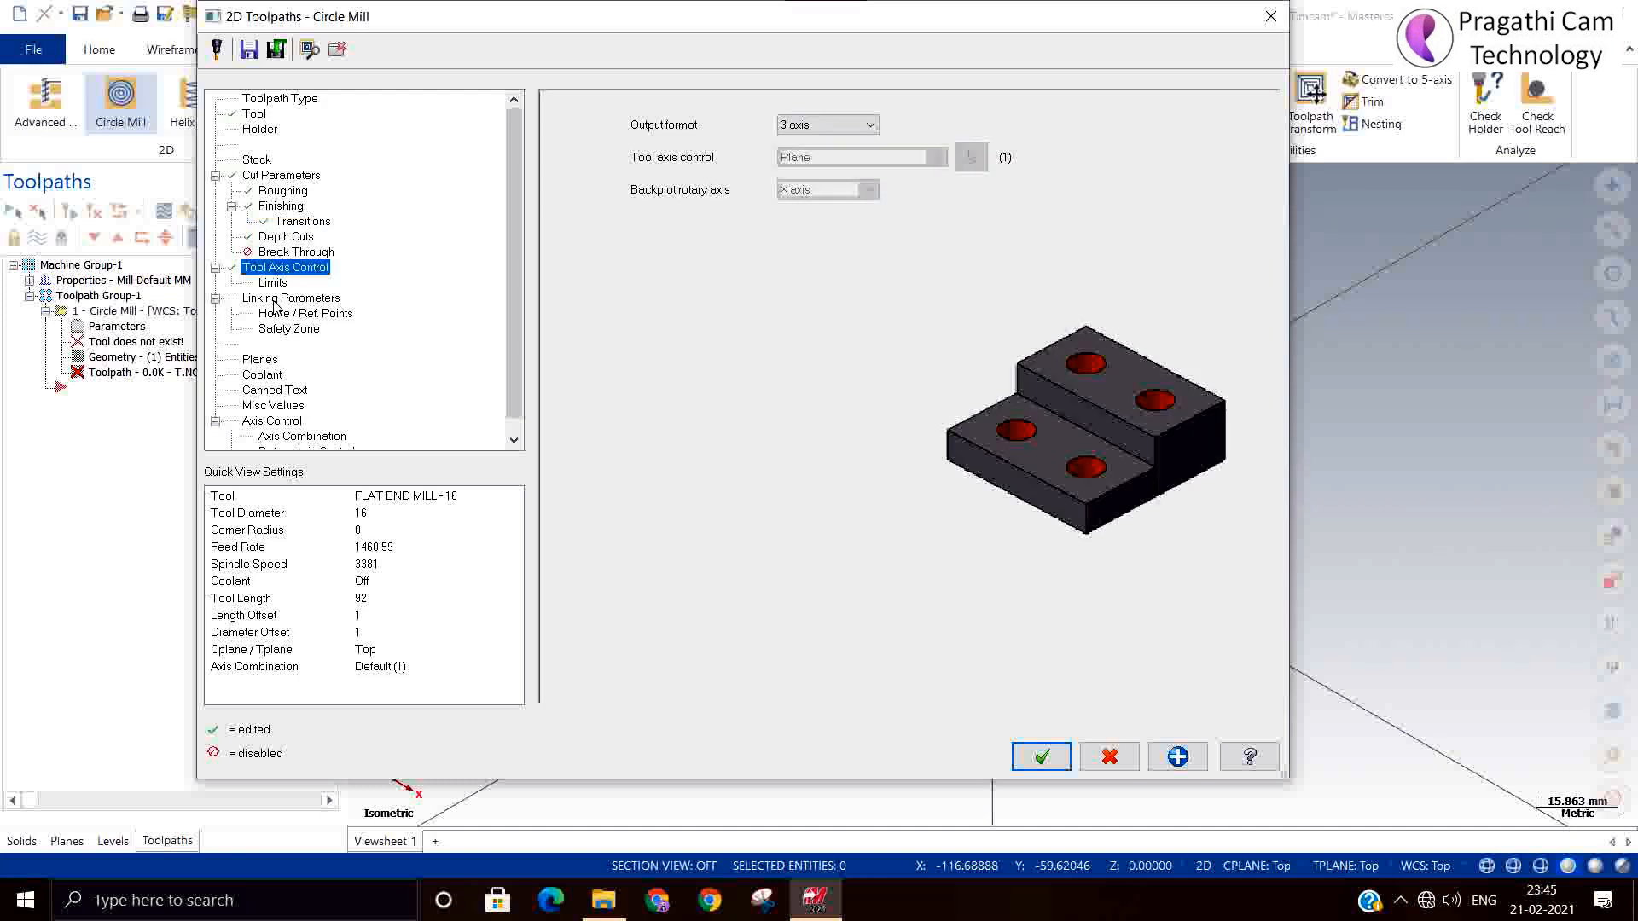
pyautogui.click(286, 299)
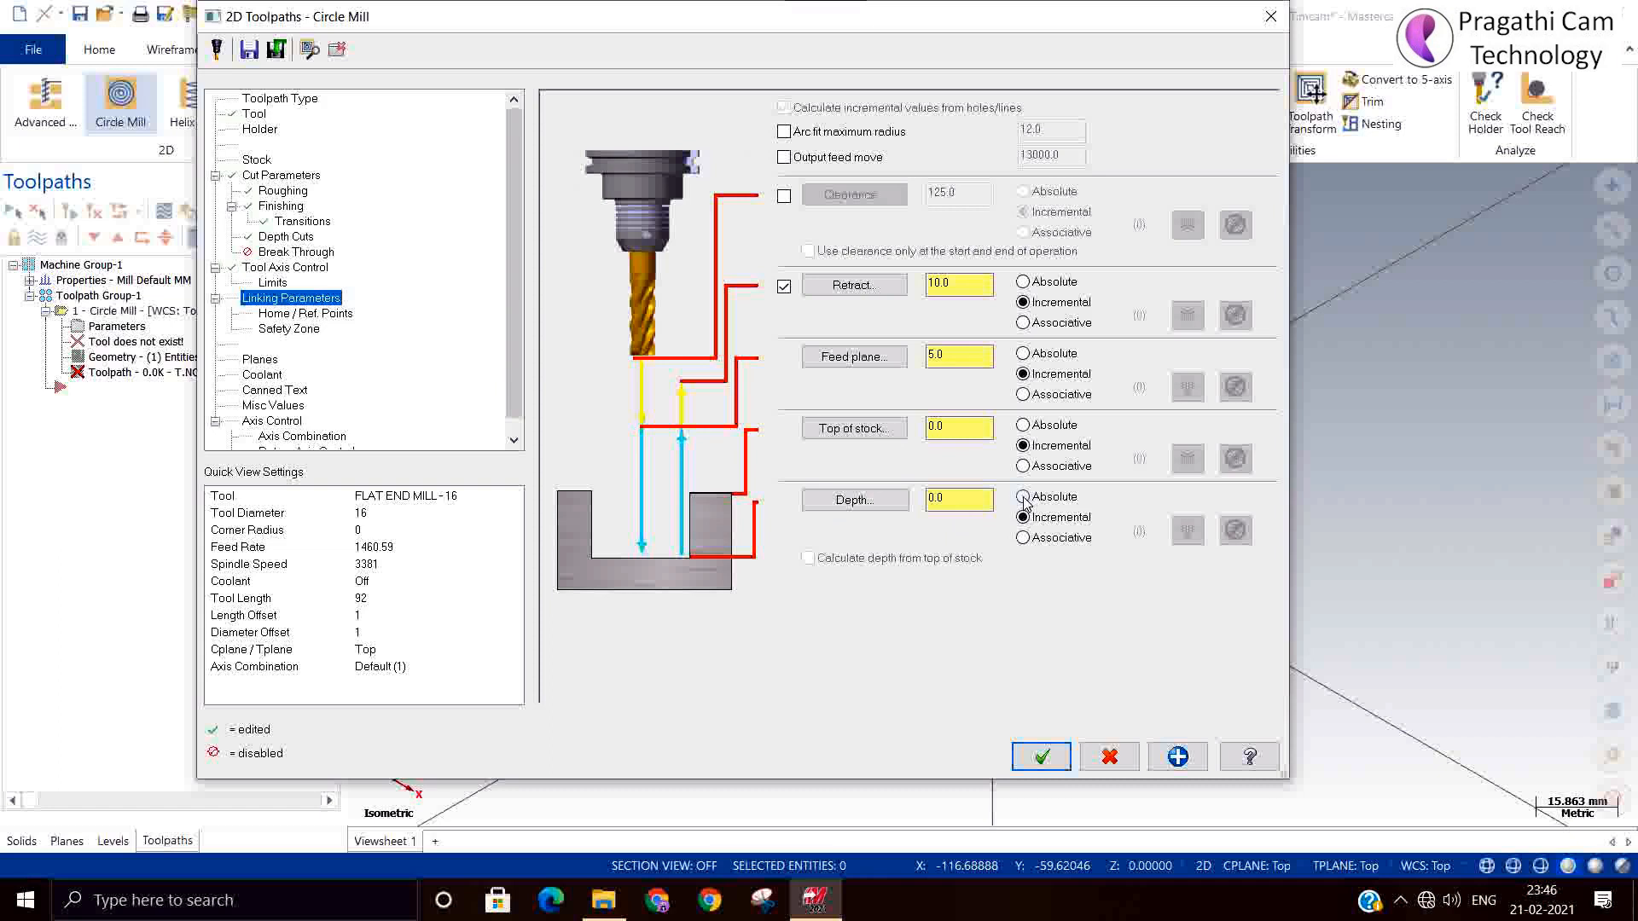
pyautogui.click(1023, 497)
pyautogui.click(1023, 354)
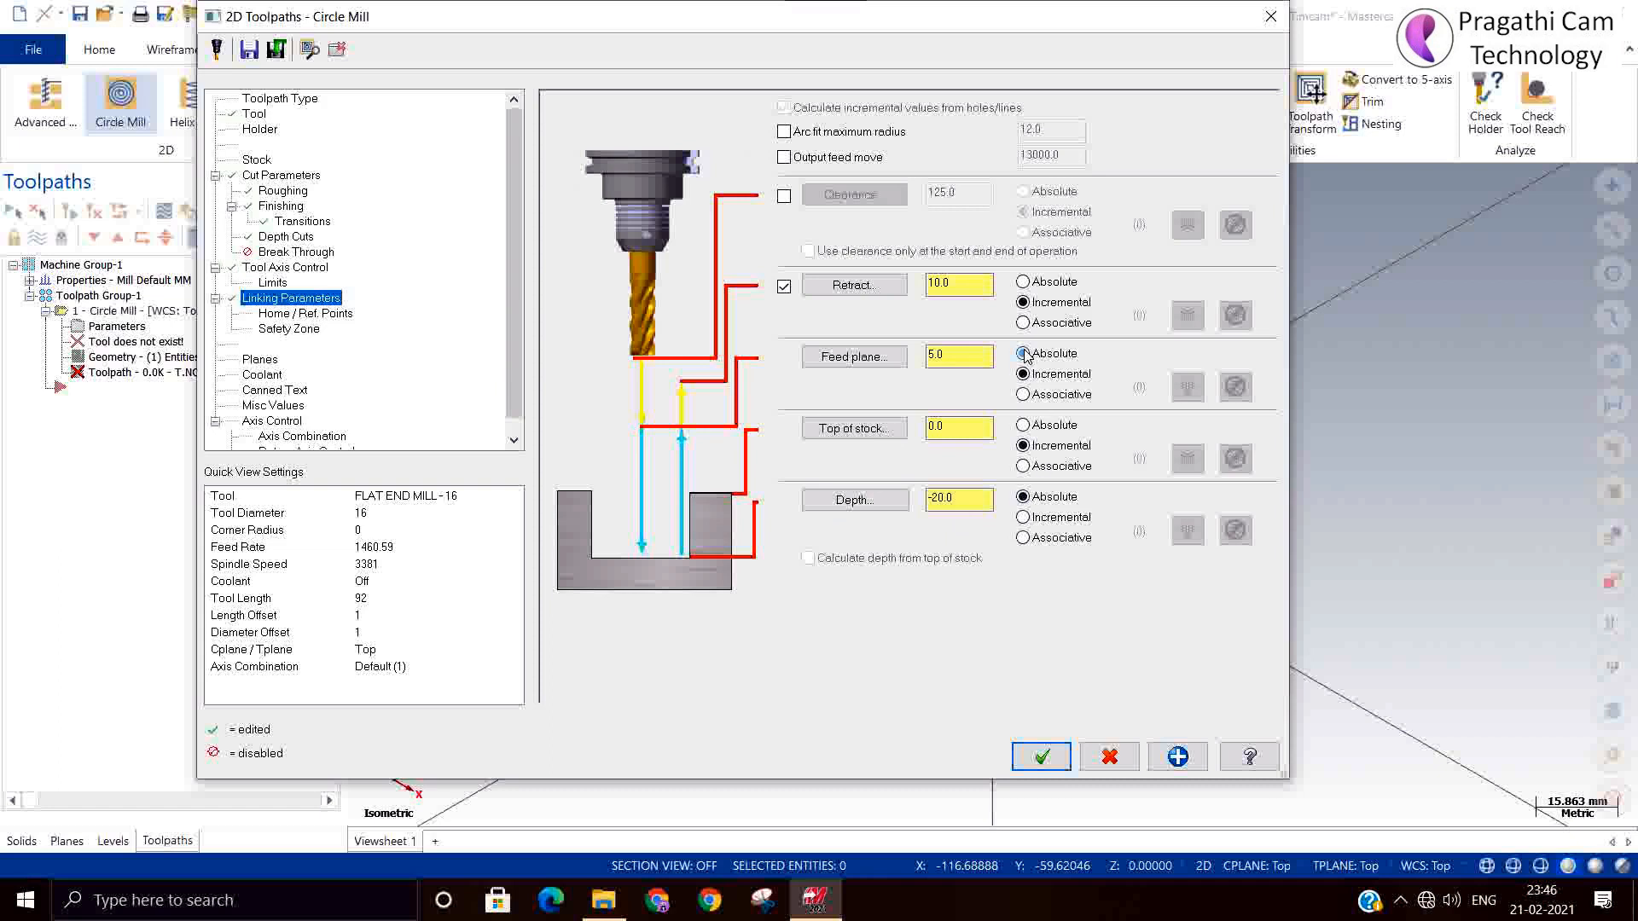
pyautogui.click(1018, 284)
pyautogui.moveTo(956, 494); pyautogui.dragTo(809, 480)
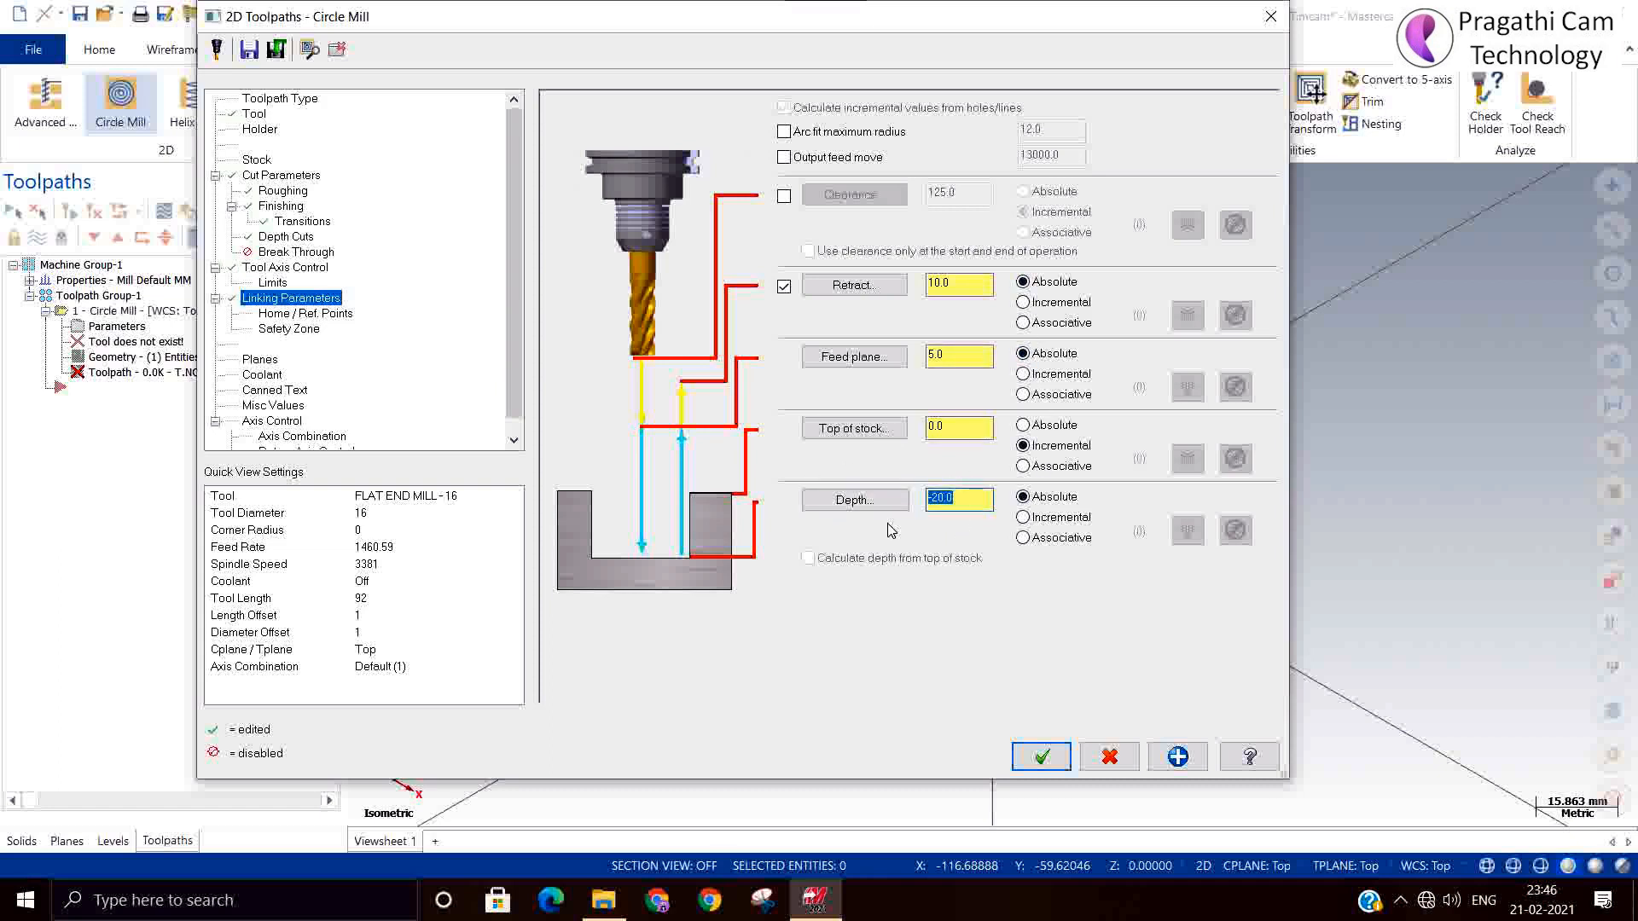
pyautogui.write('-2')
pyautogui.click(1041, 757)
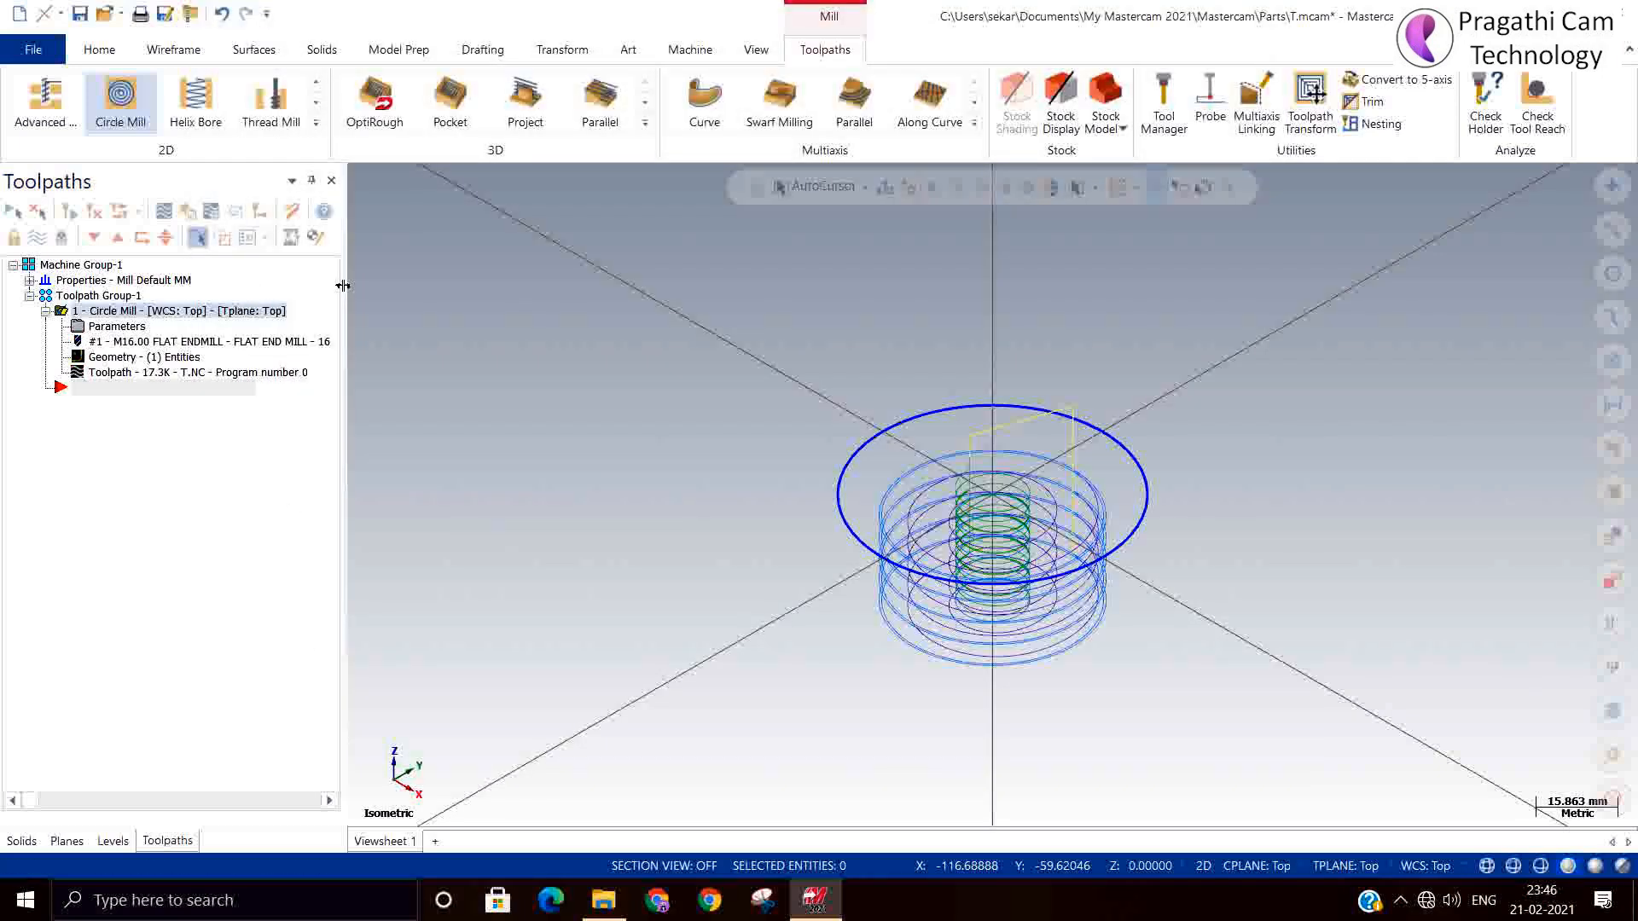
# Step: Backplot the Circle Mill toolpath and examine the 16 mm end mill's helical entry and its passes at each depth
pyautogui.click(114, 329)
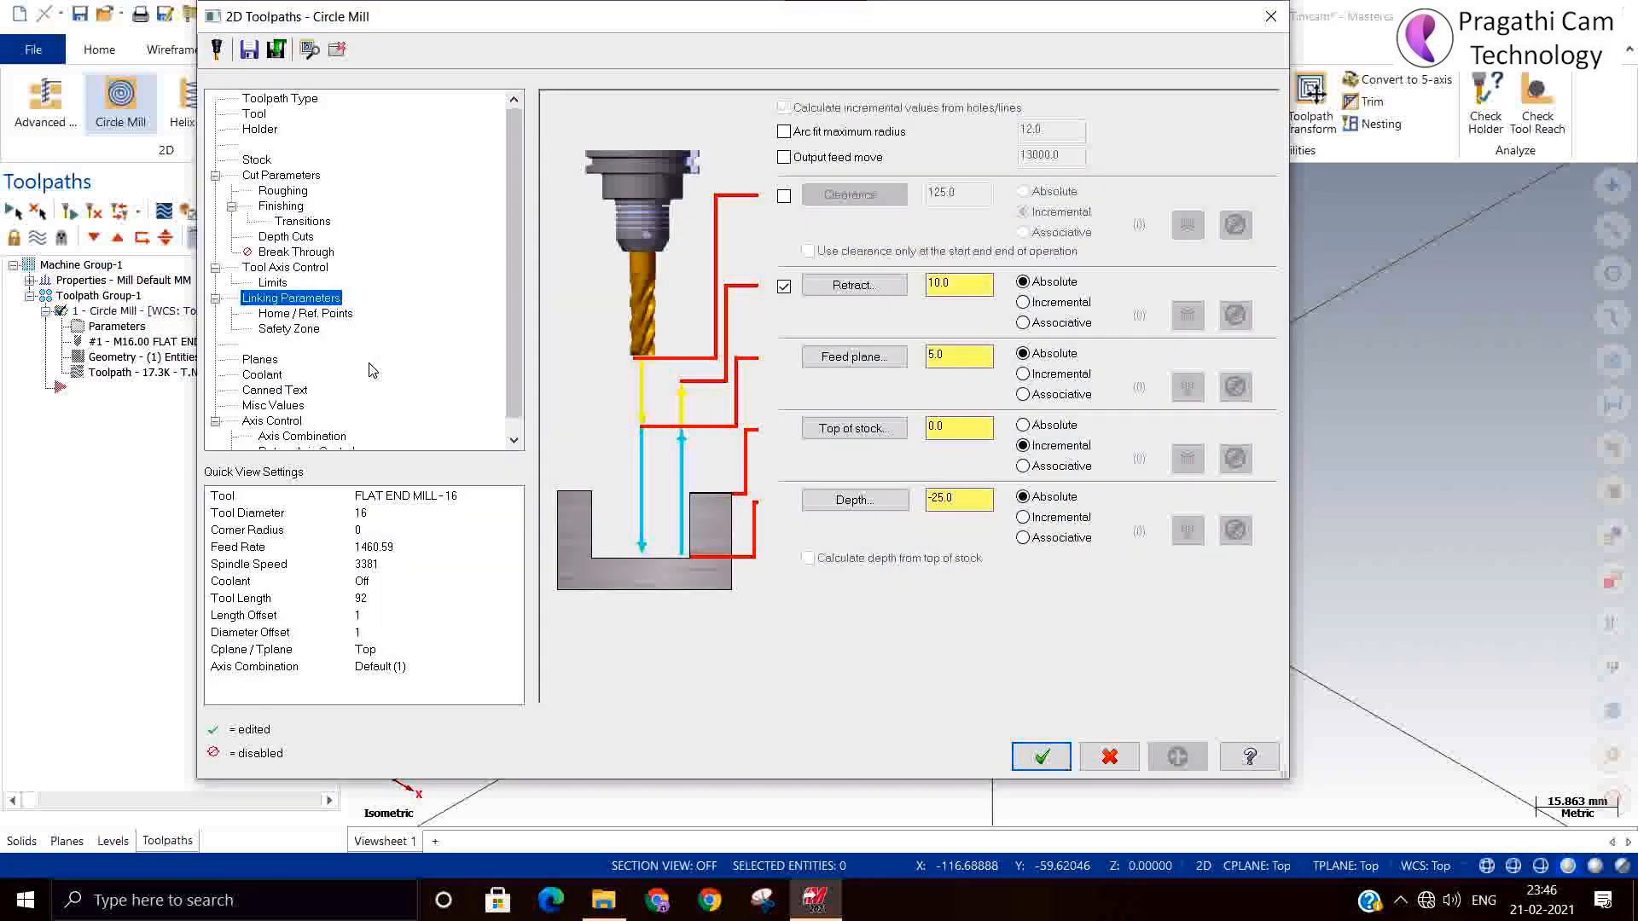
pyautogui.click(1028, 755)
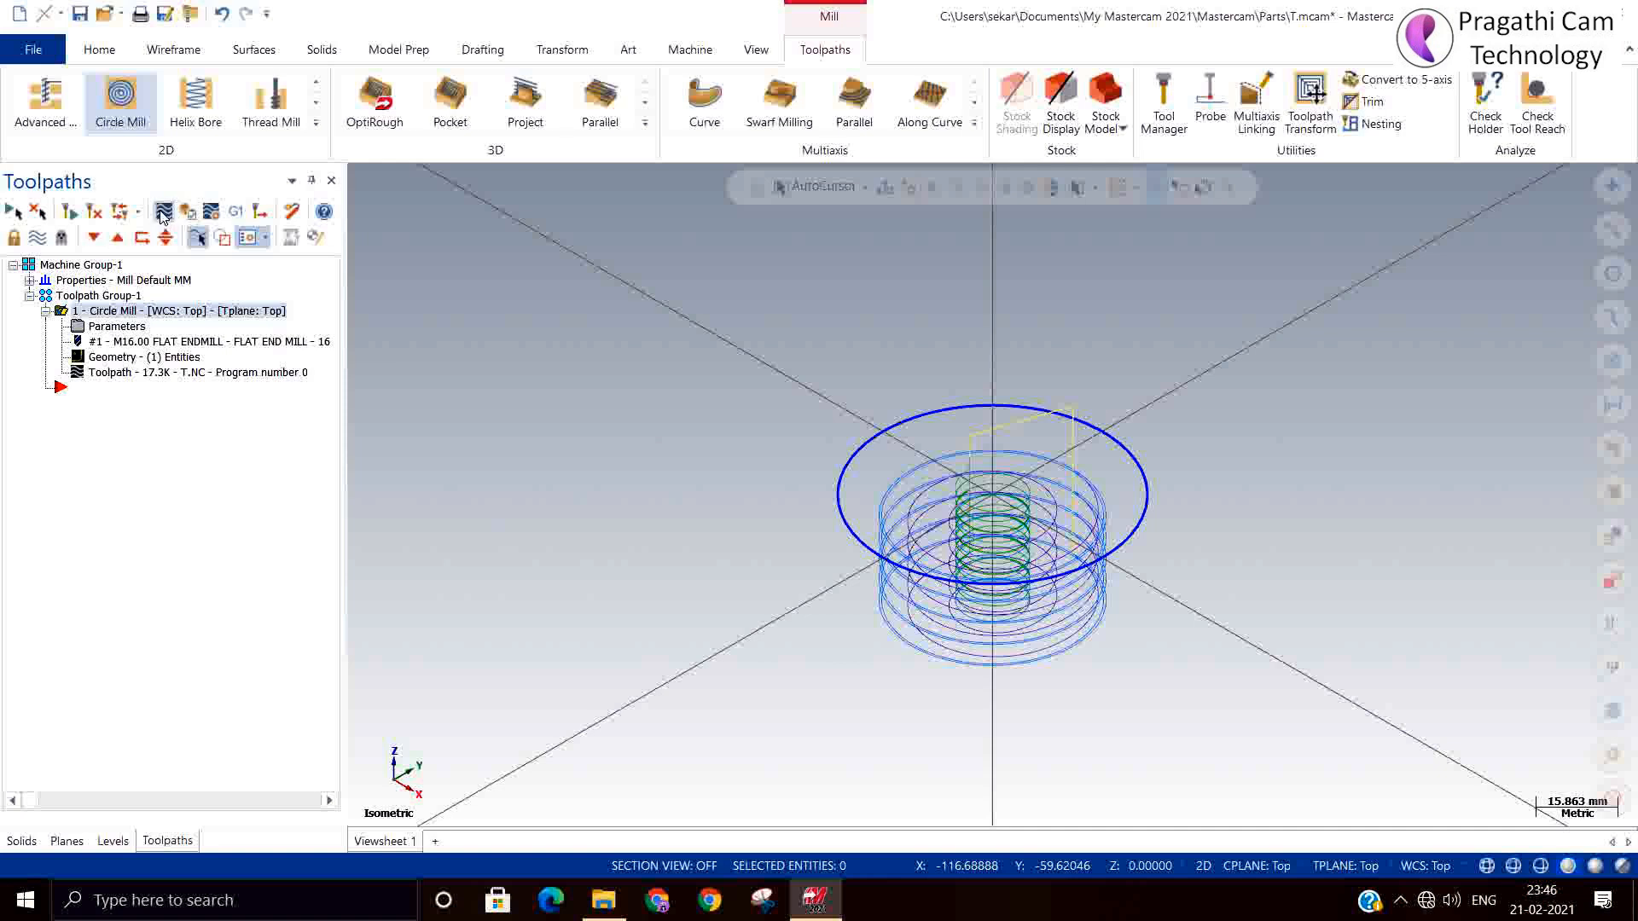
pyautogui.click(163, 217)
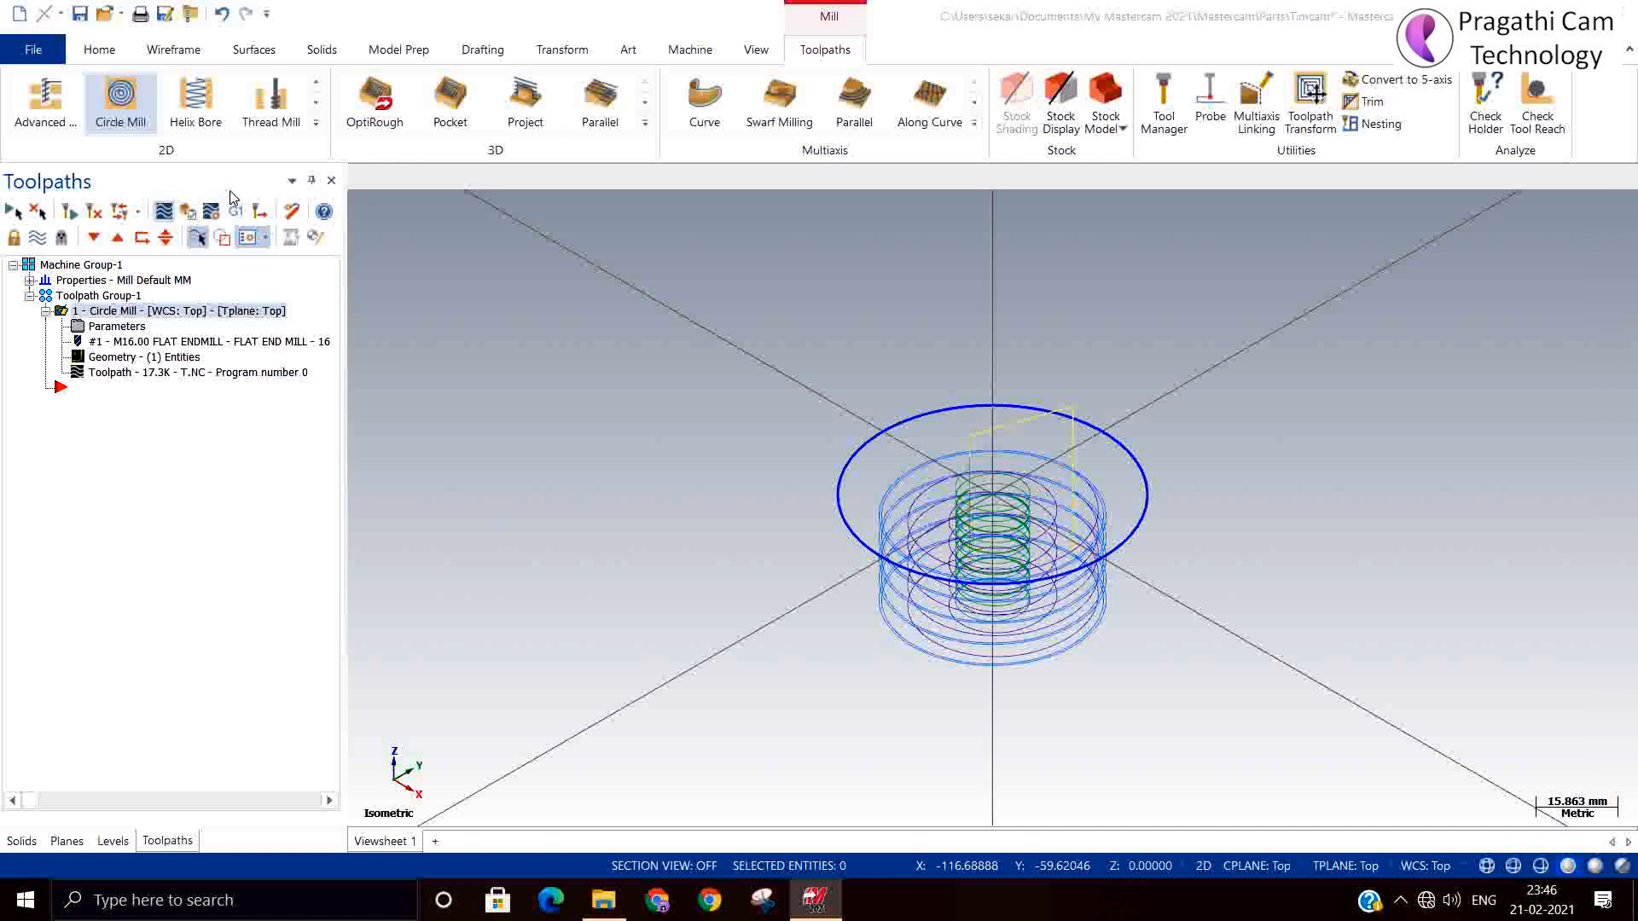
pyautogui.click(355, 176)
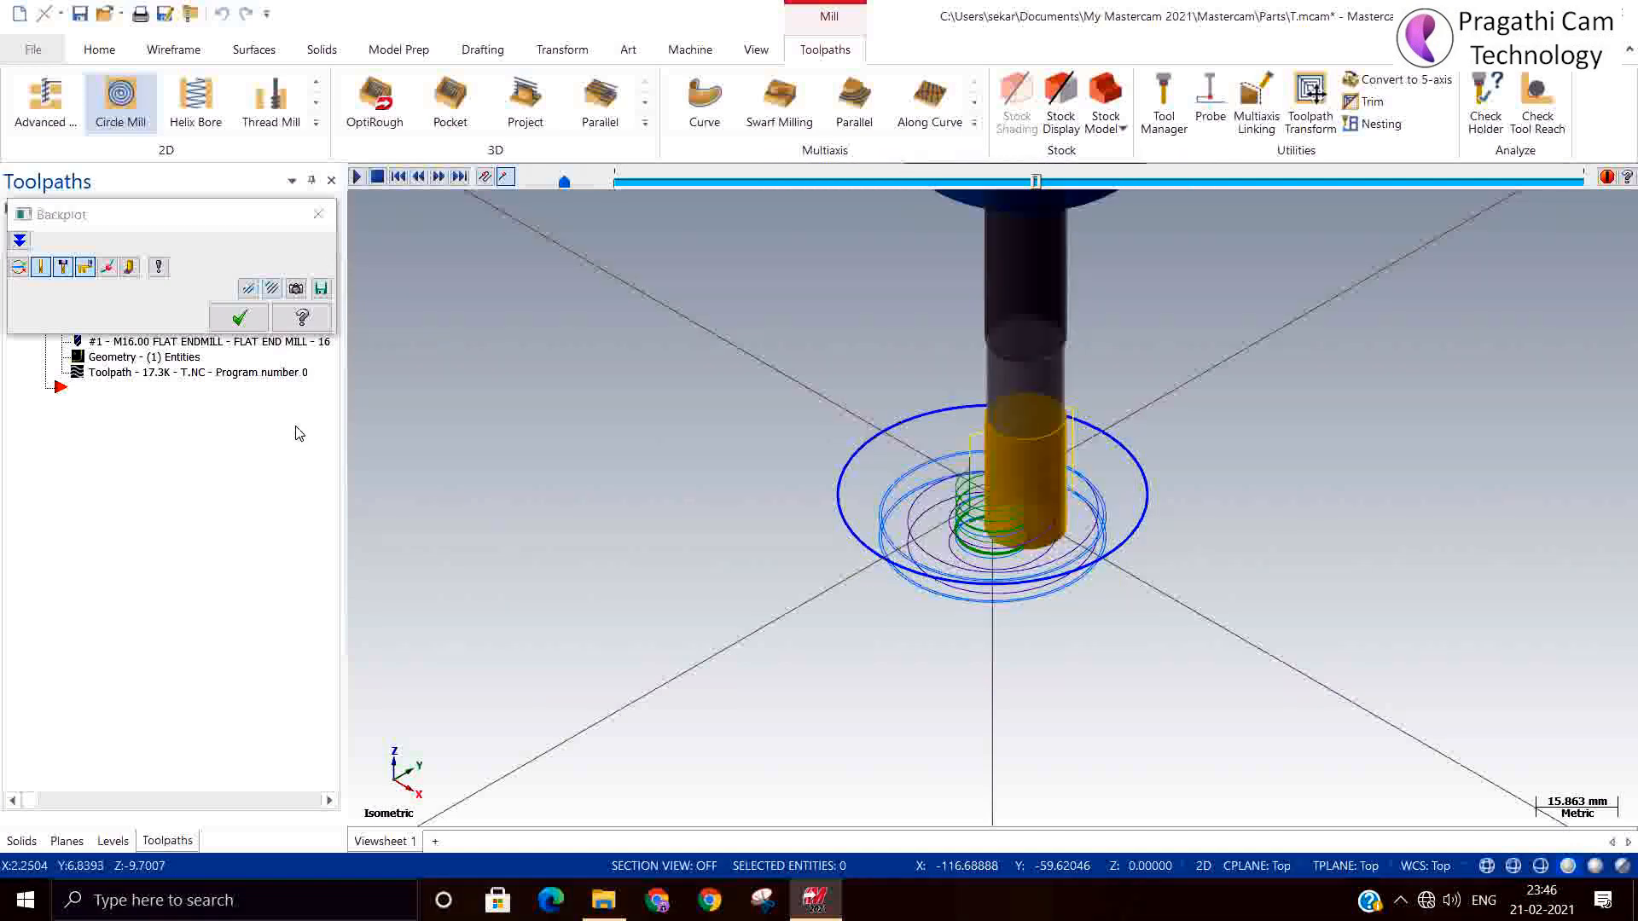
pyautogui.scroll(1, 769, 596)
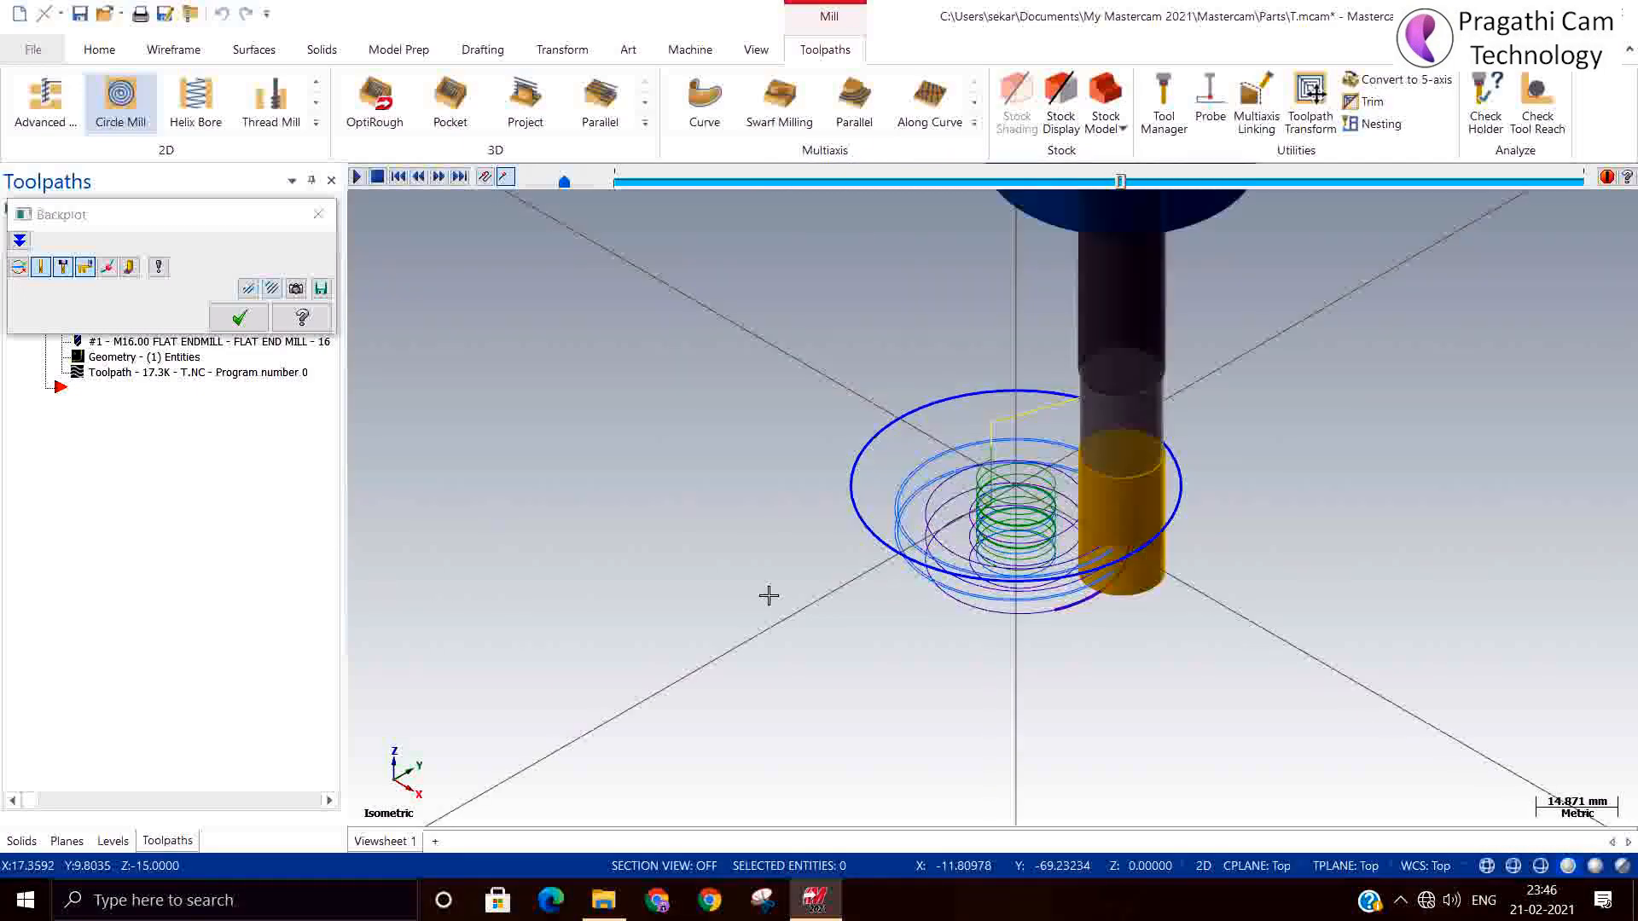
pyautogui.scroll(6, 786, 585)
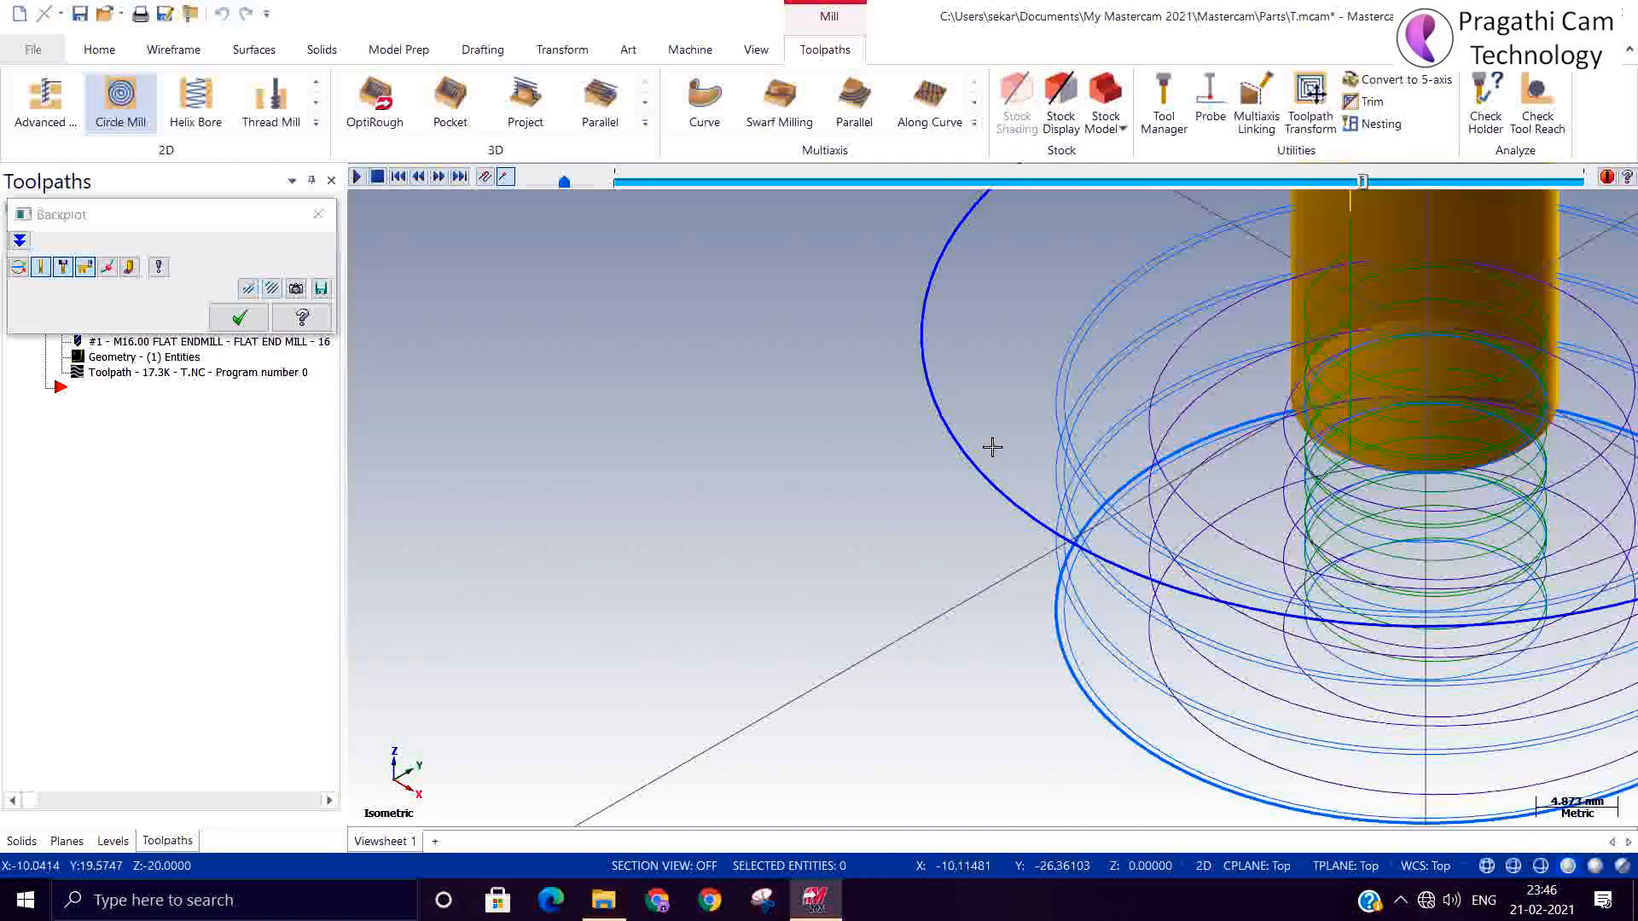
pyautogui.scroll(-2, 989, 446)
pyautogui.scroll(-1, 838, 430)
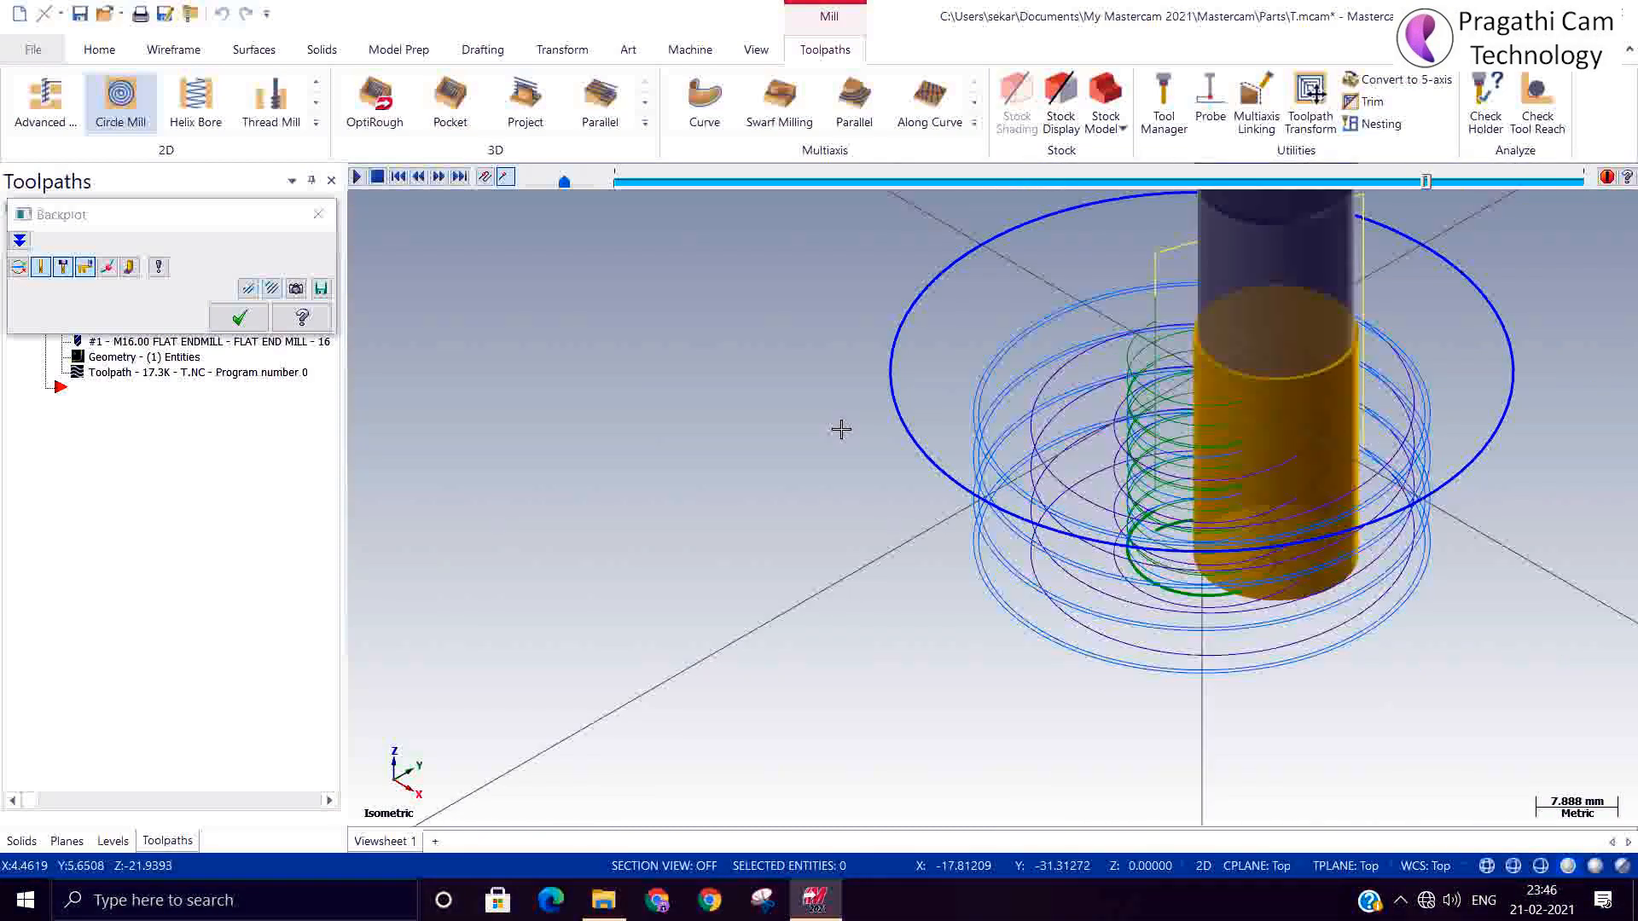
pyautogui.scroll(-1, 841, 429)
pyautogui.moveTo(976, 408); pyautogui.dragTo(996, 440, button='middle')
pyautogui.scroll(-1, 995, 440)
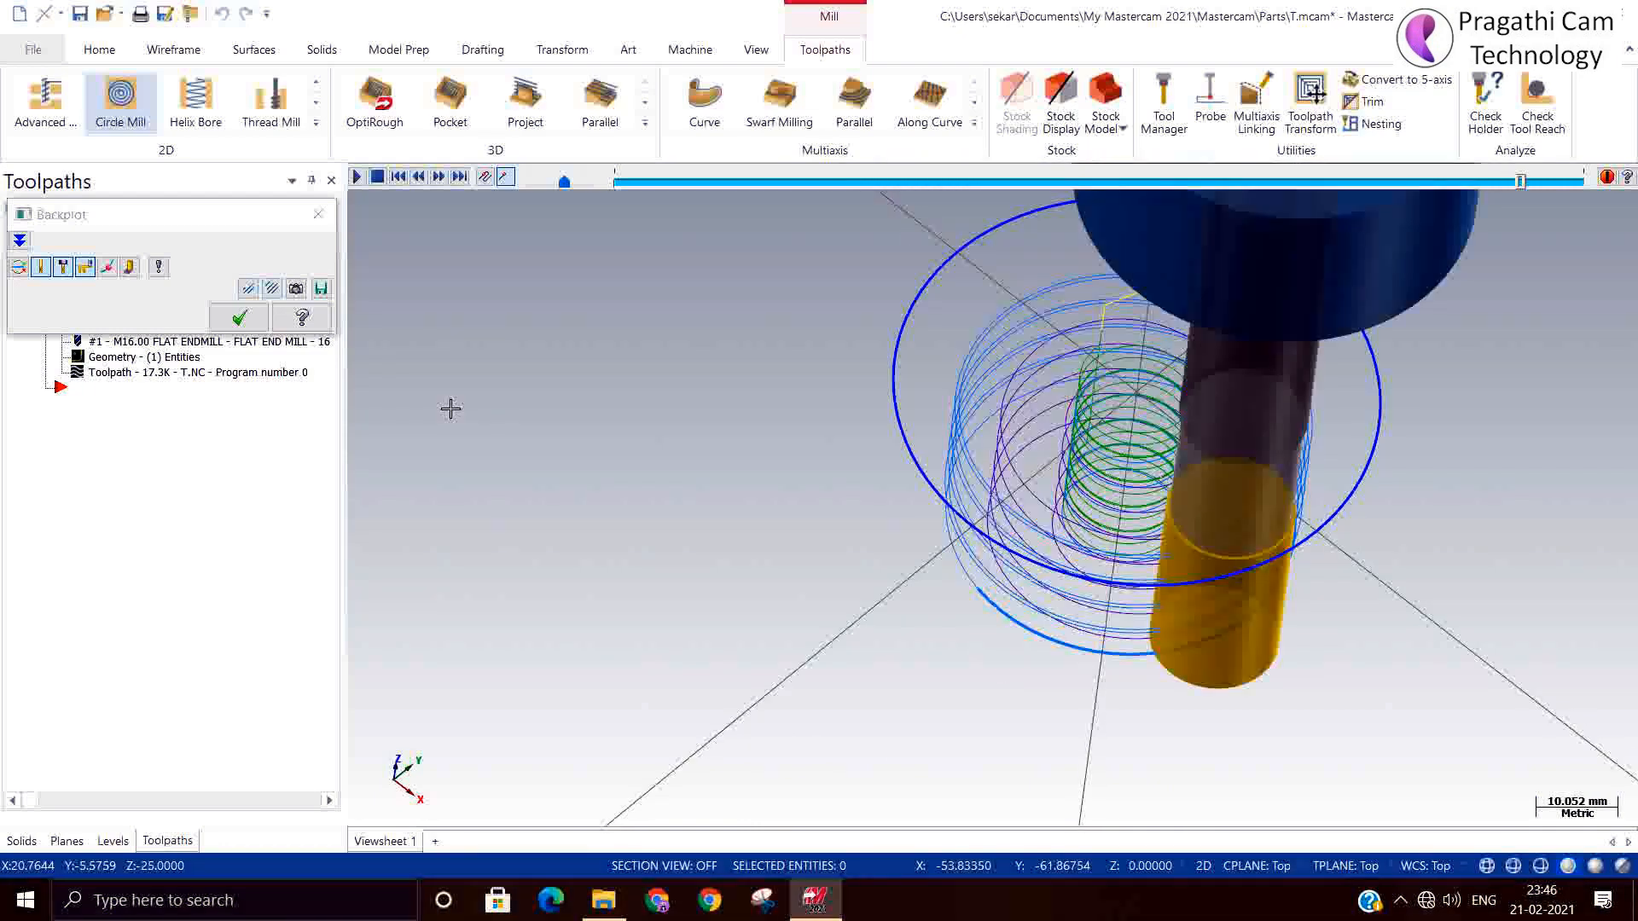
pyautogui.click(239, 317)
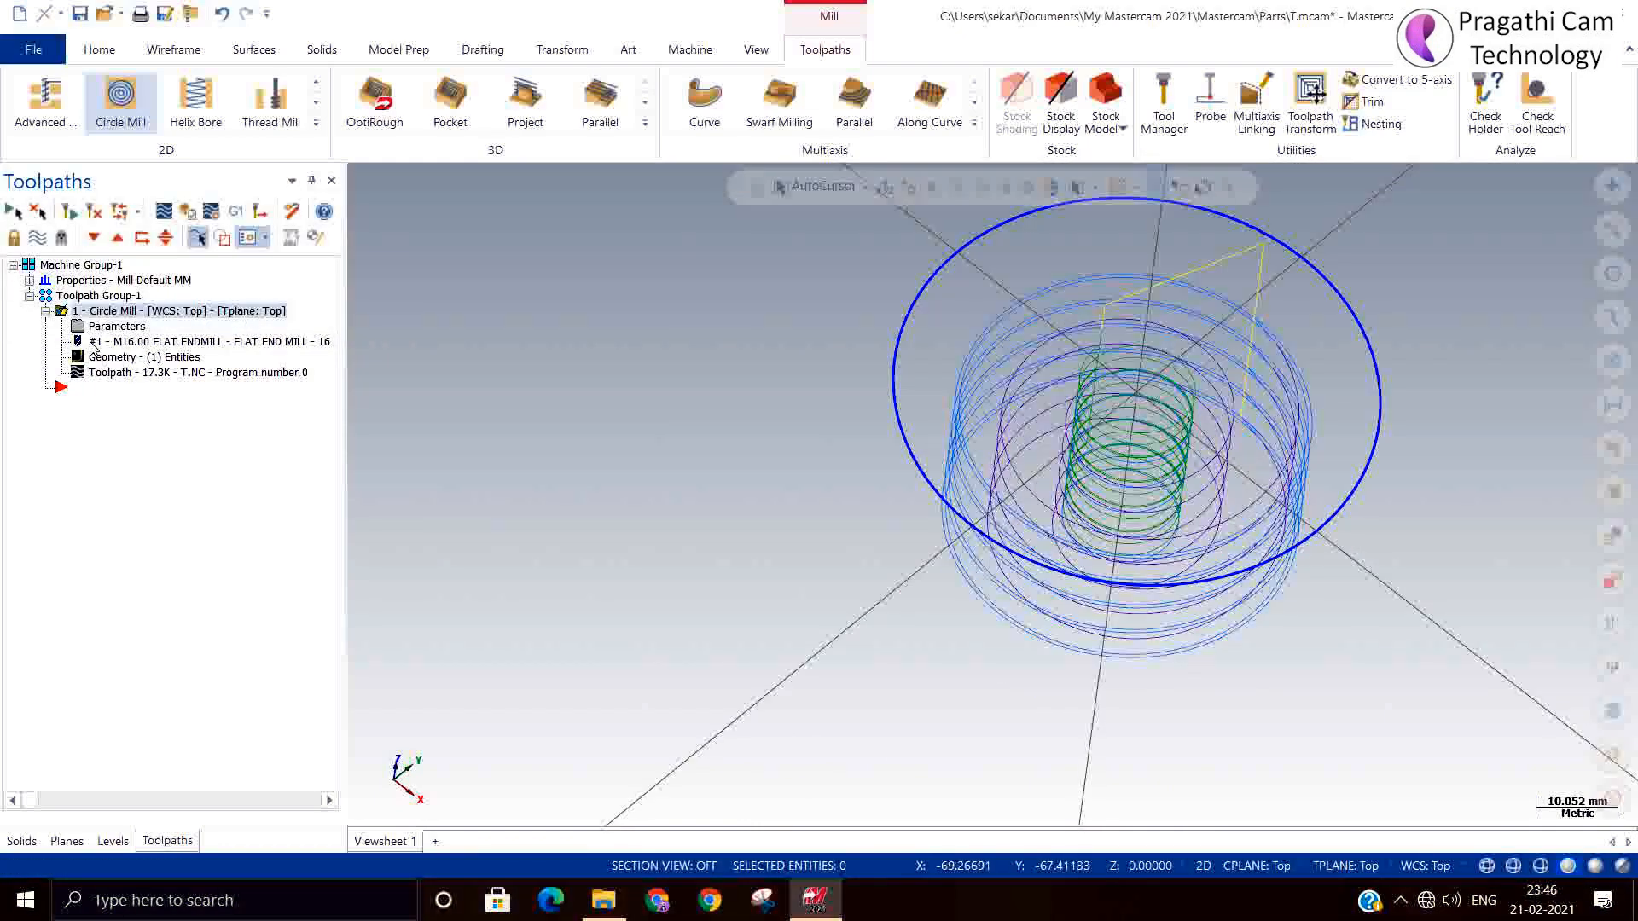
# Step: Disable roughing in the Circle Mill parameters and regenerate the toolpath with finishing passes only
pyautogui.click(92, 326)
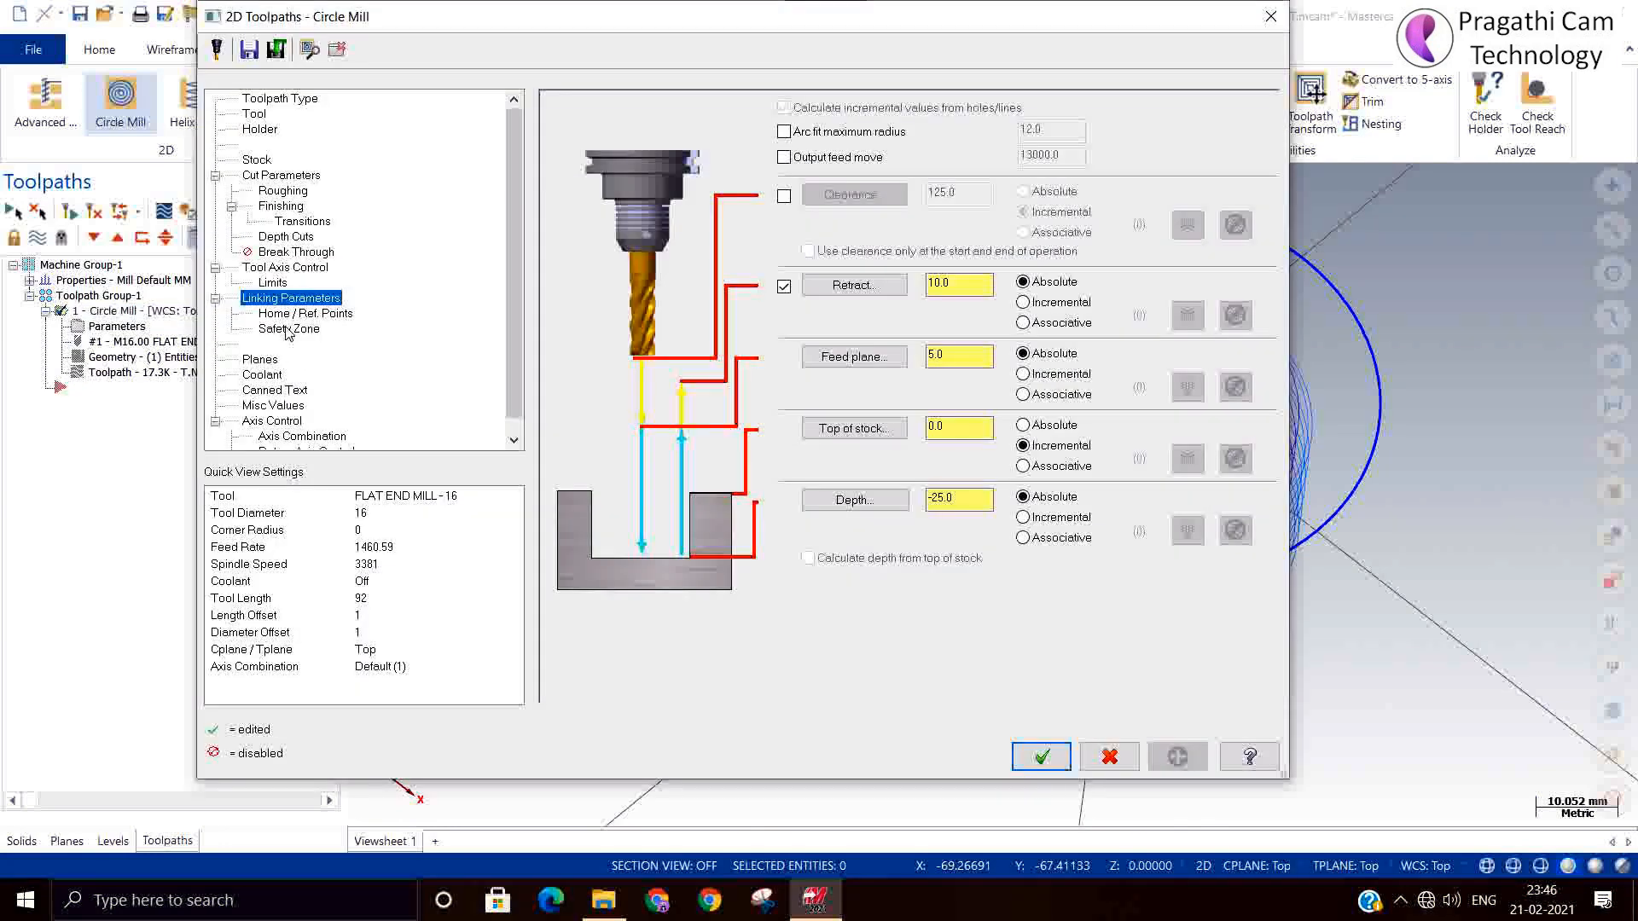
pyautogui.click(277, 193)
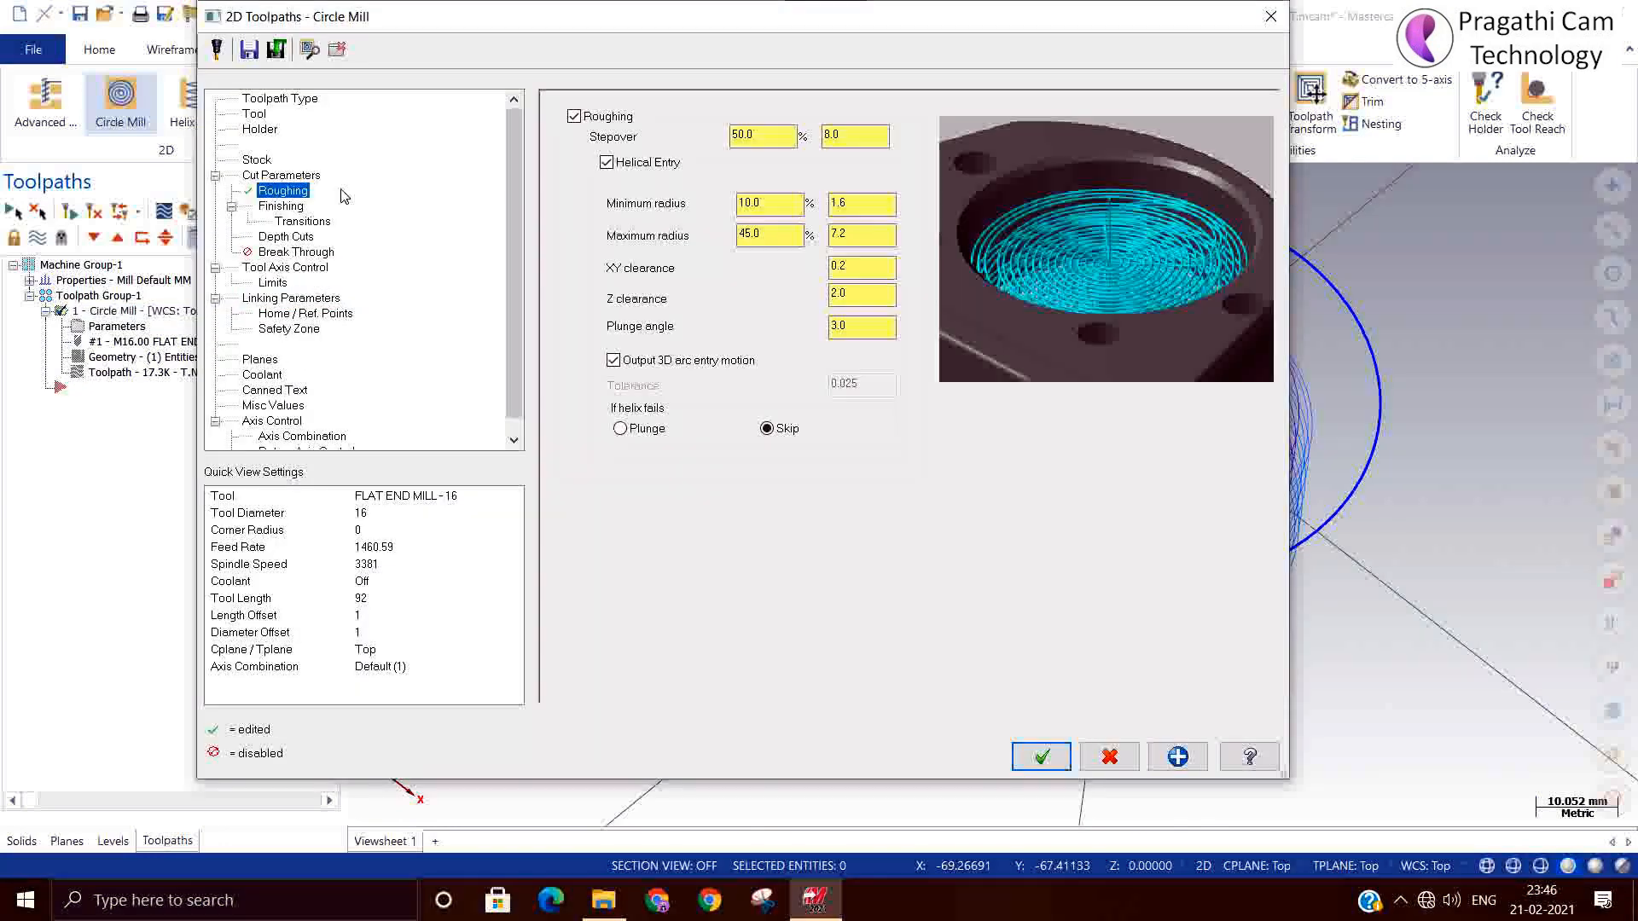
pyautogui.click(574, 116)
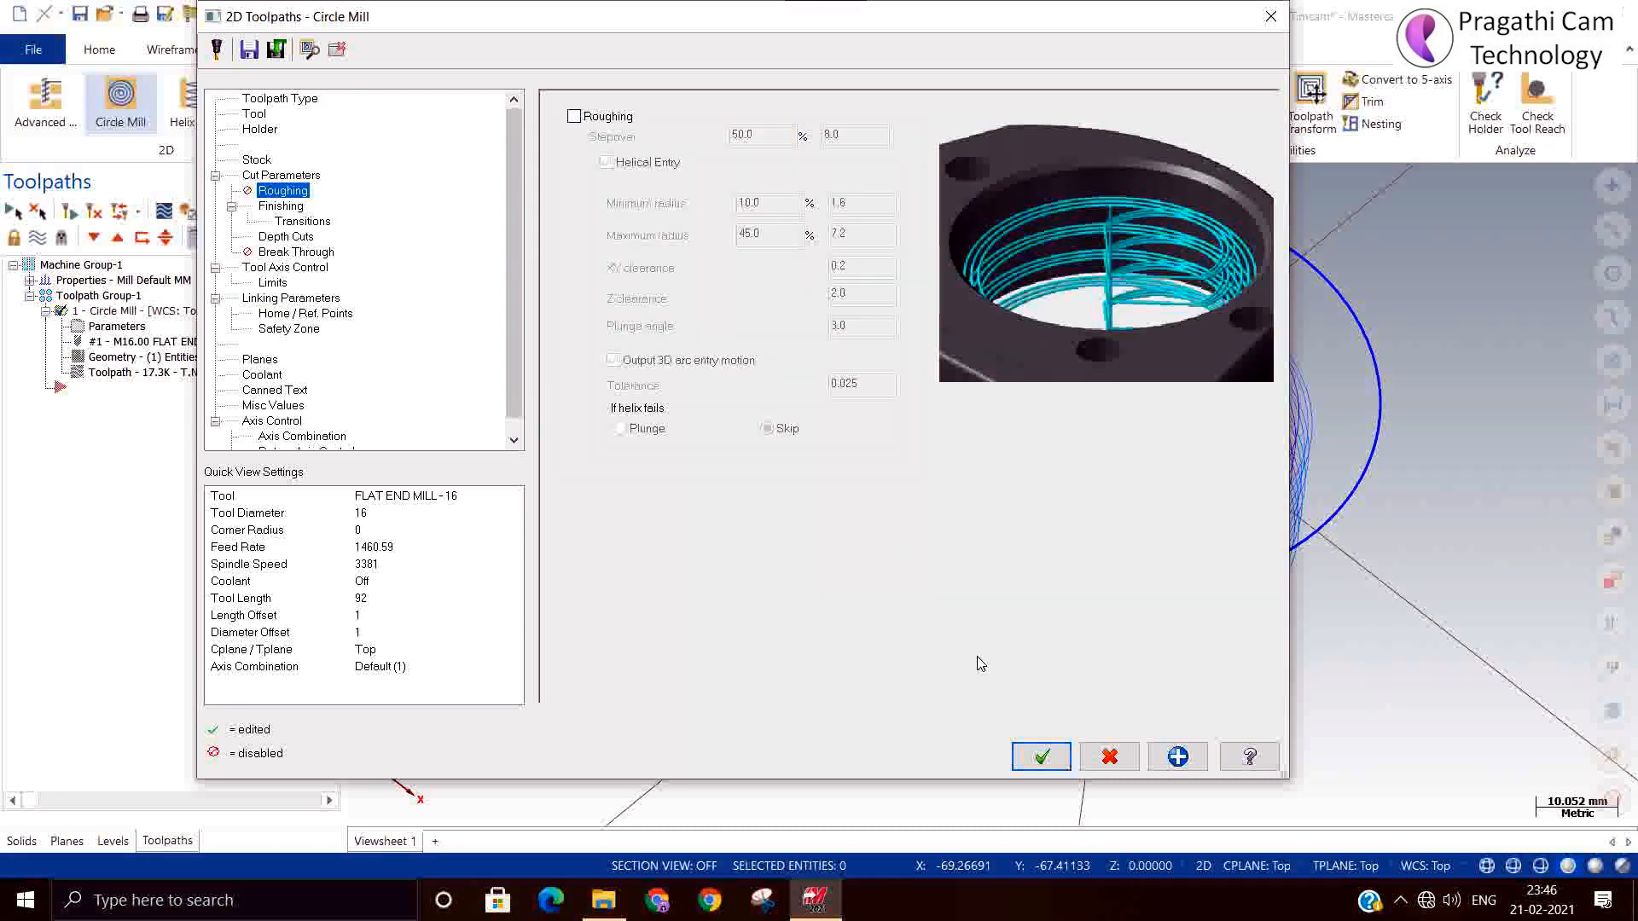
pyautogui.click(1041, 757)
pyautogui.click(99, 215)
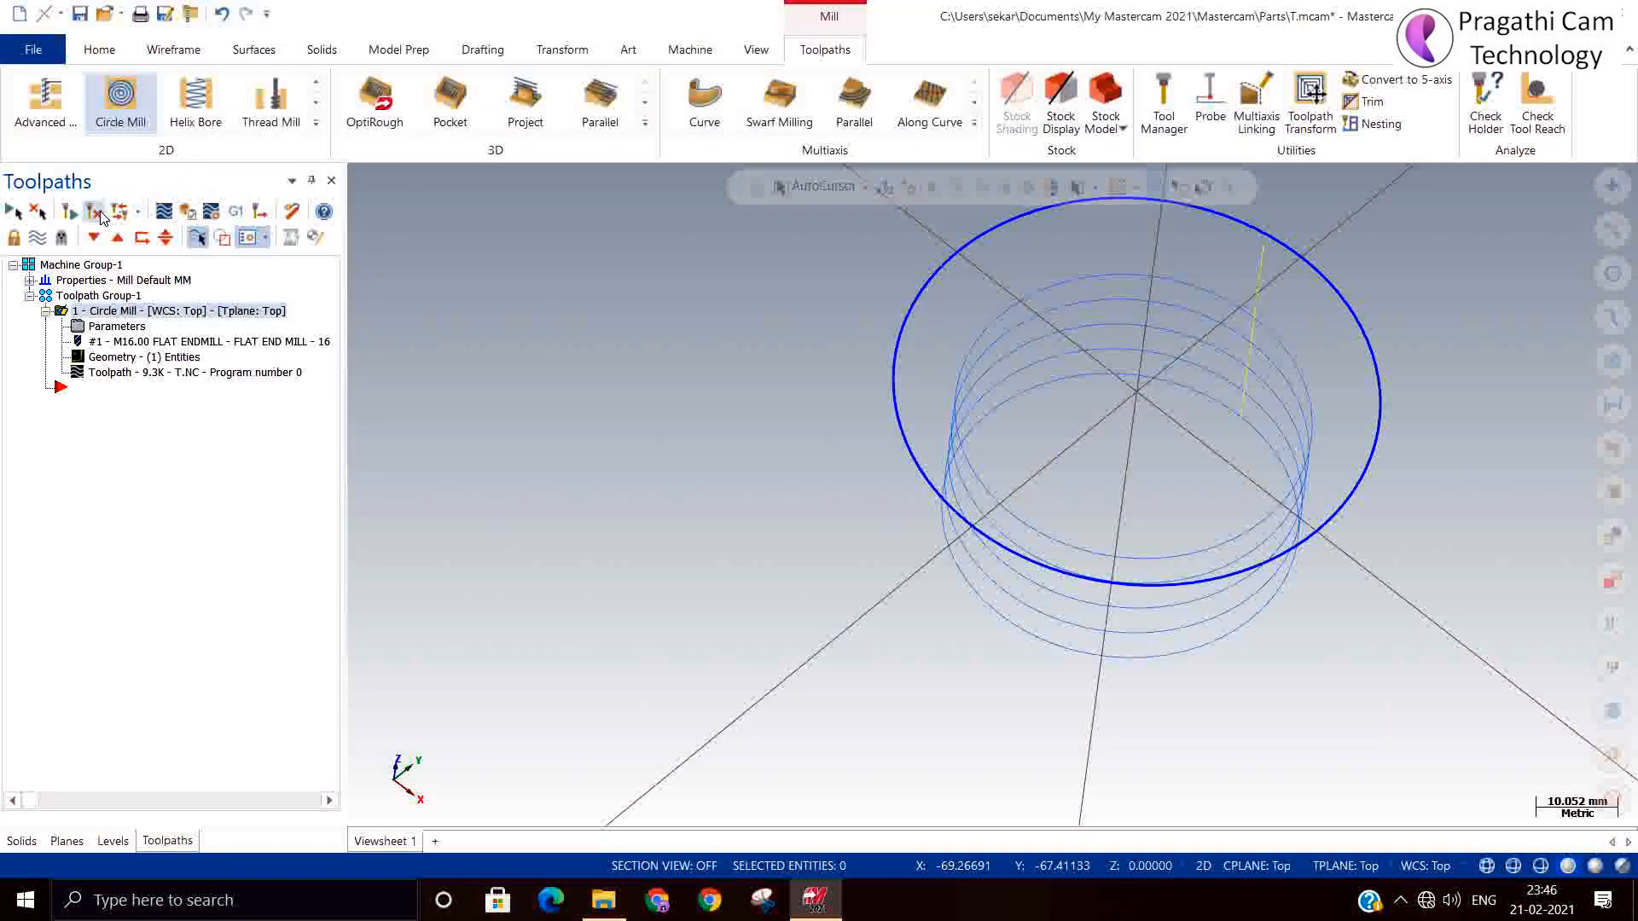
# Step: Set the max rough step of the Circle Mill depth cuts to 0.25 mm and regenerate the finishing-only toolpath
pyautogui.click(107, 329)
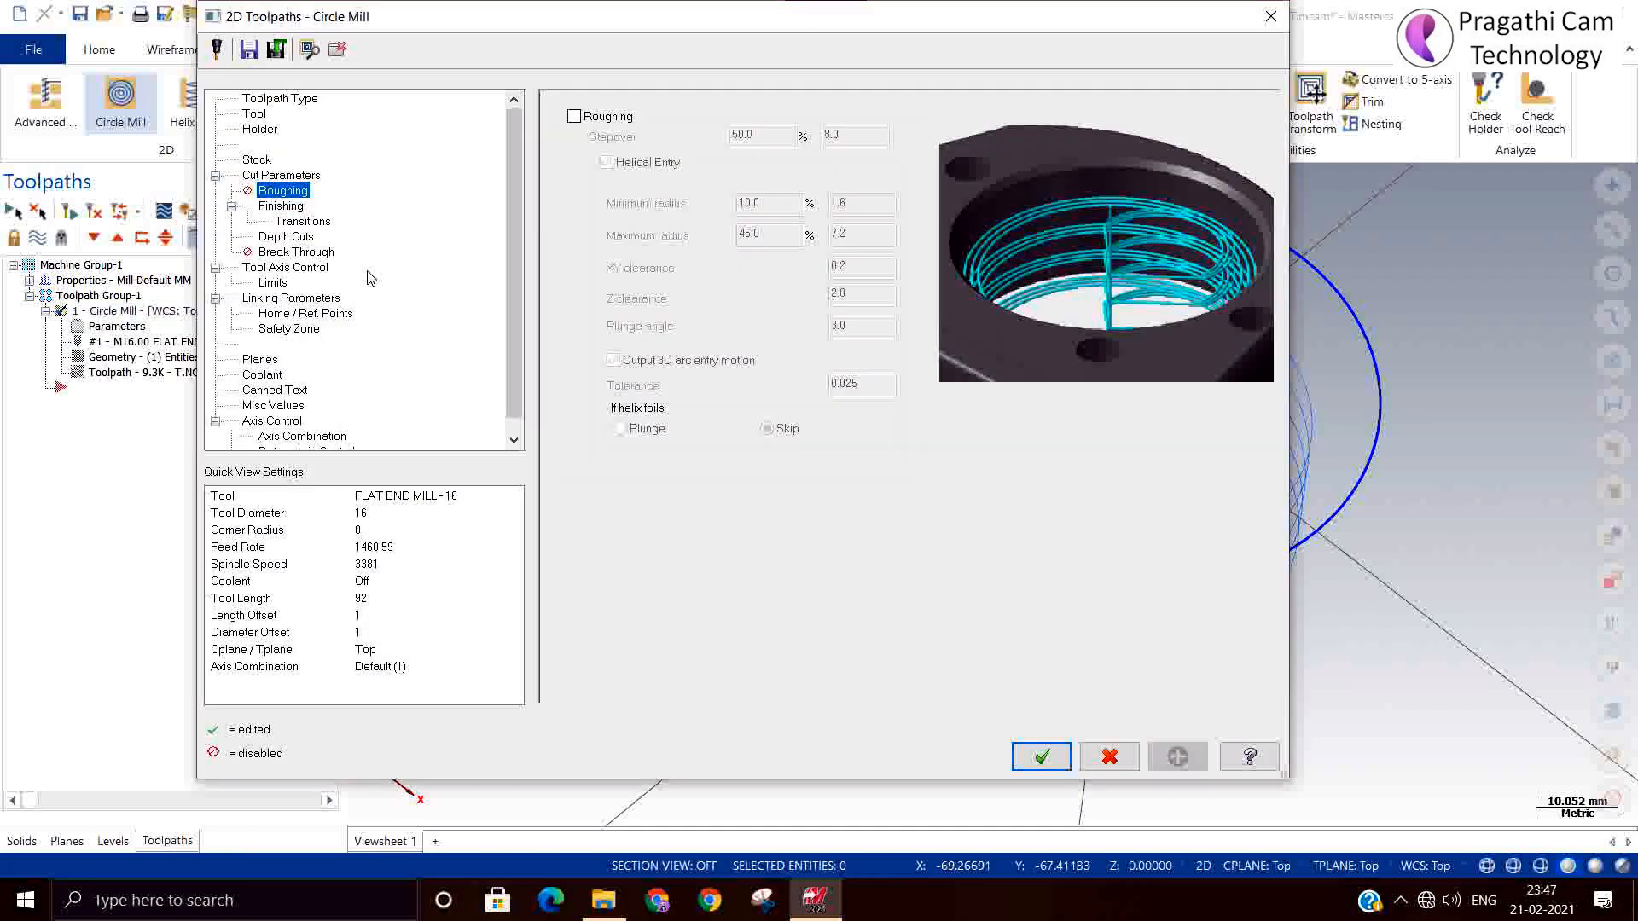
pyautogui.click(281, 206)
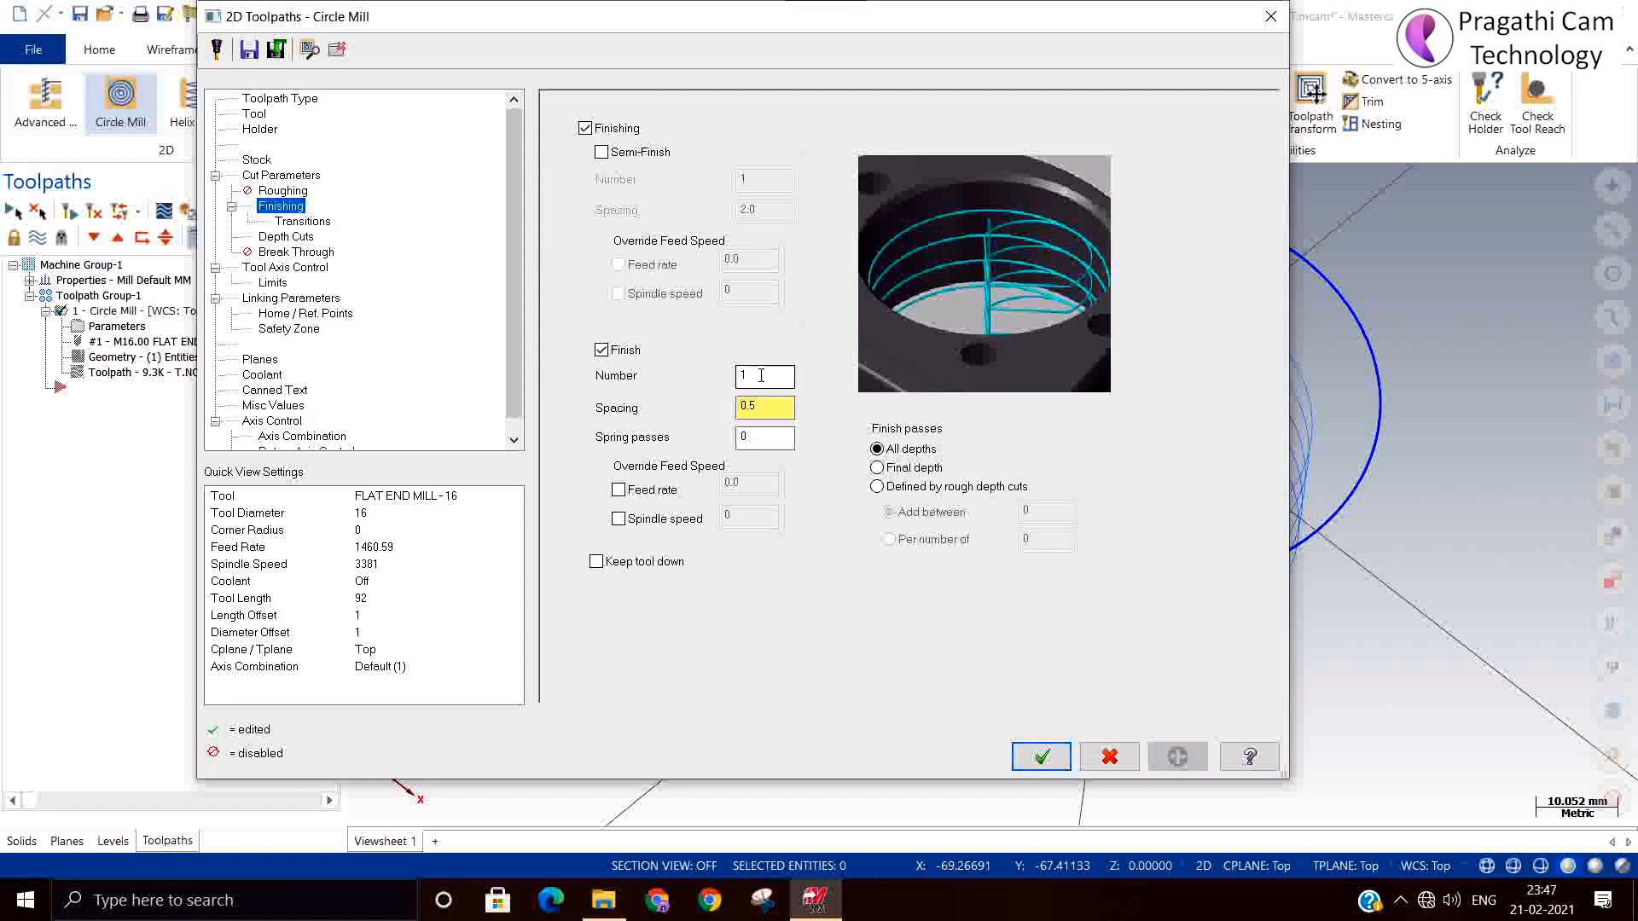
pyautogui.doubleClick(761, 376)
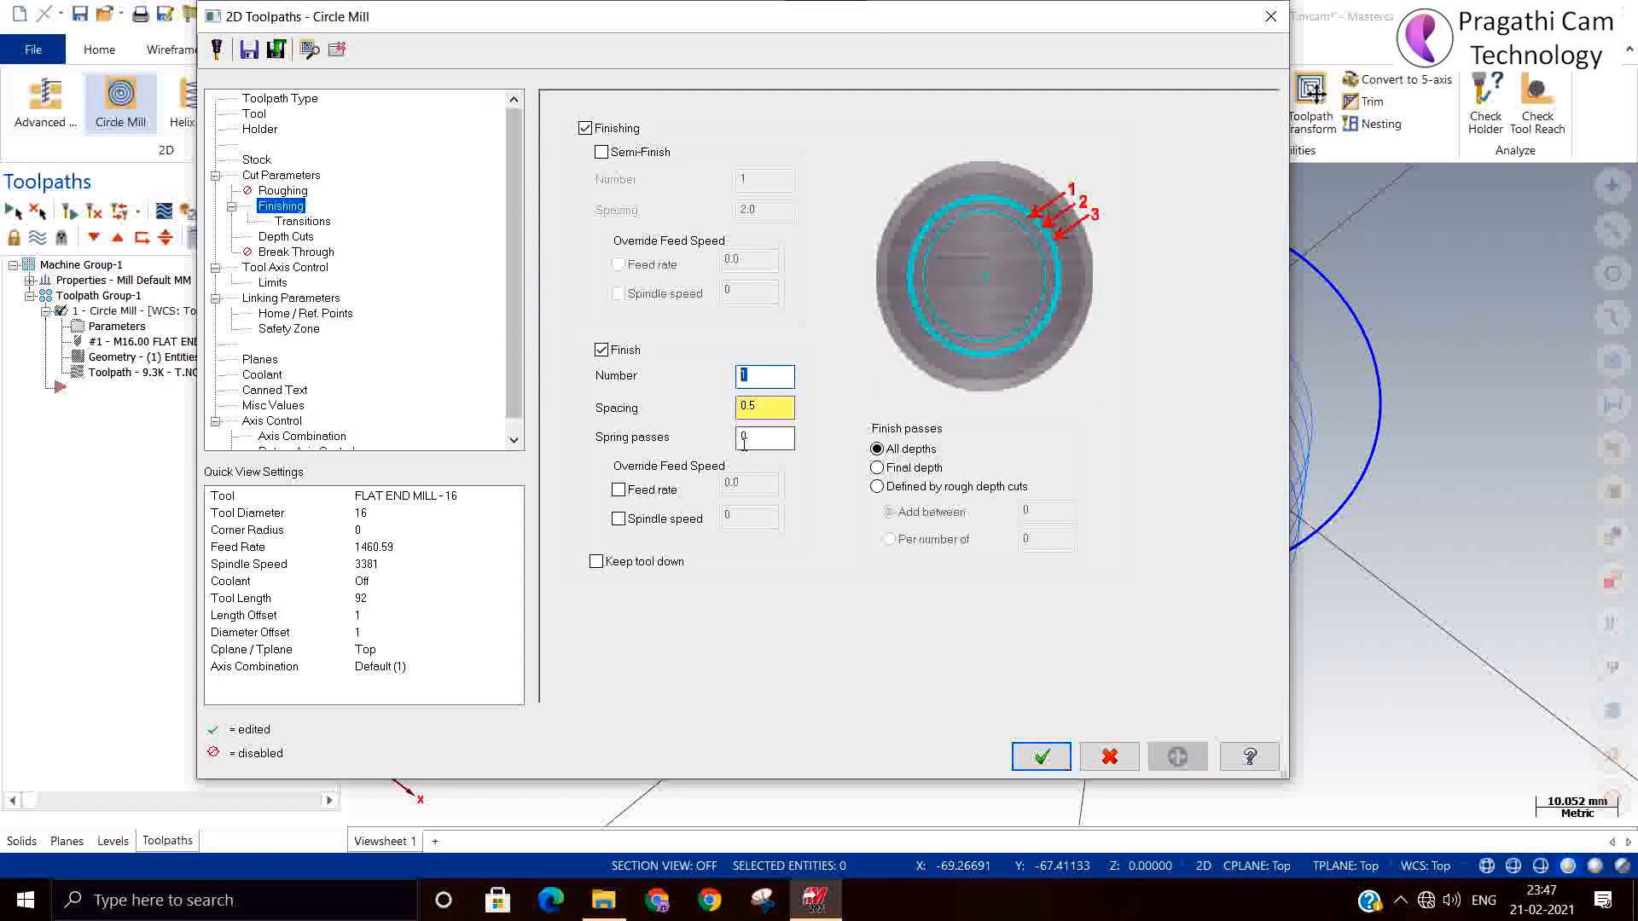
pyautogui.click(763, 406)
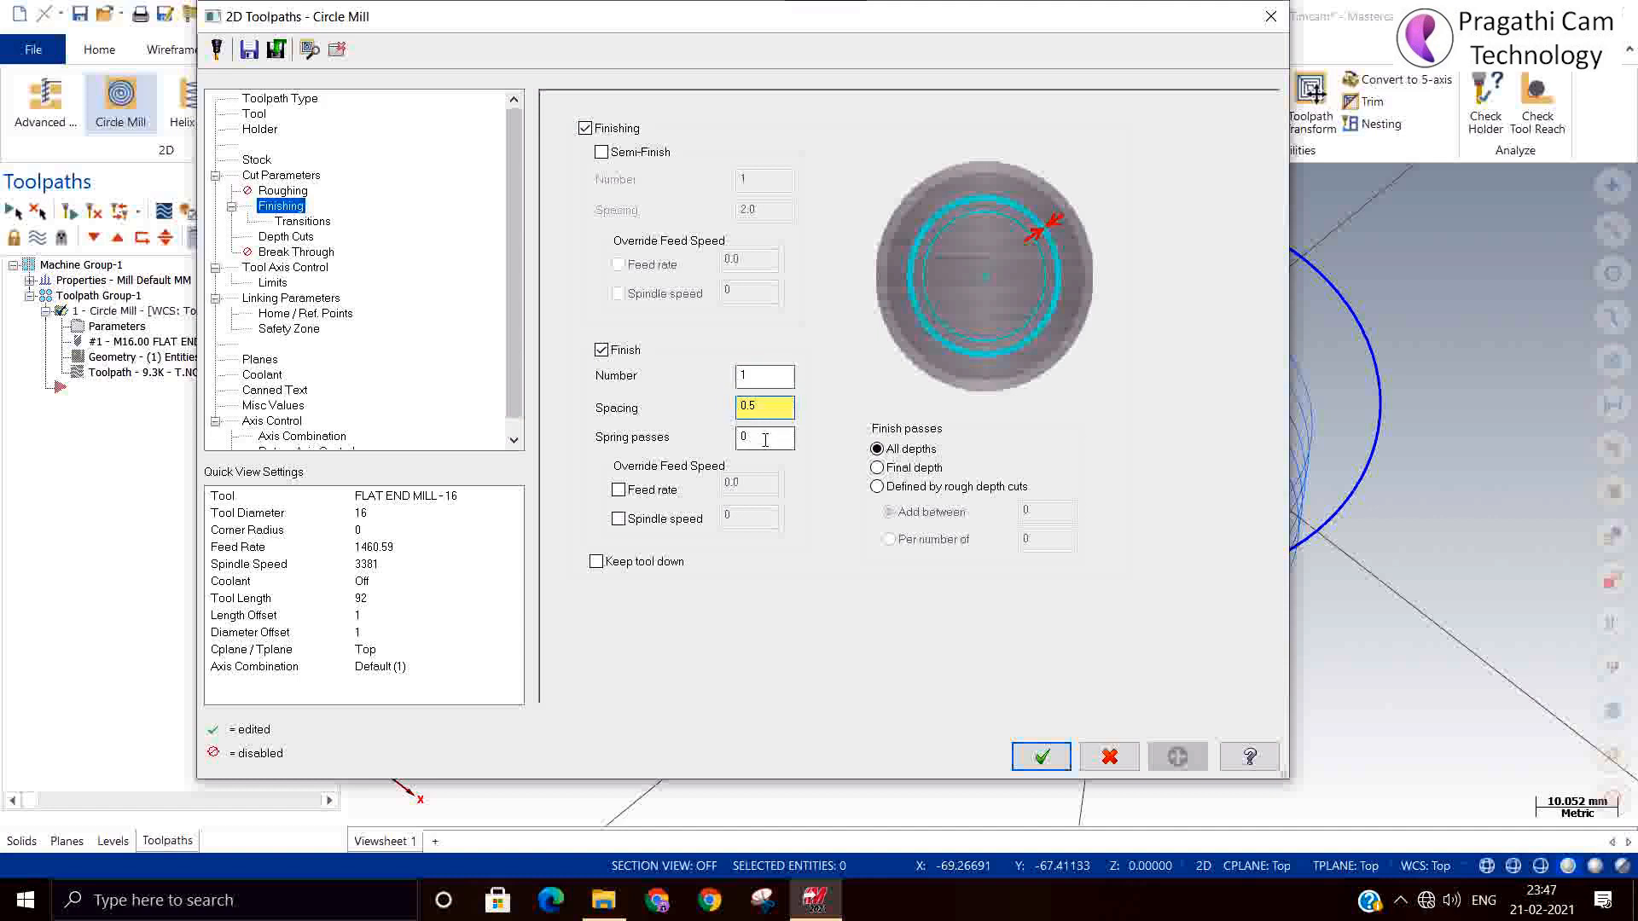
pyautogui.click(288, 237)
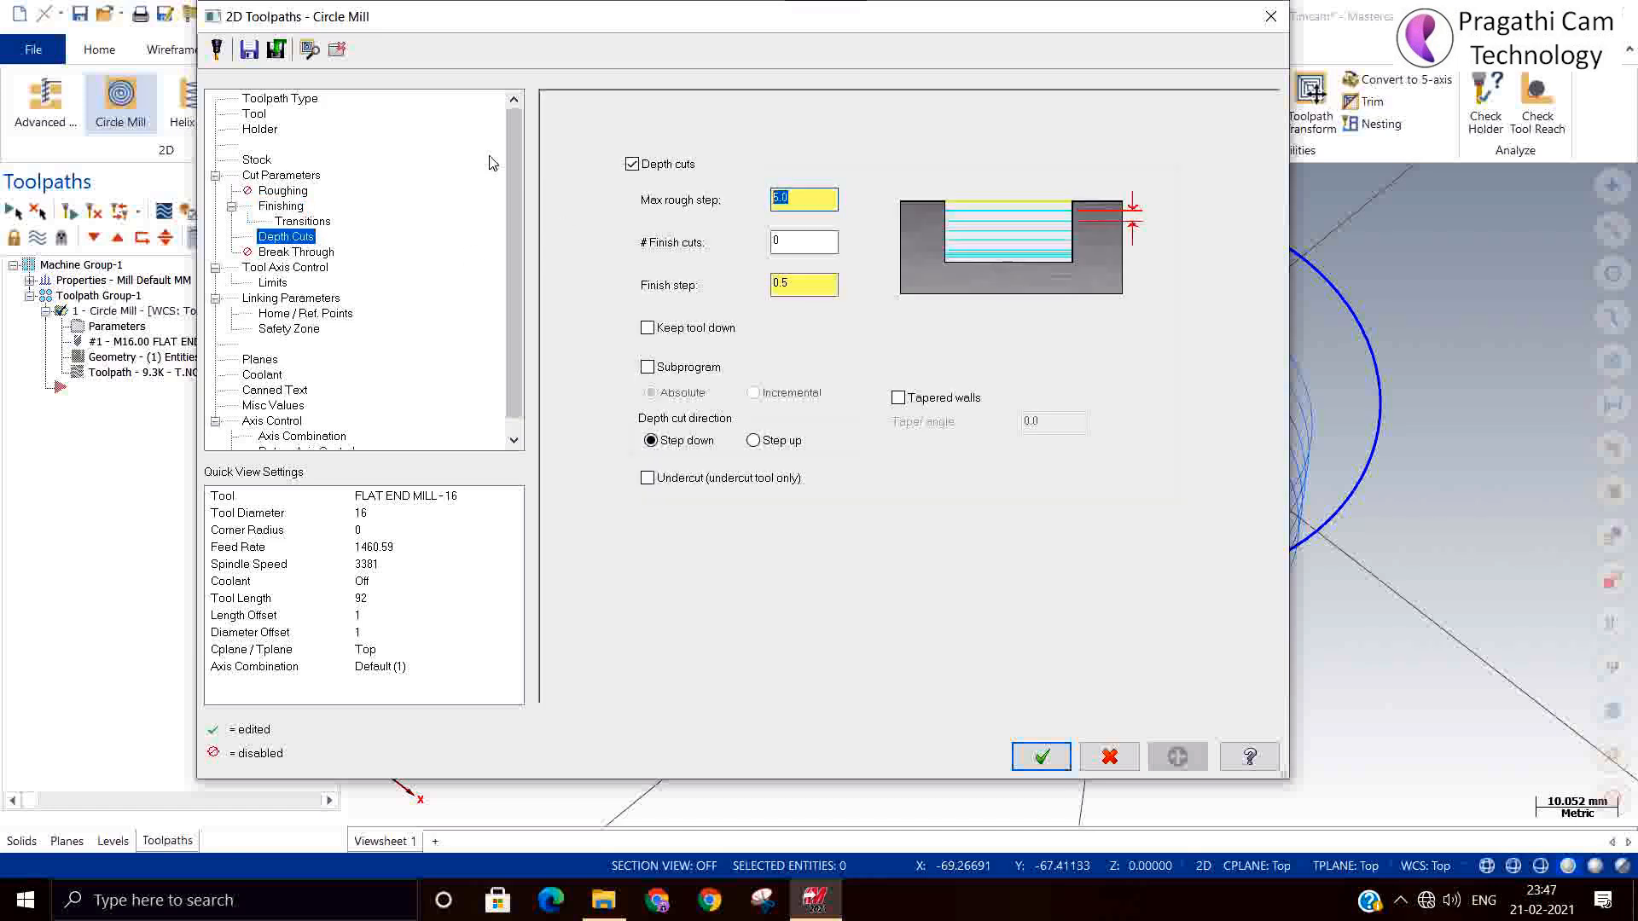
pyautogui.write('0.25')
pyautogui.click(1040, 757)
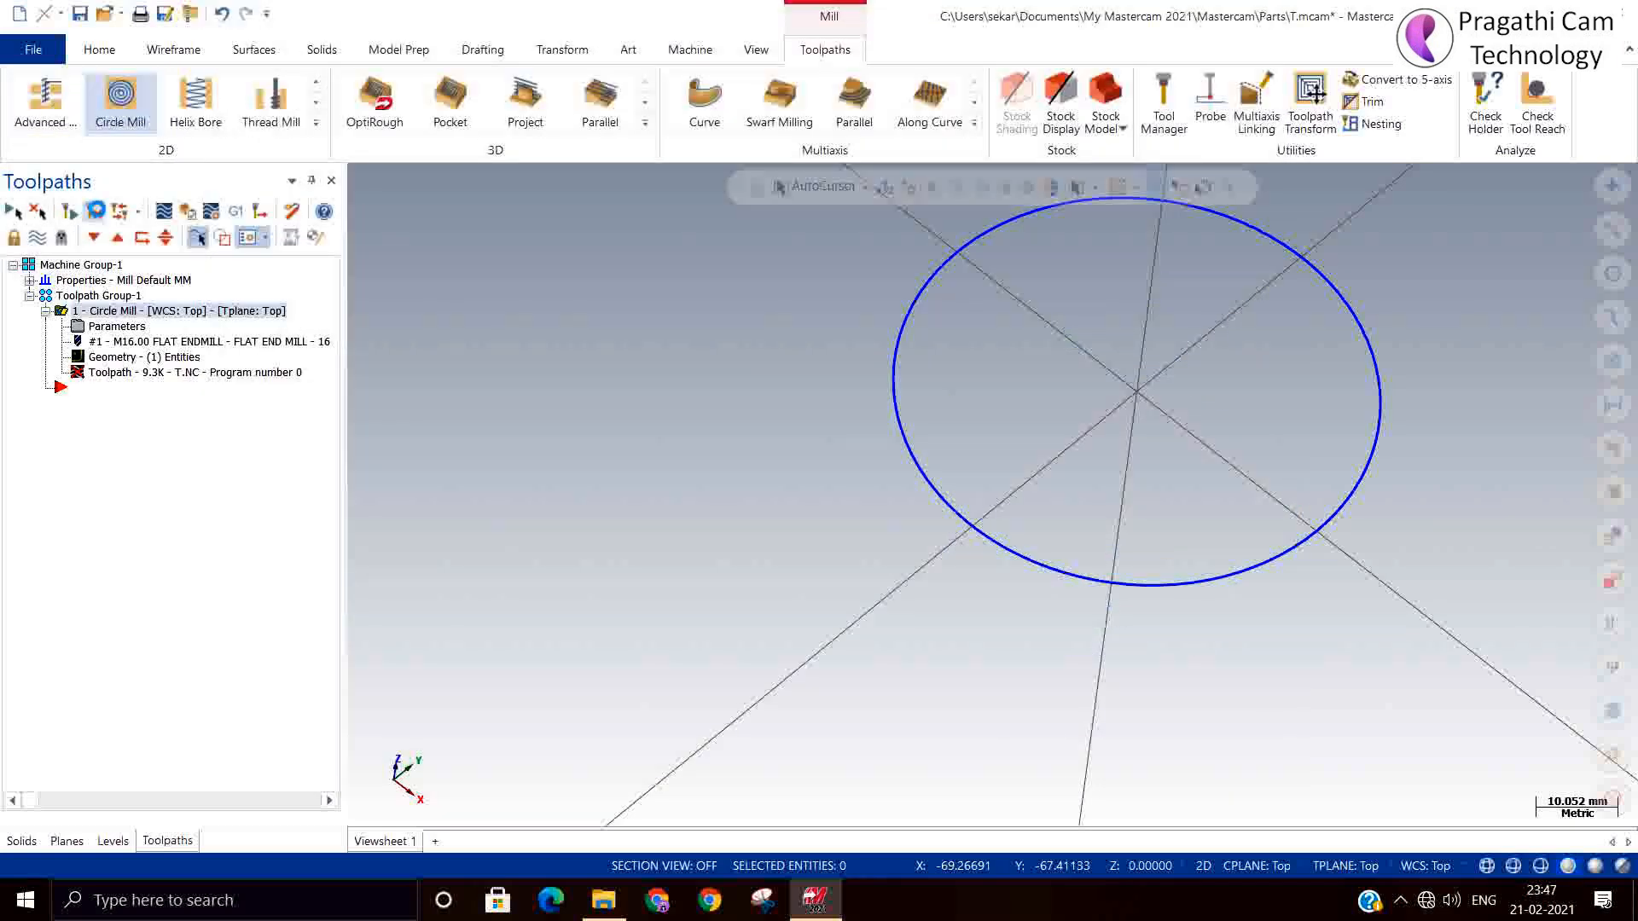
pyautogui.moveTo(585, 421); pyautogui.dragTo(546, 401, button='middle')
# Step: Turn off finishing in the Circle Mill parameters and enable roughing with 50% stepover and helical entry
pyautogui.click(99, 330)
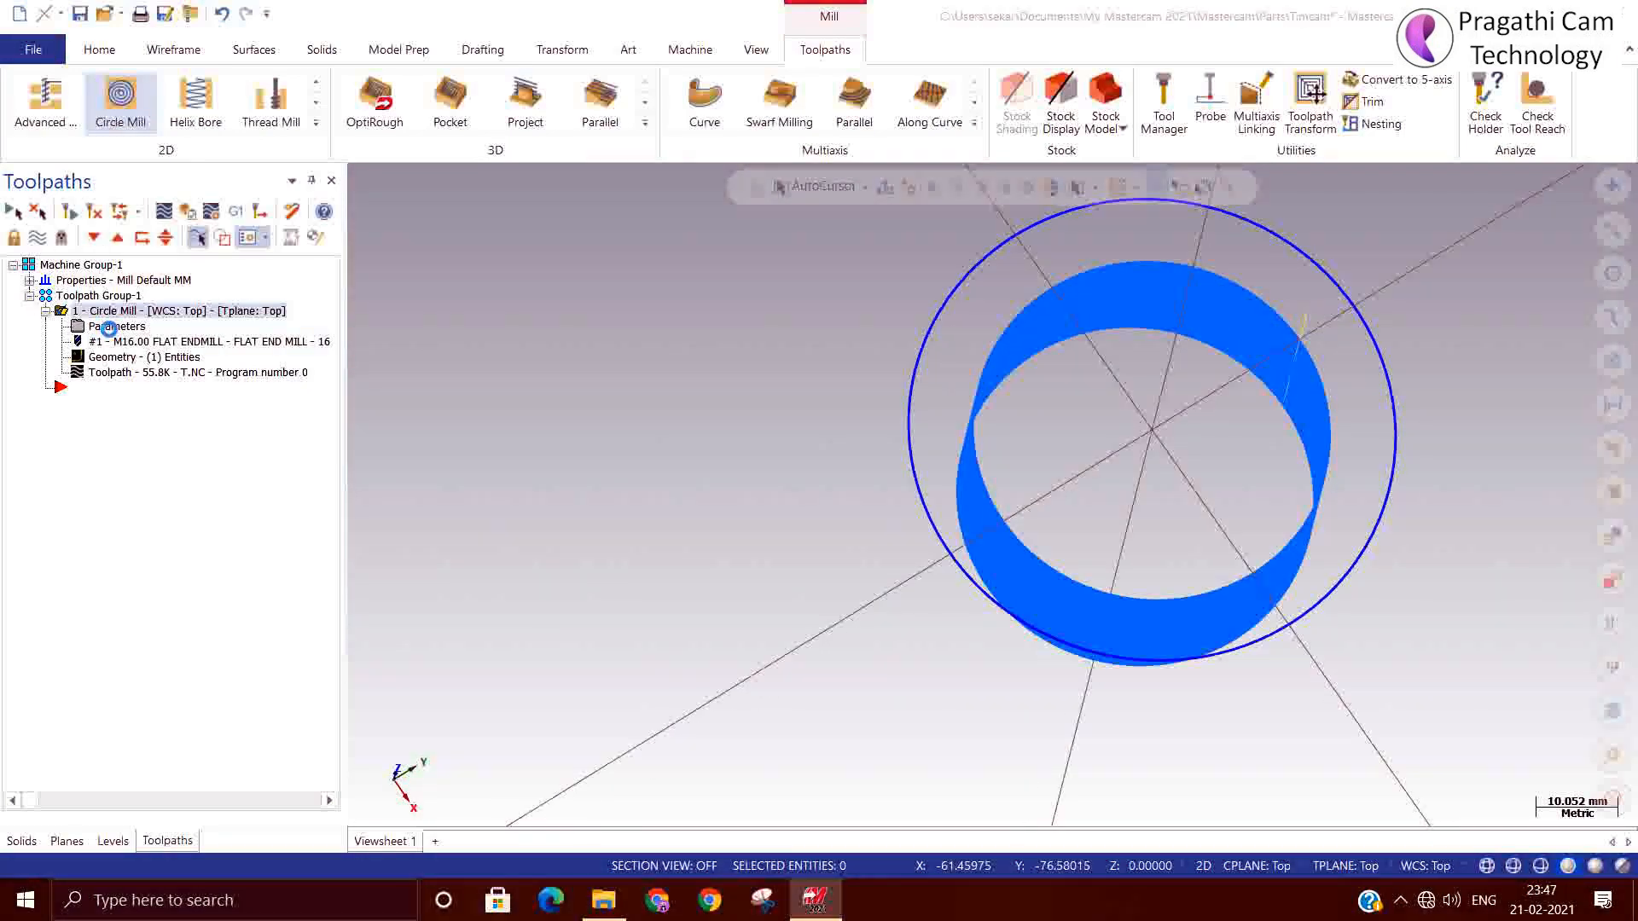
pyautogui.click(1184, 44)
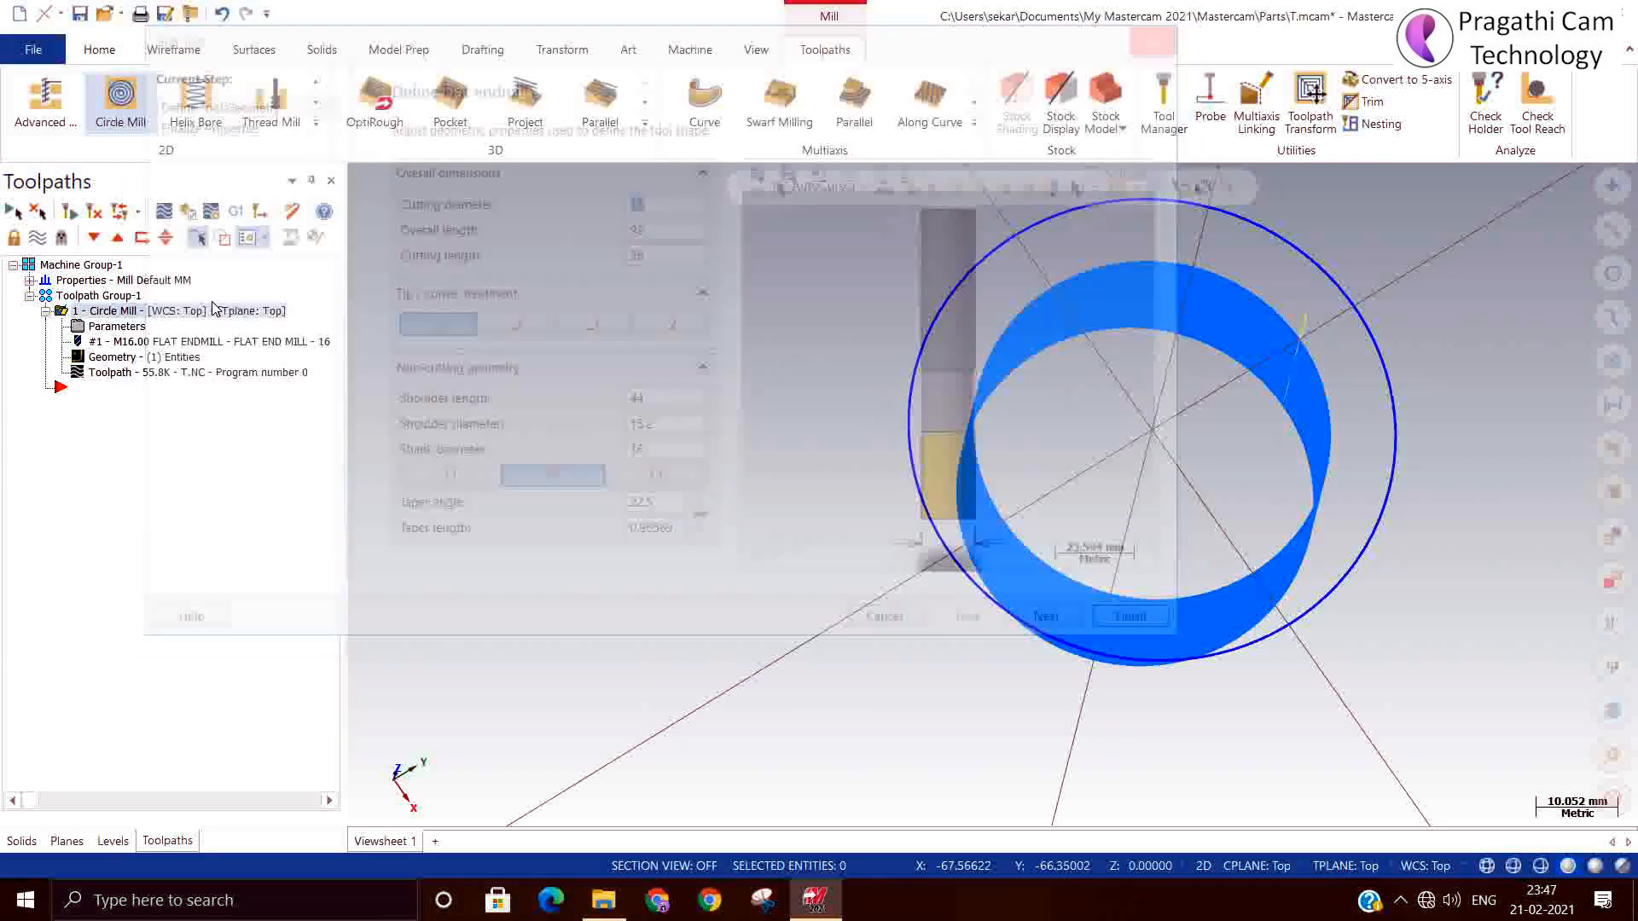
pyautogui.click(146, 328)
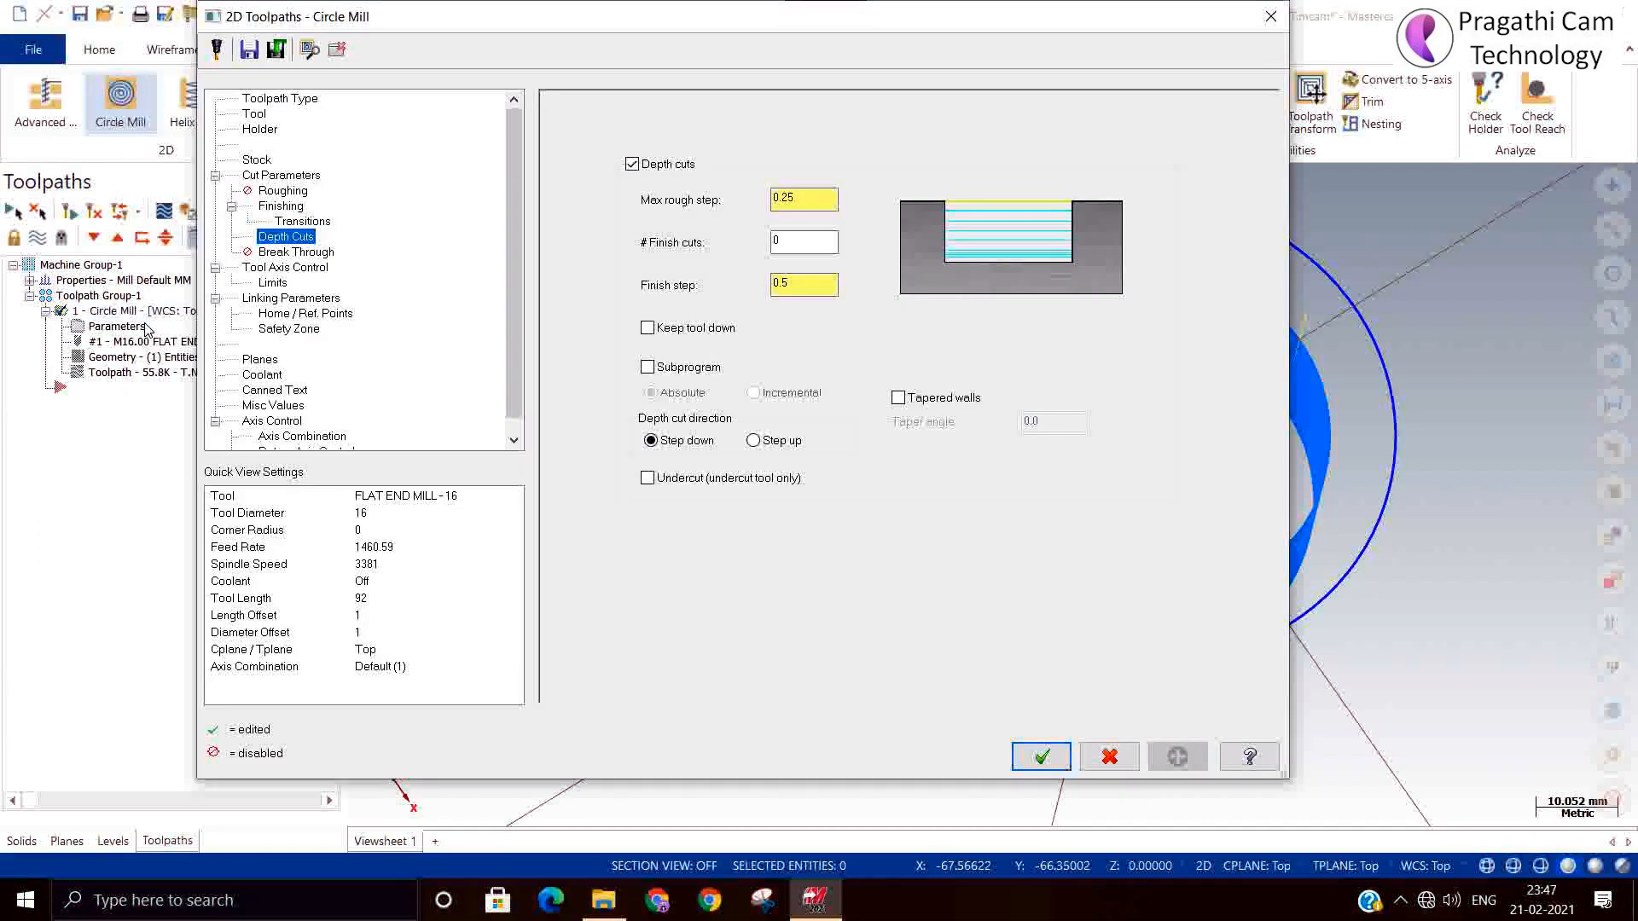
pyautogui.click(283, 191)
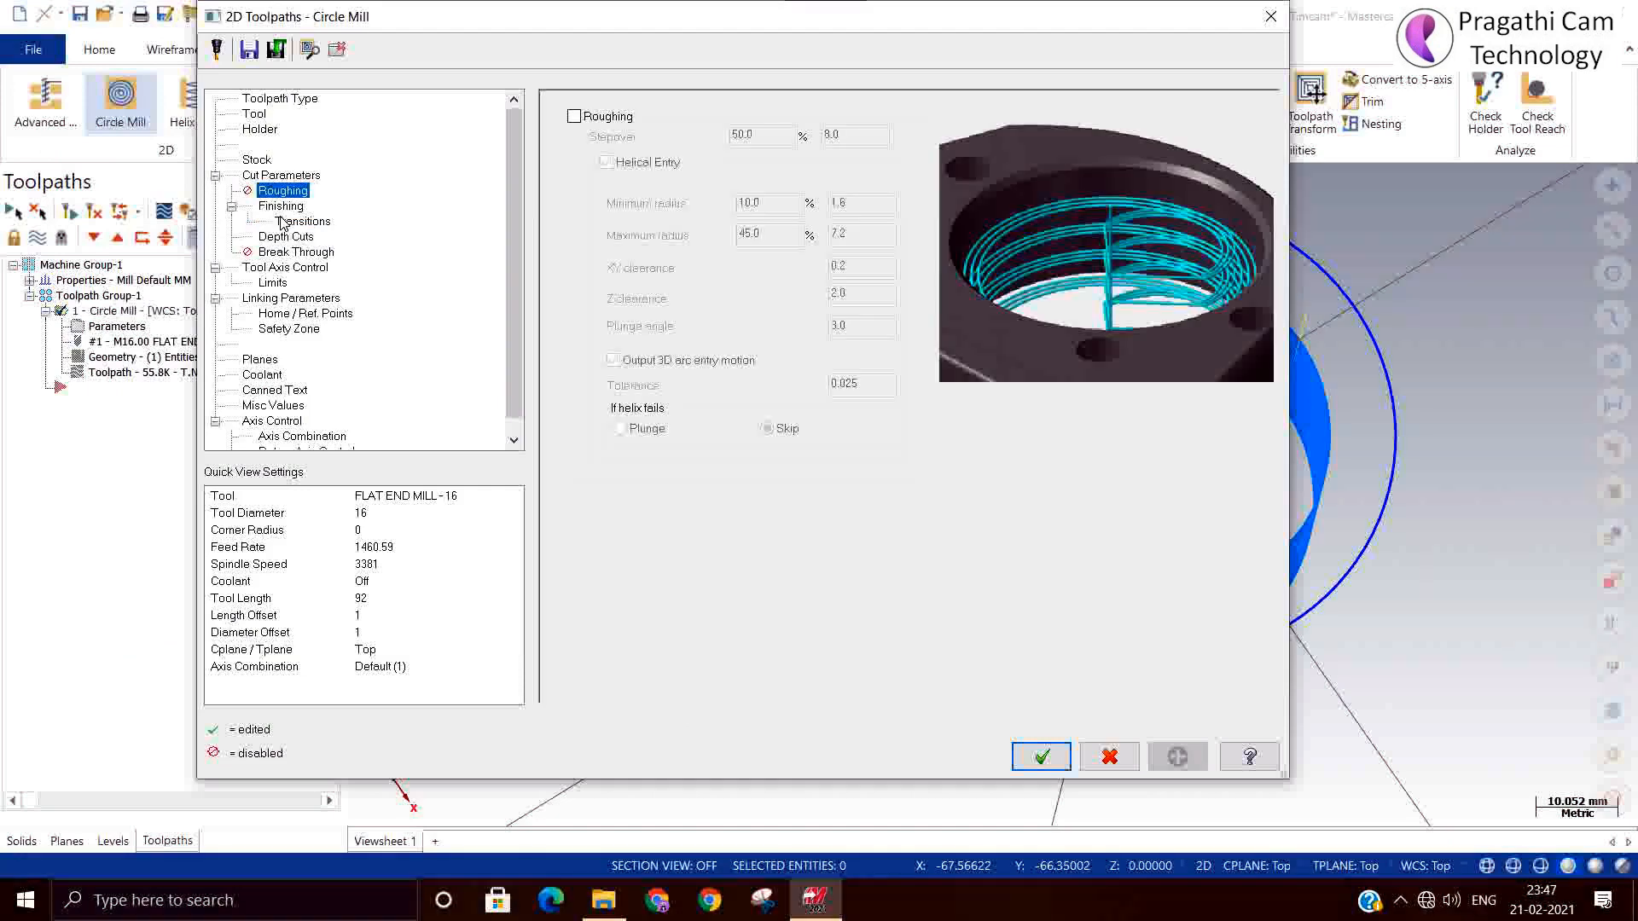
pyautogui.click(281, 206)
pyautogui.click(613, 129)
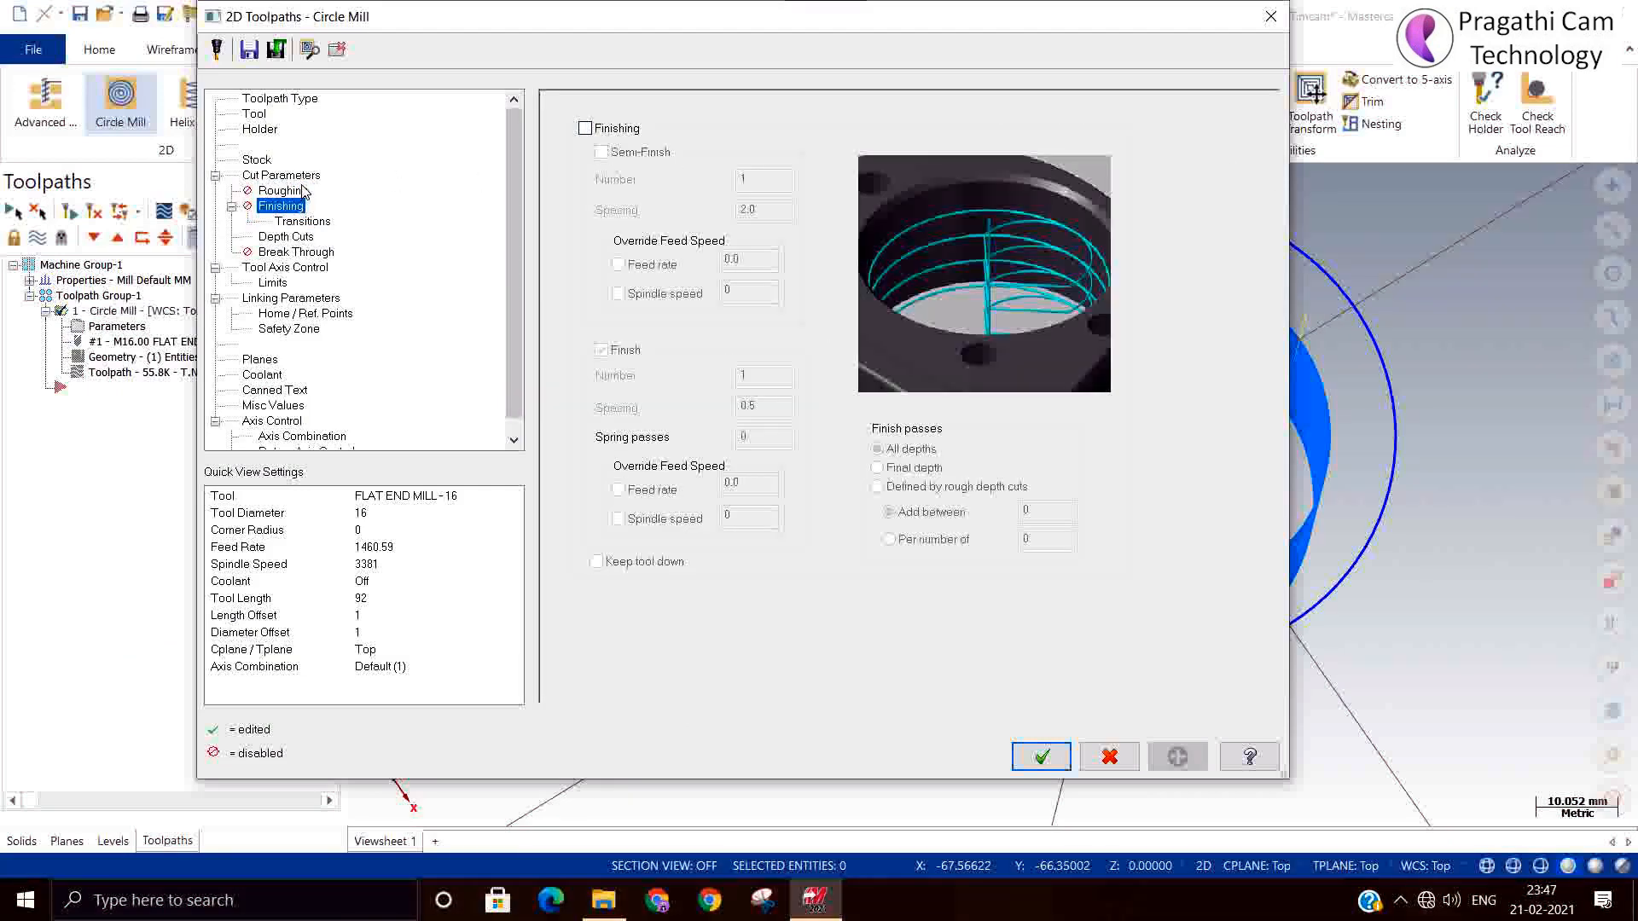
pyautogui.click(283, 191)
pyautogui.click(574, 117)
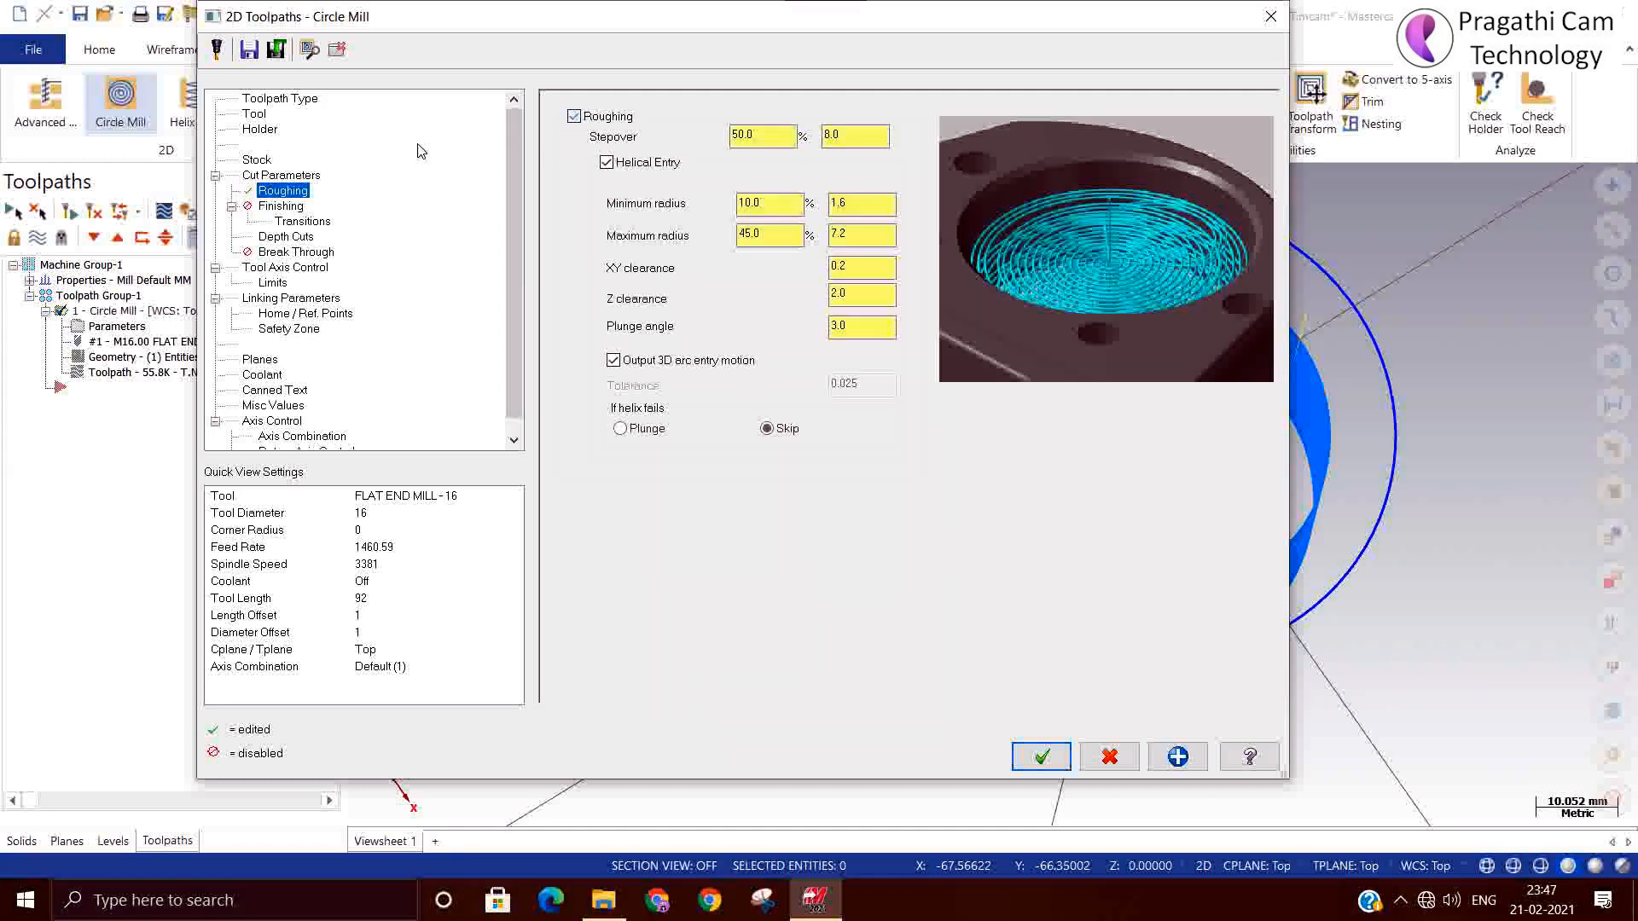
# Step: Change the max rough step of the depth cuts and regenerate the Circle Mill toolpath with roughing only
pyautogui.click(281, 237)
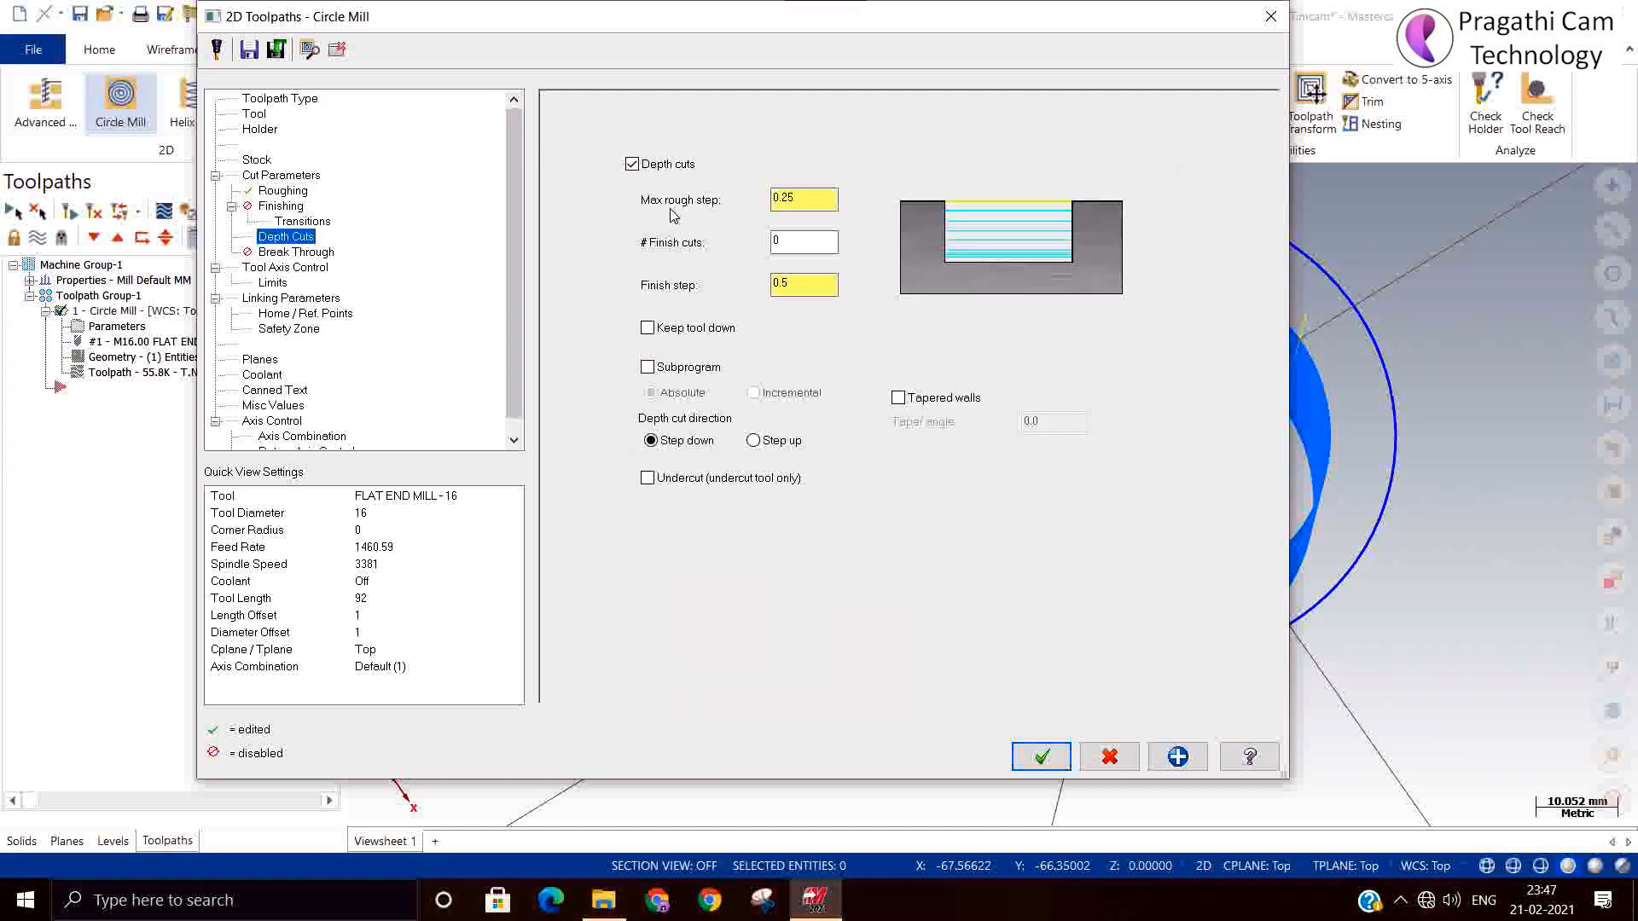
pyautogui.click(810, 197)
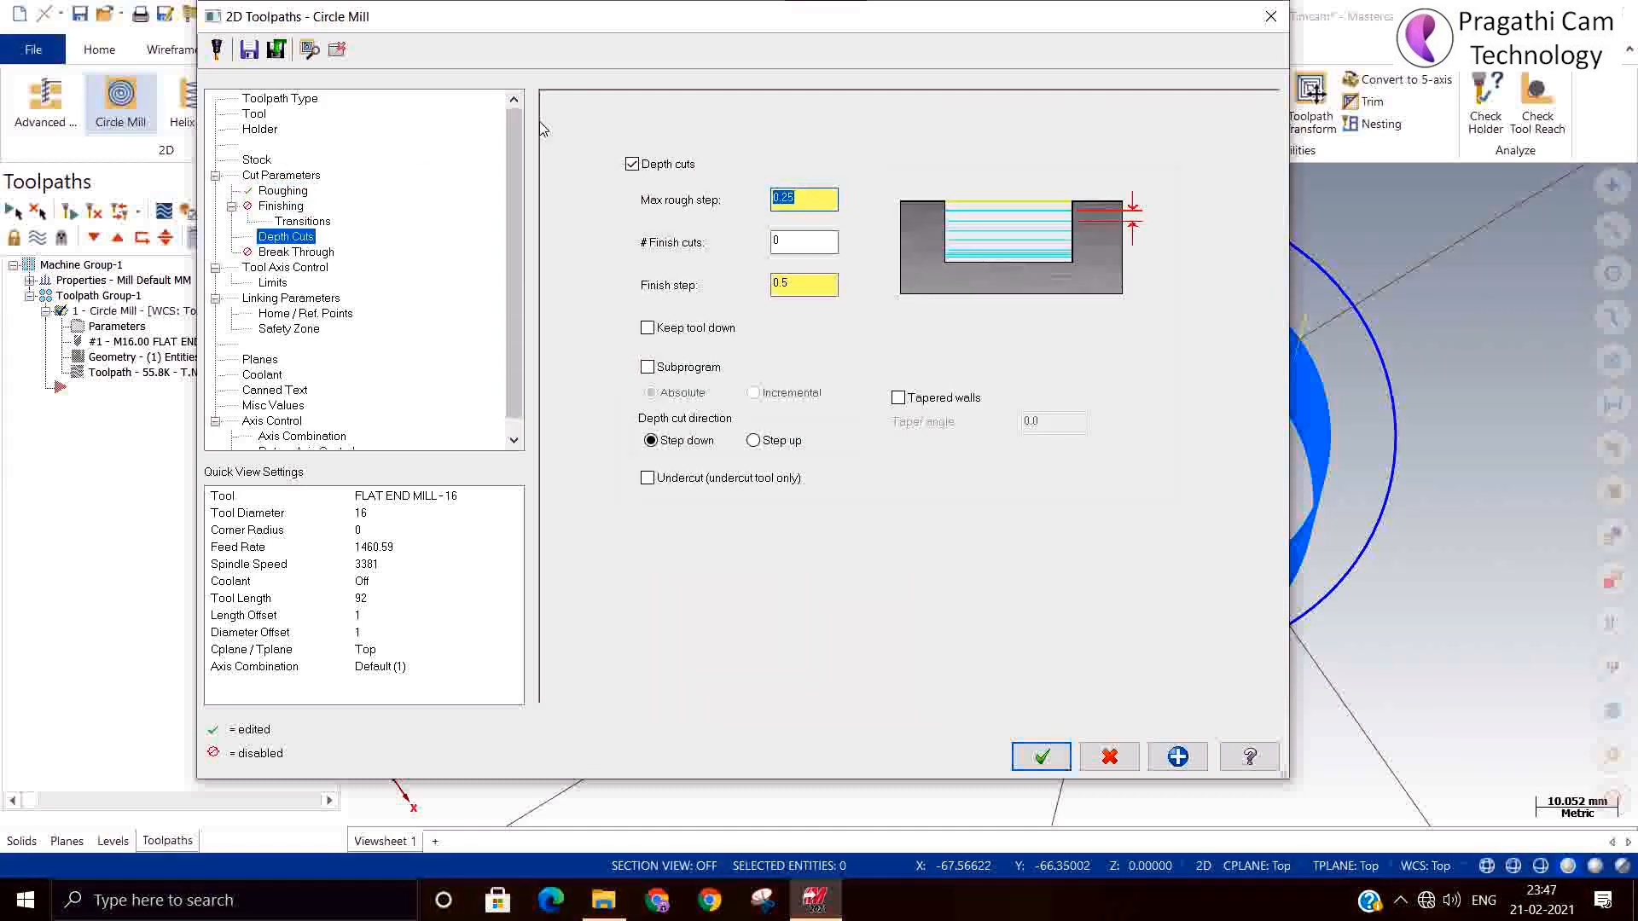
pyautogui.click(271, 207)
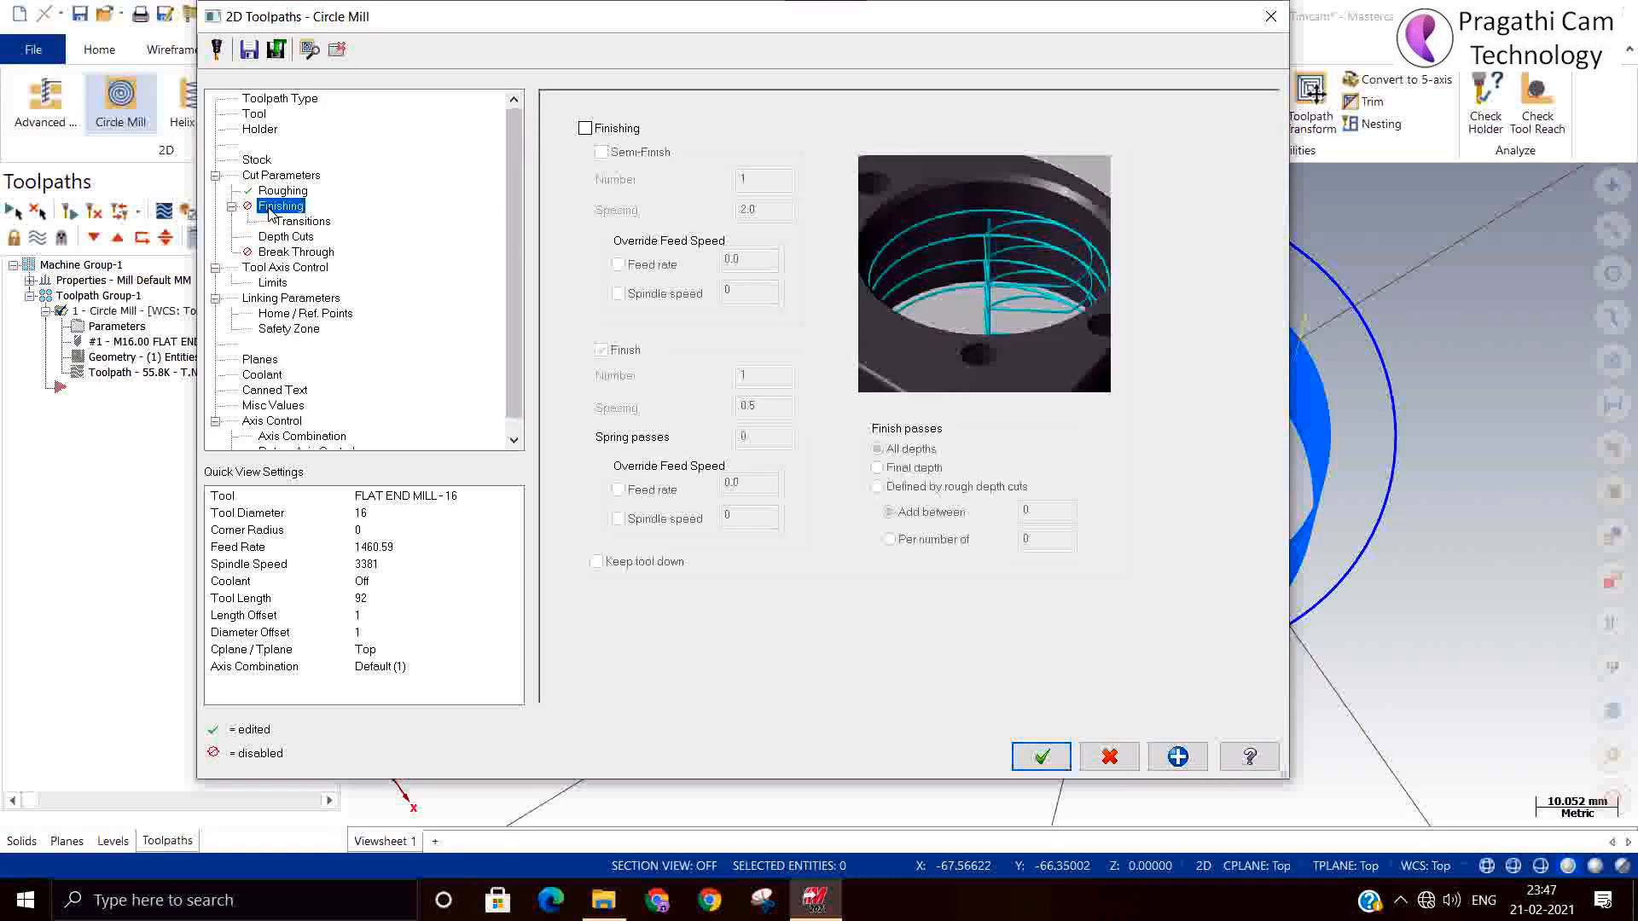
pyautogui.click(285, 191)
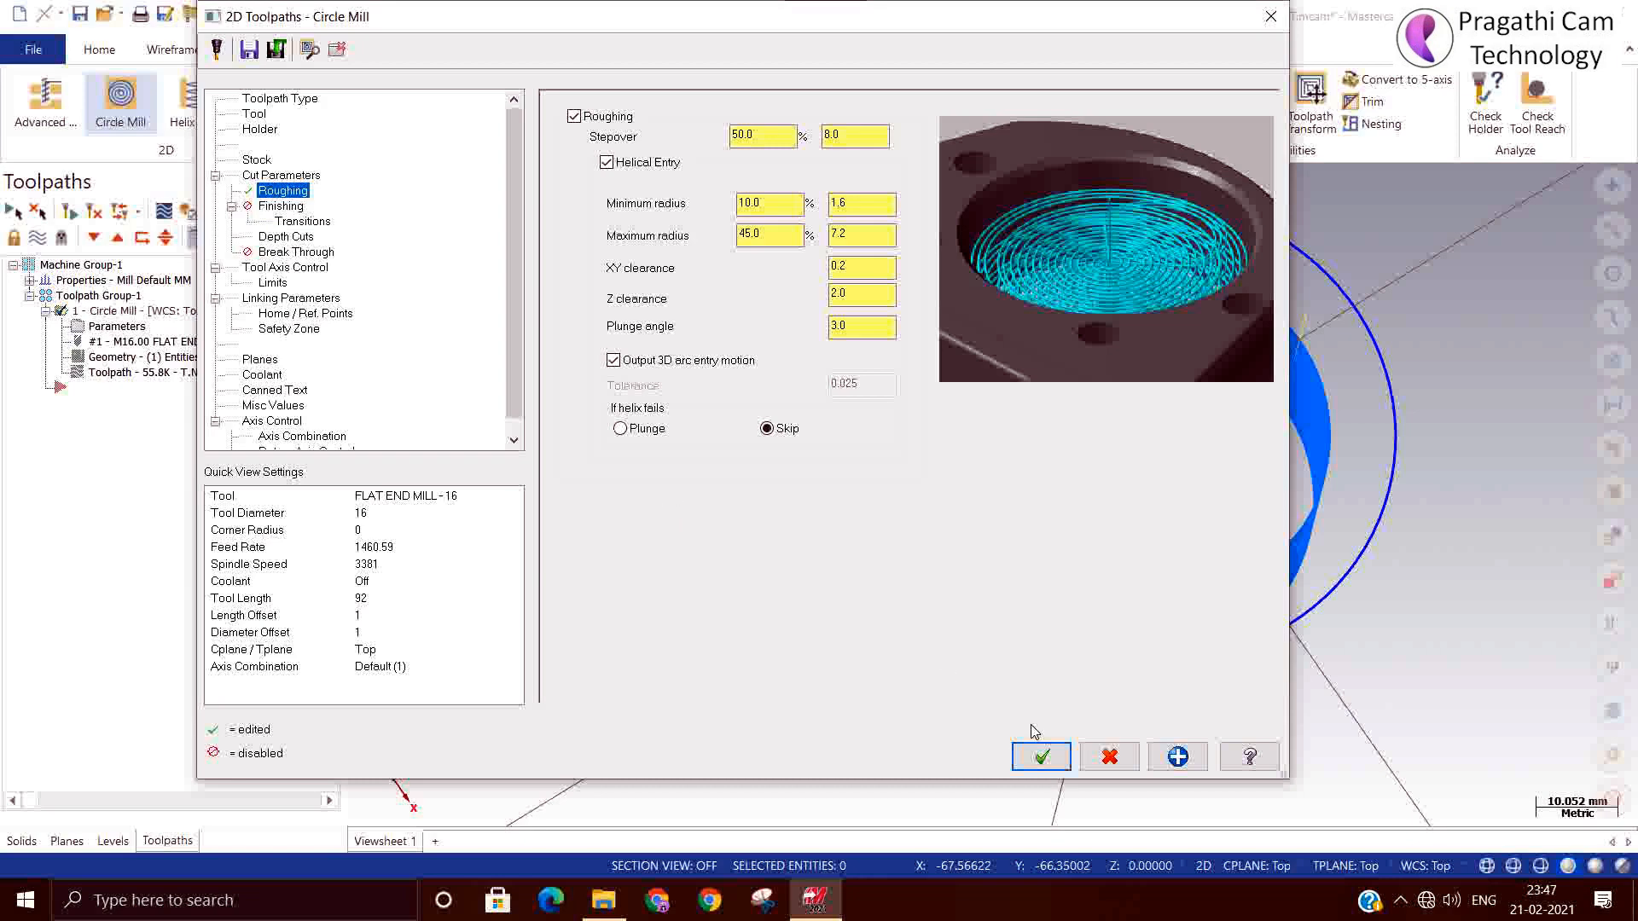
pyautogui.click(1042, 758)
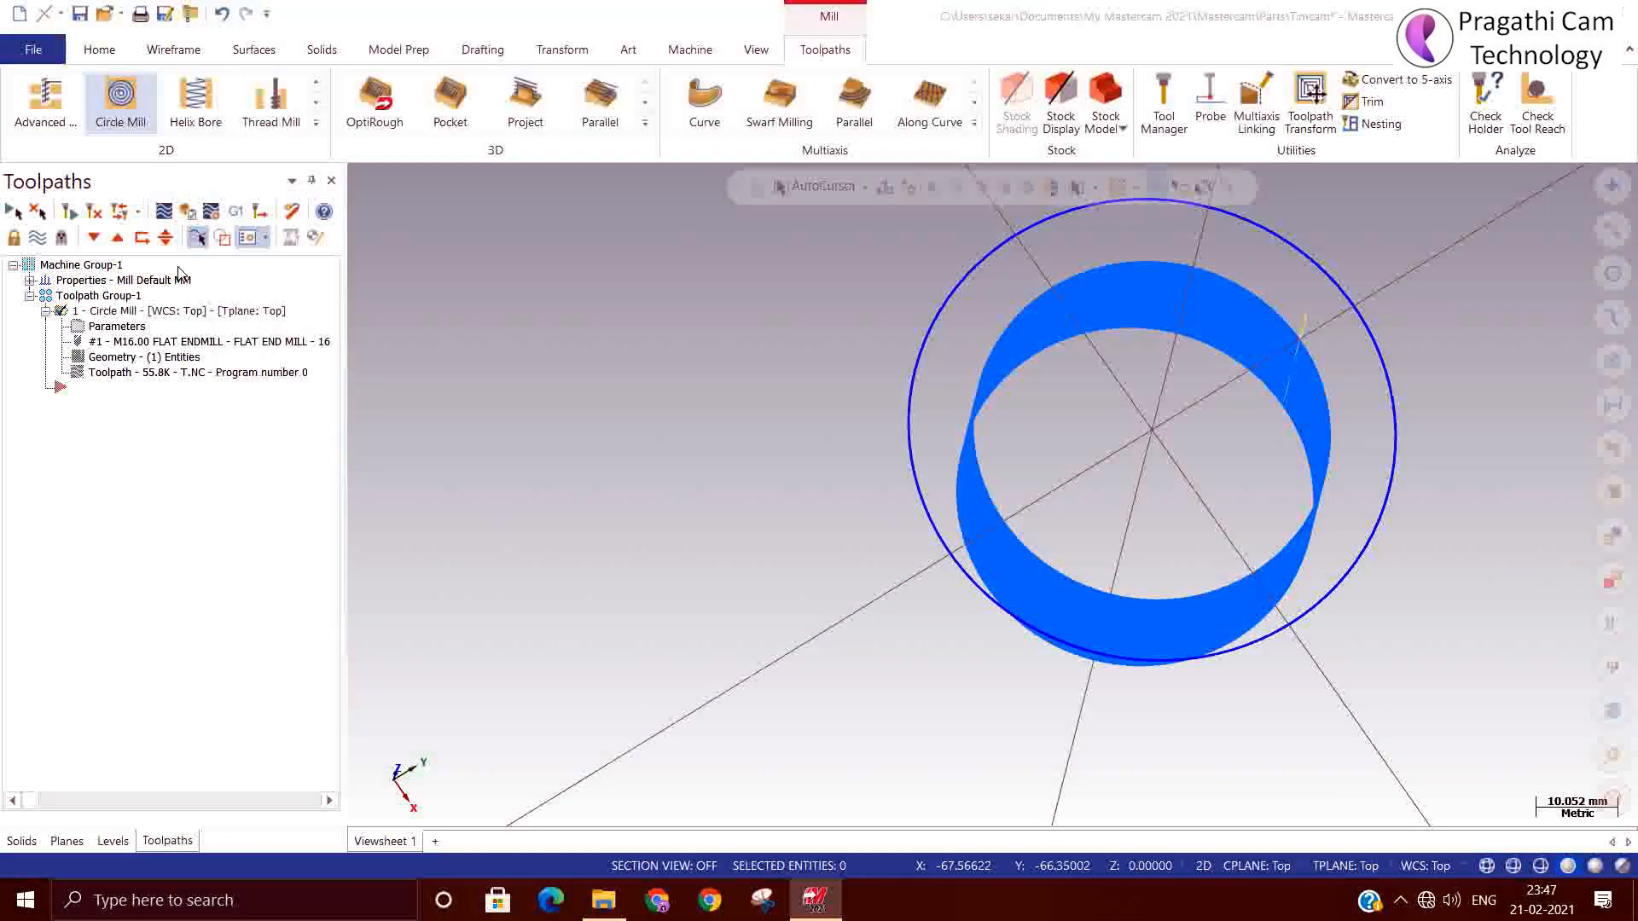
pyautogui.click(164, 212)
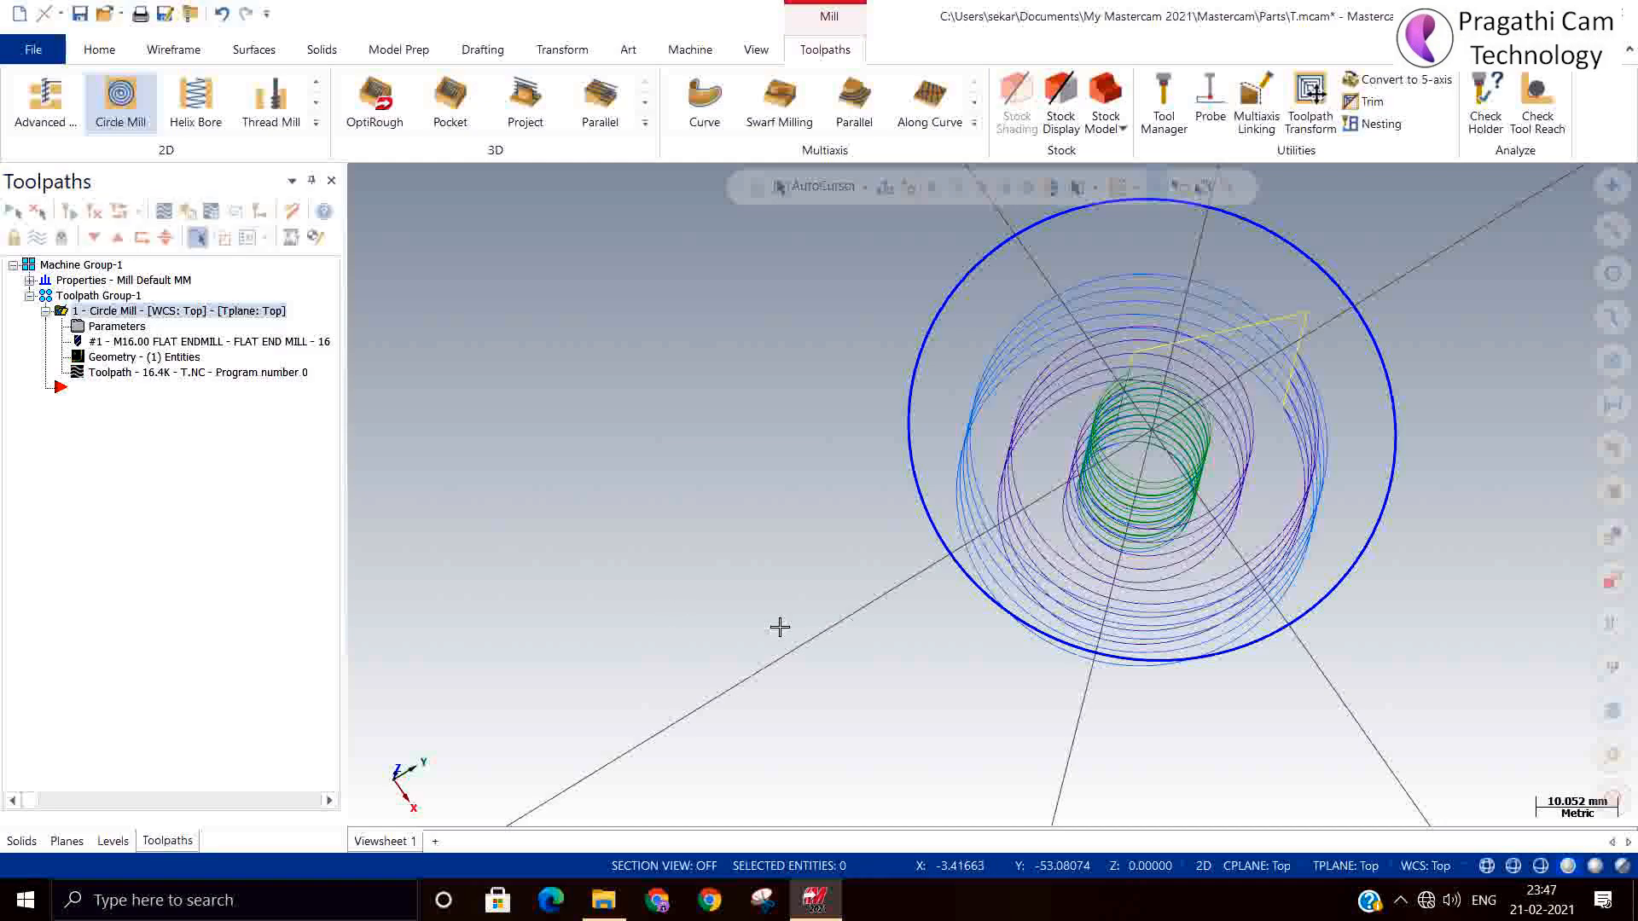
pyautogui.moveTo(780, 627); pyautogui.dragTo(742, 602, button='middle')
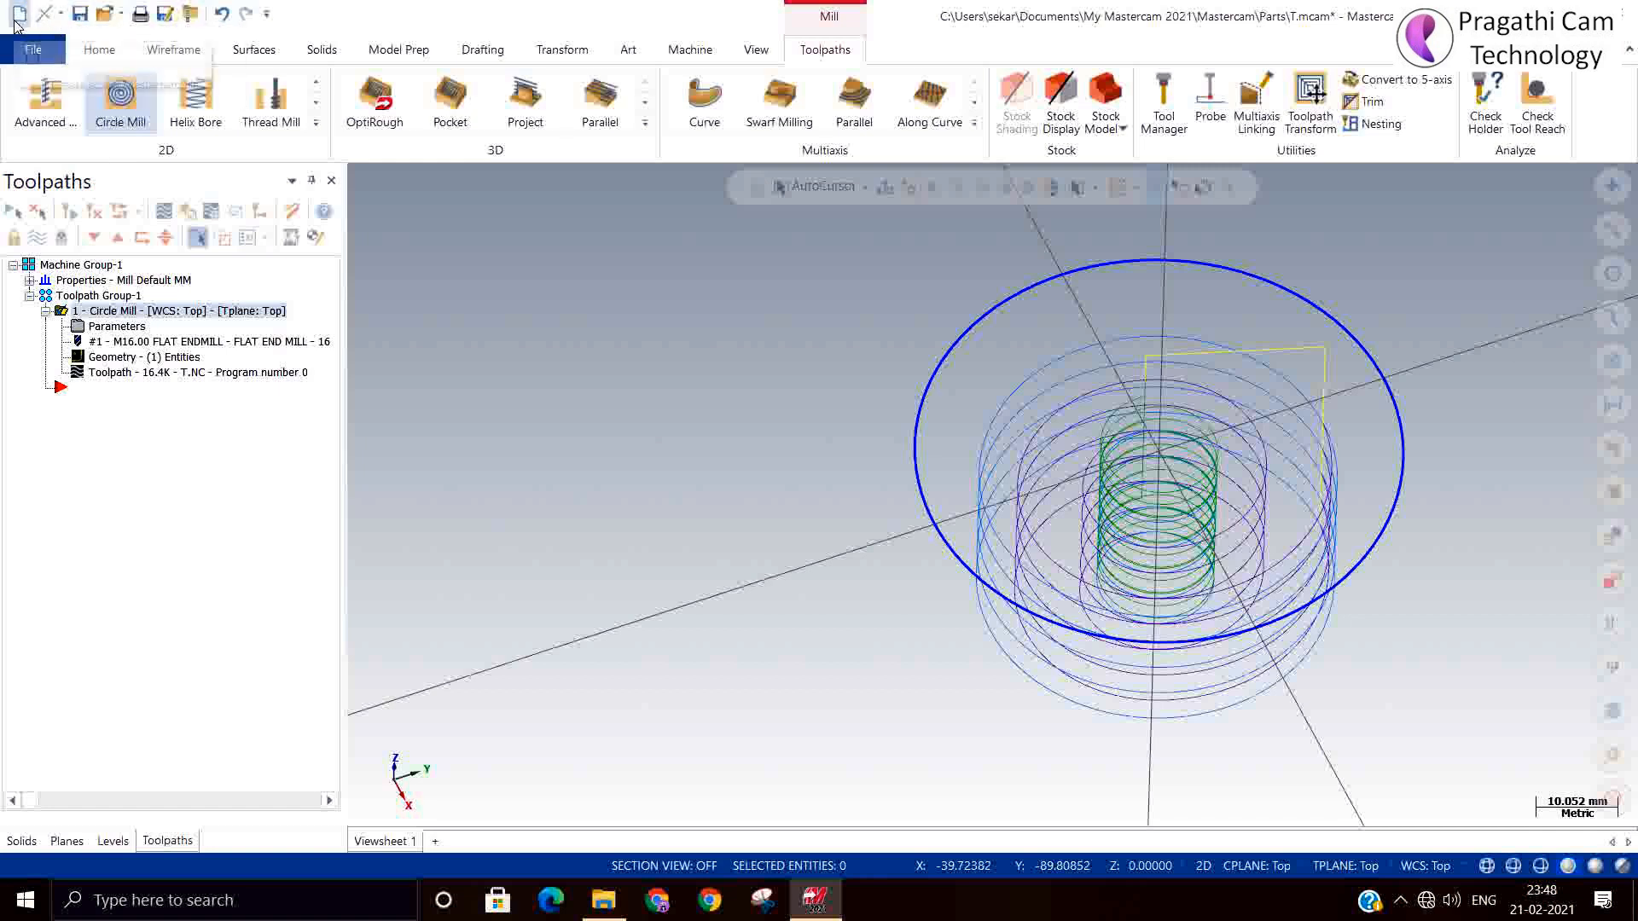
# Step: Start a new part and draw a rectangle from the origin, about 206 mm wide and 114 mm high
pyautogui.click(876, 490)
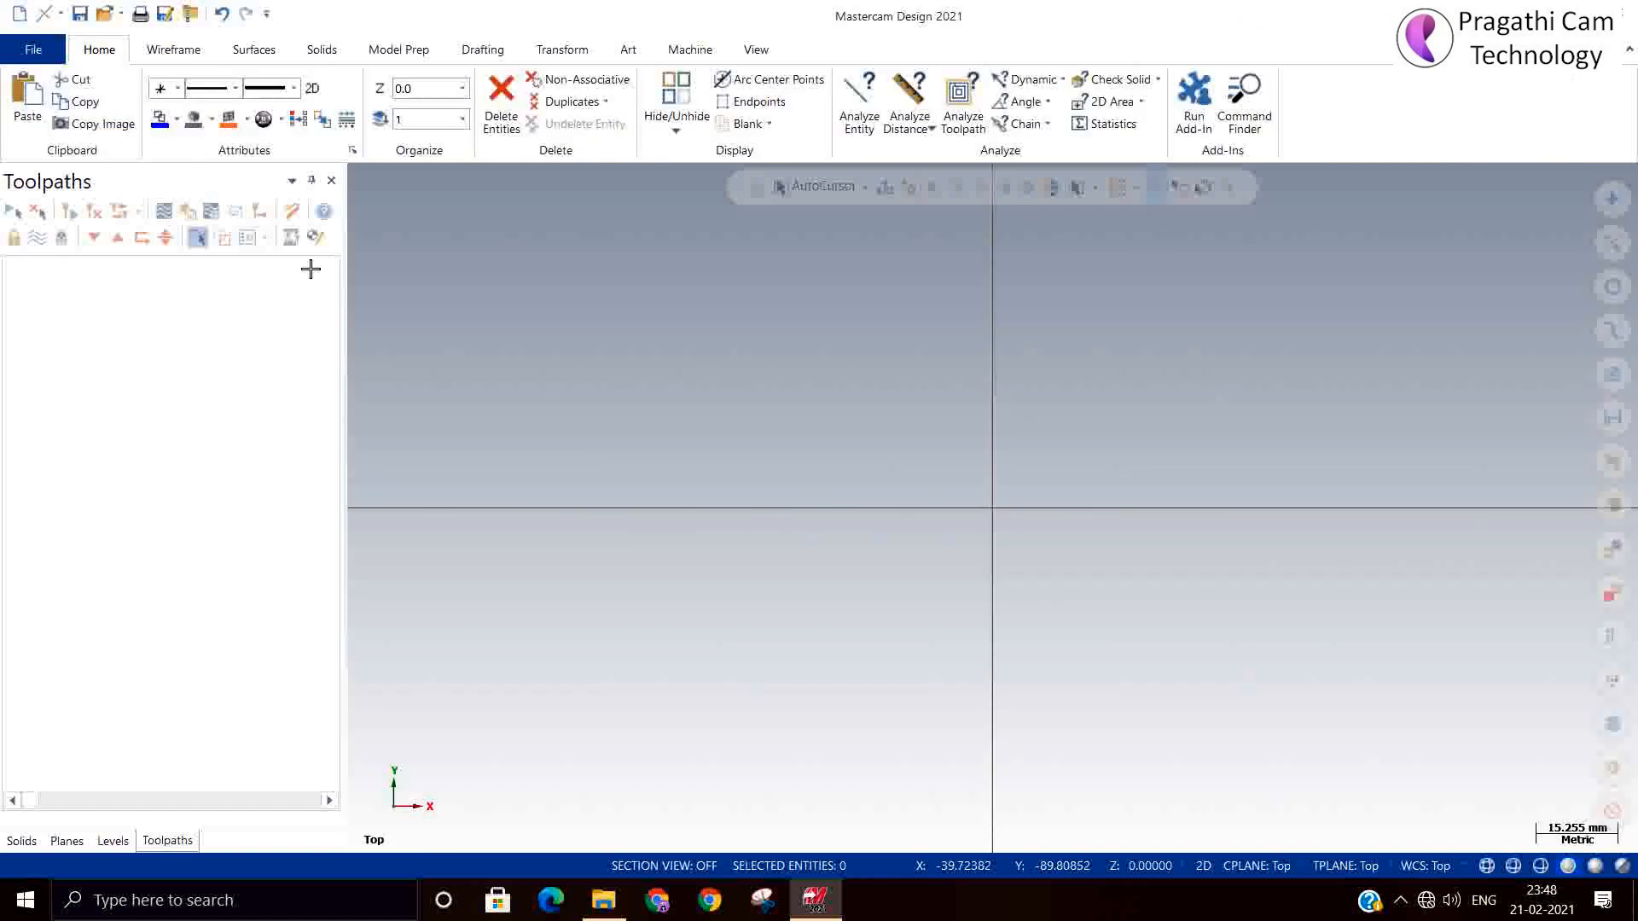
pyautogui.click(185, 50)
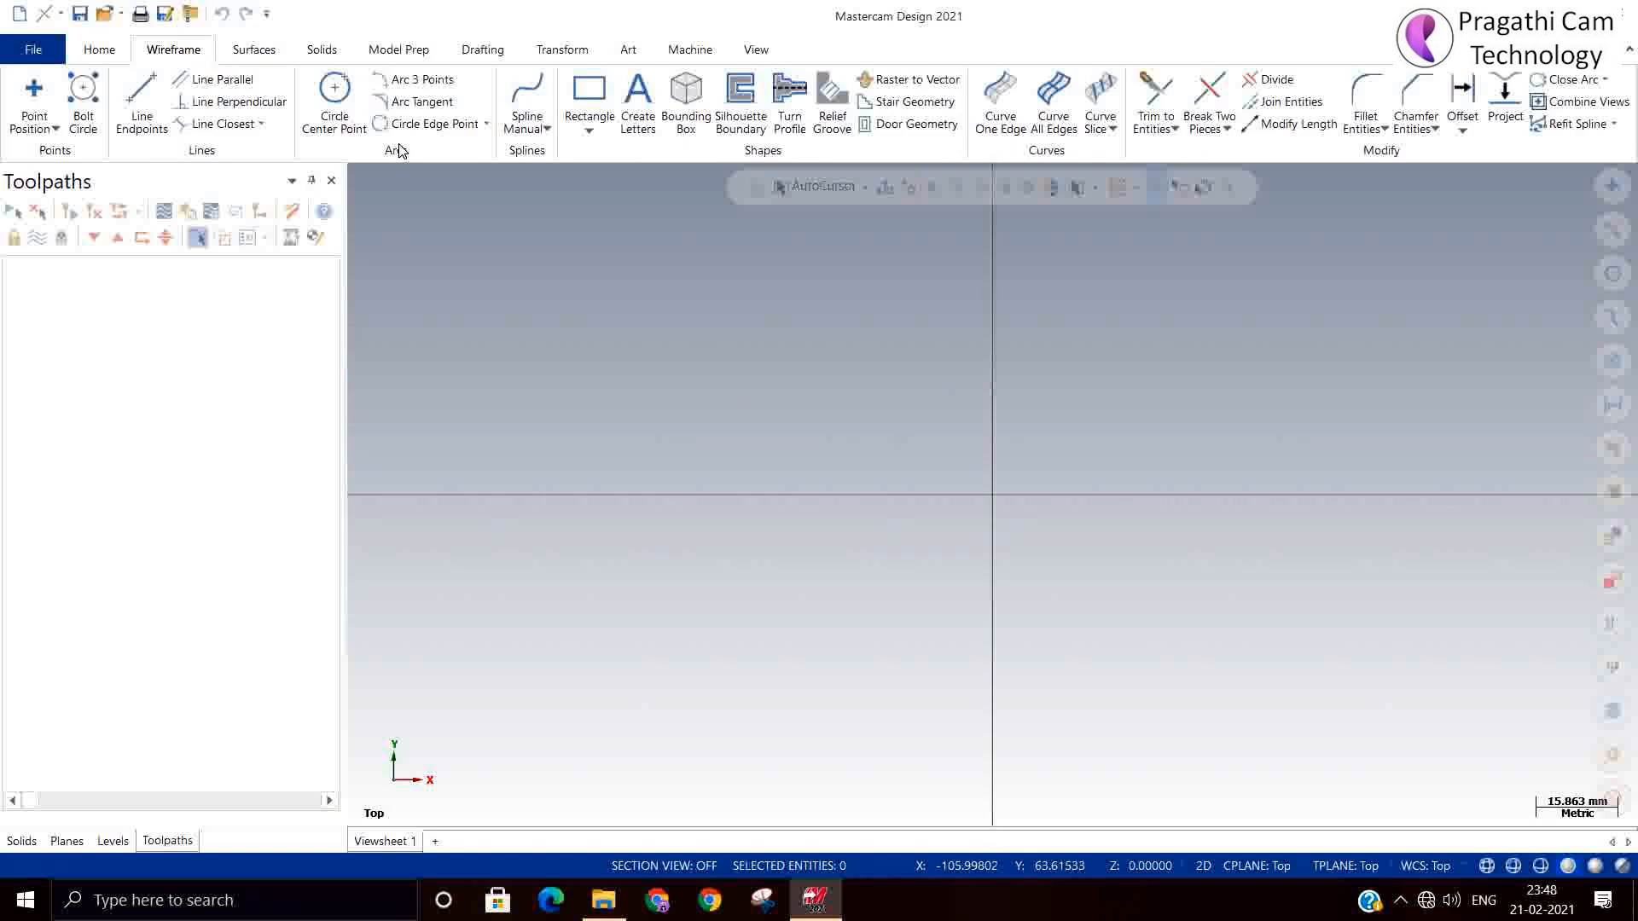
pyautogui.click(993, 493)
pyautogui.scroll(-3, 474, 674)
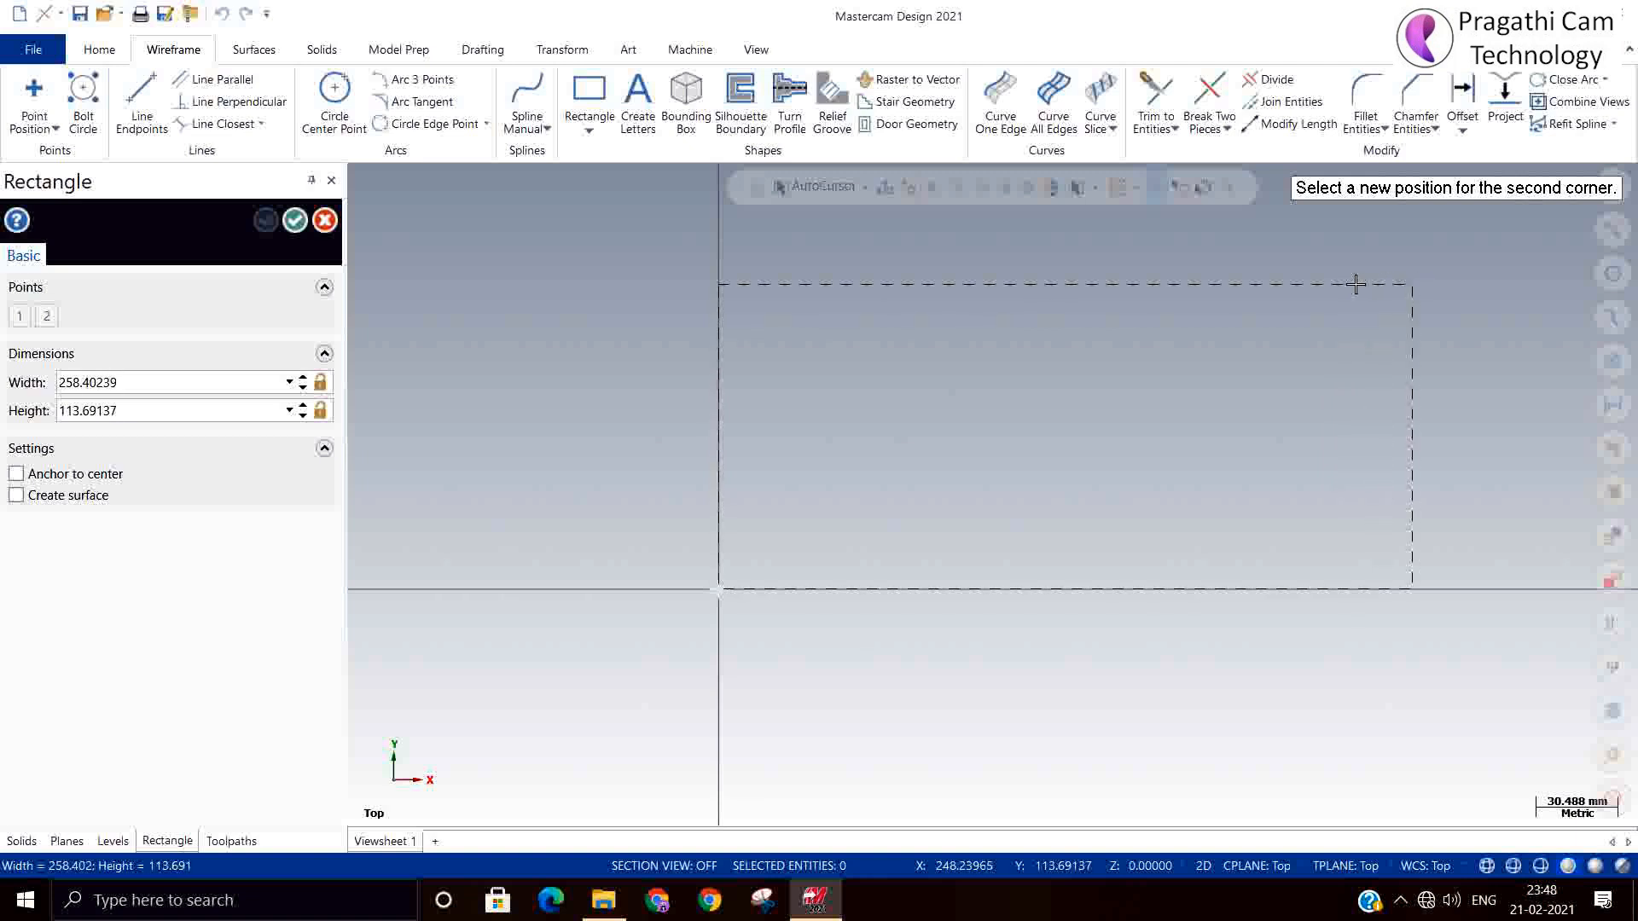
pyautogui.click(1271, 284)
# Step: Set the rectangle's width to 200 mm and height to 150 mm, and accept it
pyautogui.click(177, 390)
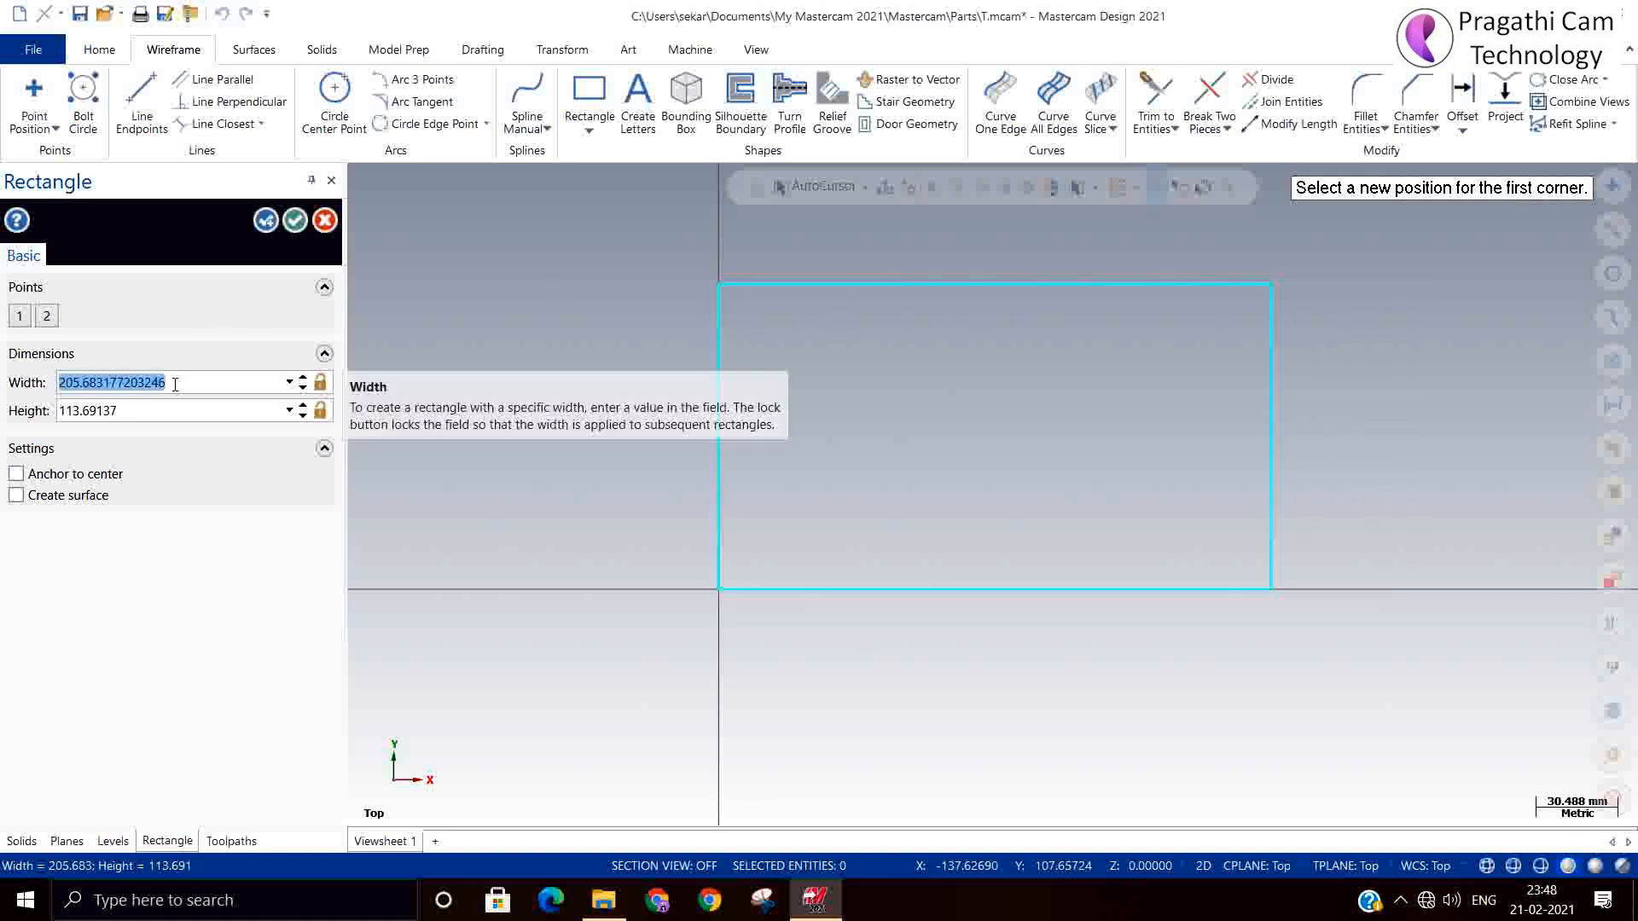
pyautogui.write('20')
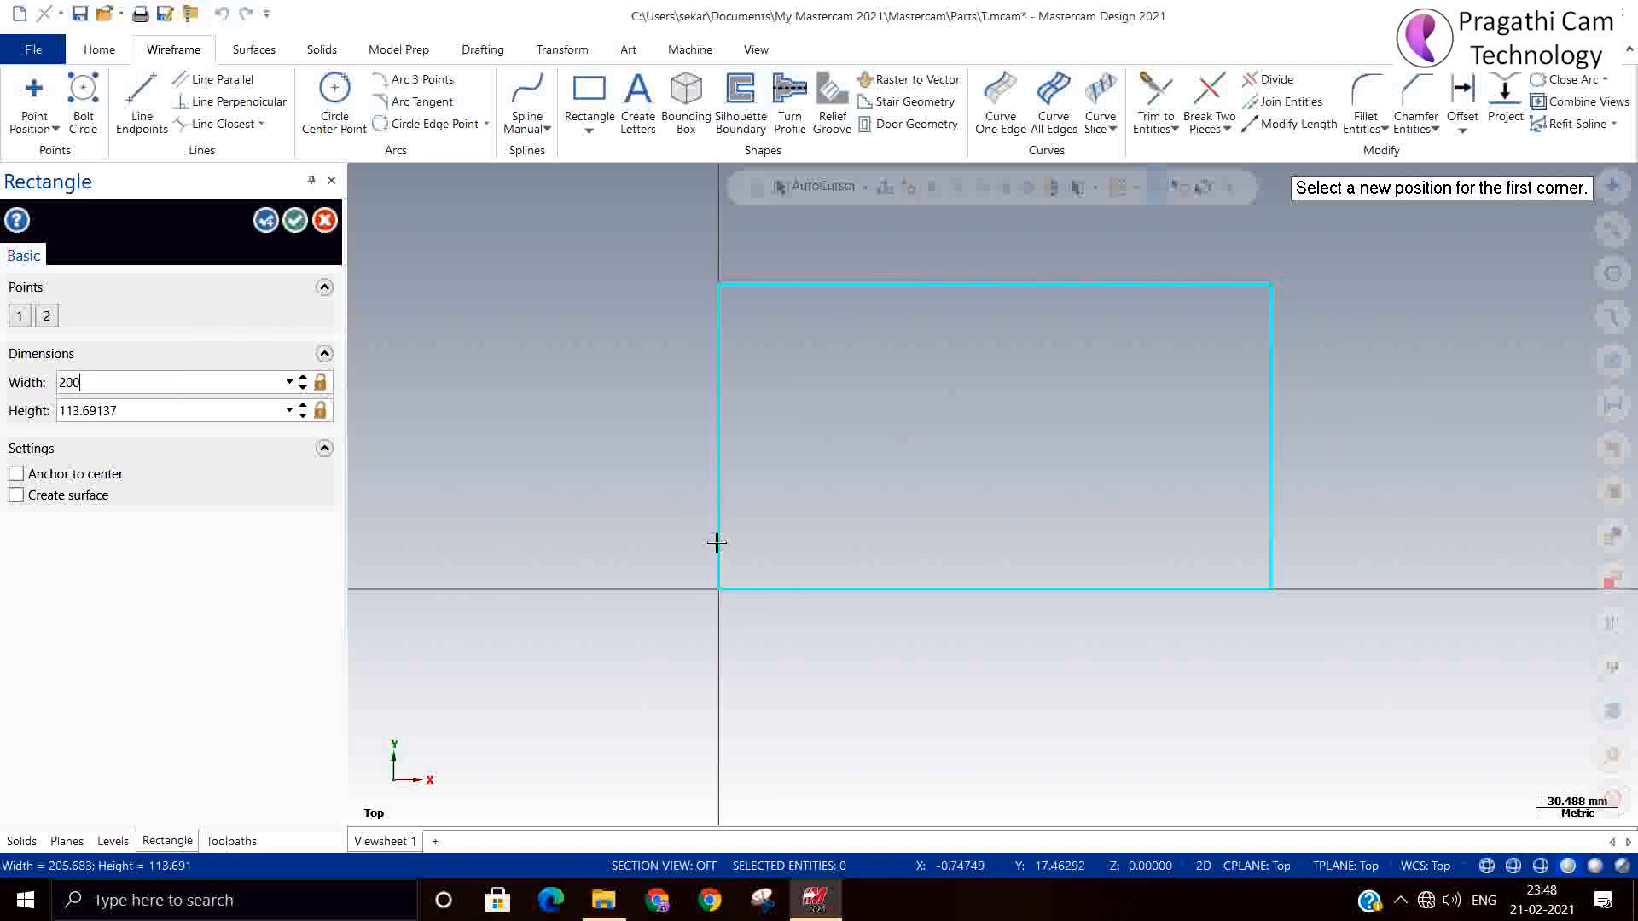
pyautogui.write('0')
pyautogui.click(169, 416)
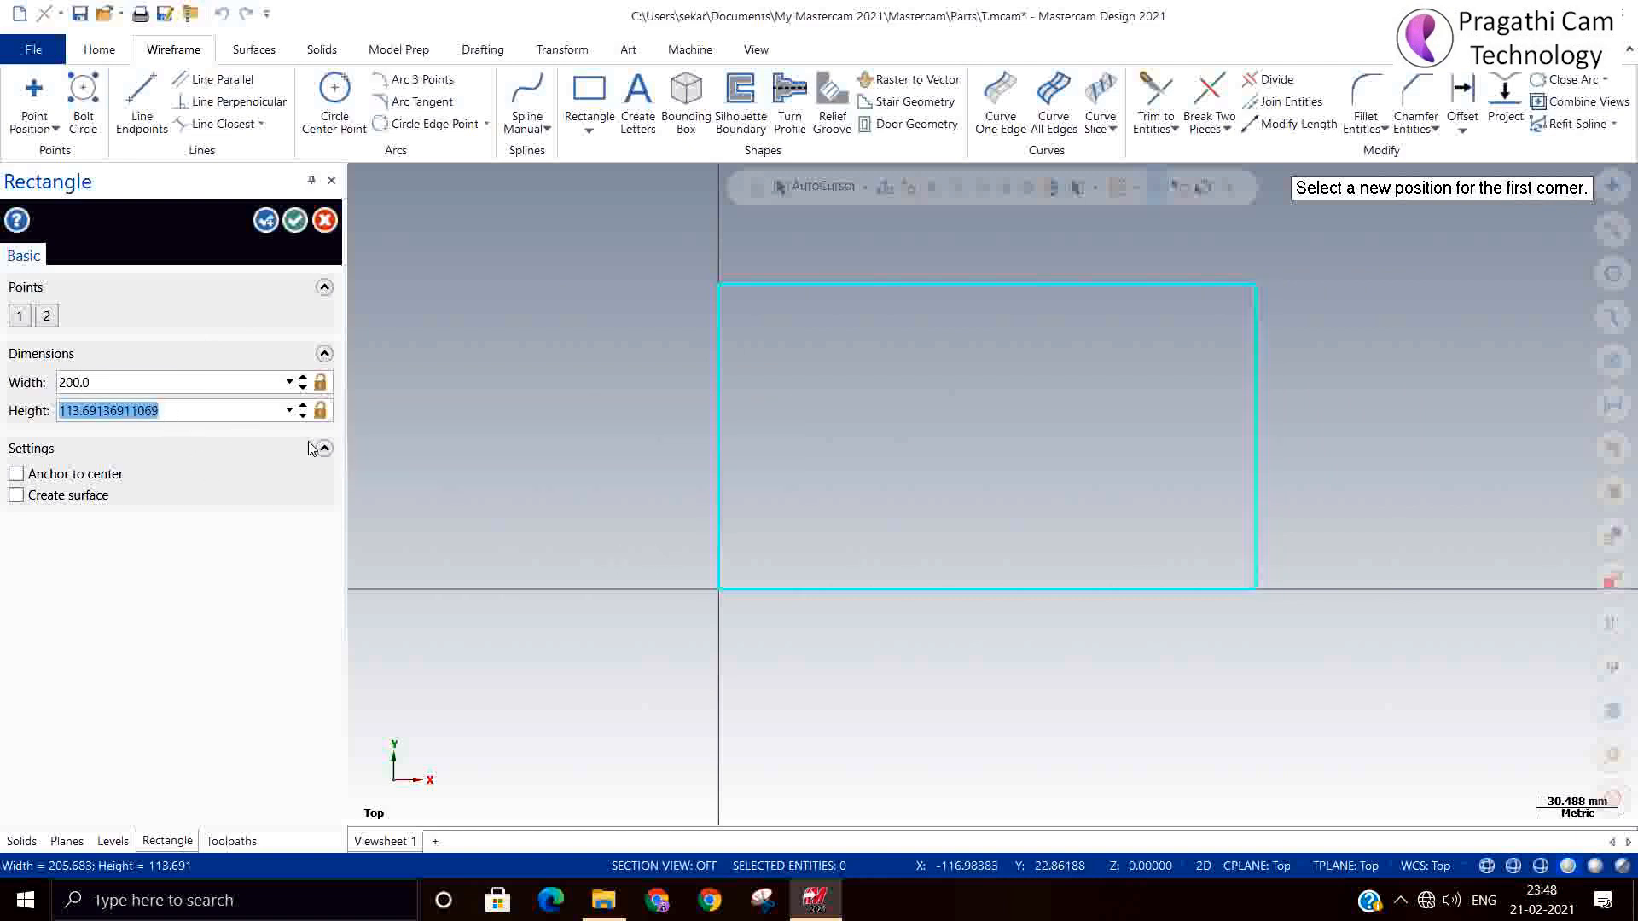
pyautogui.write('150')
pyautogui.press('Return')
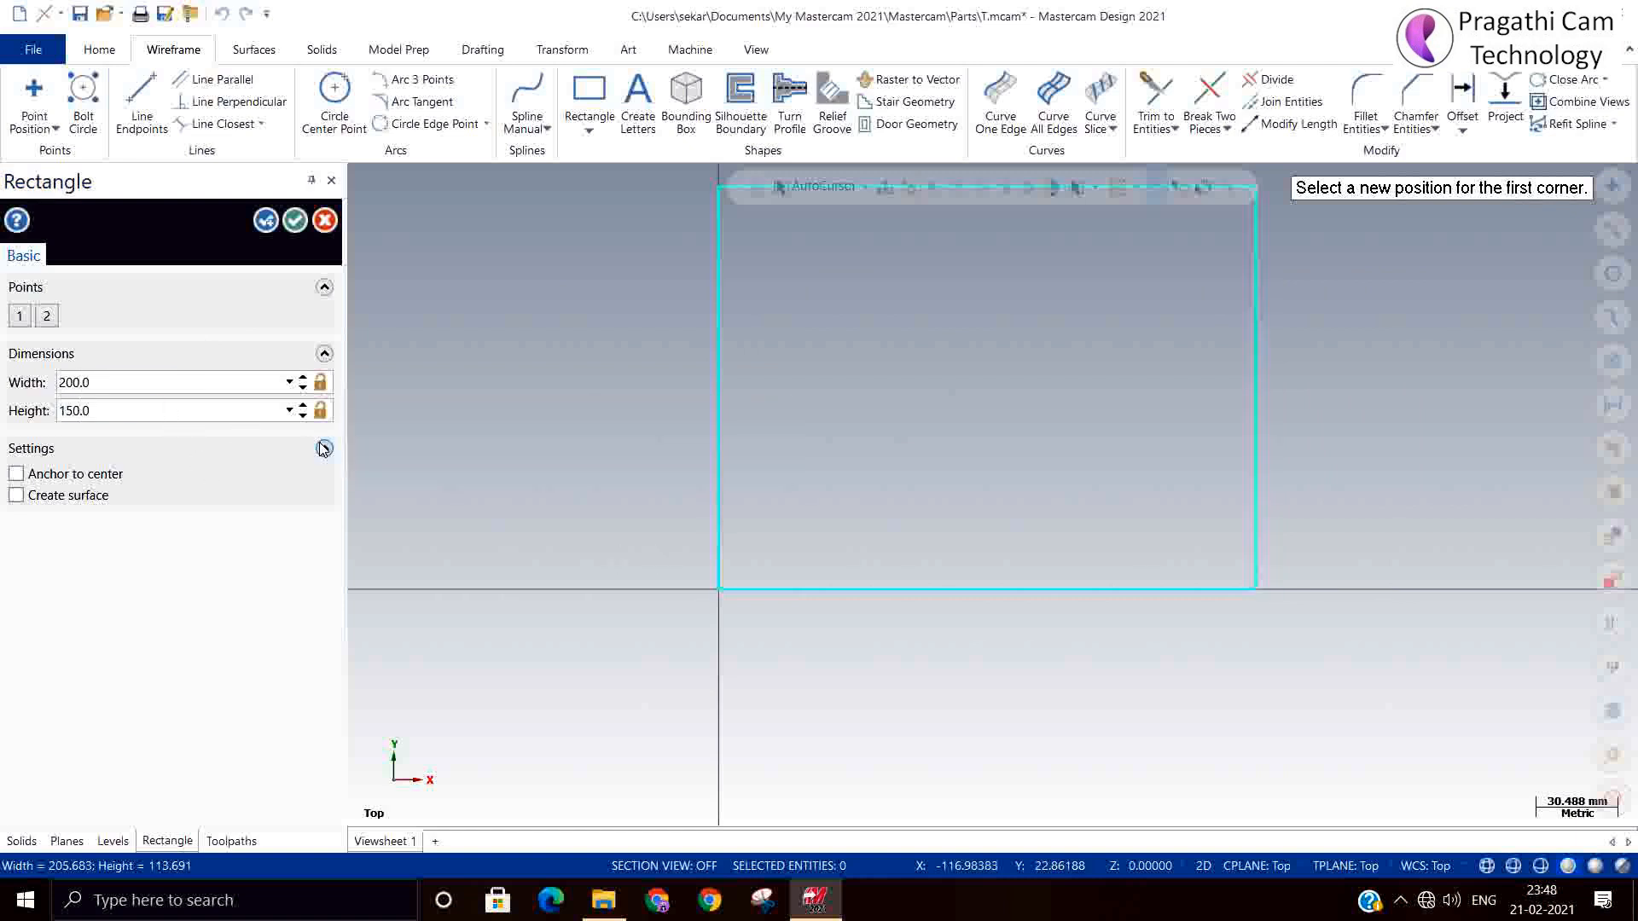
pyautogui.click(294, 220)
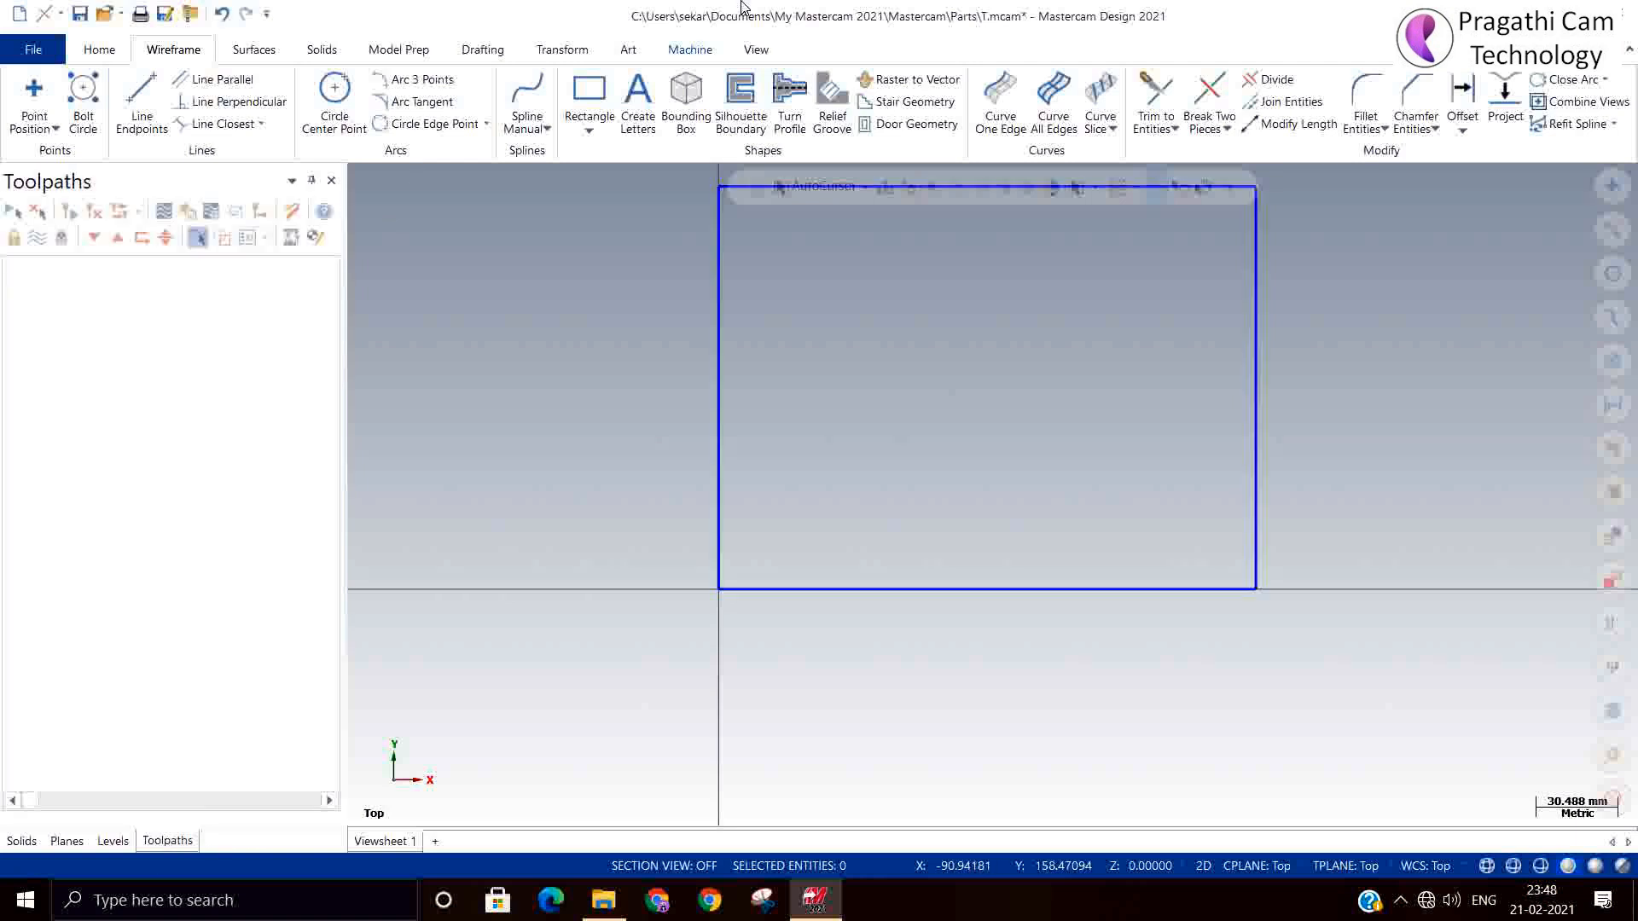
# Step: Offset a copy of the rectangle's left vertical edge 30 mm inward
pyautogui.click(719, 388)
pyautogui.click(772, 395)
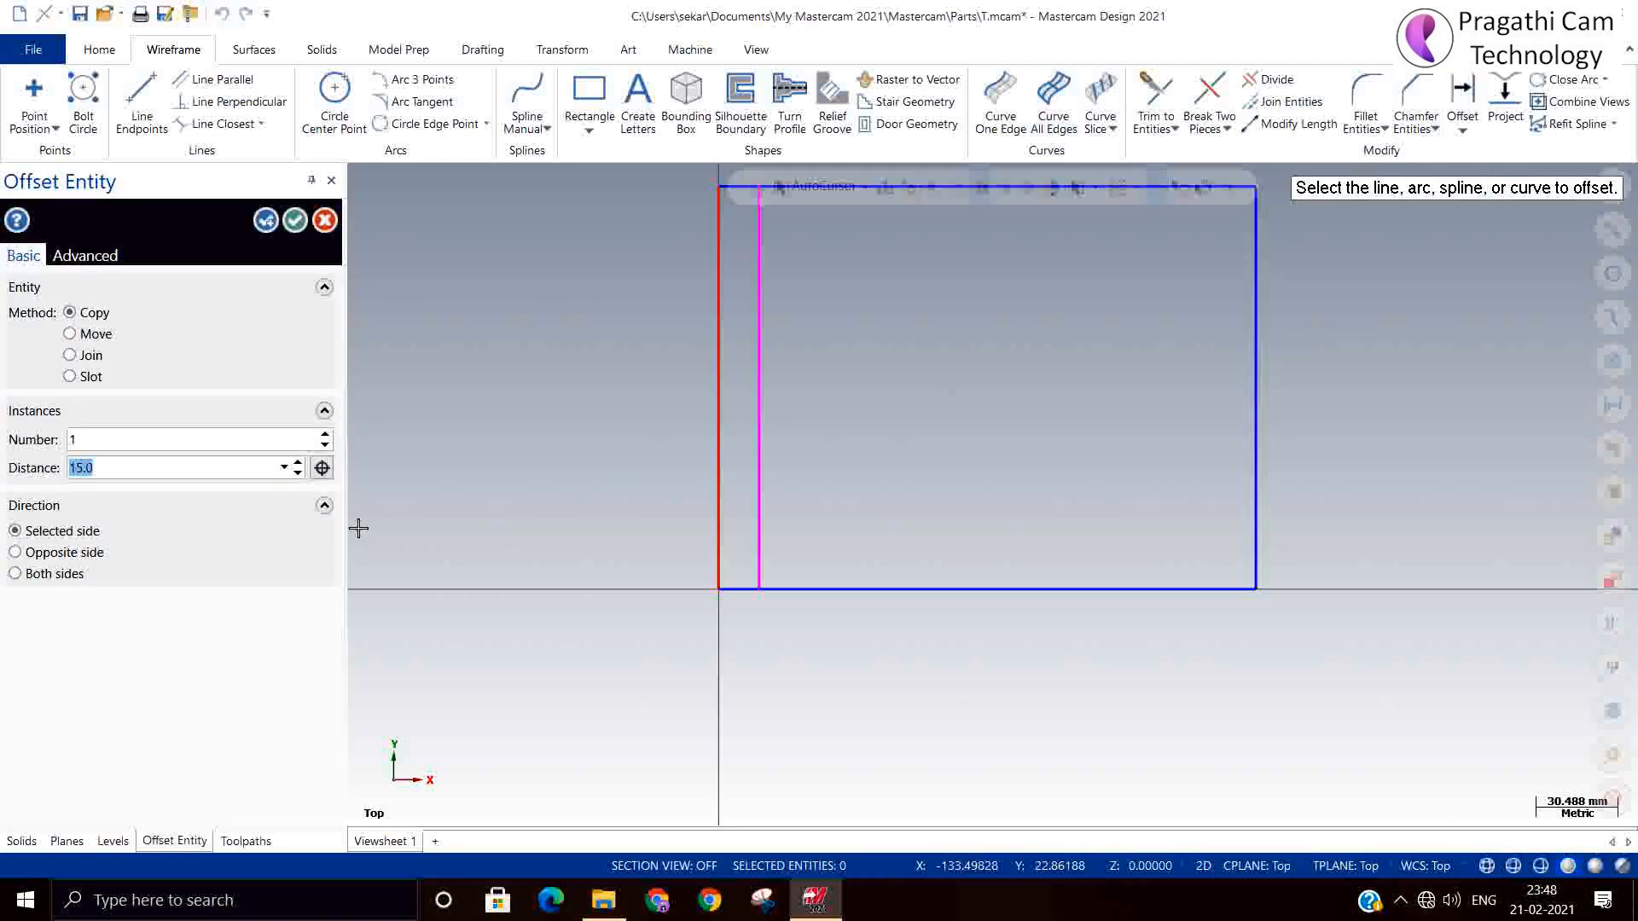
pyautogui.write('30')
pyautogui.press('Return')
pyautogui.scroll(-1, 608, 745)
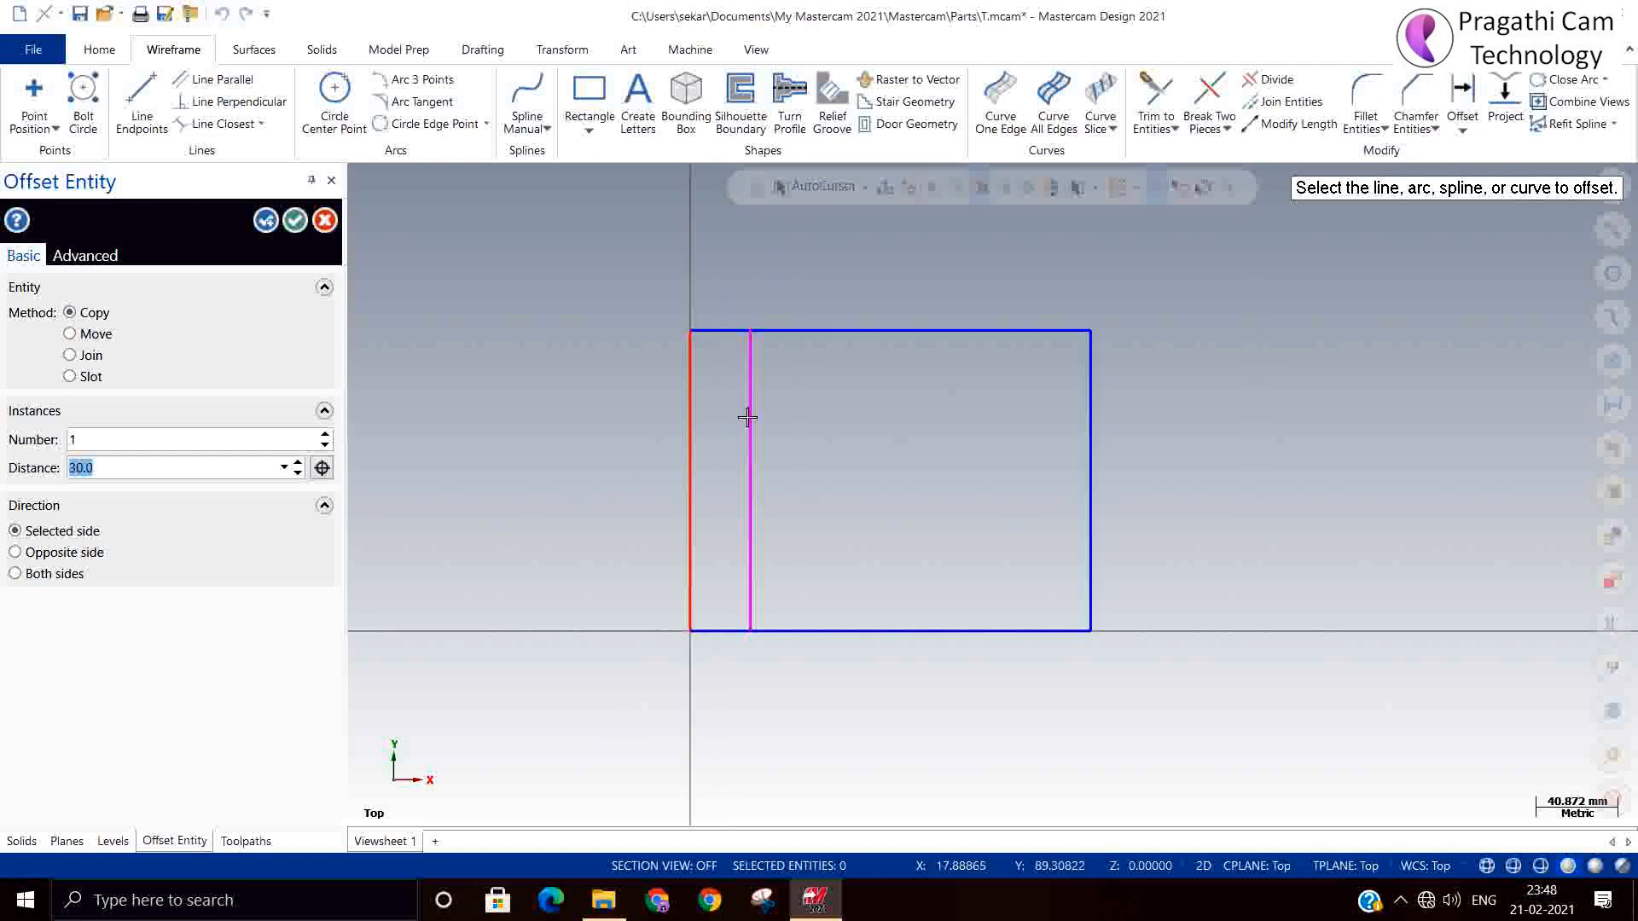
# Step: Offset copies of the rectangle's upper, lower and right edges 30 mm inward and finish the offsets
pyautogui.click(827, 331)
pyautogui.click(839, 446)
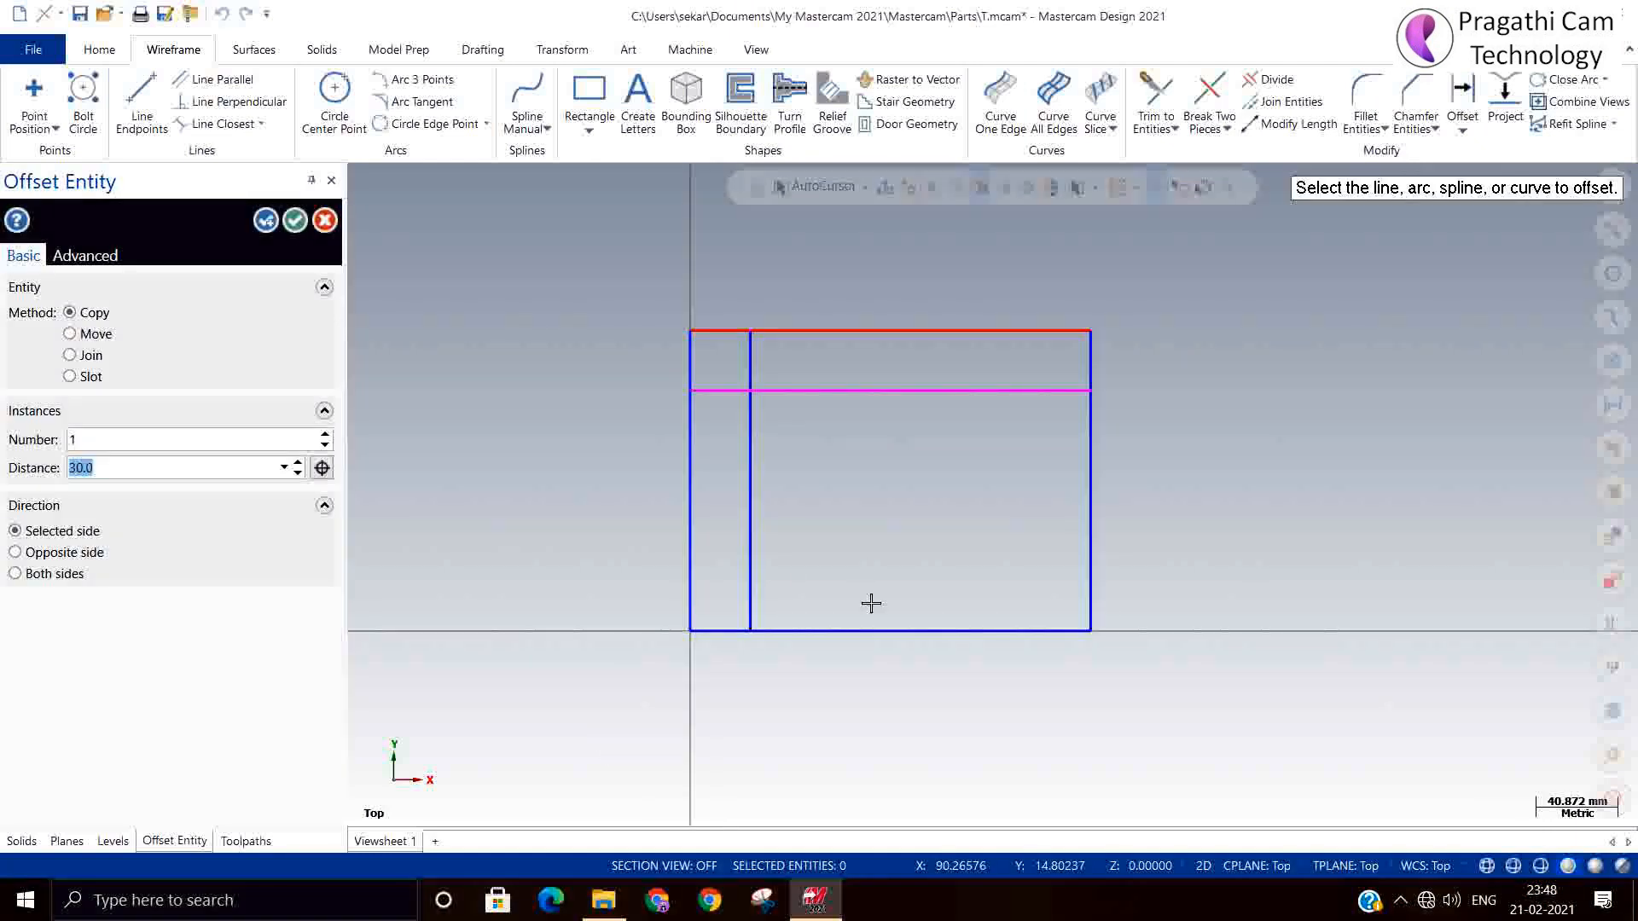
pyautogui.click(866, 630)
pyautogui.click(896, 576)
pyautogui.click(1090, 512)
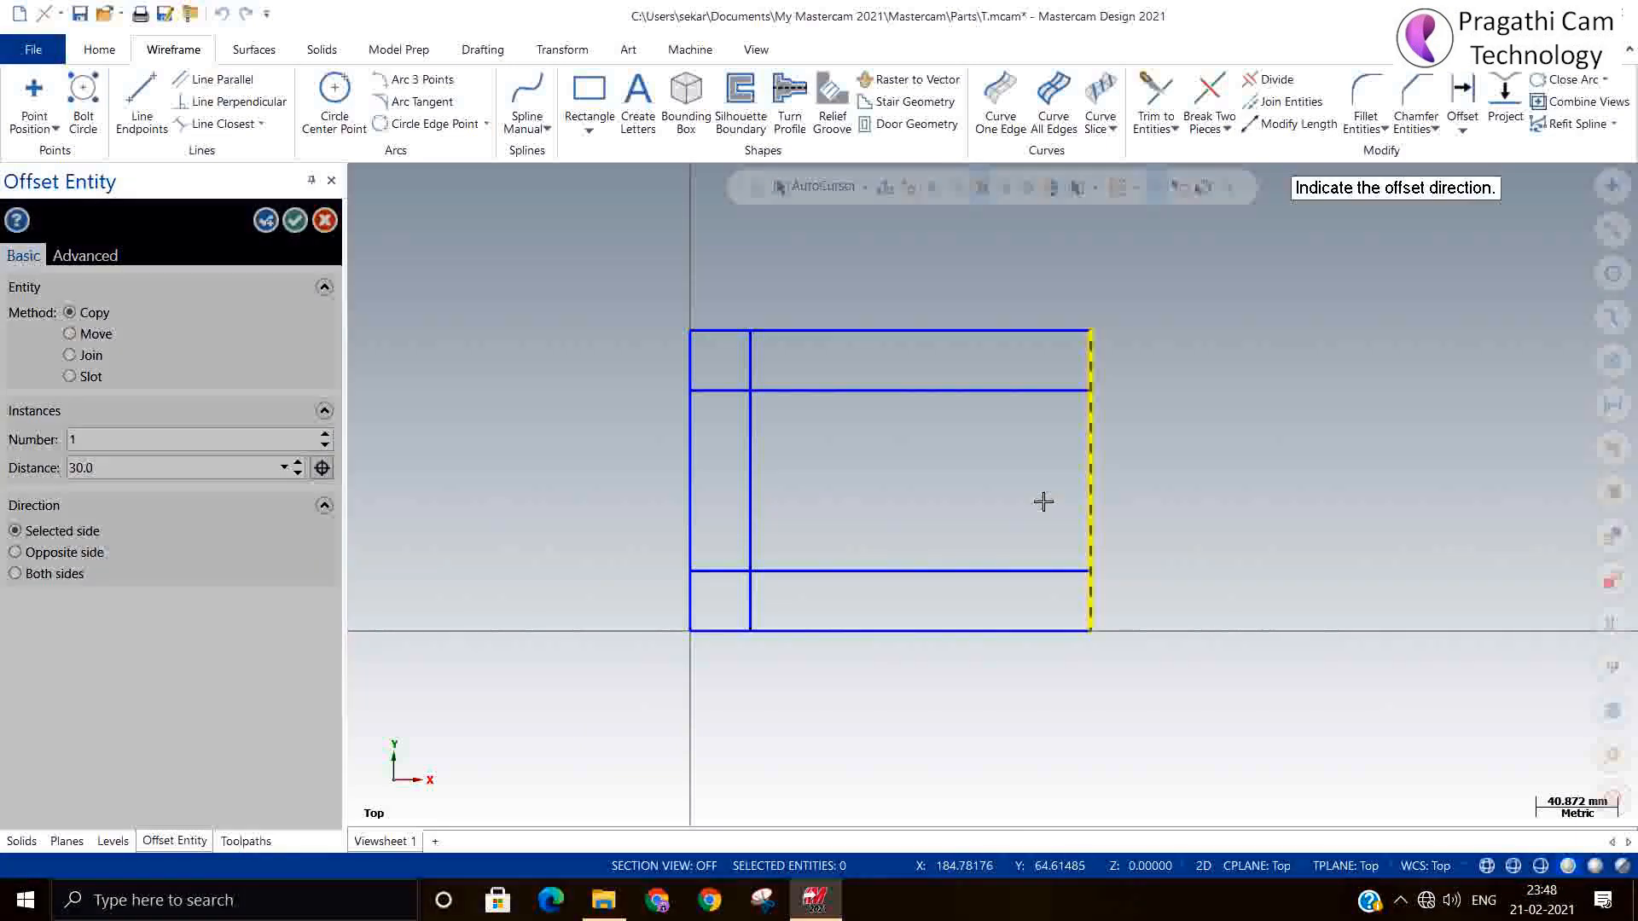
pyautogui.click(1041, 502)
pyautogui.click(295, 221)
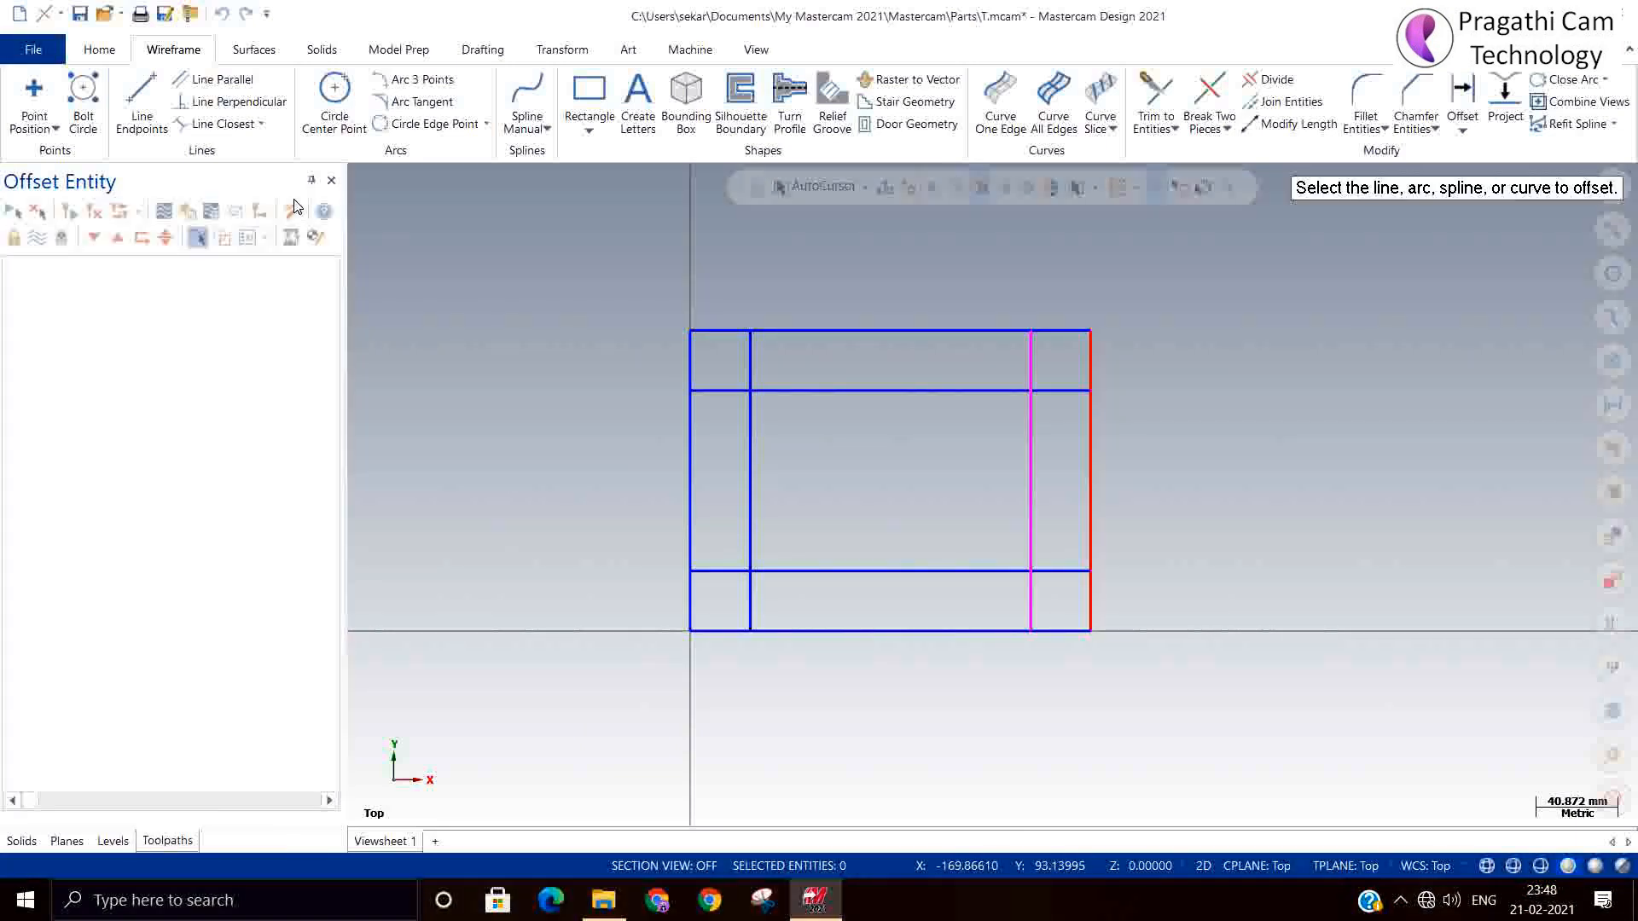
# Step: Create four circles of 20 mm radius centred on the intersections of the offset lines
pyautogui.click(335, 98)
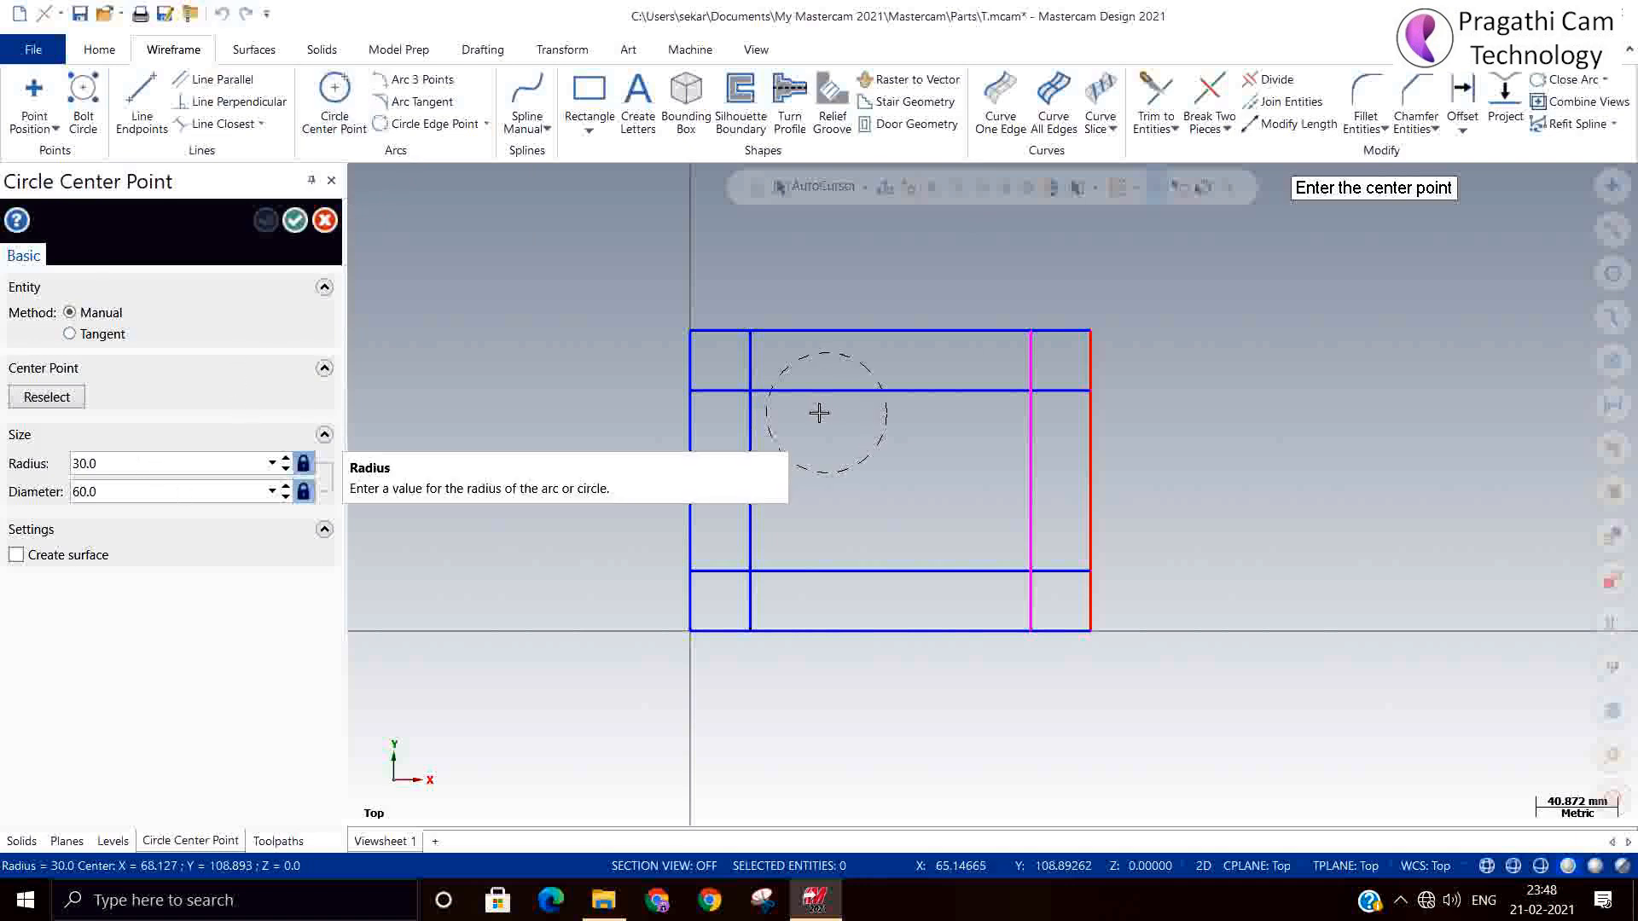
pyautogui.click(145, 463)
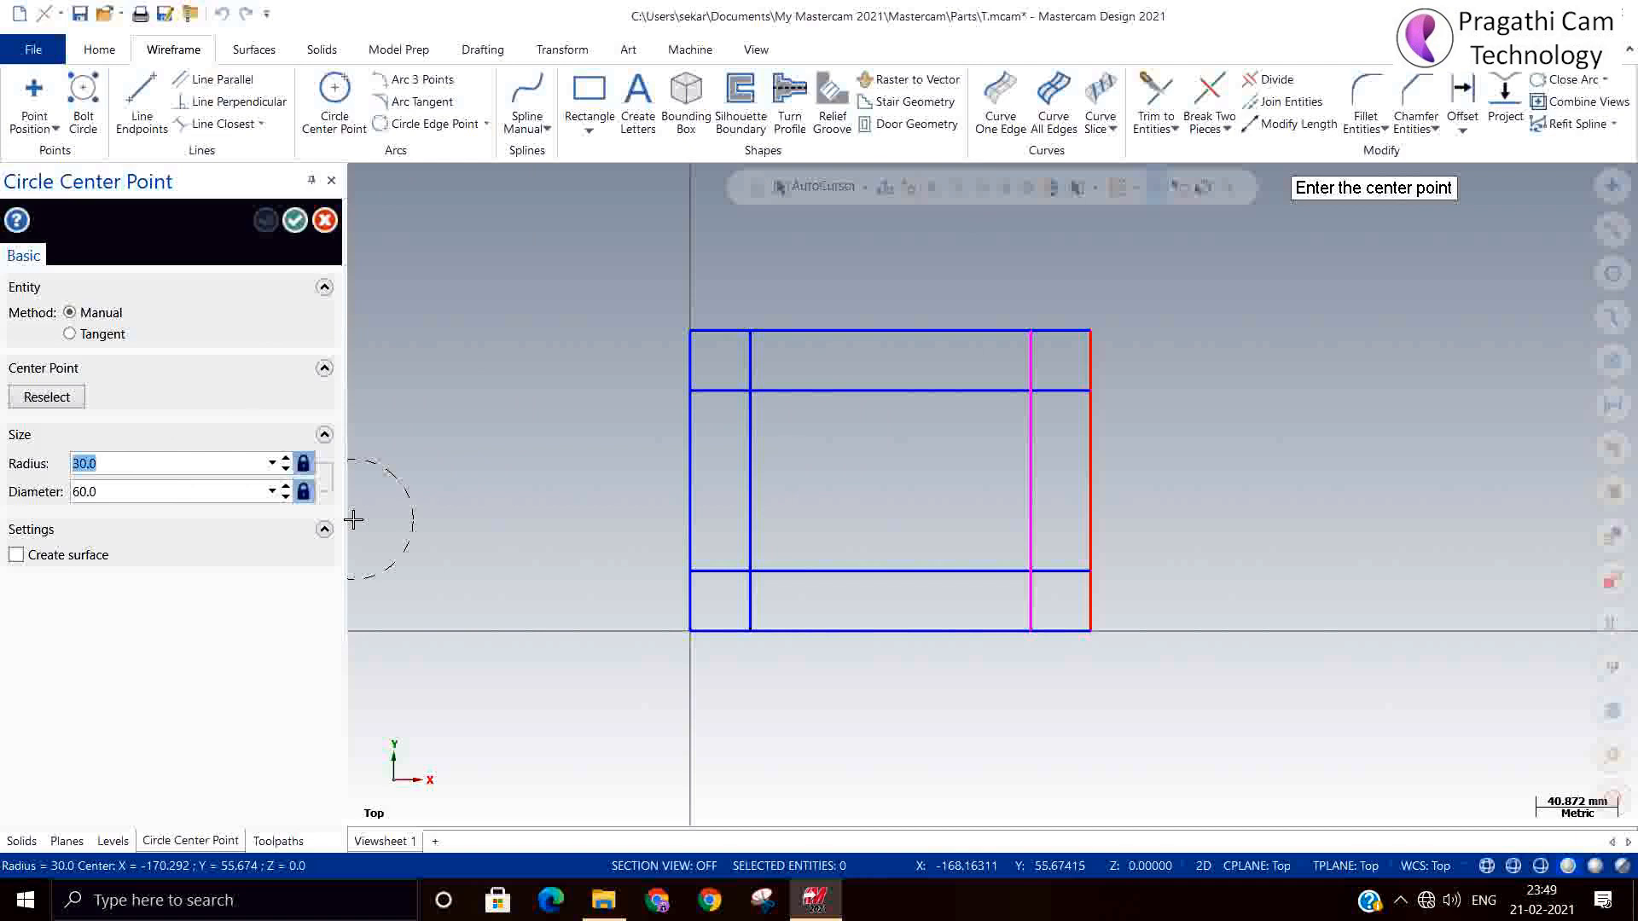
pyautogui.write('20')
pyautogui.press('Return')
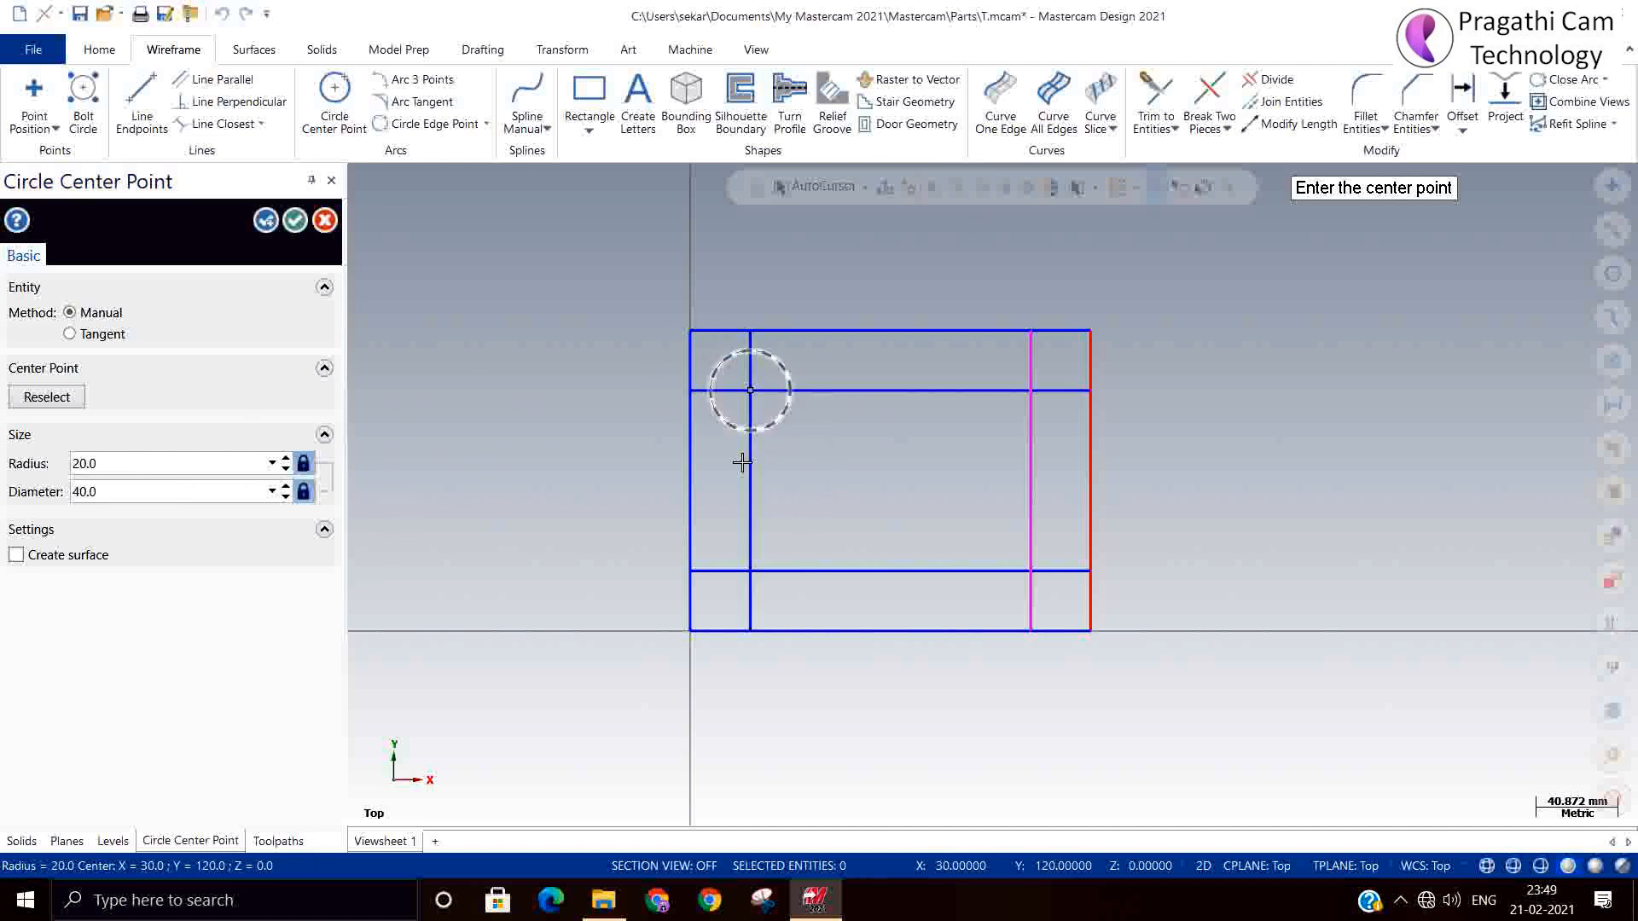
pyautogui.click(749, 391)
pyautogui.click(749, 570)
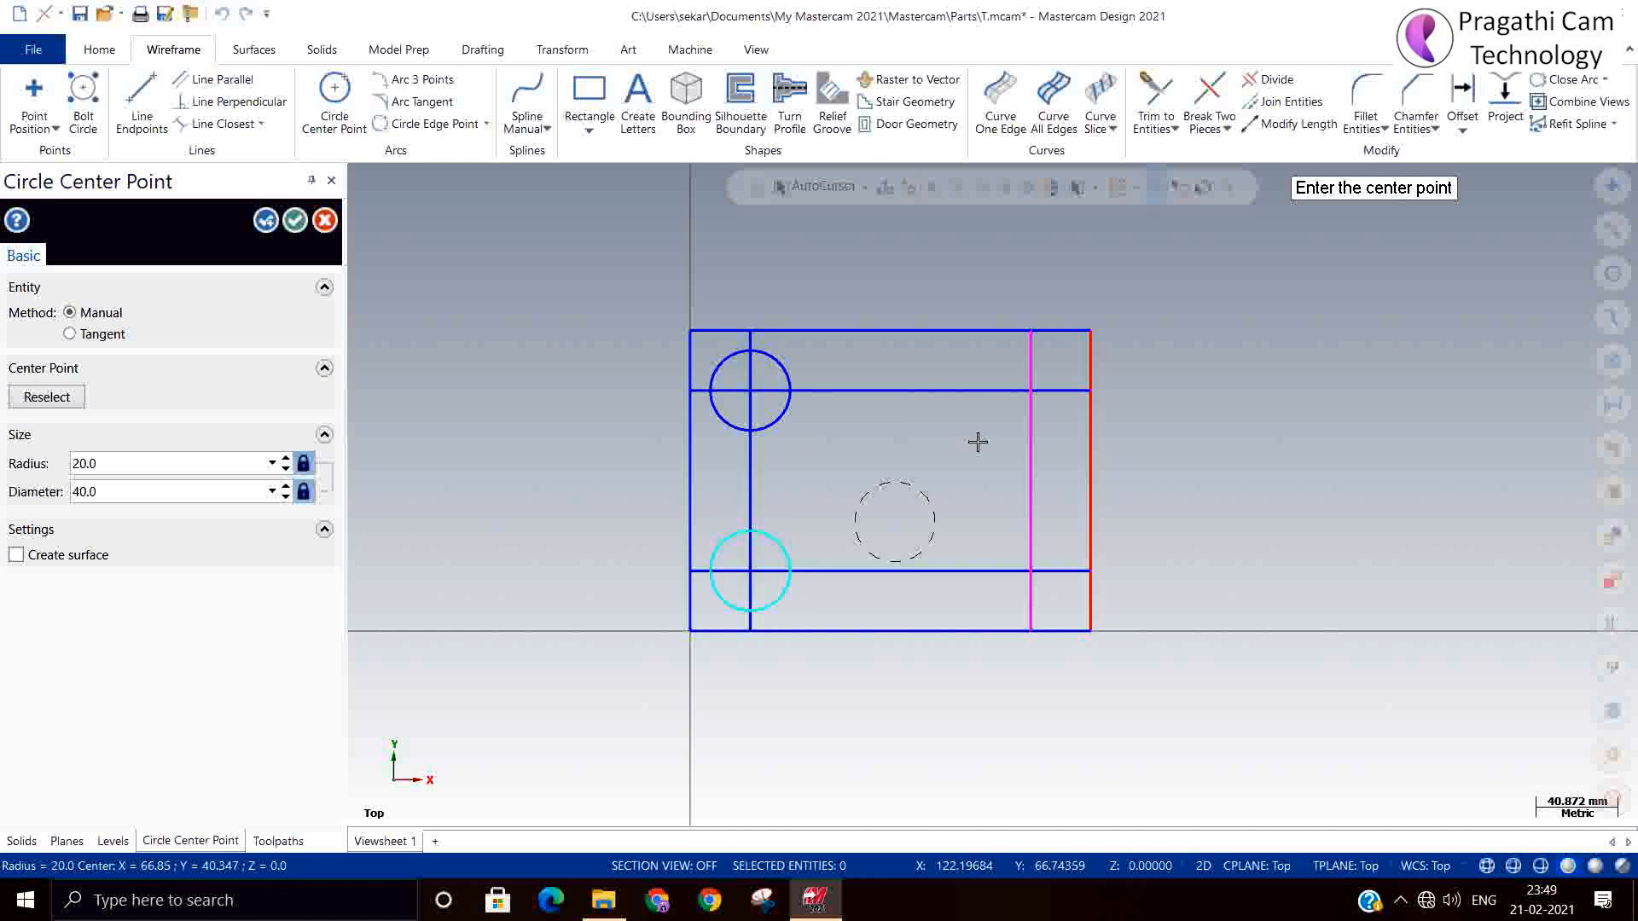
pyautogui.click(1029, 390)
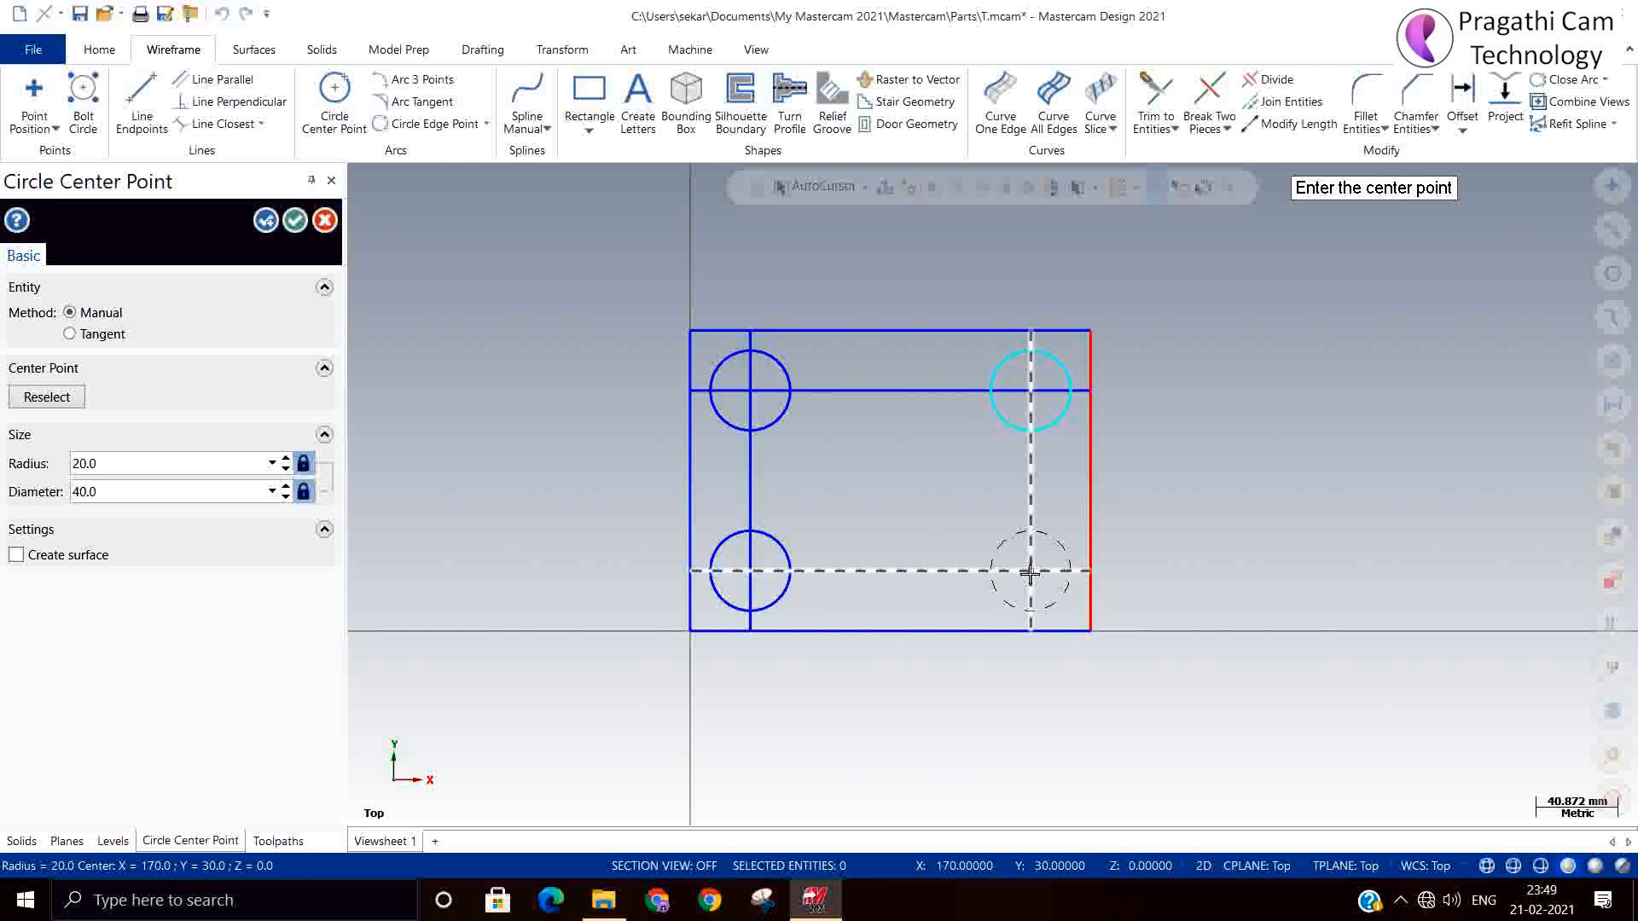
pyautogui.click(1030, 571)
pyautogui.click(295, 220)
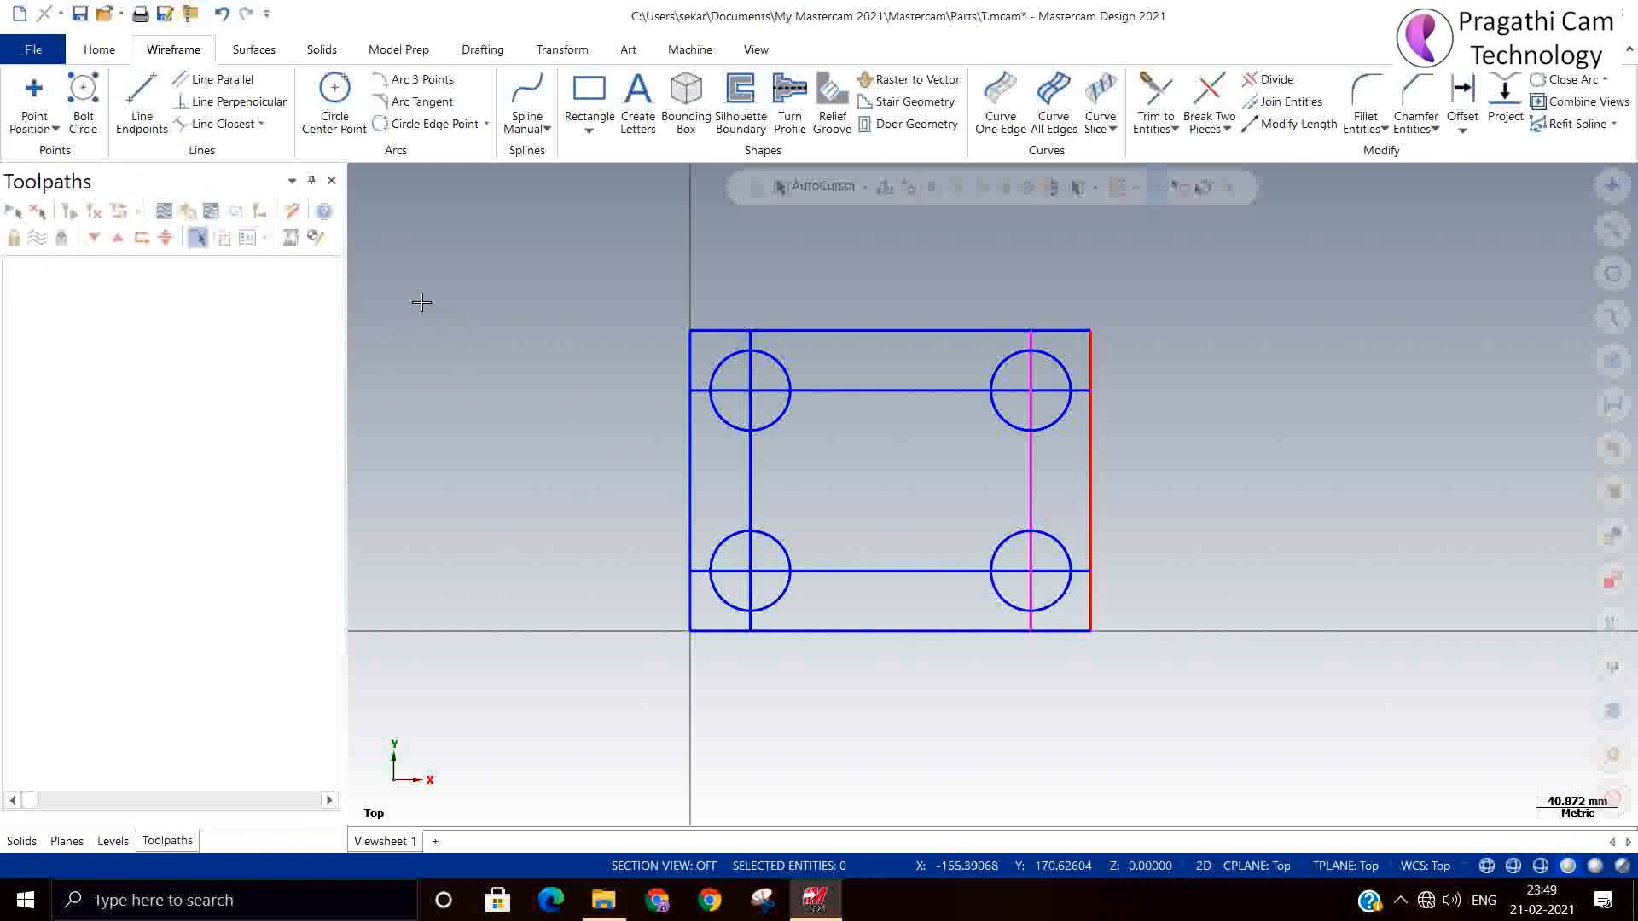
# Step: Delete the four offset construction lines, keeping the rectangle and circles
pyautogui.click(744, 484)
pyautogui.click(881, 394)
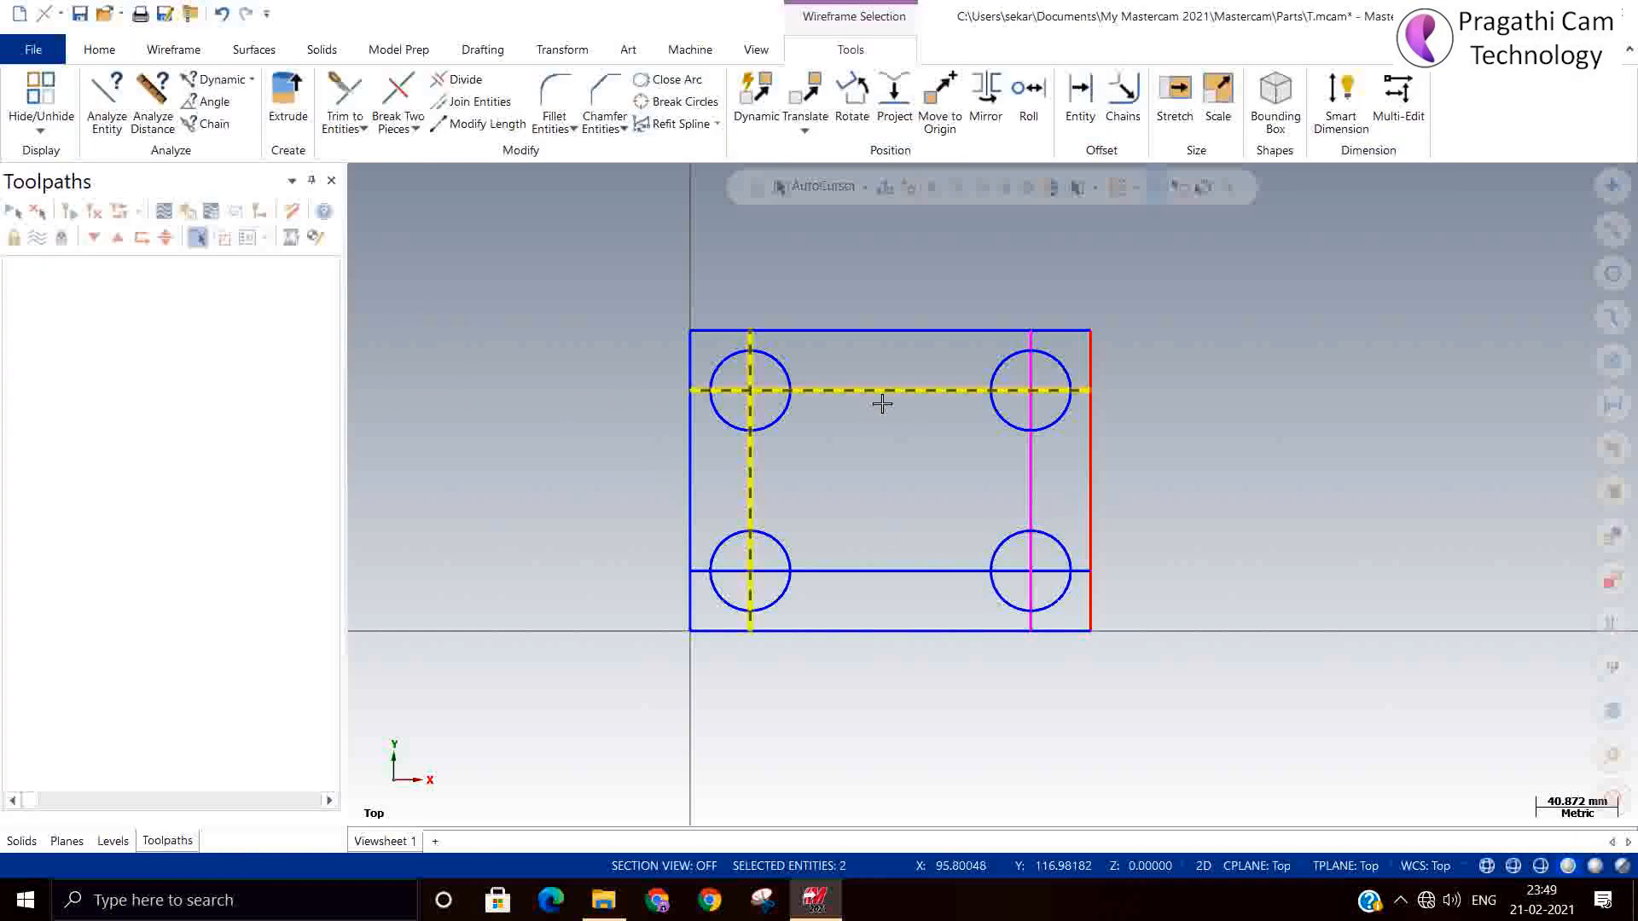
pyautogui.click(891, 564)
pyautogui.click(1031, 457)
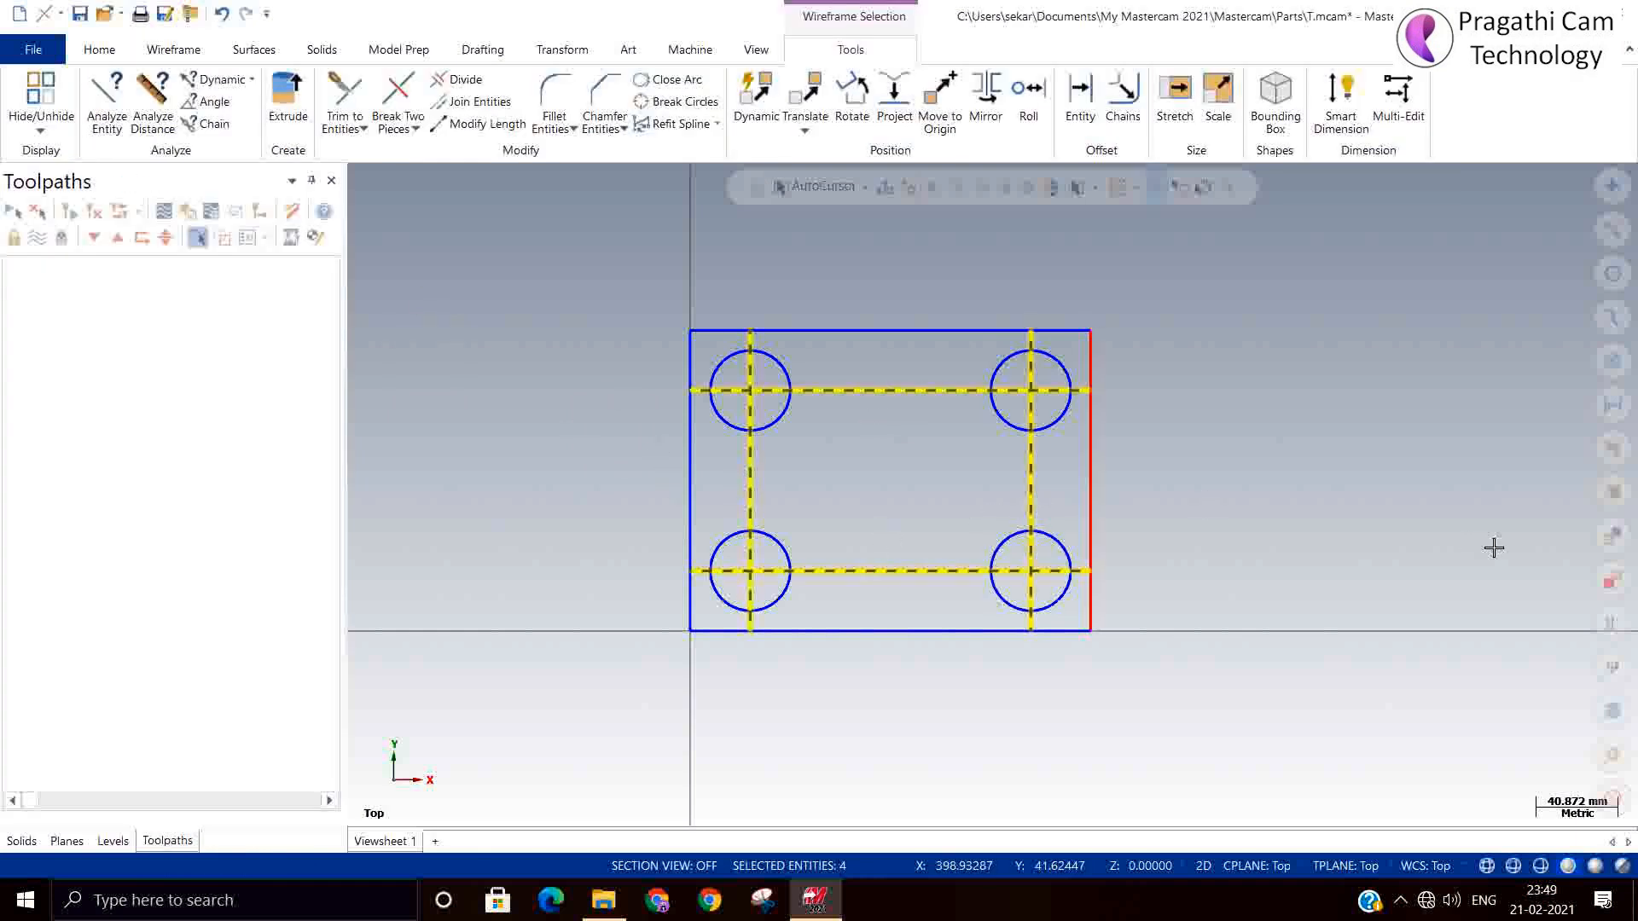
pyautogui.press('Delete')
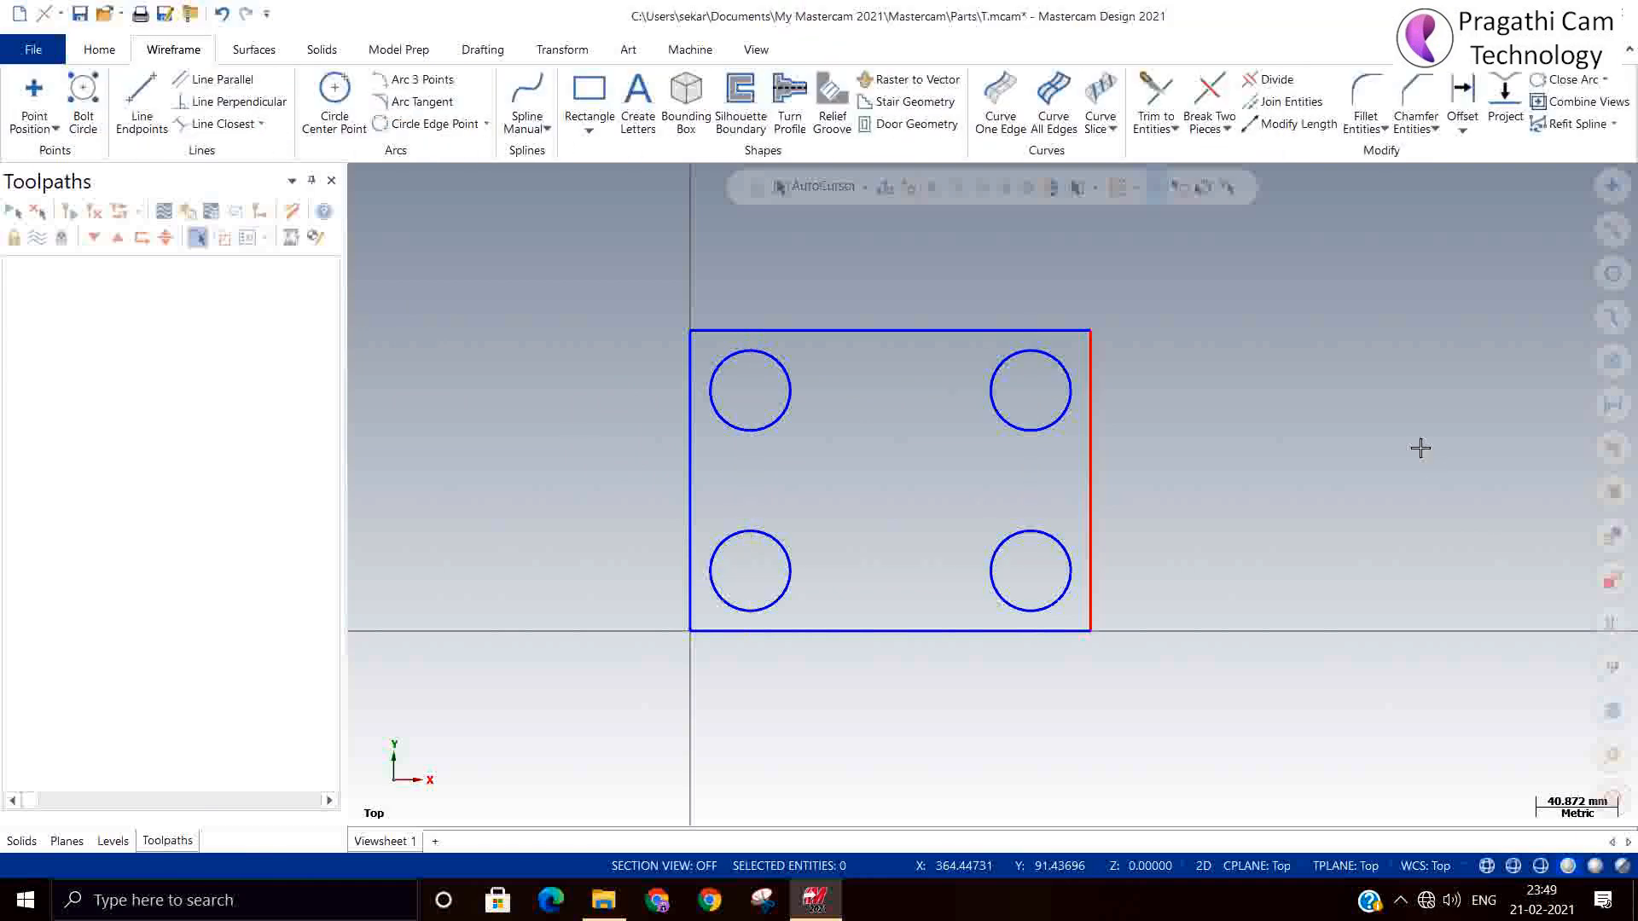
# Step: Switch to the isometric view and clear the temporary colours from the geometry
pyautogui.rightClick(1275, 433)
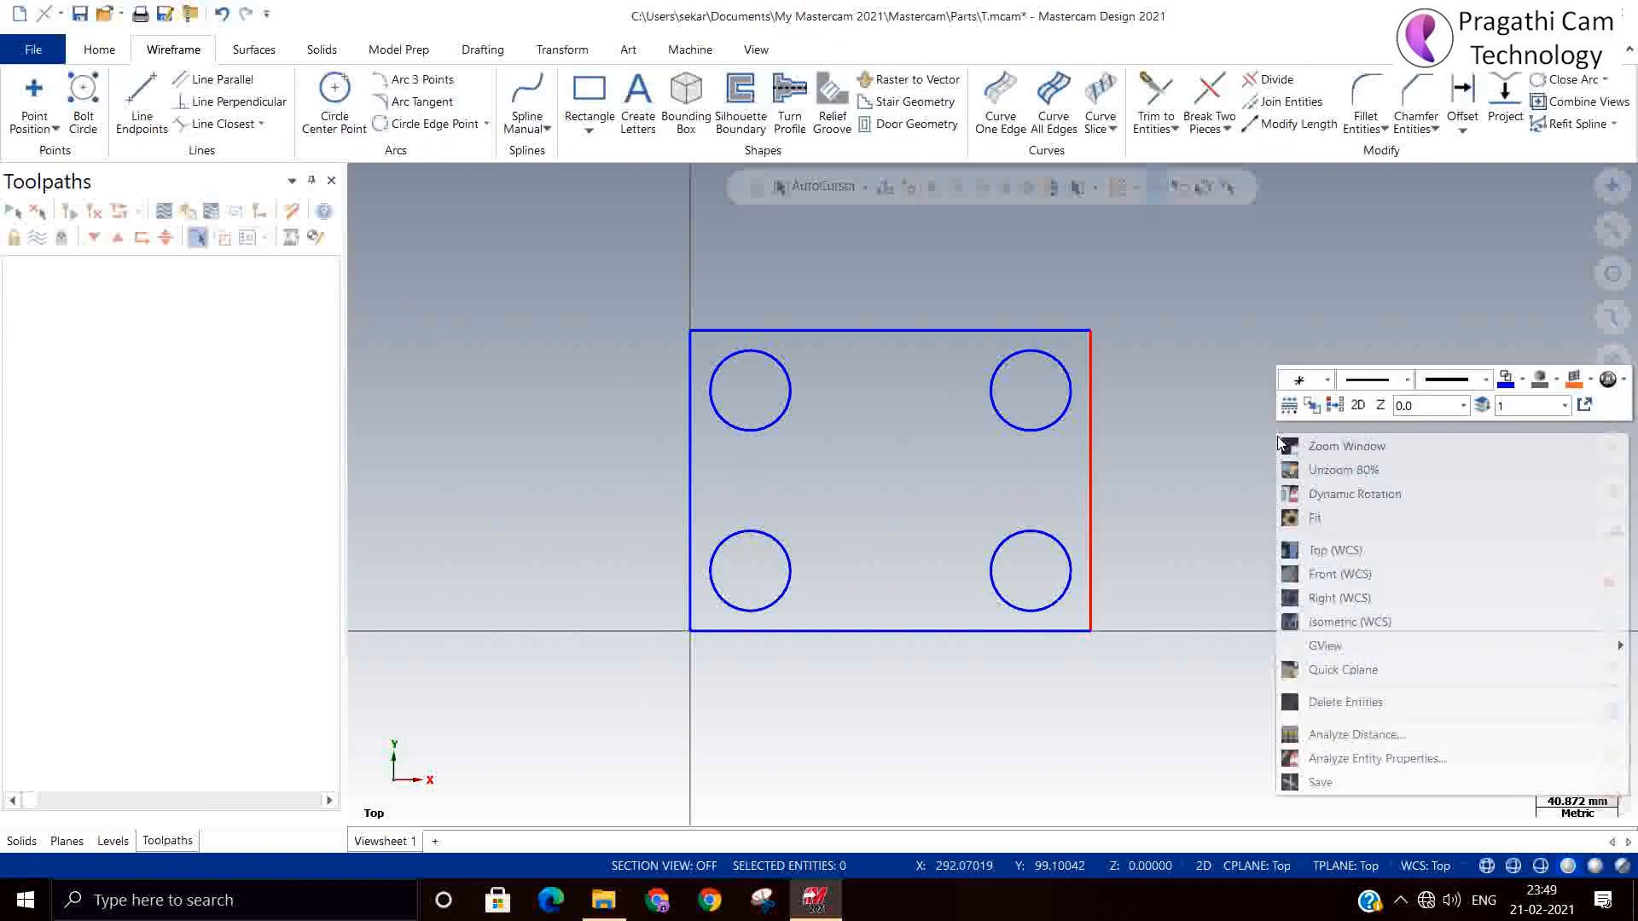
pyautogui.click(1349, 621)
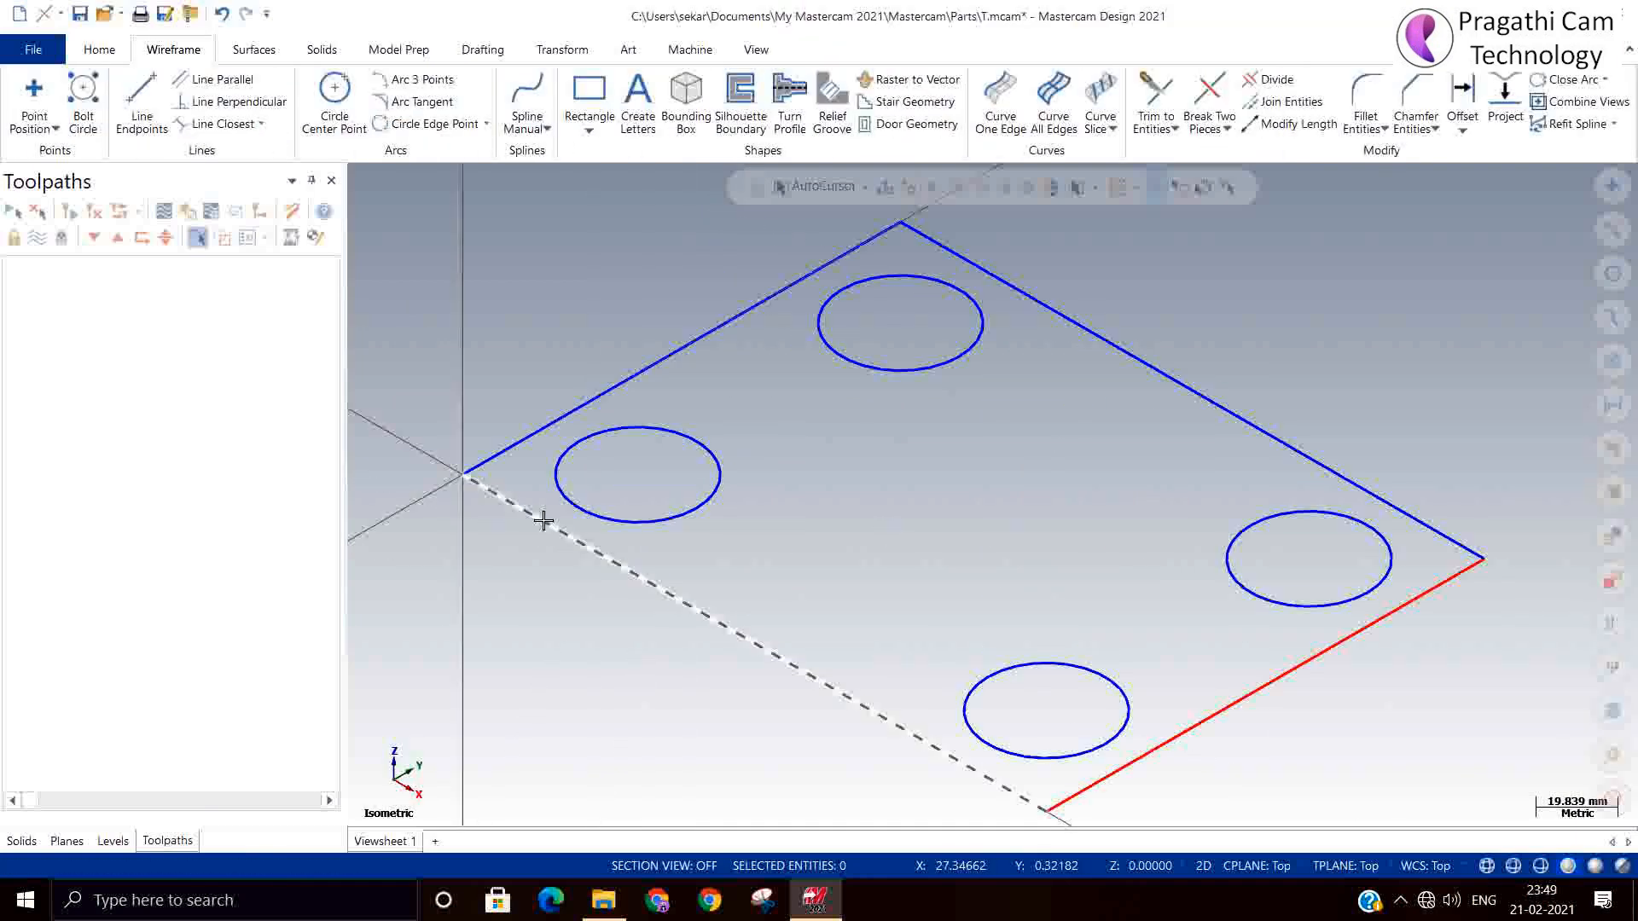
pyautogui.scroll(-1, 544, 520)
pyautogui.rightClick(1083, 282)
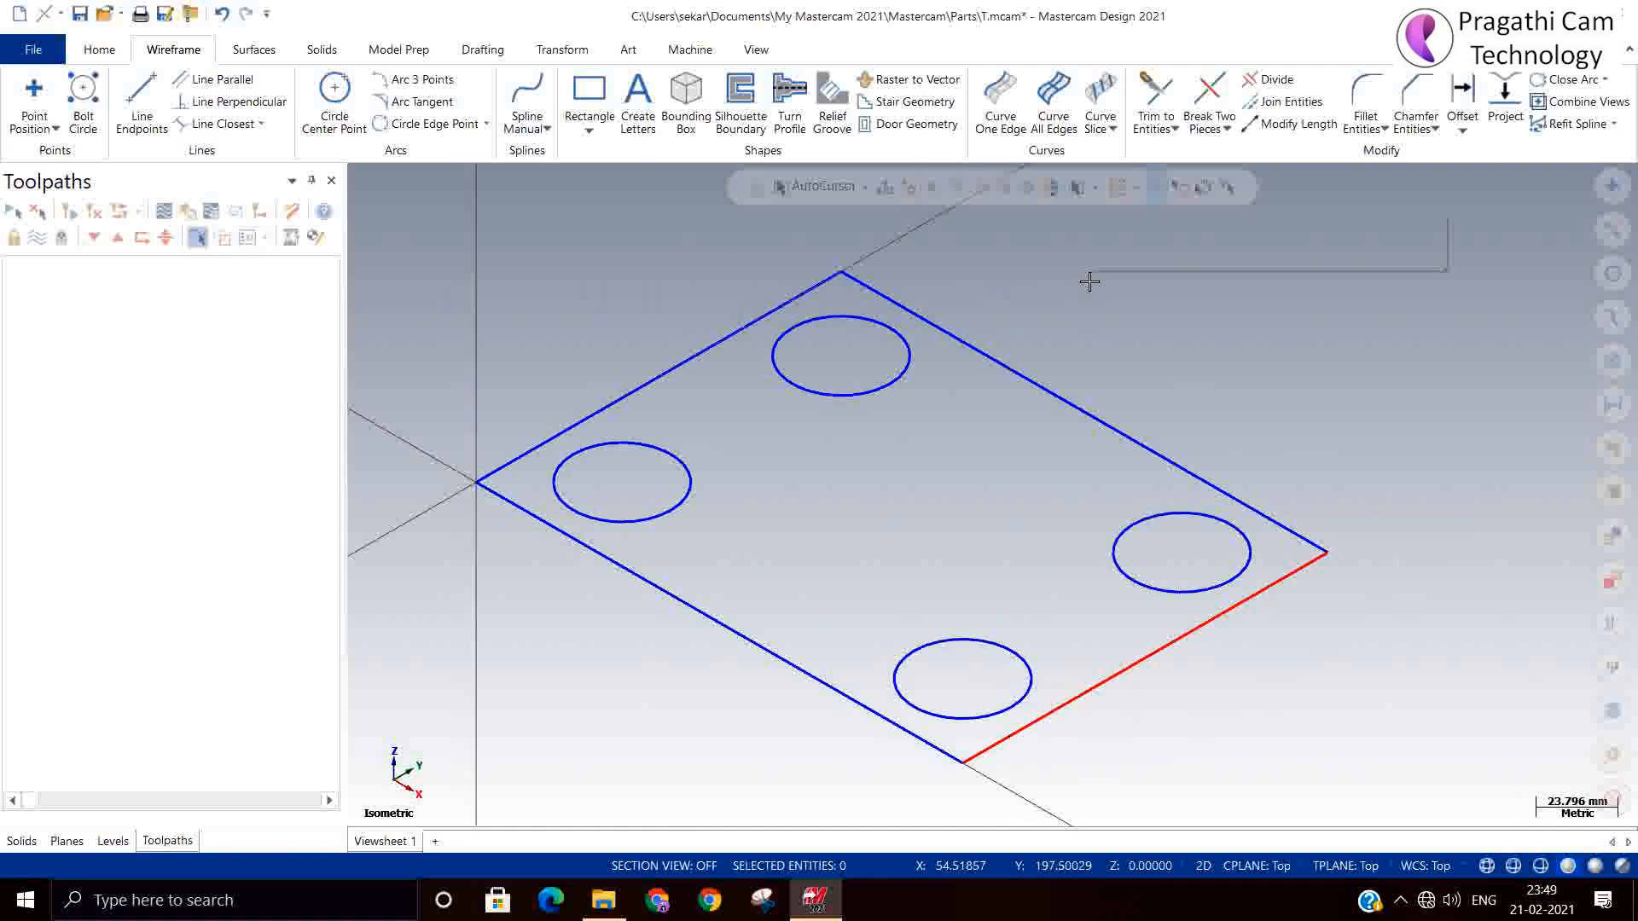
pyautogui.click(1124, 256)
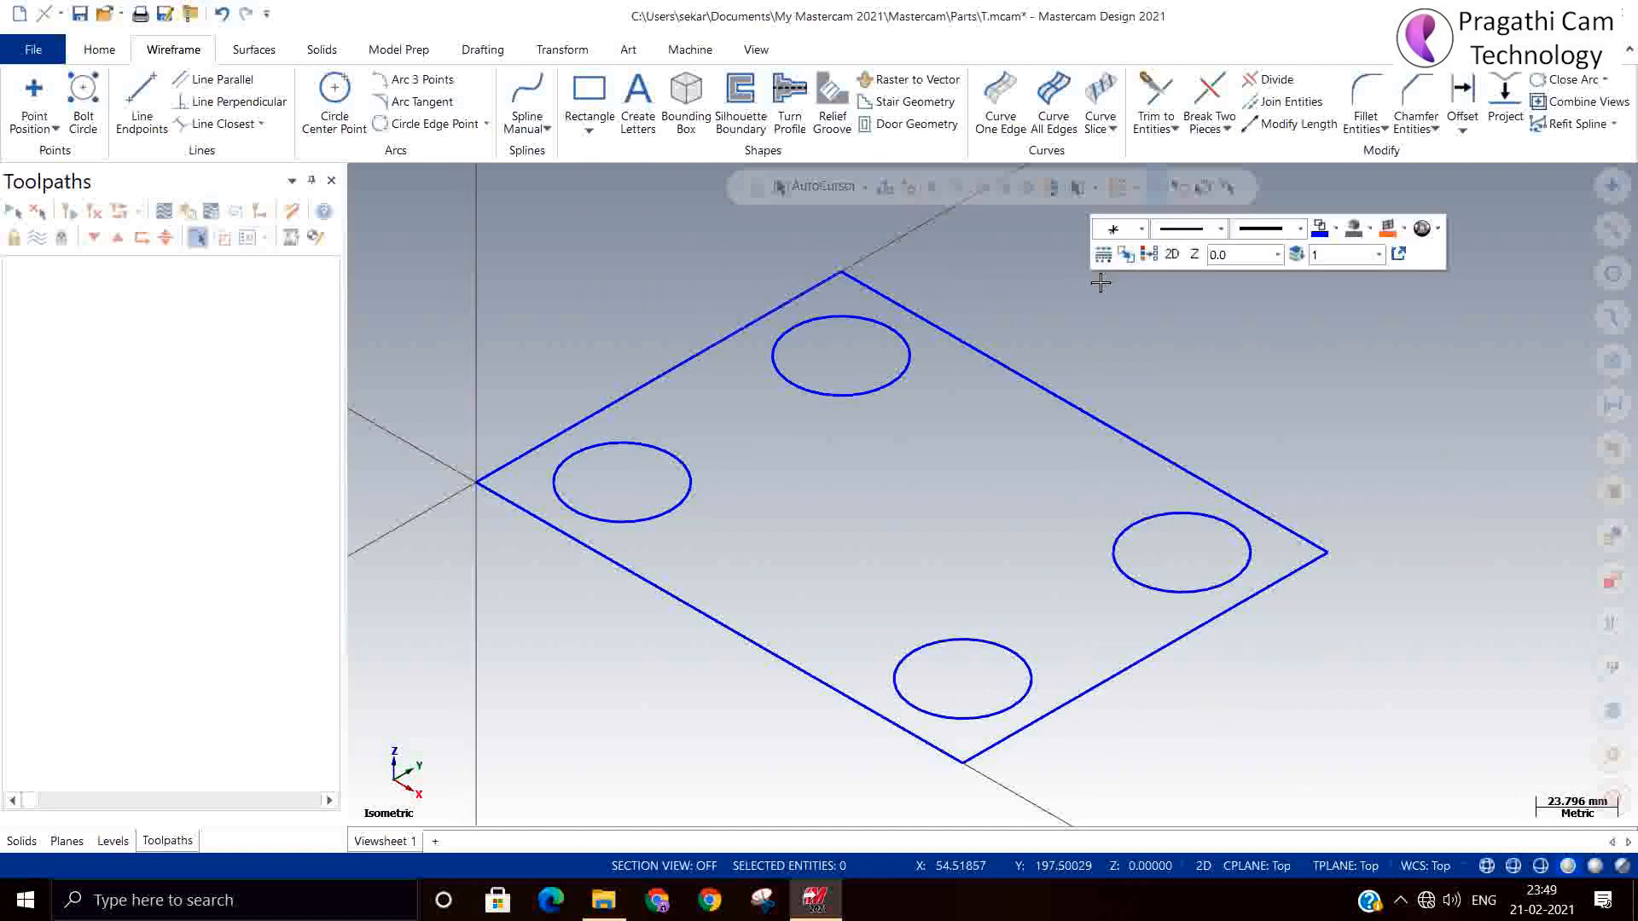
# Step: Add the default mill machine to the part
pyautogui.click(754, 50)
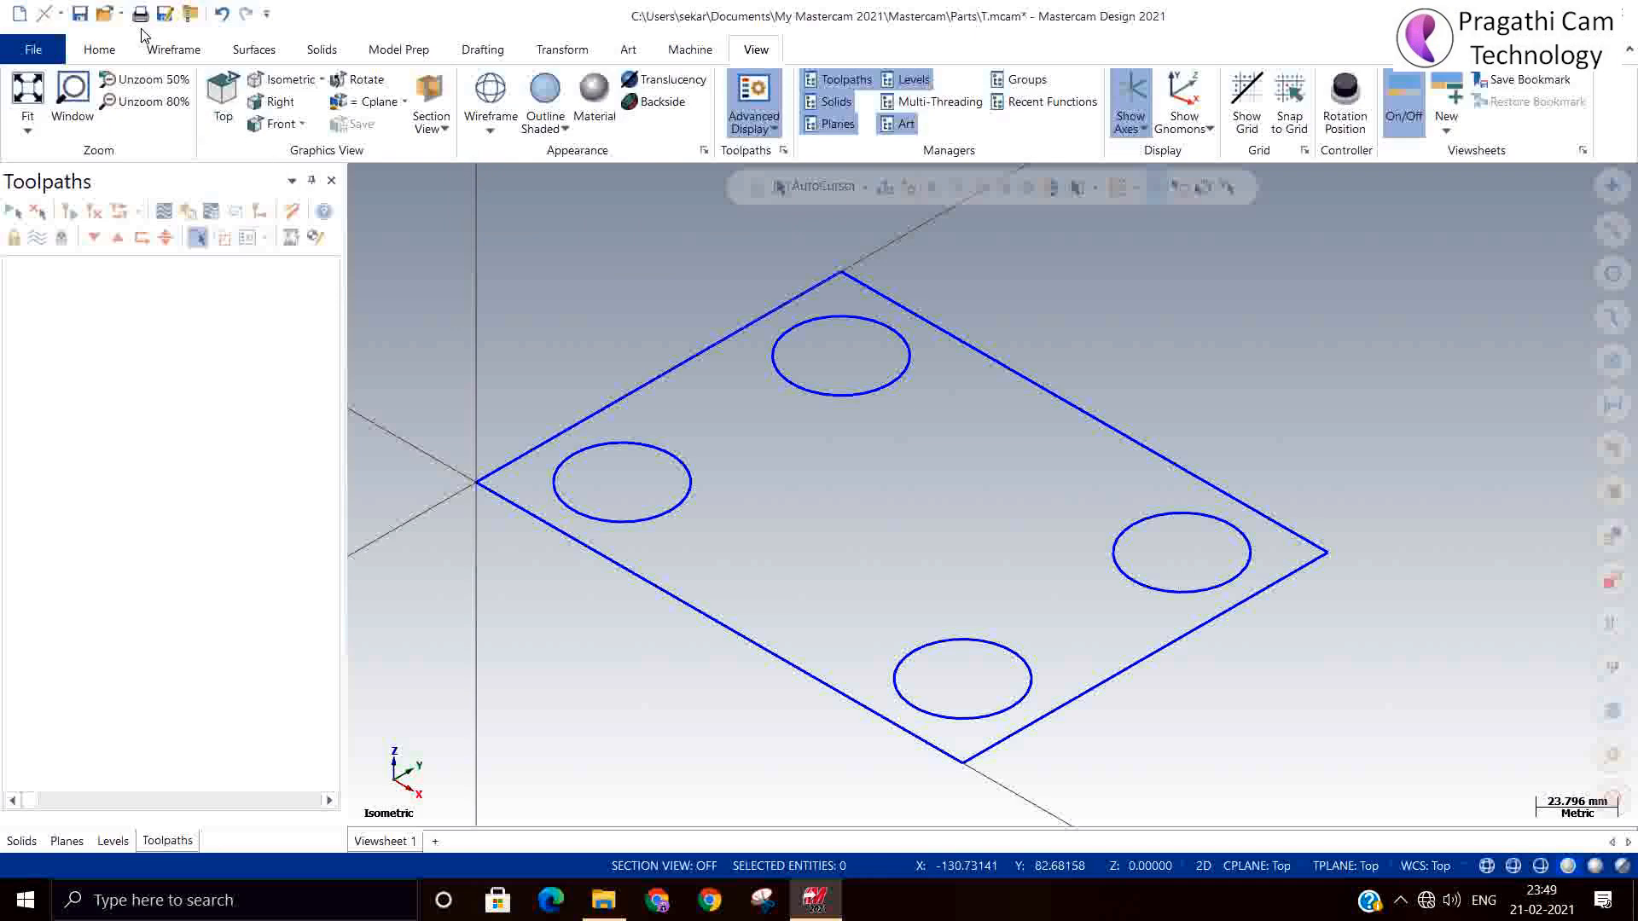
pyautogui.click(153, 53)
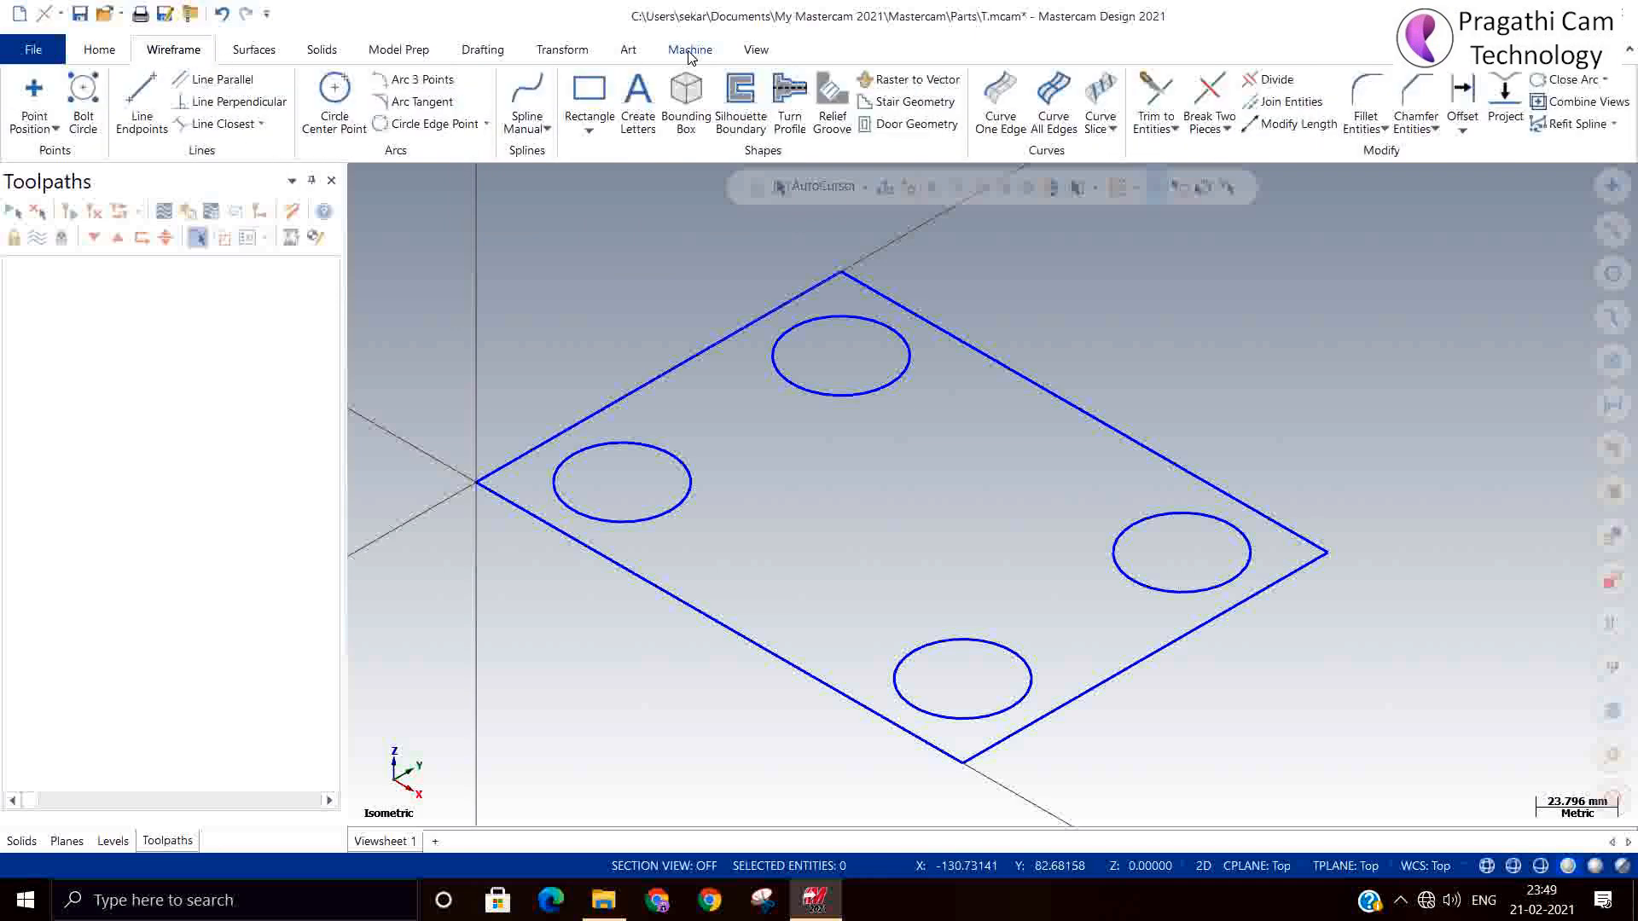
pyautogui.click(754, 51)
pyautogui.click(690, 51)
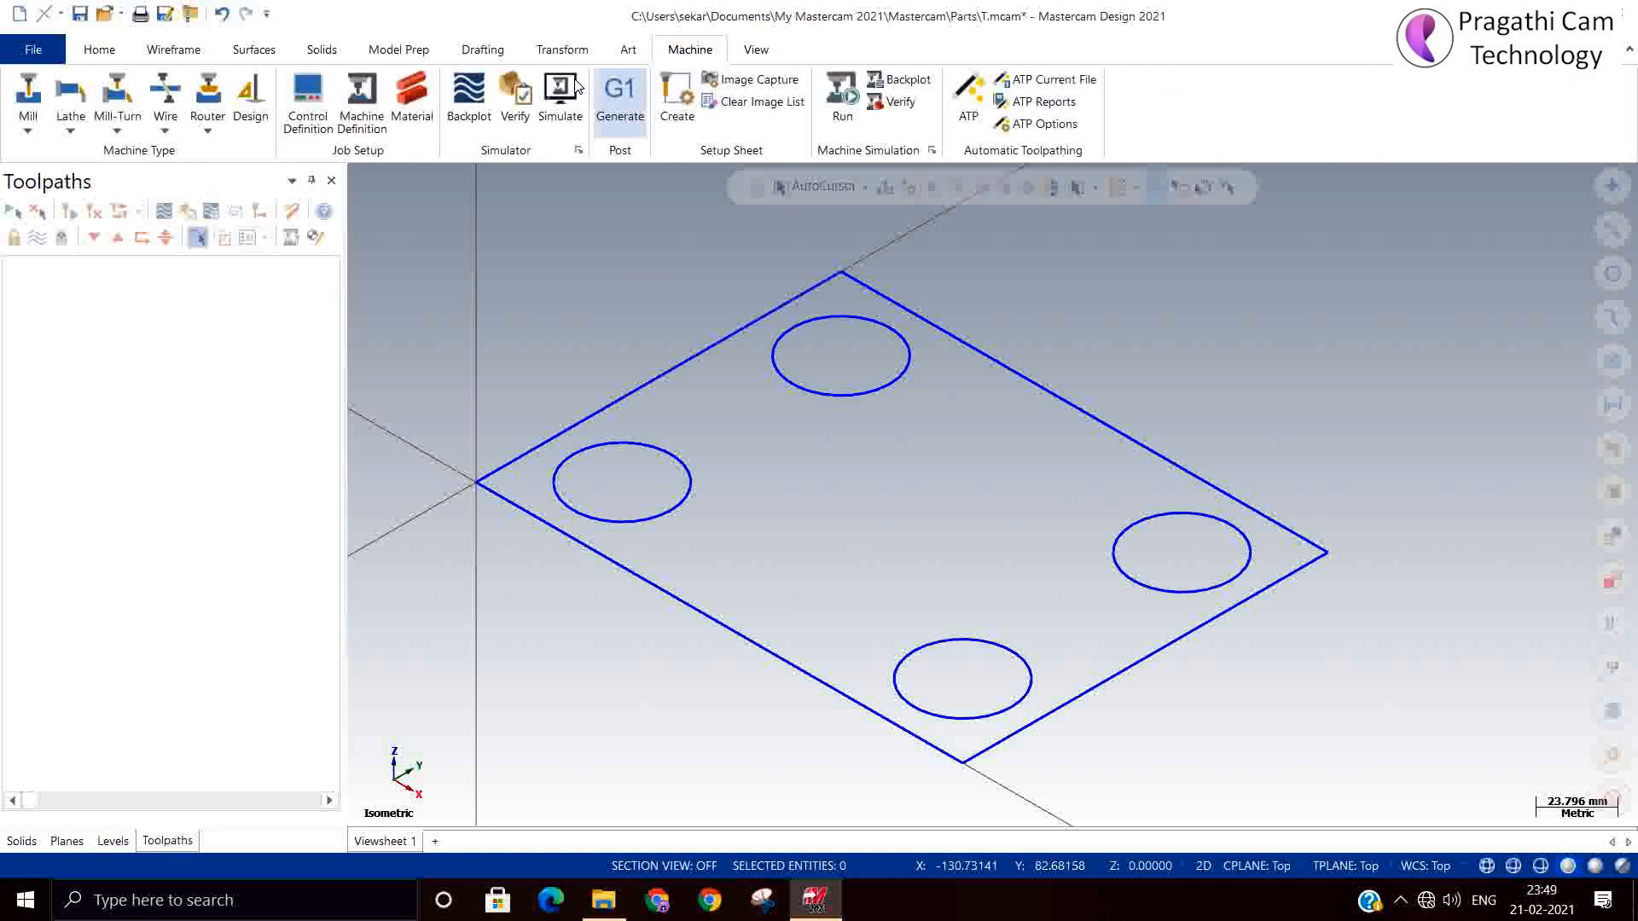
pyautogui.click(38, 122)
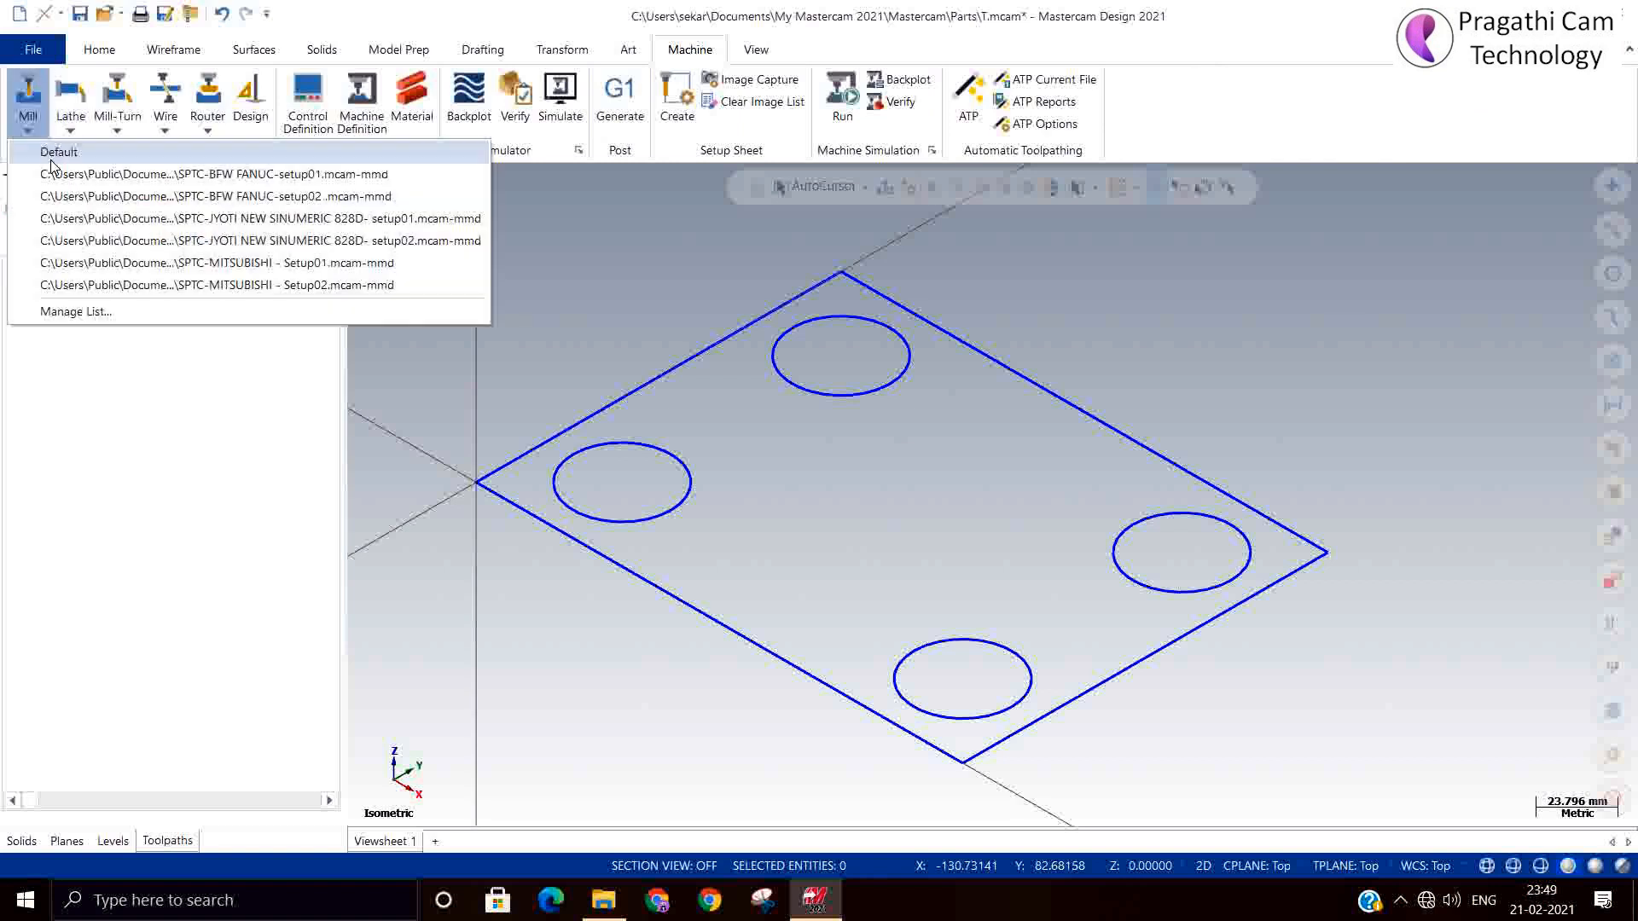
pyautogui.click(49, 160)
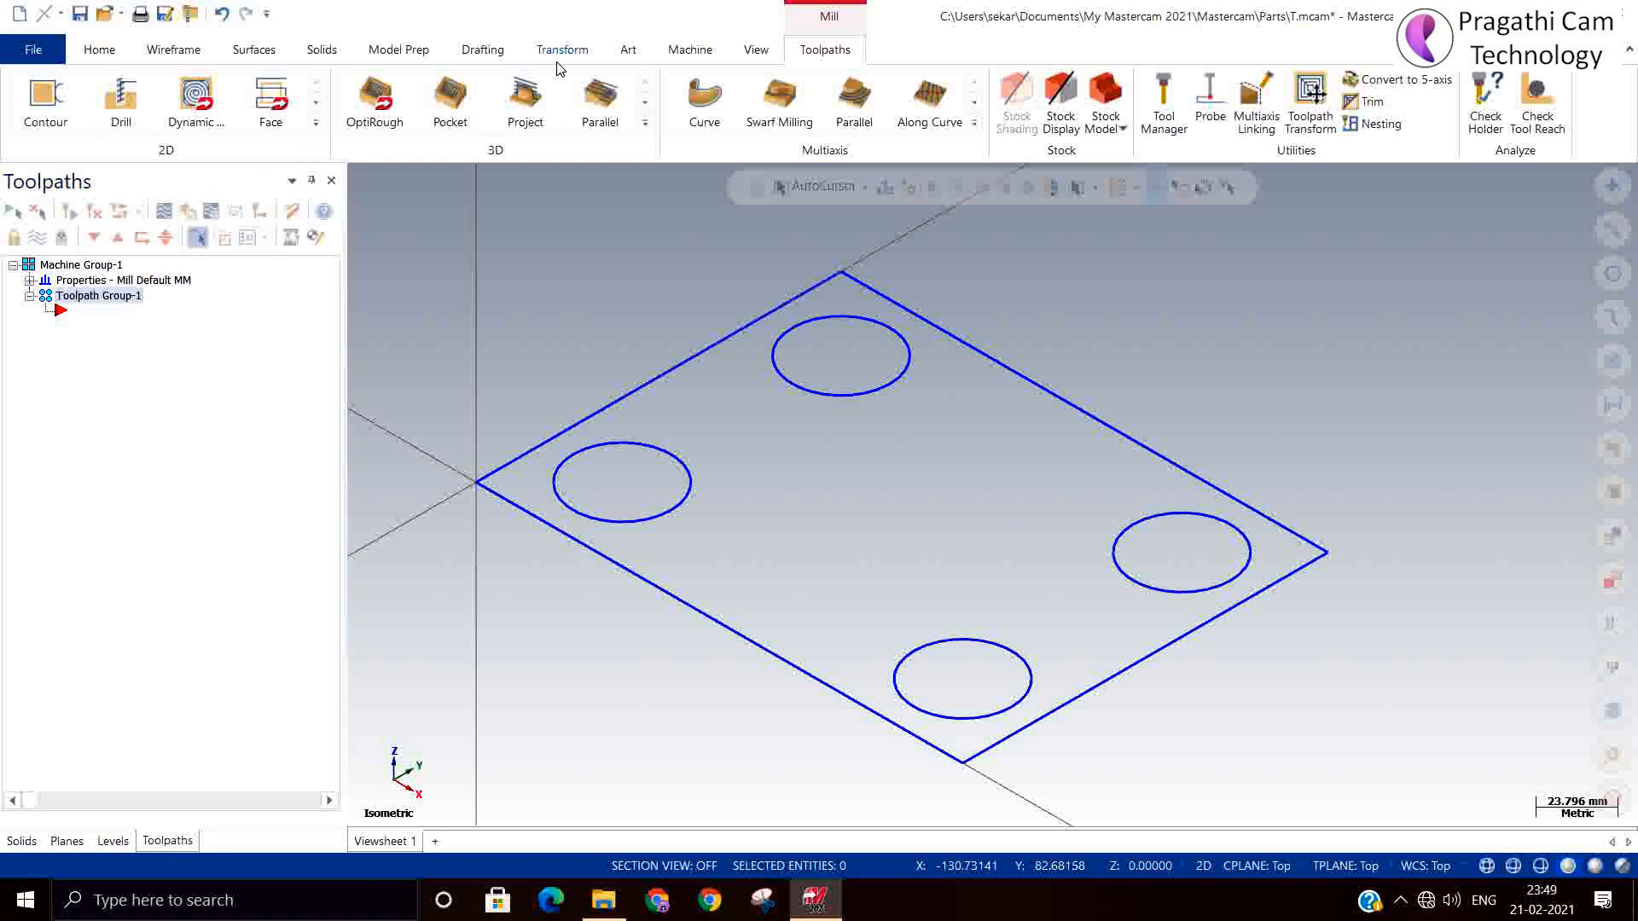
# Step: Start a Helix Bore toolpath on the four 40 mm circles of the plate
pyautogui.click(317, 125)
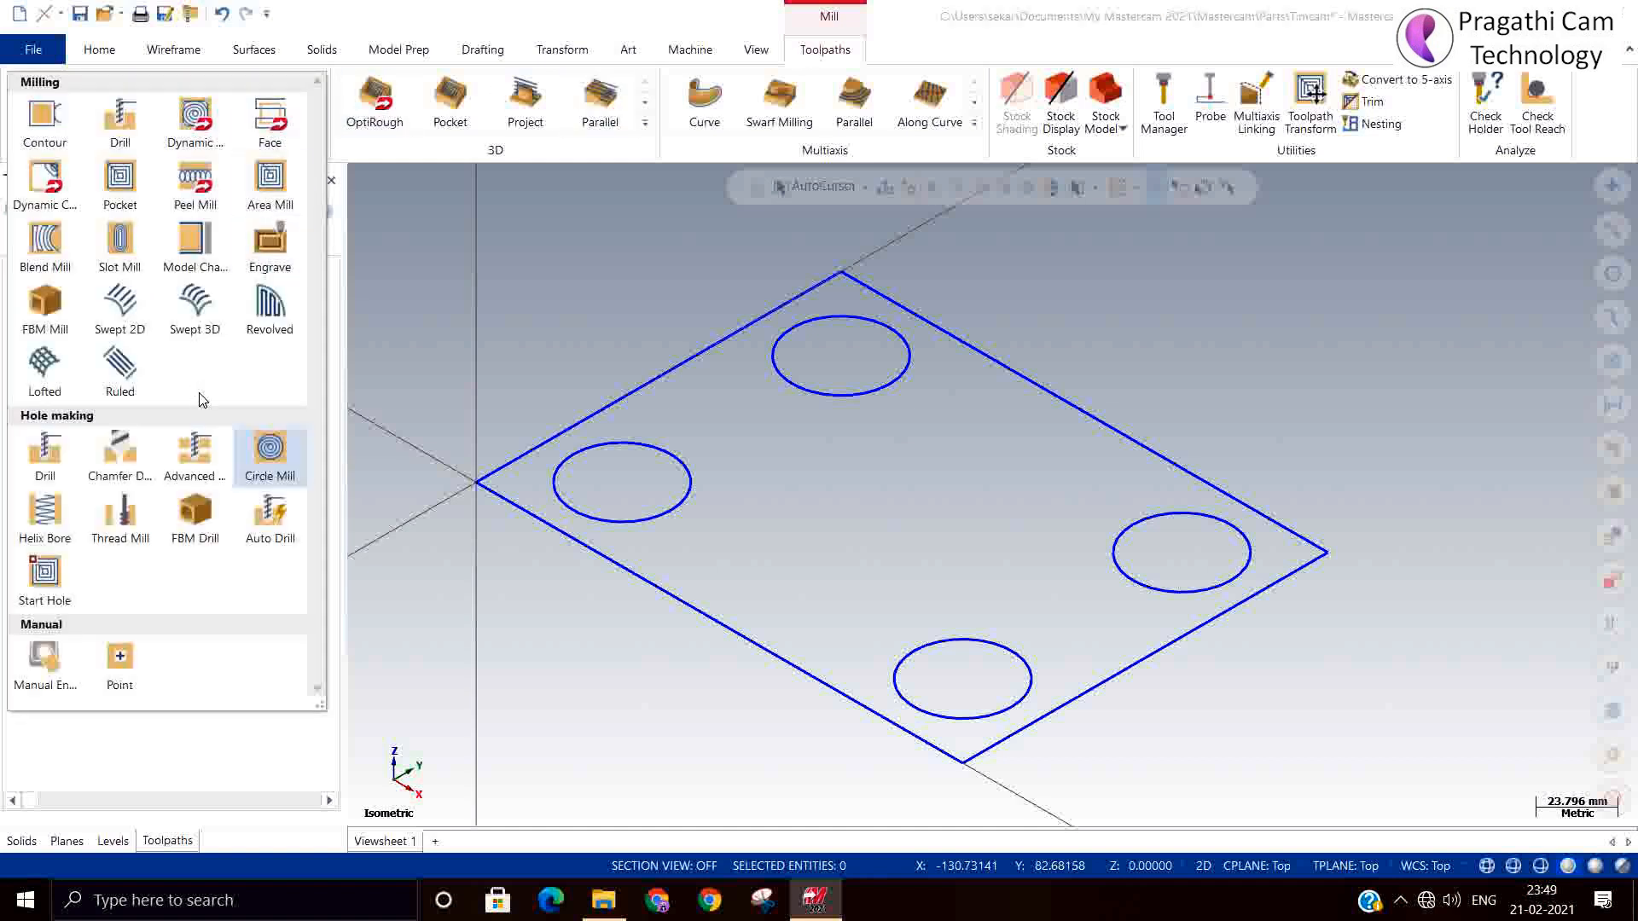
pyautogui.click(45, 516)
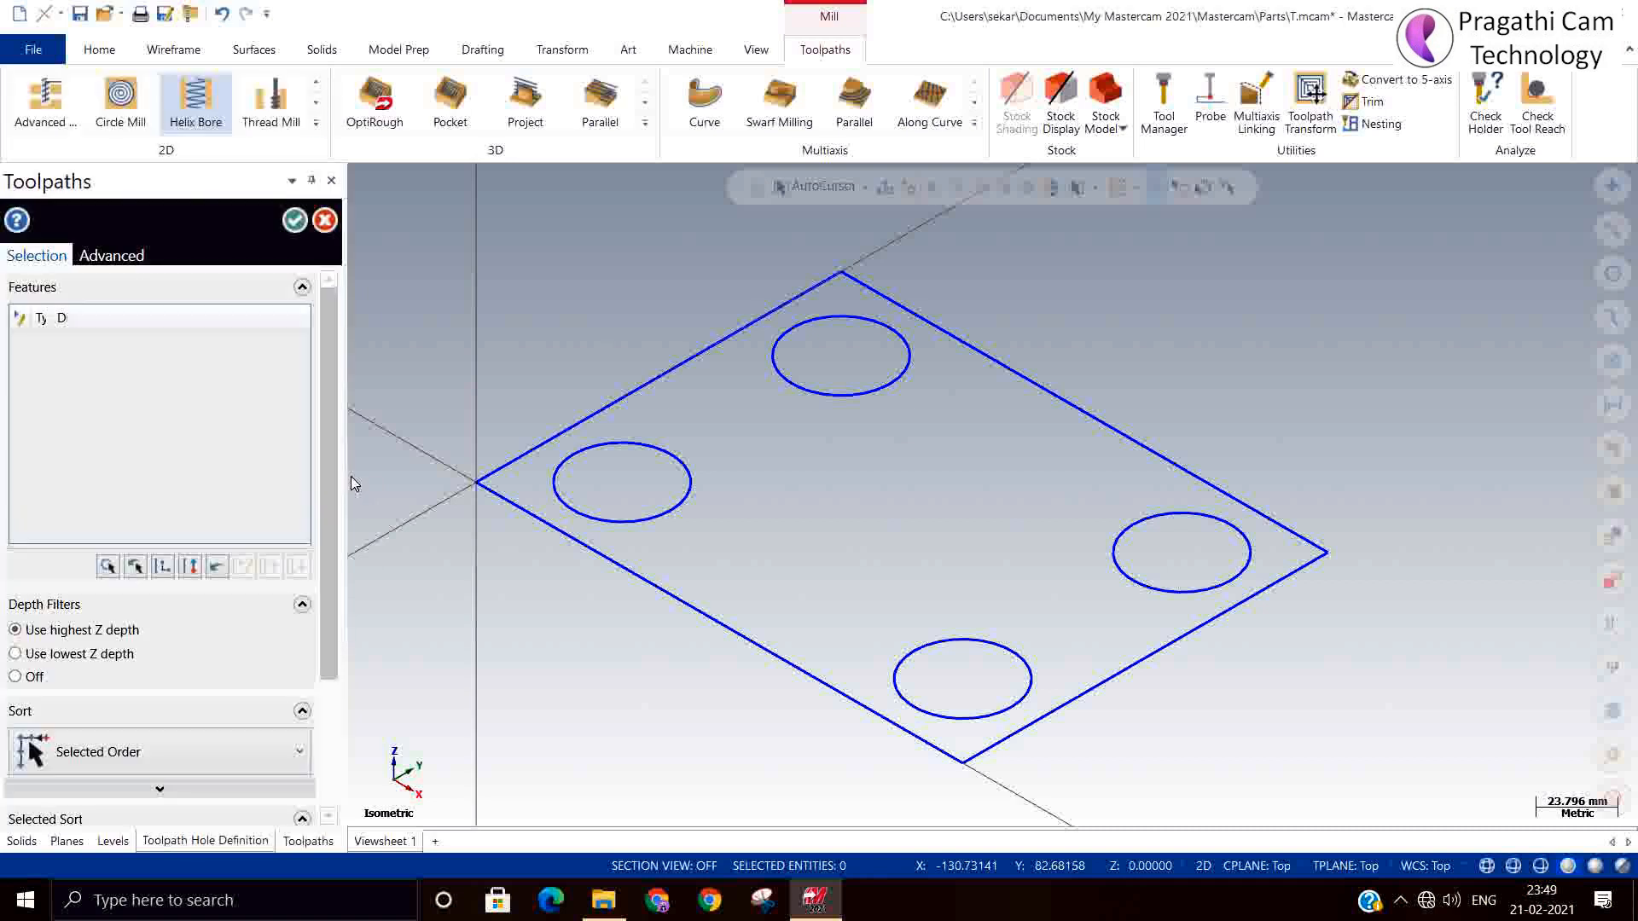
pyautogui.click(584, 518)
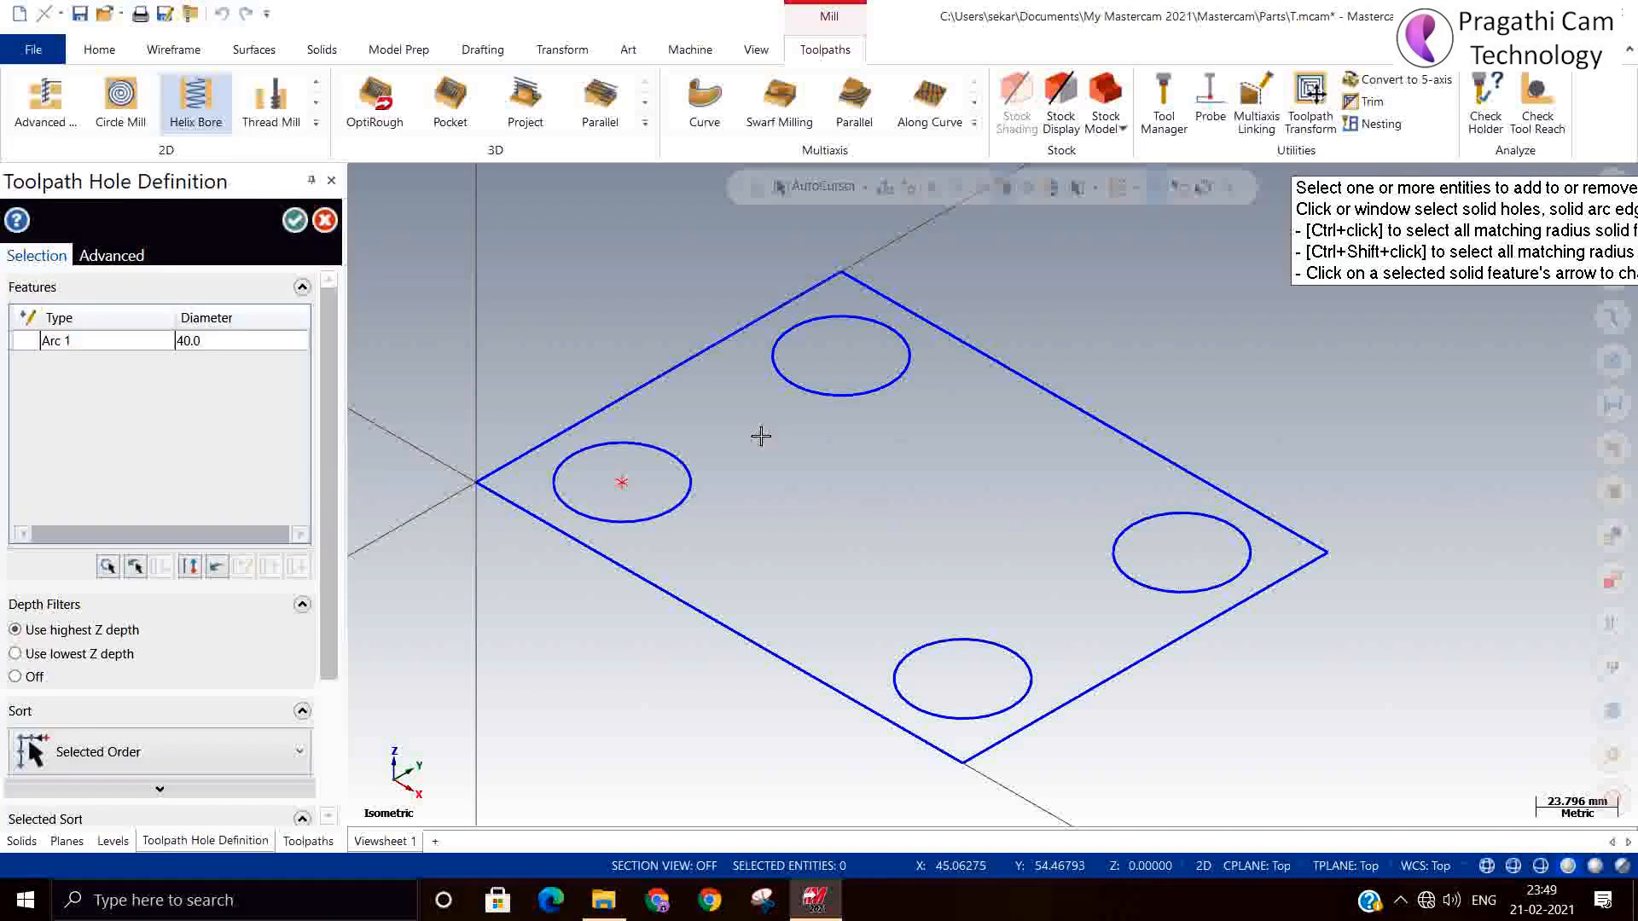
pyautogui.click(820, 388)
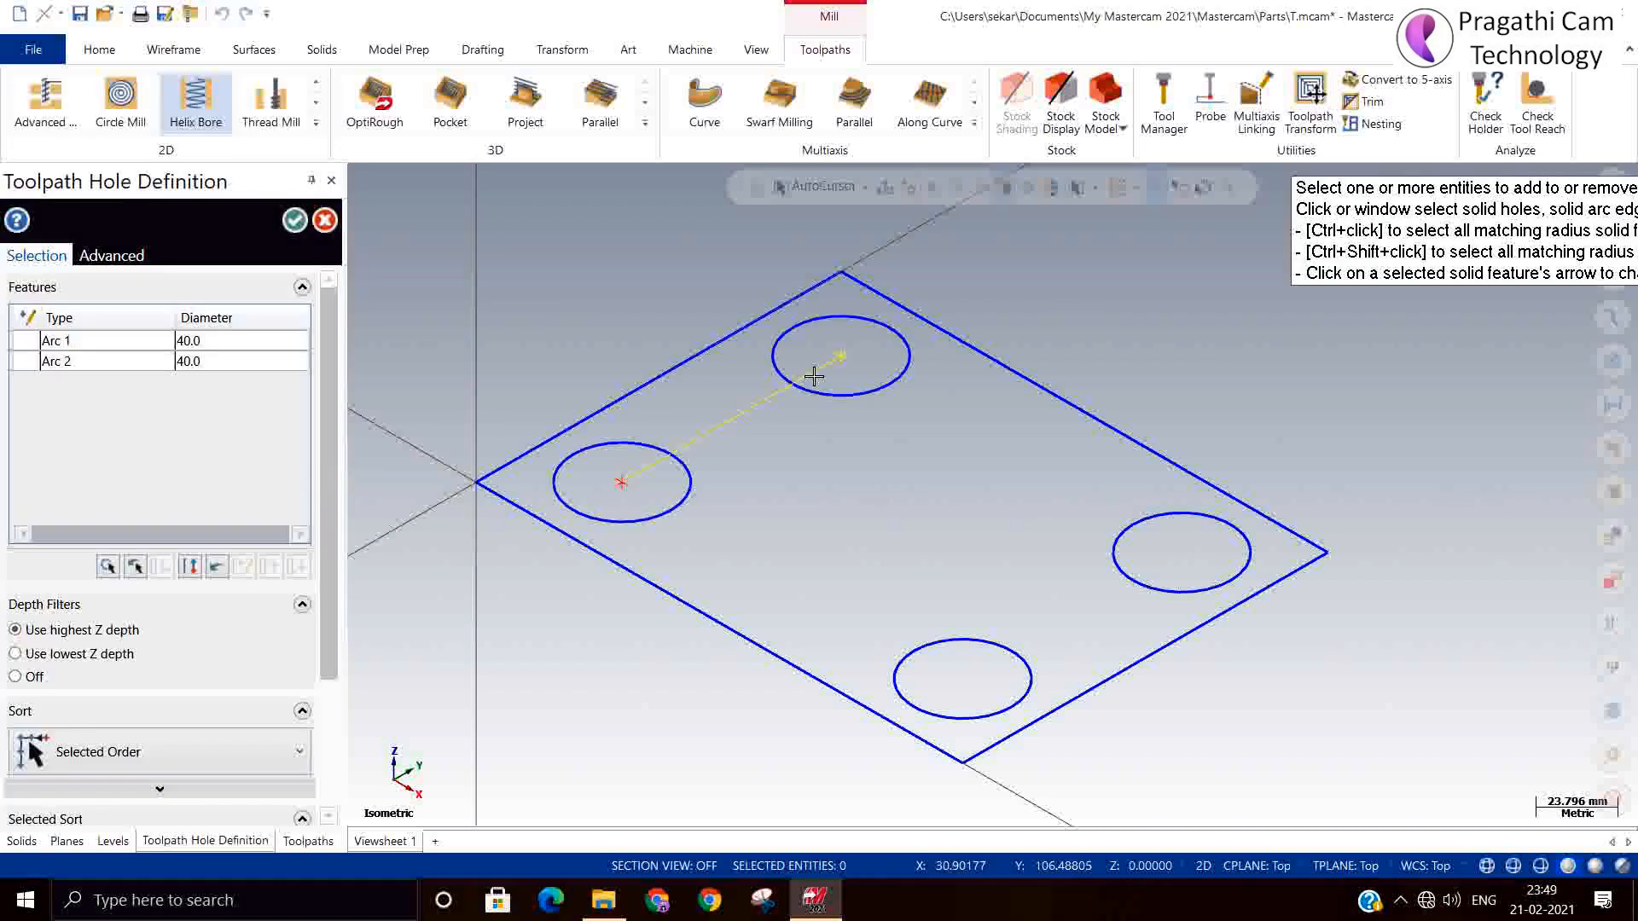
pyautogui.click(1128, 544)
pyautogui.click(899, 693)
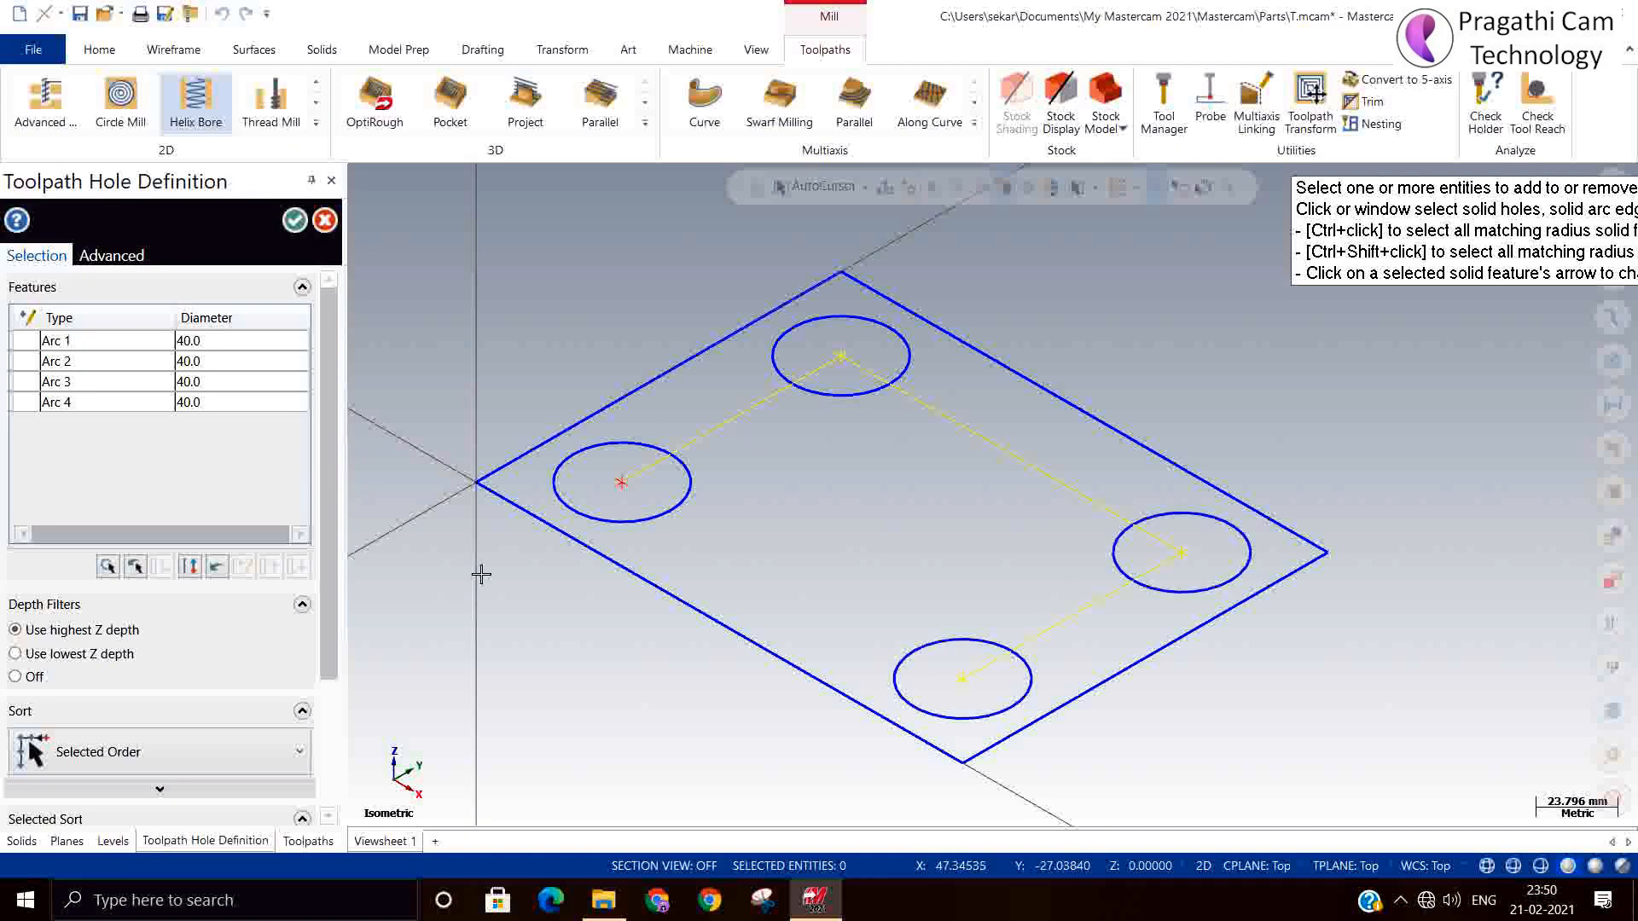
pyautogui.click(296, 220)
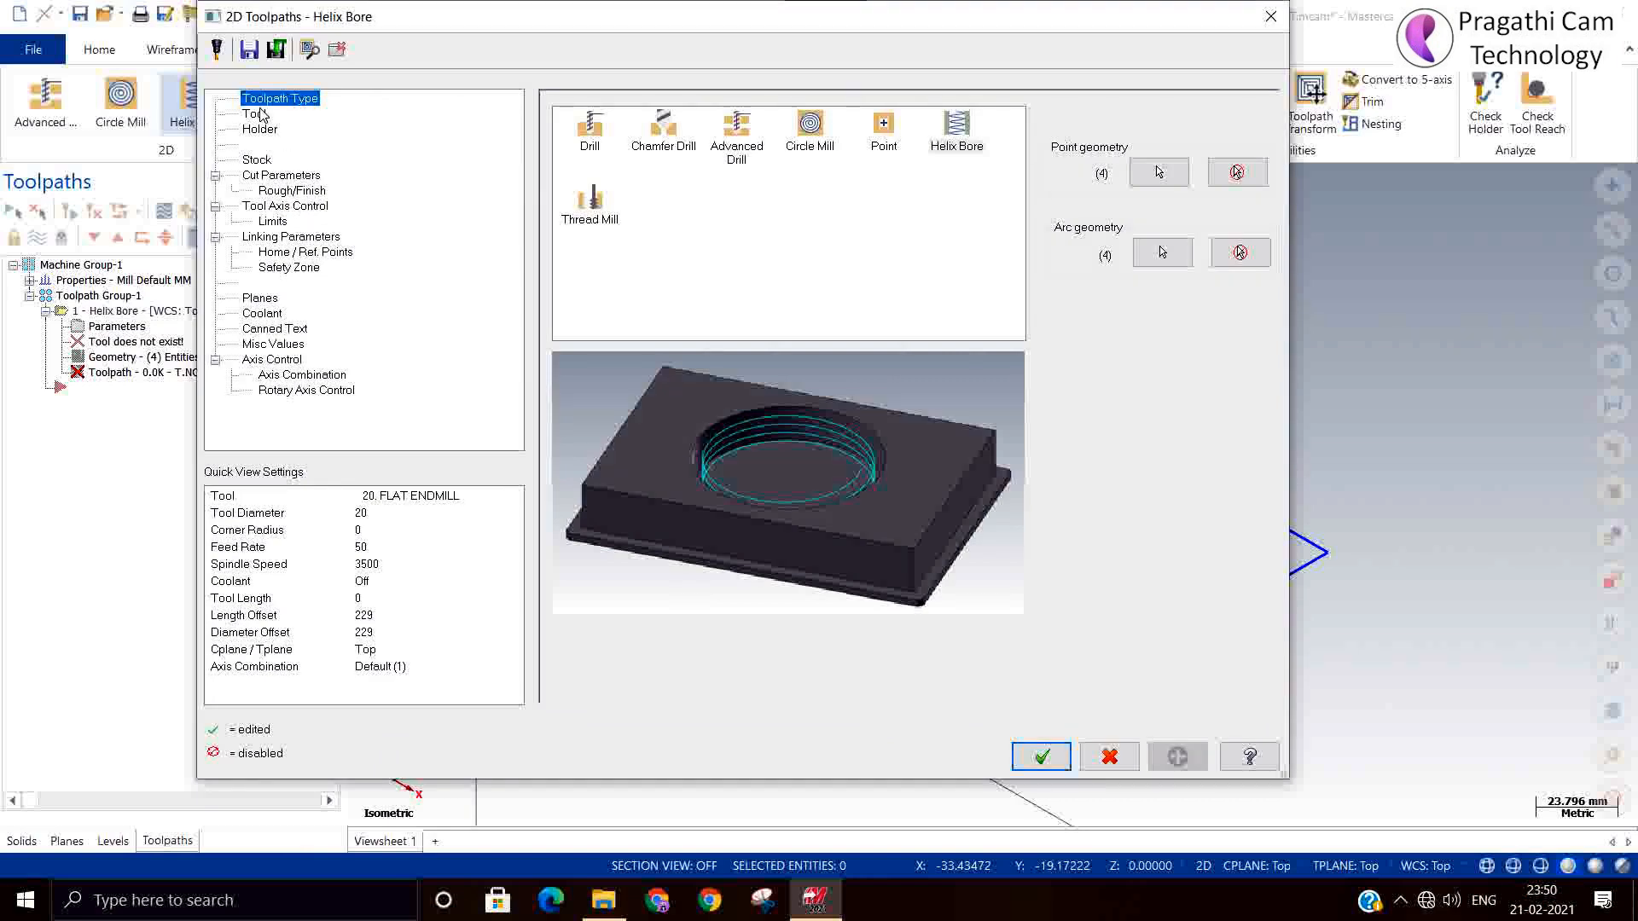
# Step: Assign the 12 mm flat end mill (FLAT END MILL-12) from the tool library to the Helix Bore operation
pyautogui.click(255, 115)
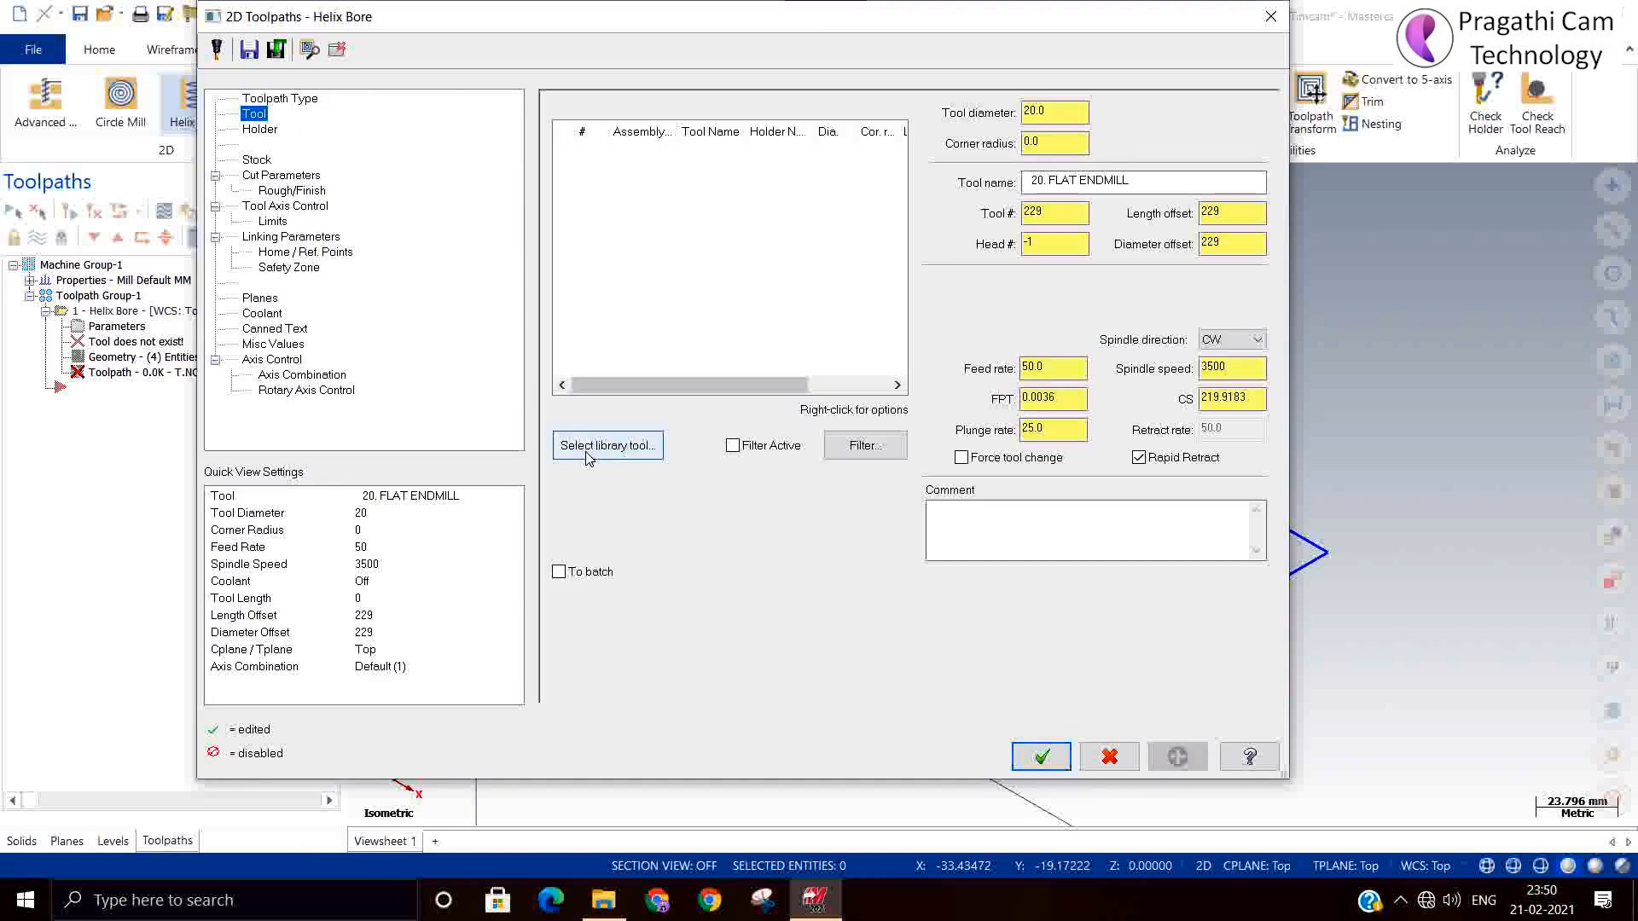
pyautogui.click(587, 452)
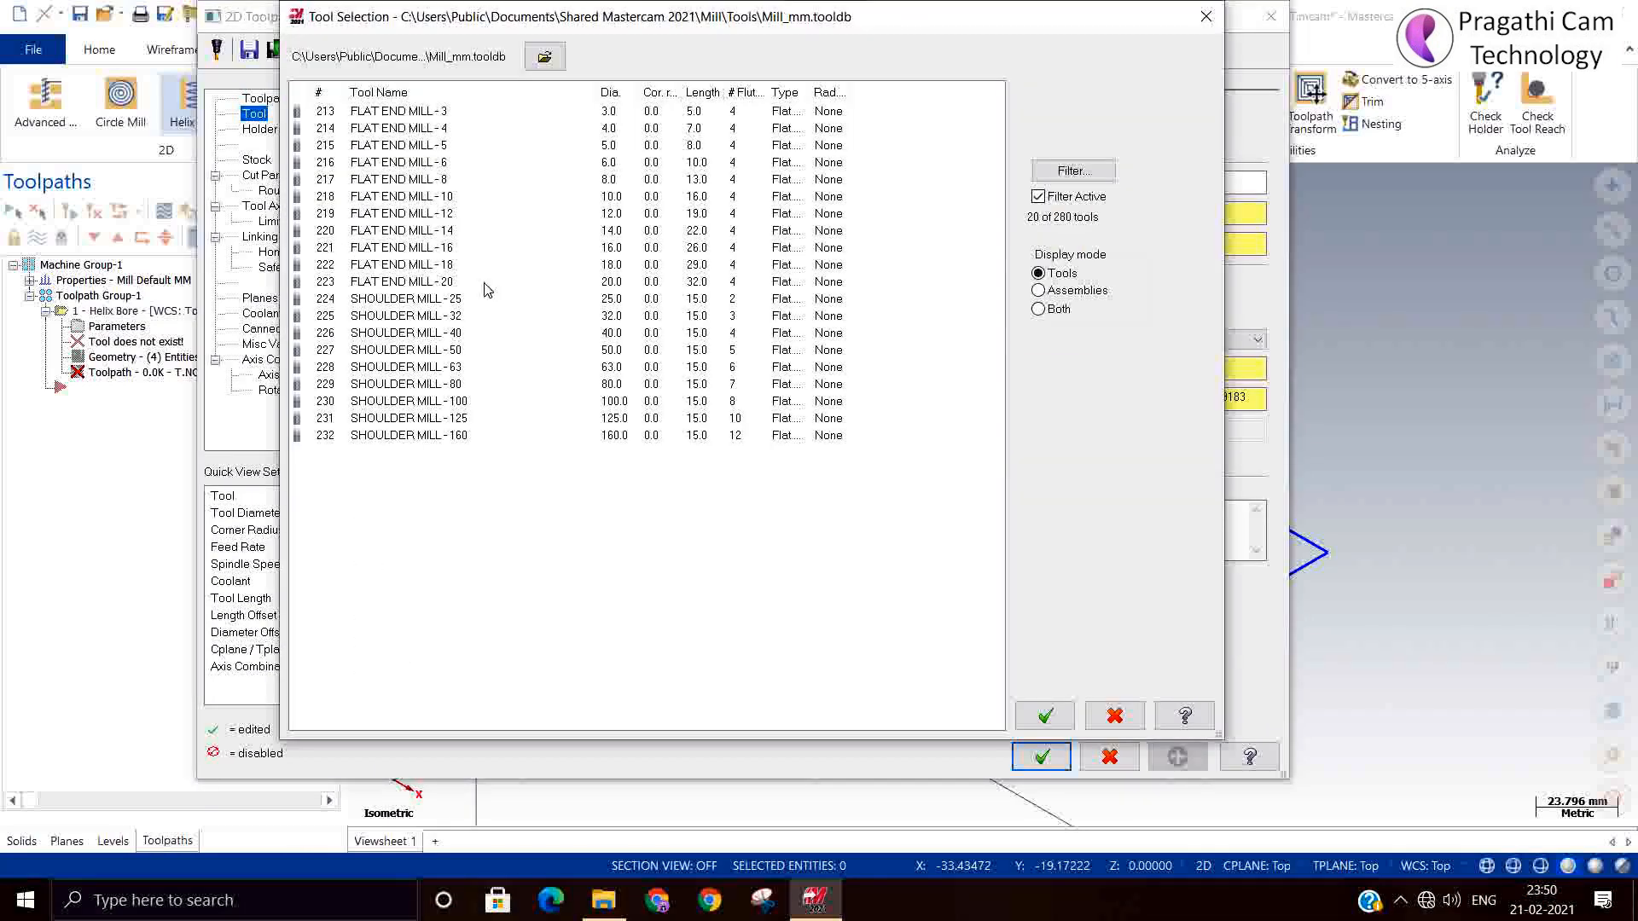
pyautogui.click(432, 218)
pyautogui.click(435, 249)
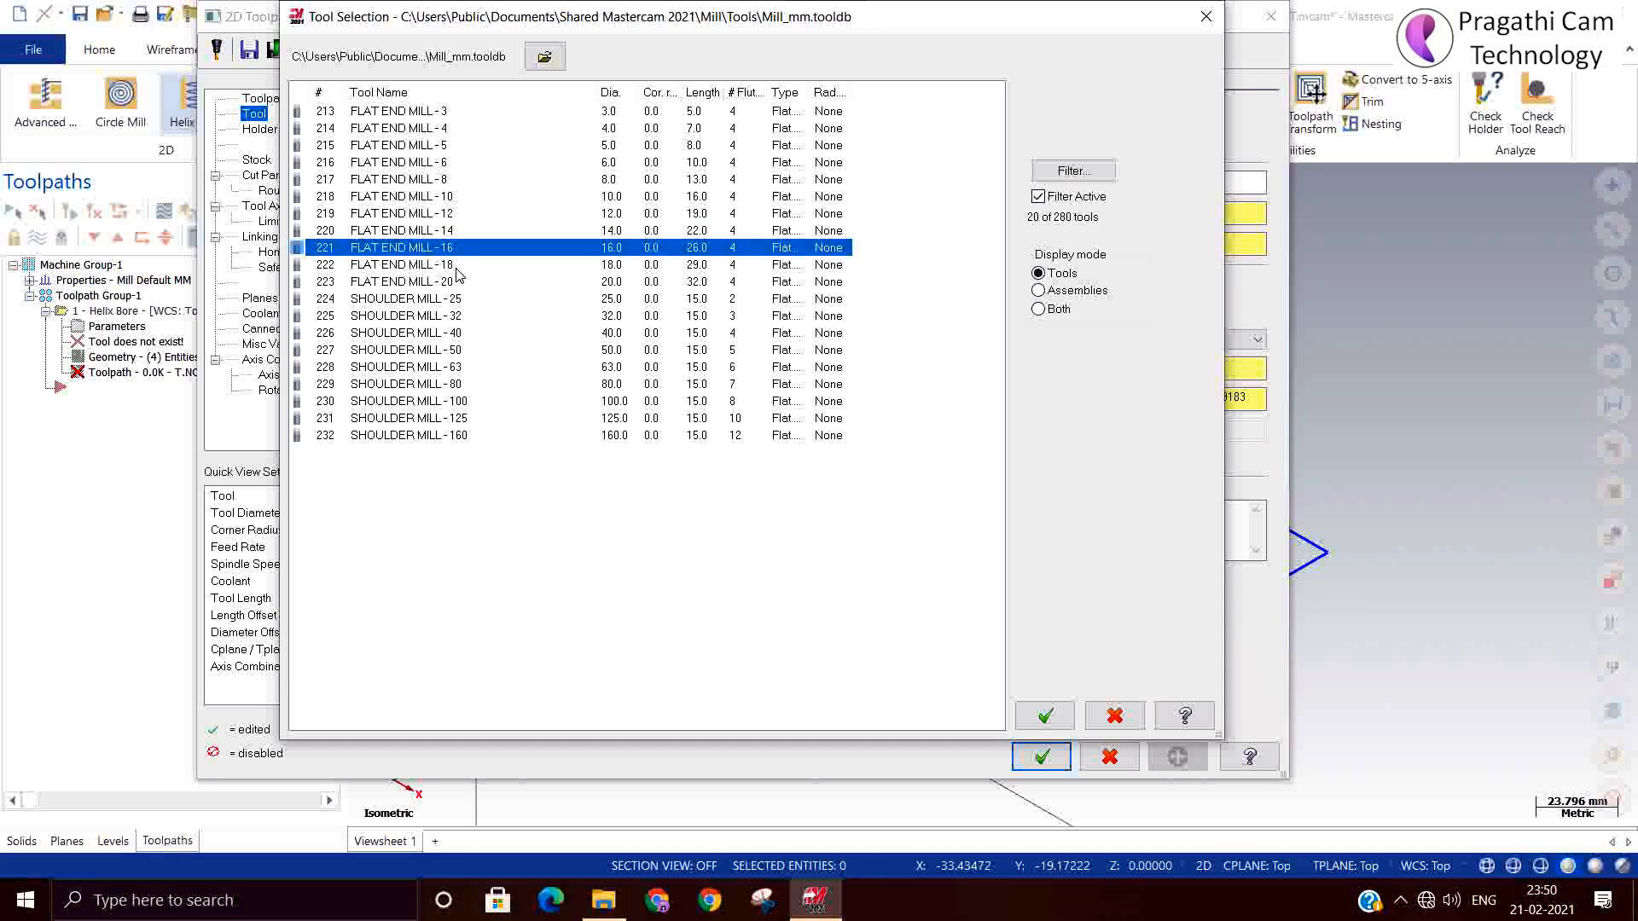
pyautogui.click(424, 220)
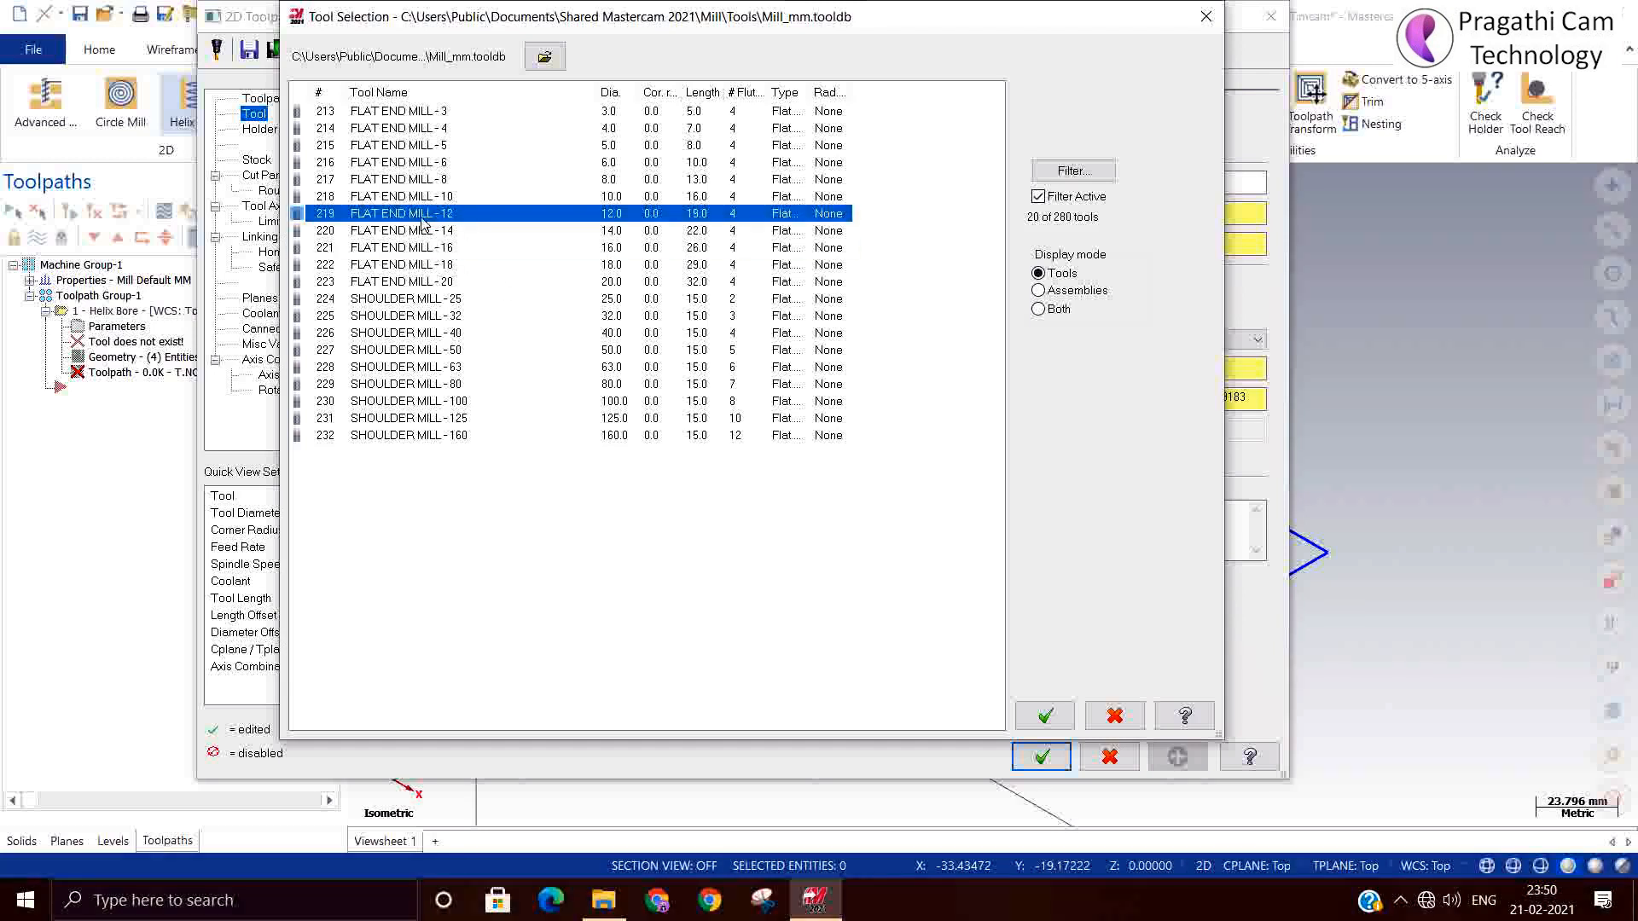
pyautogui.click(1045, 716)
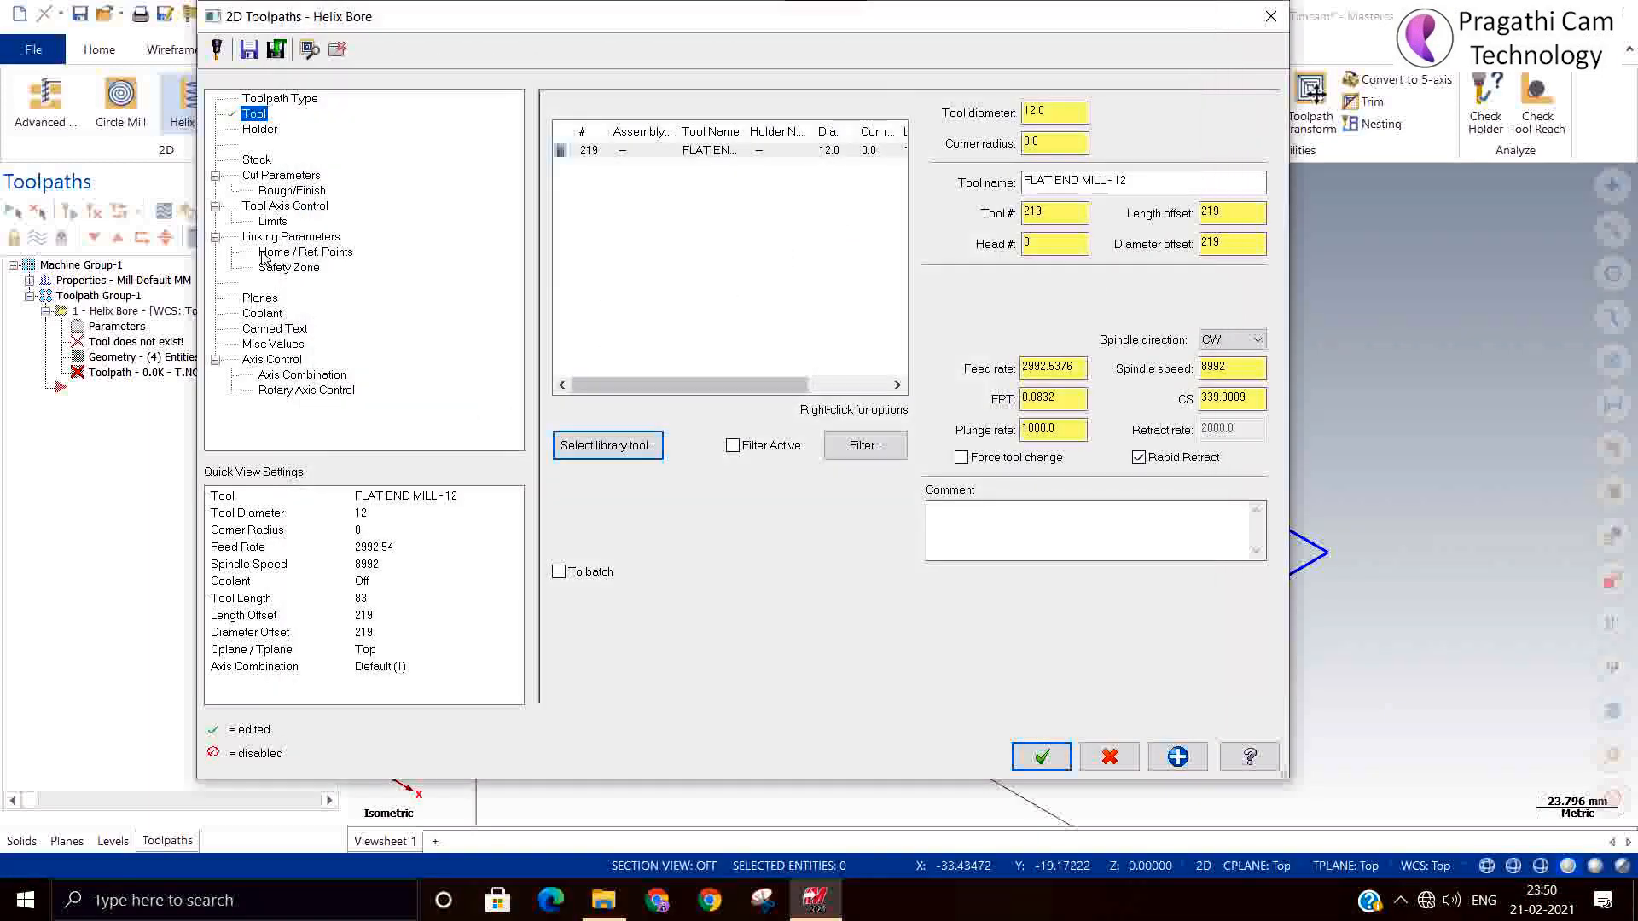
# Step: Set the stock to leave on walls and floors to 0 in the cut parameters
pyautogui.click(257, 161)
pyautogui.click(273, 177)
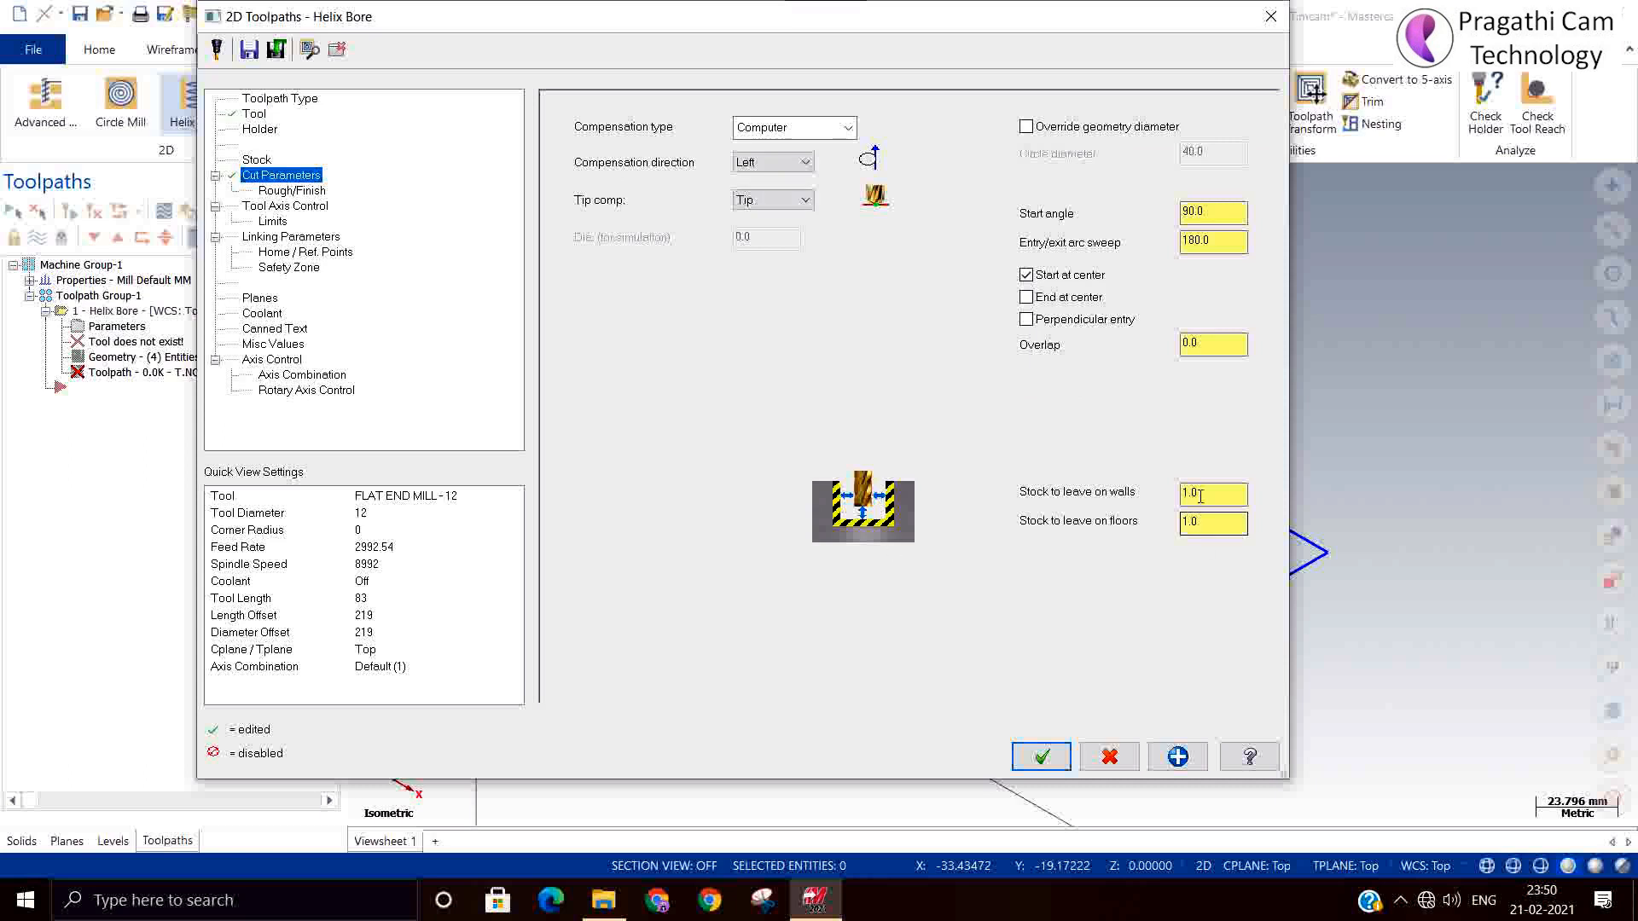
pyautogui.moveTo(1199, 497); pyautogui.dragTo(1004, 481)
pyautogui.write('0')
pyautogui.press('Tab')
pyautogui.write('0')
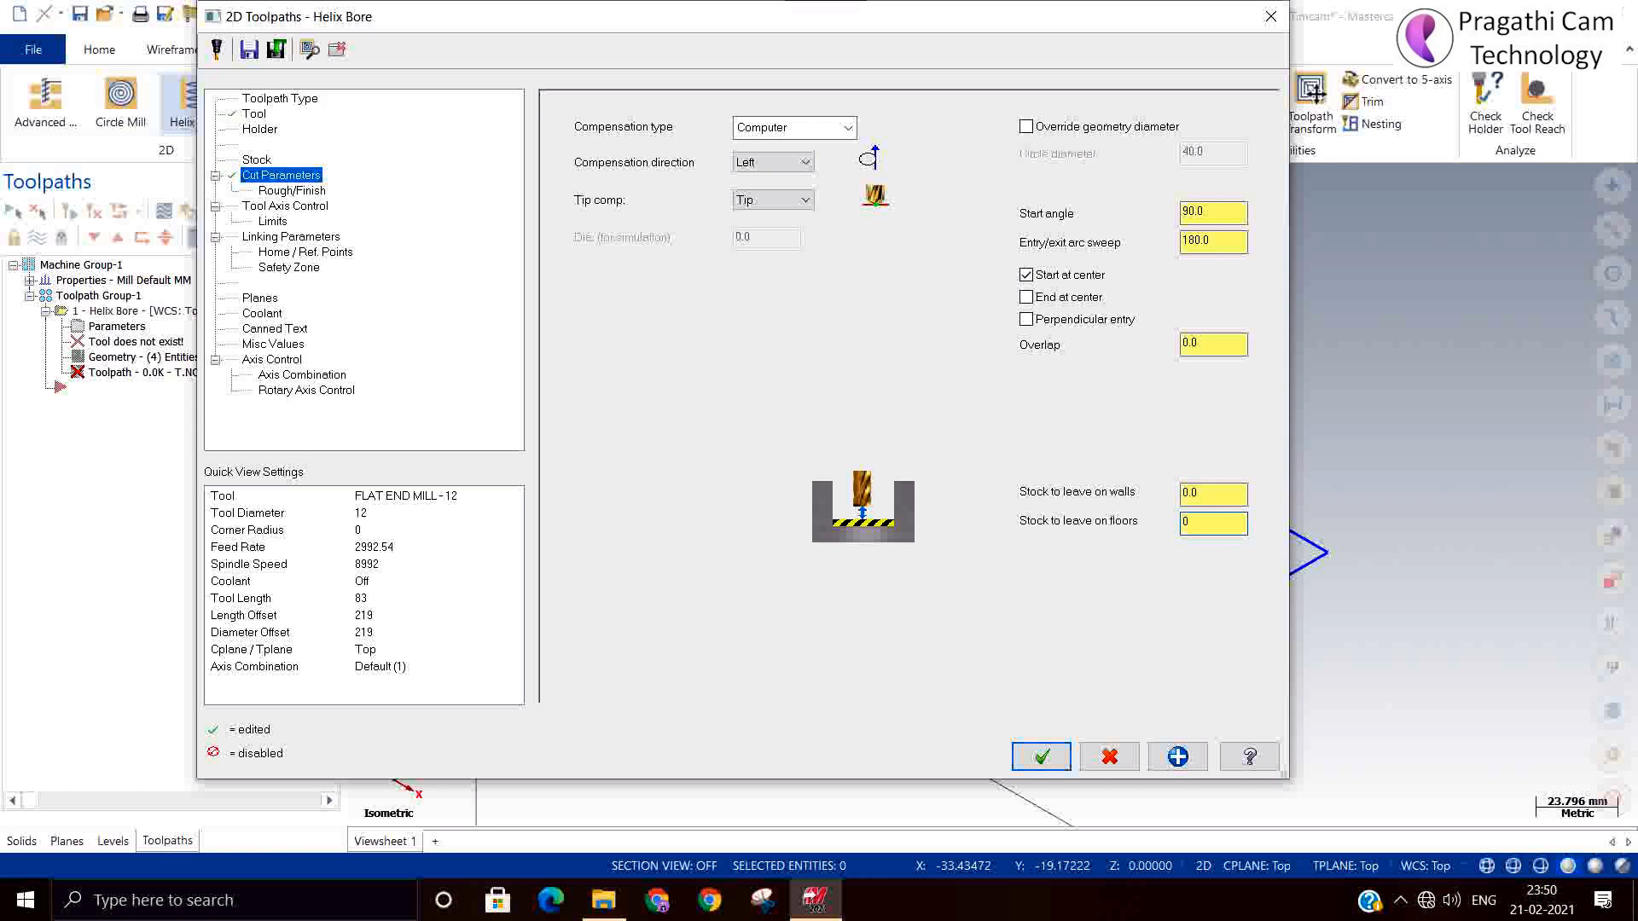
# Step: Enable the finish pass with a 0.25 mm finish pitch and generate the Helix Bore toolpath
pyautogui.click(292, 190)
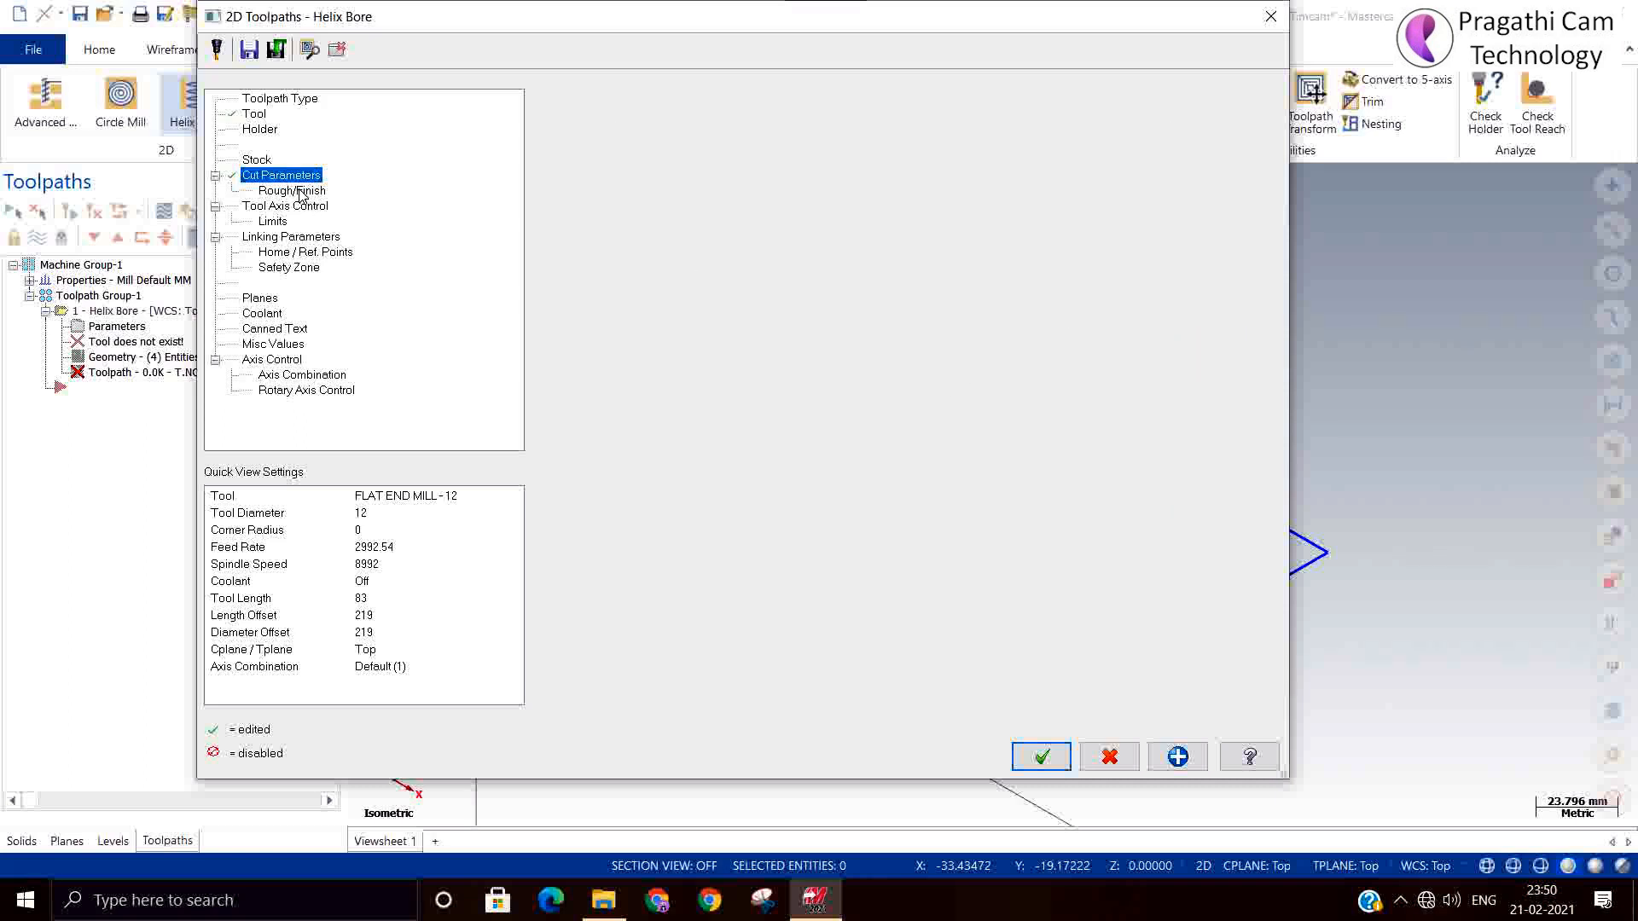
pyautogui.click(819, 149)
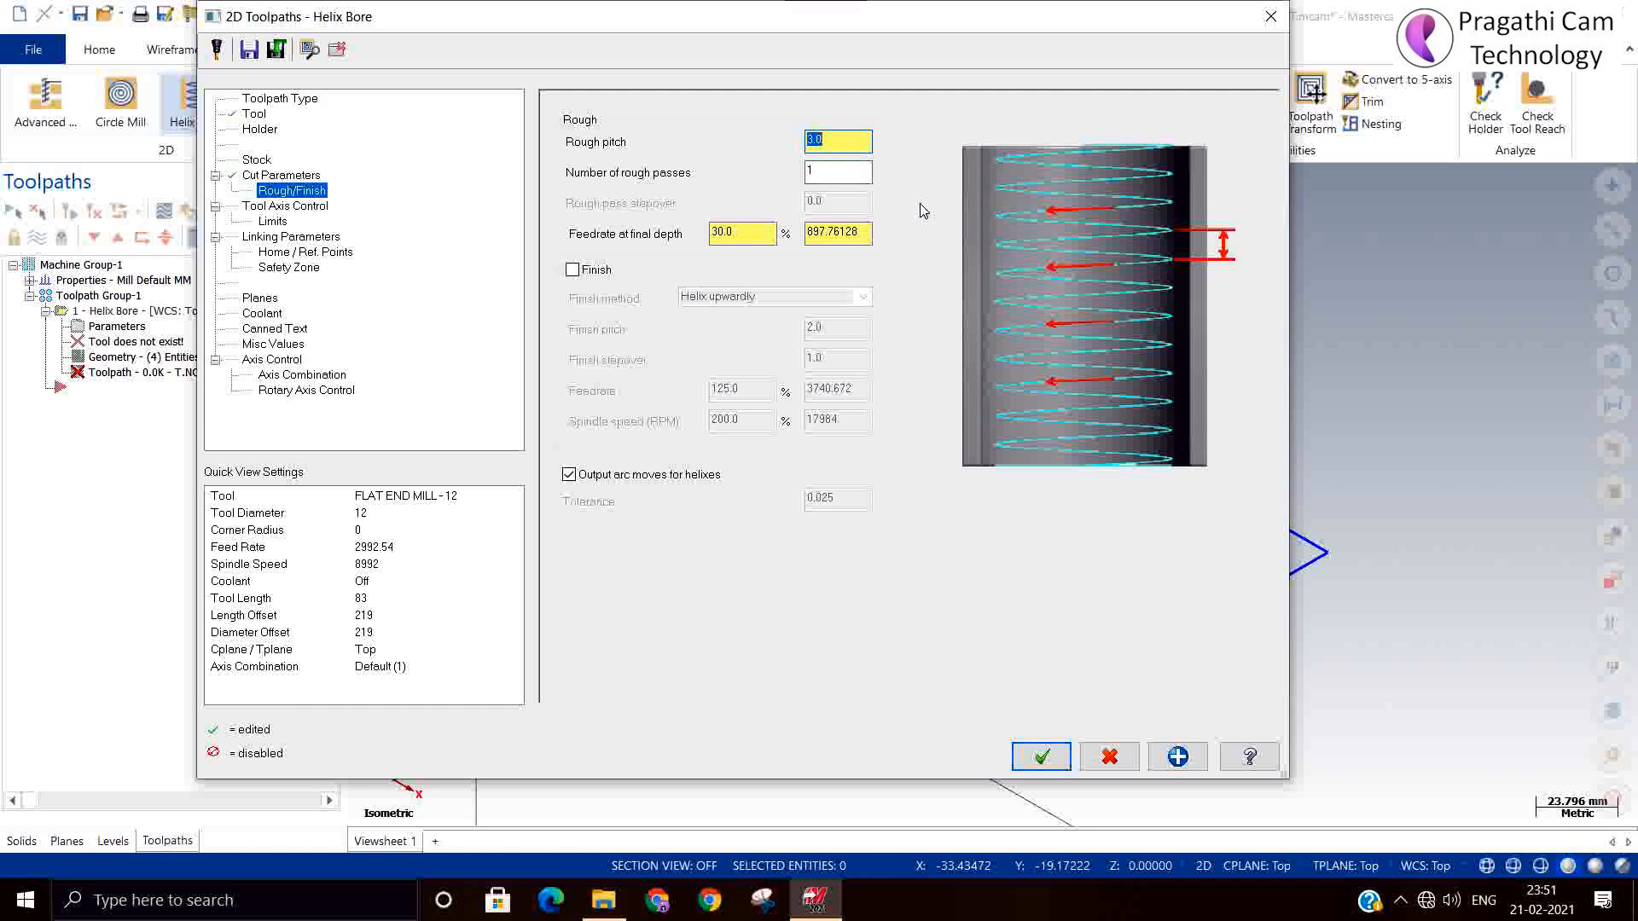
pyautogui.click(837, 142)
pyautogui.click(832, 175)
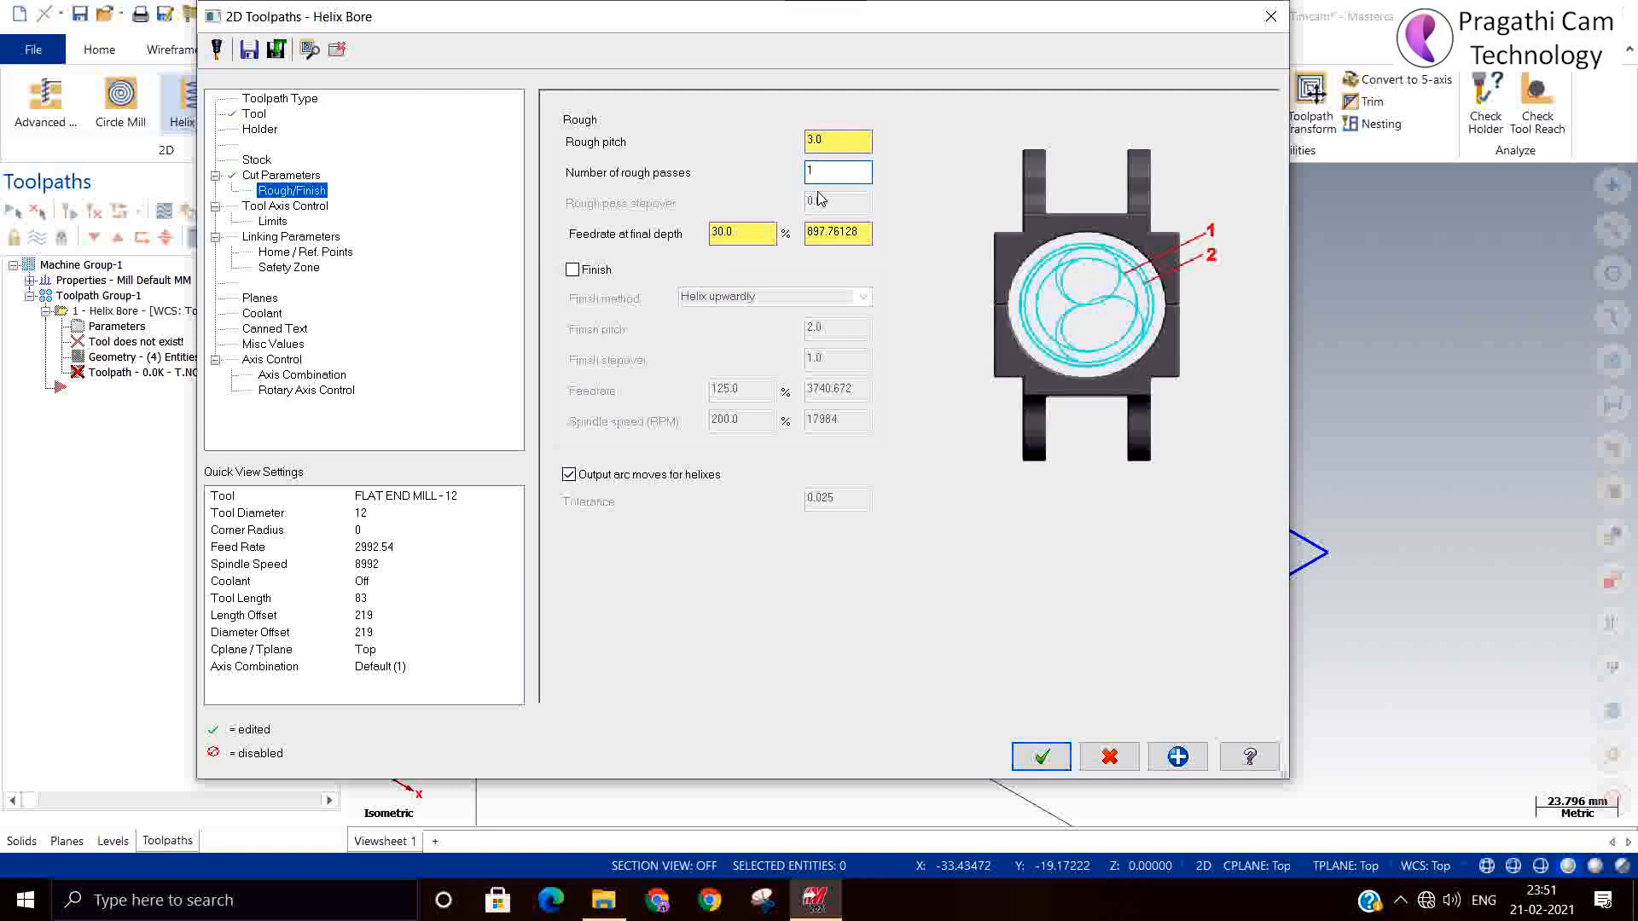
pyautogui.click(572, 270)
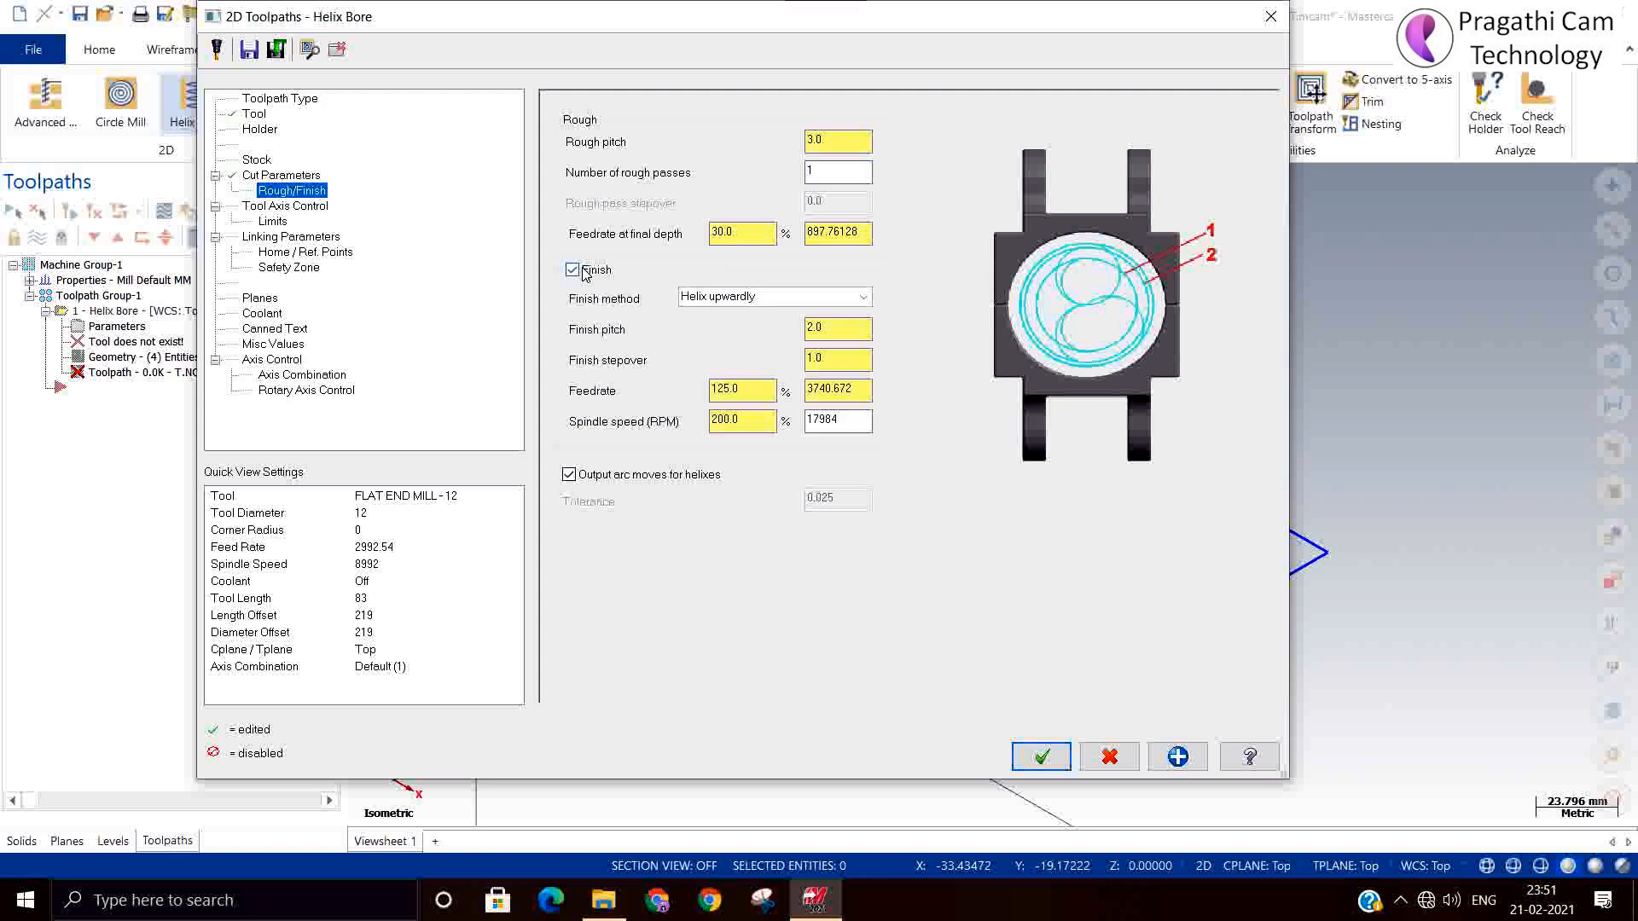
pyautogui.click(841, 324)
pyautogui.moveTo(841, 325); pyautogui.dragTo(687, 323)
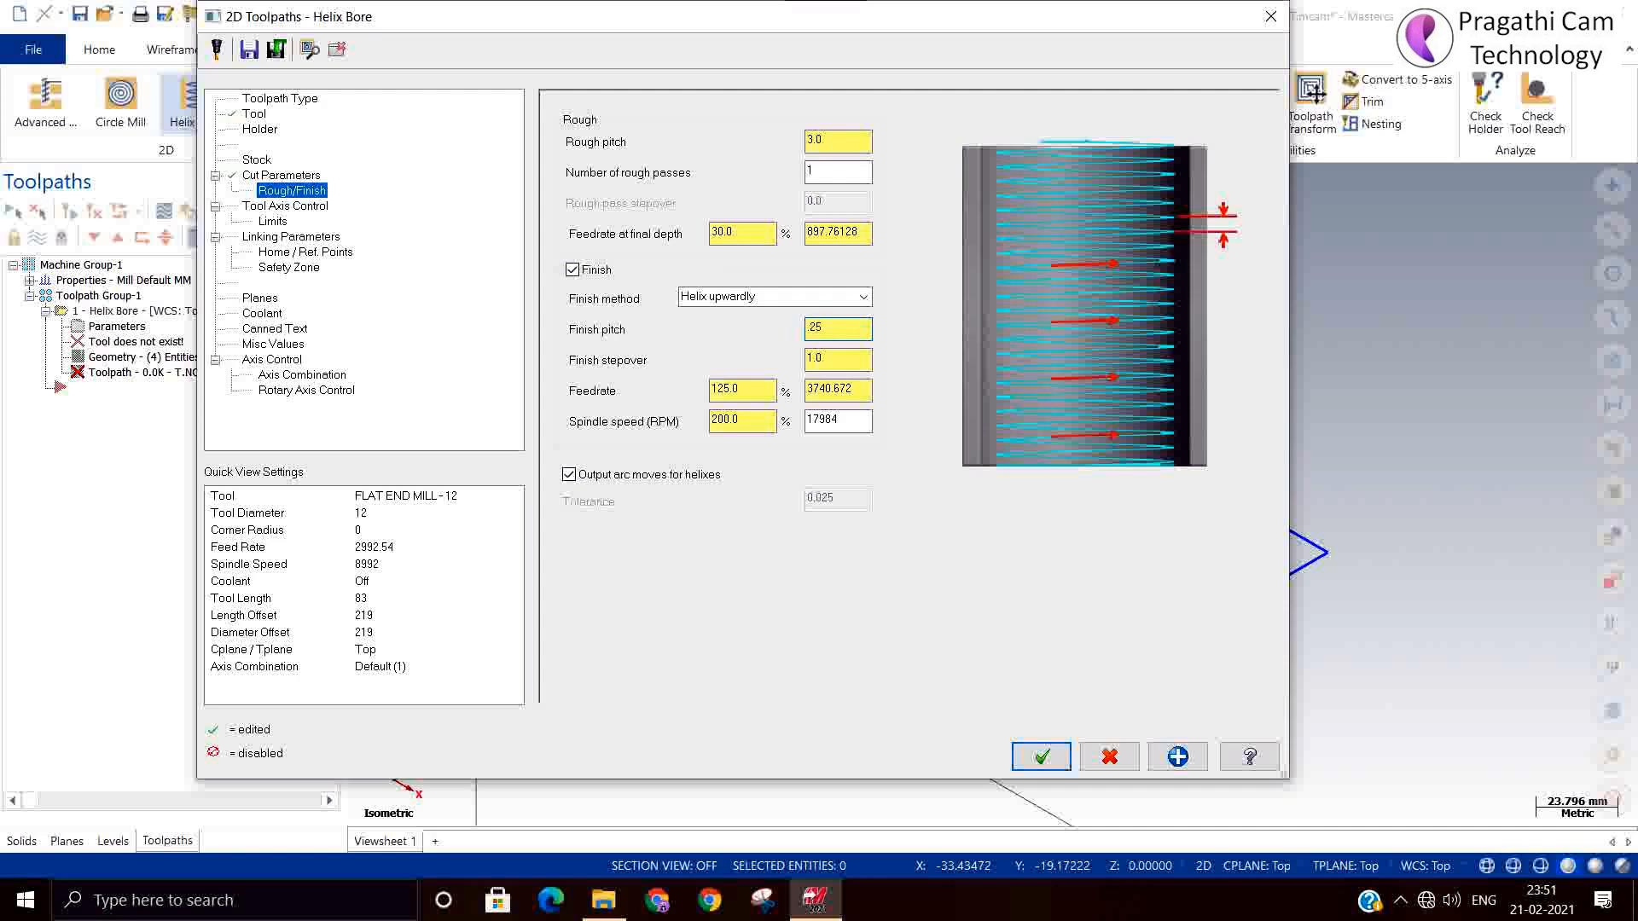
pyautogui.click(841, 360)
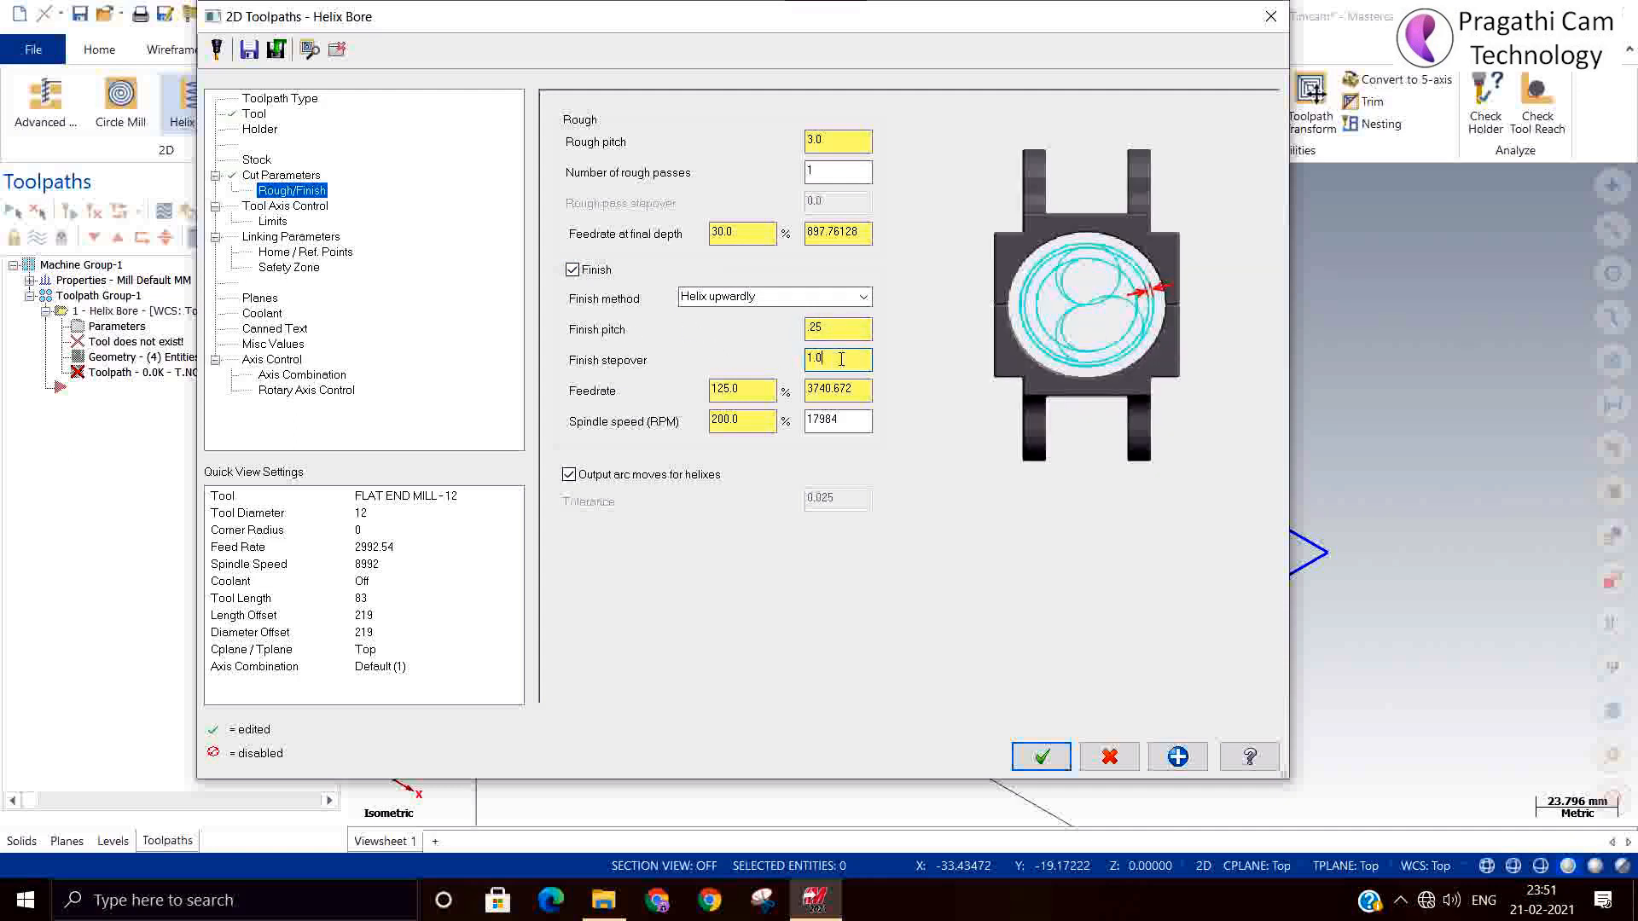
pyautogui.moveTo(841, 359); pyautogui.dragTo(793, 365)
pyautogui.click(314, 208)
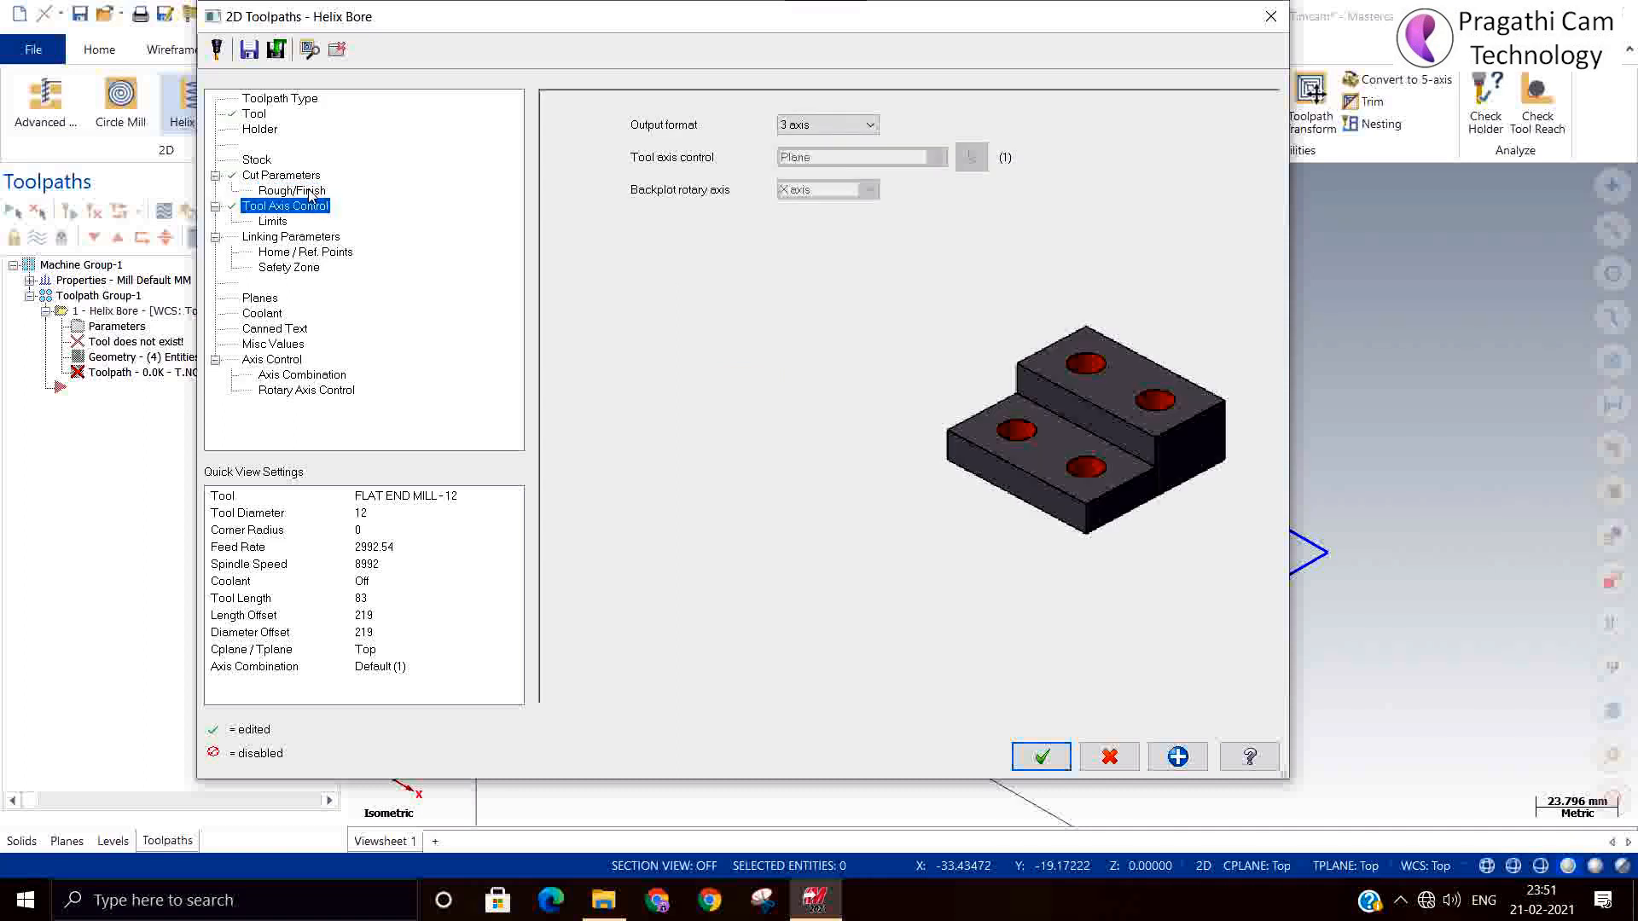
pyautogui.click(312, 193)
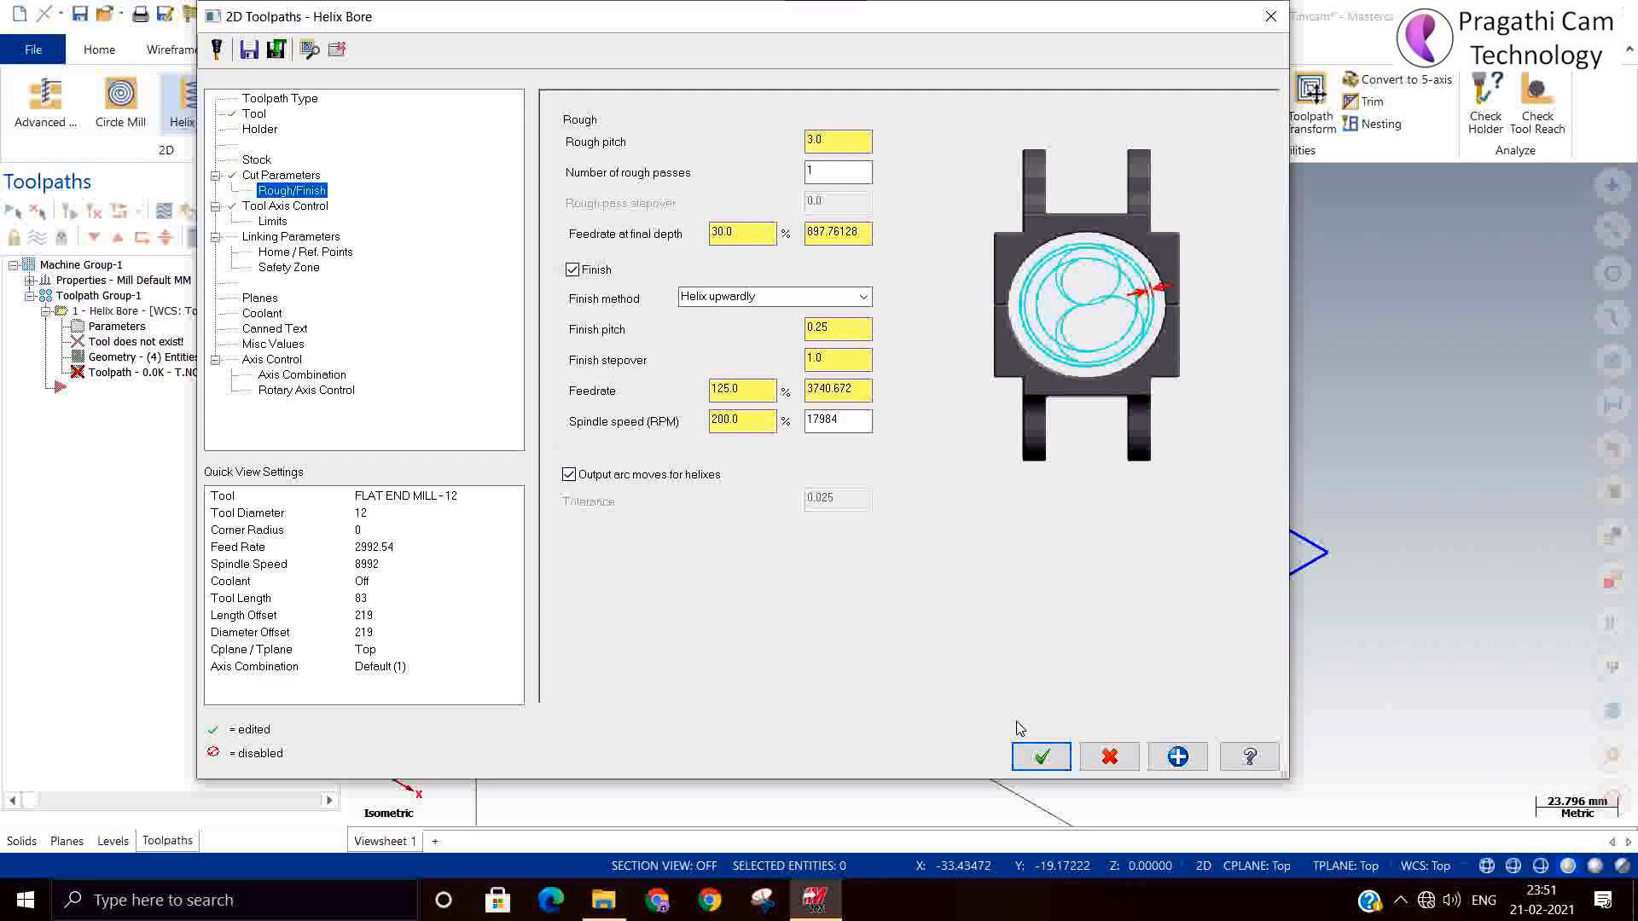
pyautogui.click(1040, 757)
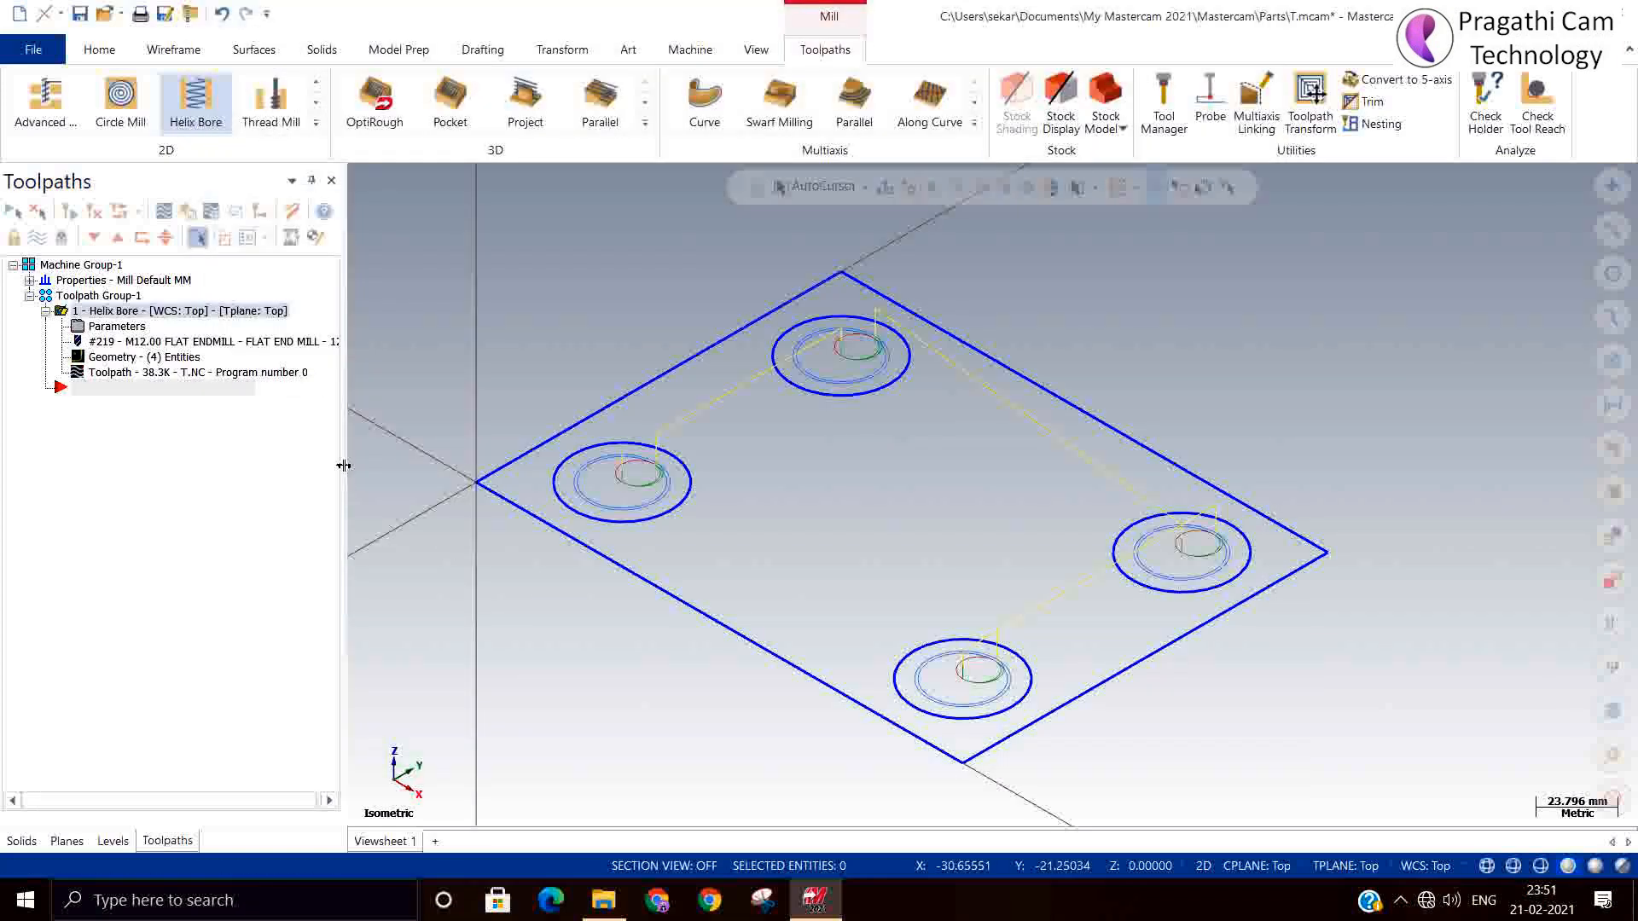
# Step: Set the Helix Bore depth to -25 mm absolute, regenerate the toolpath and inspect the helical passes in the holes
pyautogui.click(89, 328)
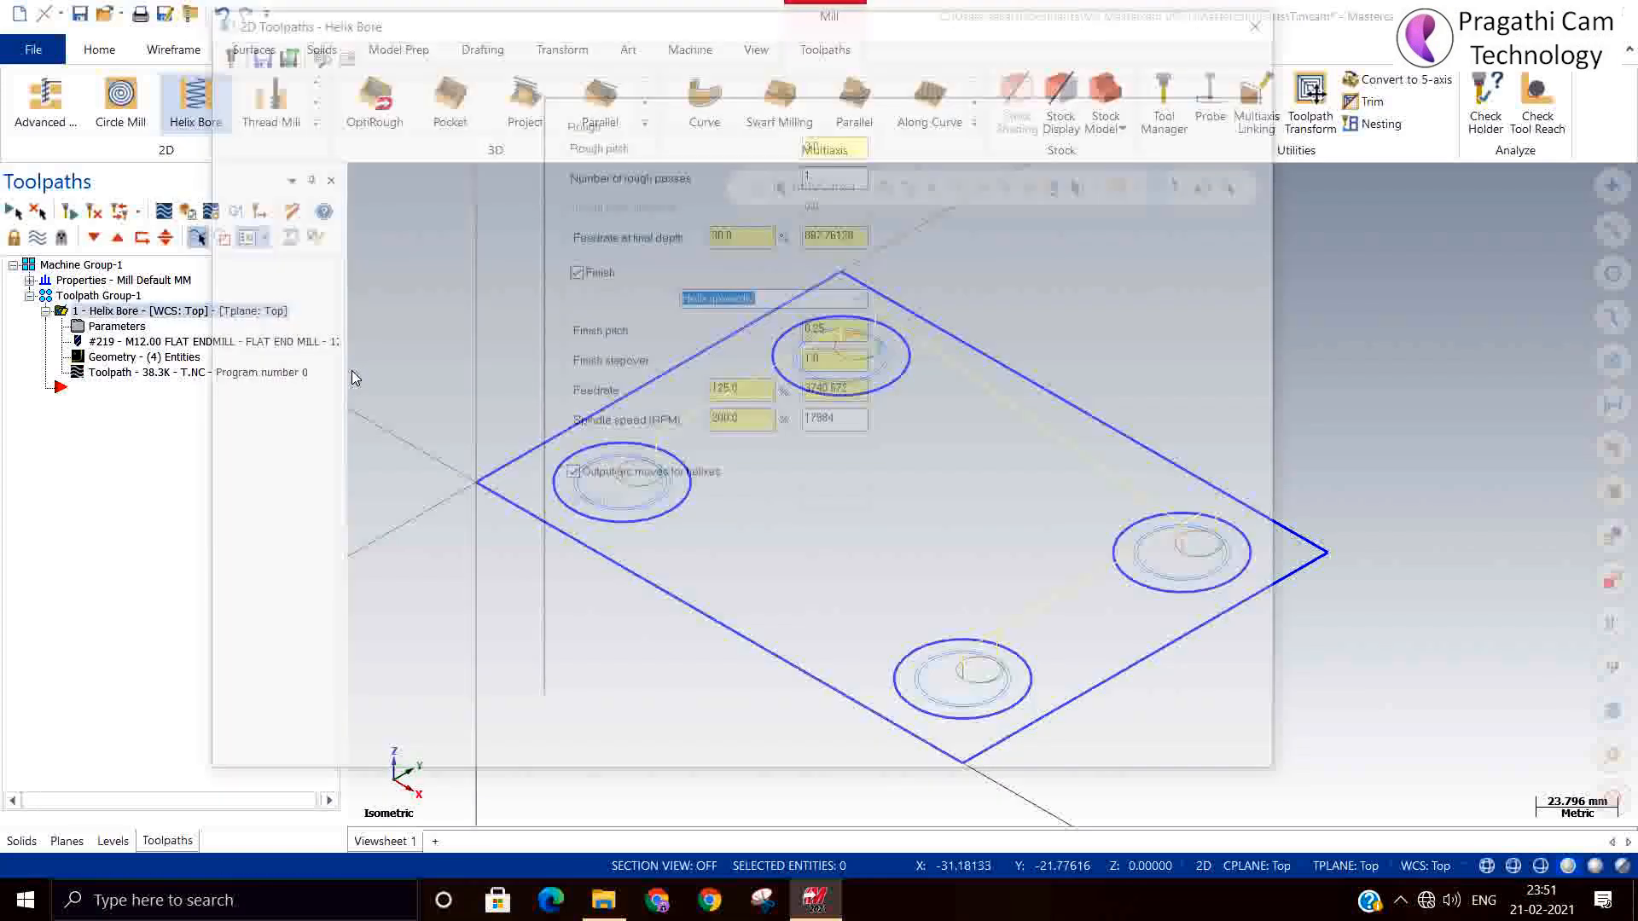
pyautogui.click(266, 238)
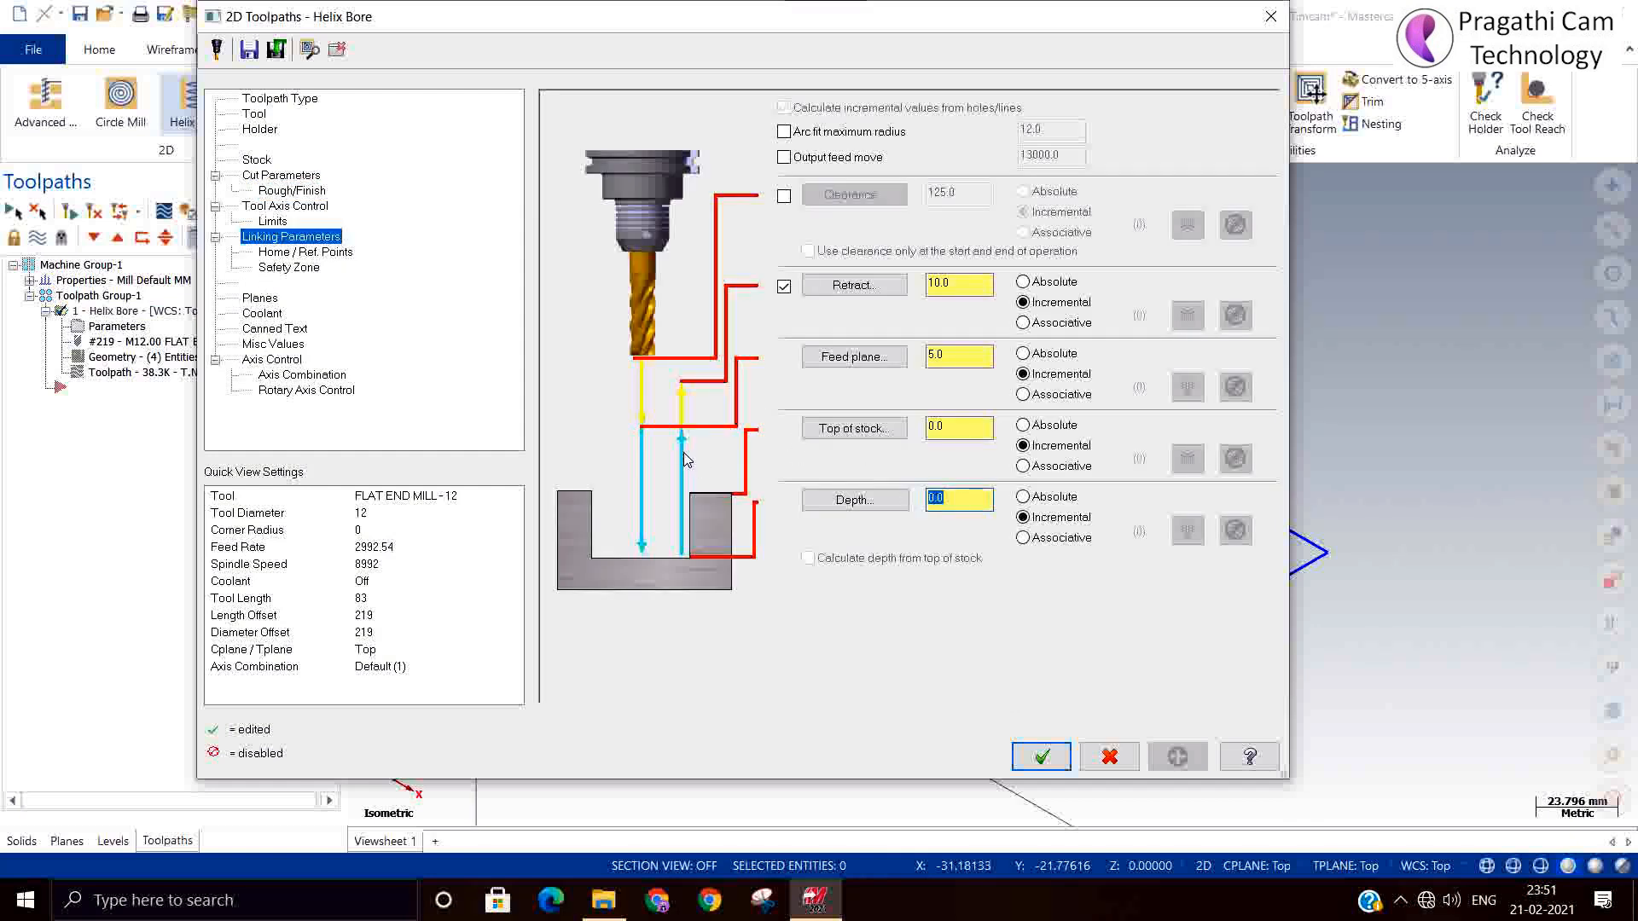
pyautogui.write('-25')
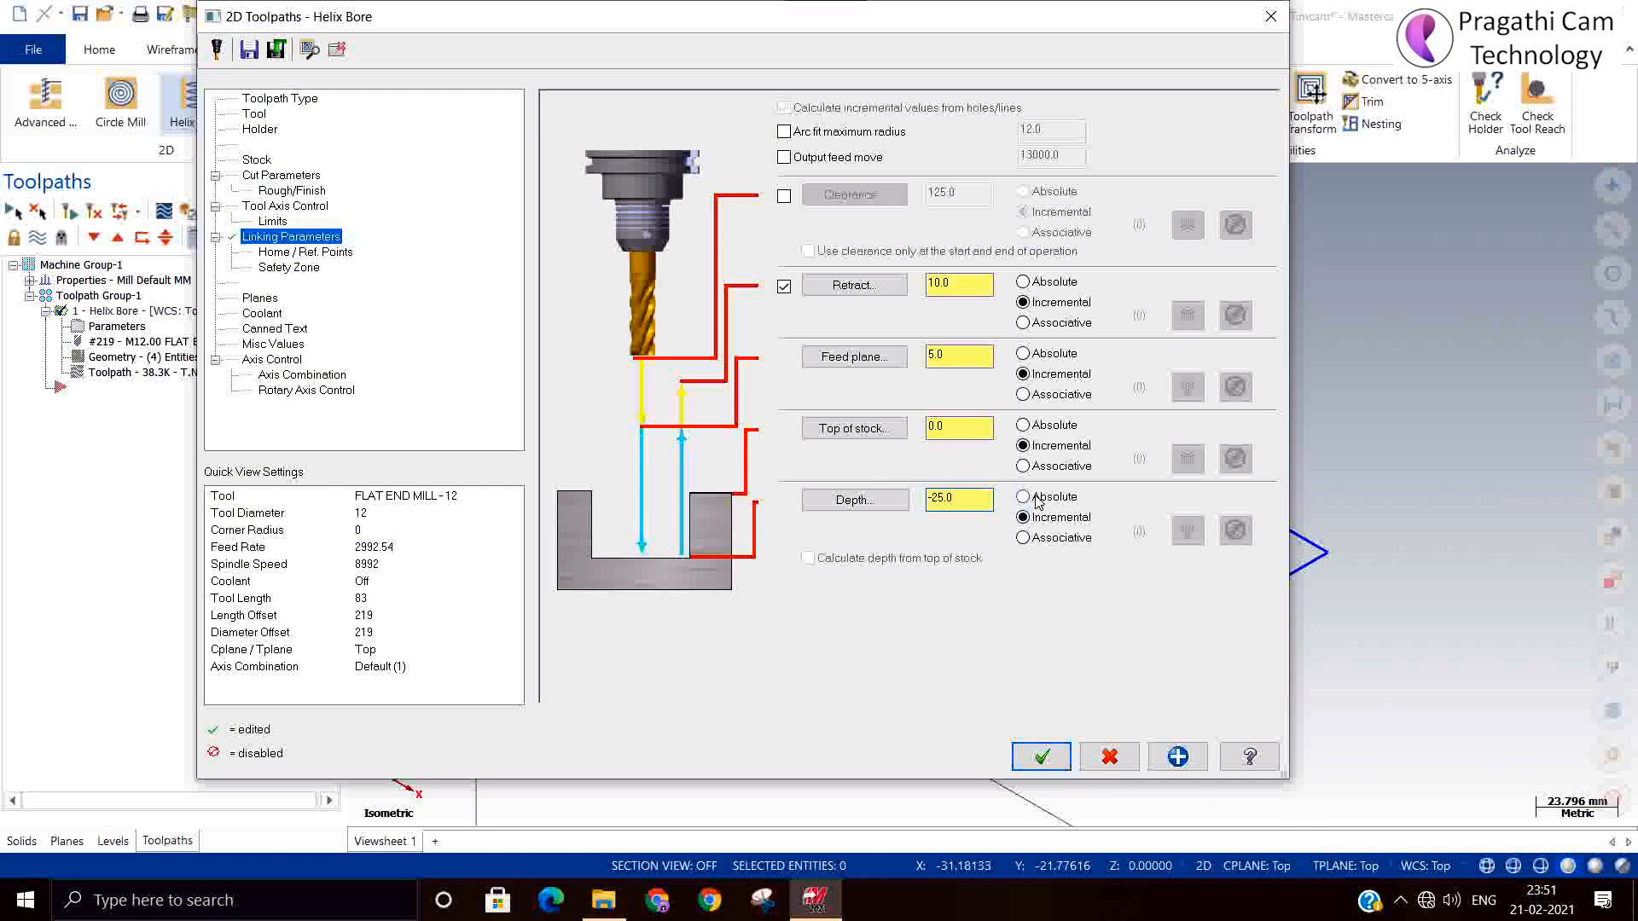
pyautogui.click(1036, 760)
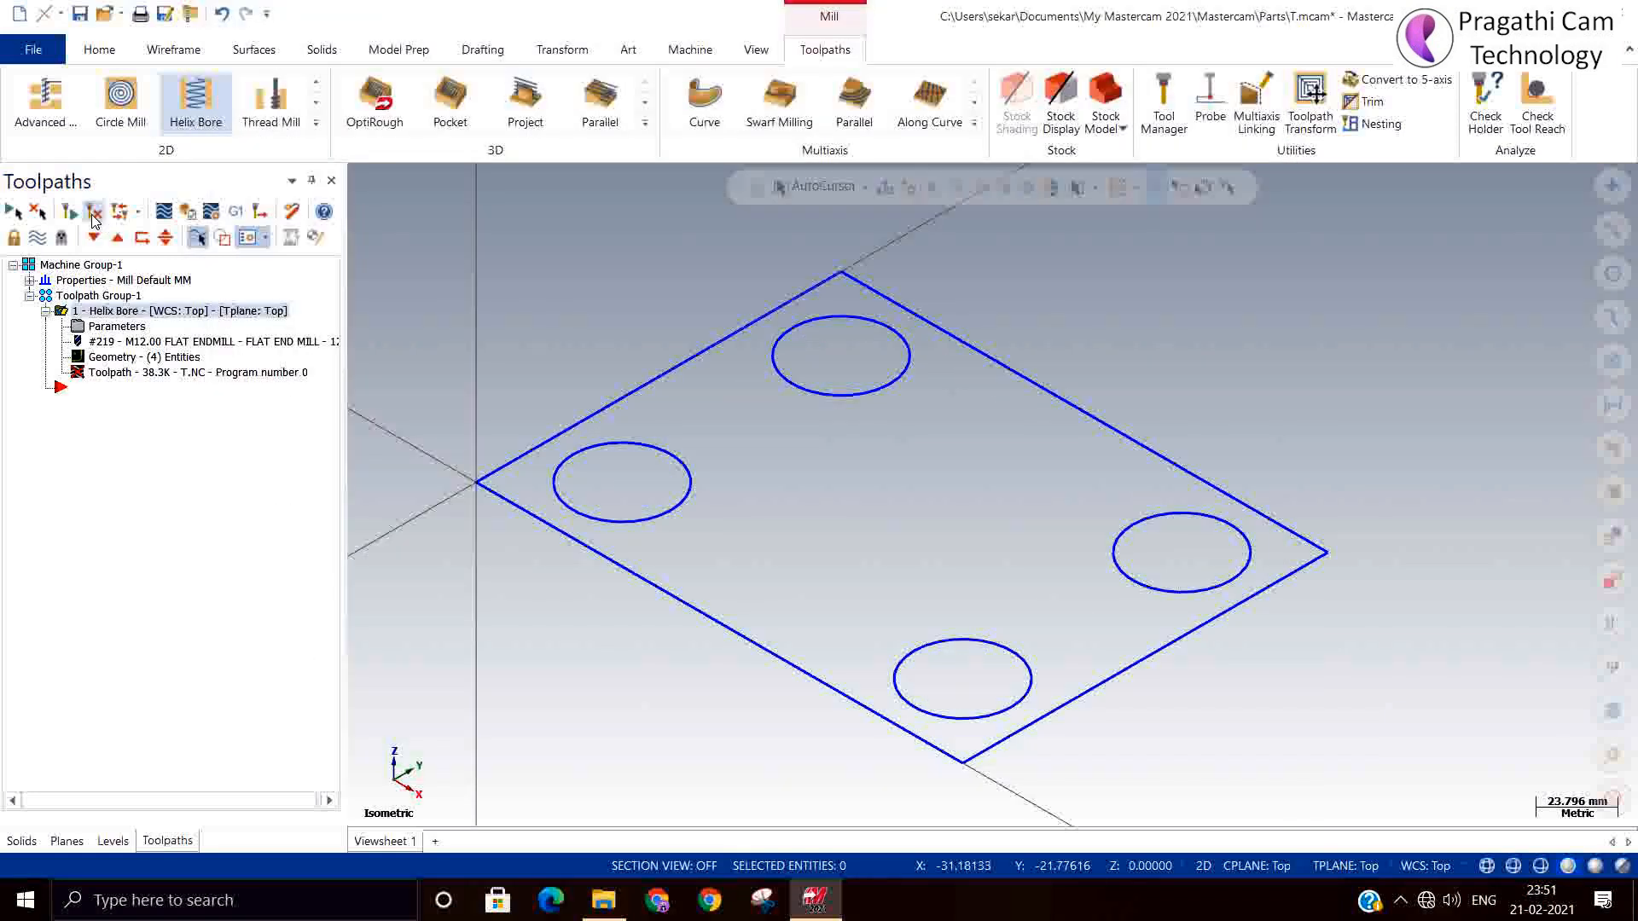
pyautogui.scroll(2, 573, 494)
pyautogui.scroll(5, 573, 494)
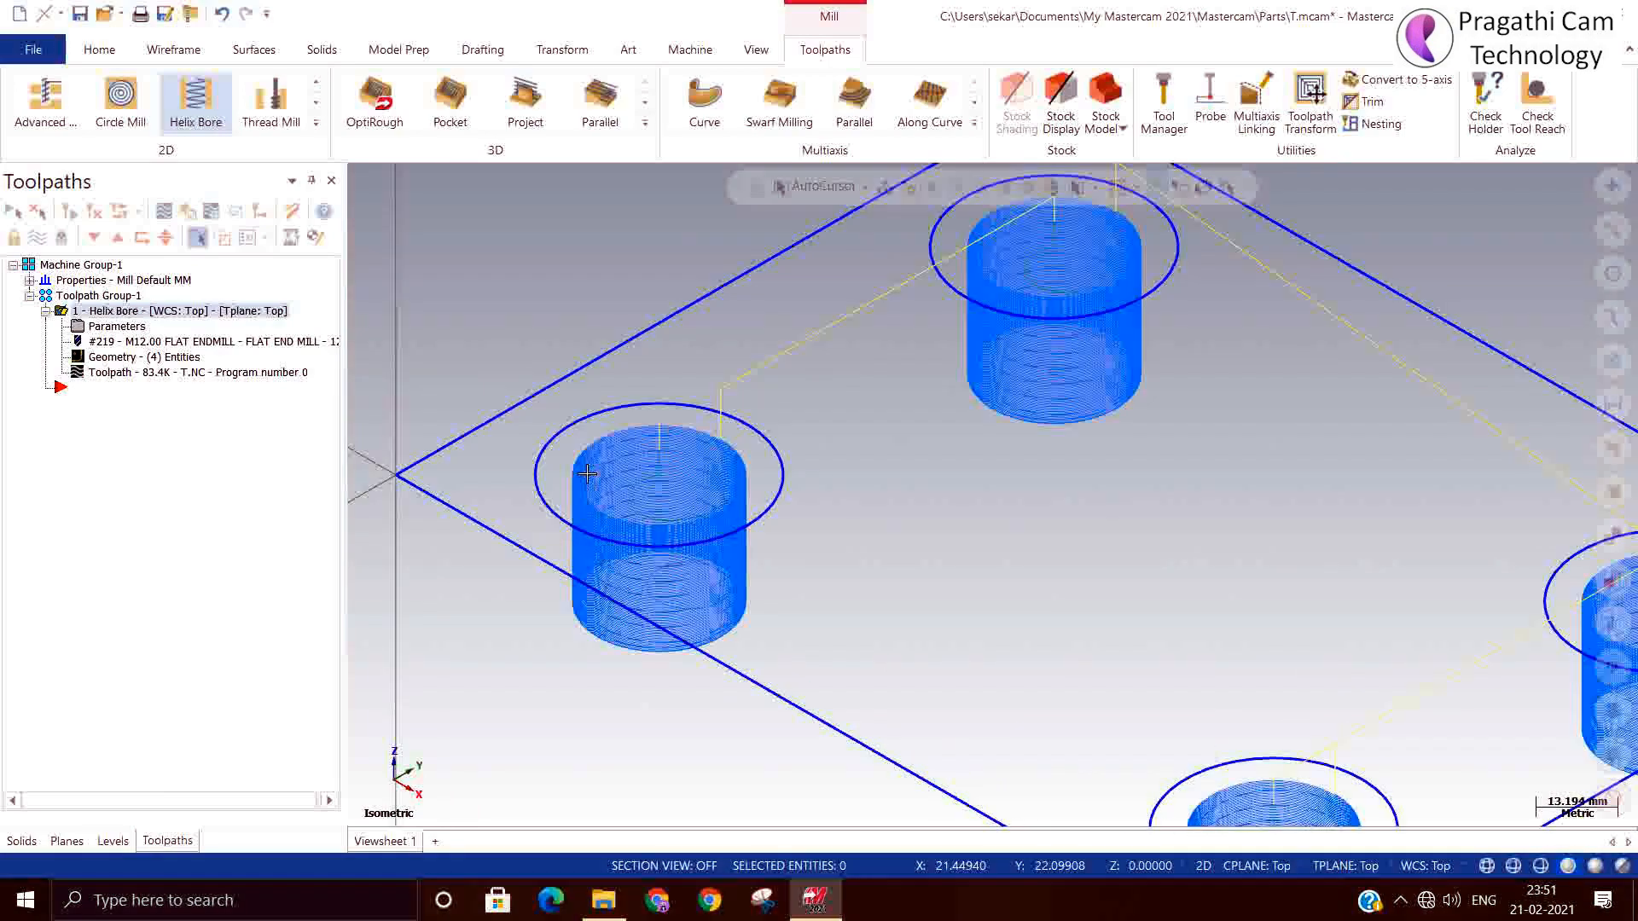
pyautogui.moveTo(916, 454); pyautogui.dragTo(921, 526, button='middle')
pyautogui.scroll(2, 836, 469)
pyautogui.moveTo(807, 460)
pyautogui.mouseDown(button='middle')
pyautogui.moveTo(789, 483)
pyautogui.moveTo(802, 458)
pyautogui.mouseUp(button='middle')
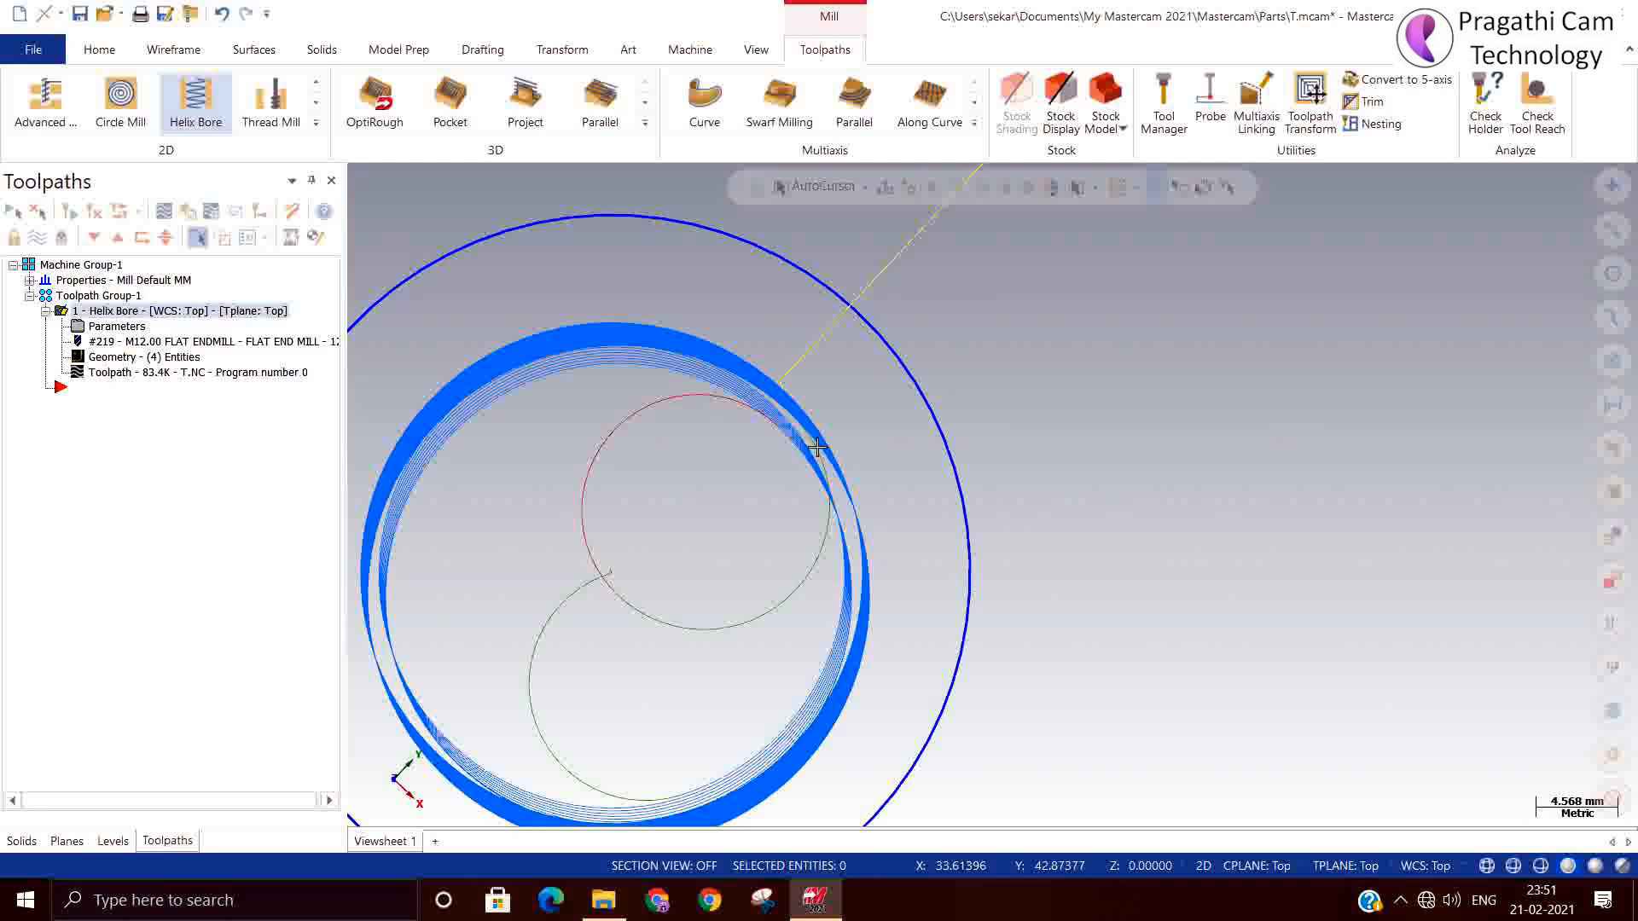
# Step: Set the finish stepover to 0.2 mm, regenerate the Helix Bore toolpath and review its rough and finish parameters
pyautogui.click(84, 326)
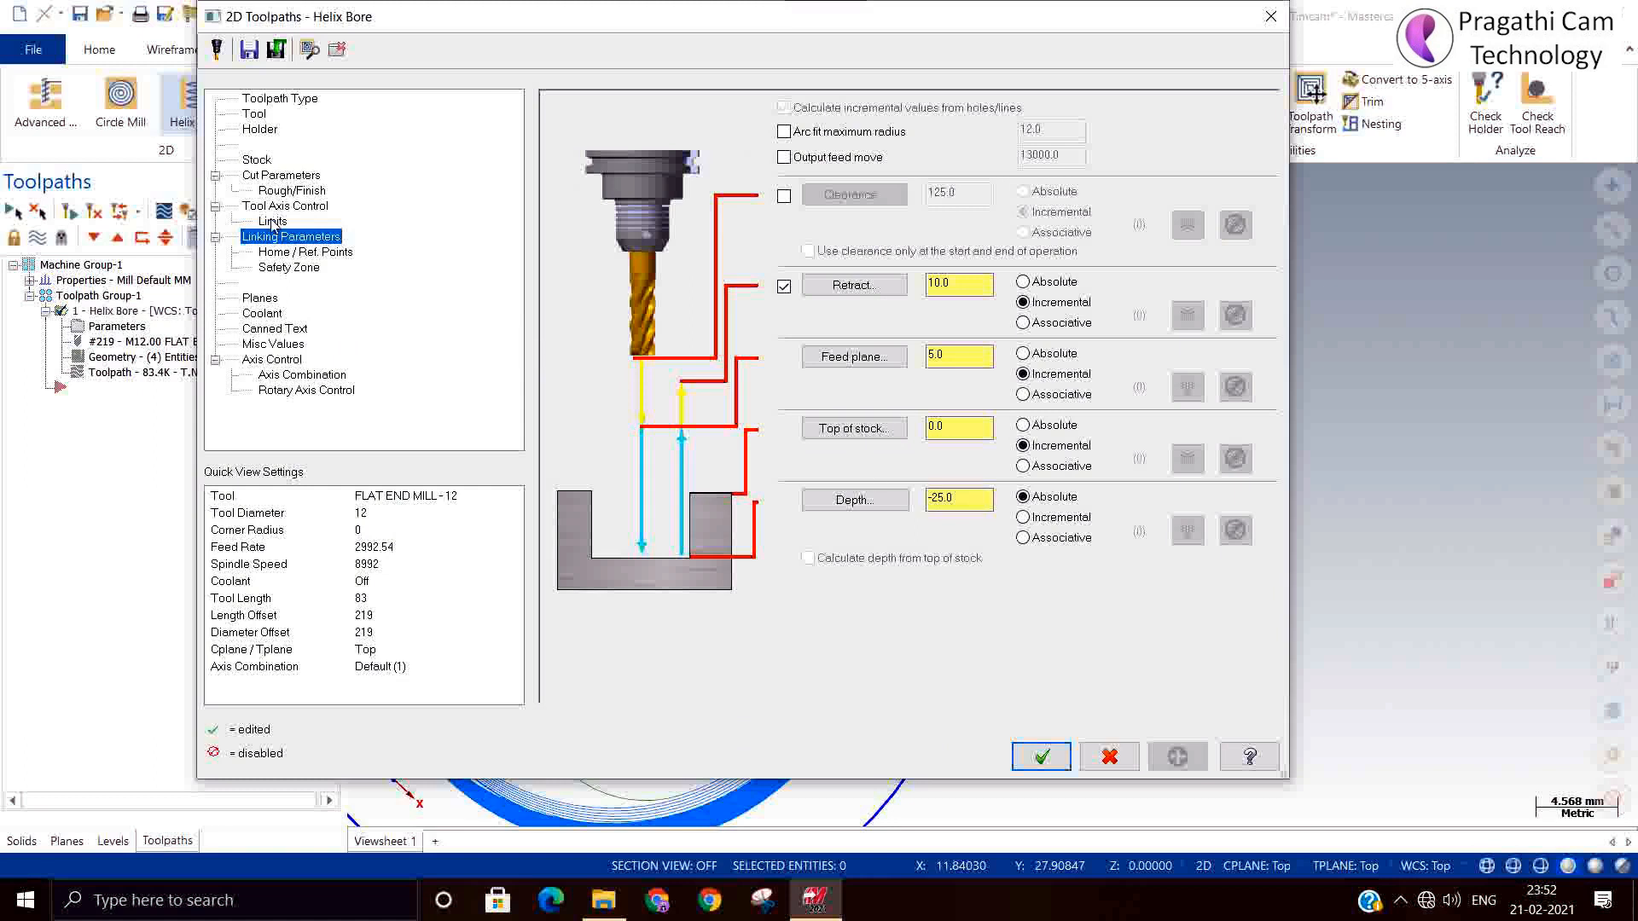
pyautogui.click(291, 190)
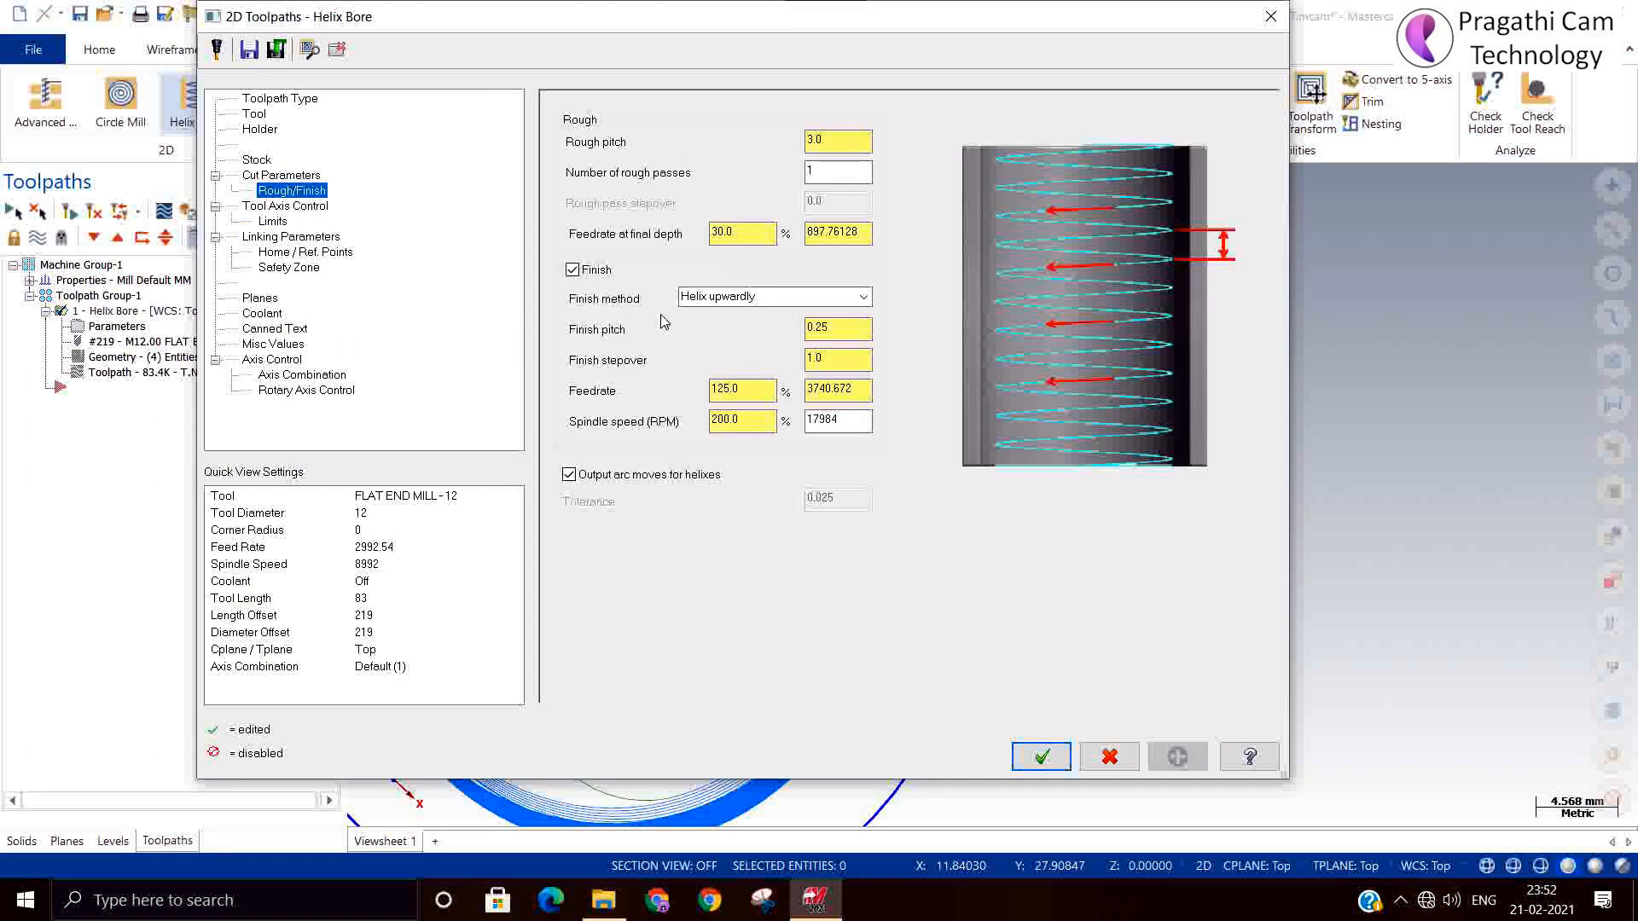
pyautogui.click(823, 358)
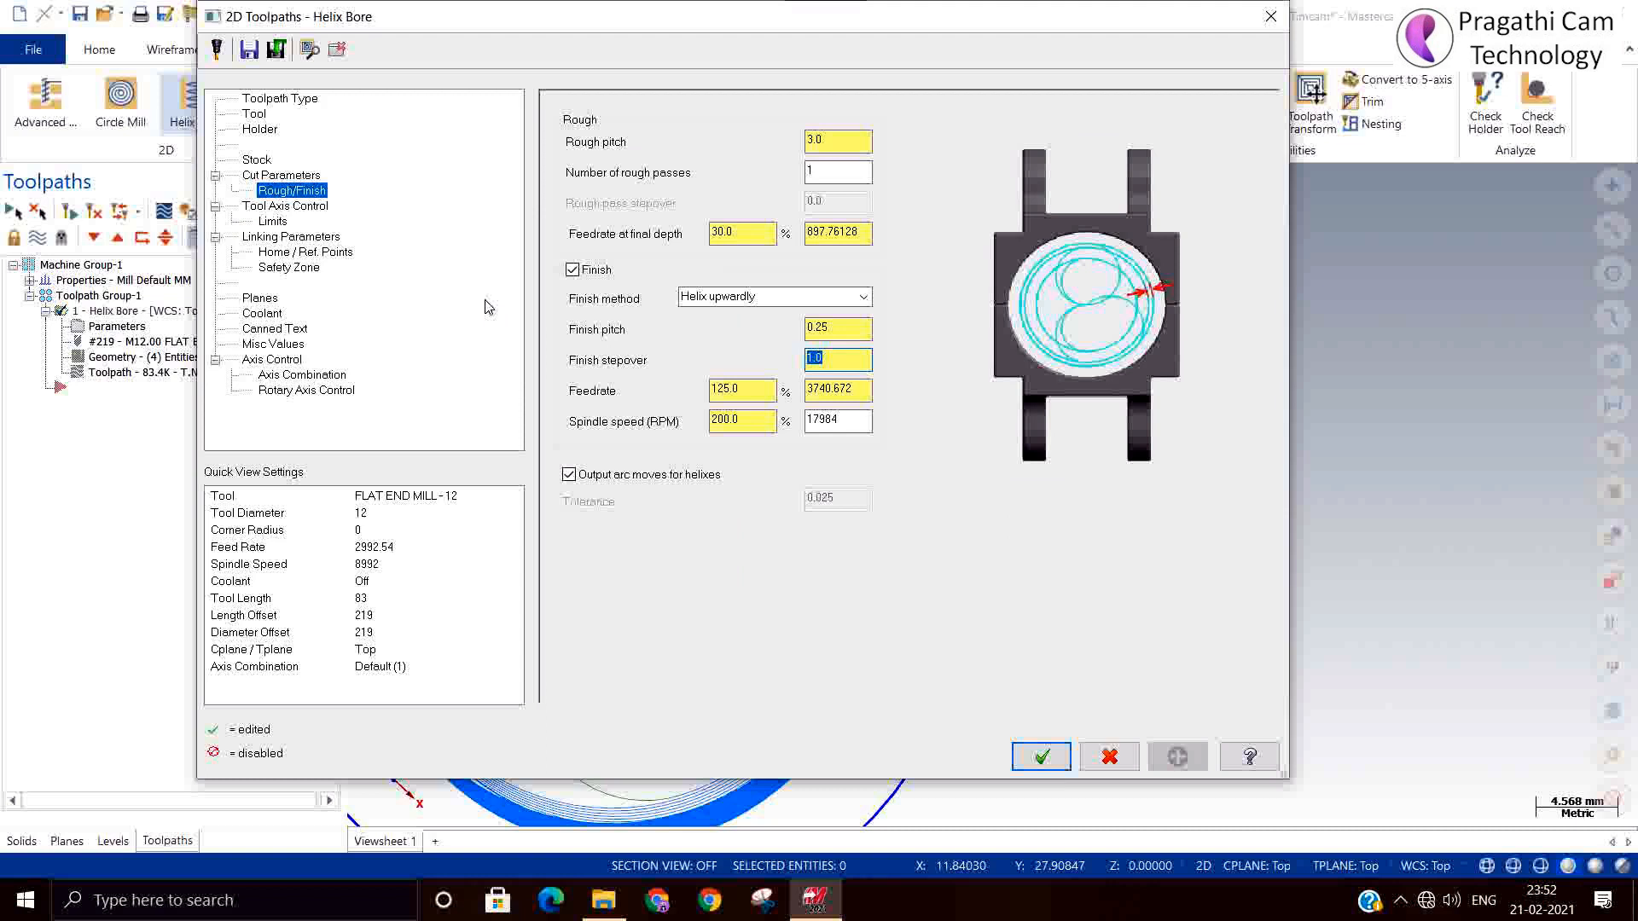
pyautogui.press('BackSpace')
pyautogui.click(1039, 756)
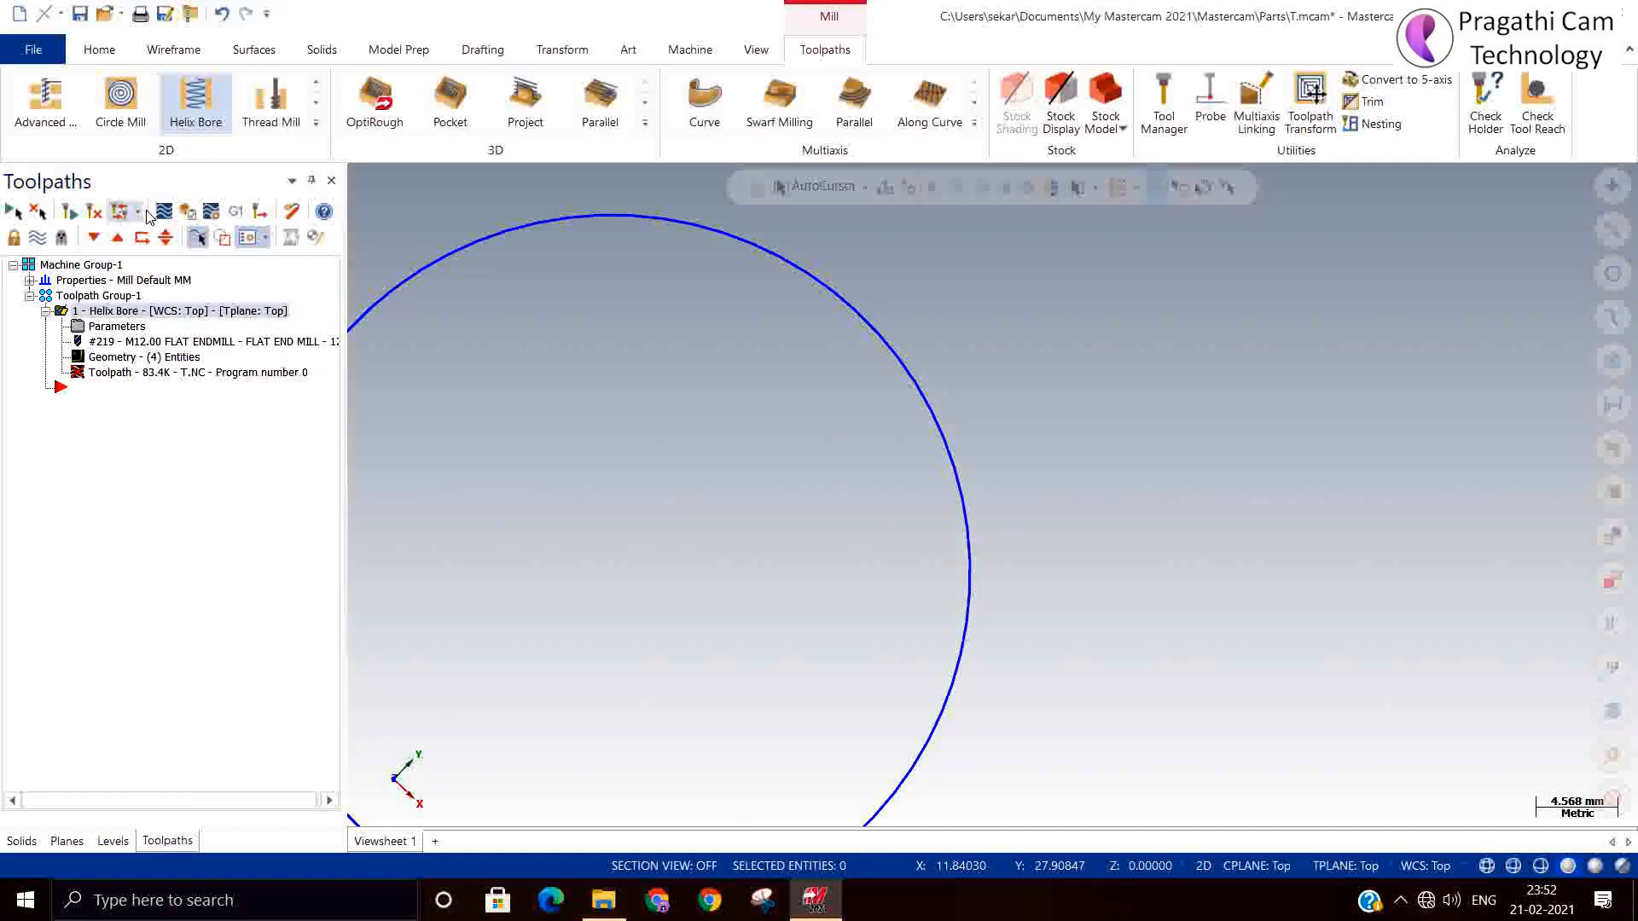
pyautogui.click(94, 211)
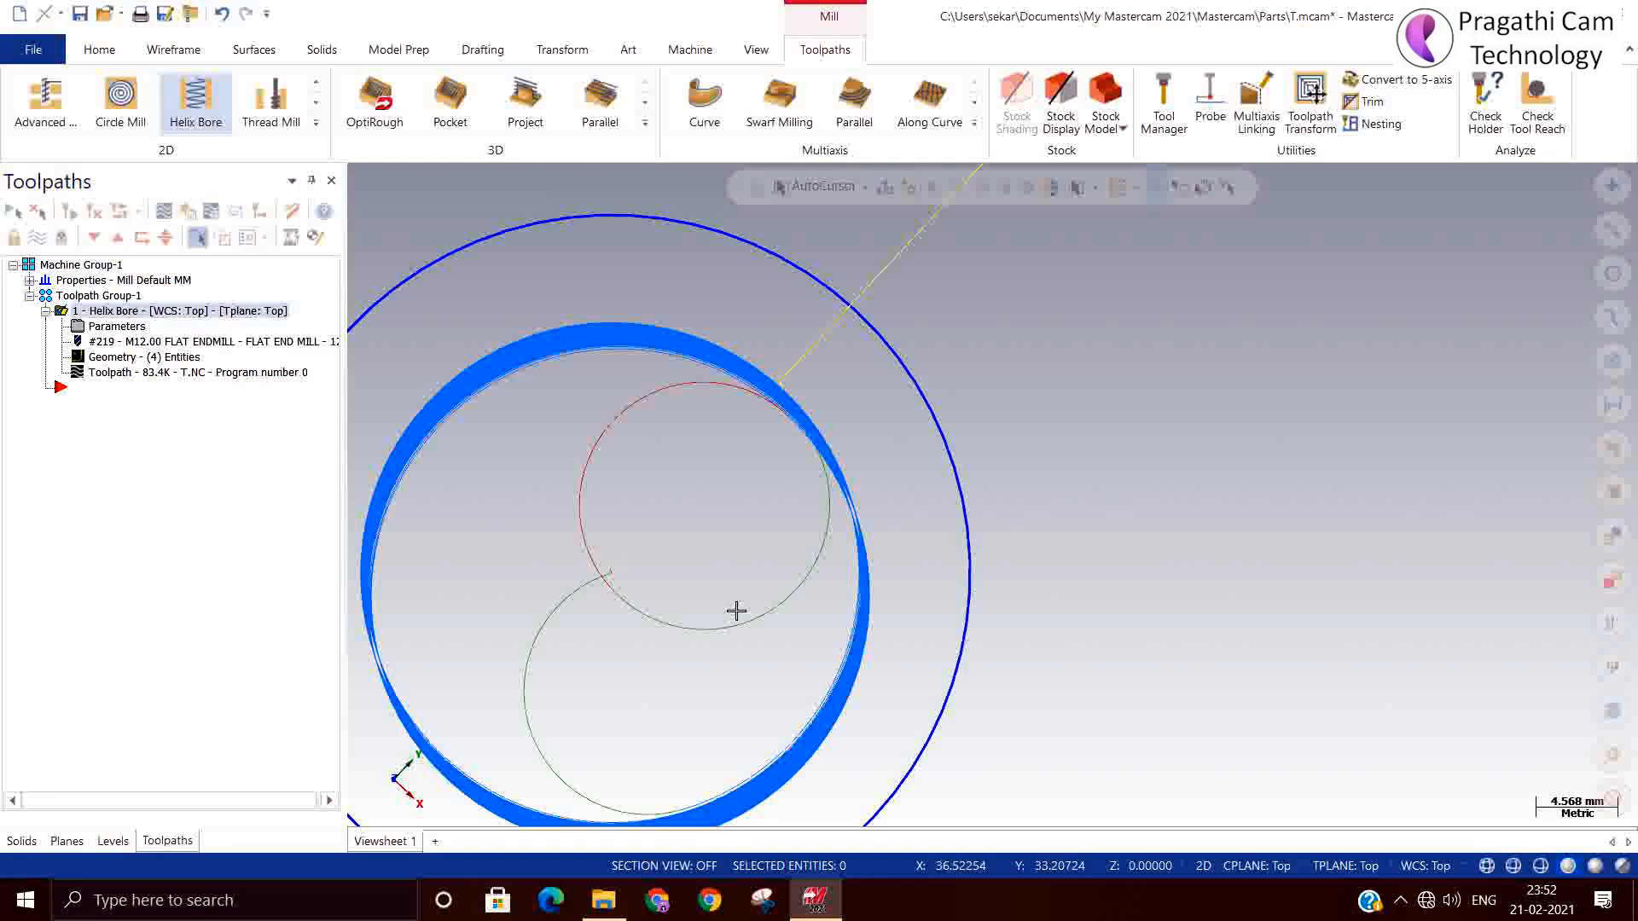
pyautogui.moveTo(735, 611); pyautogui.dragTo(674, 567, button='middle')
pyautogui.click(79, 327)
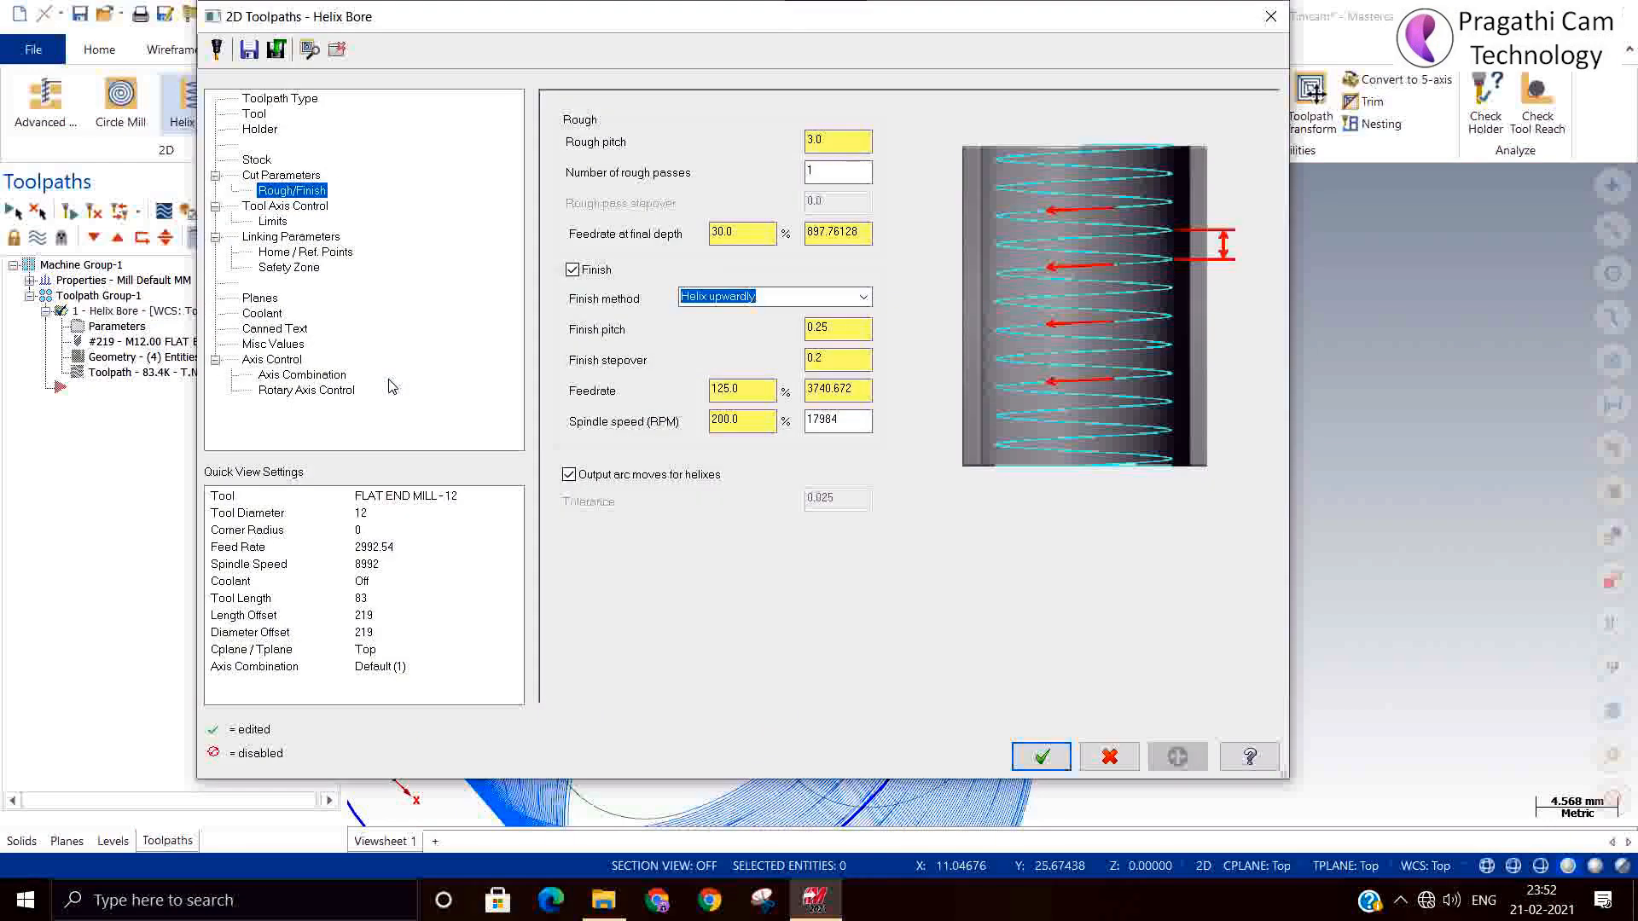
pyautogui.click(1036, 752)
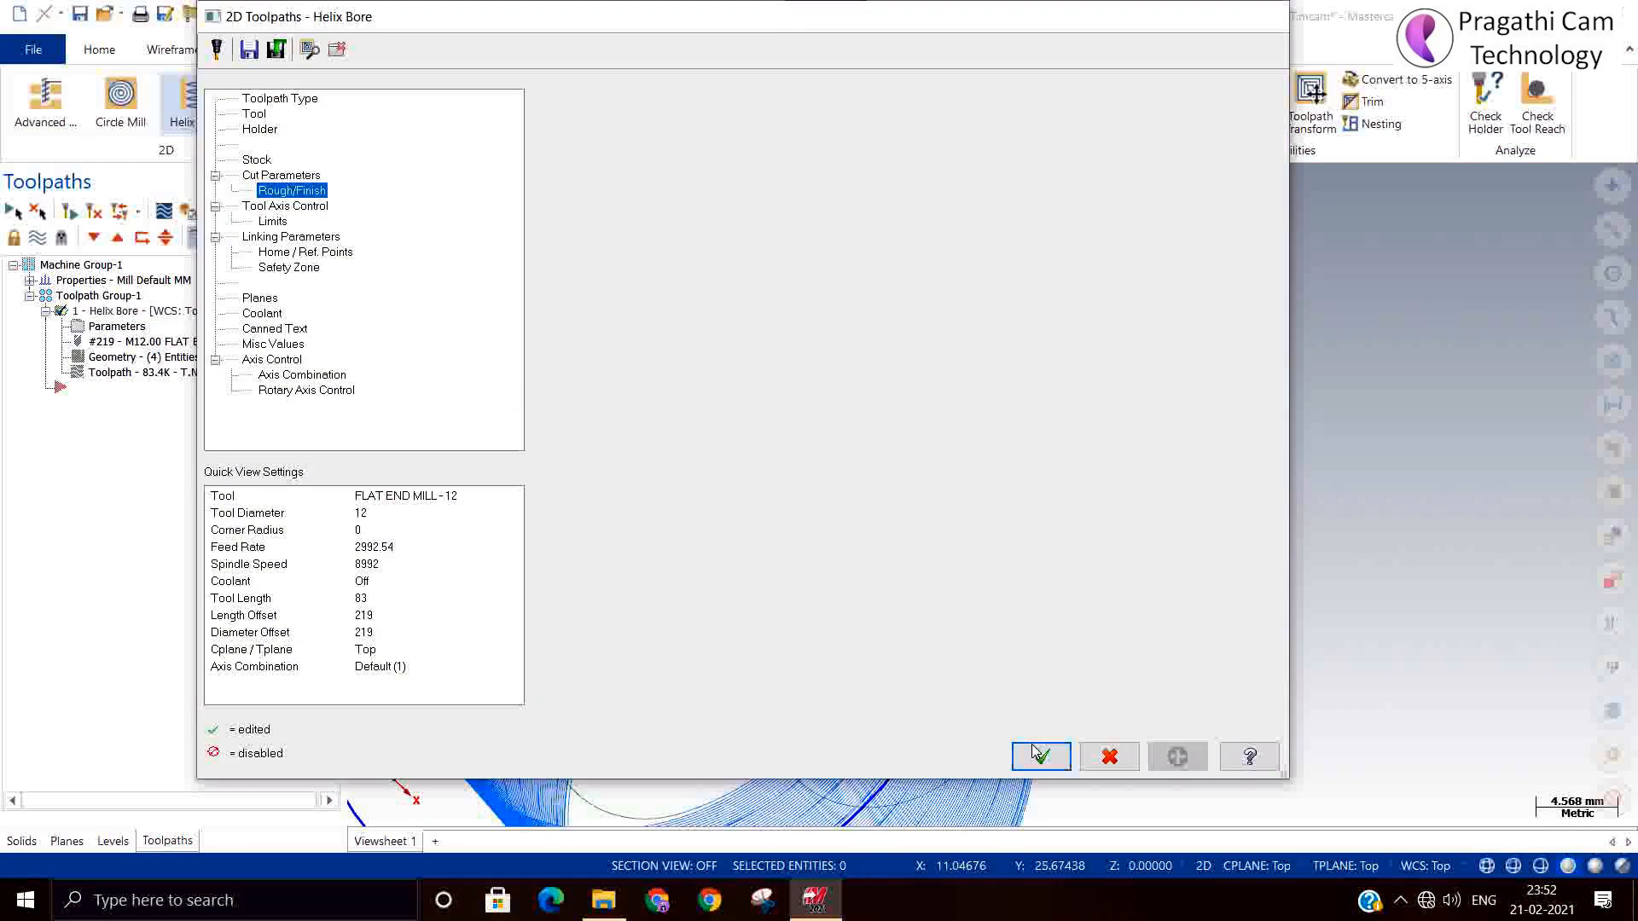
# Step: Close the Helix Bore parameters and inspect the helical passes in one hole up close from several angles
pyautogui.hotkey('alt', '1')
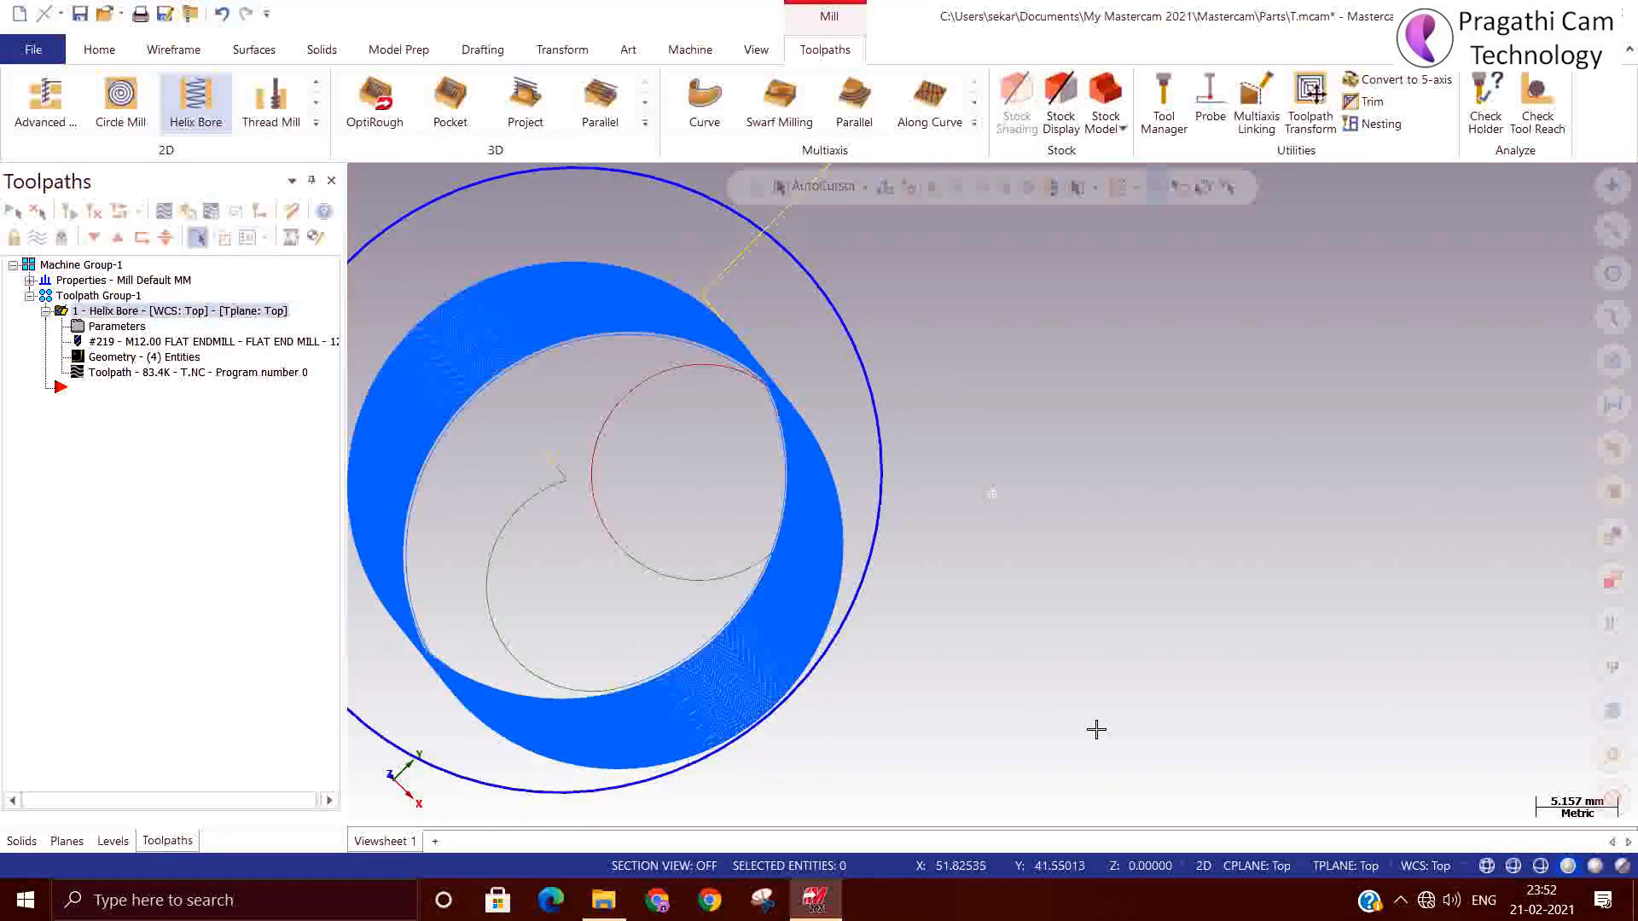
pyautogui.scroll(5, 605, 297)
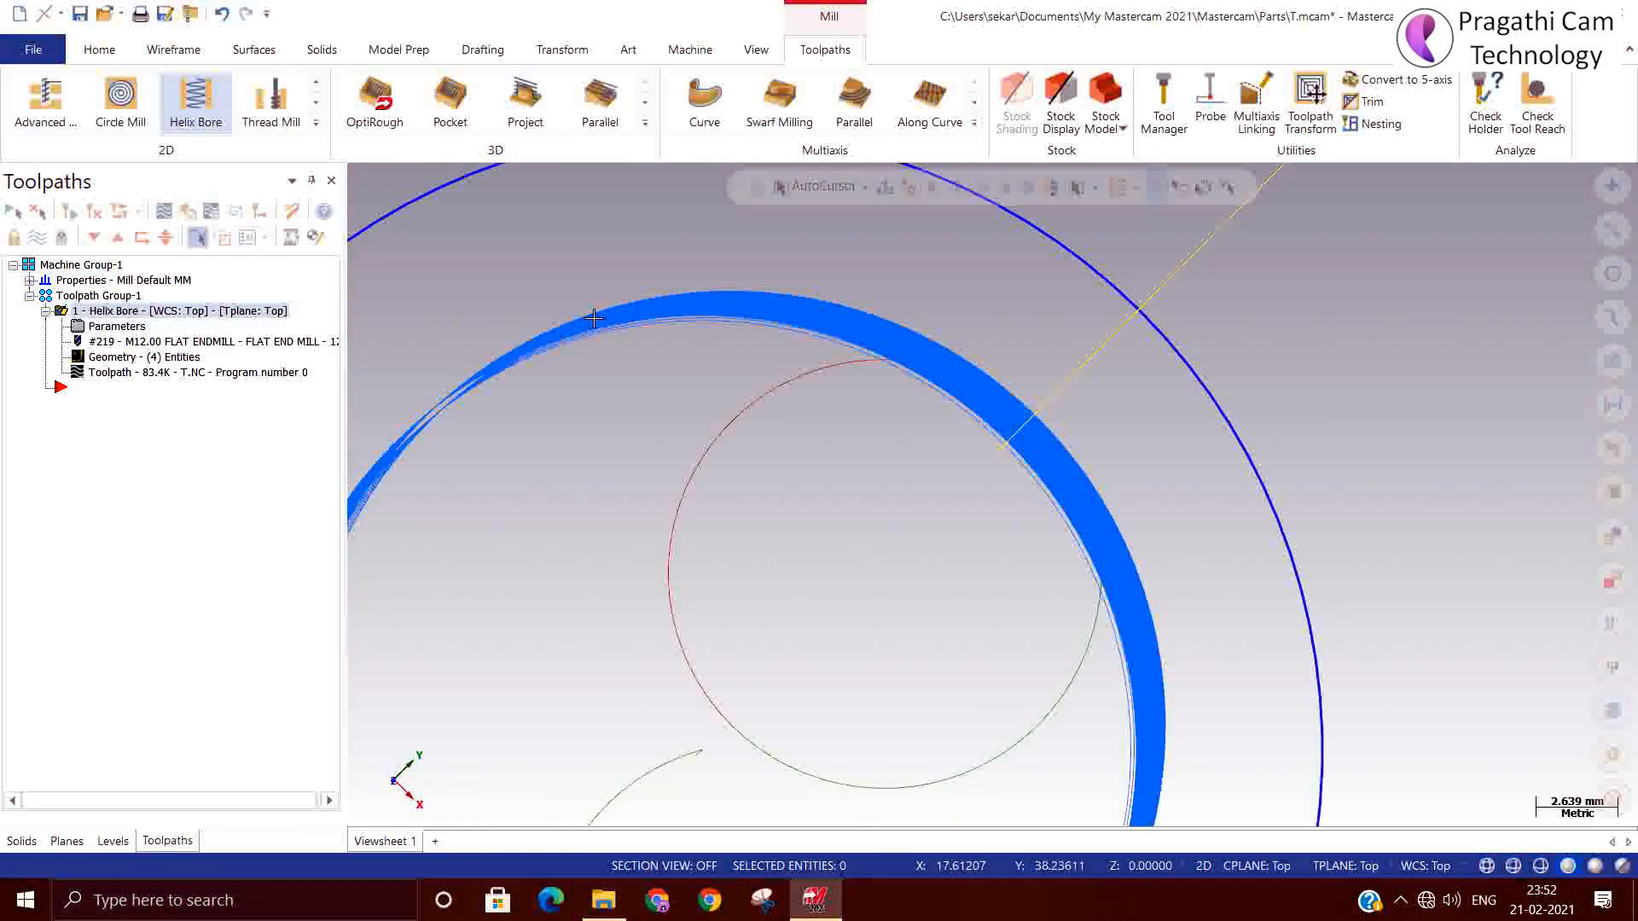
pyautogui.moveTo(555, 400)
pyautogui.mouseDown(button='middle')
pyautogui.moveTo(559, 373)
pyautogui.moveTo(568, 404)
pyautogui.mouseUp(button='middle')
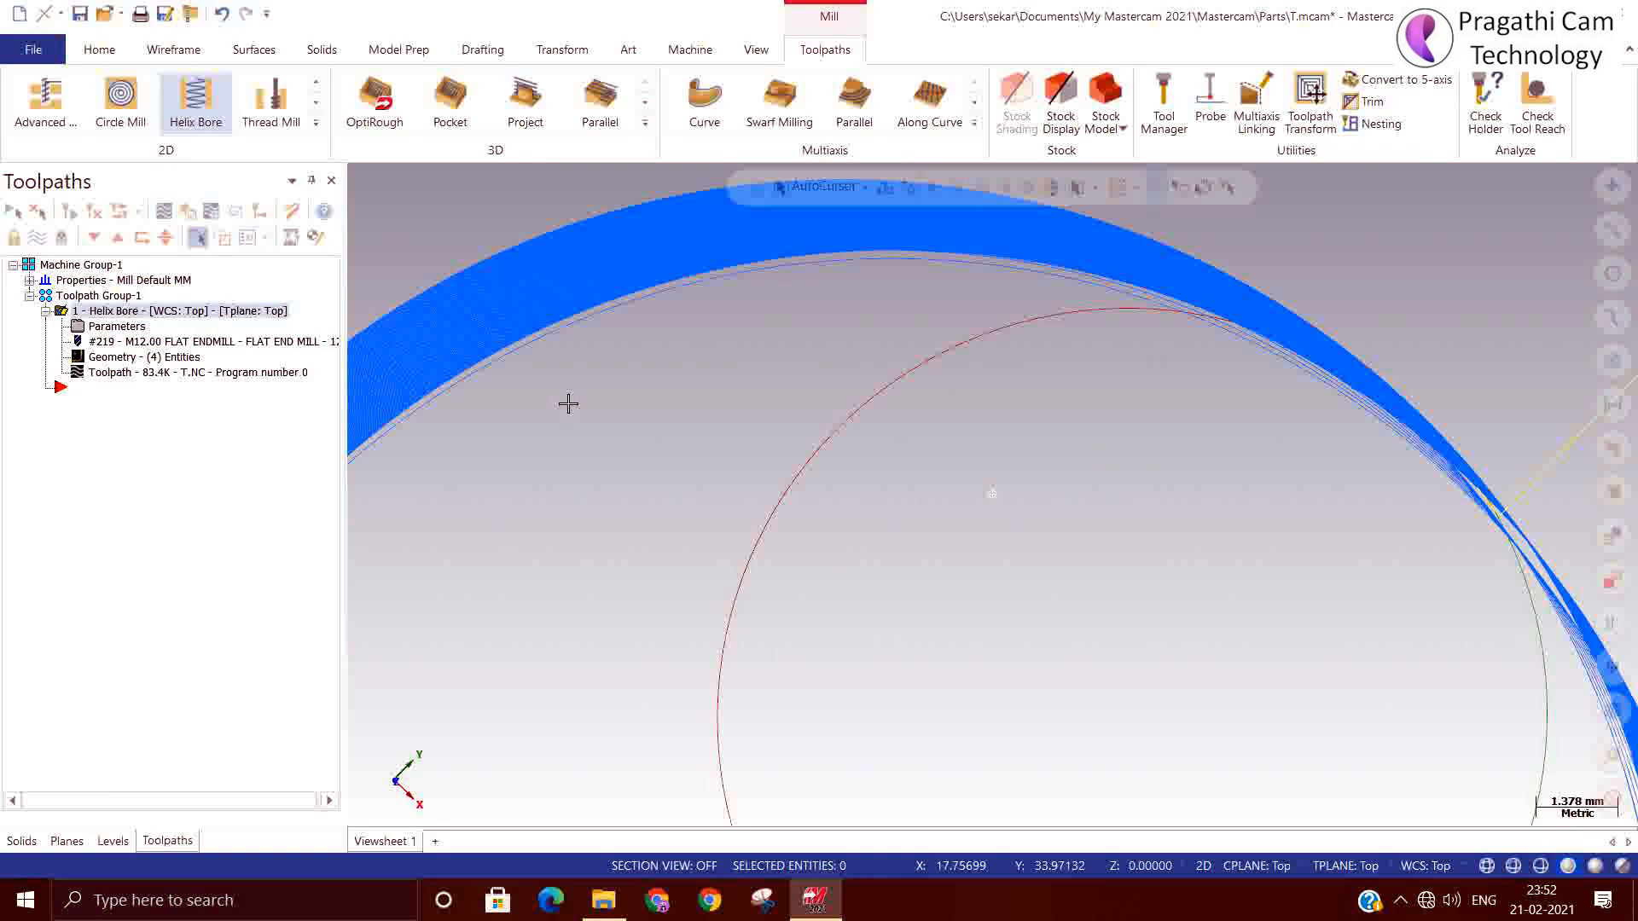
pyautogui.scroll(-3, 568, 403)
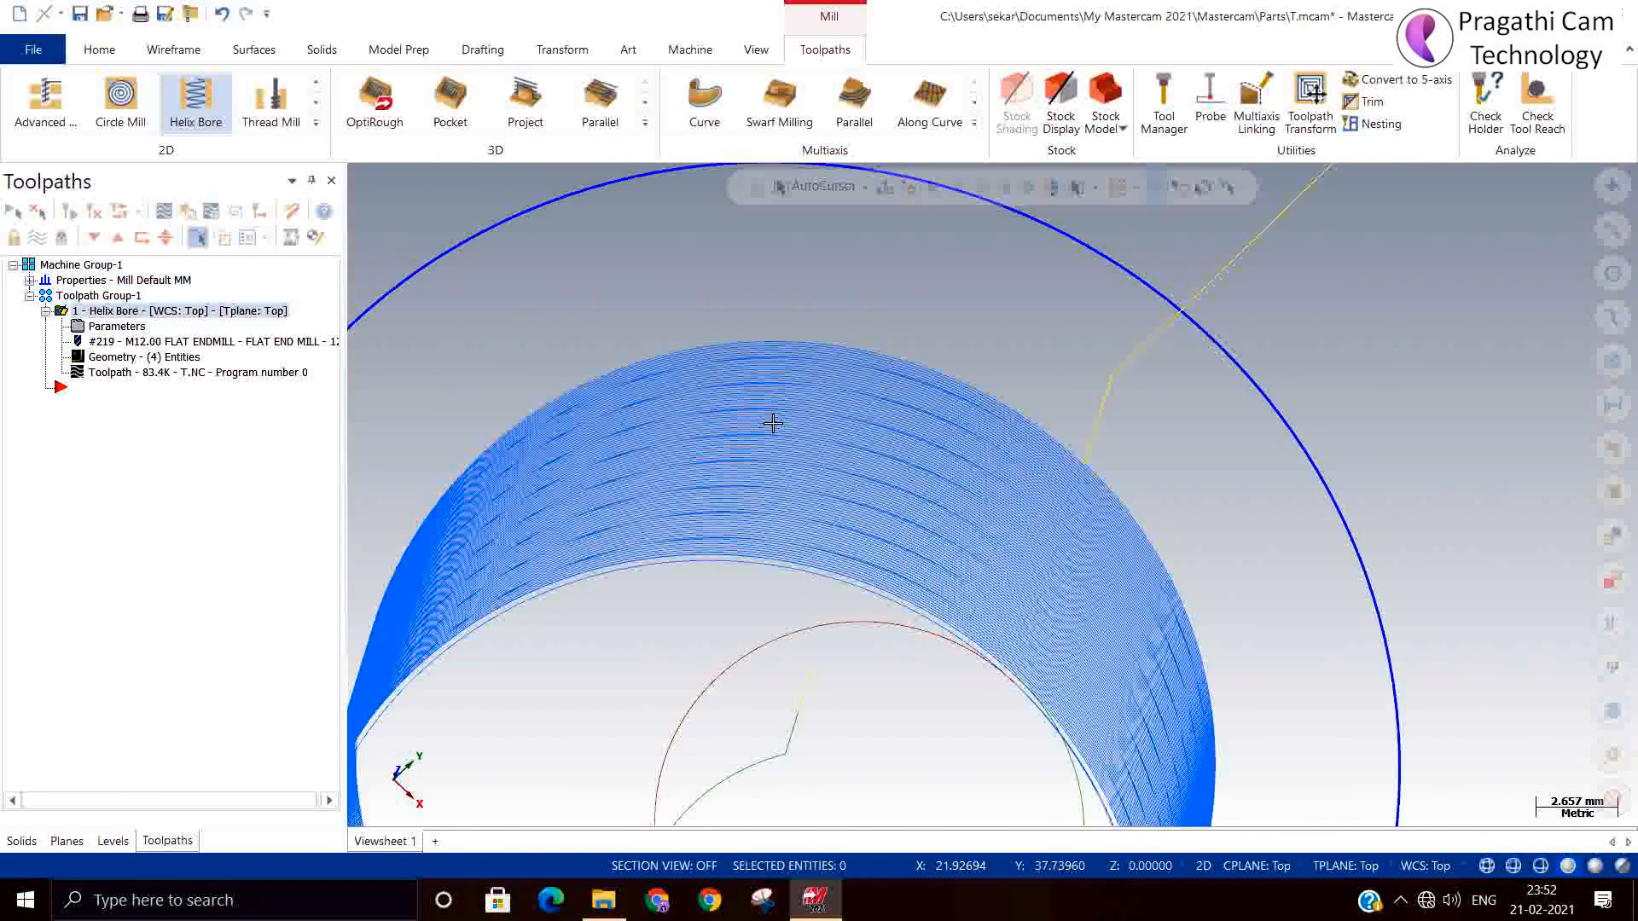
pyautogui.scroll(-1, 773, 423)
pyautogui.moveTo(1162, 534); pyautogui.dragTo(939, 492, button='middle')
pyautogui.scroll(-1, 1144, 486)
pyautogui.scroll(1, 1081, 415)
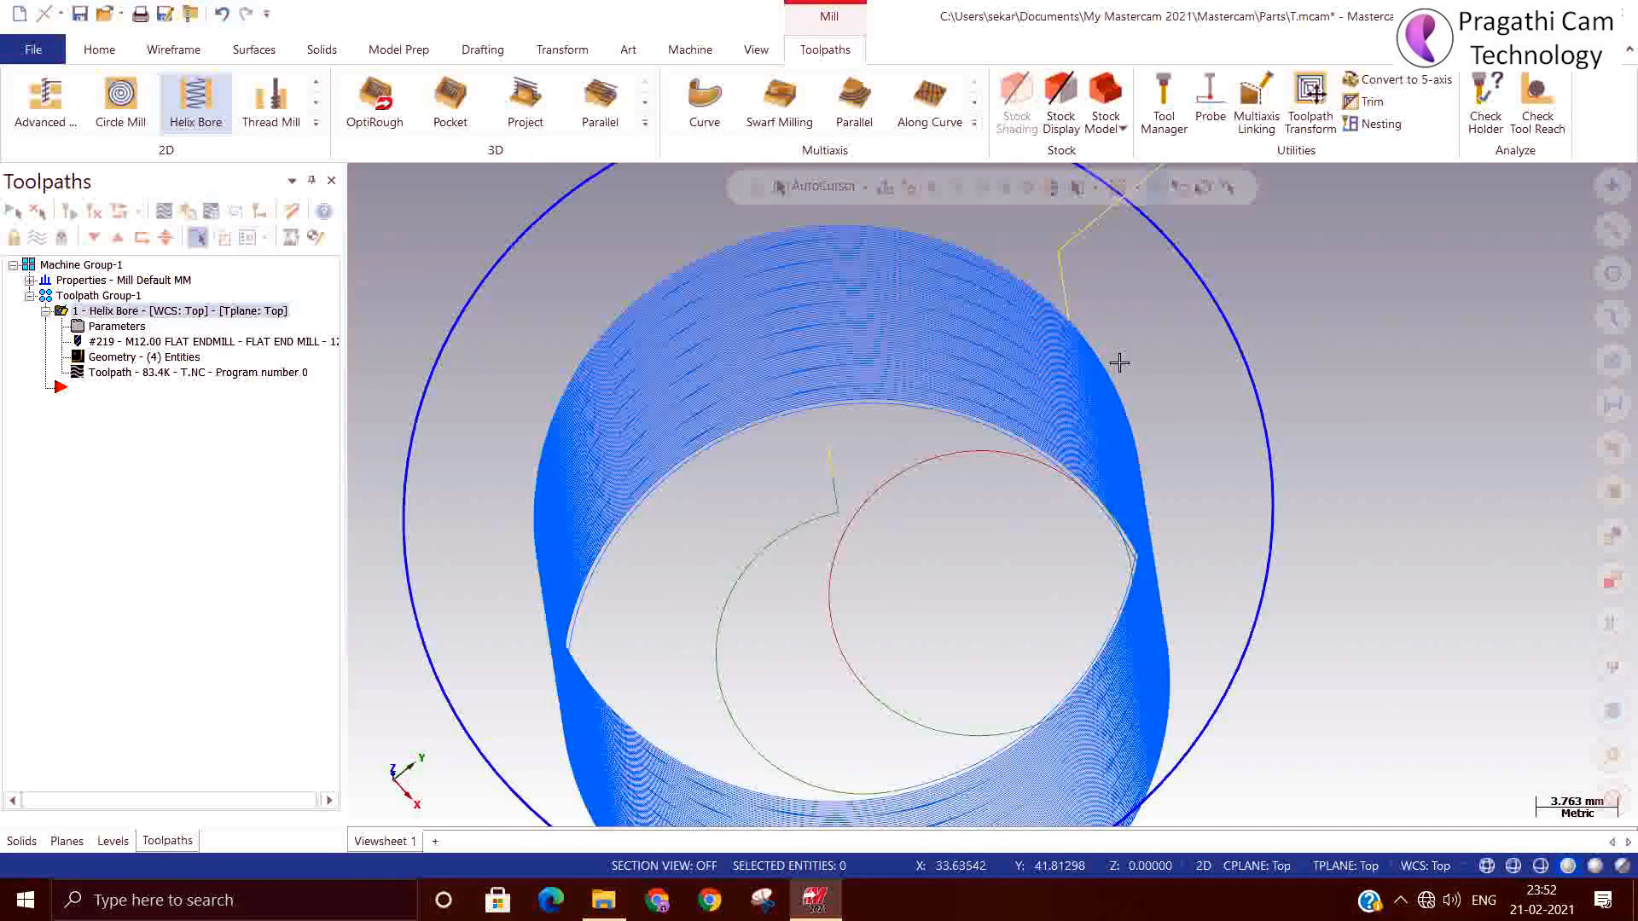
pyautogui.moveTo(1118, 360)
pyautogui.mouseDown(button='middle')
pyautogui.moveTo(1093, 490)
pyautogui.moveTo(1144, 365)
pyautogui.moveTo(1159, 370)
pyautogui.moveTo(1140, 366)
pyautogui.mouseUp(button='middle')
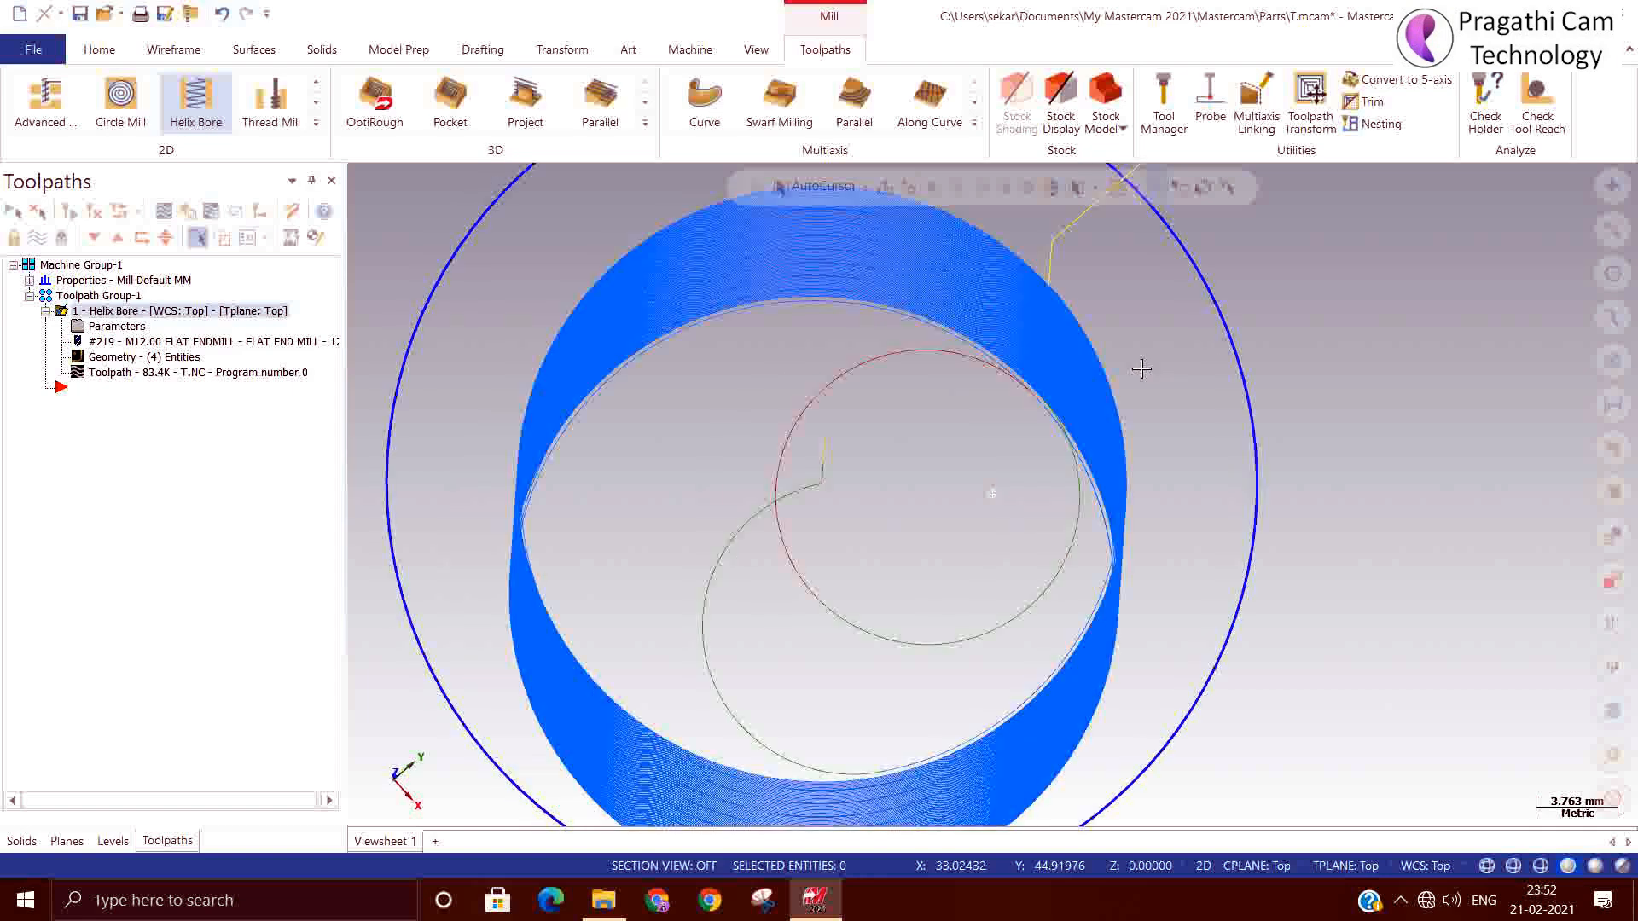
# Step: Review the Helix Bore rough and finish parameters and examine the toolpath in all four holes in isometric view
pyautogui.click(100, 329)
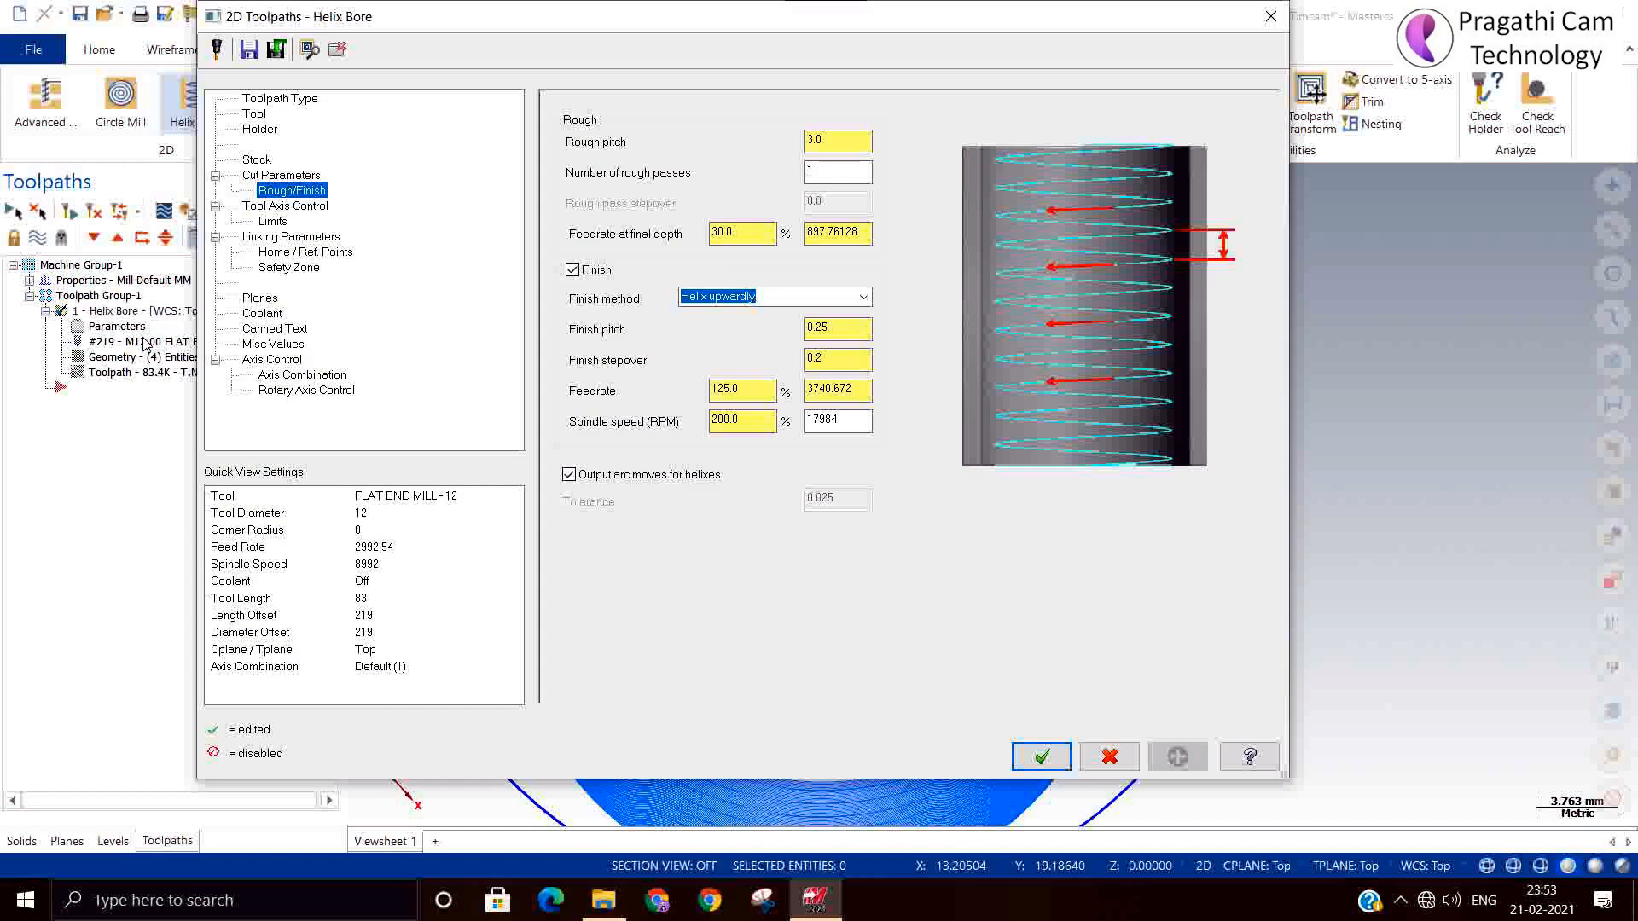
pyautogui.click(1027, 749)
pyautogui.scroll(-3, 1083, 627)
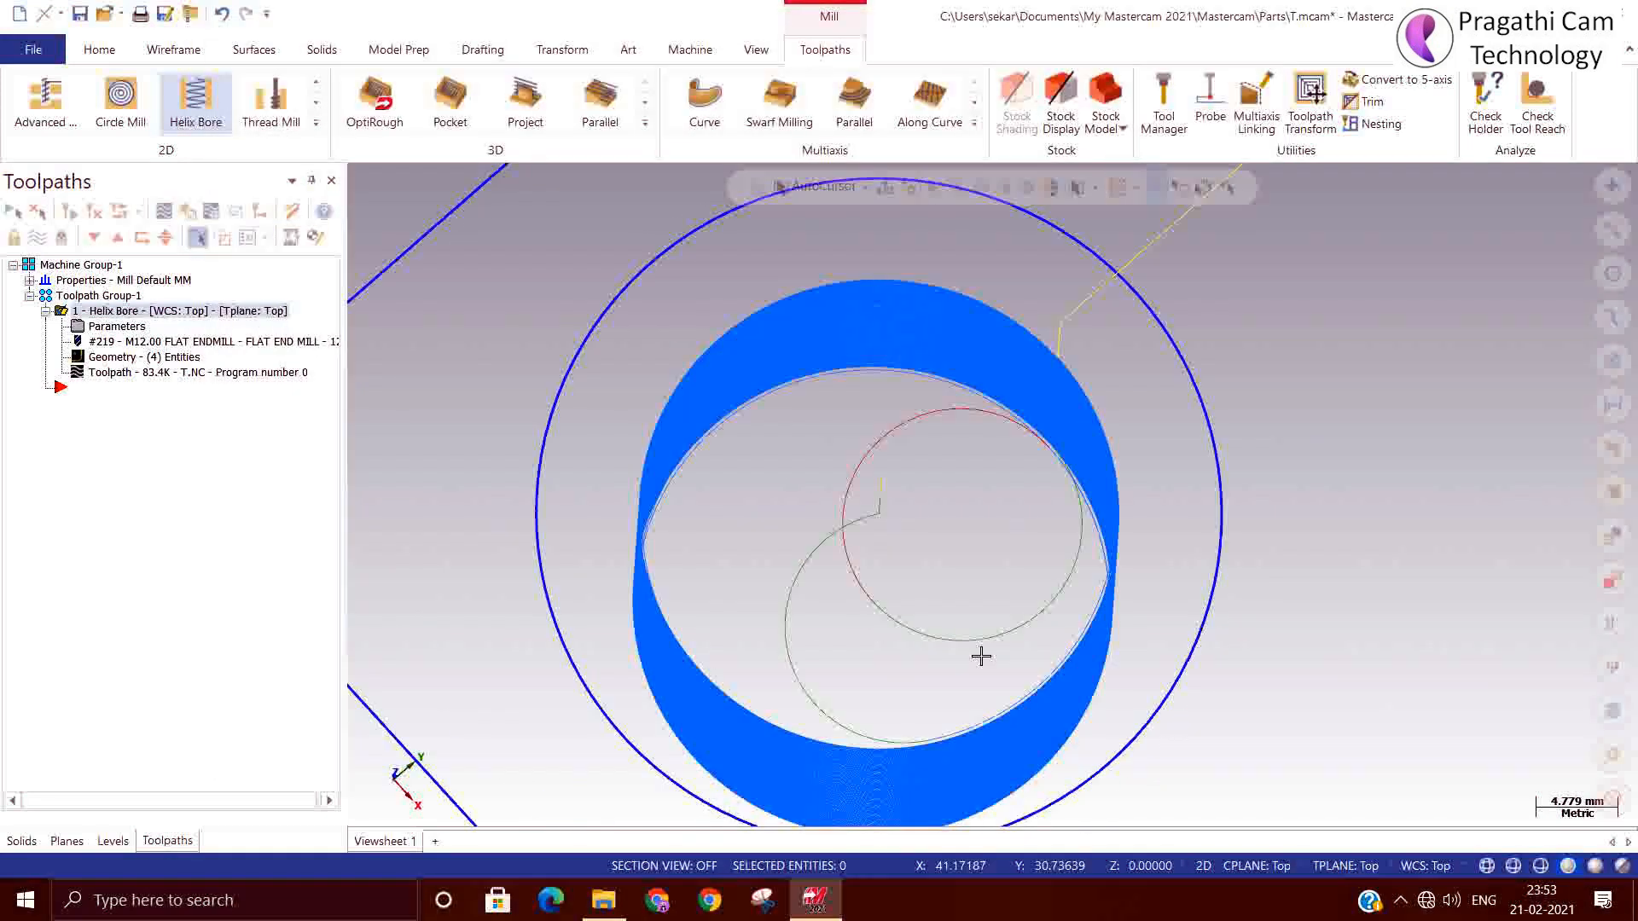
pyautogui.rightClick(1323, 449)
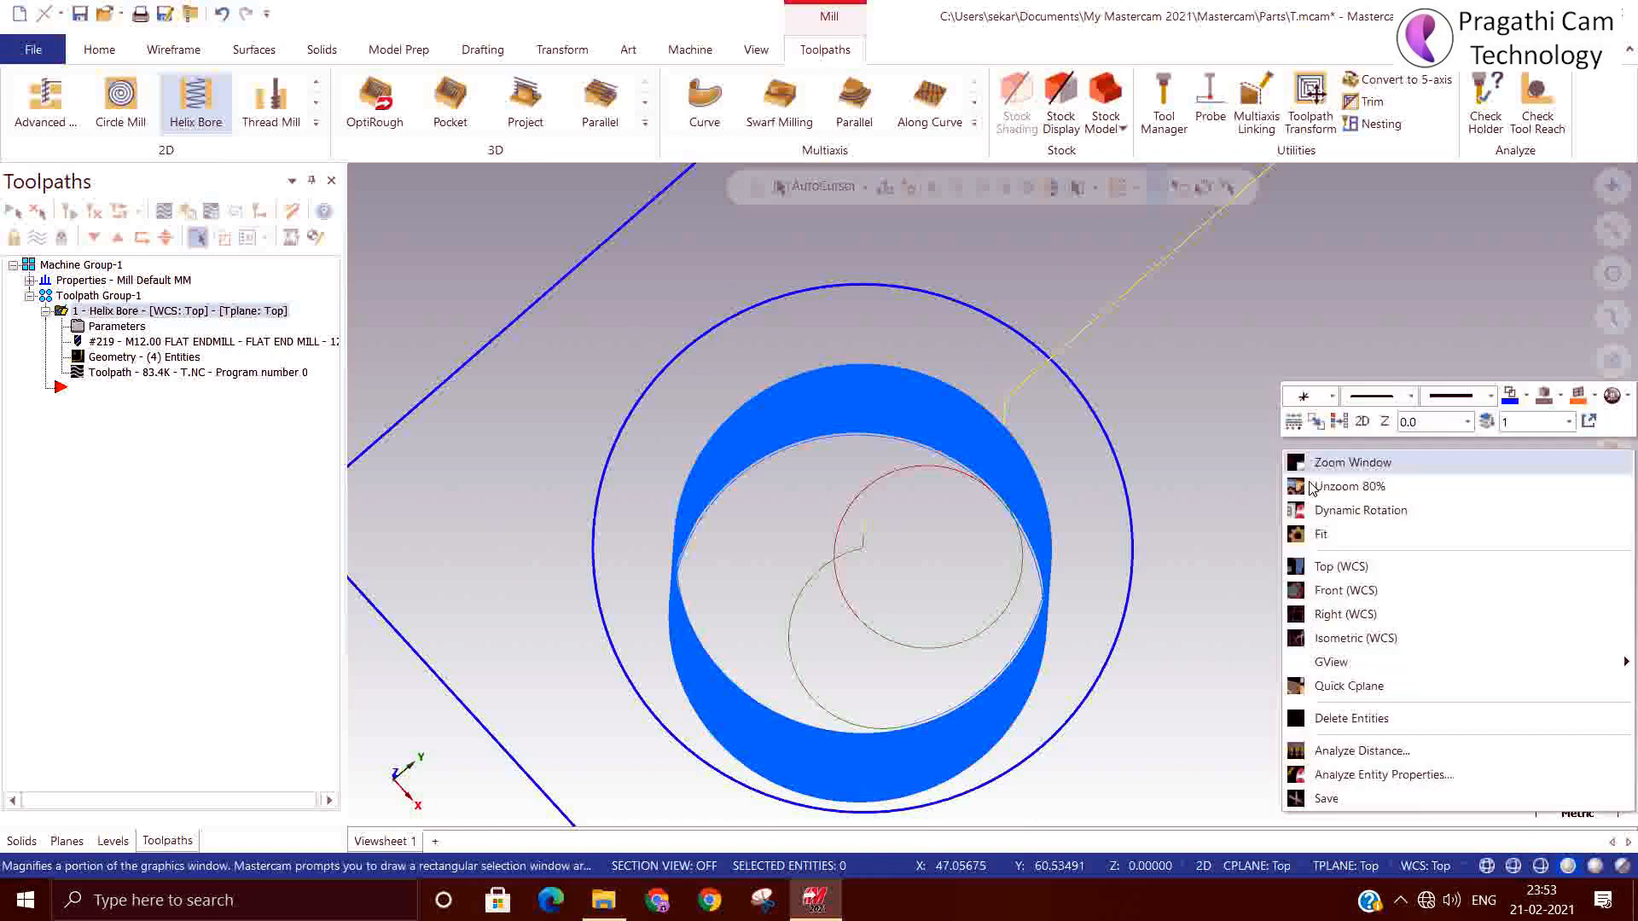
pyautogui.click(1328, 638)
pyautogui.scroll(-5, 976, 552)
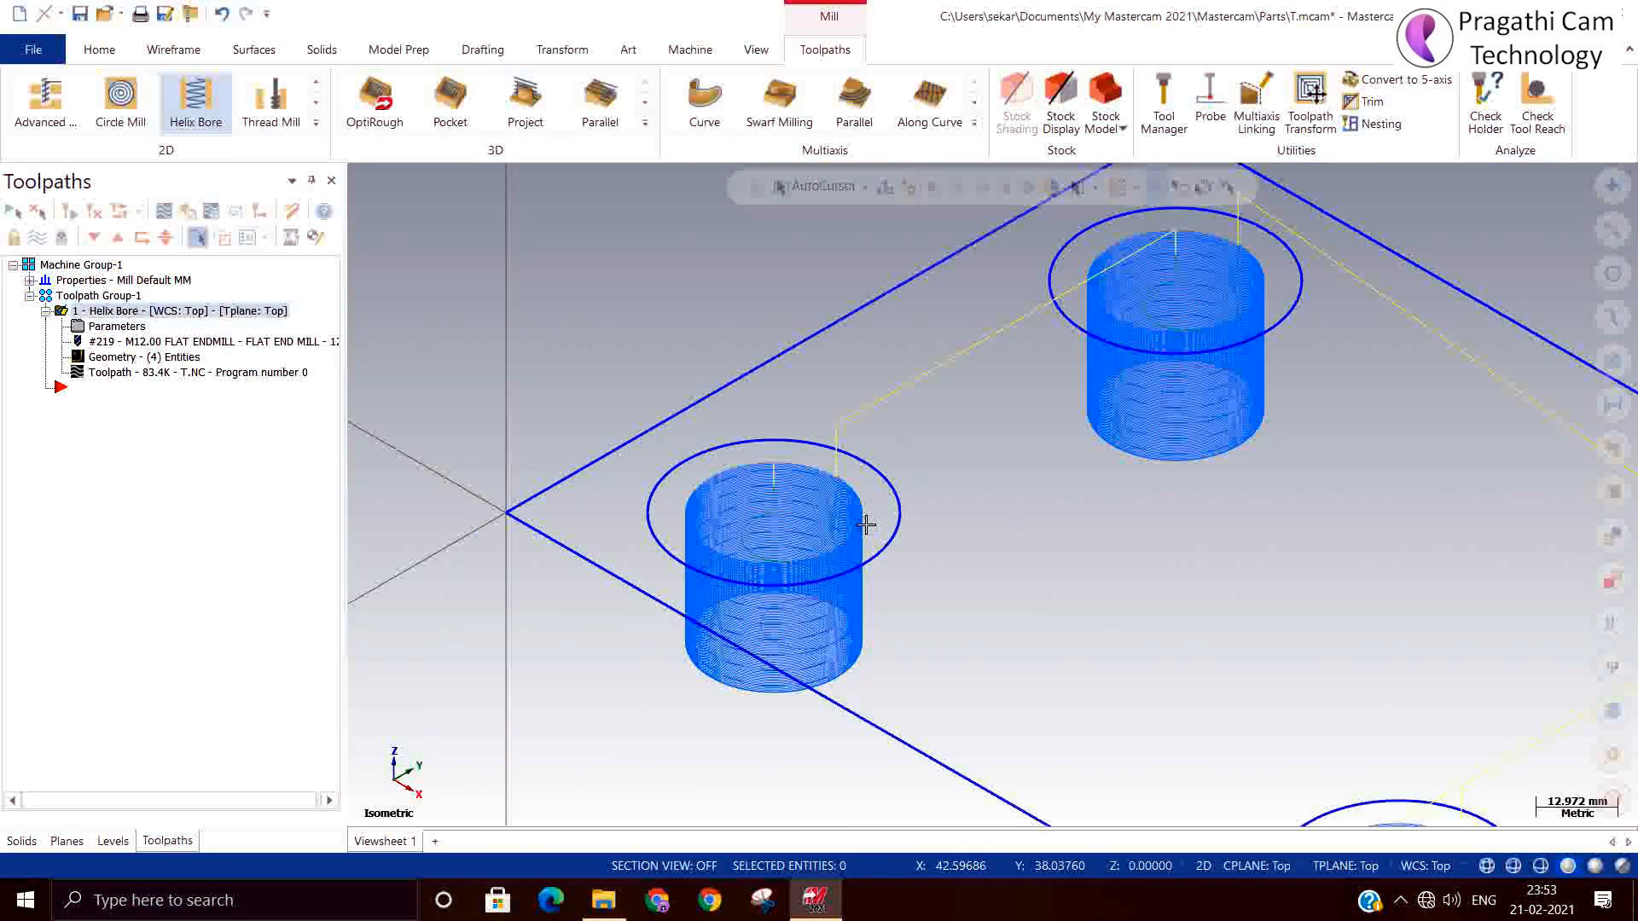
pyautogui.scroll(-1, 734, 473)
pyautogui.scroll(-2, 546, 410)
pyautogui.scroll(-1, 486, 394)
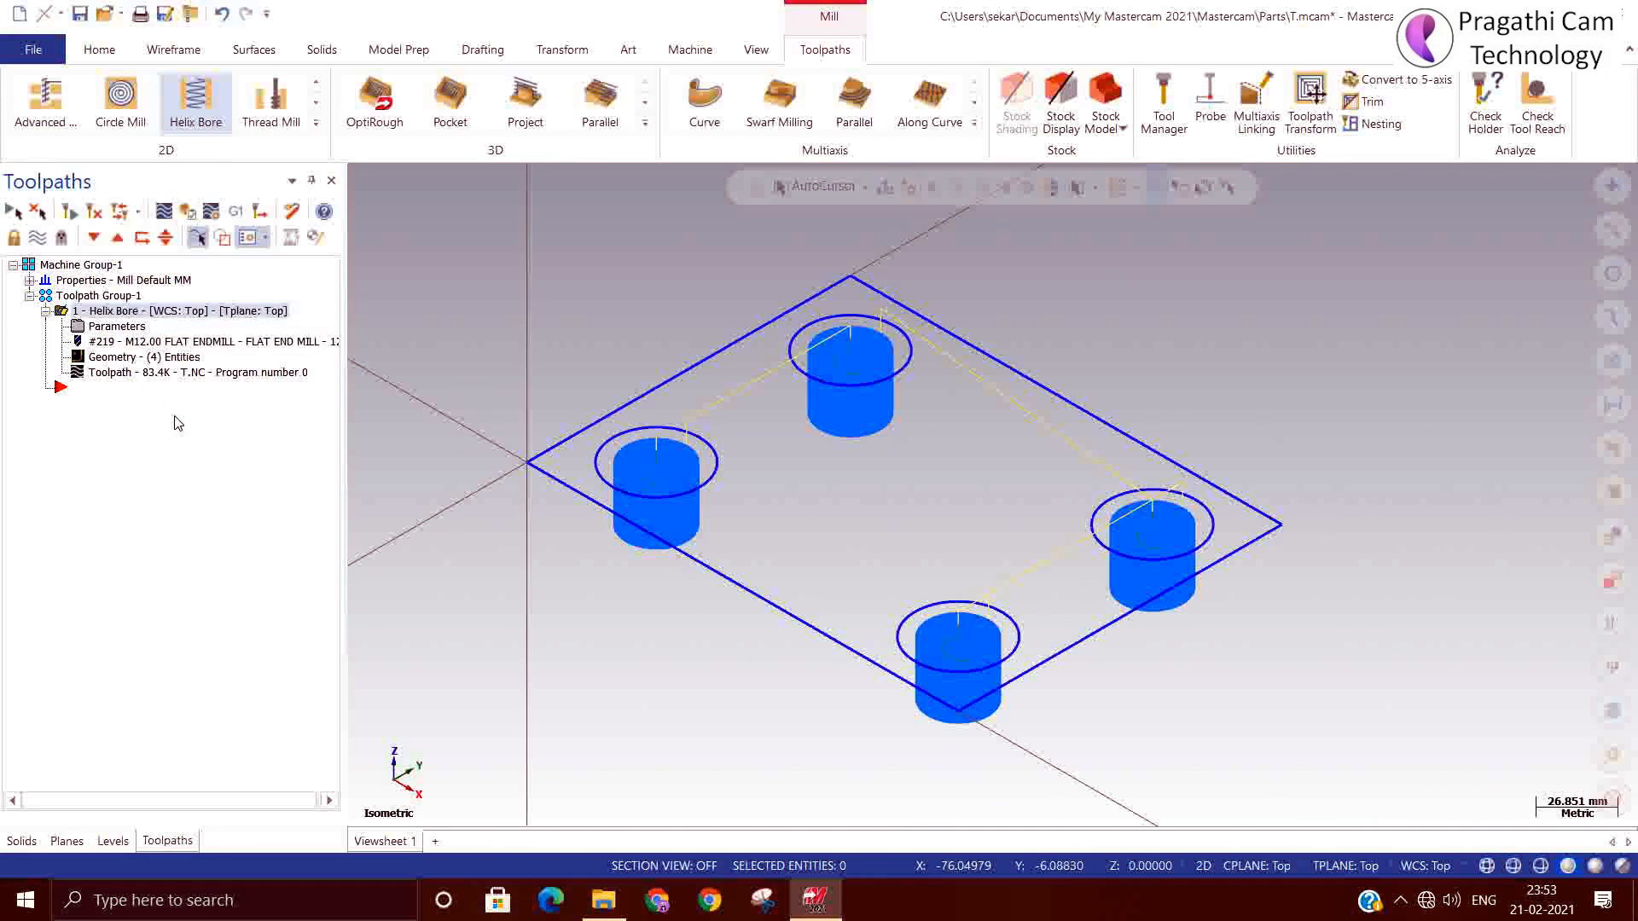
# Step: Start a Thread Mill toolpath on the four 40 mm circles, selected one after another around the plate
pyautogui.click(317, 103)
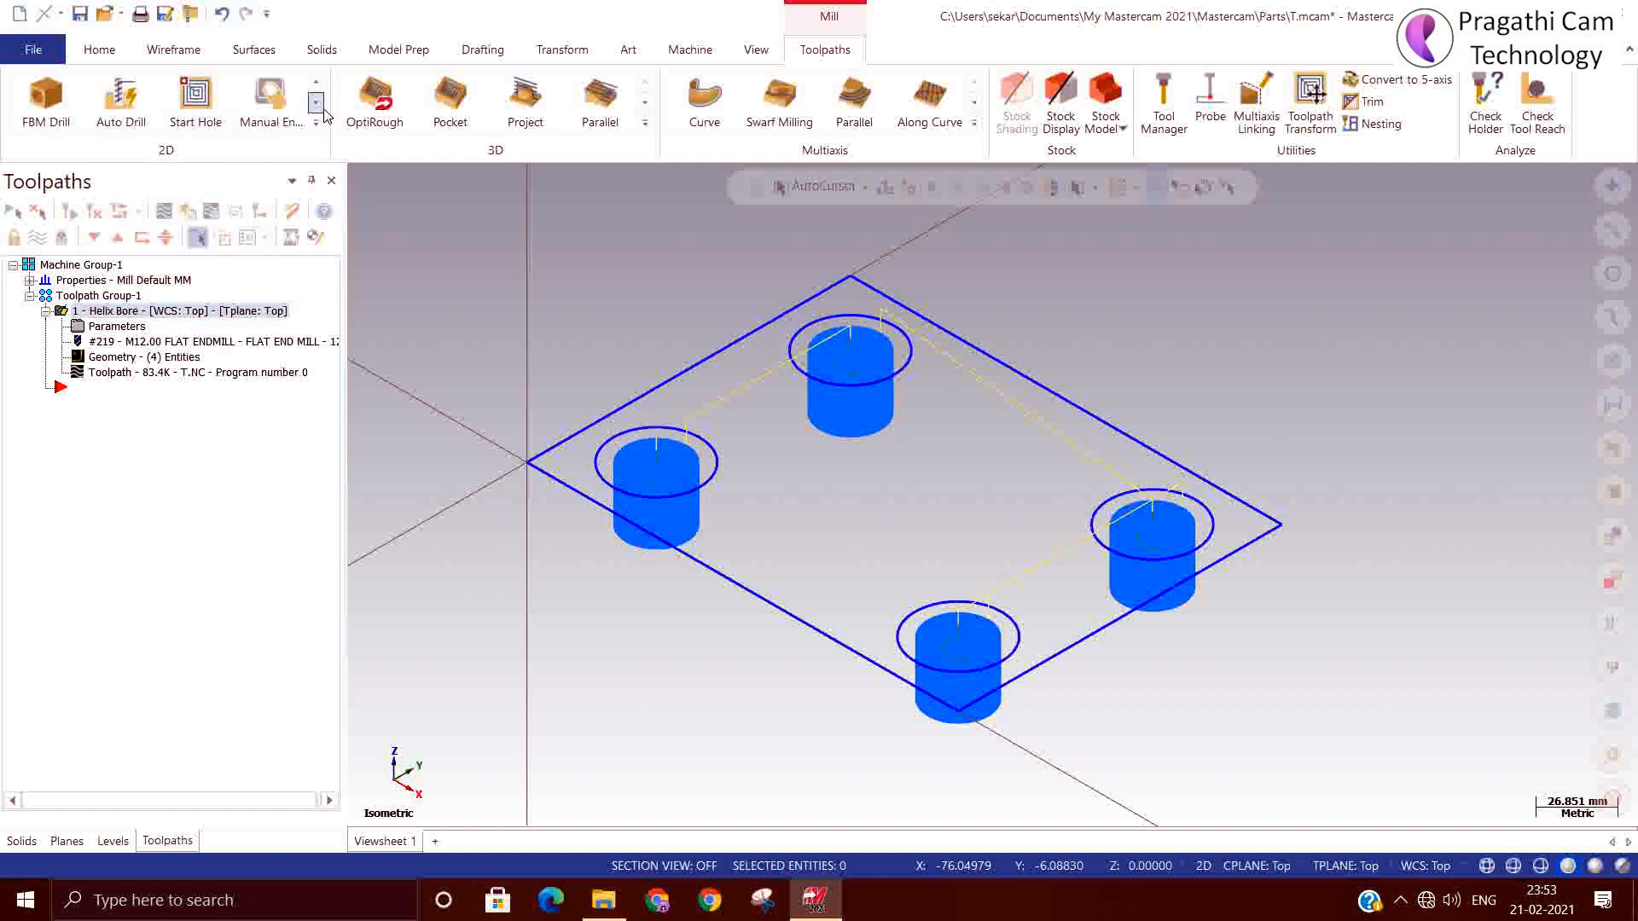
pyautogui.click(316, 104)
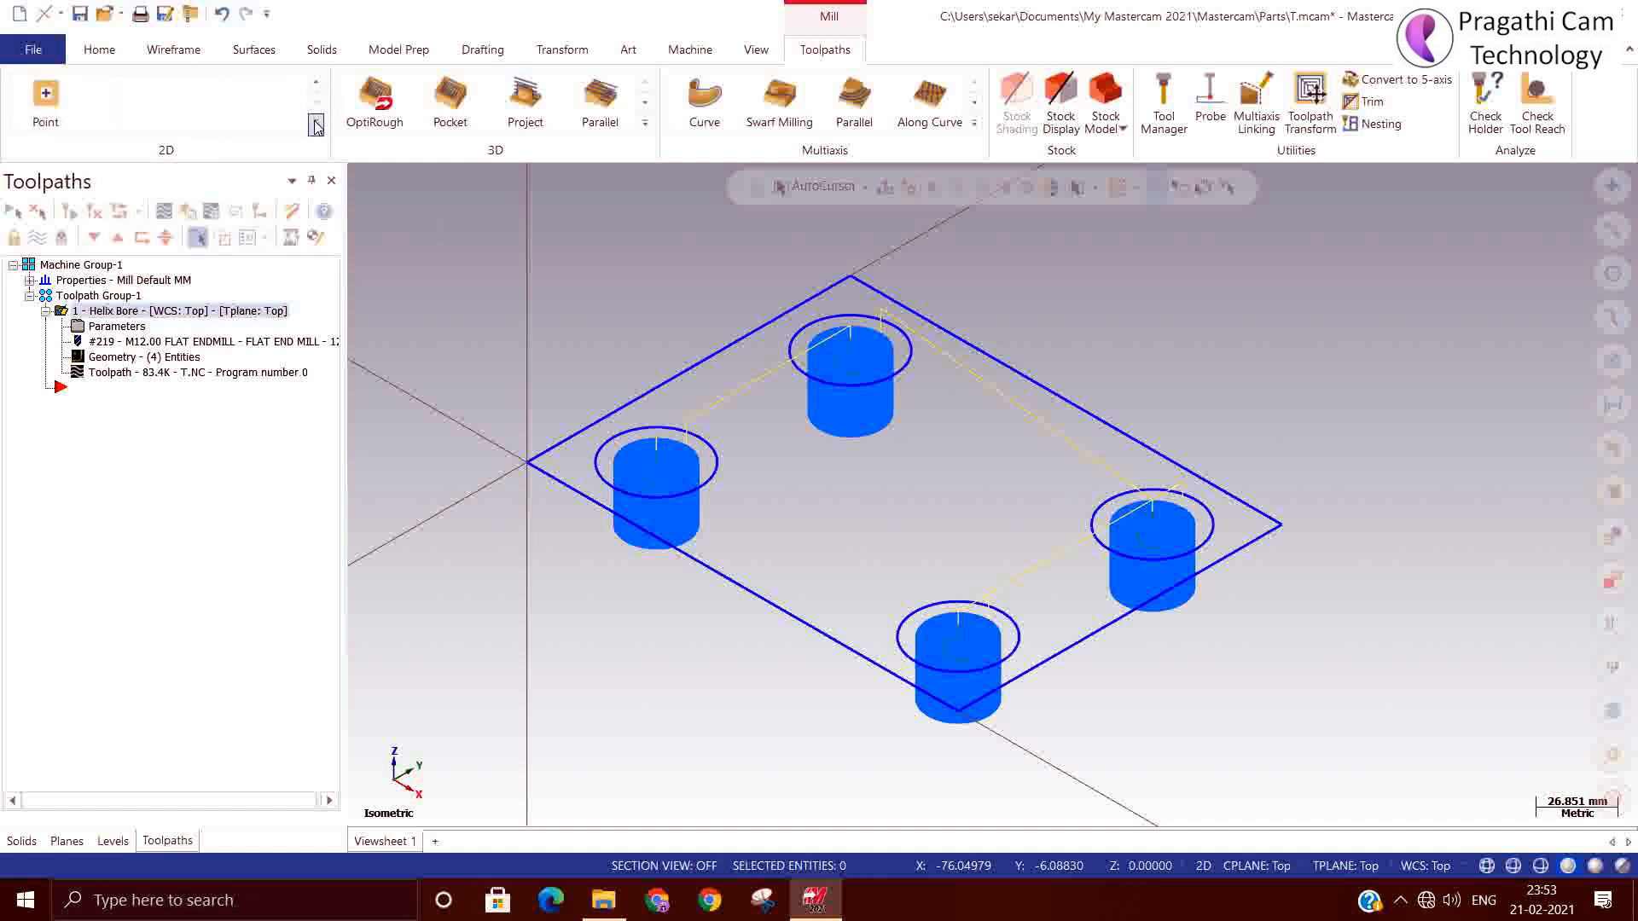
pyautogui.click(316, 127)
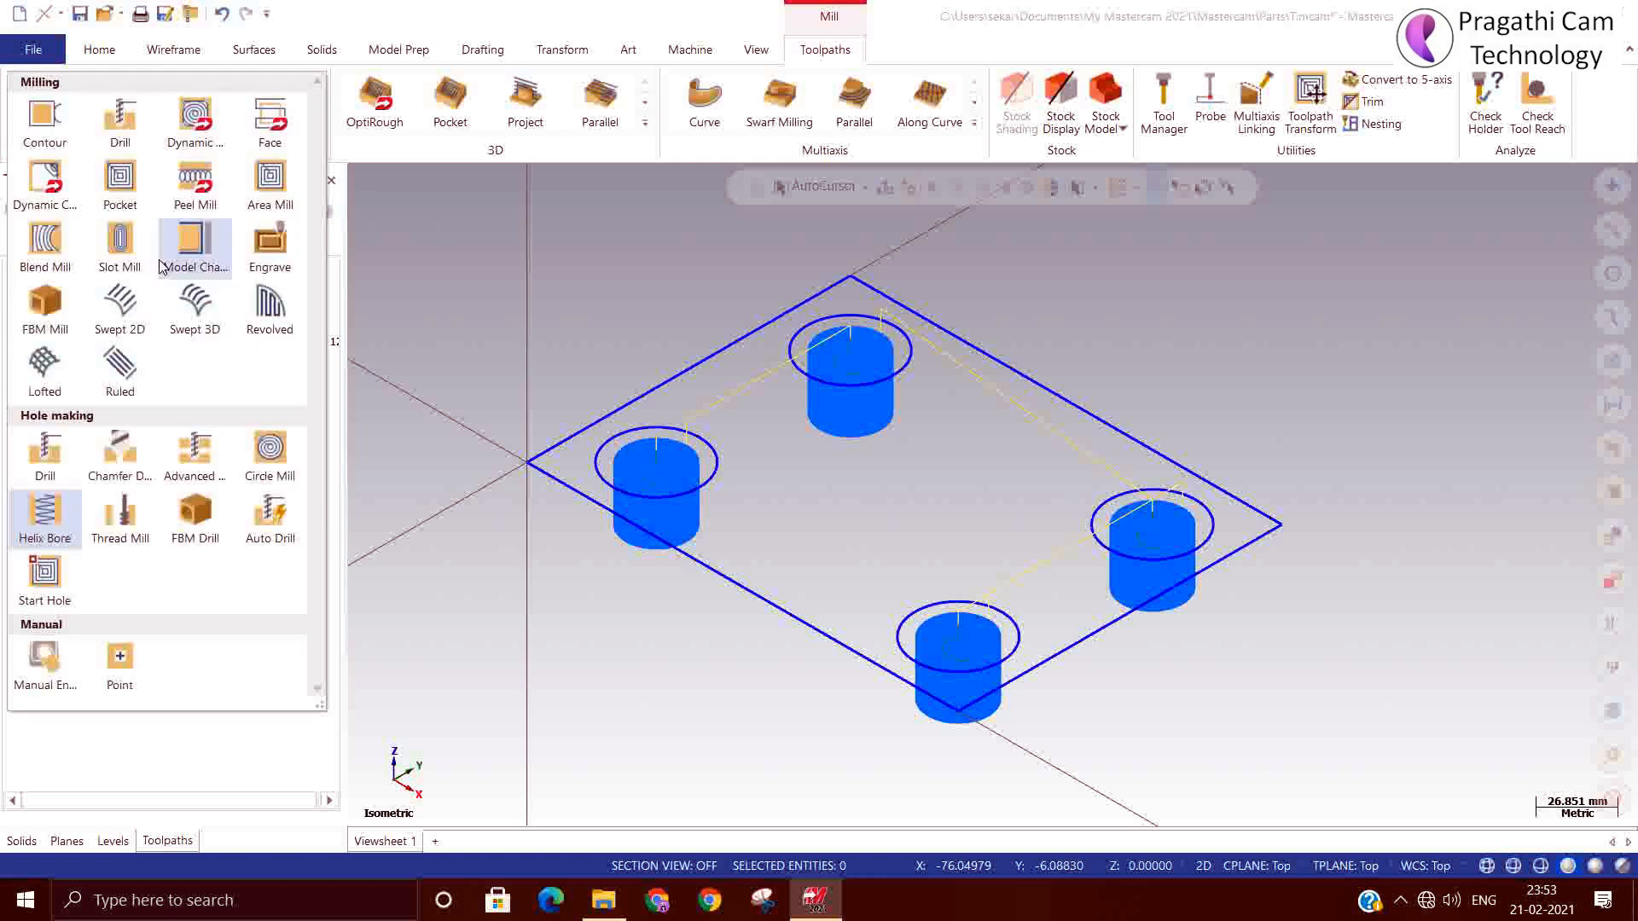
pyautogui.click(120, 529)
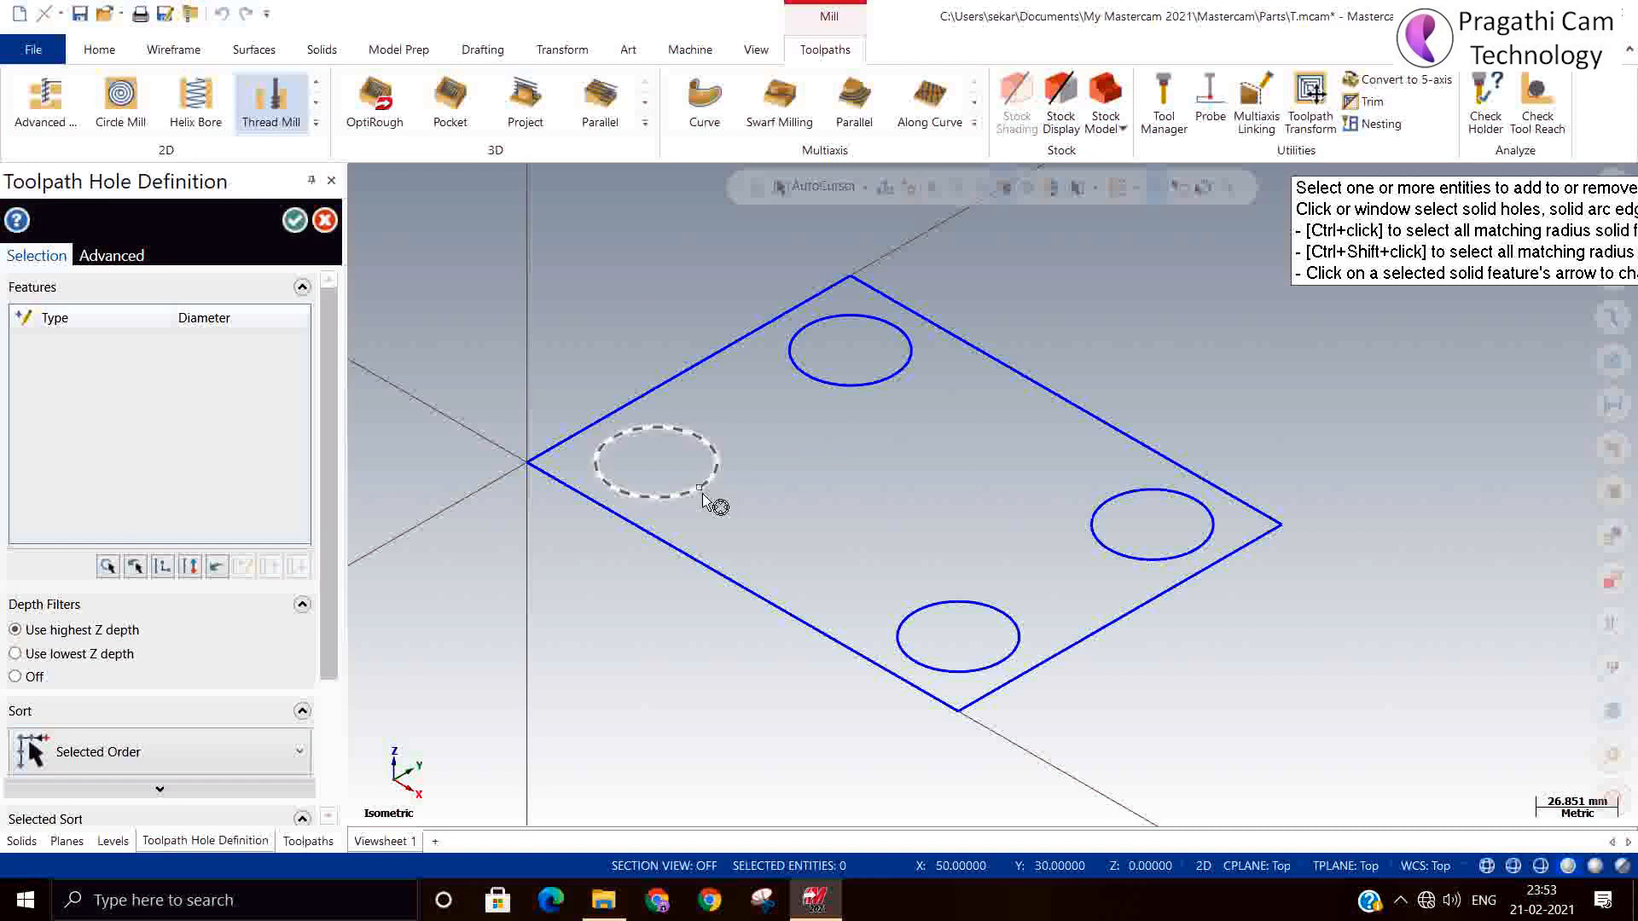
pyautogui.click(720, 453)
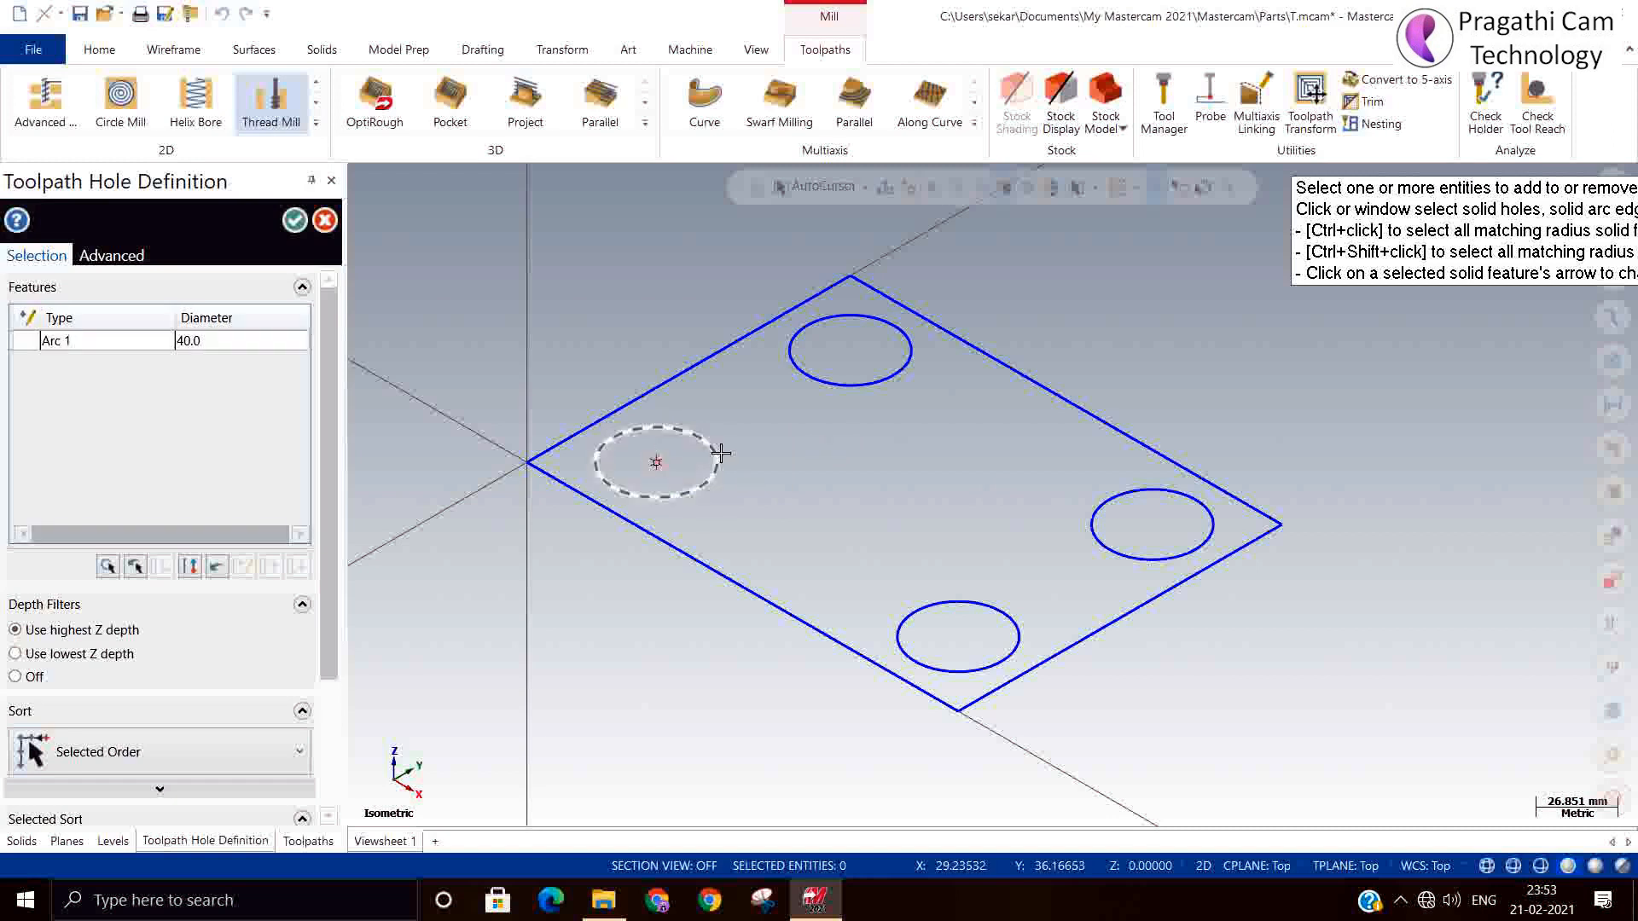
pyautogui.click(836, 368)
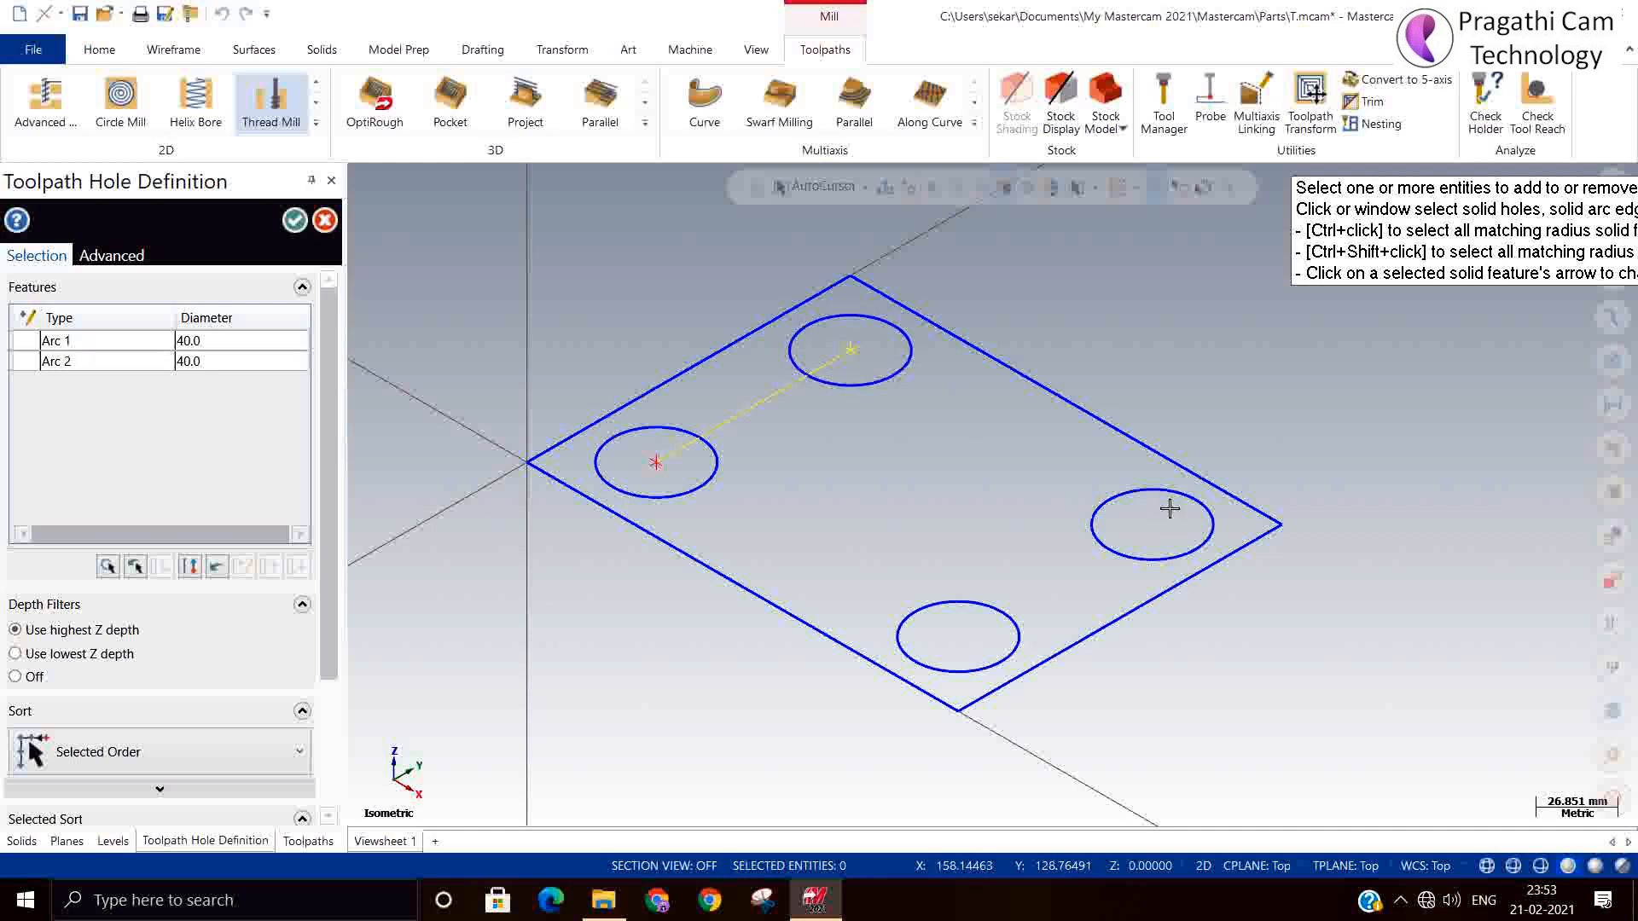
pyautogui.click(1089, 509)
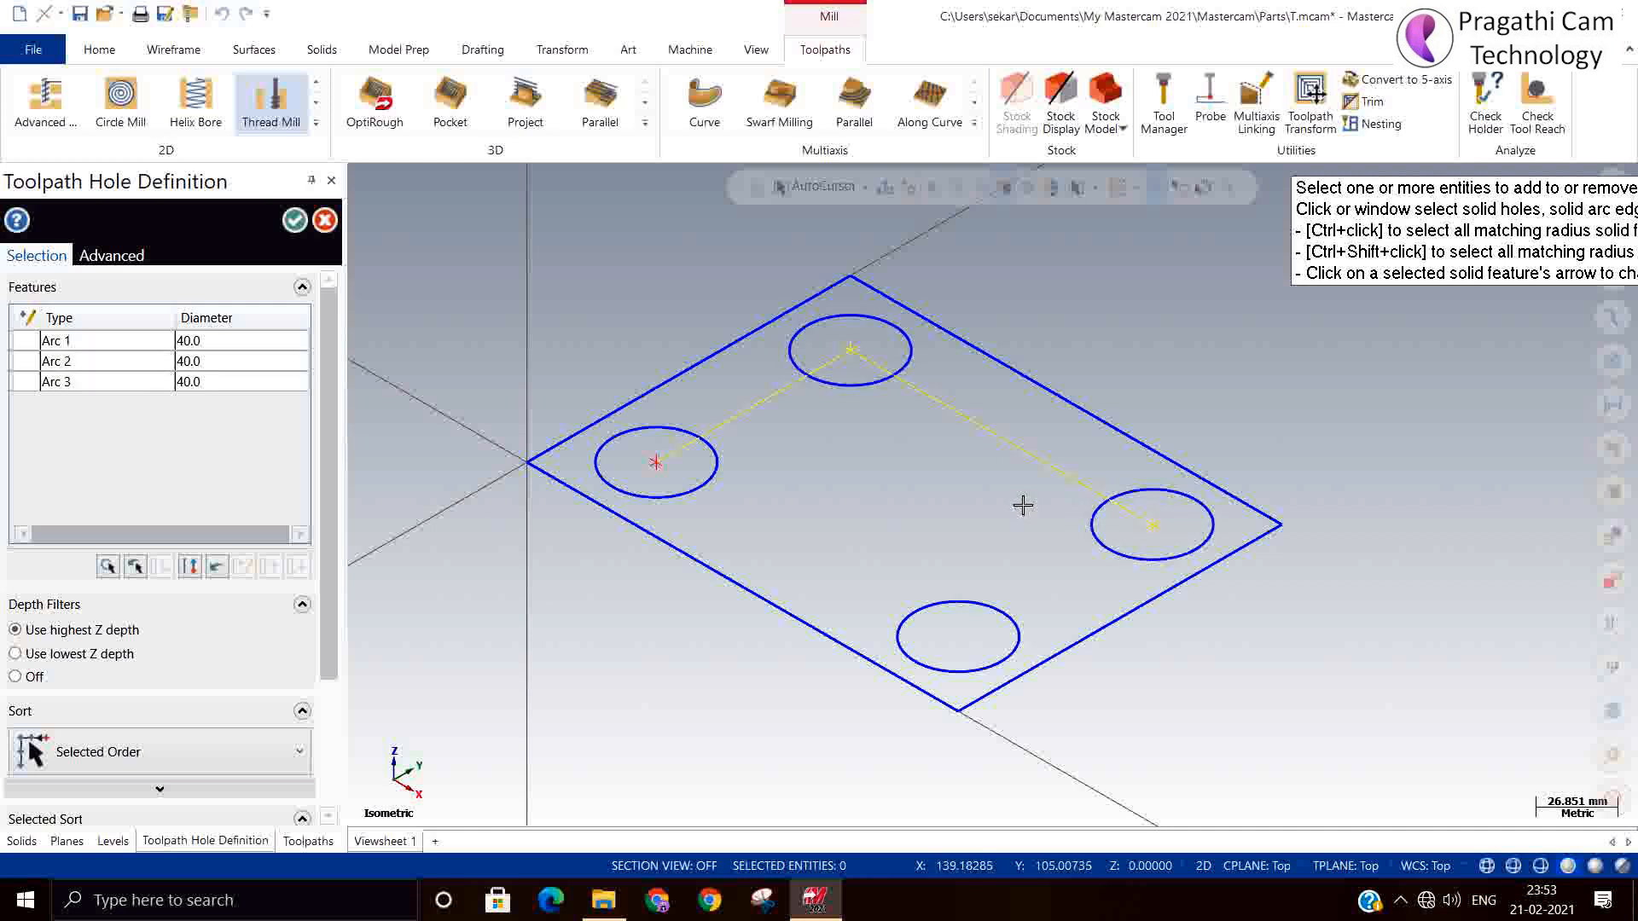
pyautogui.click(894, 657)
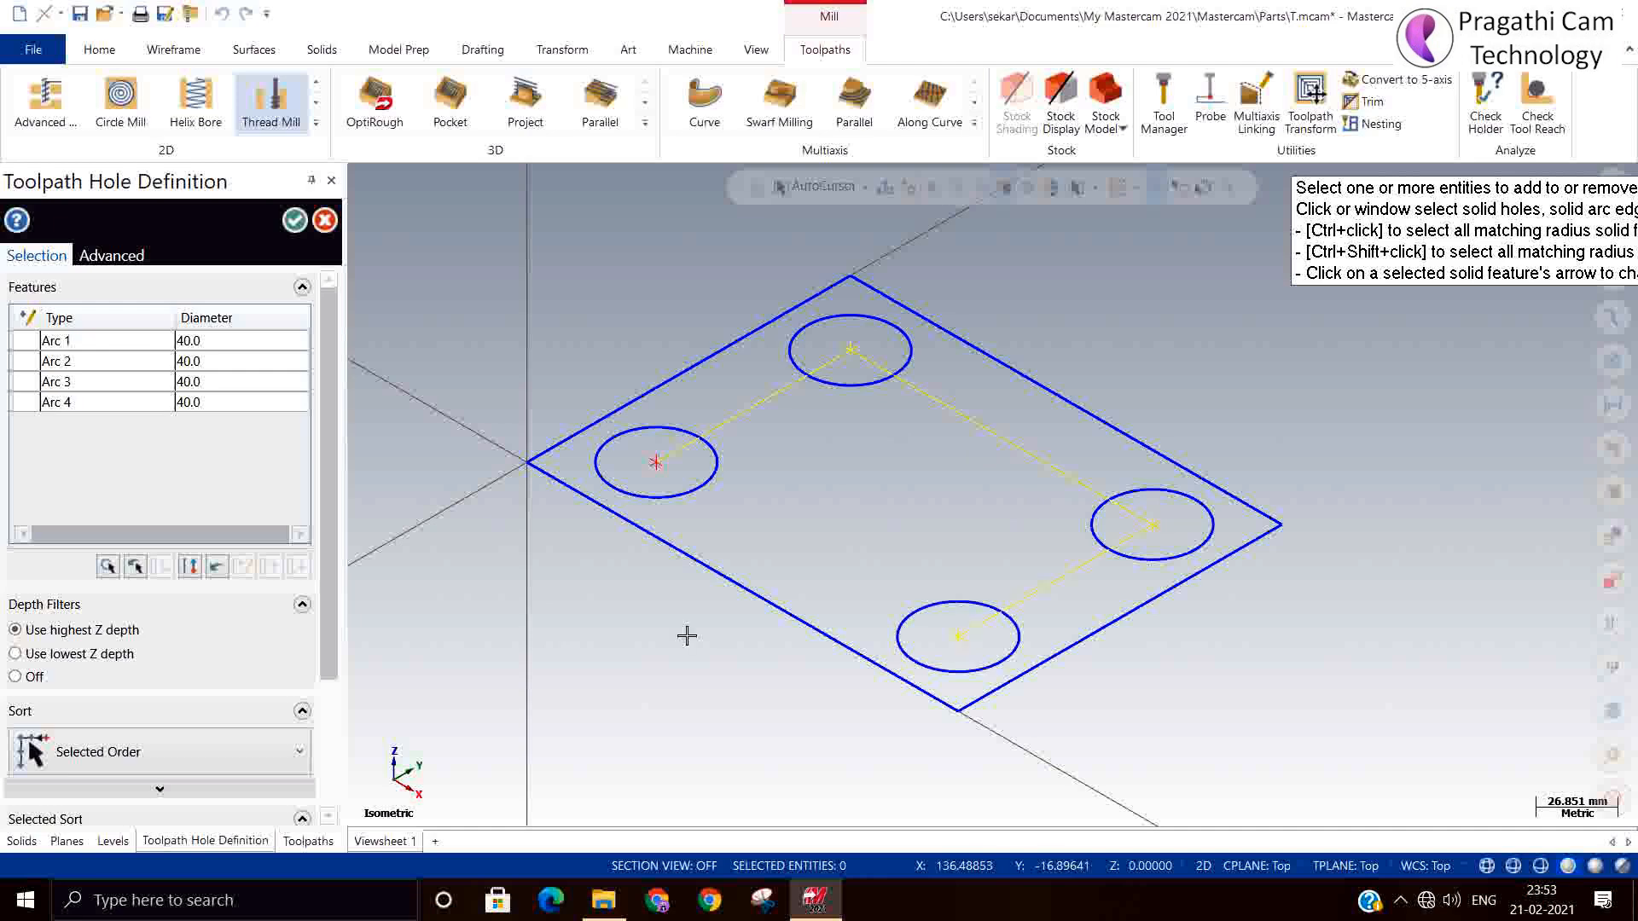
pyautogui.click(294, 221)
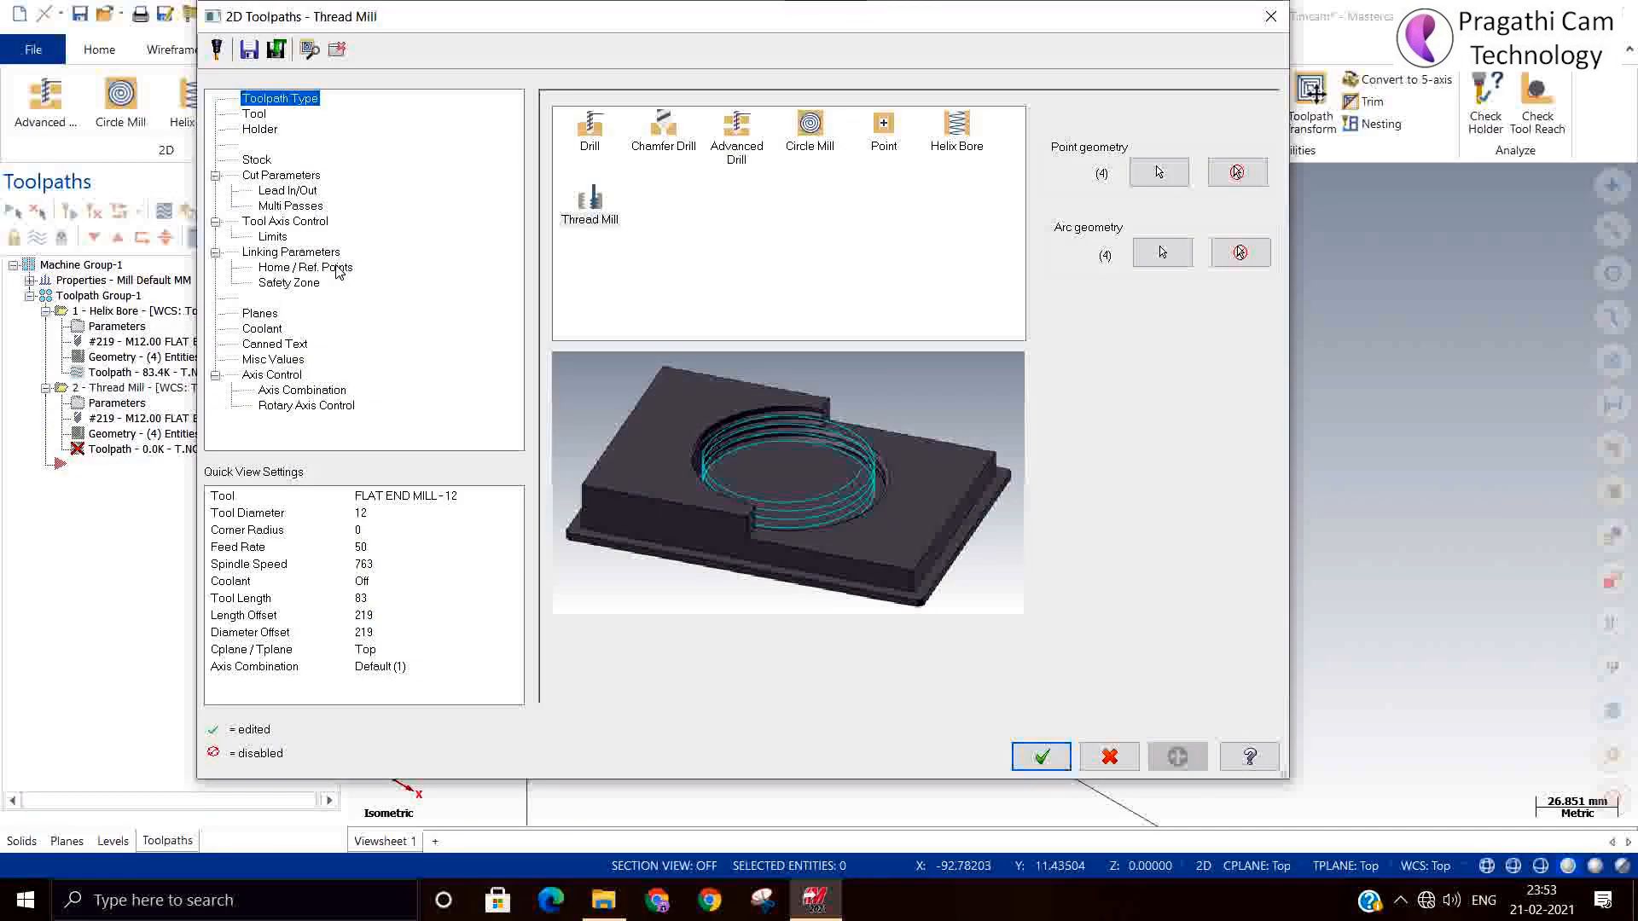
# Step: Delete the 12 mm flat end mill from the Thread Mill operation's tool list and confirm the deletion
pyautogui.click(255, 116)
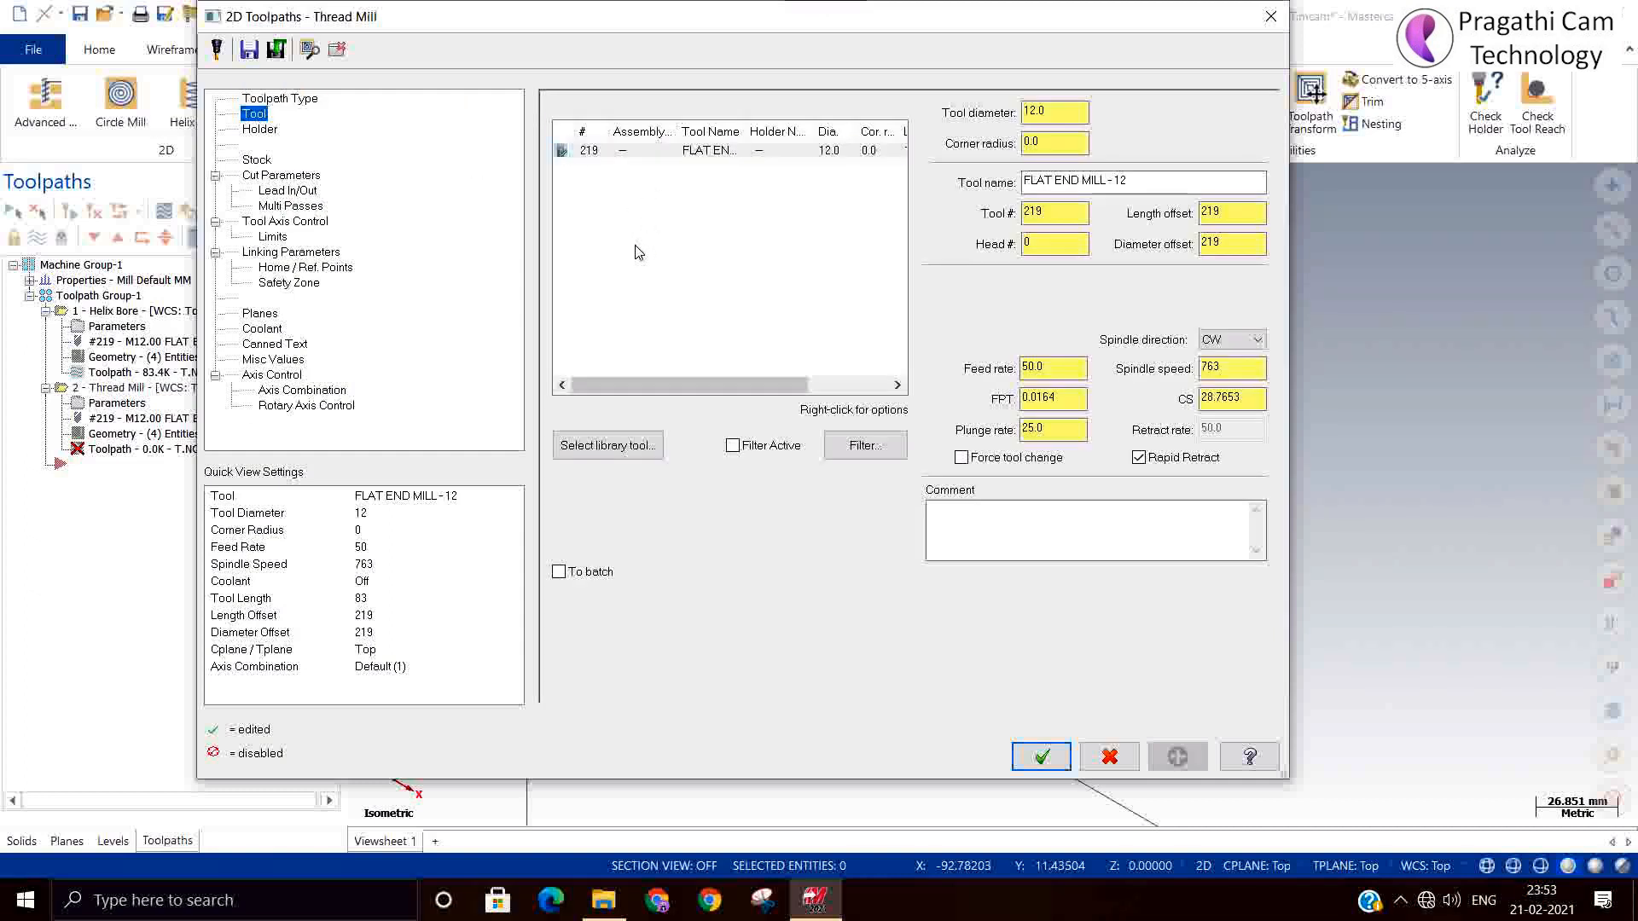
pyautogui.click(658, 159)
pyautogui.press('Delete')
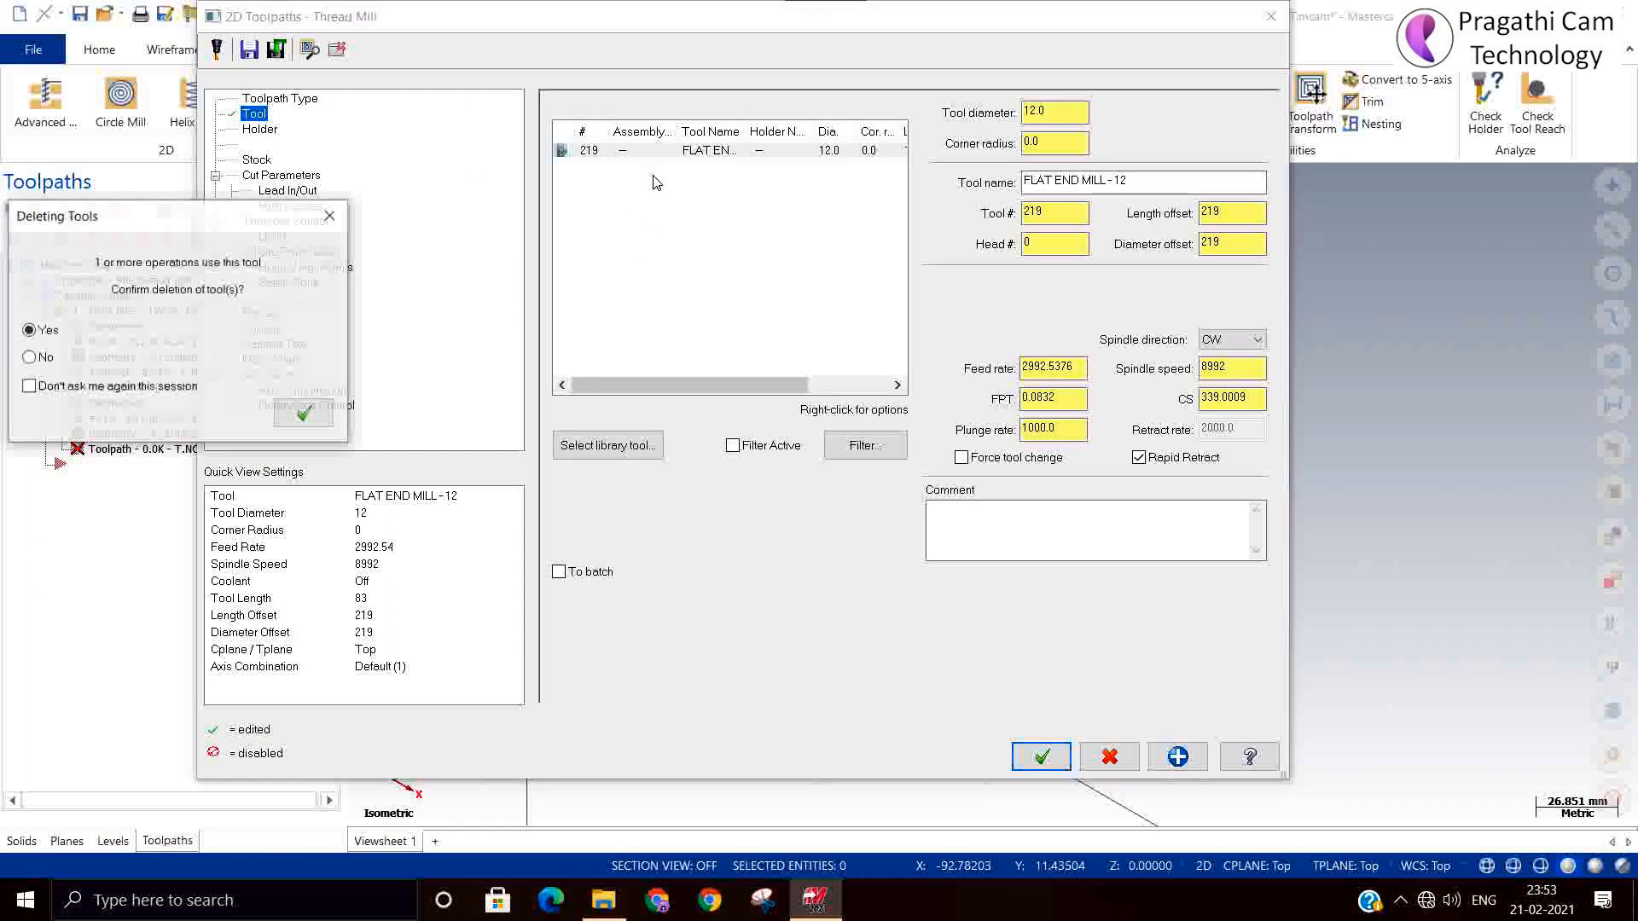
pyautogui.click(328, 411)
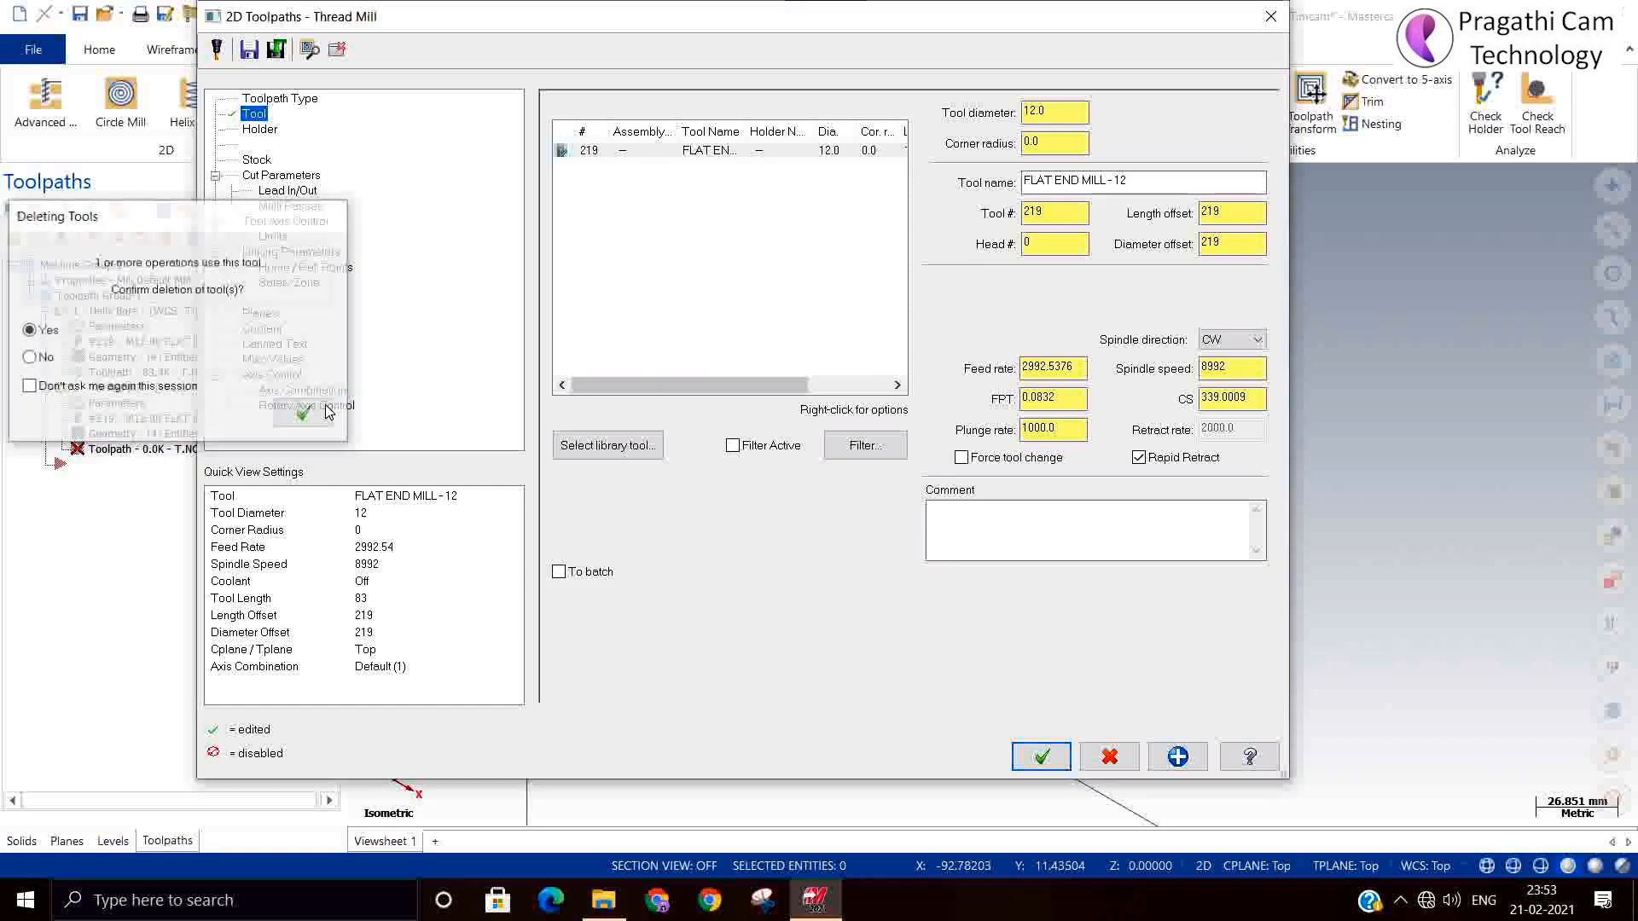
# Step: Check the tool library for a suitable cutter, close it, and start creating a new tool of the Thread mill type
pyautogui.click(608, 446)
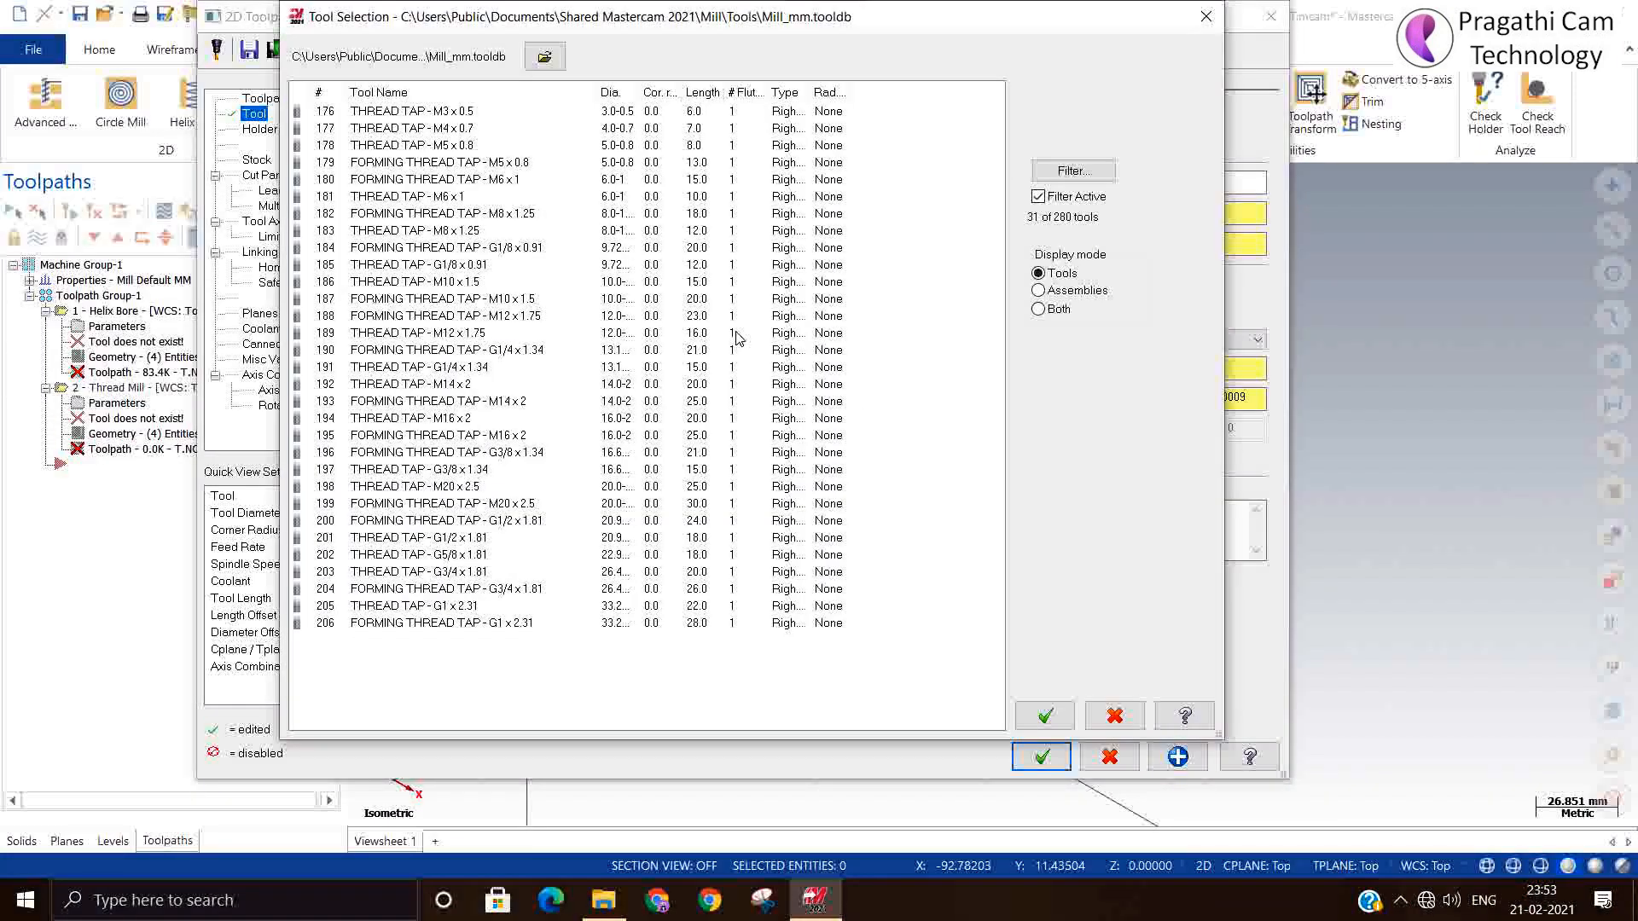
pyautogui.click(1198, 20)
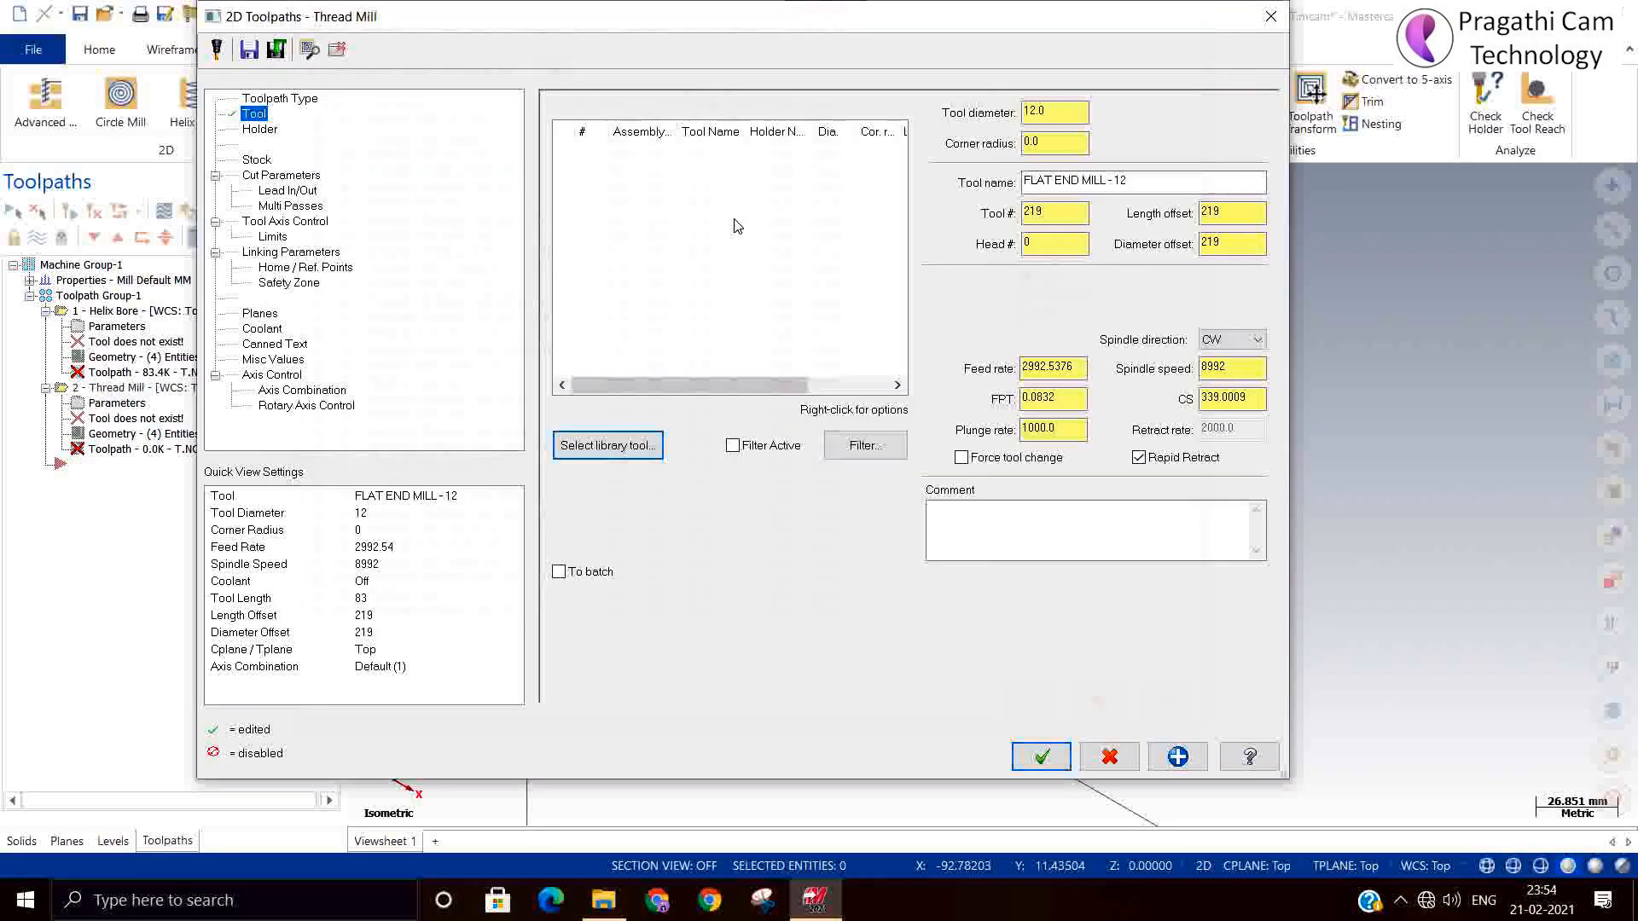
pyautogui.rightClick(645, 227)
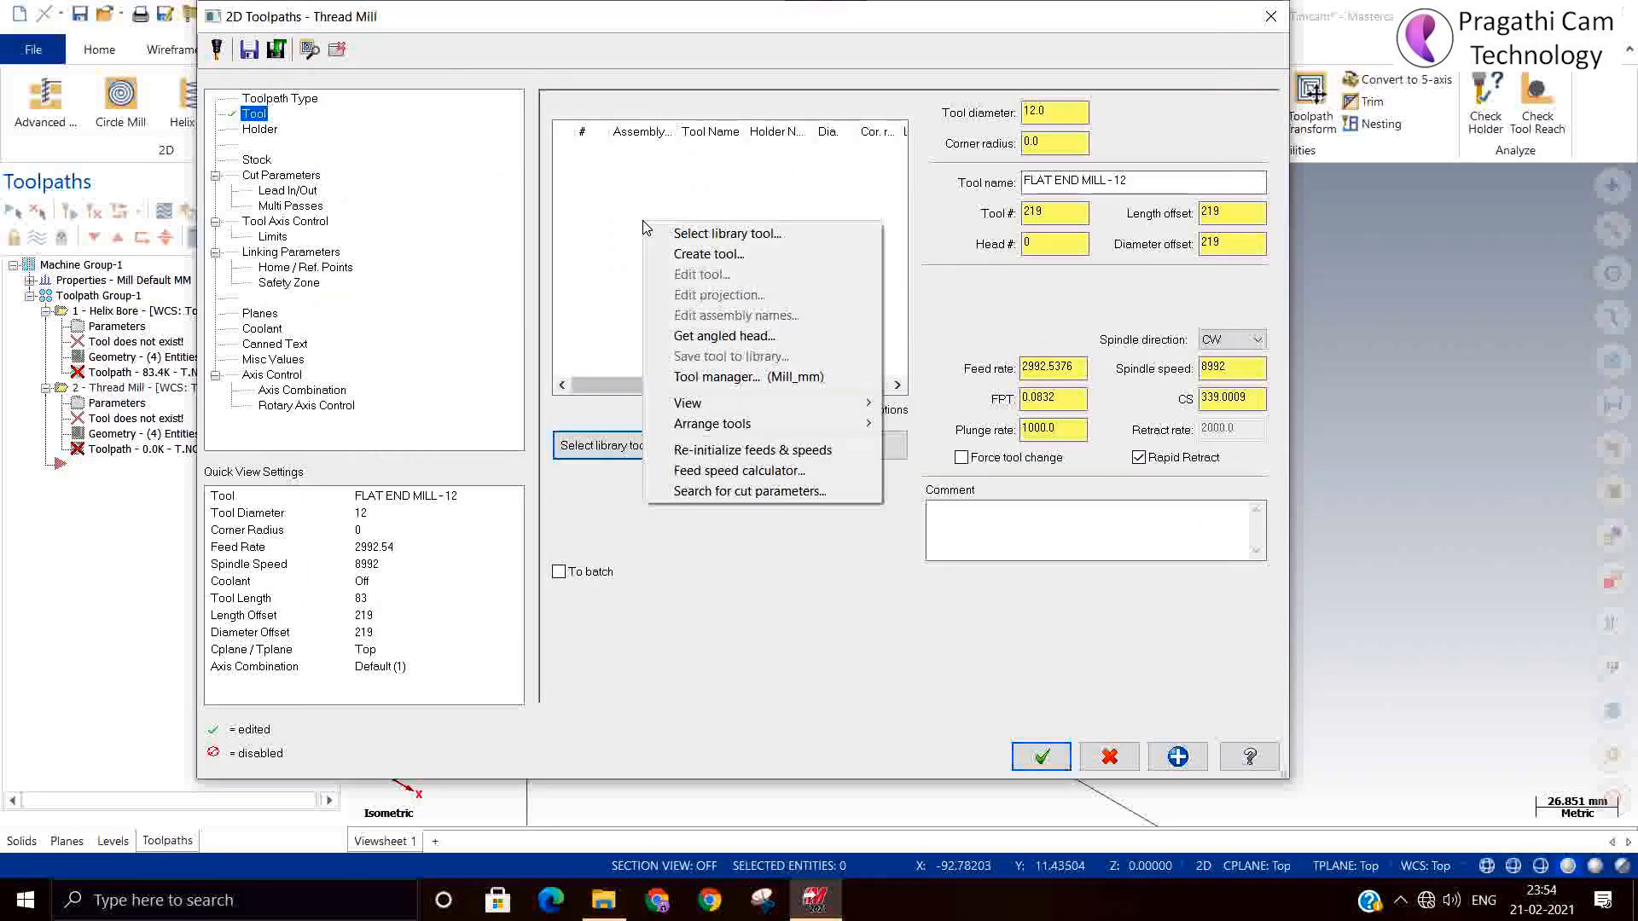
pyautogui.click(730, 253)
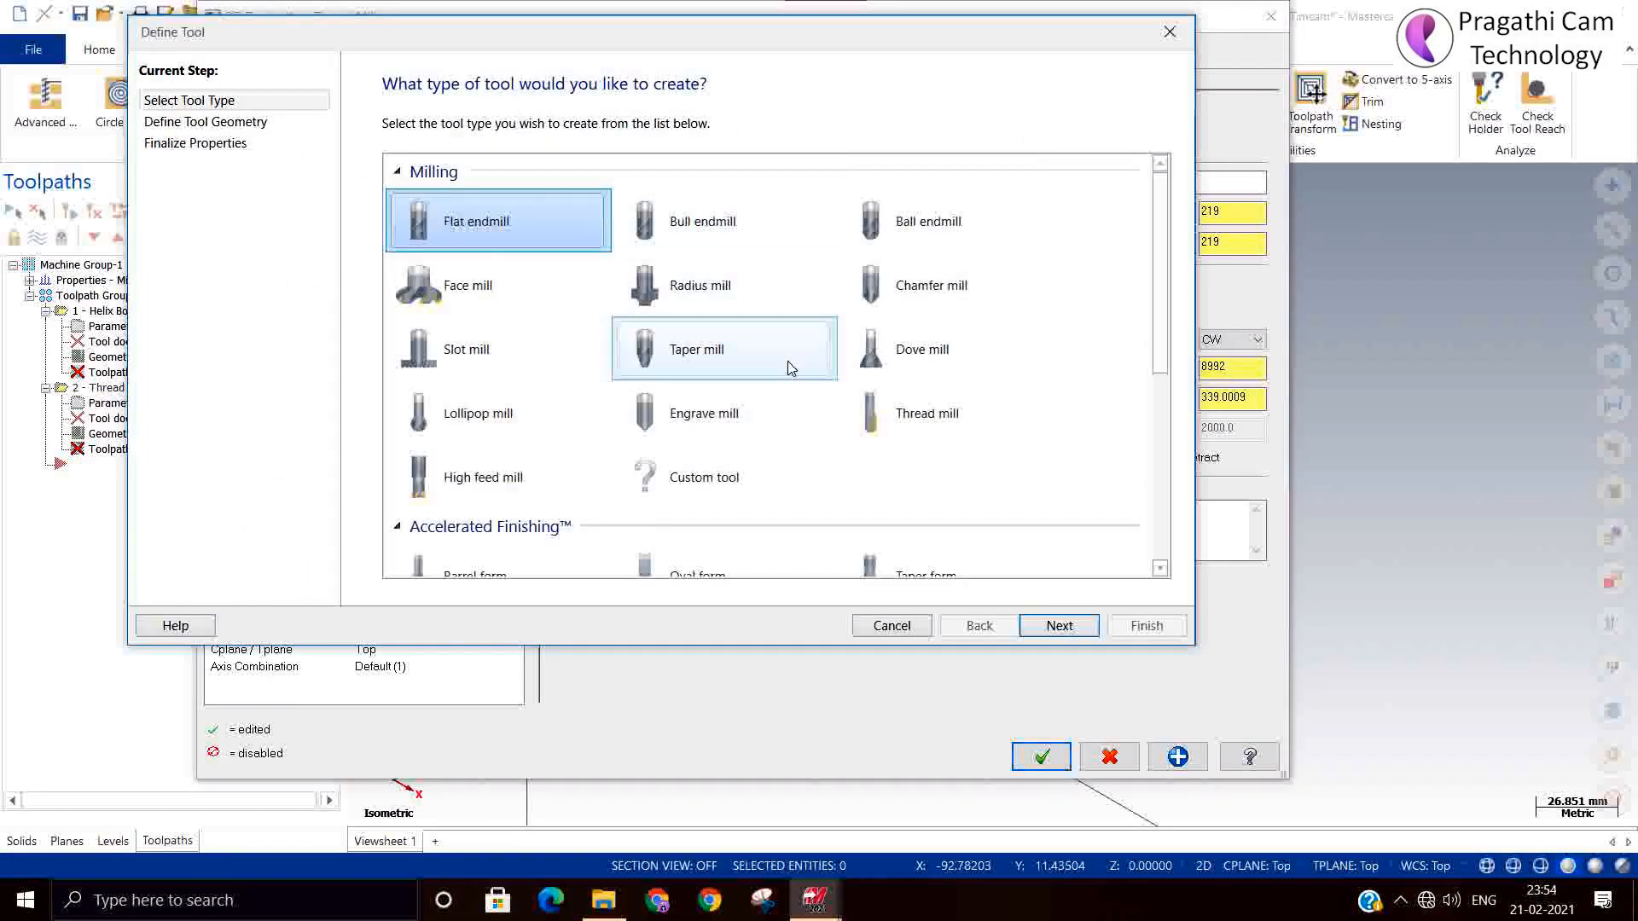
pyautogui.click(877, 412)
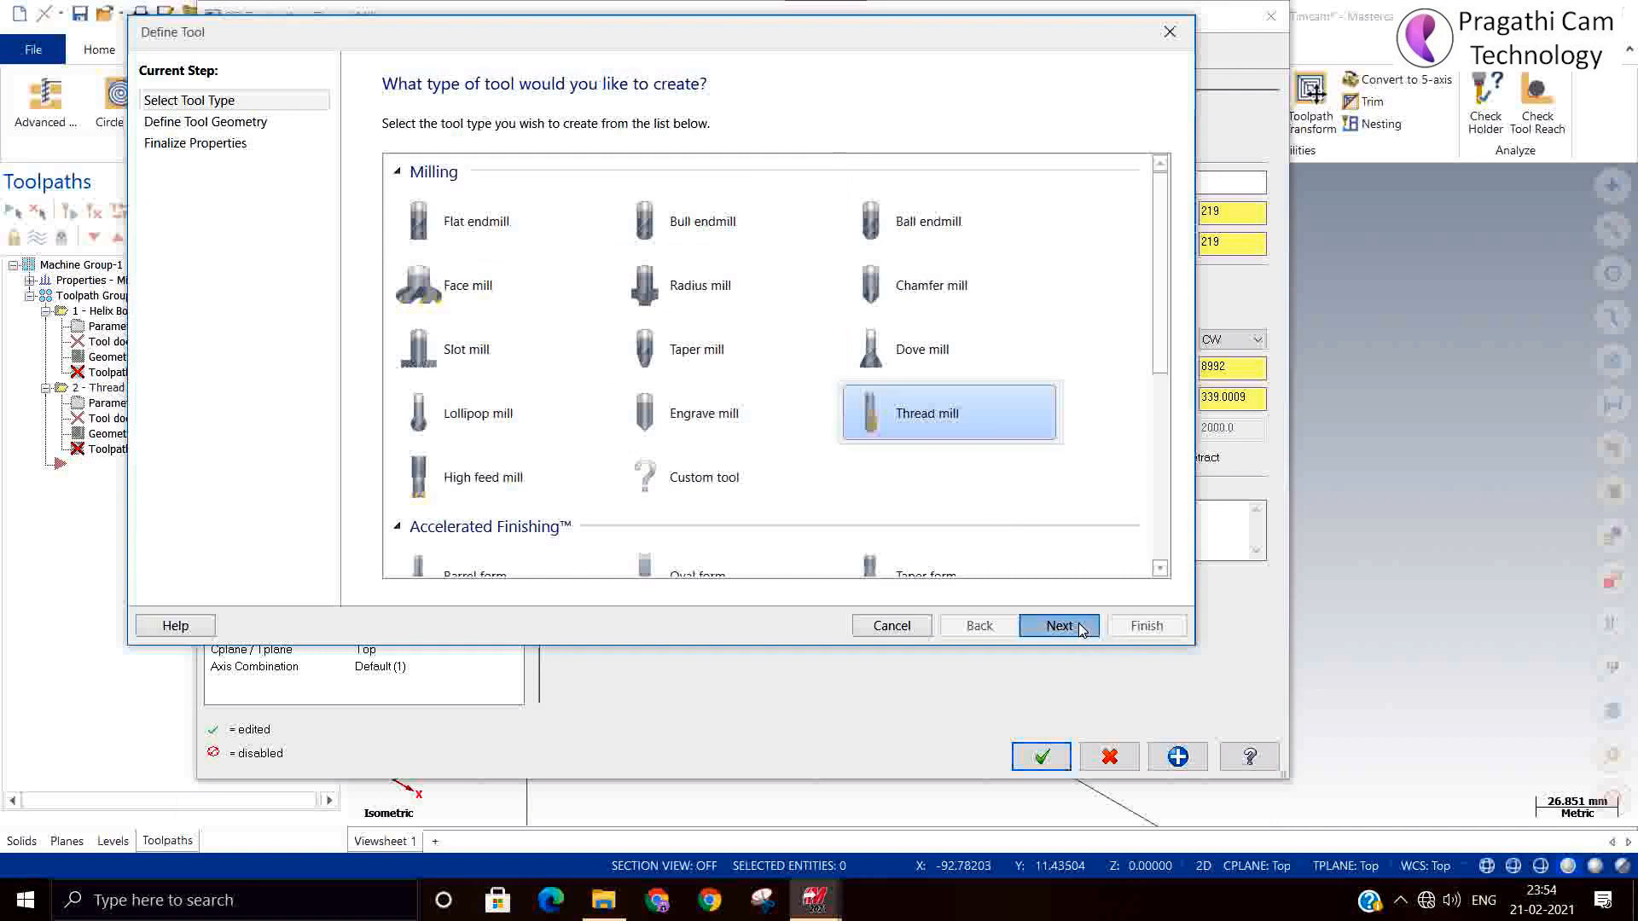
pyautogui.click(1079, 628)
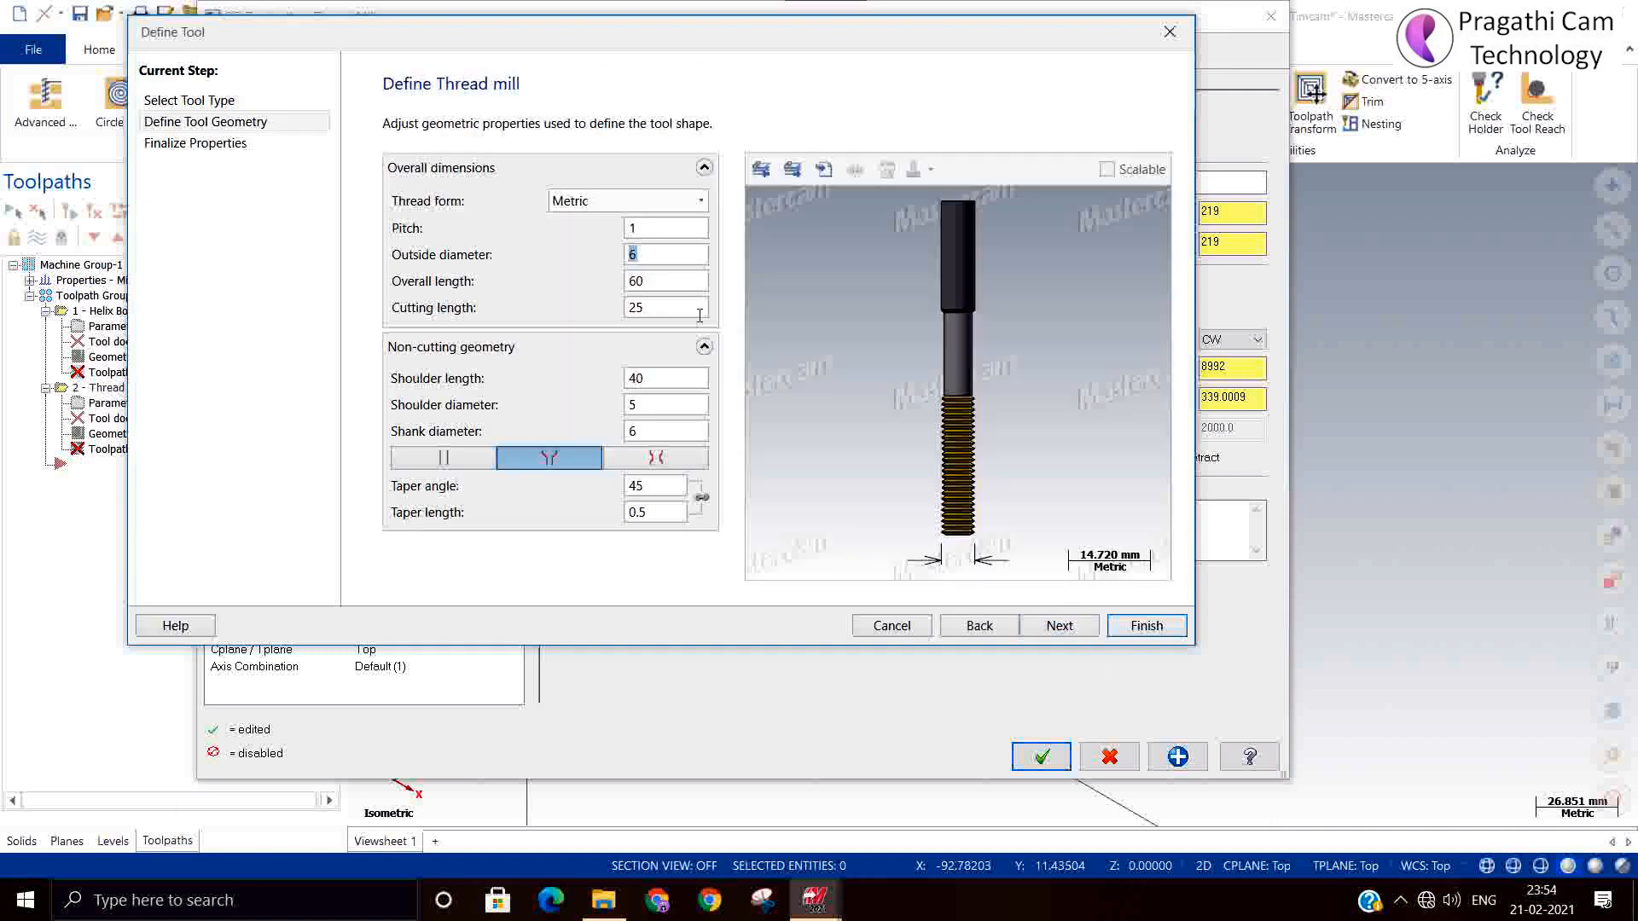
# Step: Set the new thread mill's outside diameter to 20 and its cutting length to 10
pyautogui.click(655, 260)
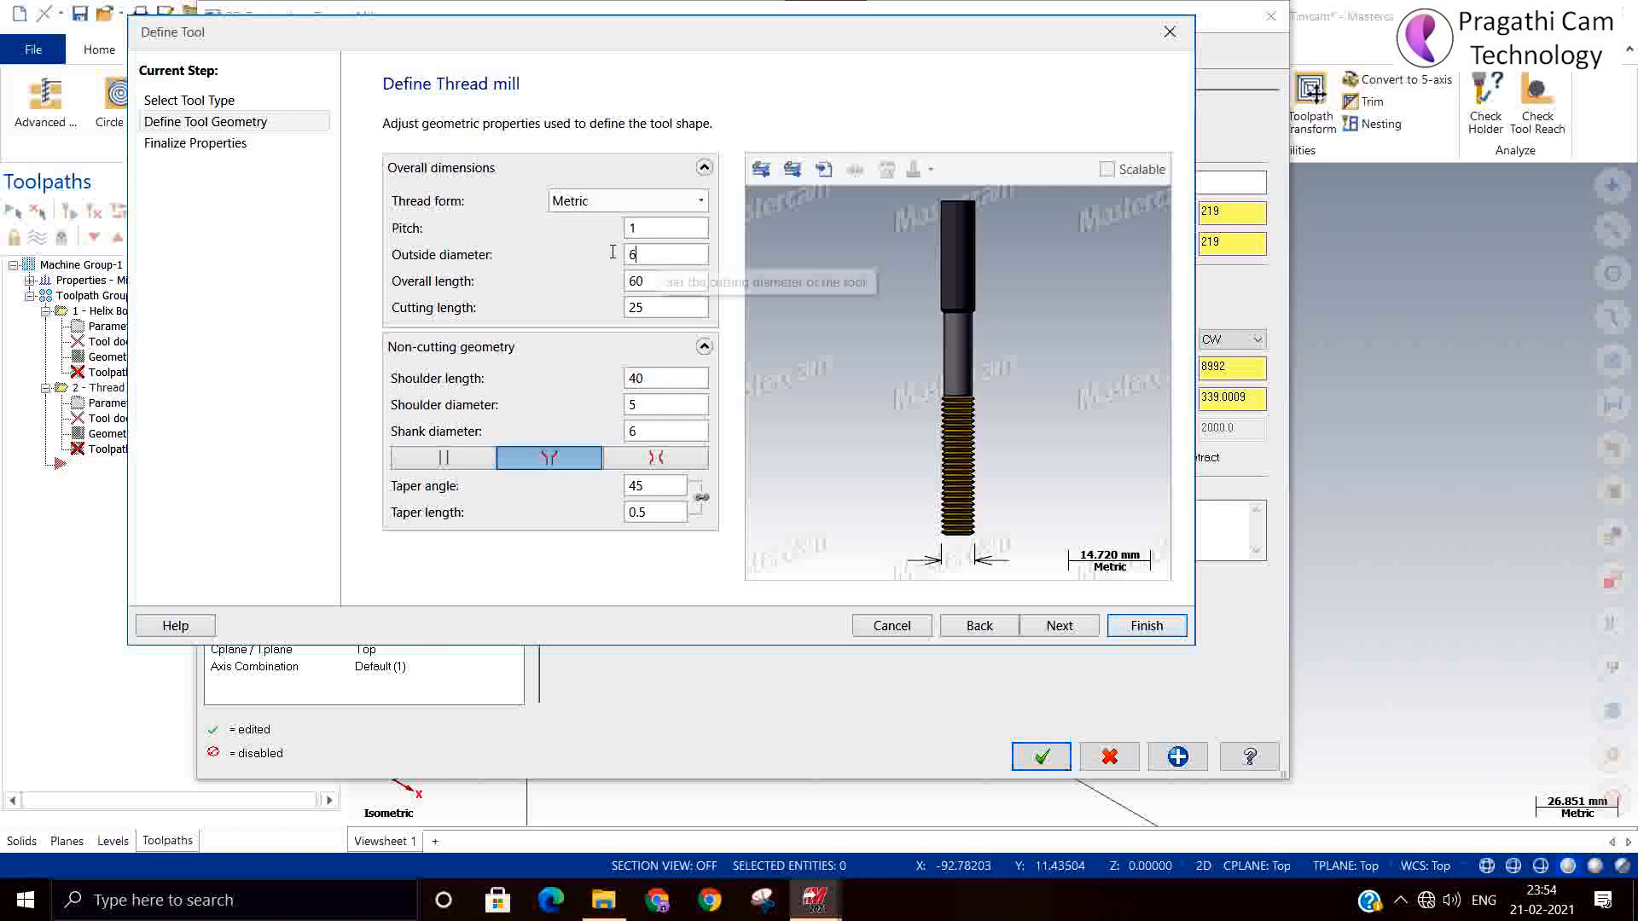
pyautogui.moveTo(613, 252); pyautogui.dragTo(571, 259)
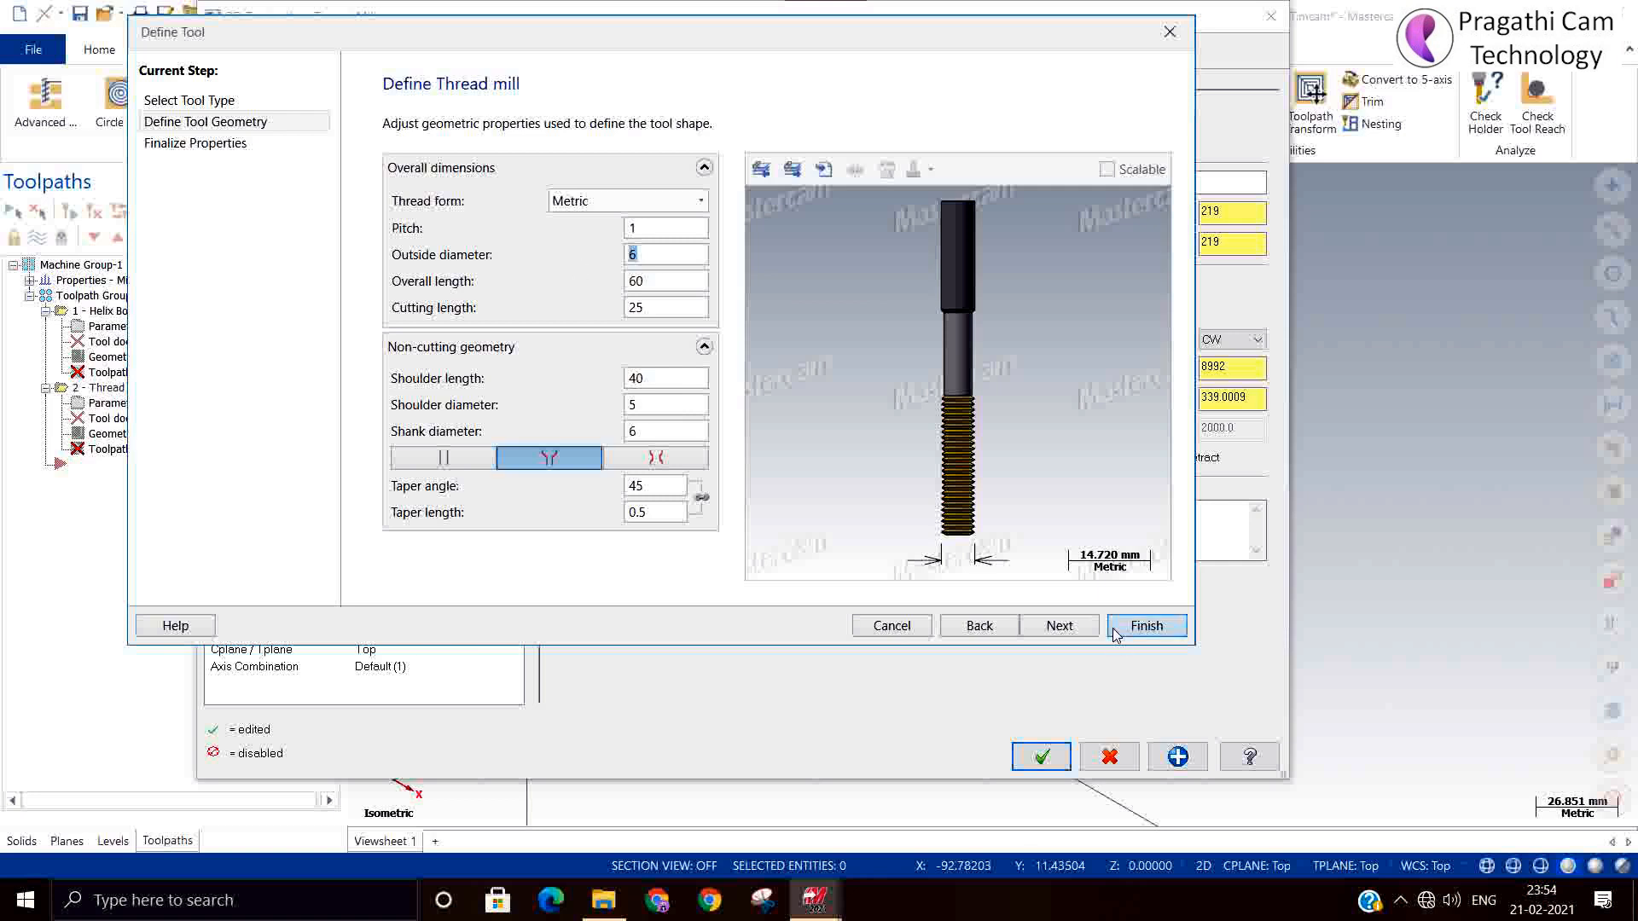
pyautogui.write('20')
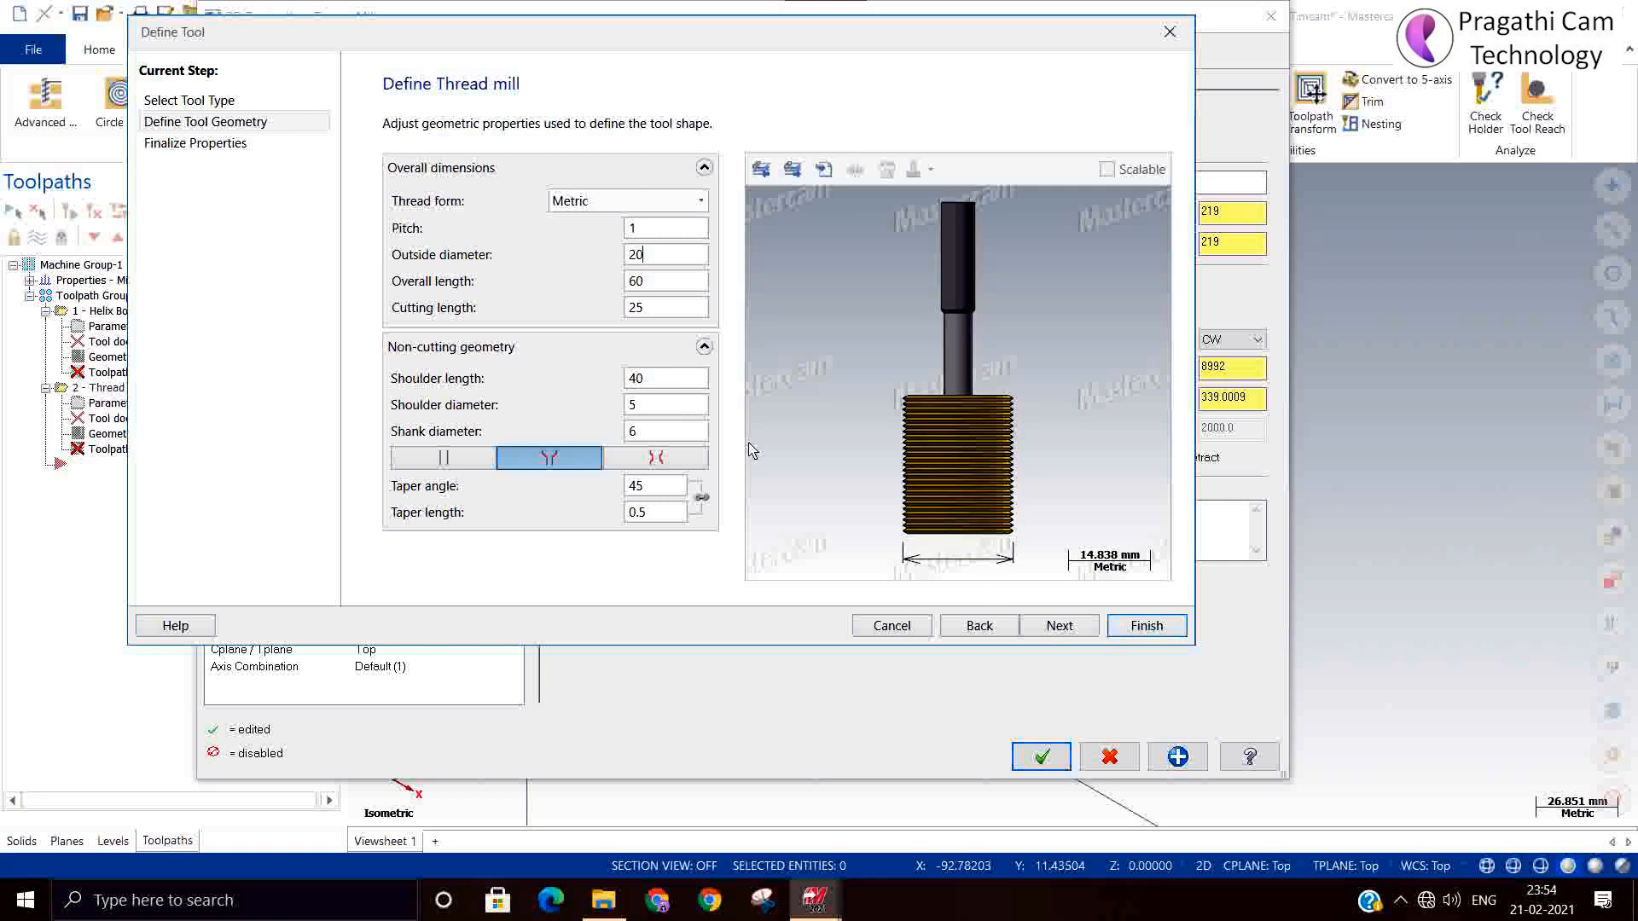
pyautogui.click(659, 300)
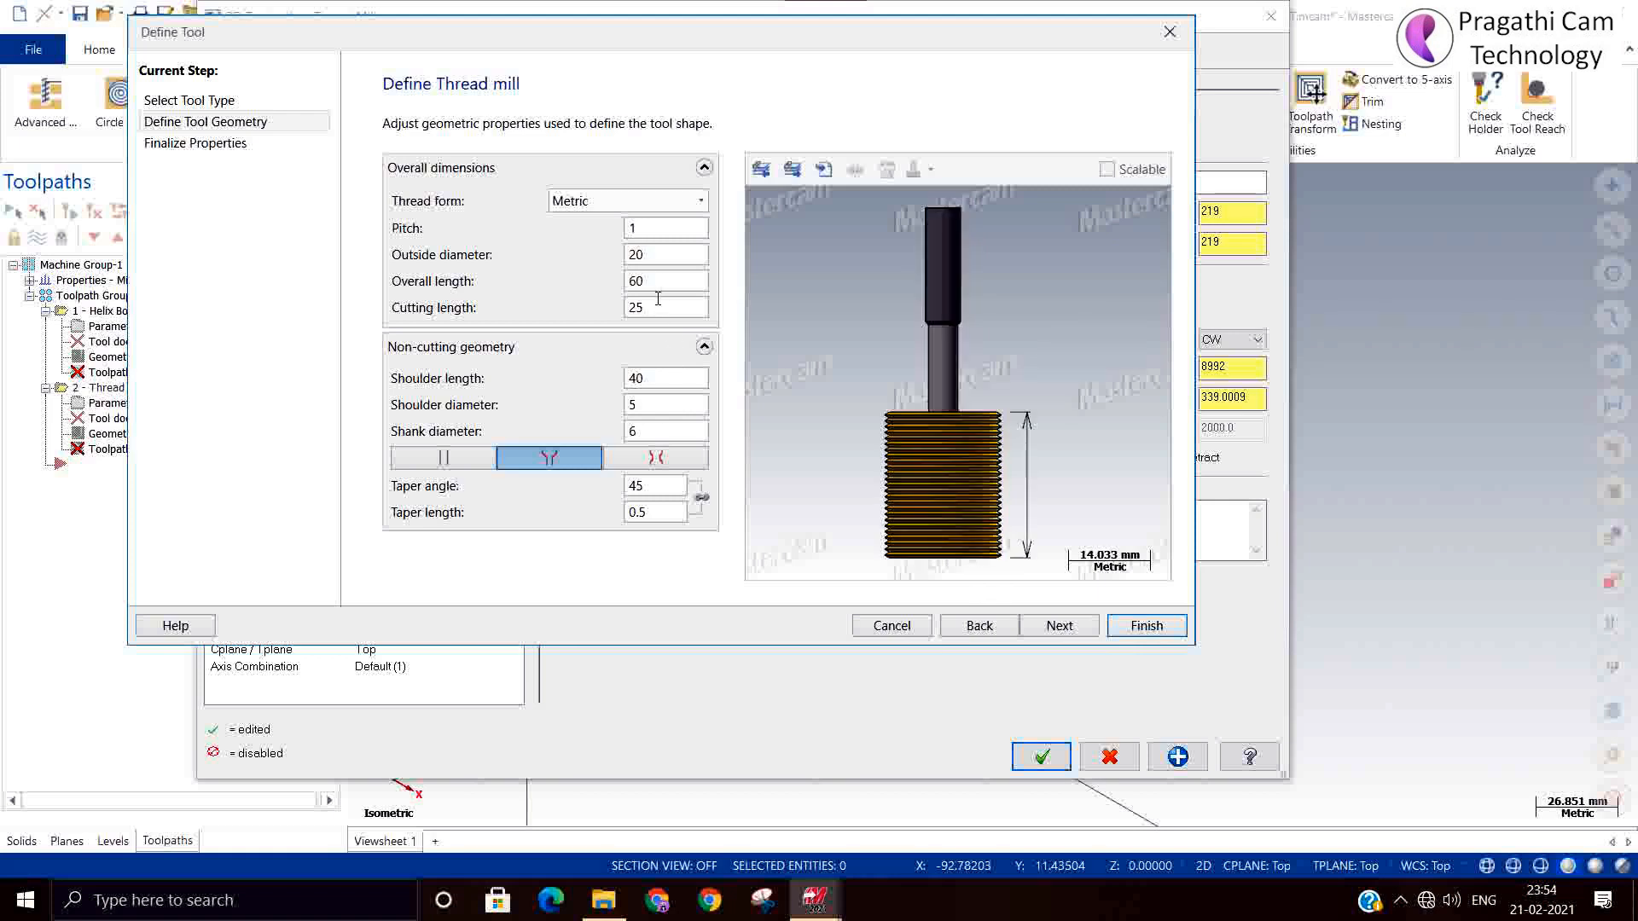
pyautogui.moveTo(646, 308); pyautogui.dragTo(539, 317)
pyautogui.write('10')
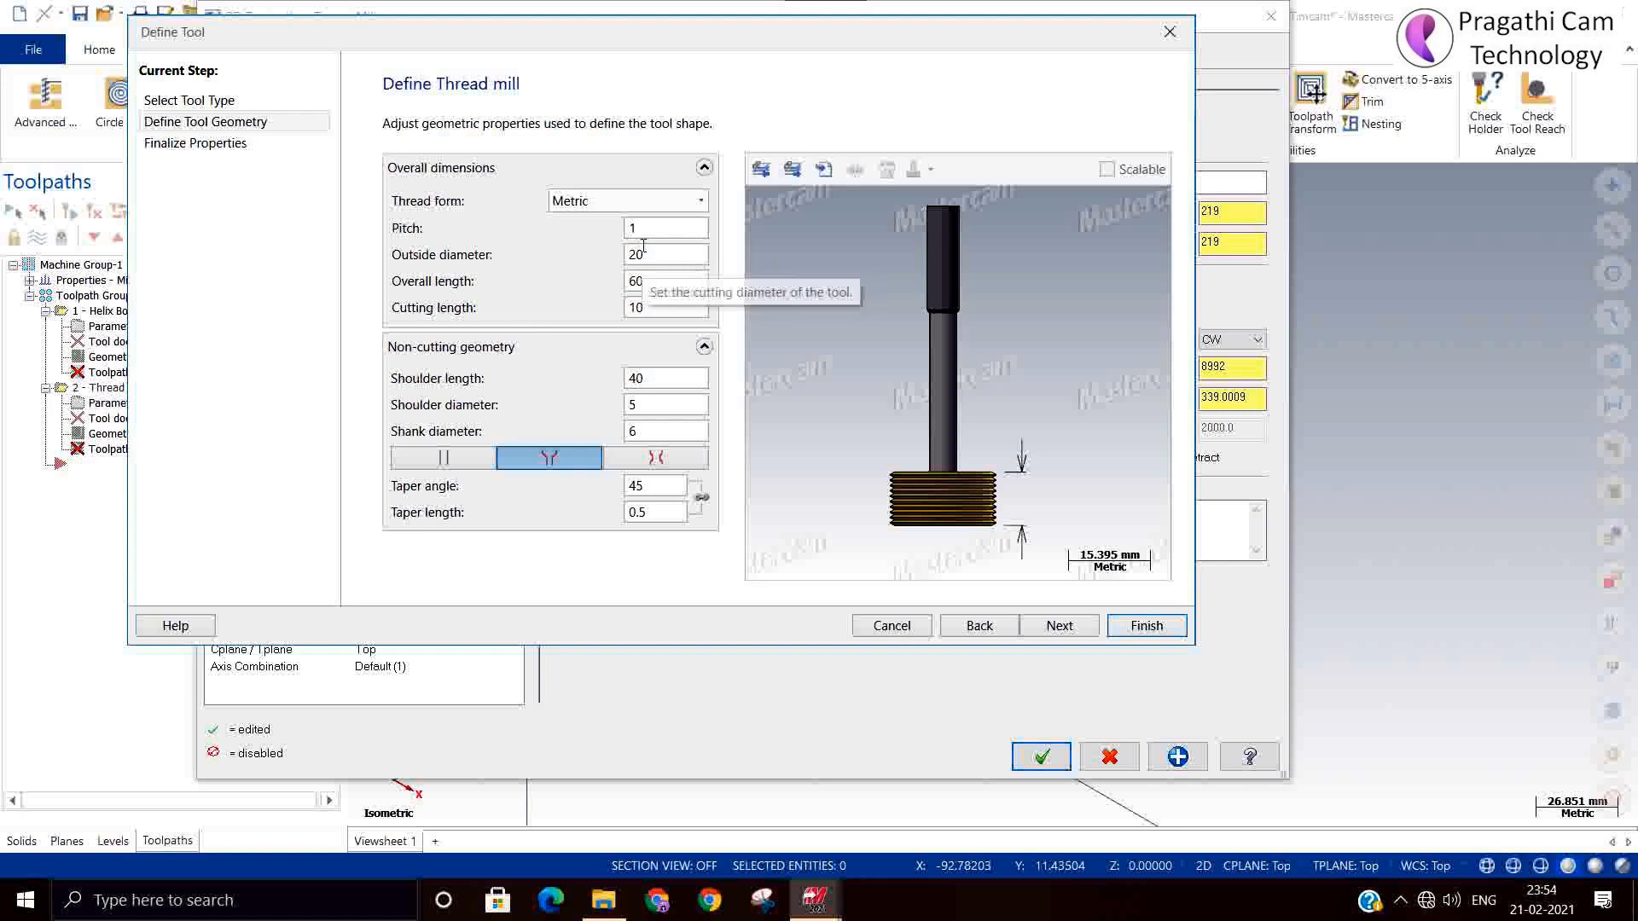
# Step: Set both the shoulder diameter and the shank diameter of the thread mill to 10
pyautogui.click(651, 380)
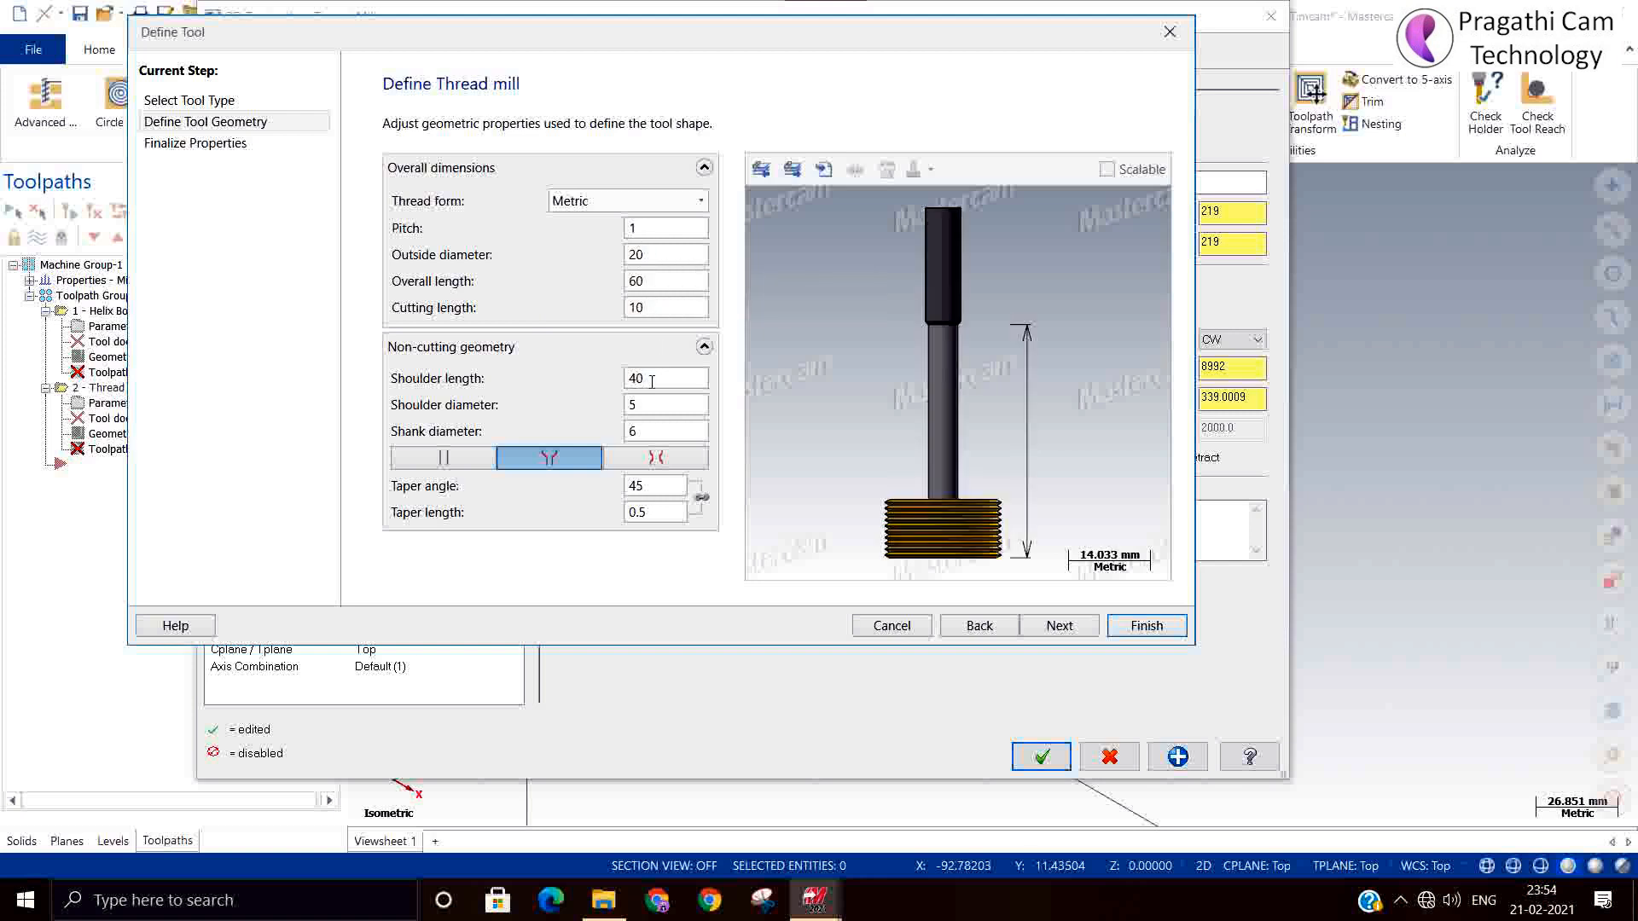
pyautogui.click(647, 408)
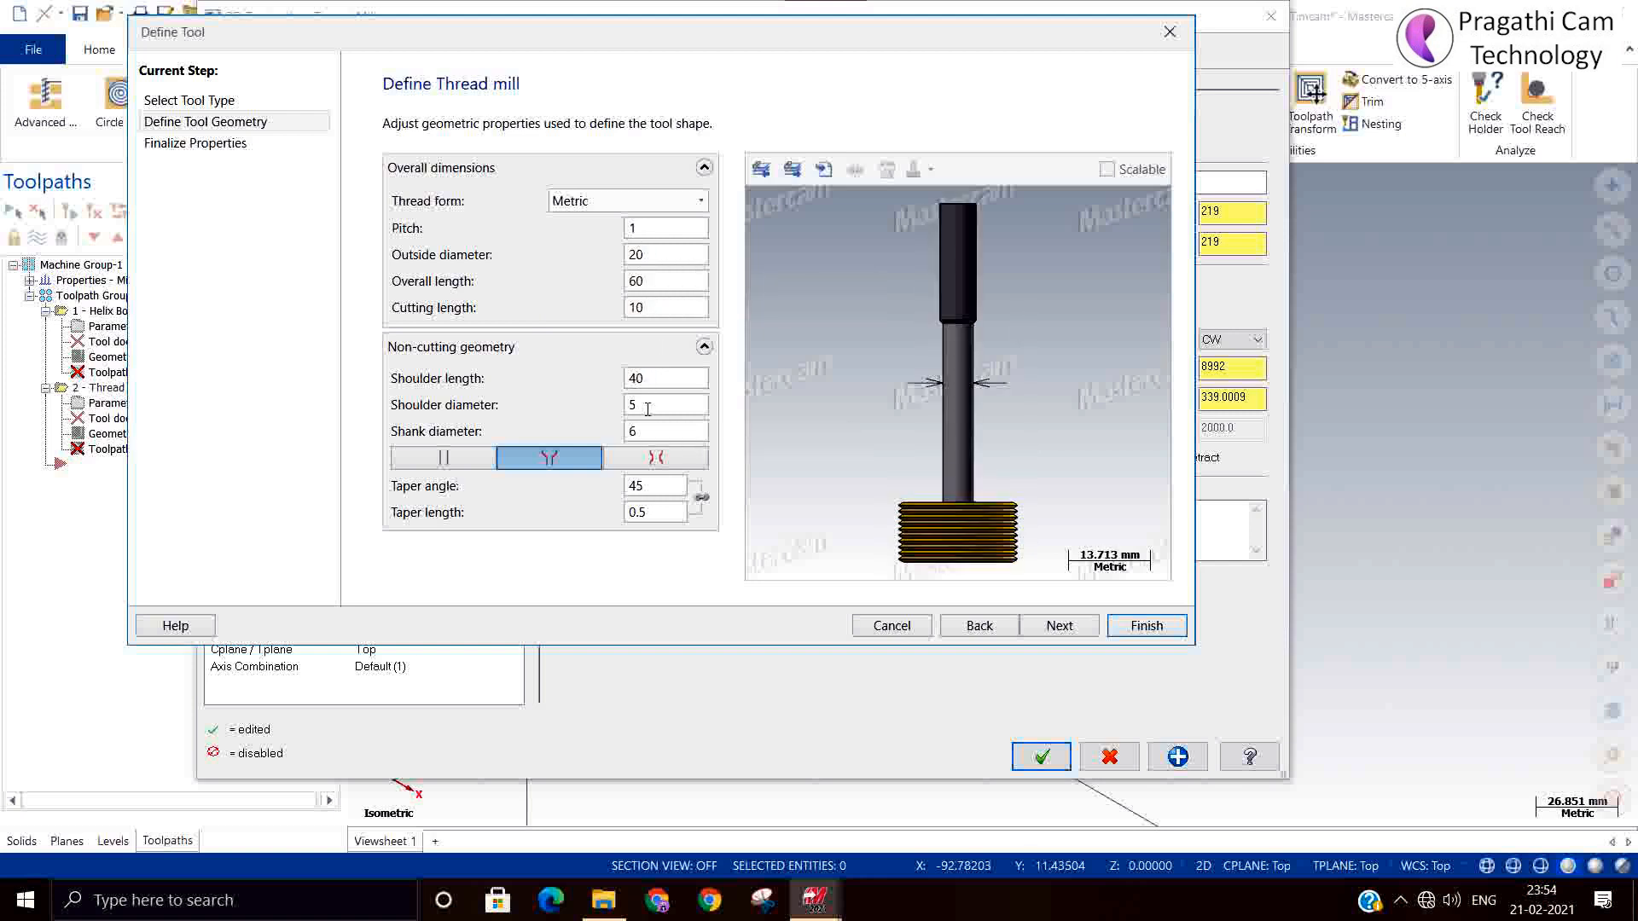
pyautogui.moveTo(647, 409); pyautogui.dragTo(601, 404)
pyautogui.press('Return')
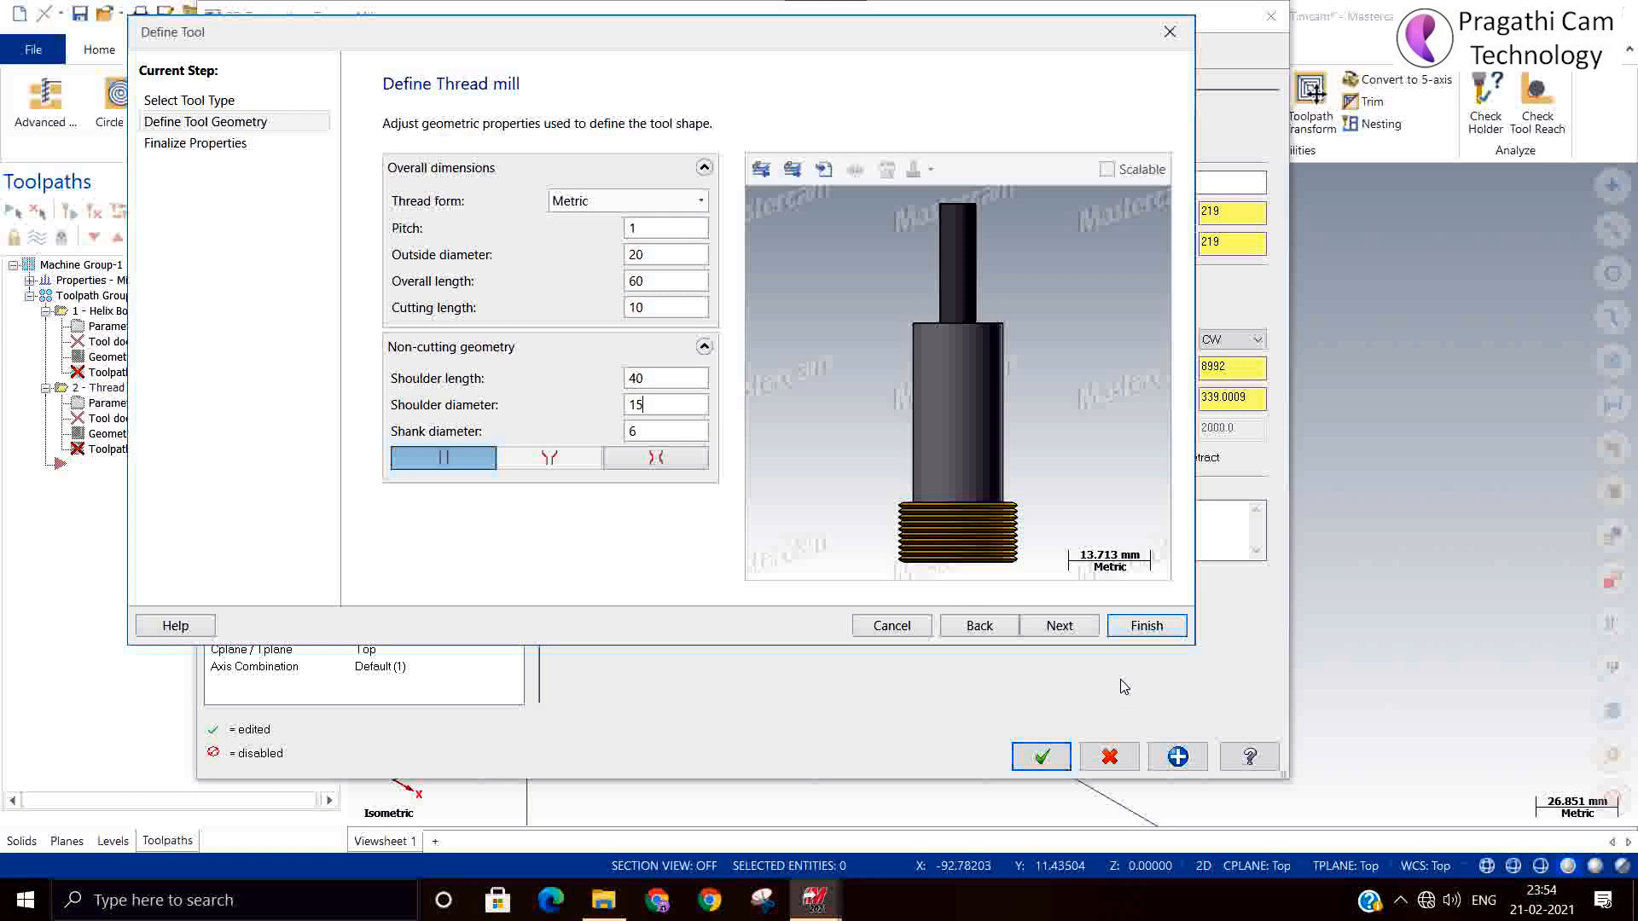
pyautogui.write('0')
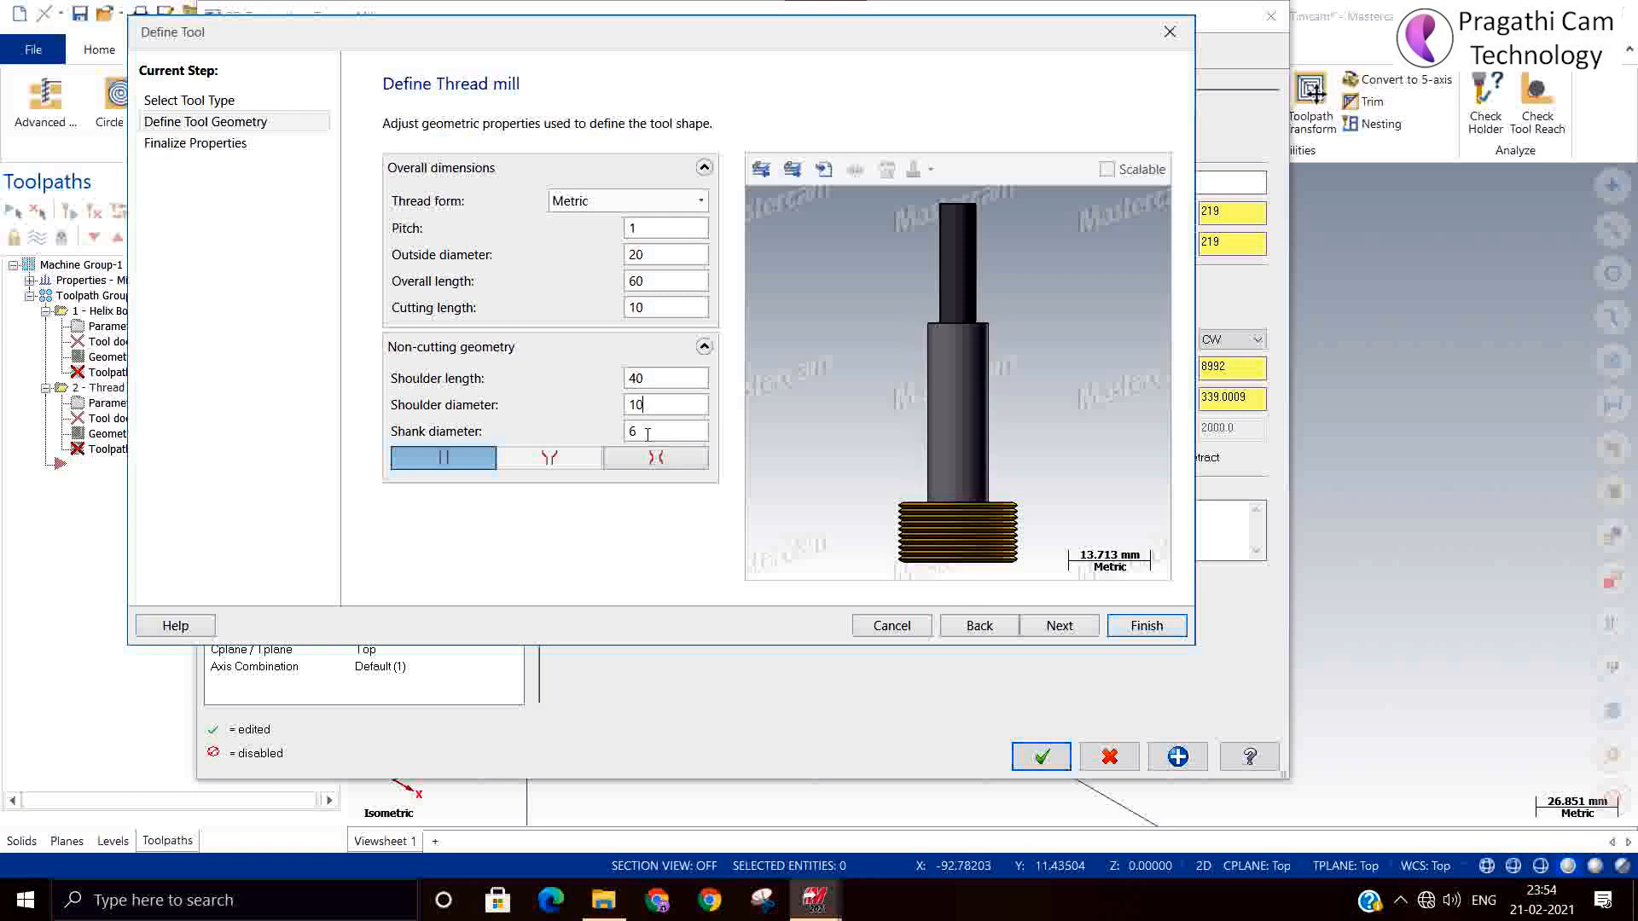
pyautogui.press('Tab')
pyautogui.write('10')
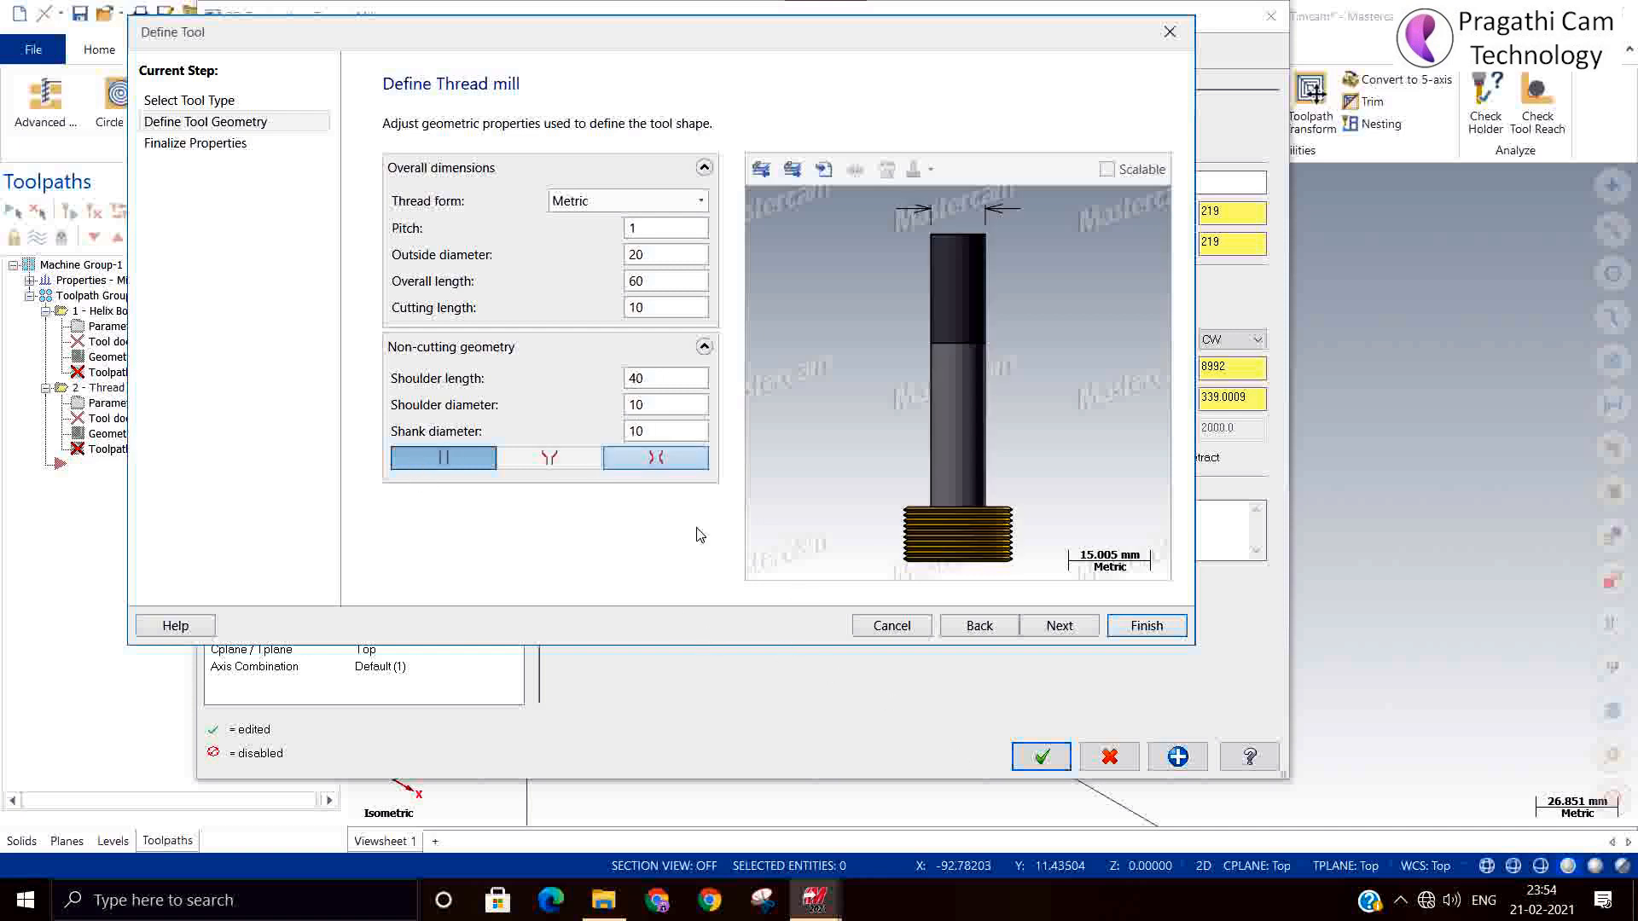
# Step: Go through the thread mill's miscellaneous properties, including FPT, flutes and feed rate, and finish creating the tool
pyautogui.click(1060, 626)
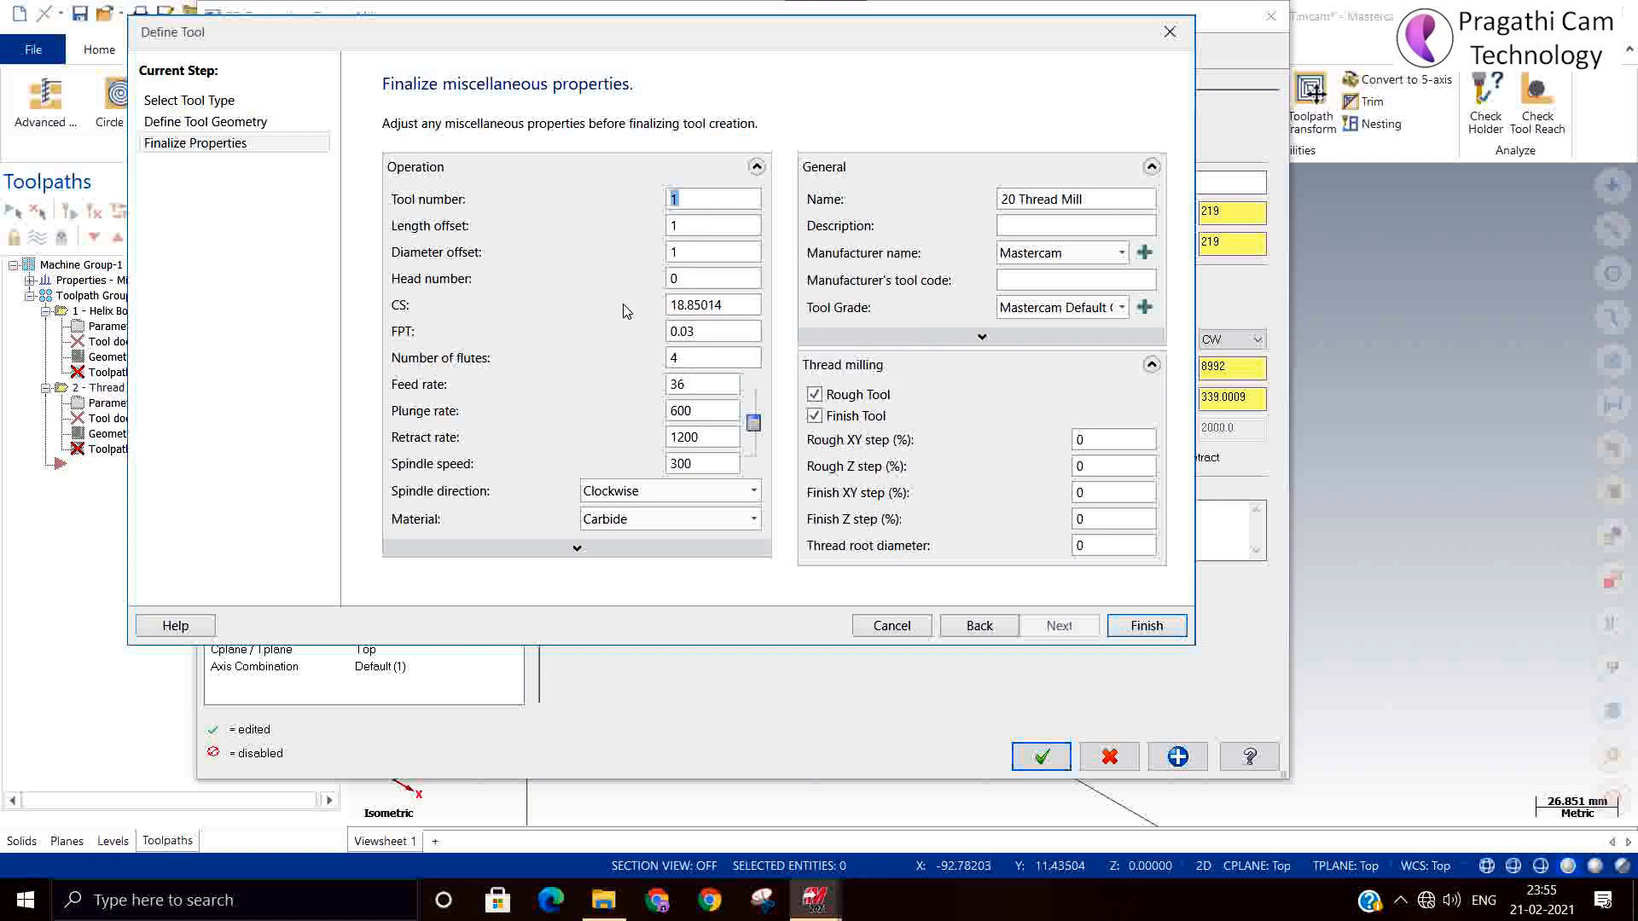
pyautogui.click(711, 325)
pyautogui.moveTo(730, 329); pyautogui.dragTo(575, 327)
pyautogui.click(685, 362)
pyautogui.click(698, 385)
pyautogui.click(1150, 626)
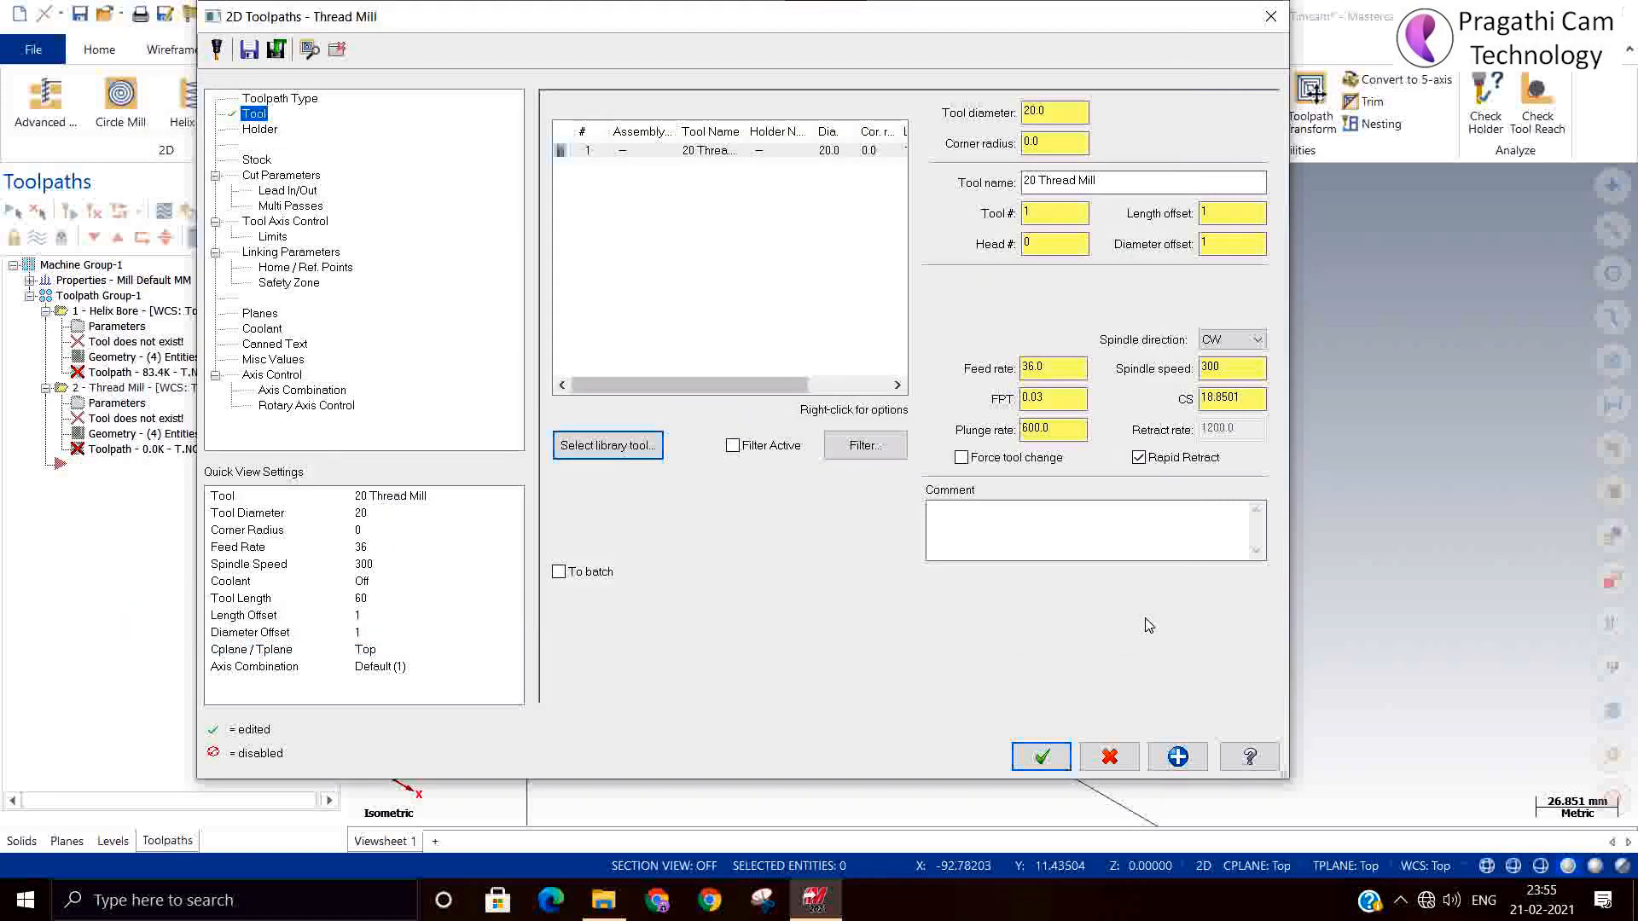
# Step: Edit the feed per tooth of the 20 mm thread mill in the operation's tool settings
pyautogui.doubleClick(1052, 395)
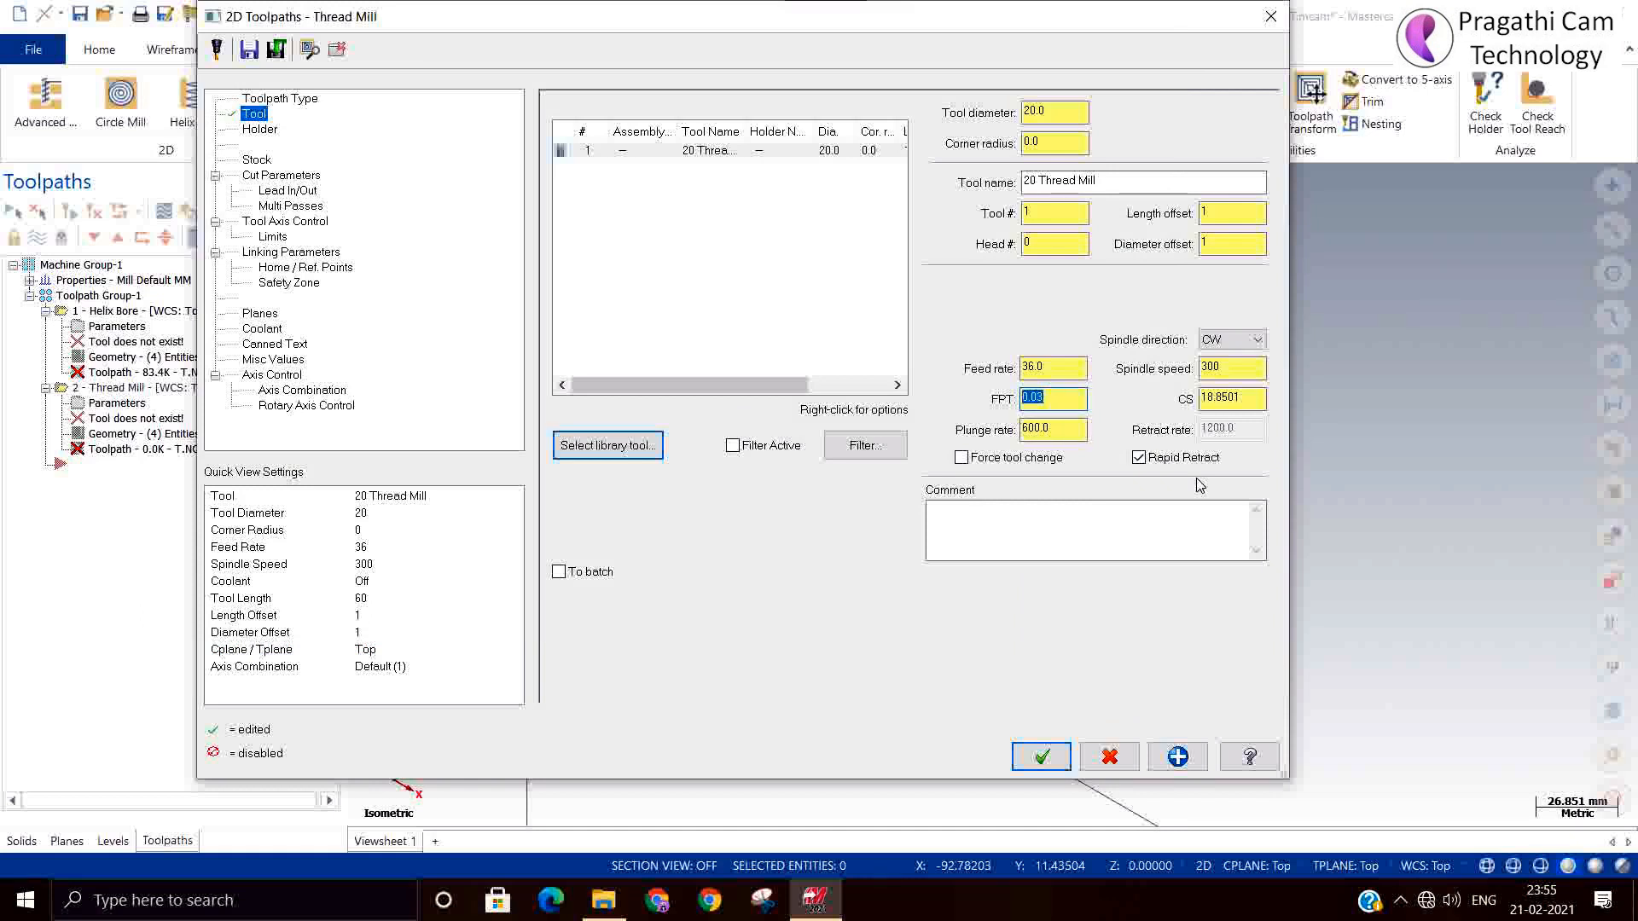
pyautogui.write('1')
pyautogui.press('Return')
pyautogui.write('00')
pyautogui.press('Return')
# Step: In the Thread Mill cut parameters, set the thread start angle to 15 and the machining direction to Top to bottom
pyautogui.click(263, 176)
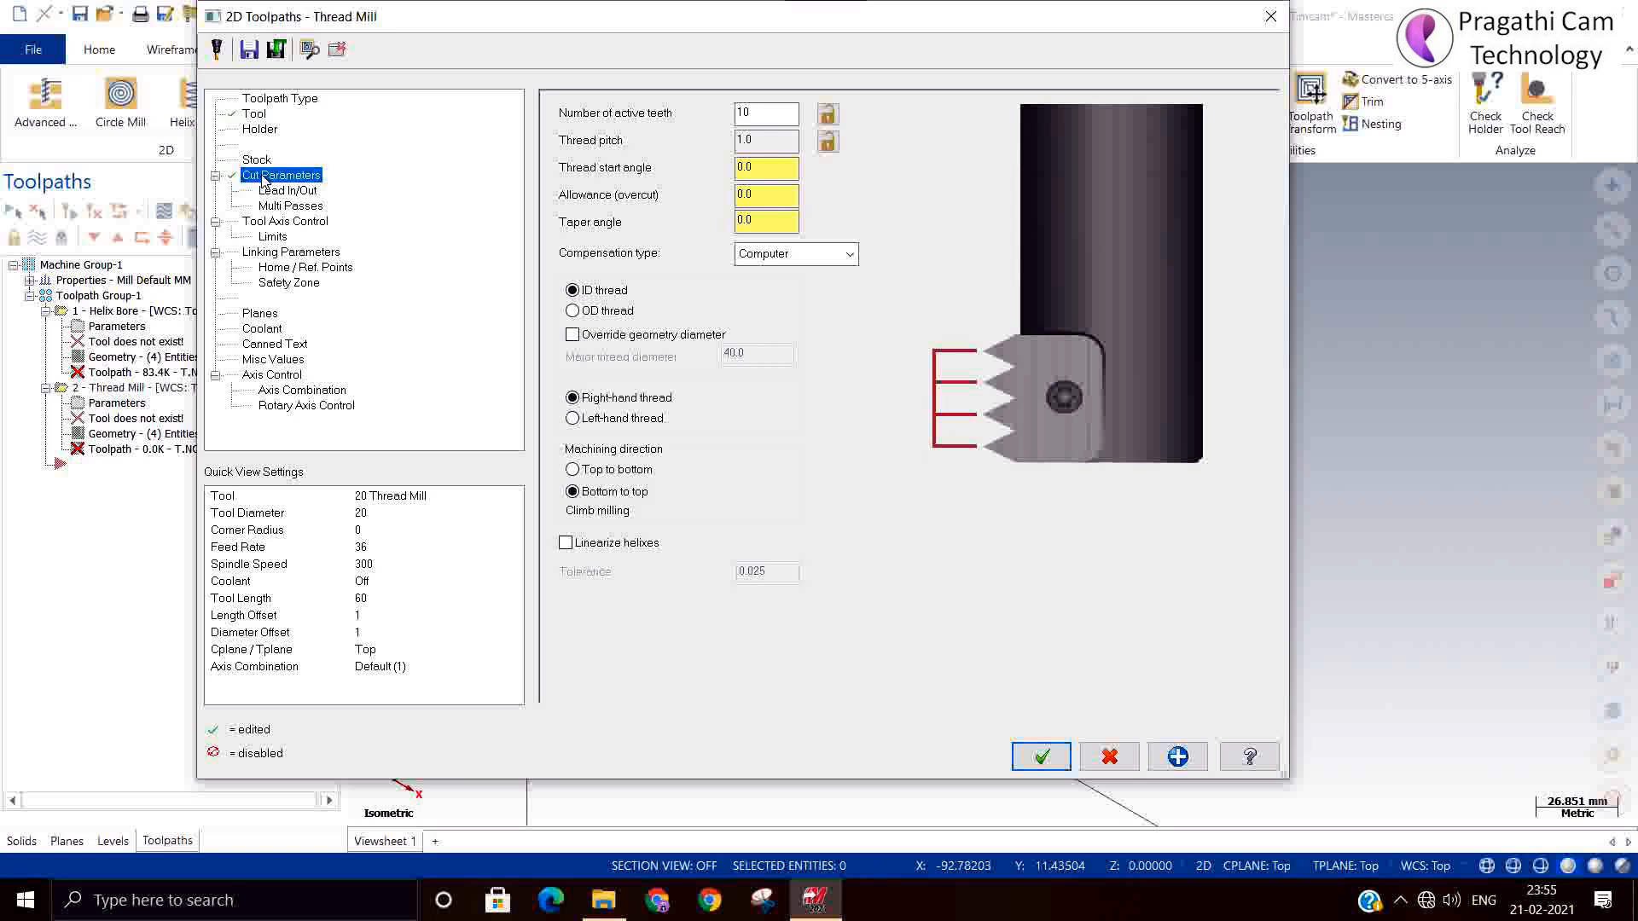
pyautogui.click(762, 113)
pyautogui.click(761, 171)
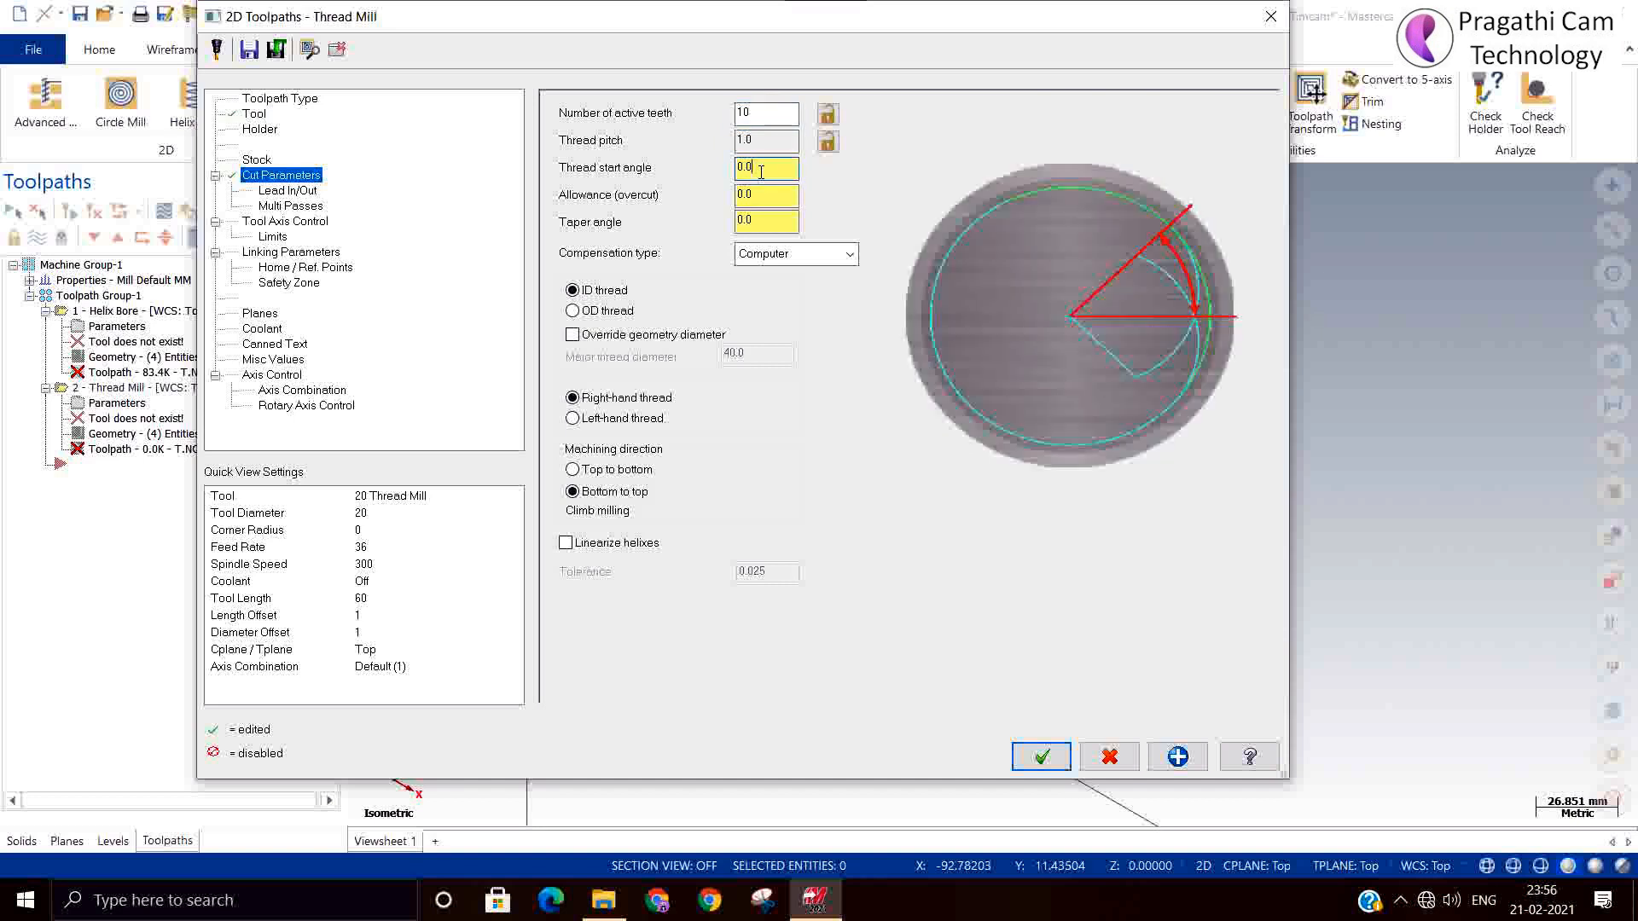
pyautogui.moveTo(760, 171); pyautogui.dragTo(679, 171)
pyautogui.write('15')
pyautogui.press('Return')
pyautogui.click(773, 198)
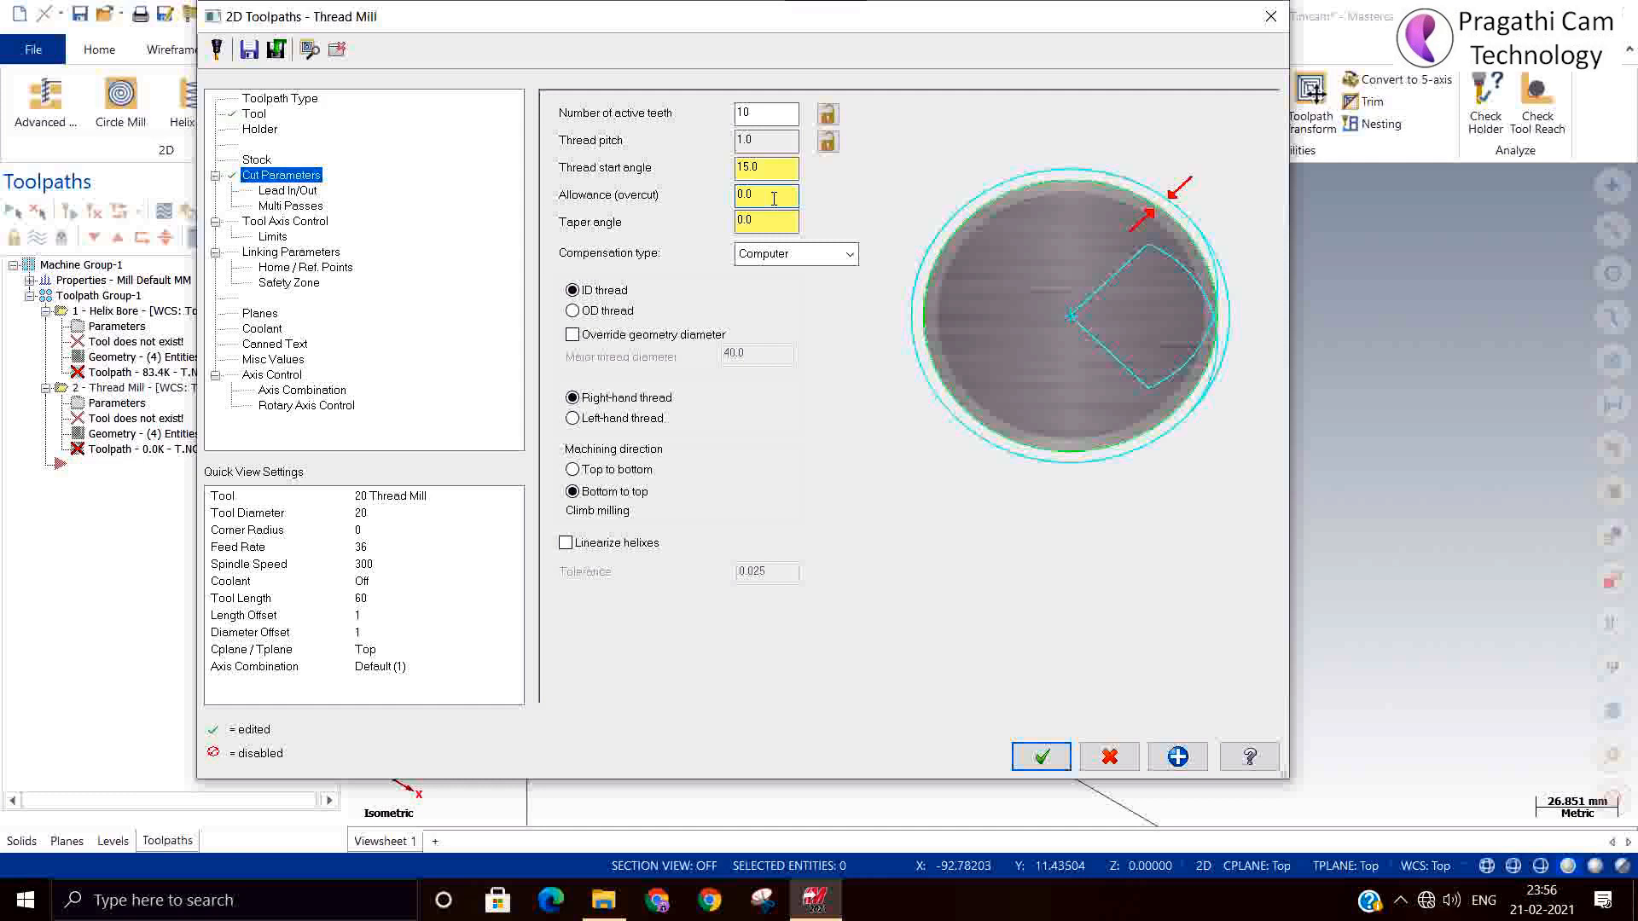
pyautogui.click(759, 222)
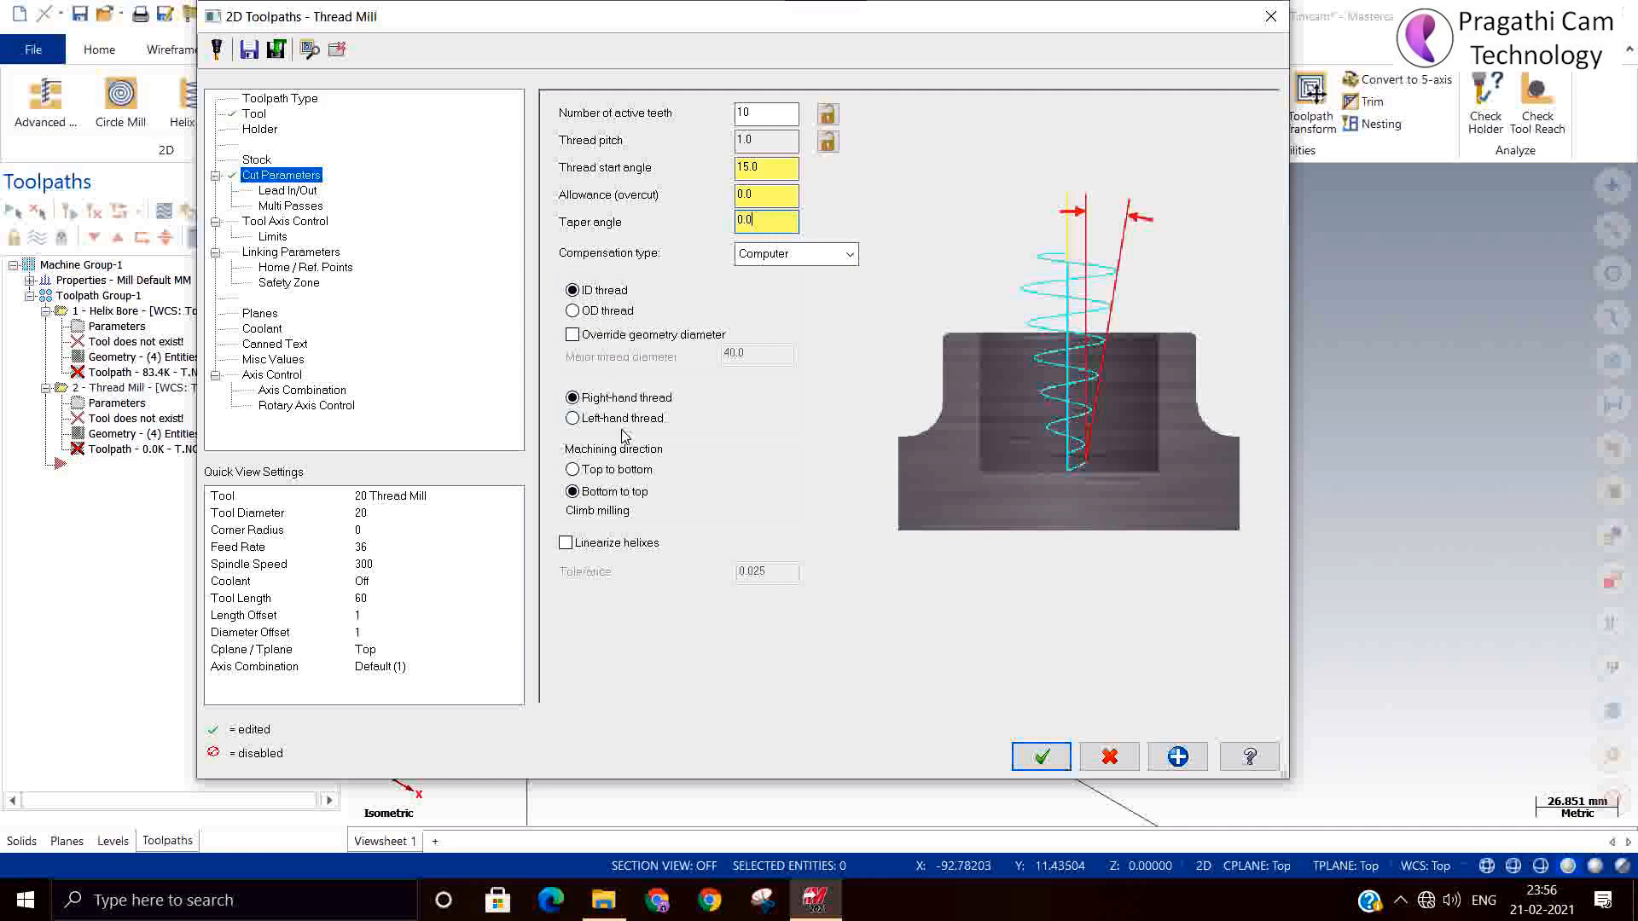
pyautogui.click(628, 474)
# Step: Check the lead in/out settings, then enable Multi Passes with 10 rough passes at a 0.25 stepover
pyautogui.click(298, 192)
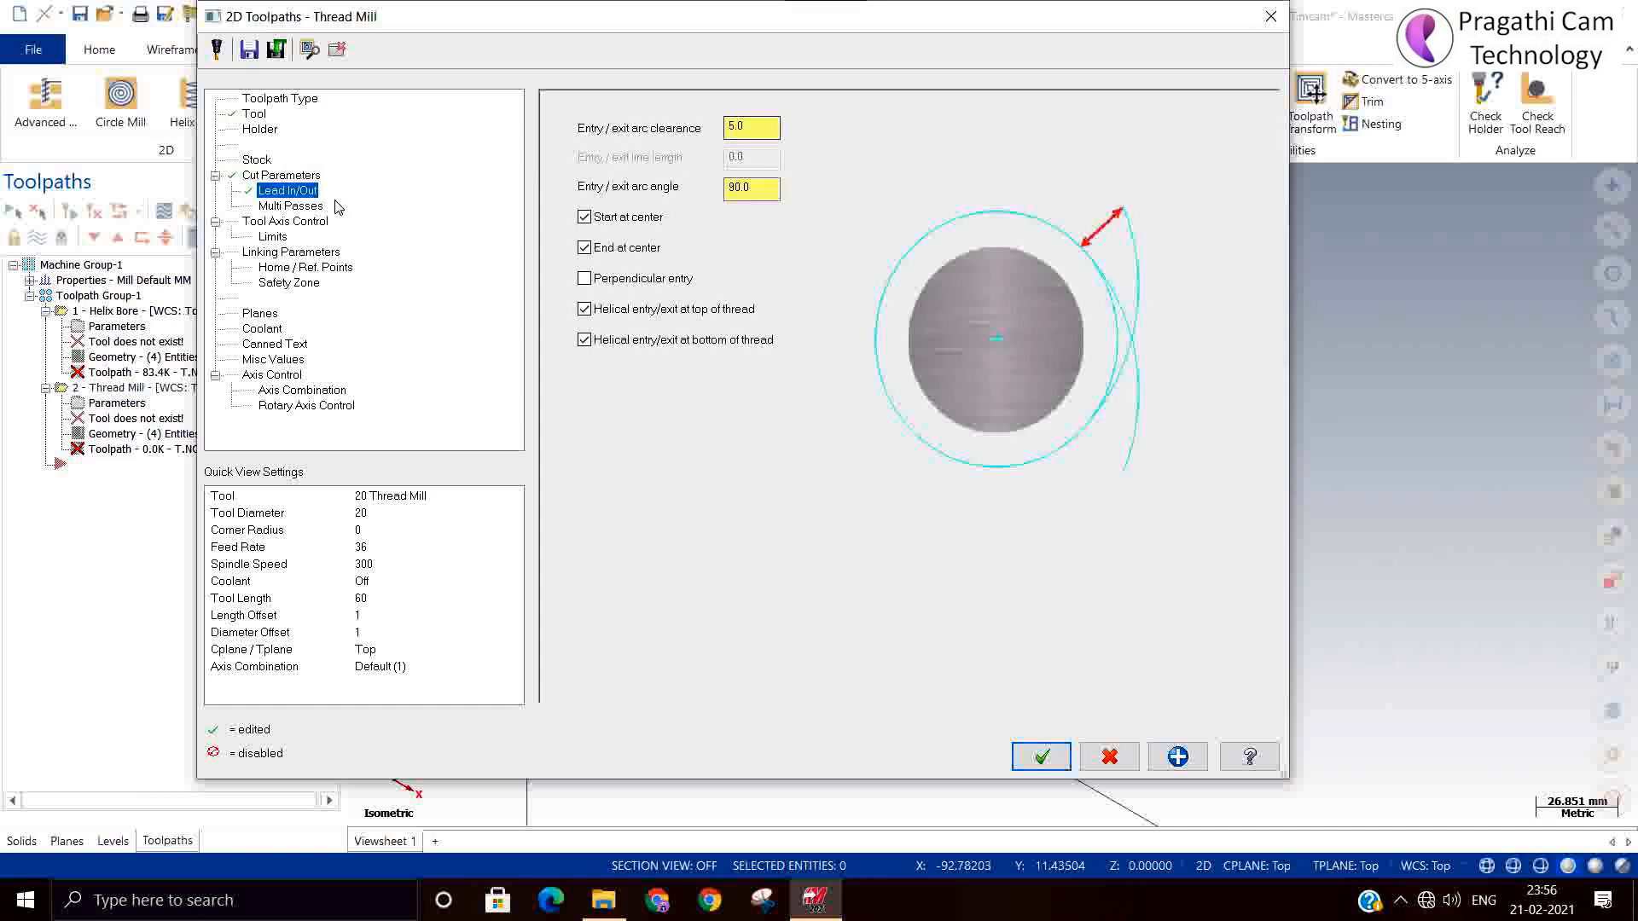
pyautogui.click(290, 206)
pyautogui.click(579, 127)
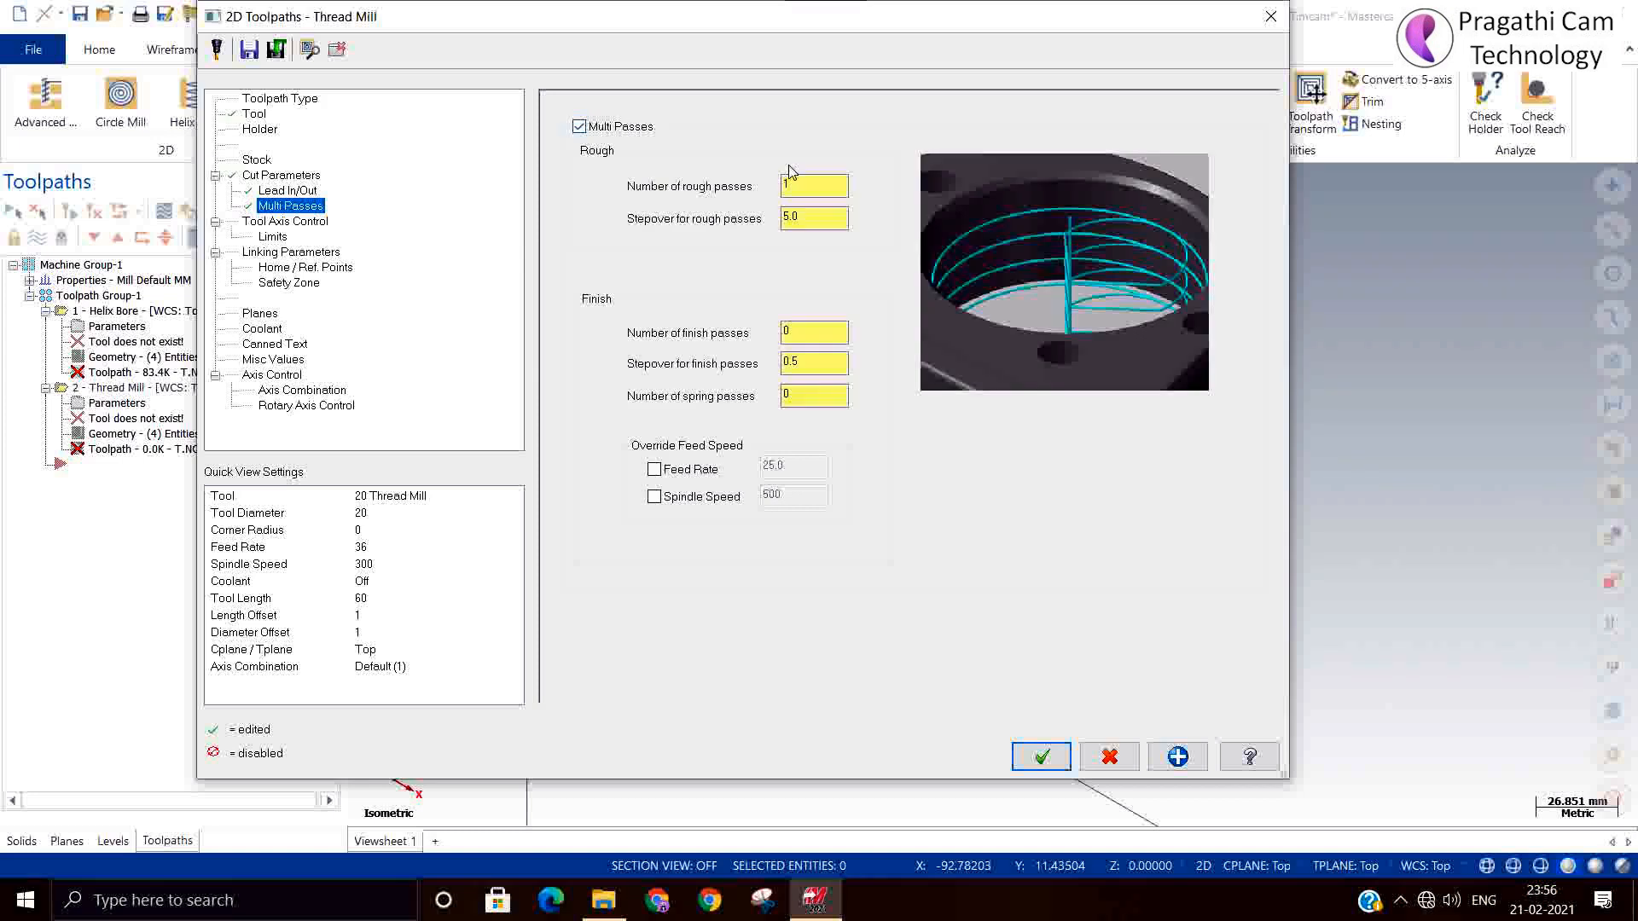
pyautogui.write('5')
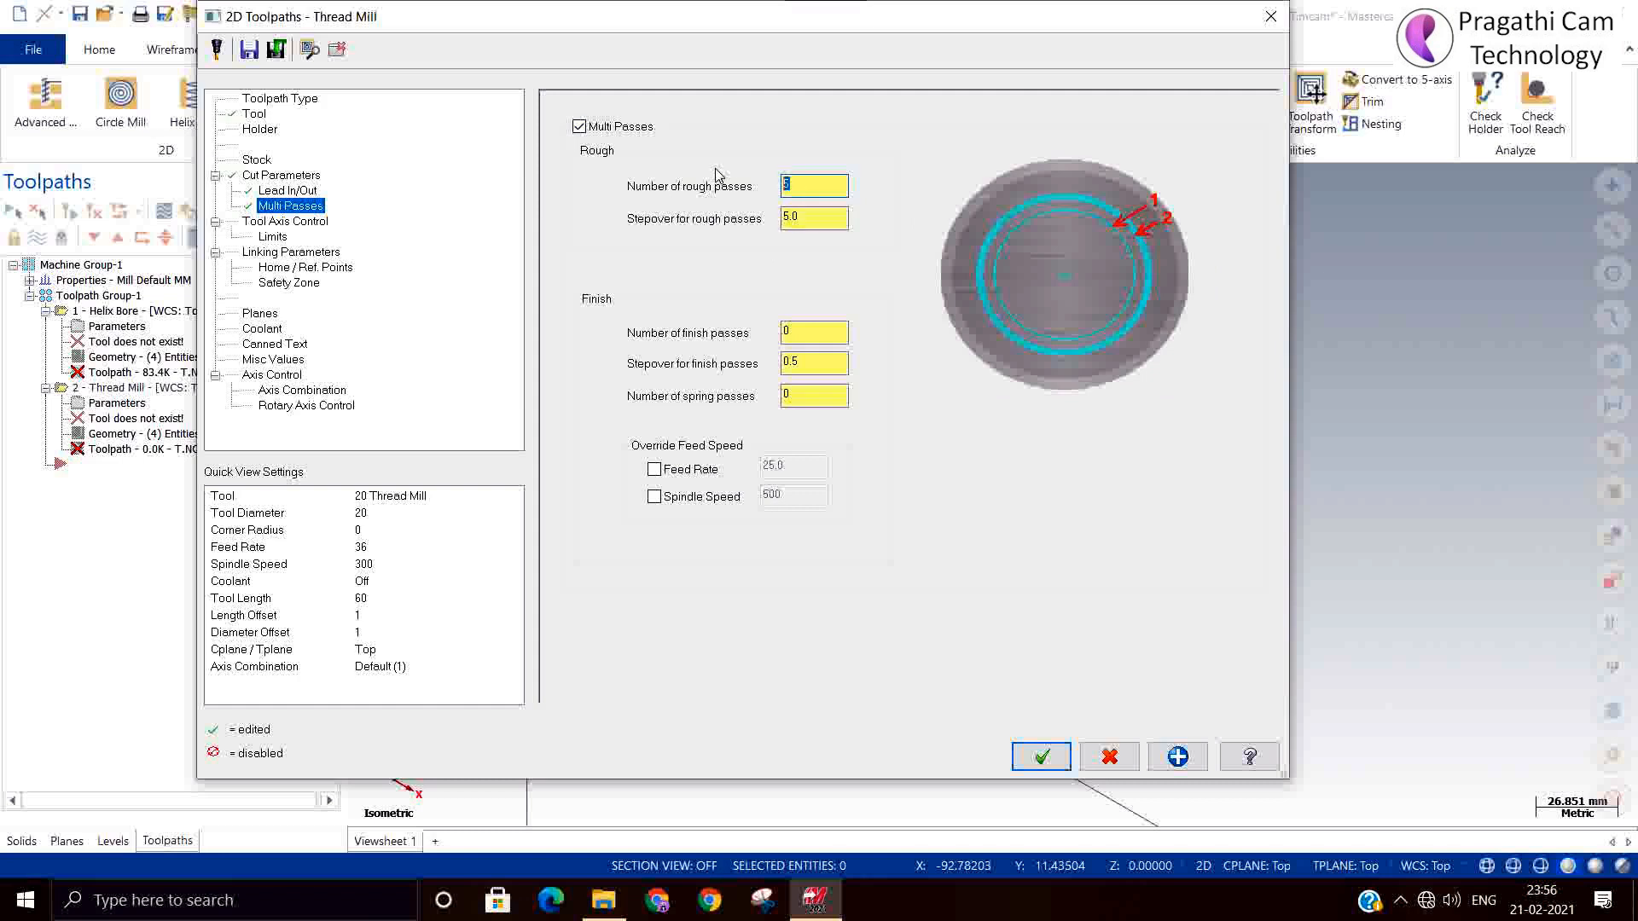
pyautogui.press('BackSpace')
pyautogui.write('10')
pyautogui.press('Tab')
pyautogui.write('0.')
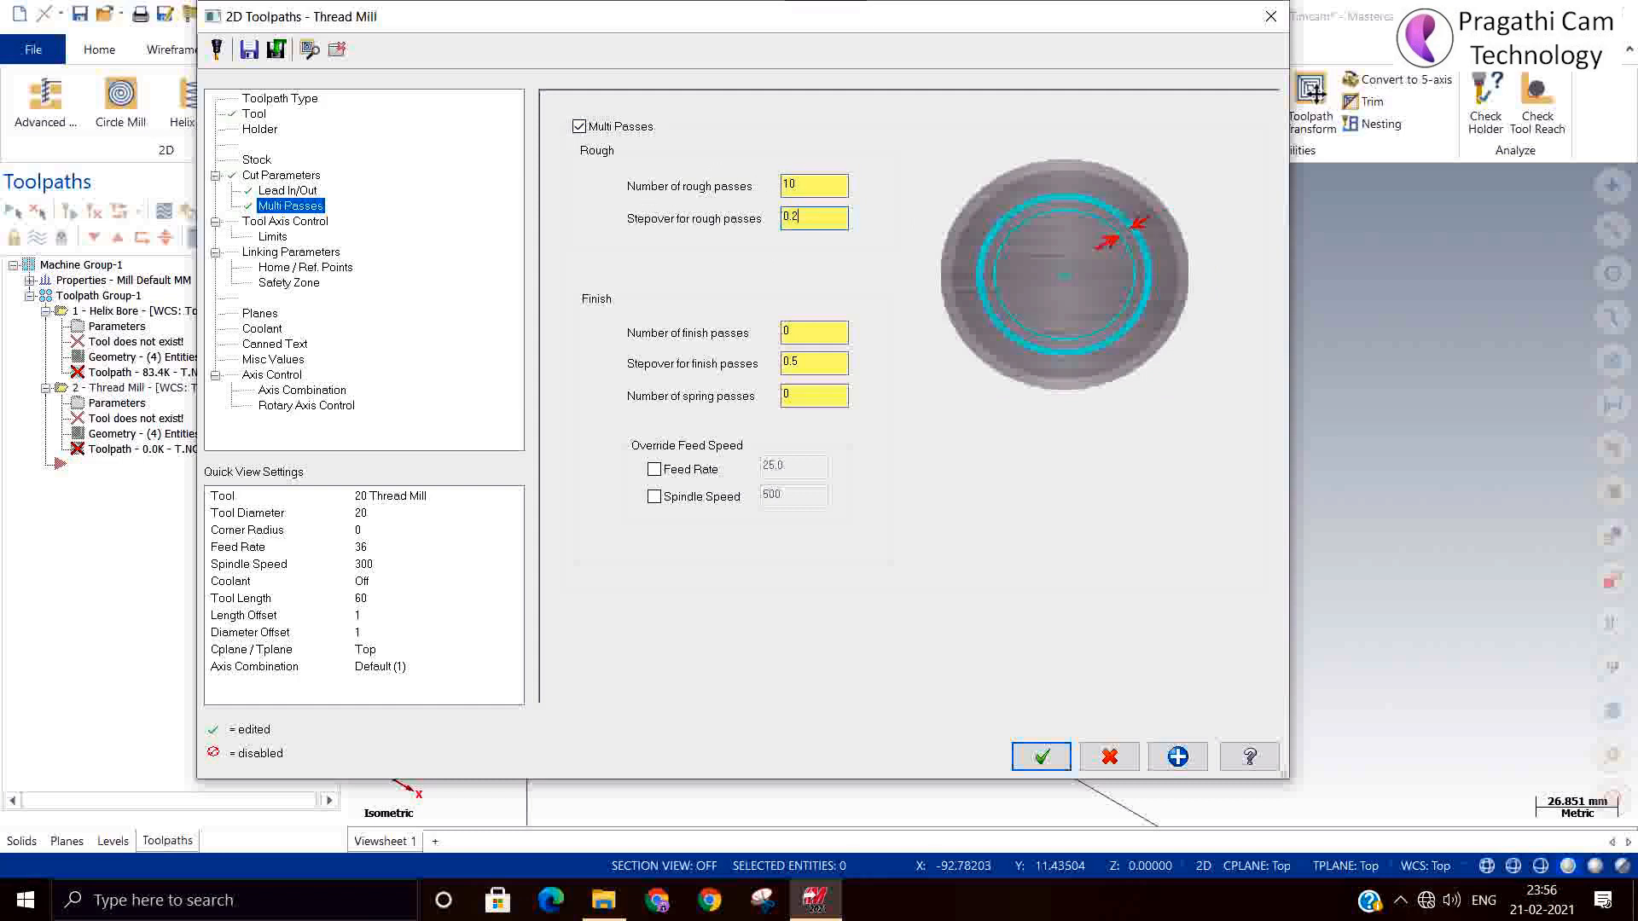
# Step: Set one finish pass with a stepover of 0.2 for the thread milling
pyautogui.click(810, 332)
pyautogui.write('1')
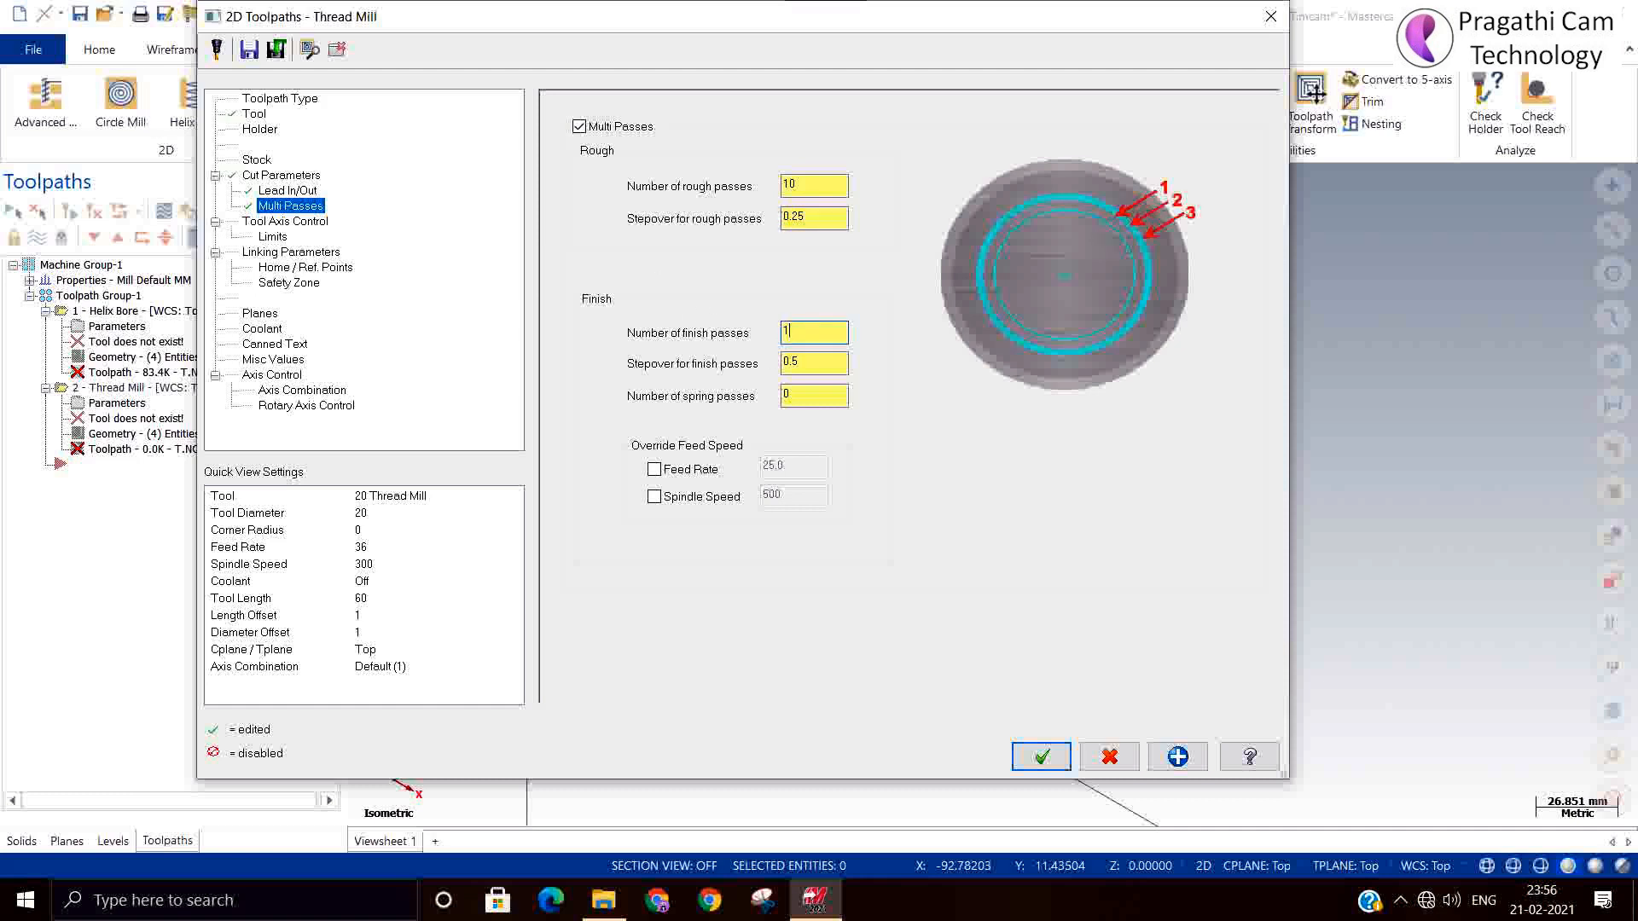
pyautogui.click(783, 361)
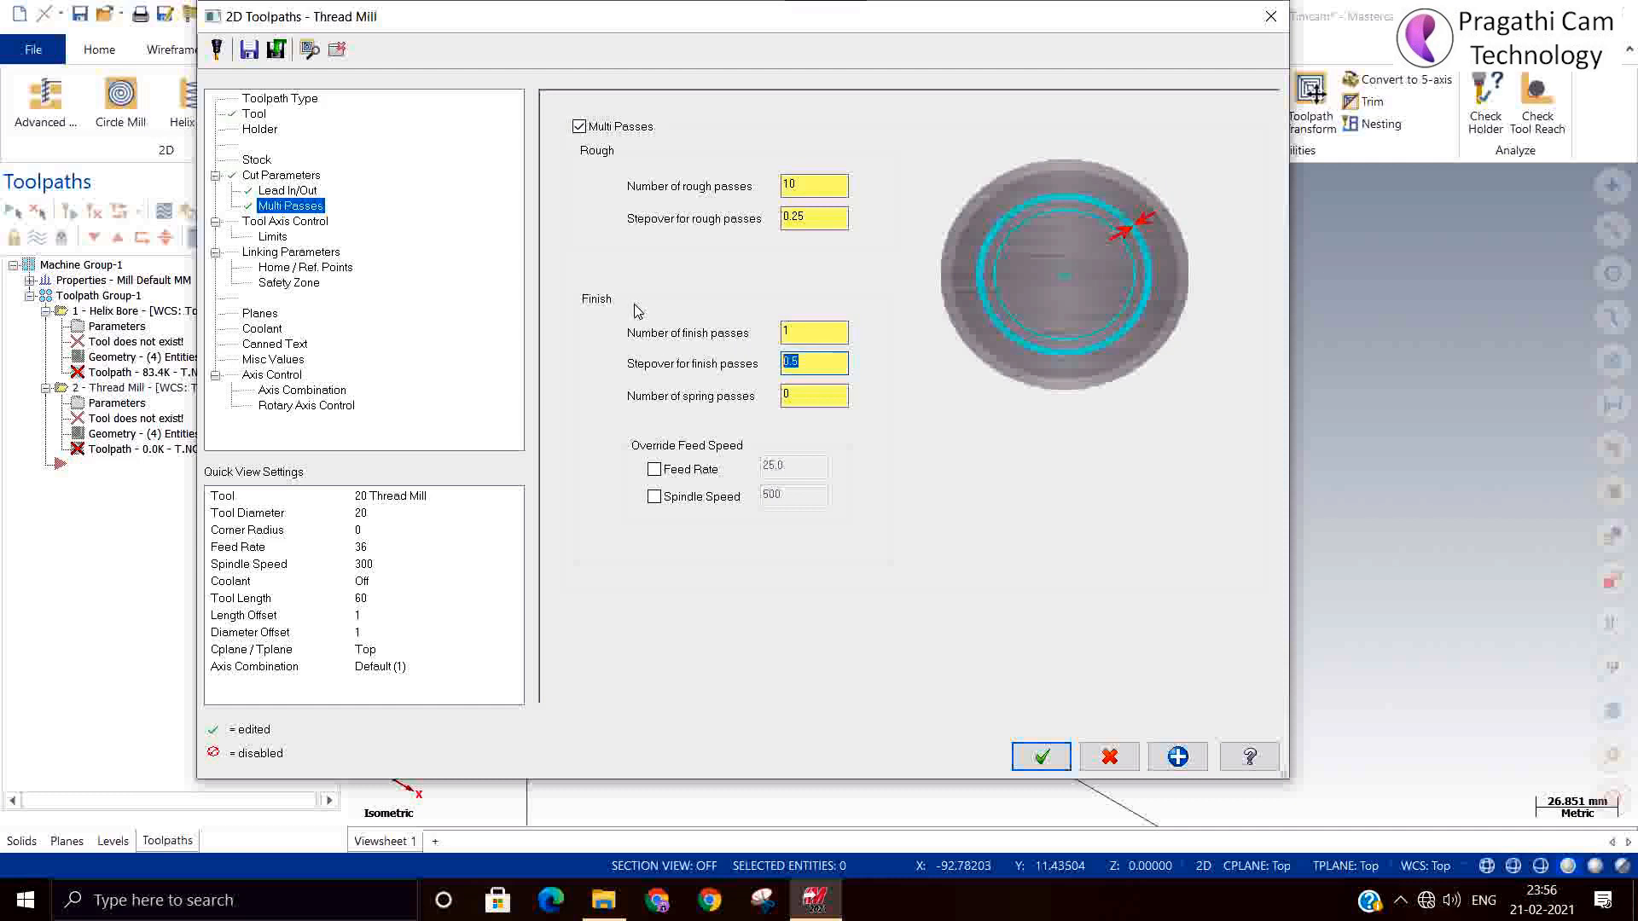
pyautogui.write('0')
# Step: Change the roughing to 5 passes with a stepover of 0.5
pyautogui.moveTo(812, 219); pyautogui.dragTo(793, 219)
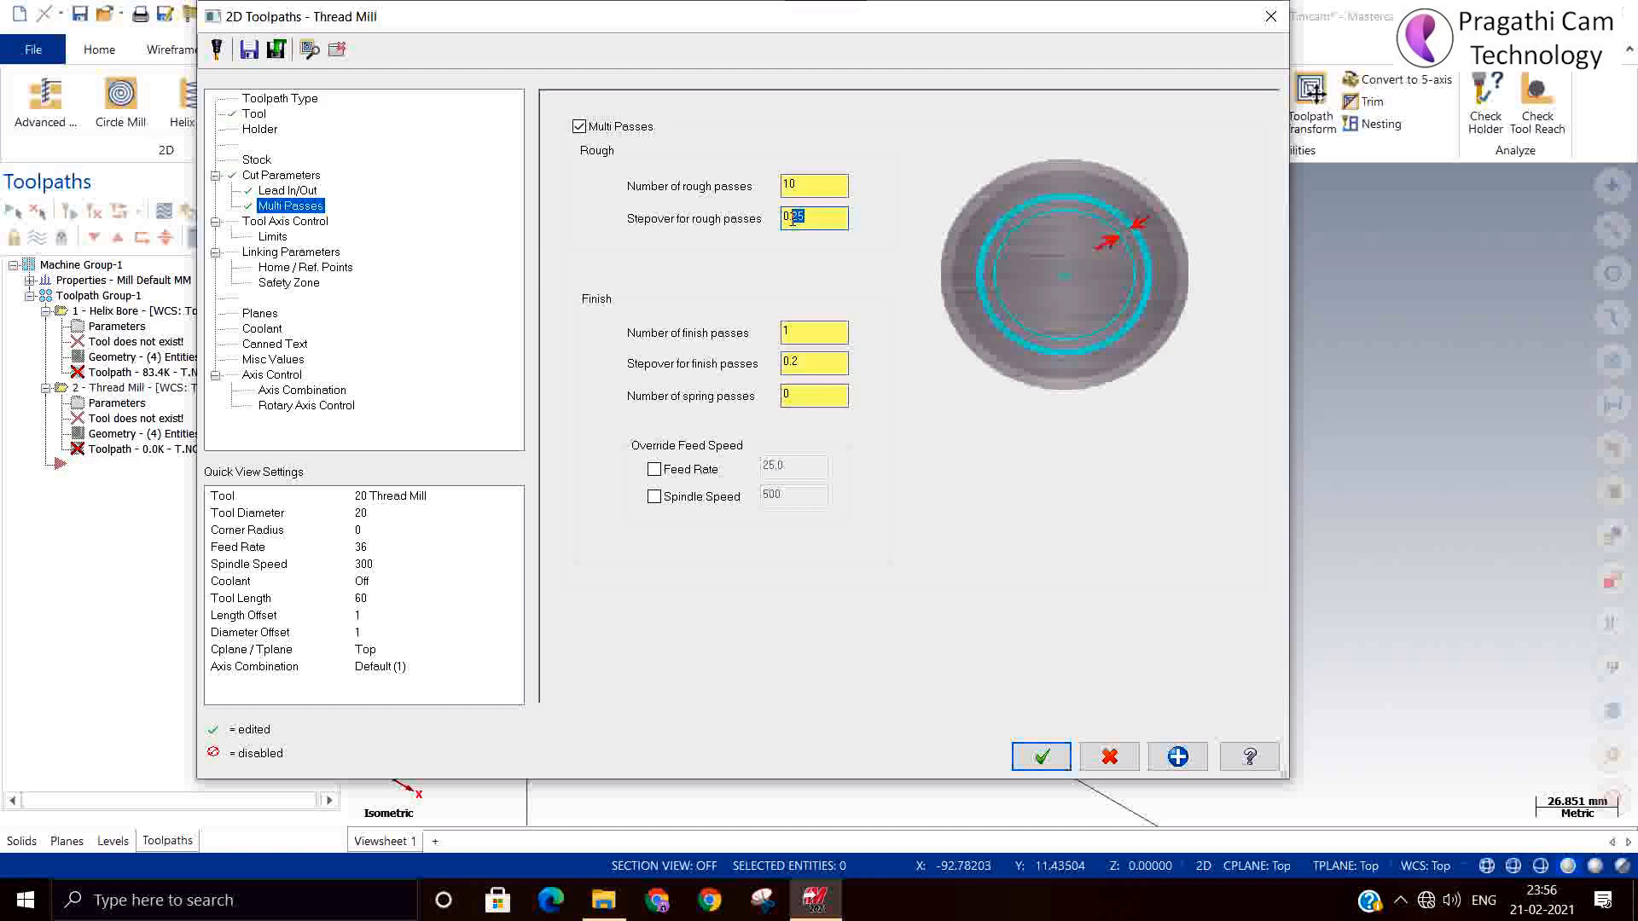
pyautogui.write('5')
pyautogui.hotkey('shift', 'Tab')
pyautogui.write('5')
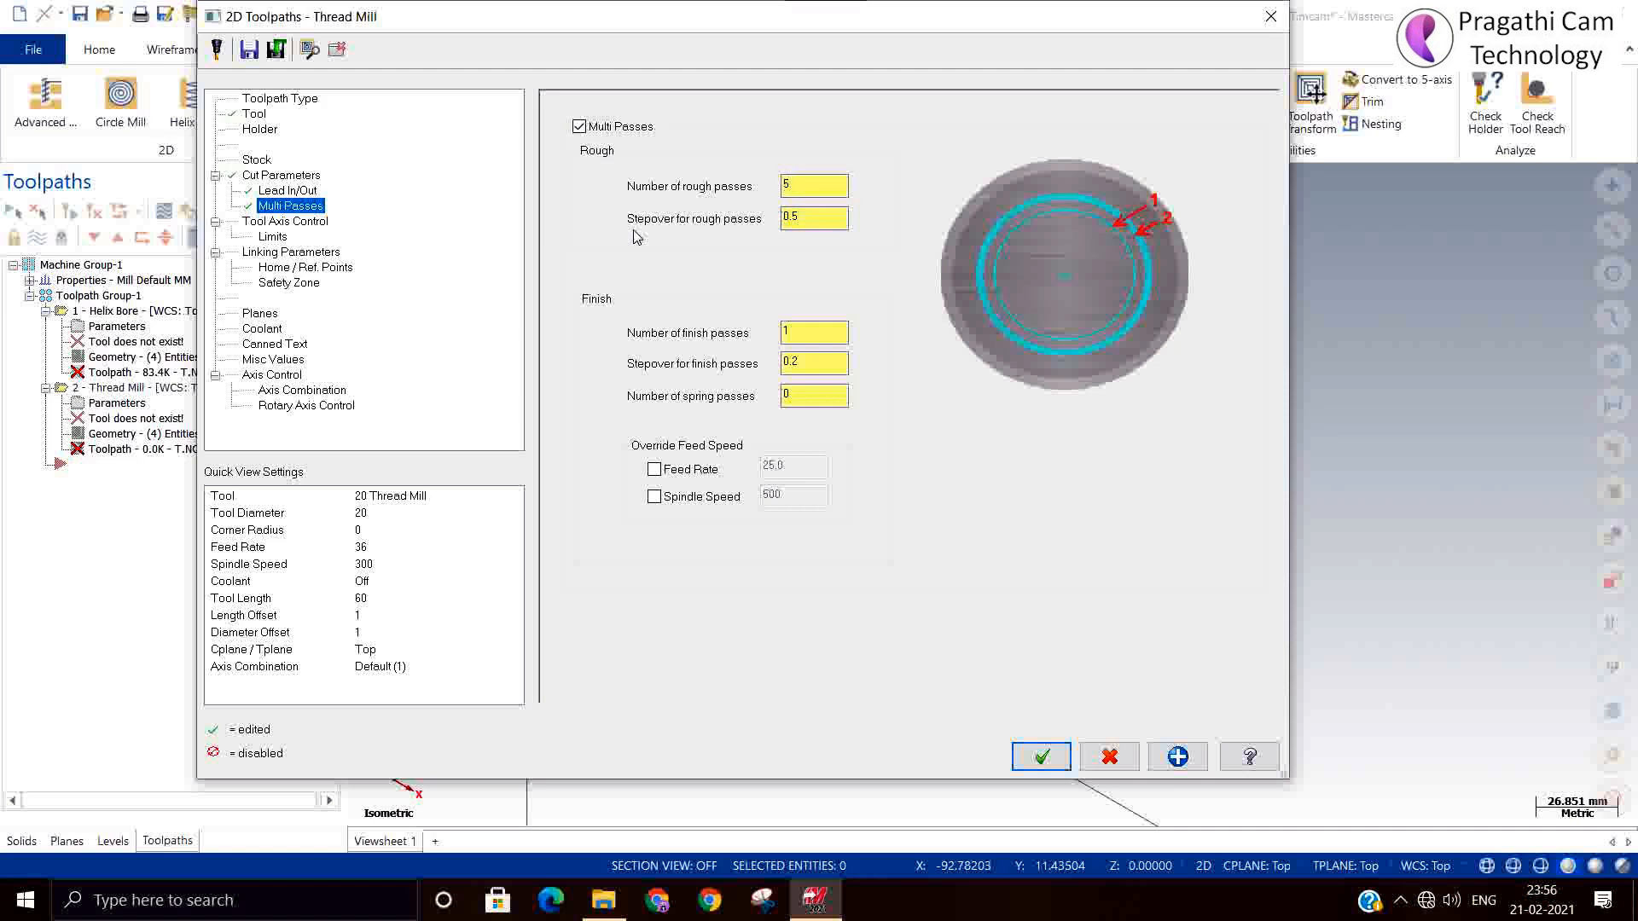
pyautogui.click(818, 335)
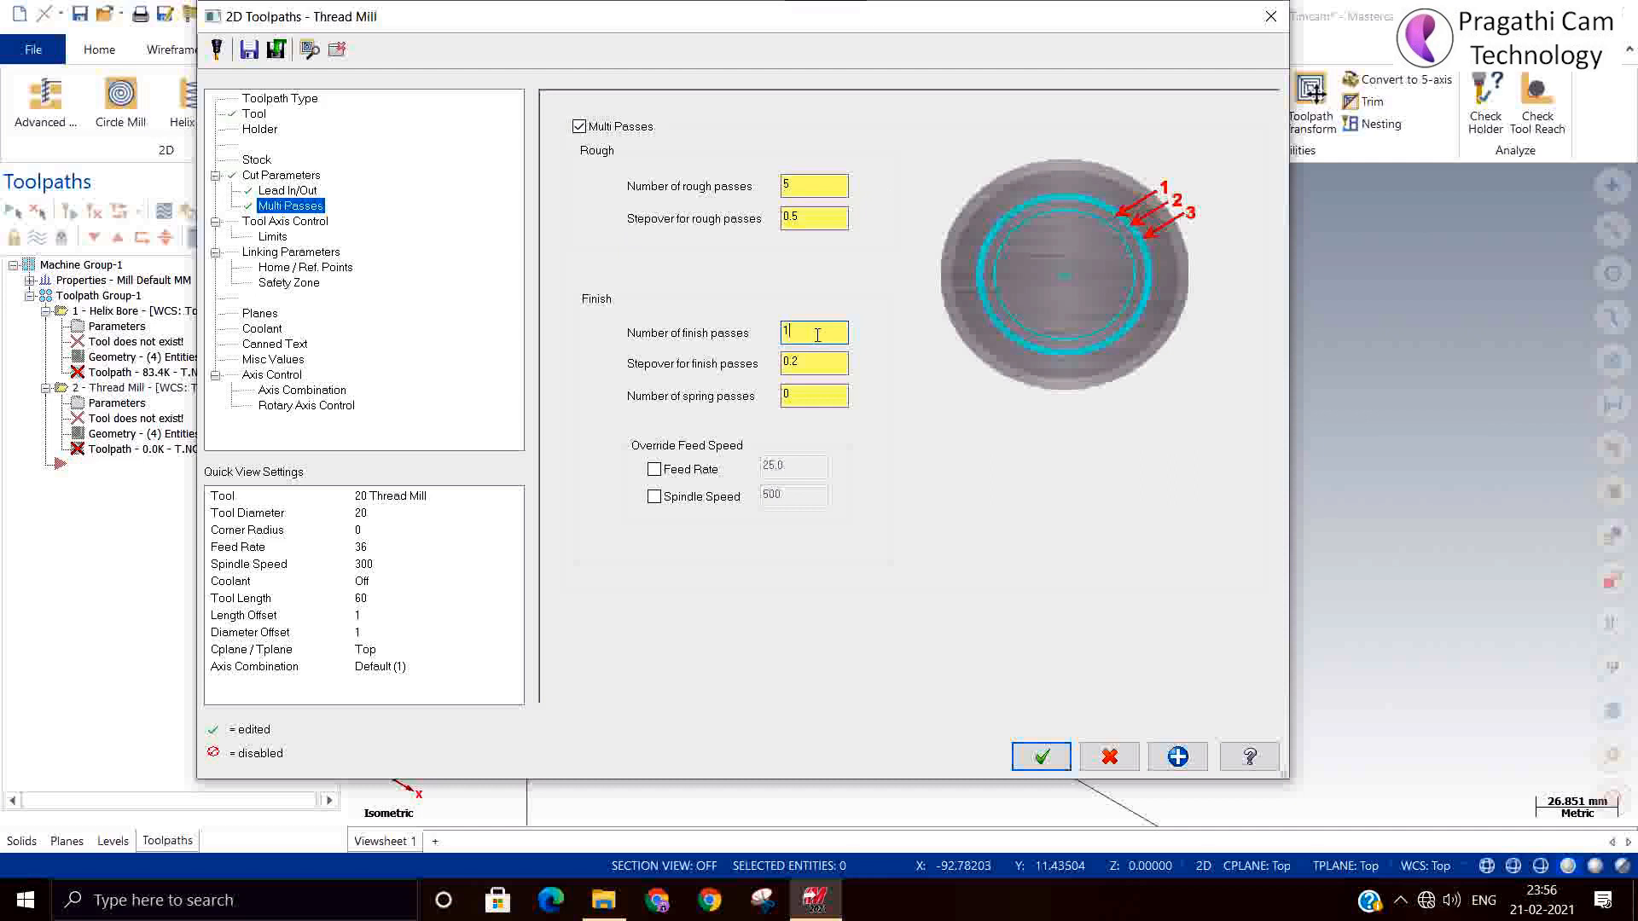
# Step: Set the thread depth to an absolute value of -25 in the linking parameters and generate the Thread Mill toolpath
pyautogui.click(296, 223)
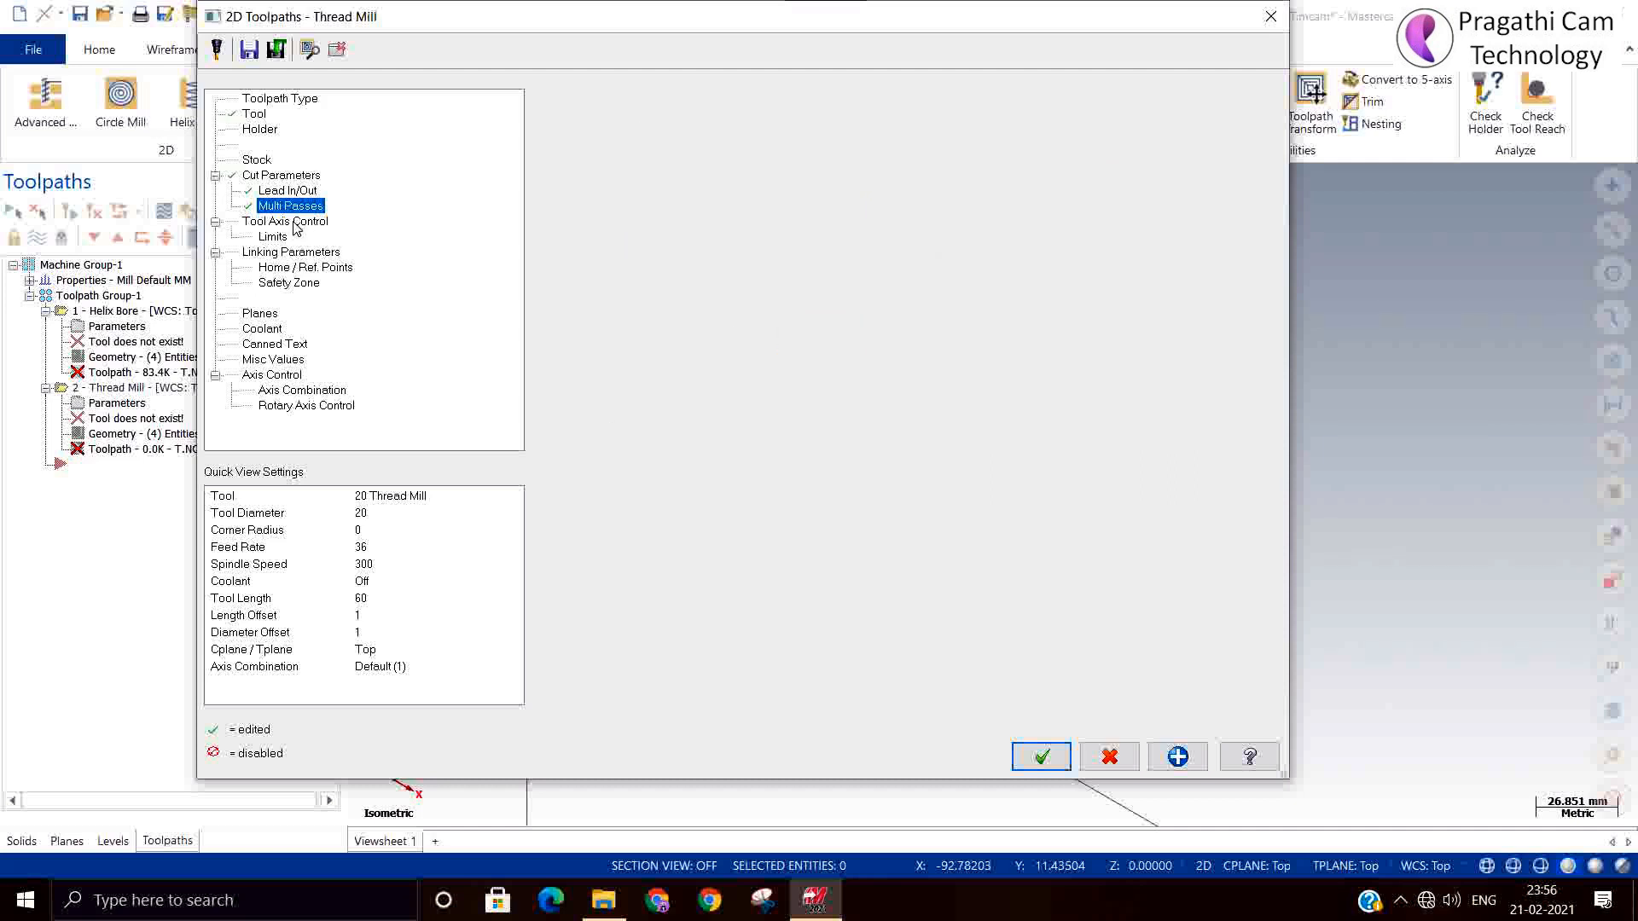
pyautogui.click(292, 253)
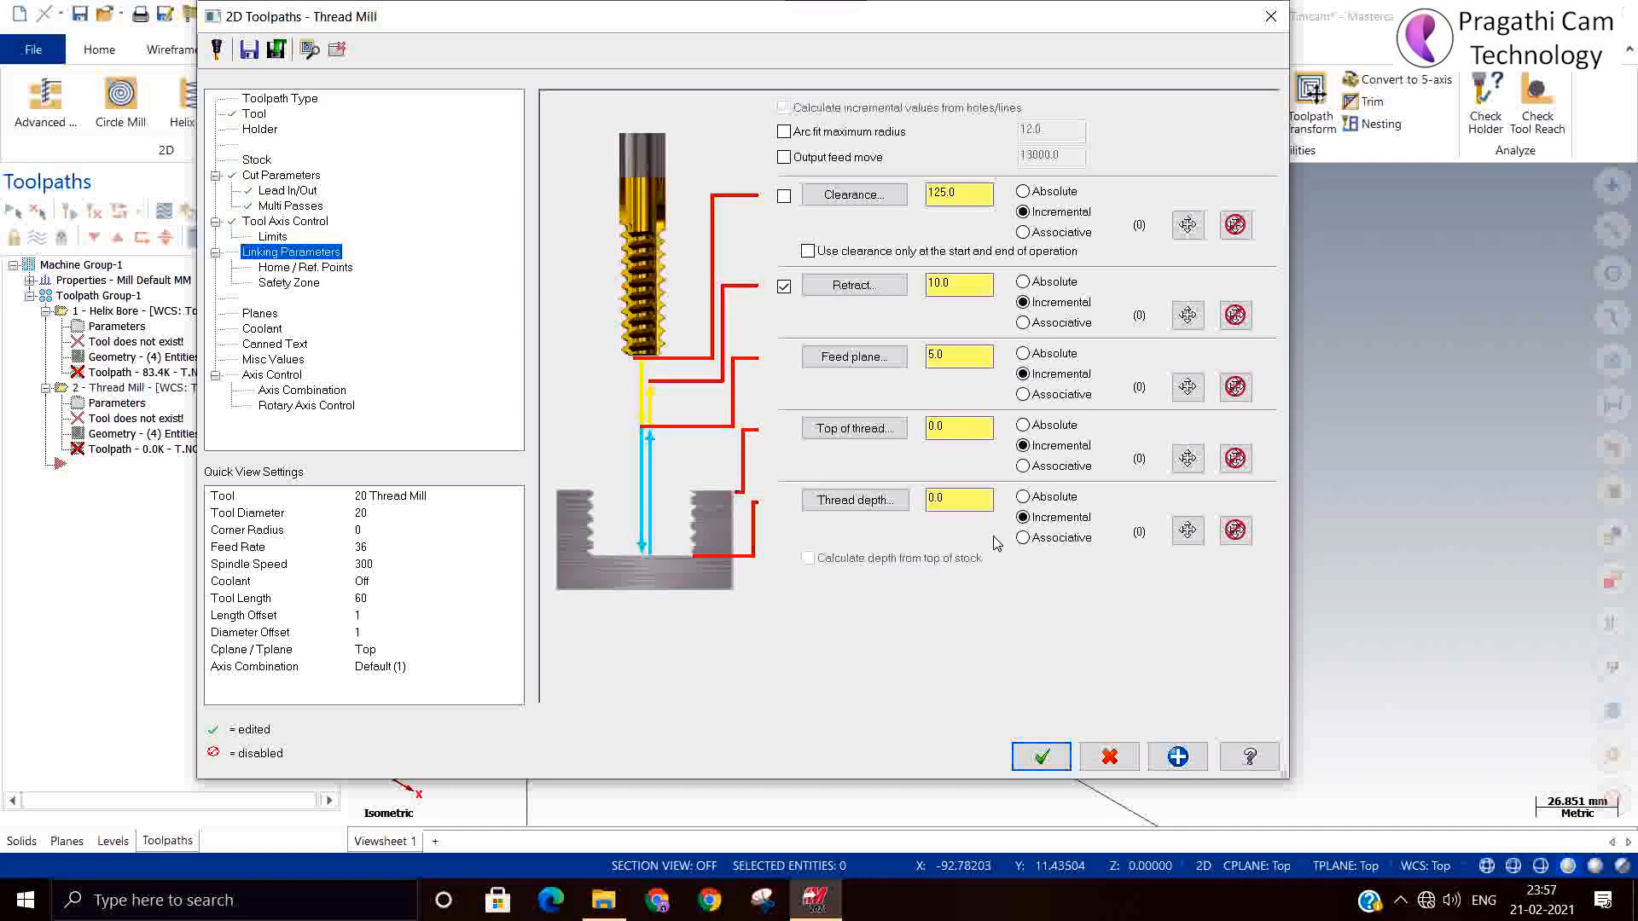
pyautogui.click(1023, 497)
pyautogui.moveTo(968, 499); pyautogui.dragTo(668, 432)
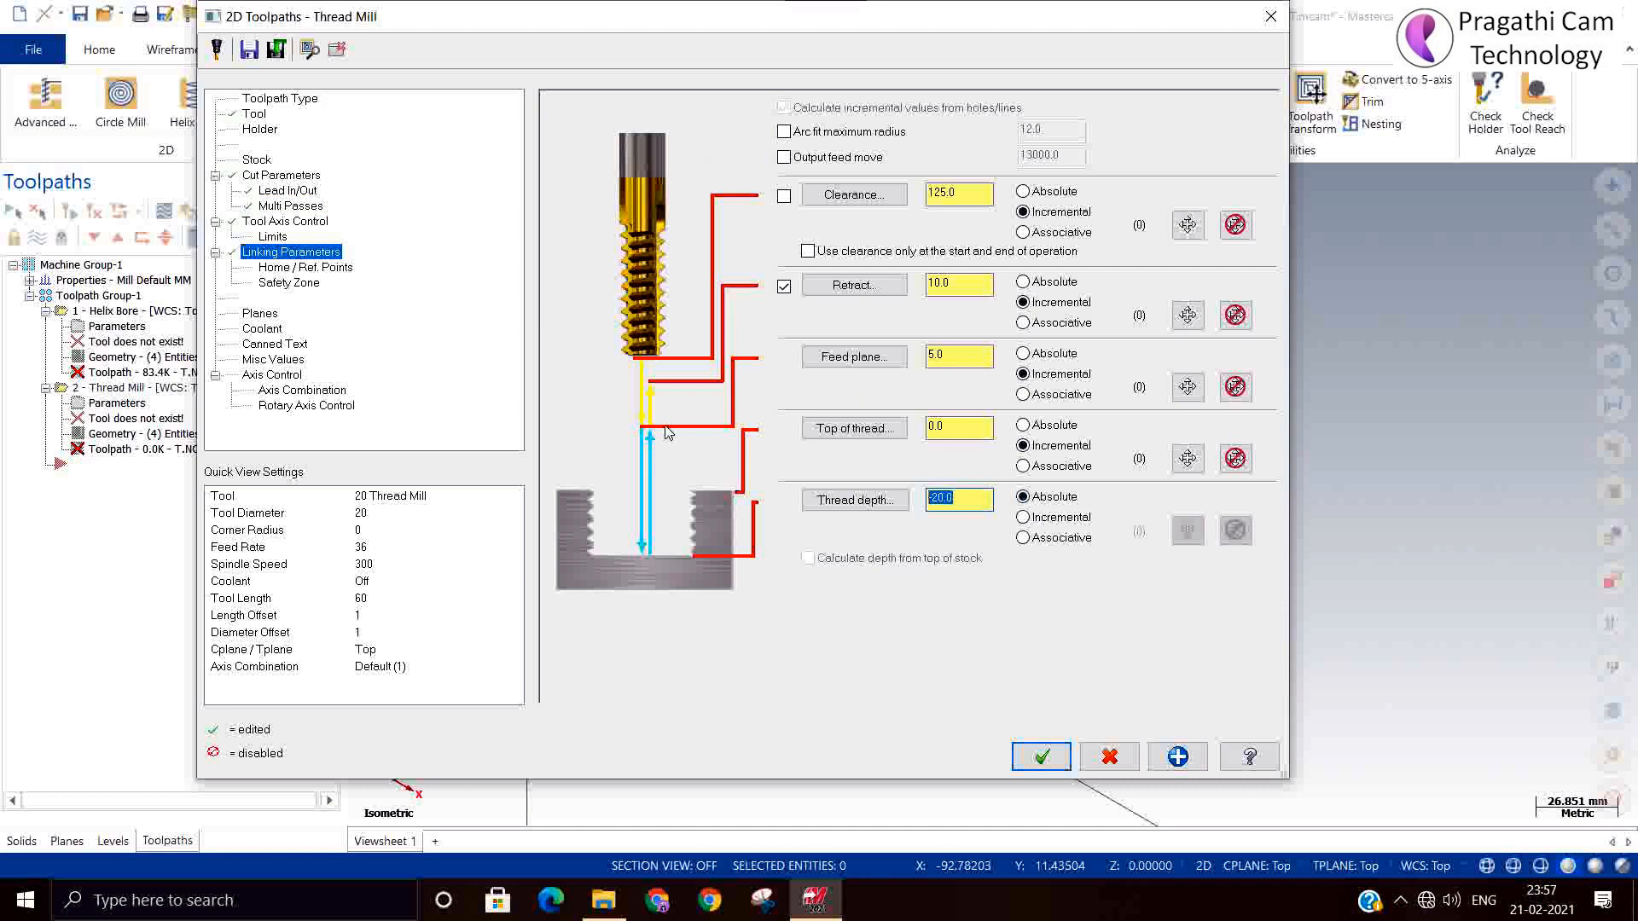
pyautogui.write('-25')
pyautogui.click(1038, 756)
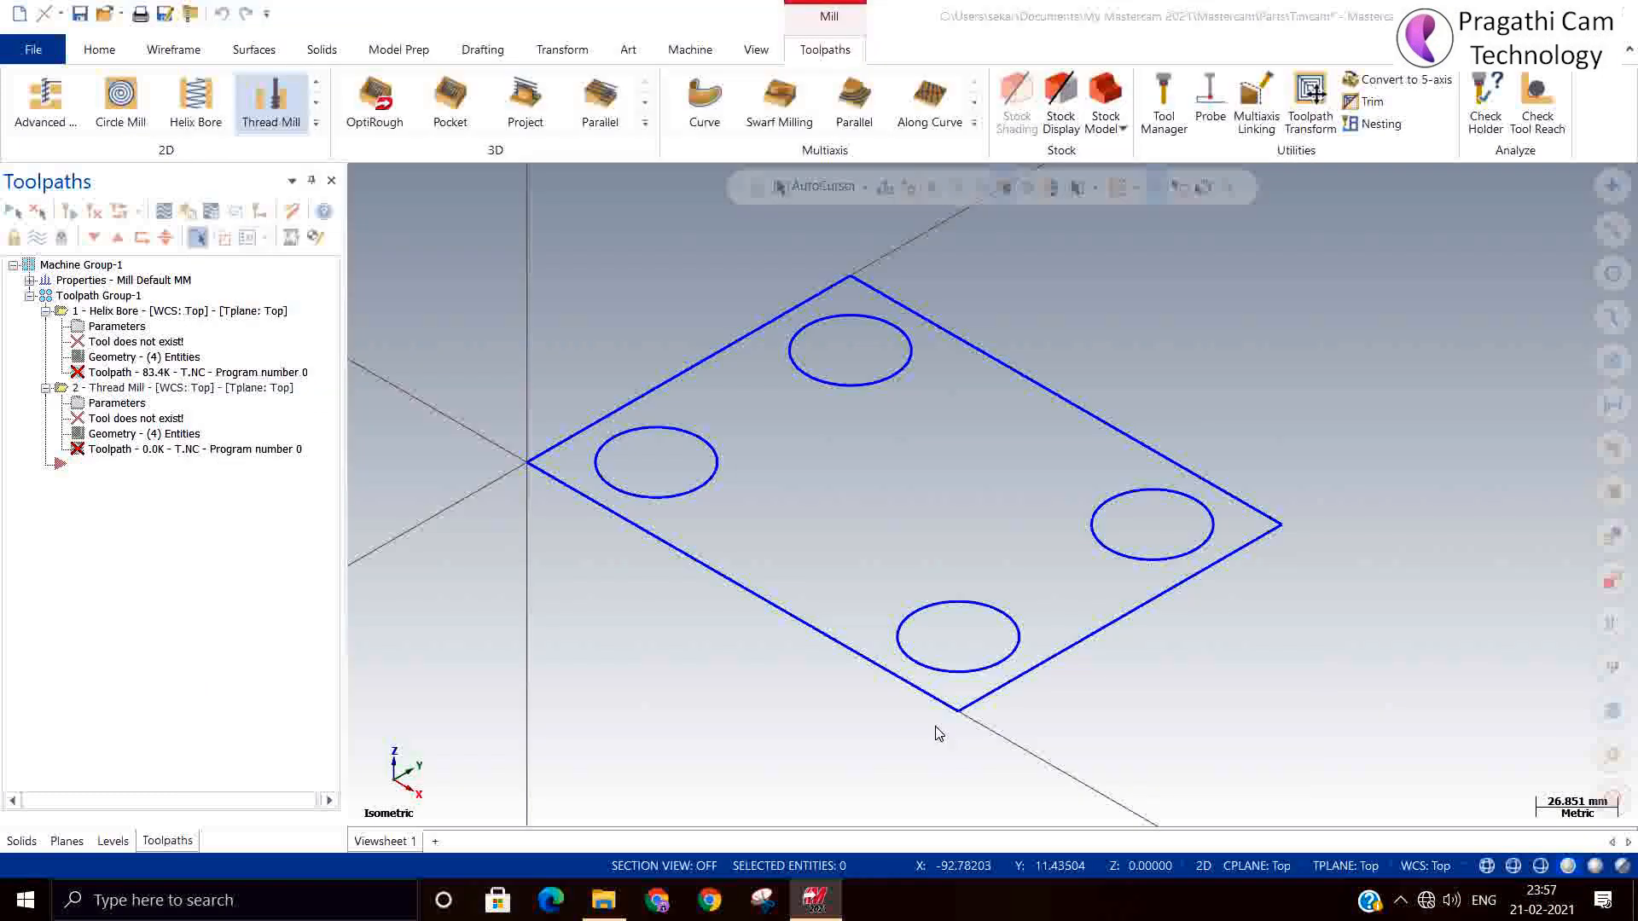
# Step: Inspect the thread milling toolpath in the holes and delete the Helix Bore operation, confirming the deletion
pyautogui.scroll(3, 635, 431)
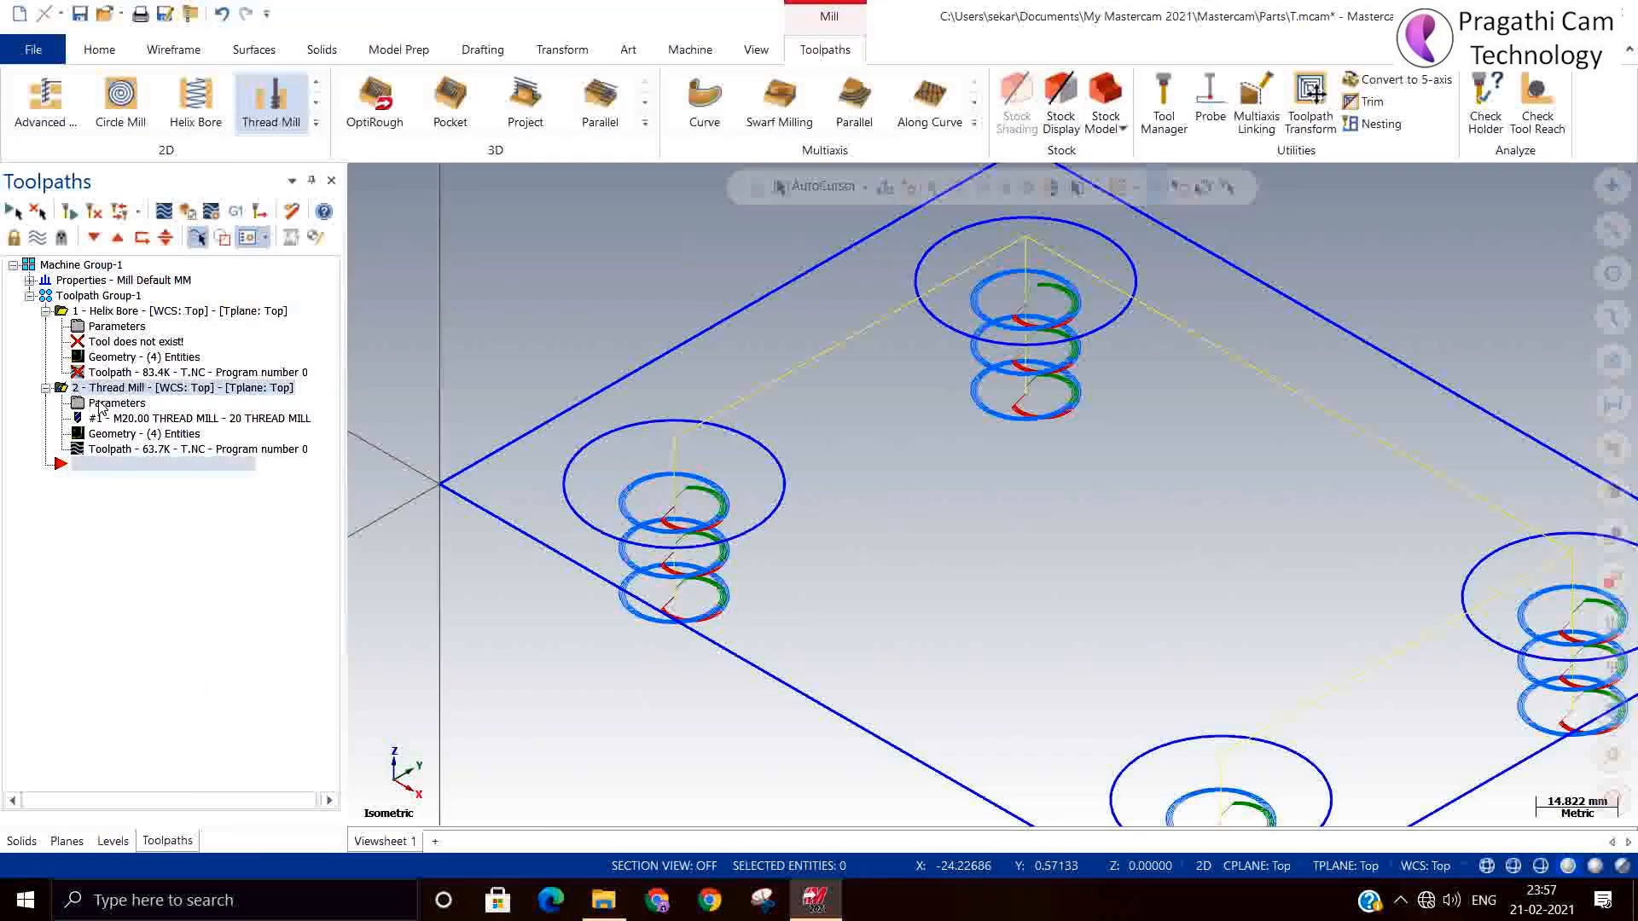
pyautogui.click(124, 313)
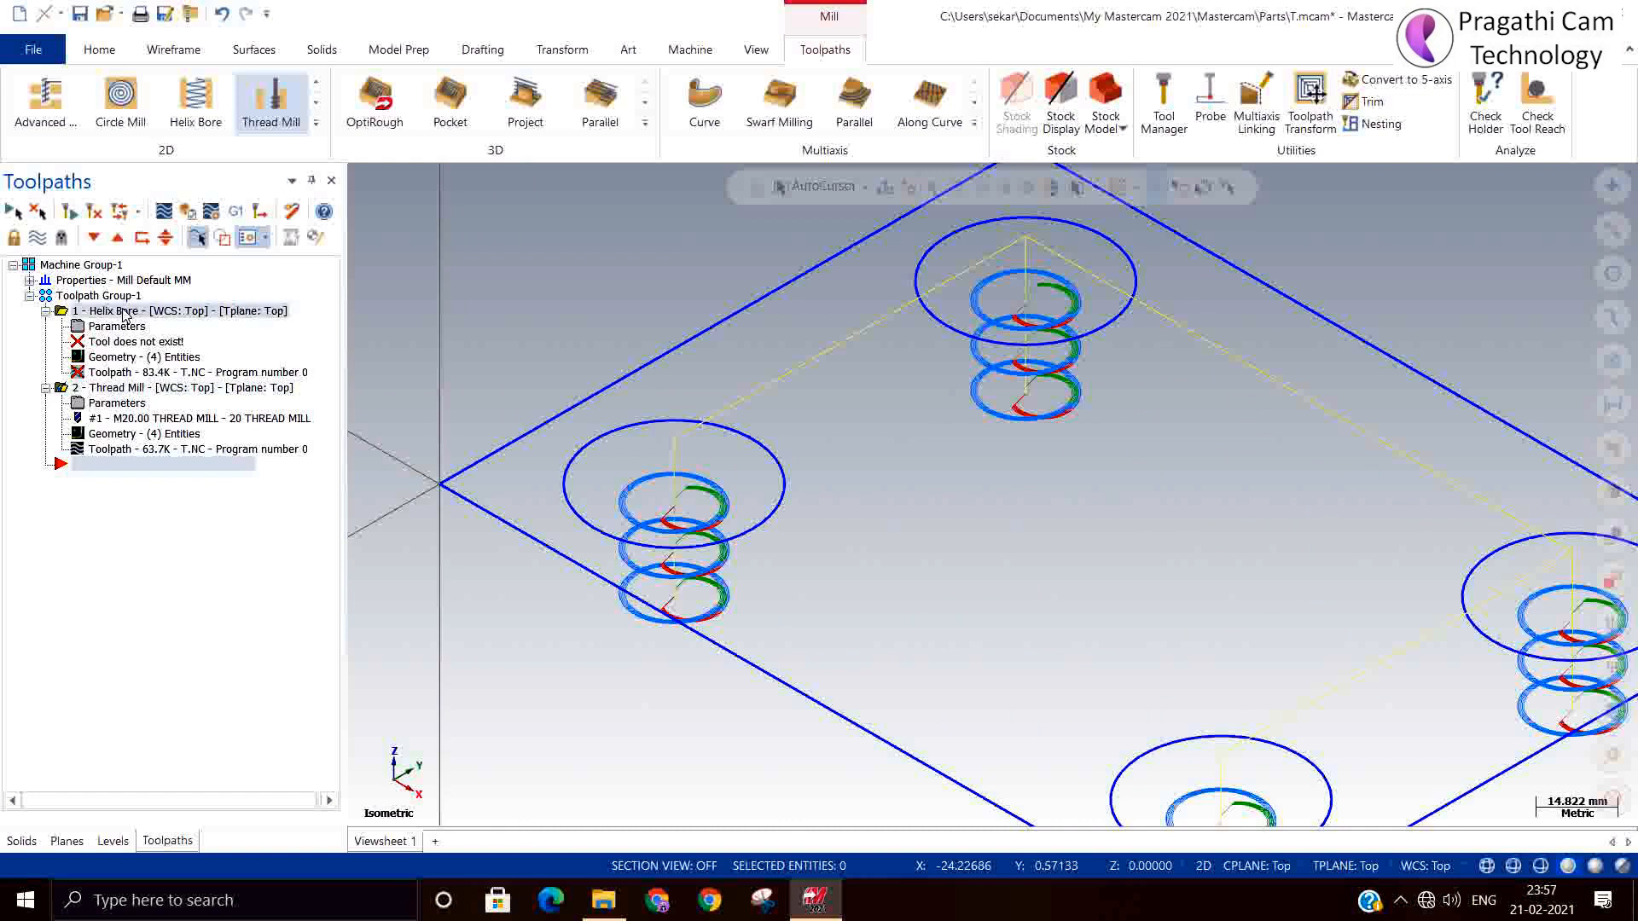
pyautogui.press('Delete')
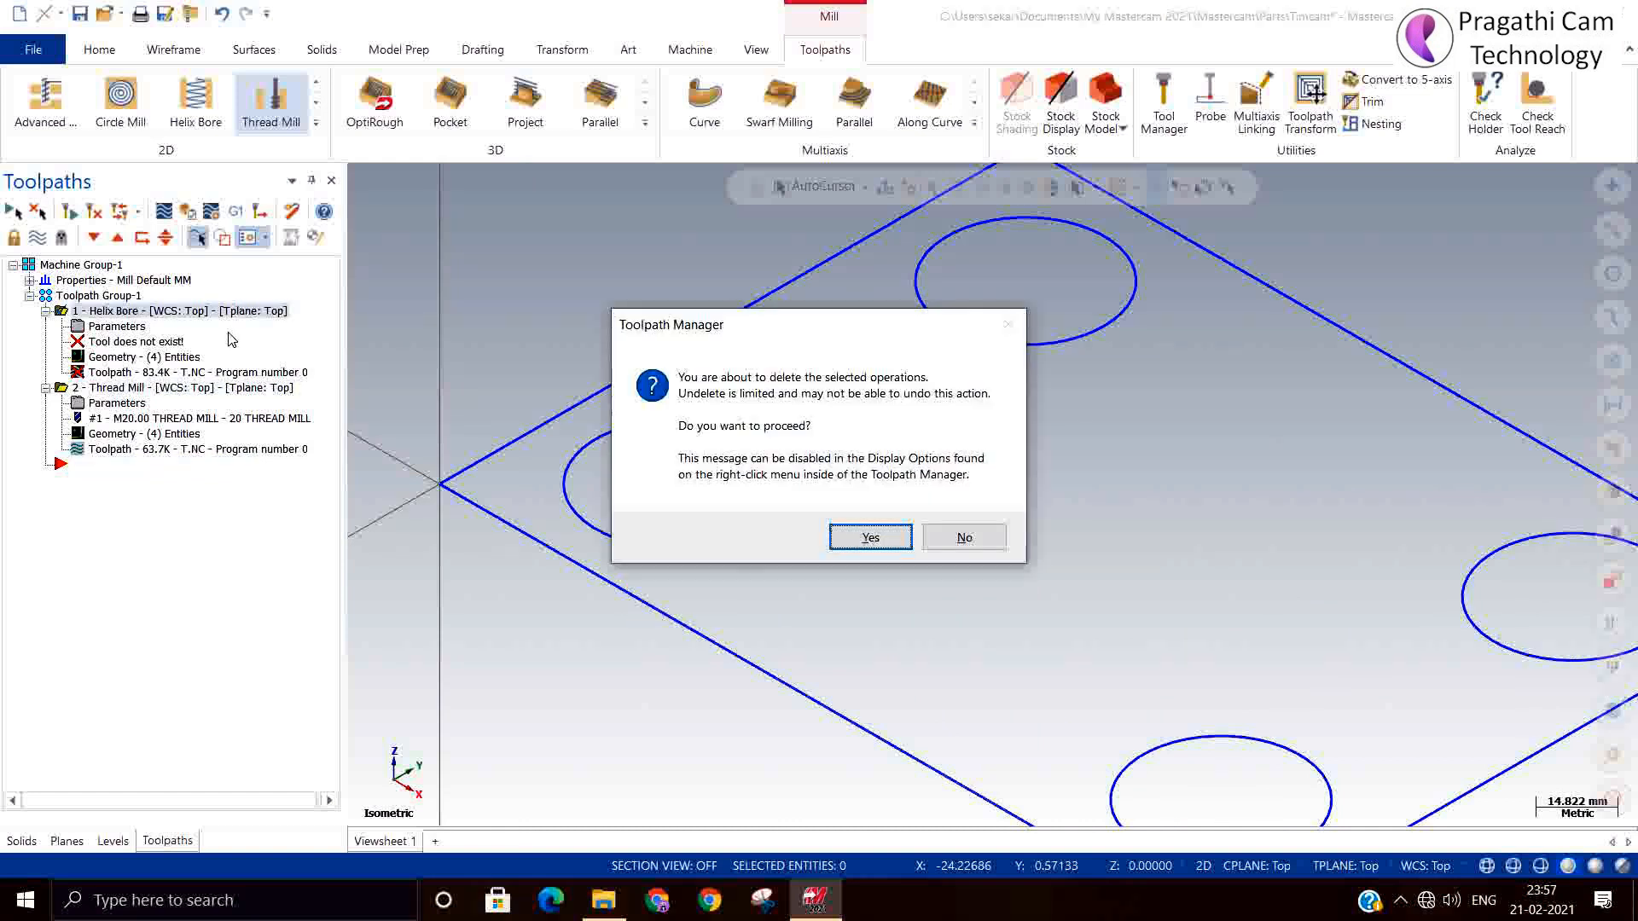
pyautogui.click(870, 538)
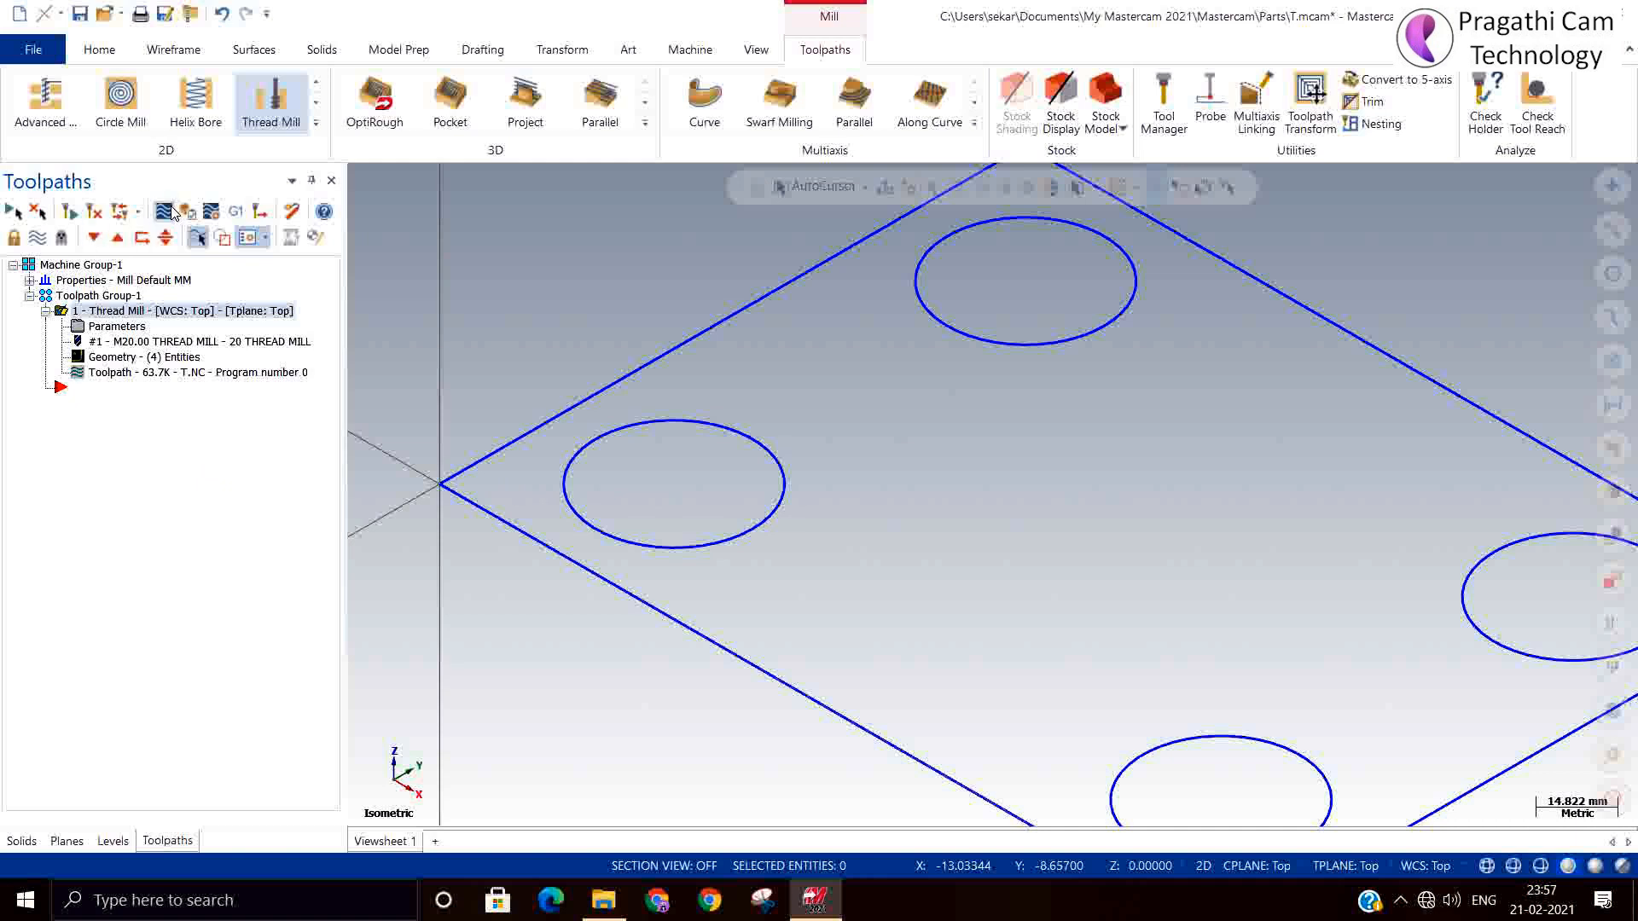
# Step: Open the backplot of the Thread Mill operation, examine the cutter's teeth from the side and return to the isometric view
pyautogui.click(168, 212)
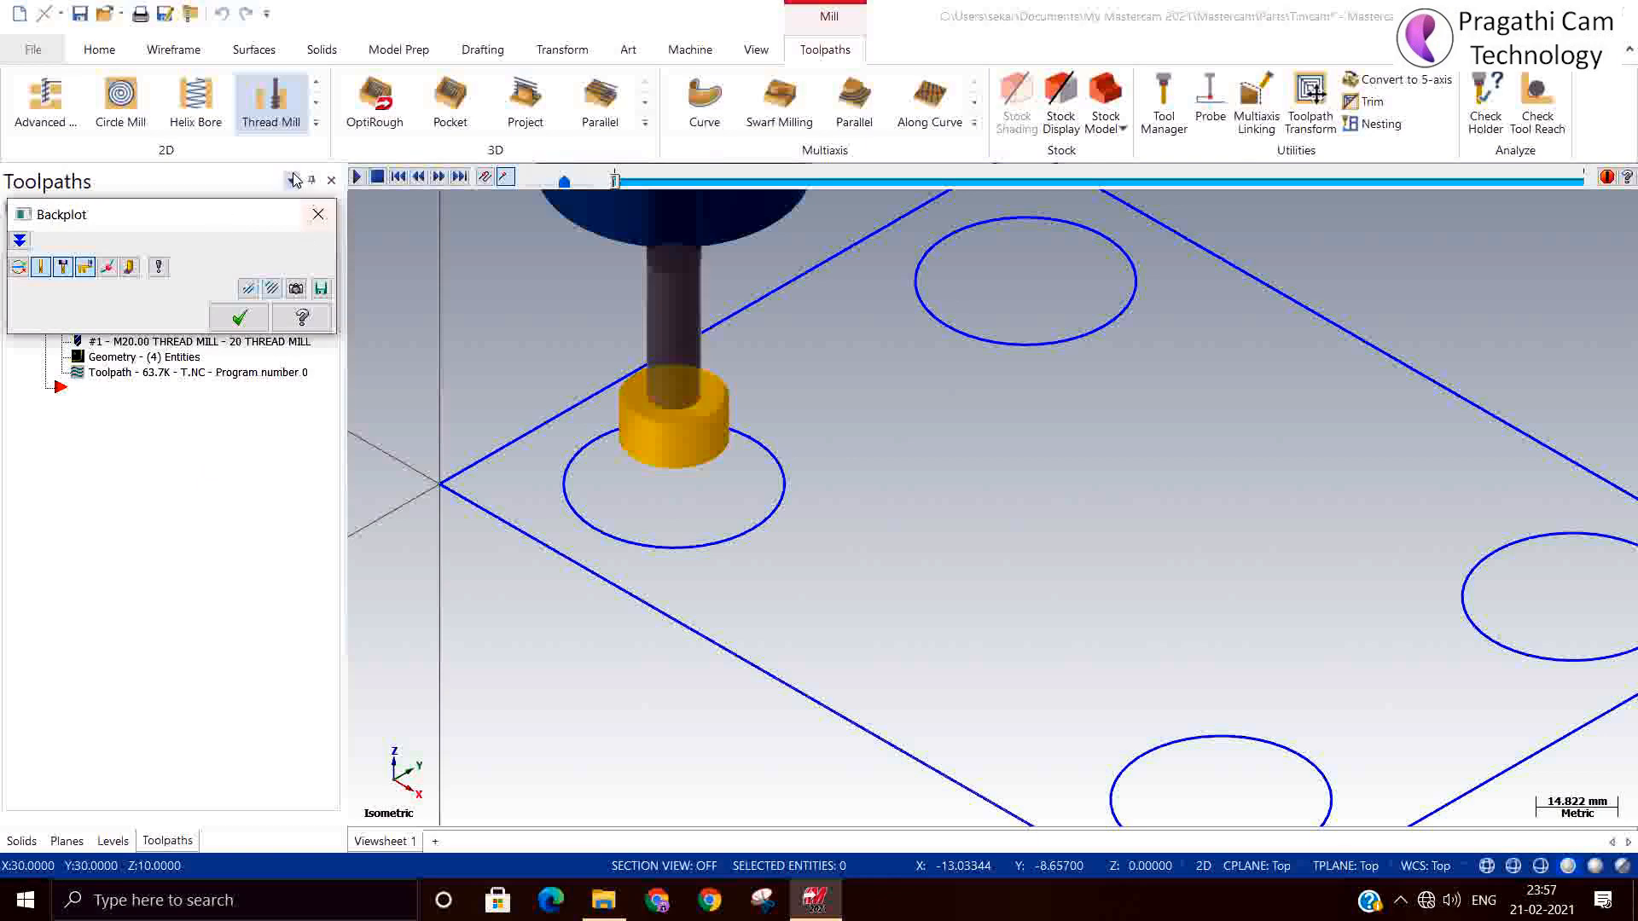
pyautogui.scroll(6, 702, 455)
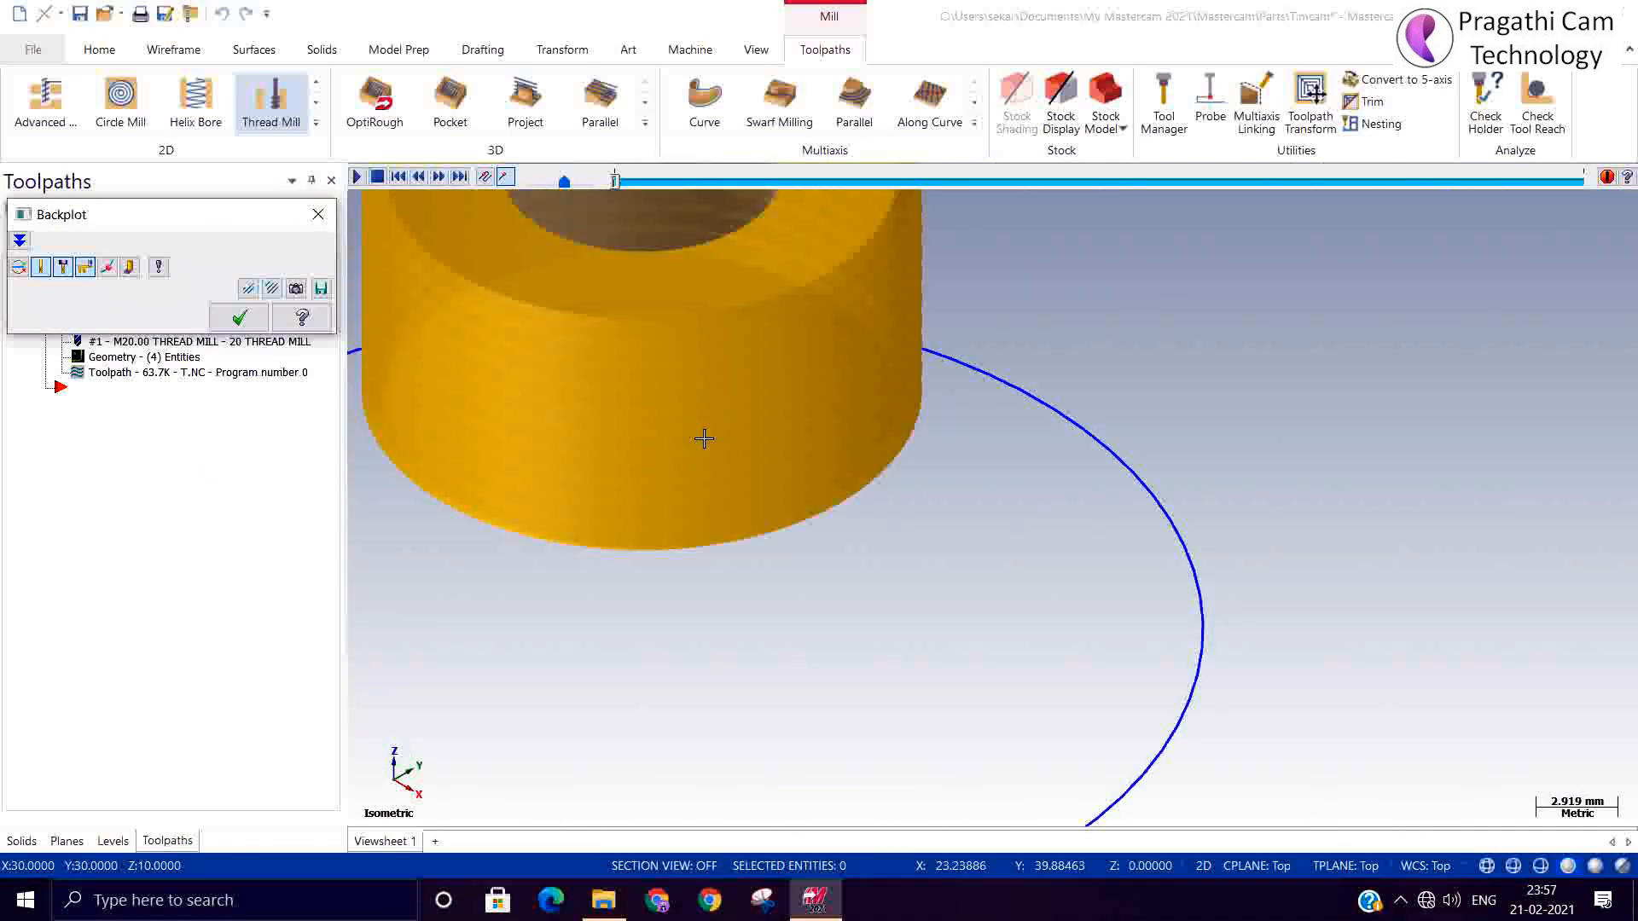
pyautogui.moveTo(716, 435); pyautogui.dragTo(714, 372, button='middle')
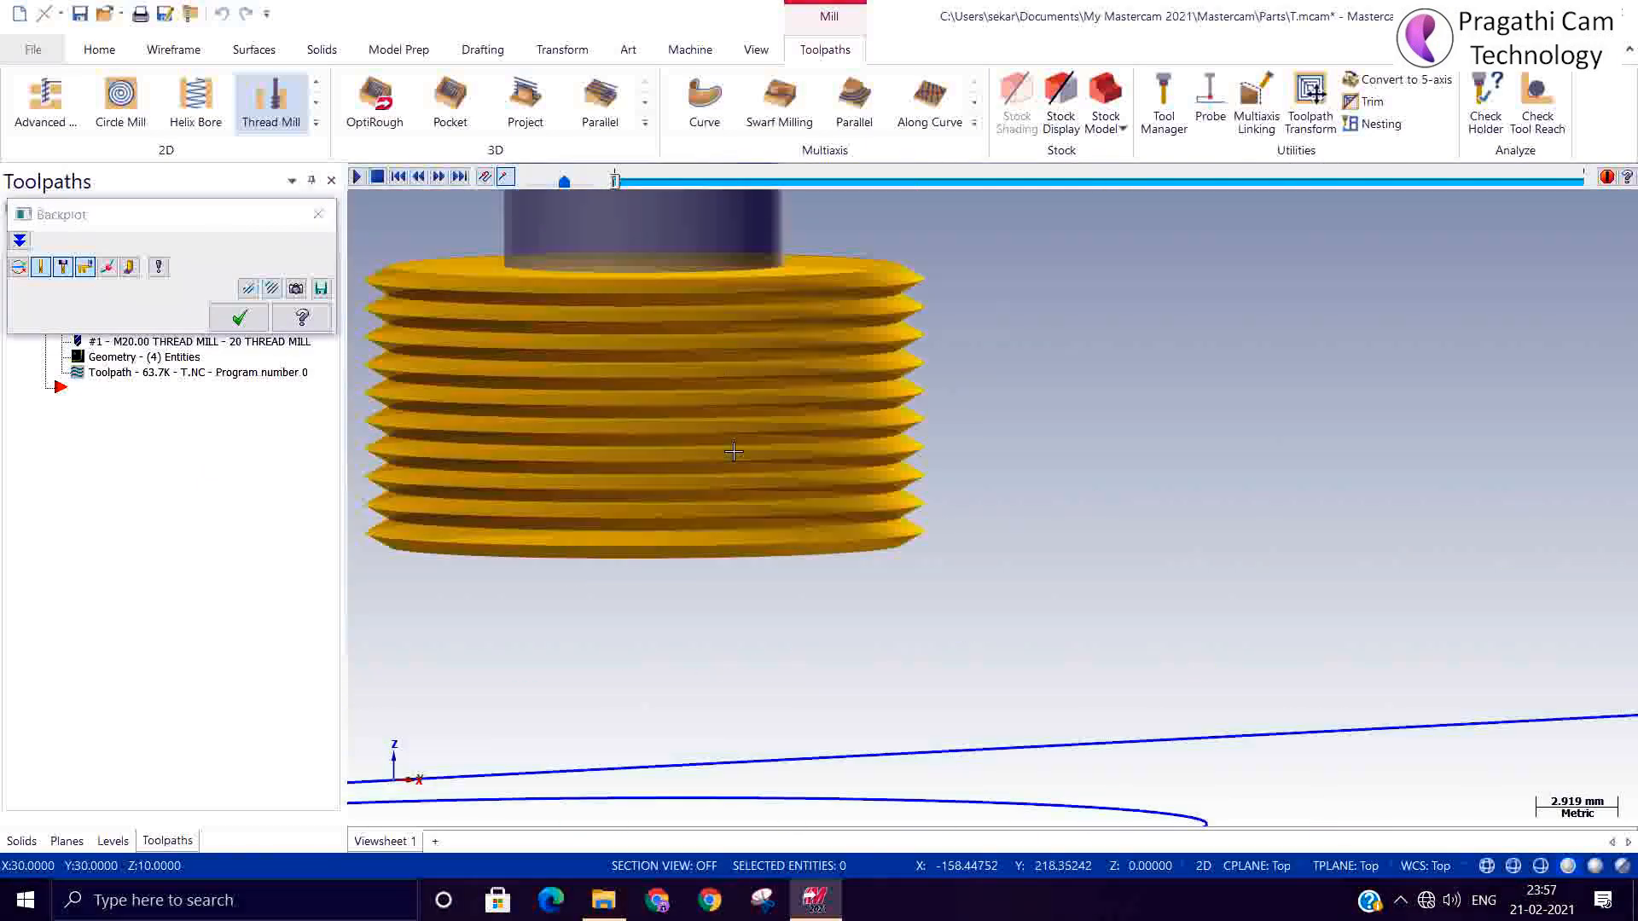
pyautogui.scroll(-3, 734, 452)
pyautogui.rightClick(859, 338)
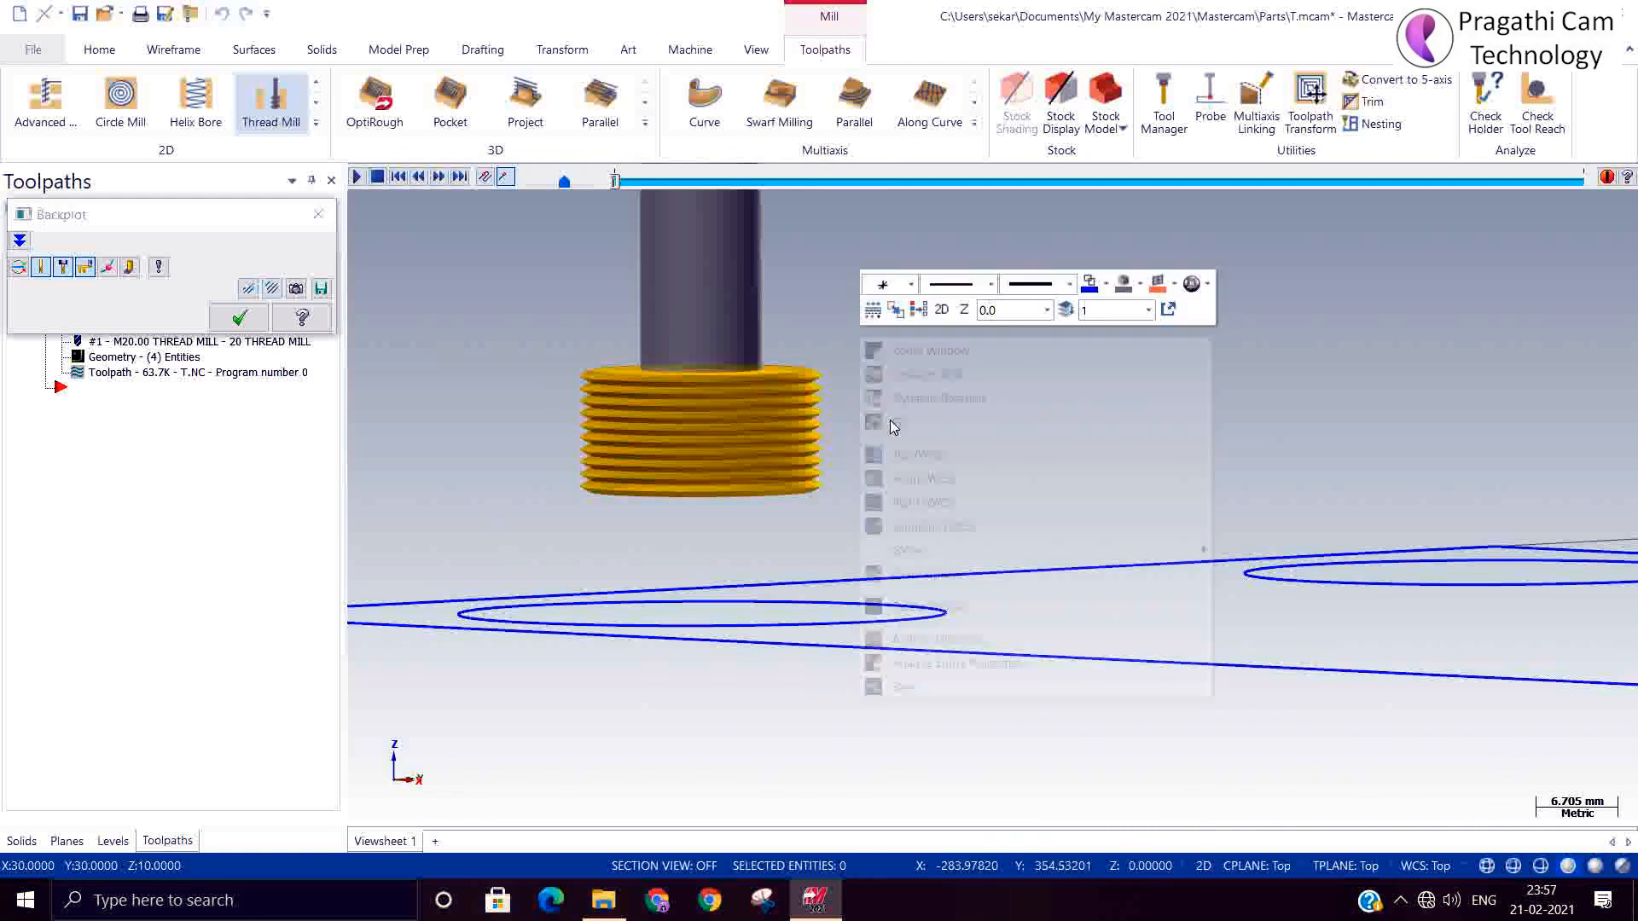
pyautogui.click(900, 522)
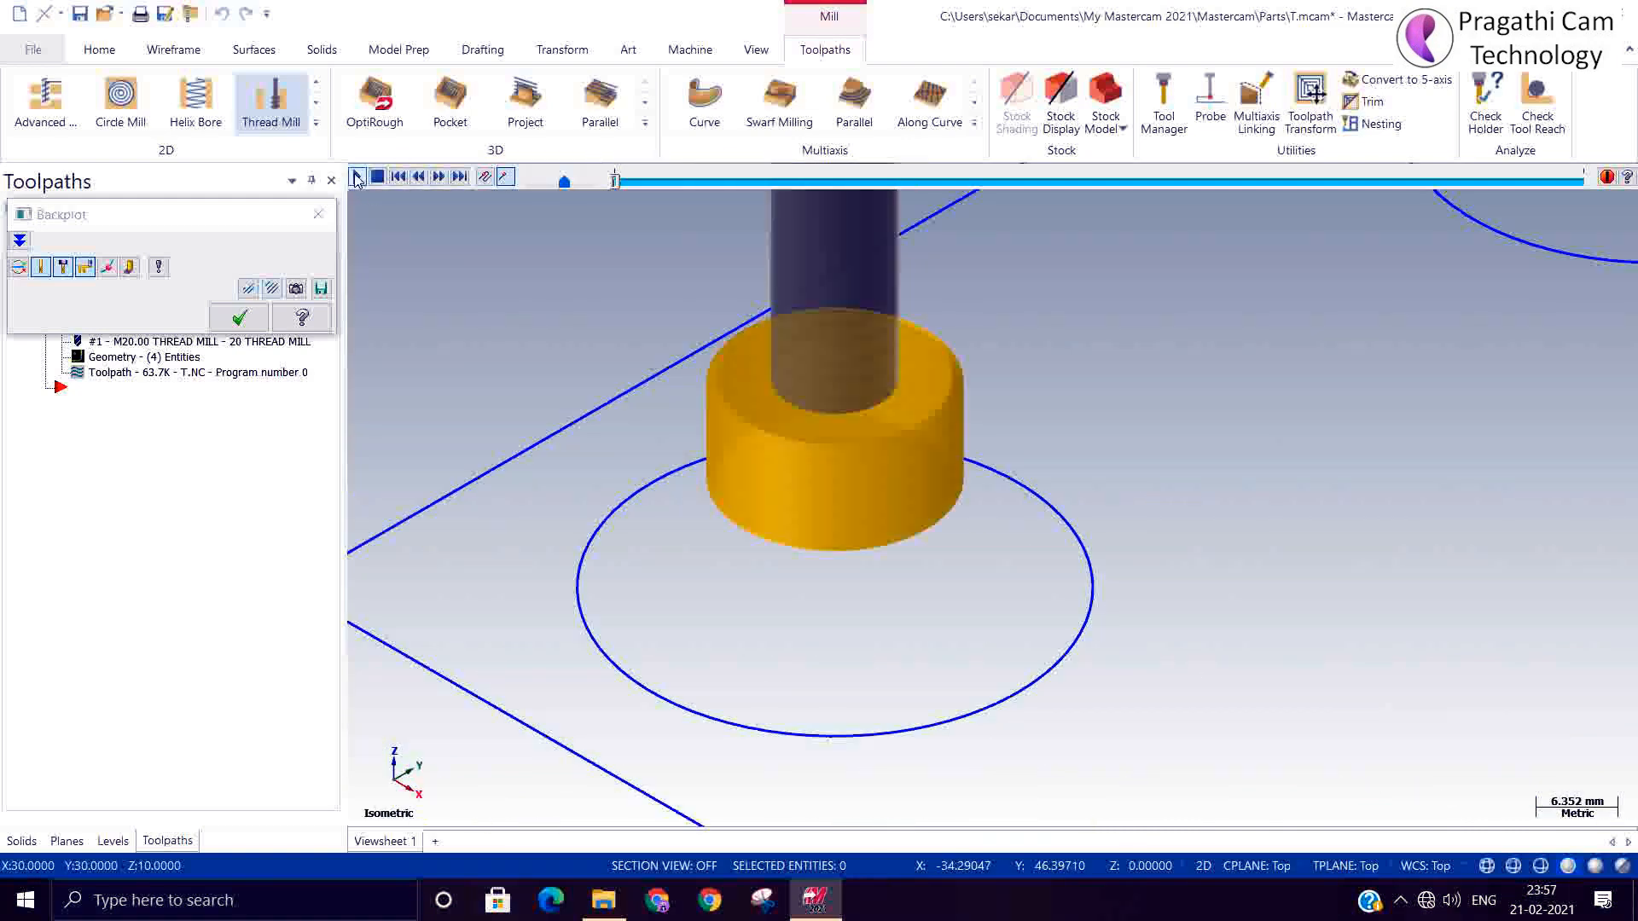
# Step: Play the thread milling backplot through all four holes, check the passes in the last hole and close the backplot
pyautogui.click(357, 177)
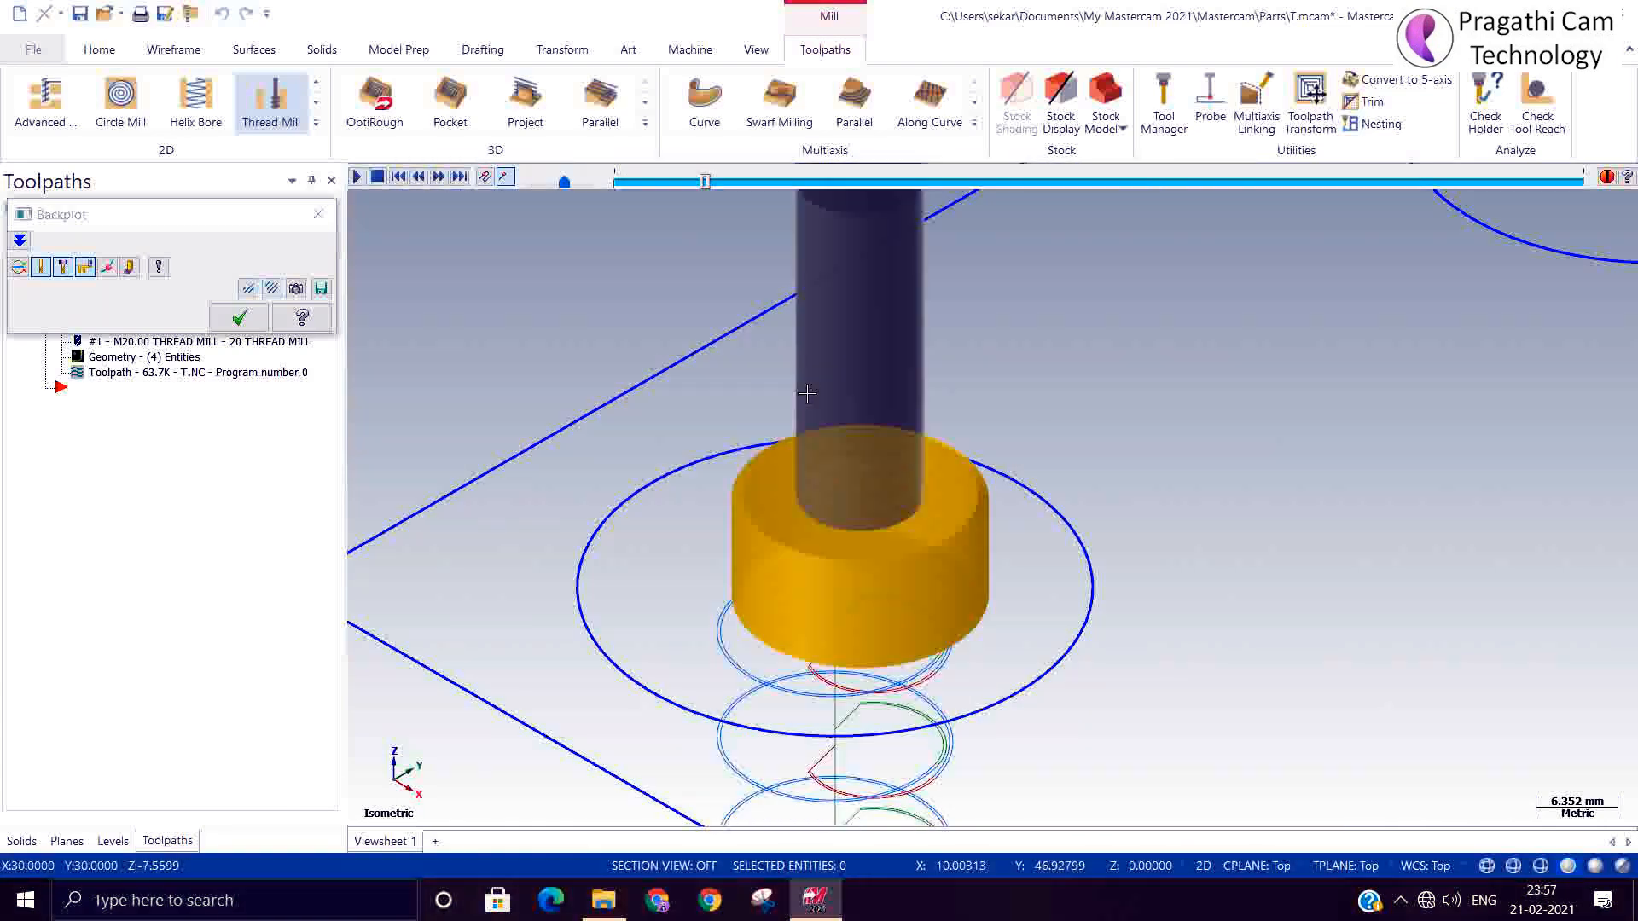
pyautogui.scroll(-4, 807, 392)
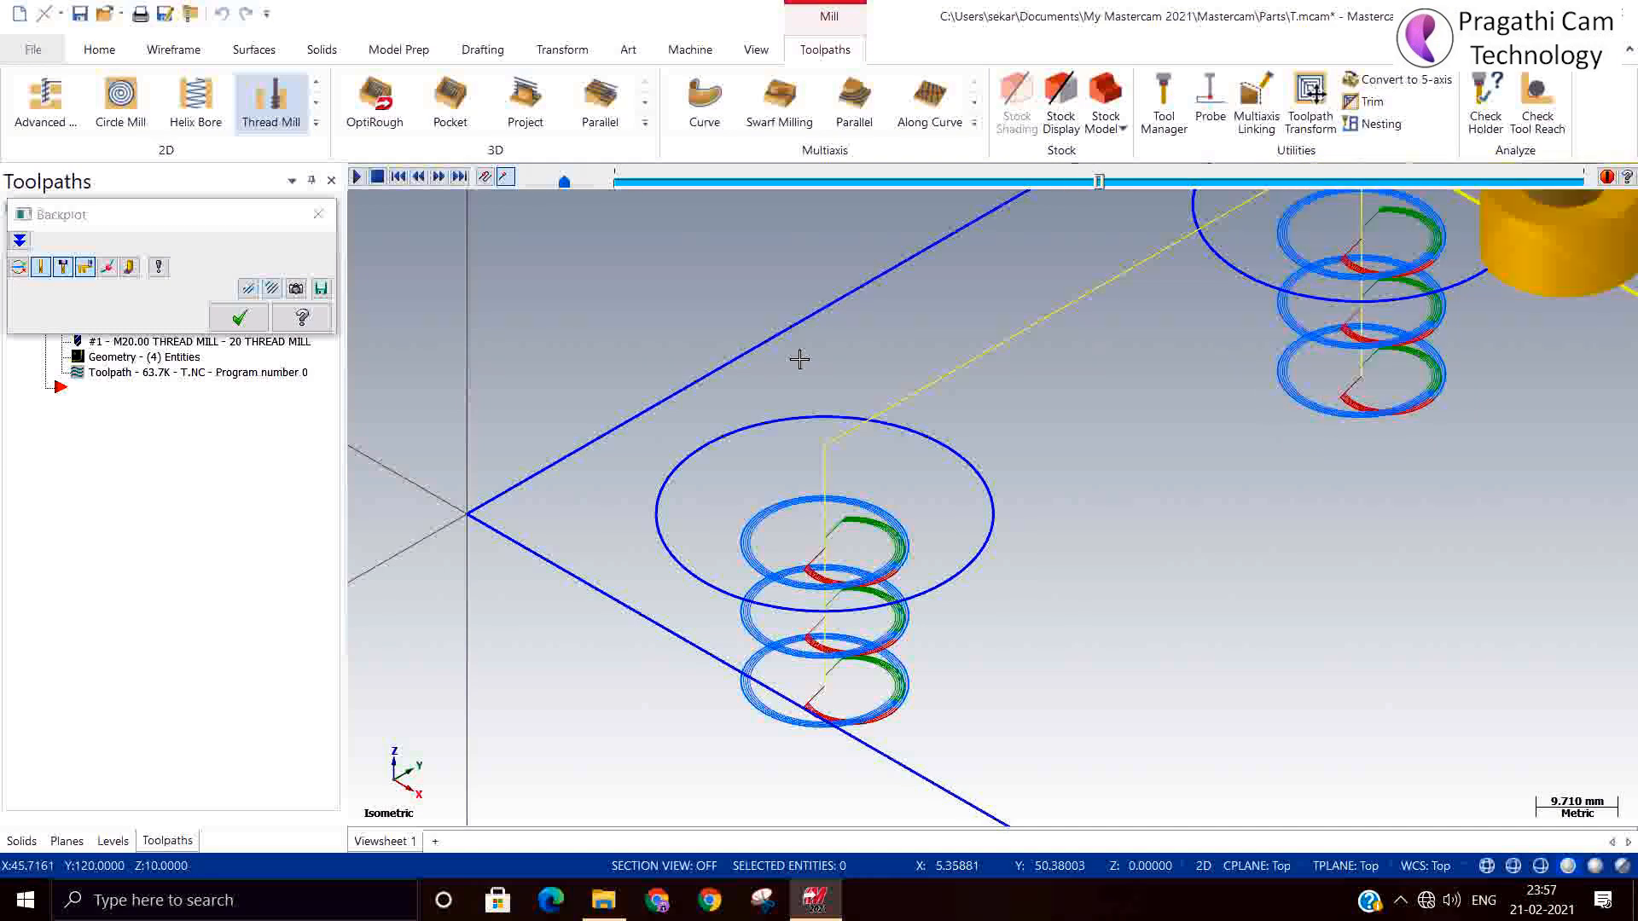
pyautogui.scroll(-3, 705, 330)
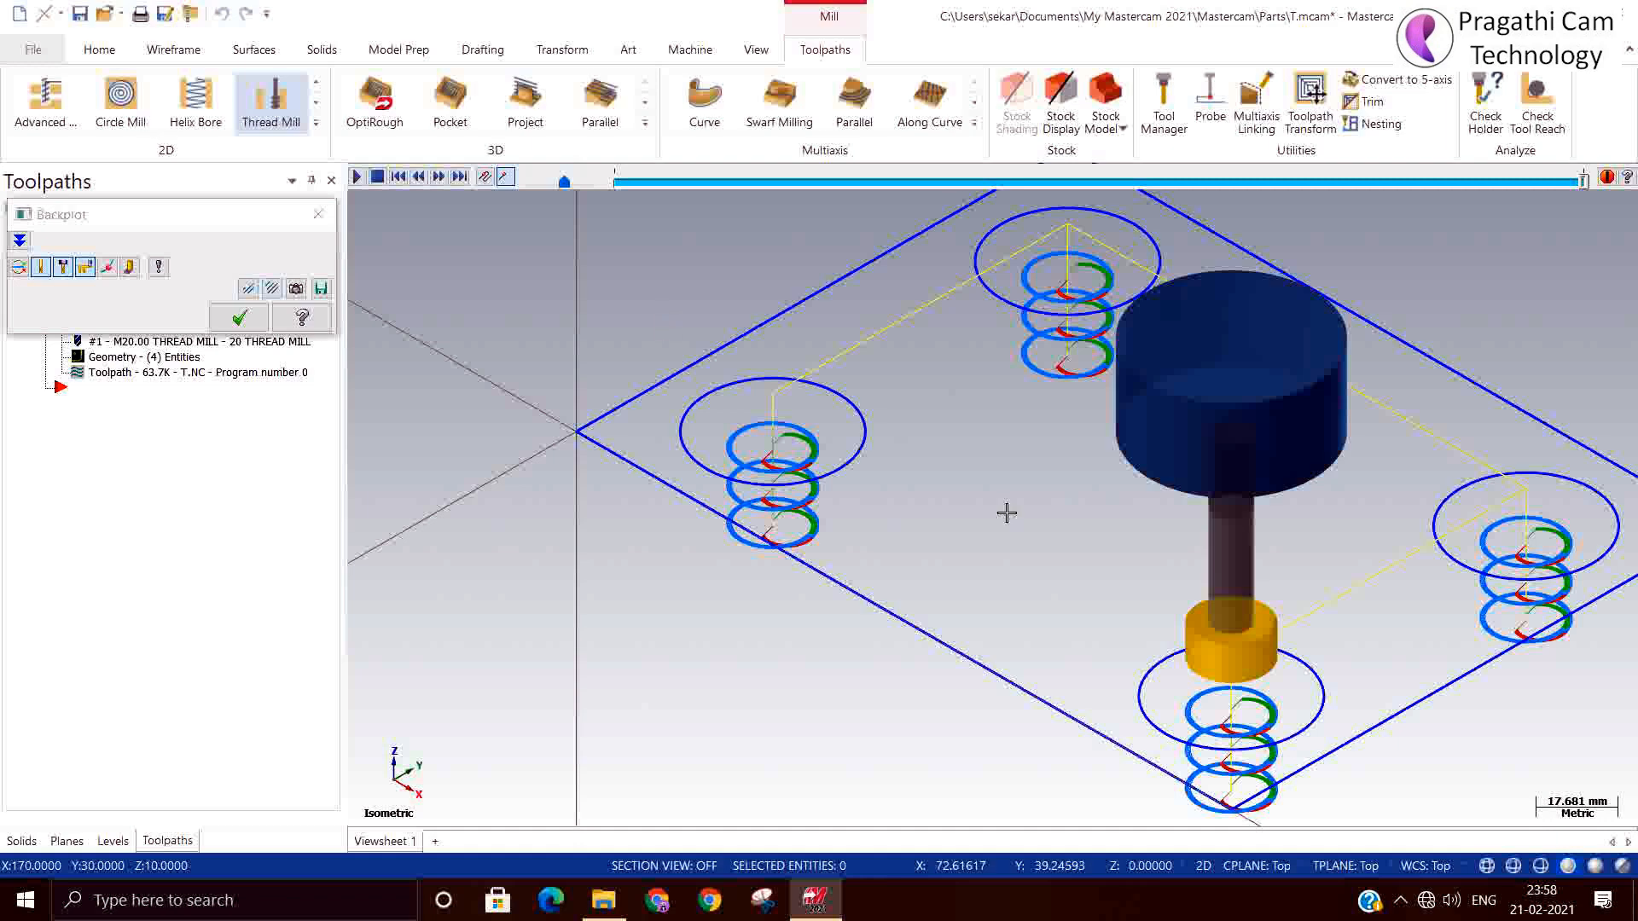
pyautogui.scroll(3, 1288, 687)
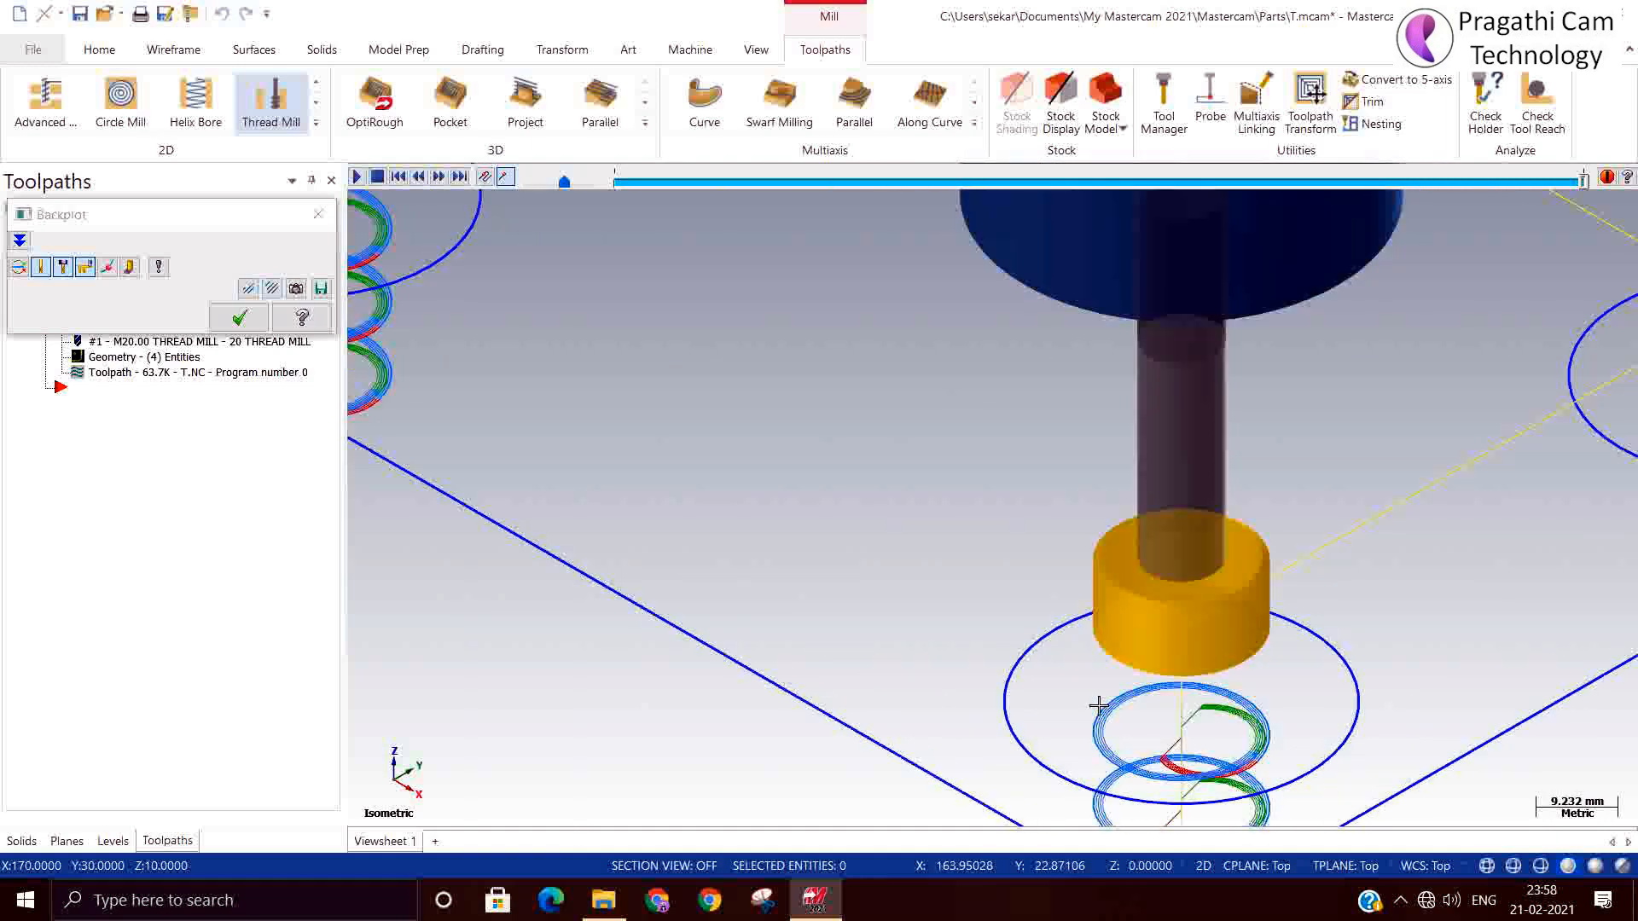
pyautogui.moveTo(1098, 704); pyautogui.dragTo(1227, 628, button='middle')
pyautogui.click(239, 317)
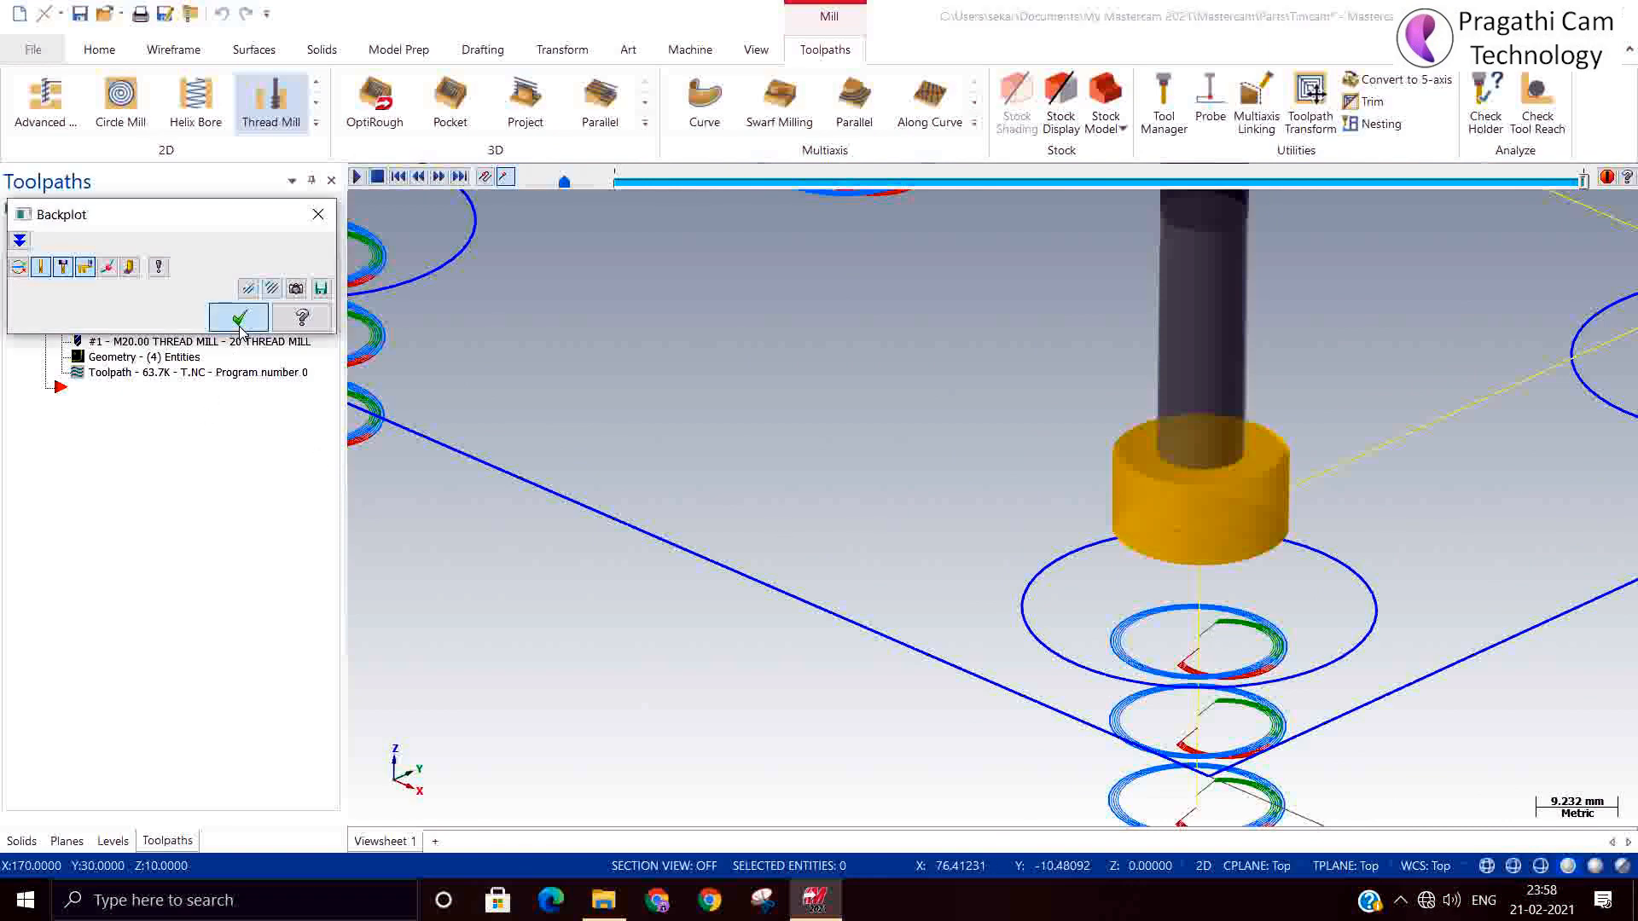
pyautogui.scroll(-1, 1028, 710)
pyautogui.scroll(-4, 917, 685)
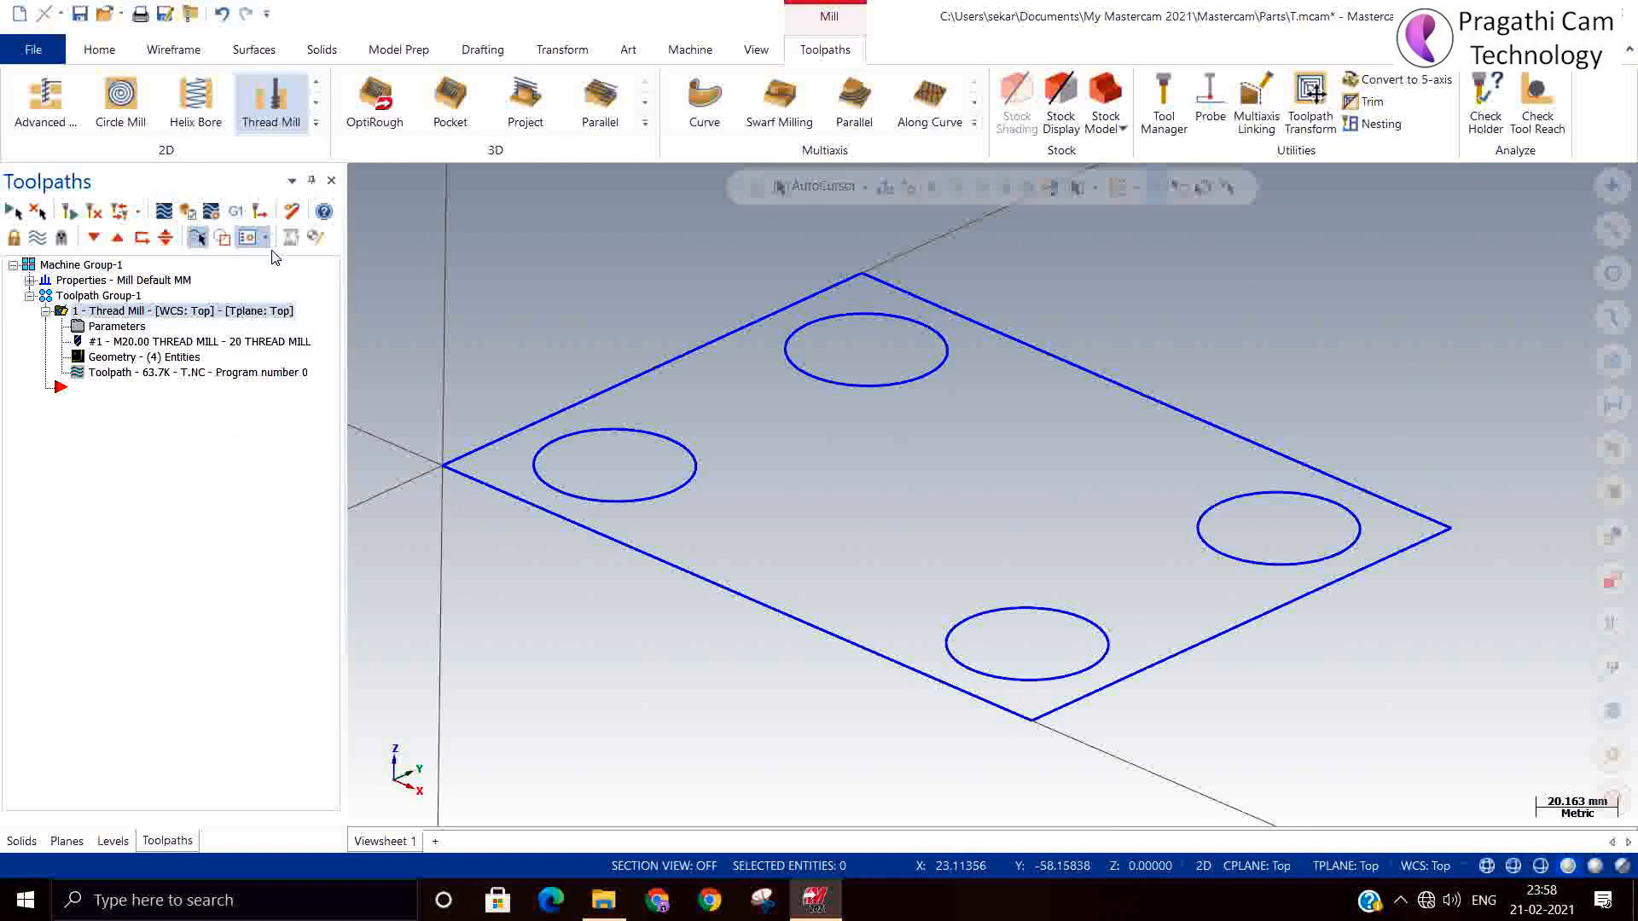
# Step: Post the Thread Mill operation to NC code, overwriting the existing file 154.NC
pyautogui.click(149, 619)
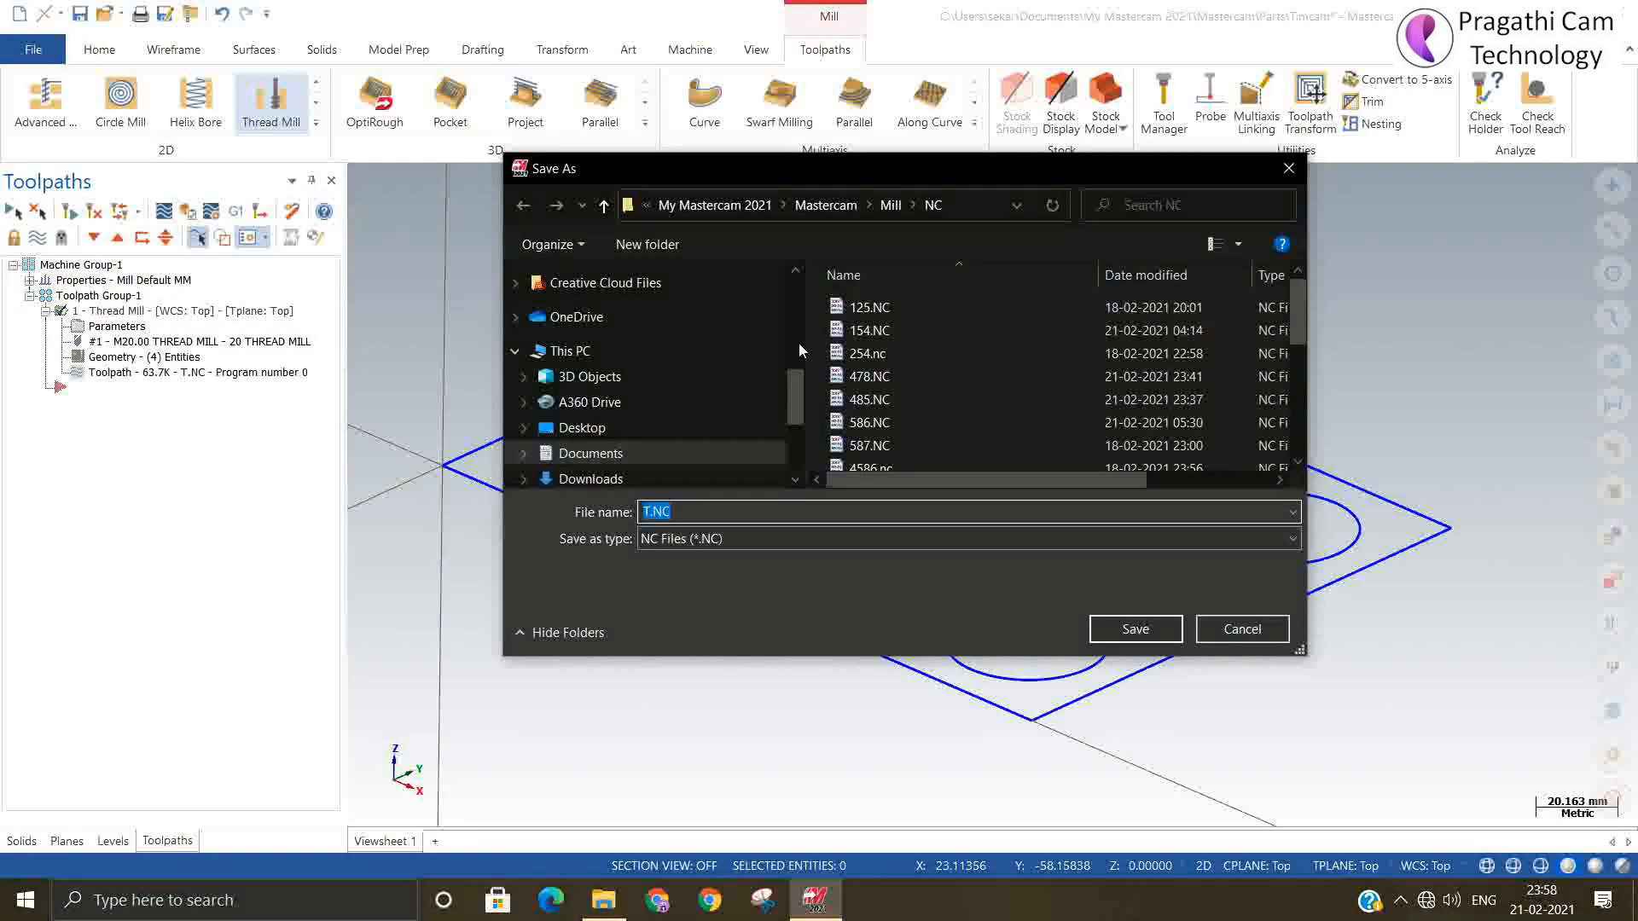
pyautogui.click(865, 333)
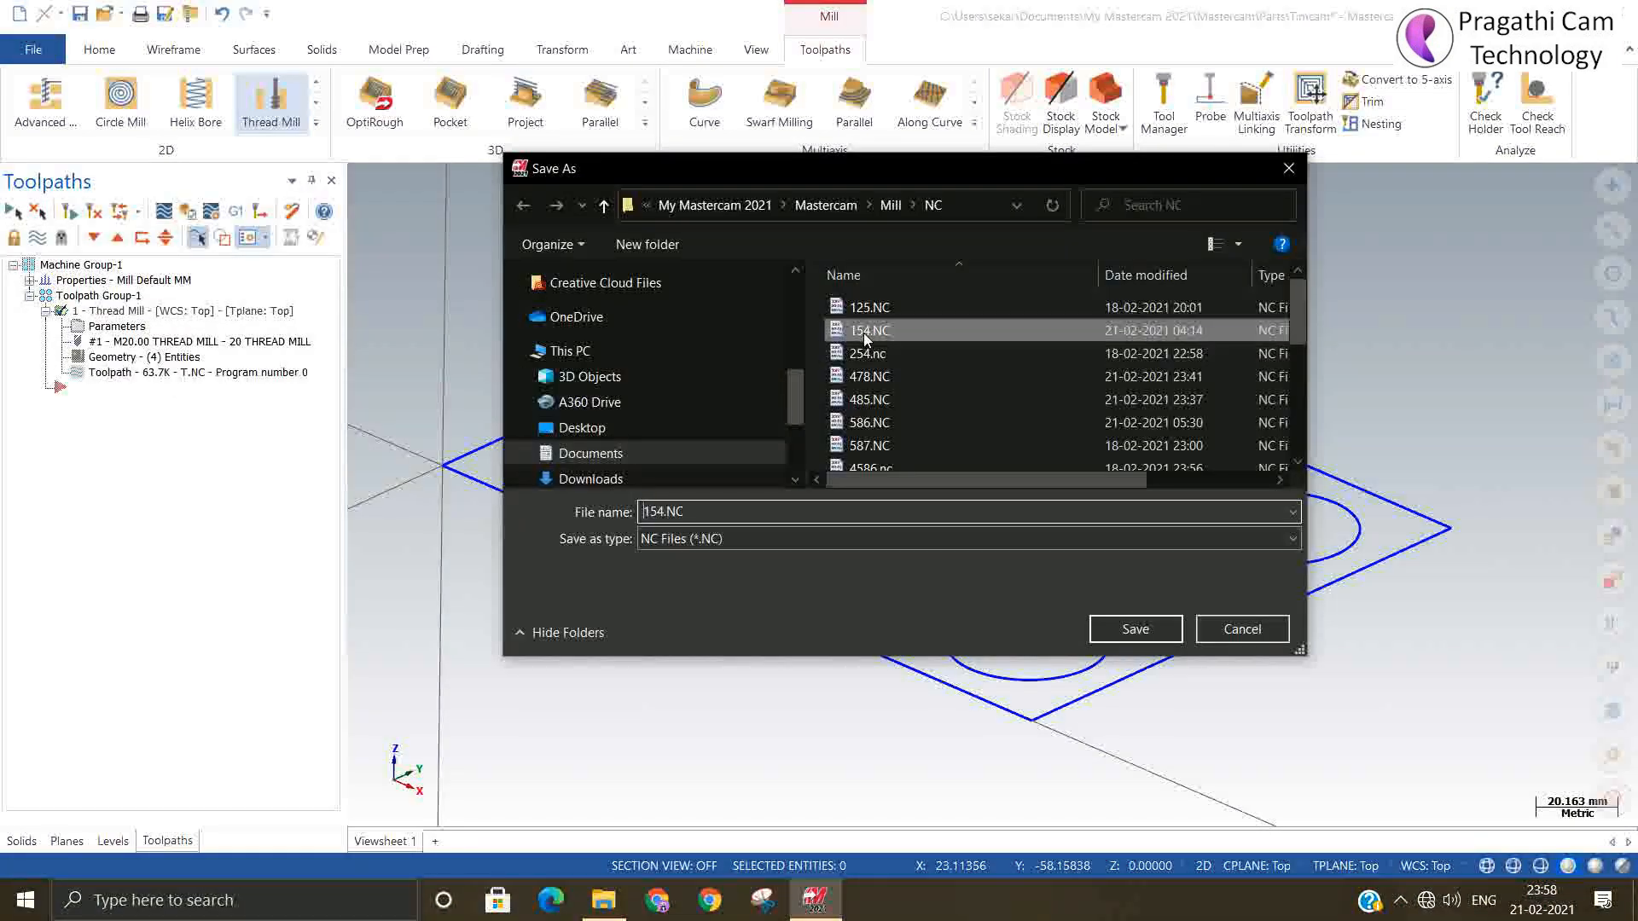
pyautogui.click(1108, 632)
pyautogui.click(863, 453)
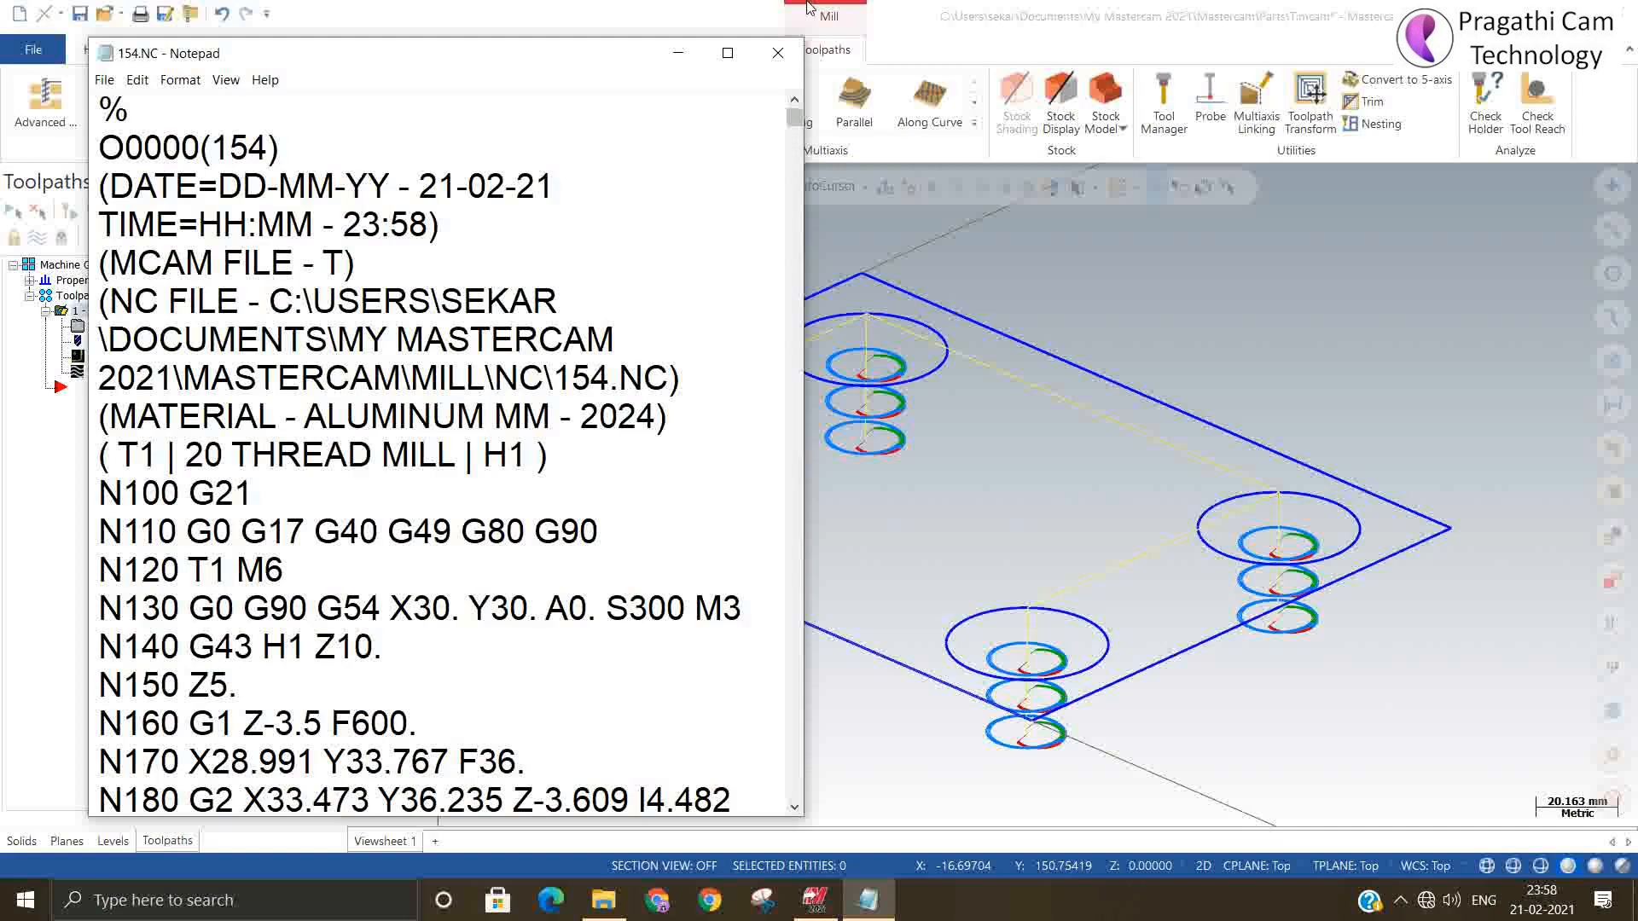
# Step: Review the thread milling code in 154.NC in a maximized editor window and close the file
pyautogui.click(727, 53)
pyautogui.scroll(-3, 1161, 515)
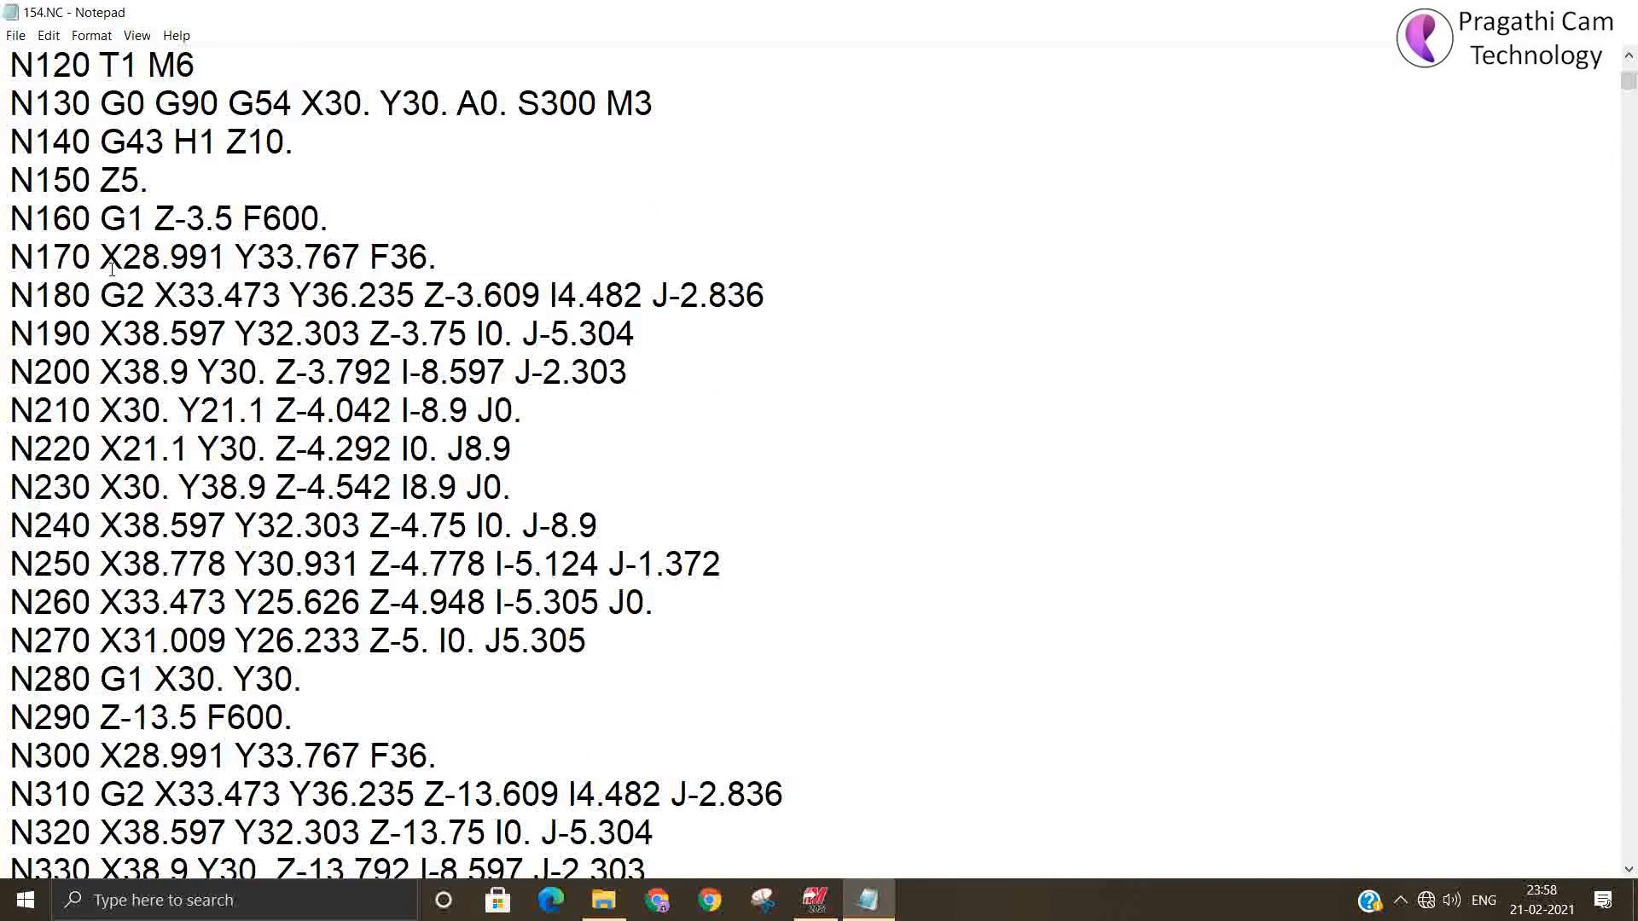
pyautogui.scroll(-7, 203, 415)
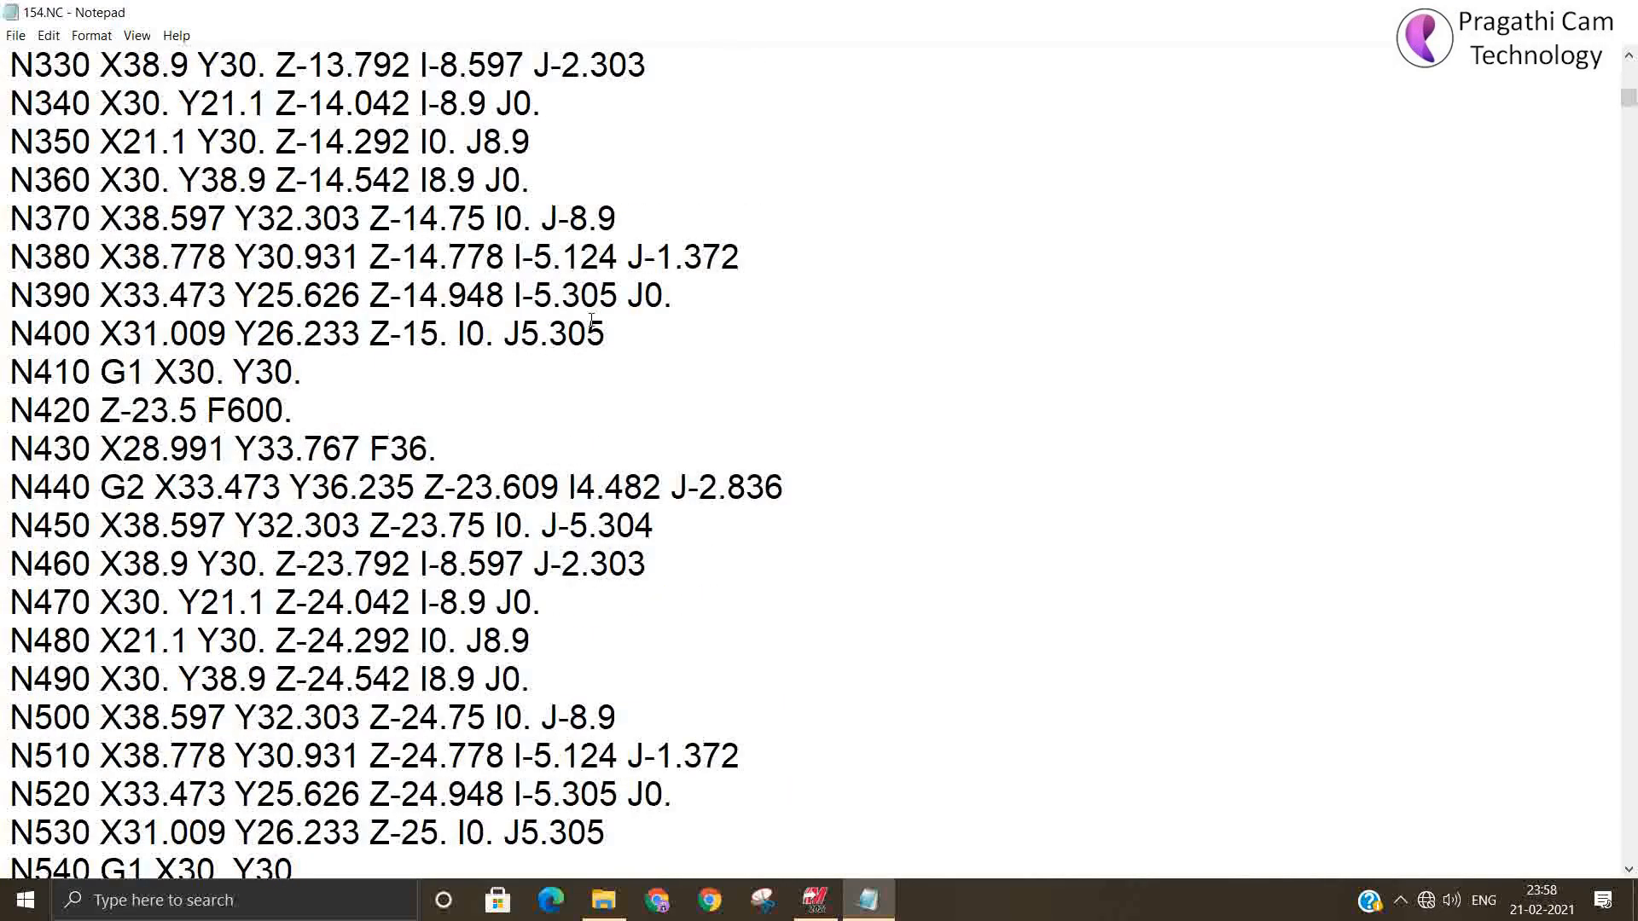
pyautogui.scroll(10, 1169, 309)
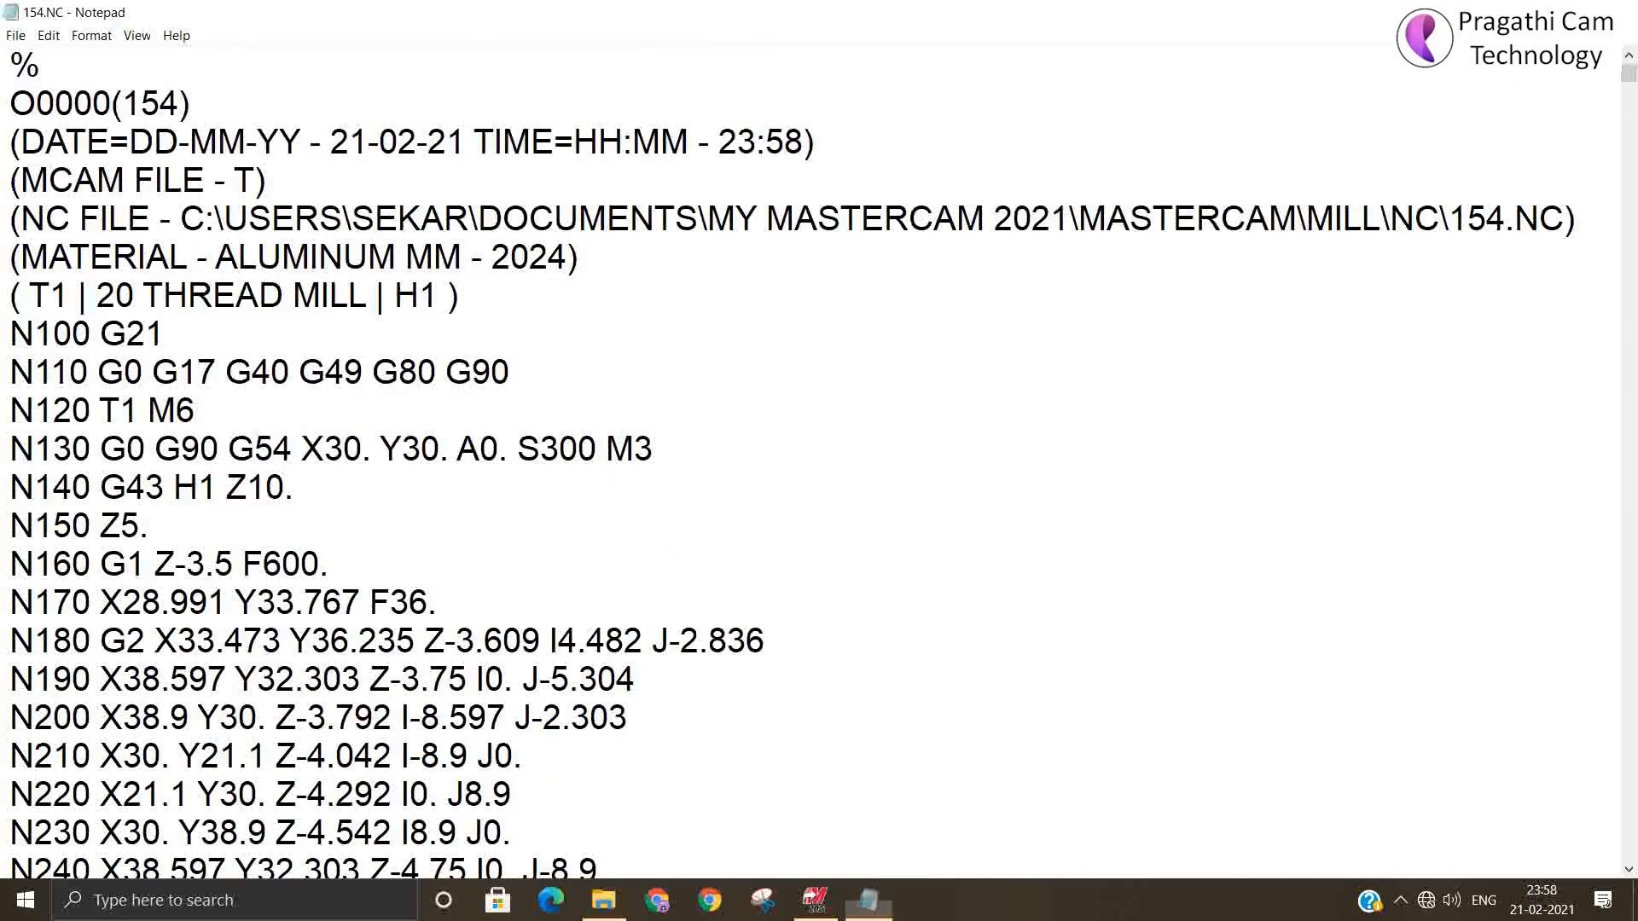
pyautogui.click(1617, 13)
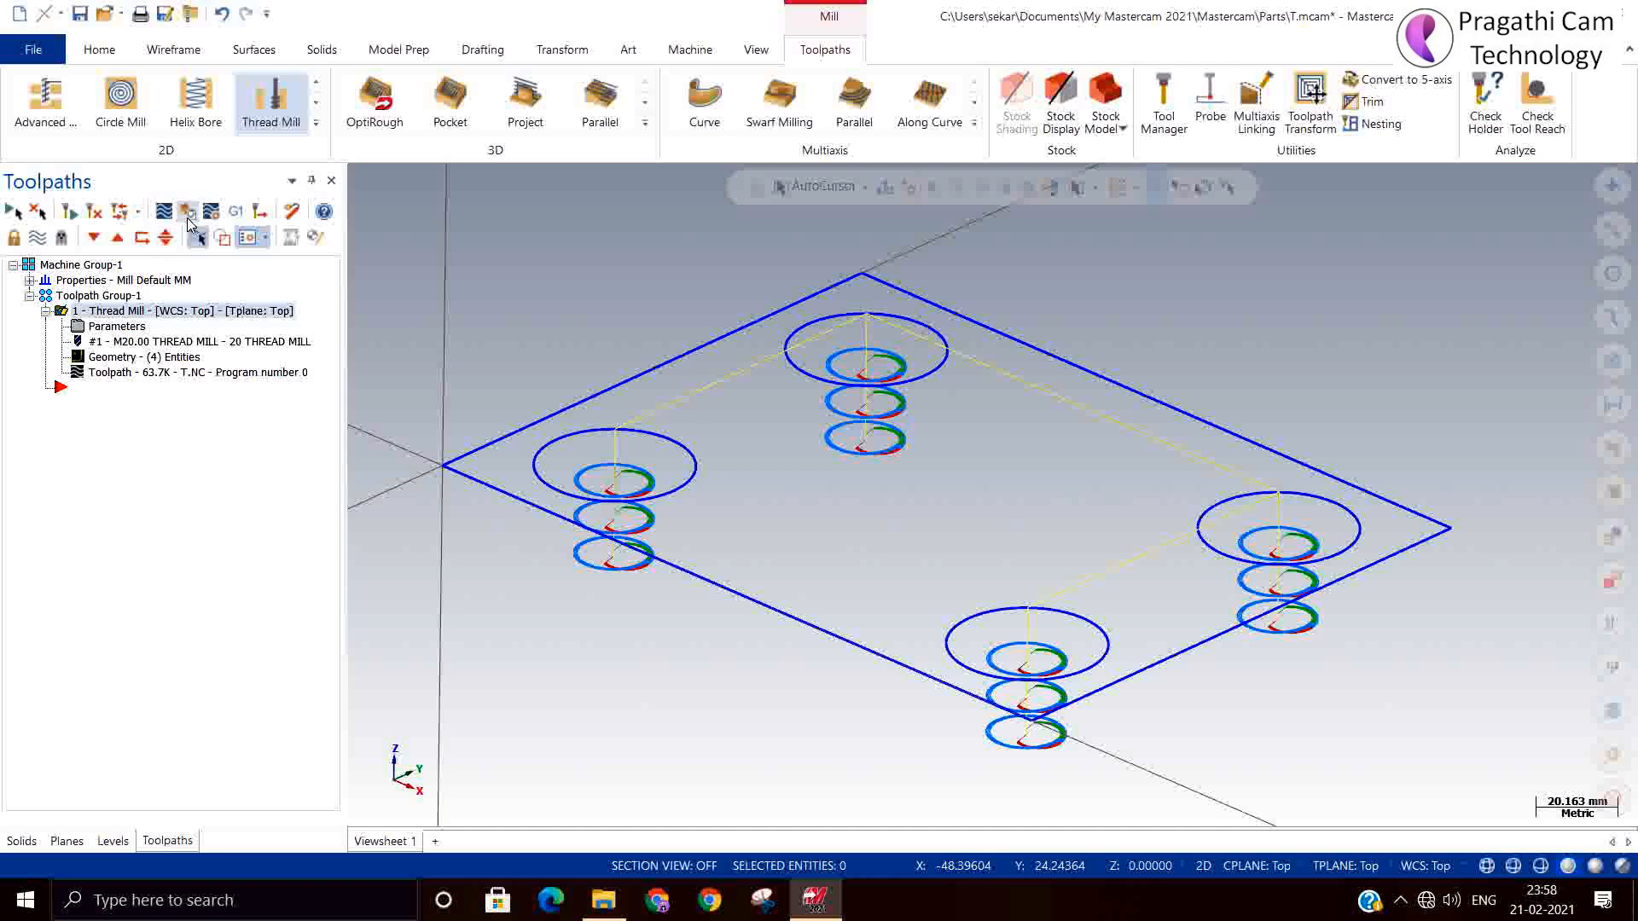
# Step: Define rectangular stock of 200 x 150 from two opposite corners of the plate and set its Z thickness to 25
pyautogui.click(31, 281)
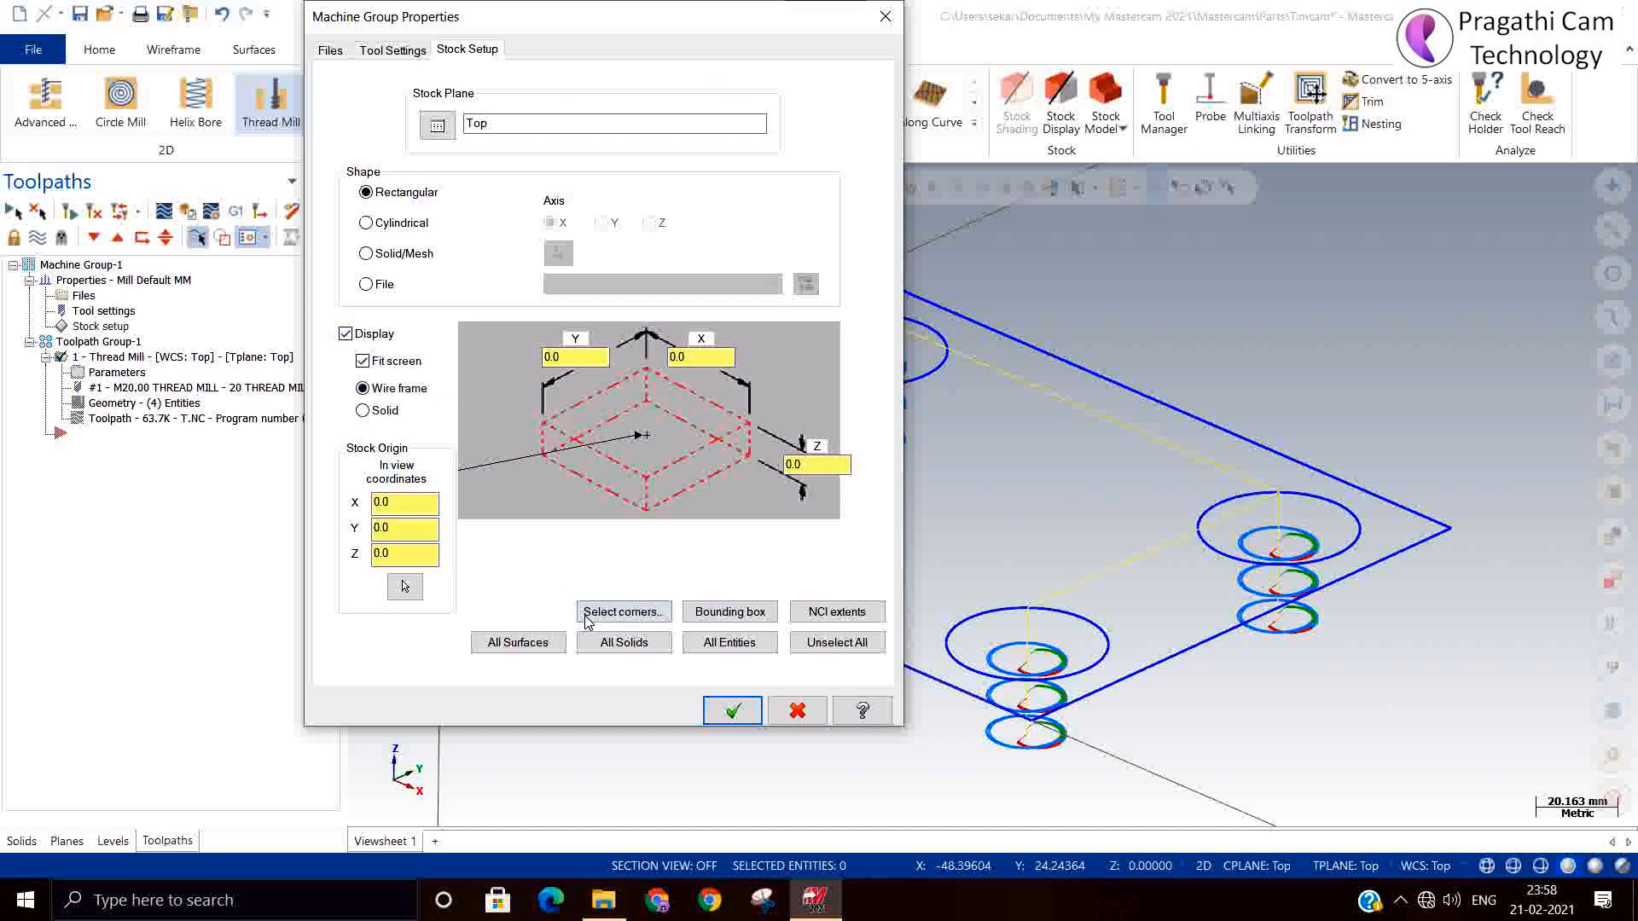
pyautogui.click(614, 612)
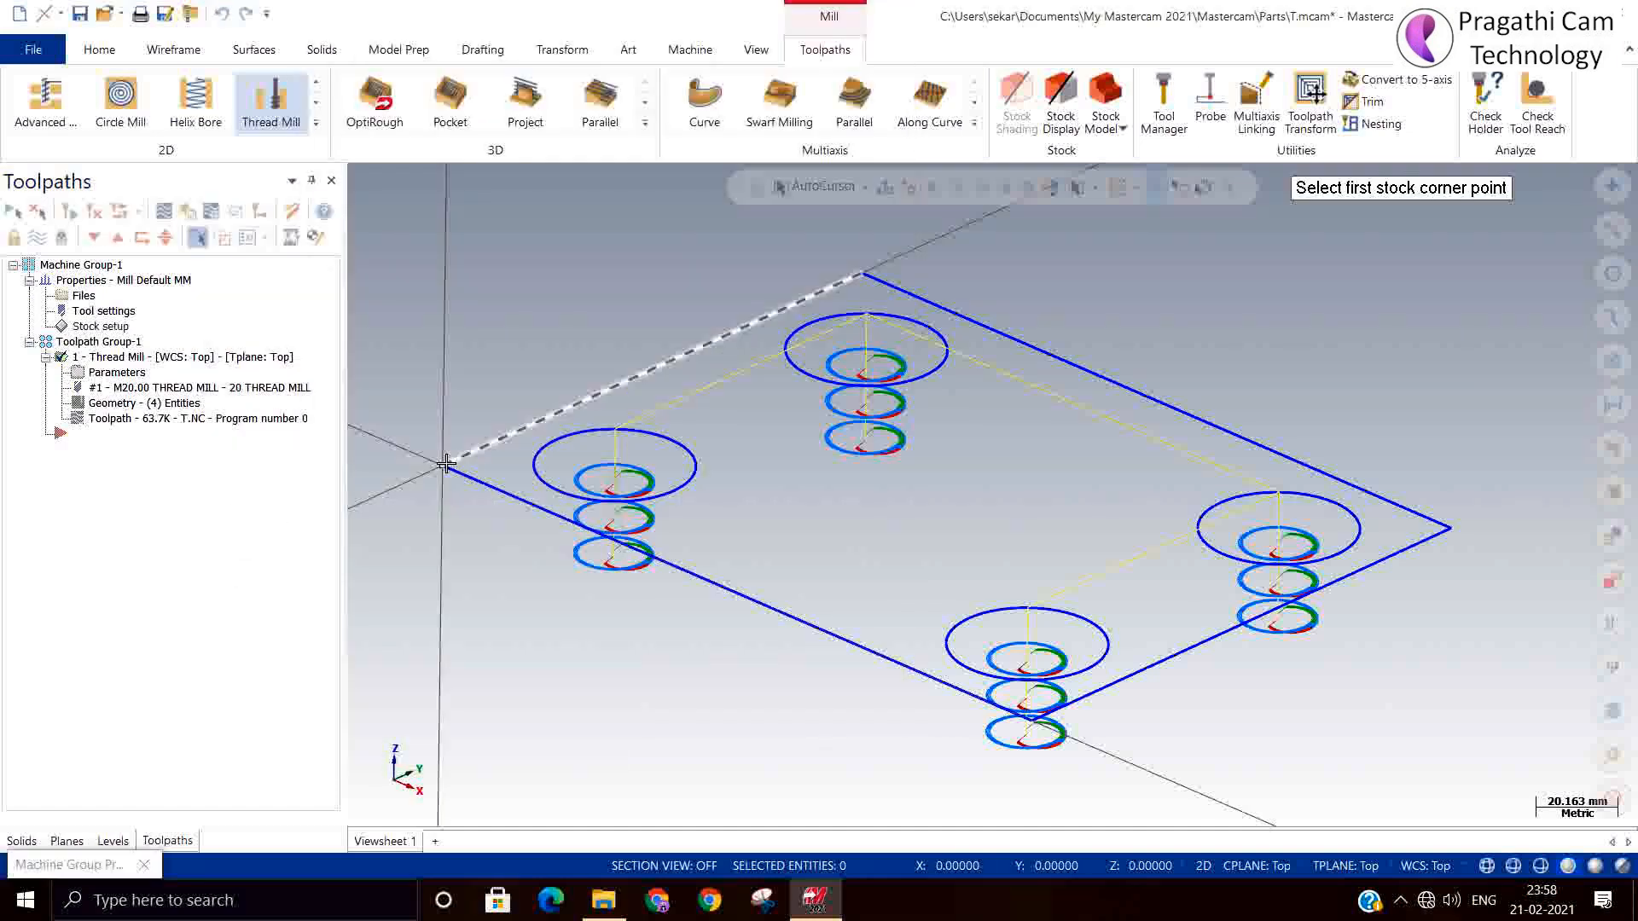
pyautogui.click(445, 464)
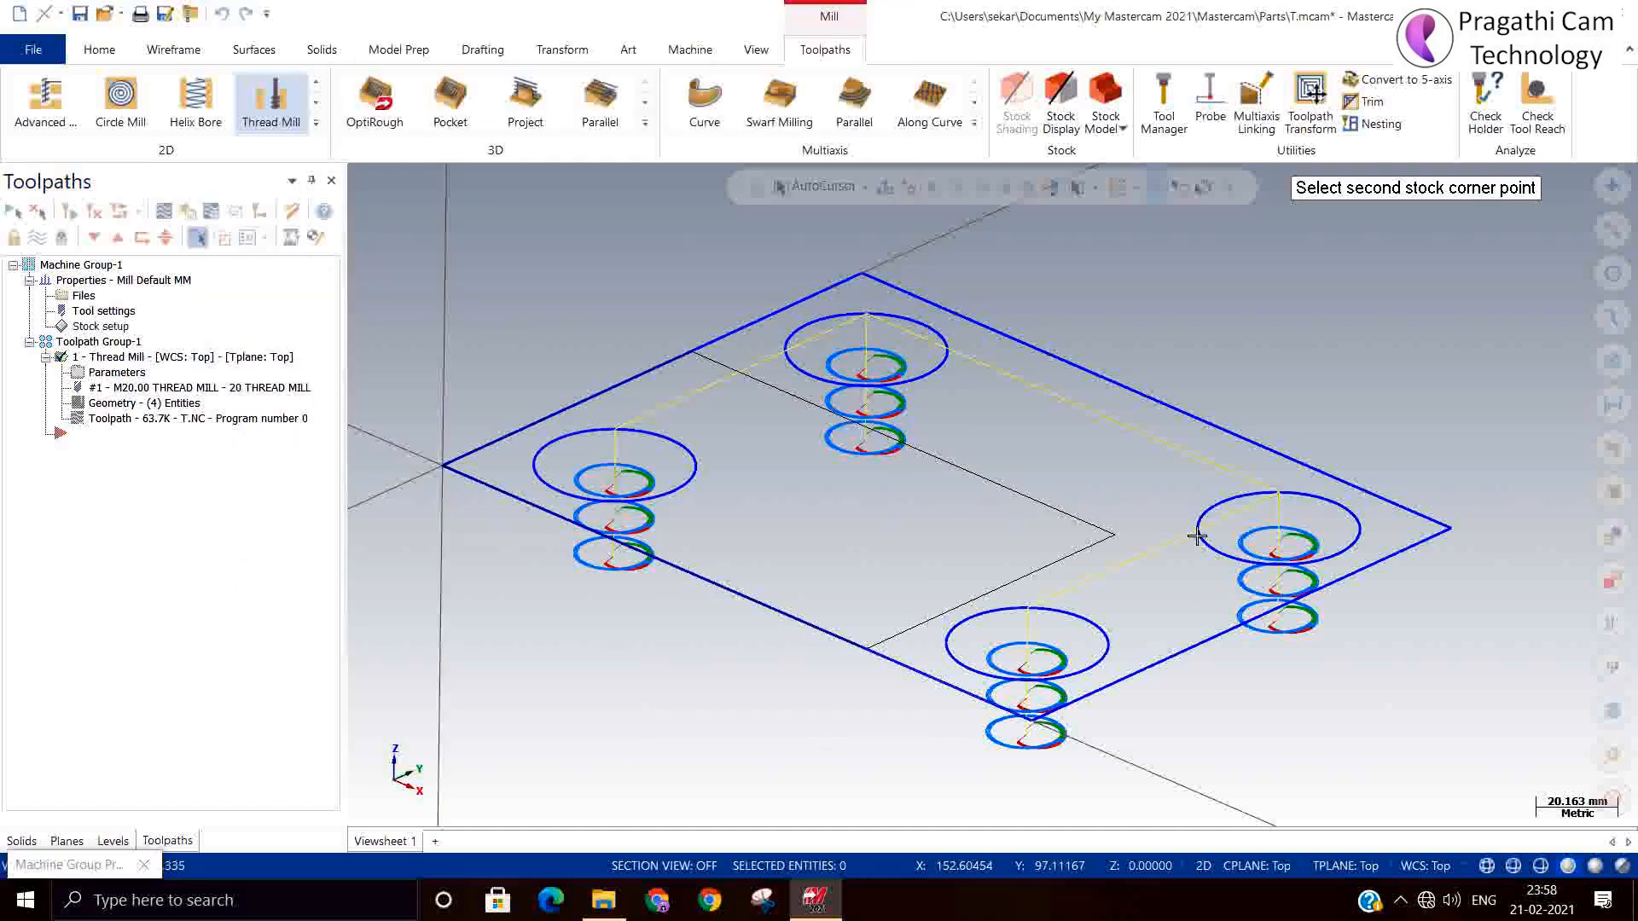
pyautogui.click(1445, 528)
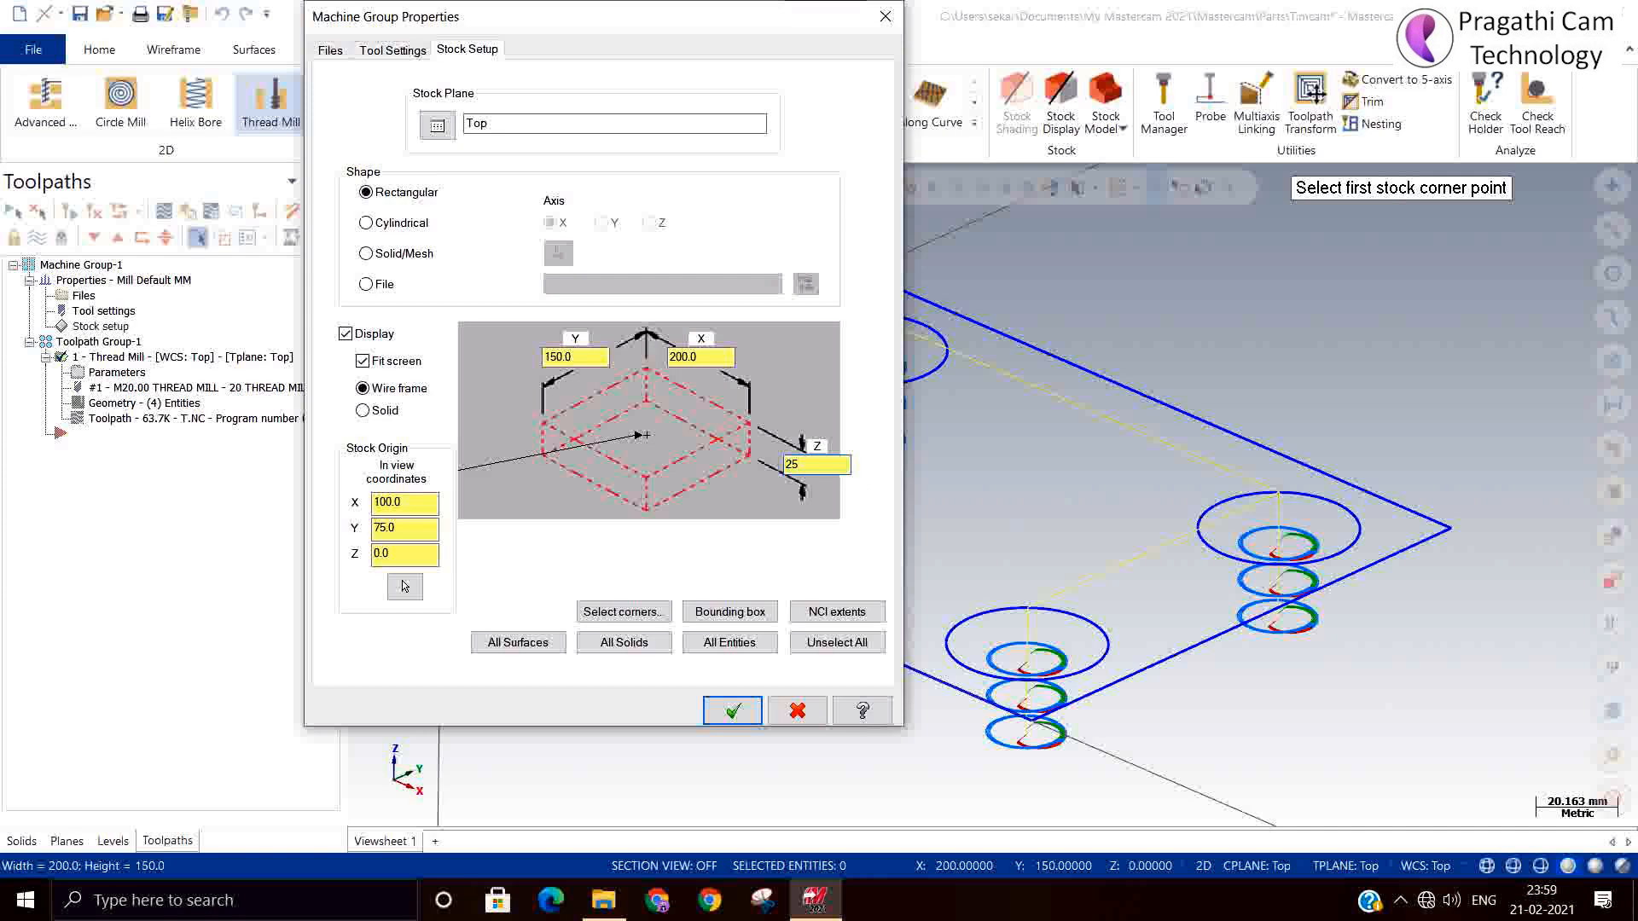
pyautogui.click(714, 714)
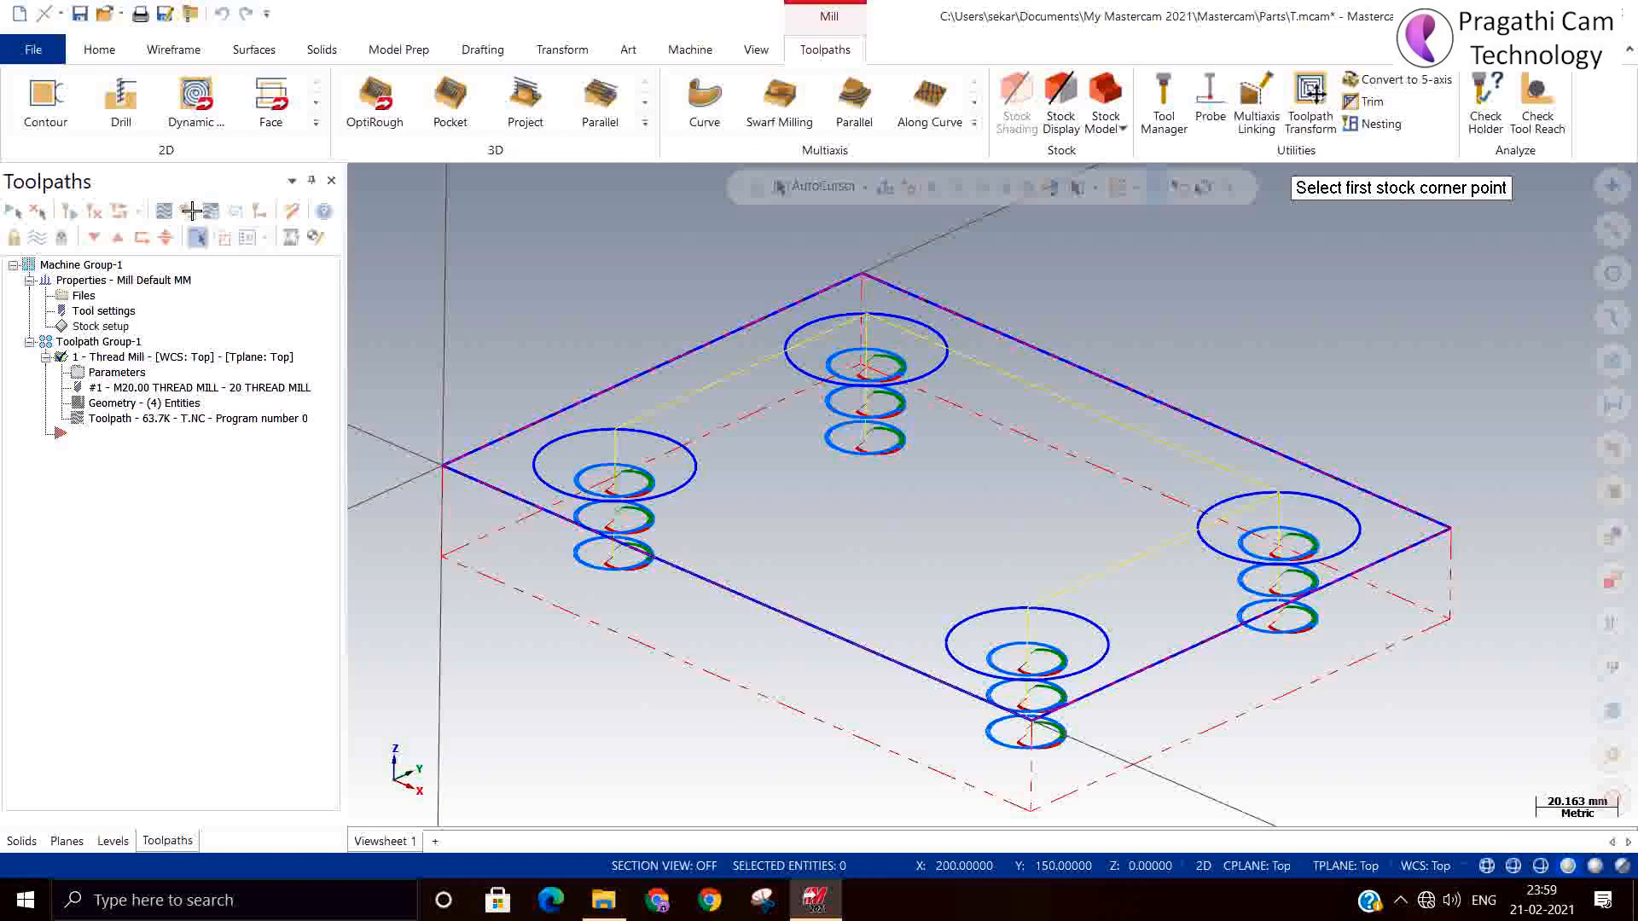
# Step: Verify the Thread Mill operation on the stock and watch the cutter thread the first hole up close
pyautogui.click(191, 211)
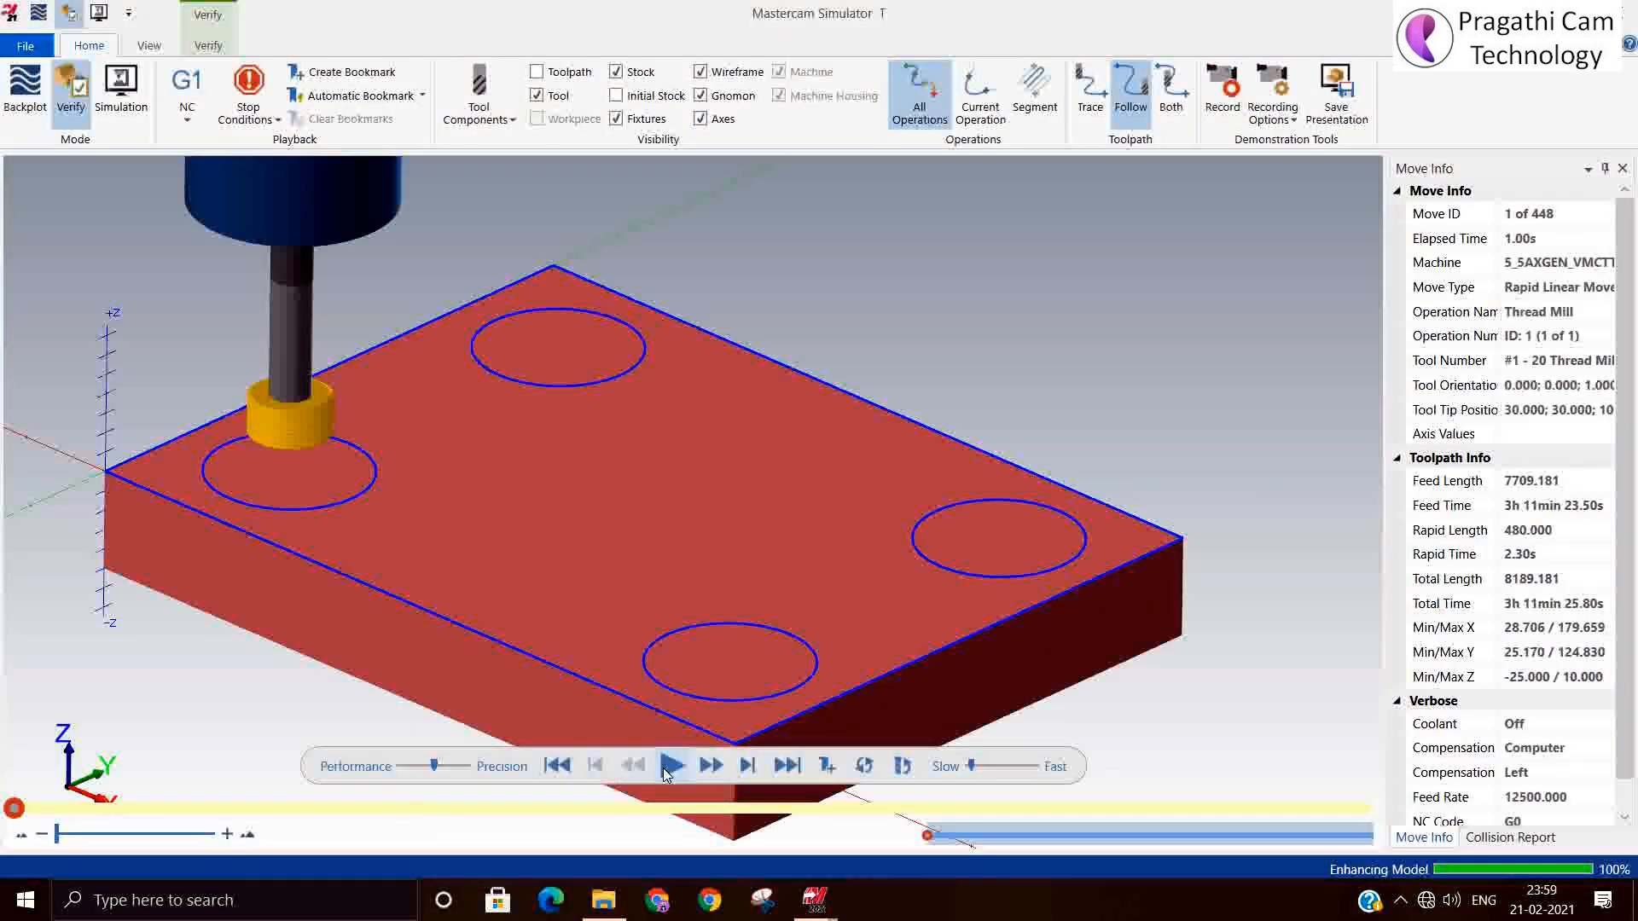
pyautogui.click(668, 767)
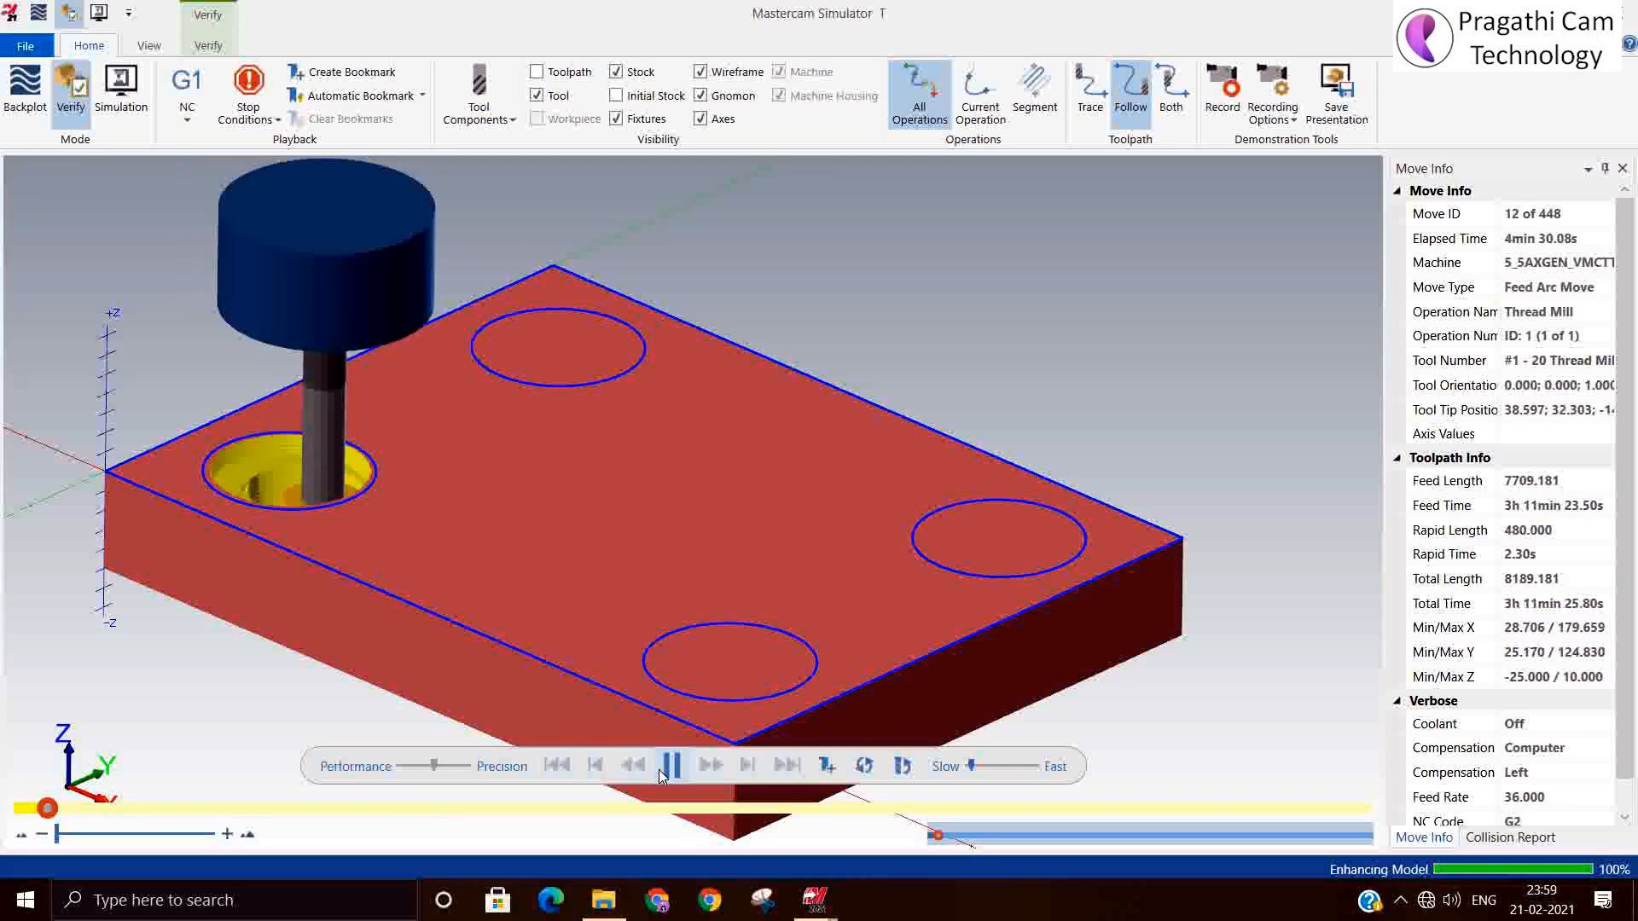
pyautogui.scroll(5, 203, 447)
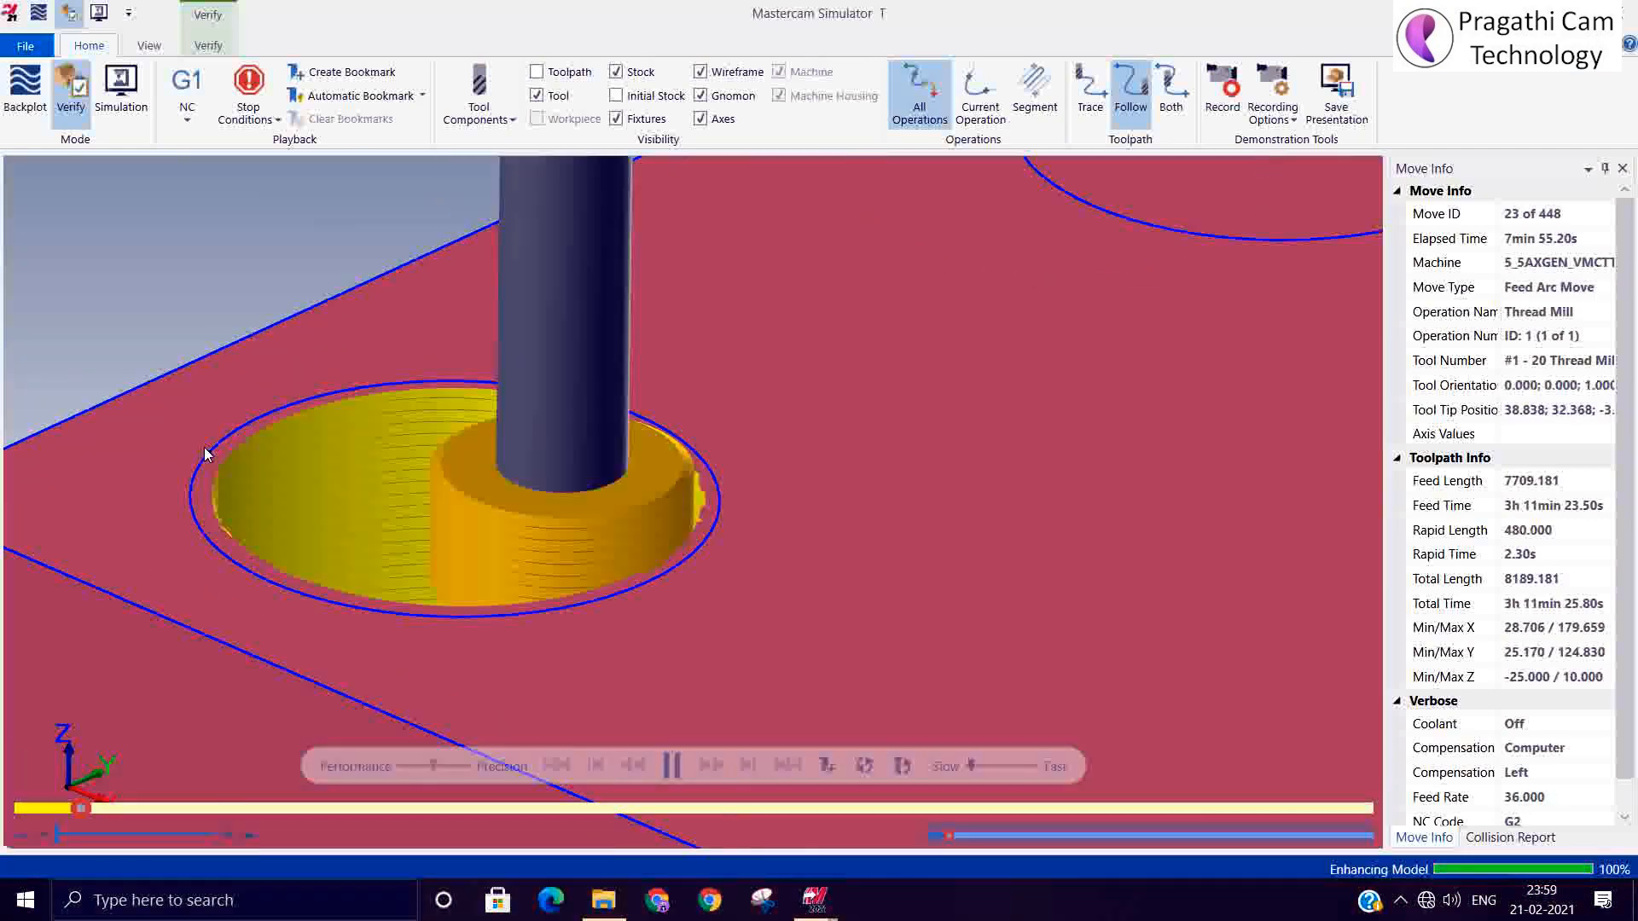
pyautogui.scroll(3, 208, 460)
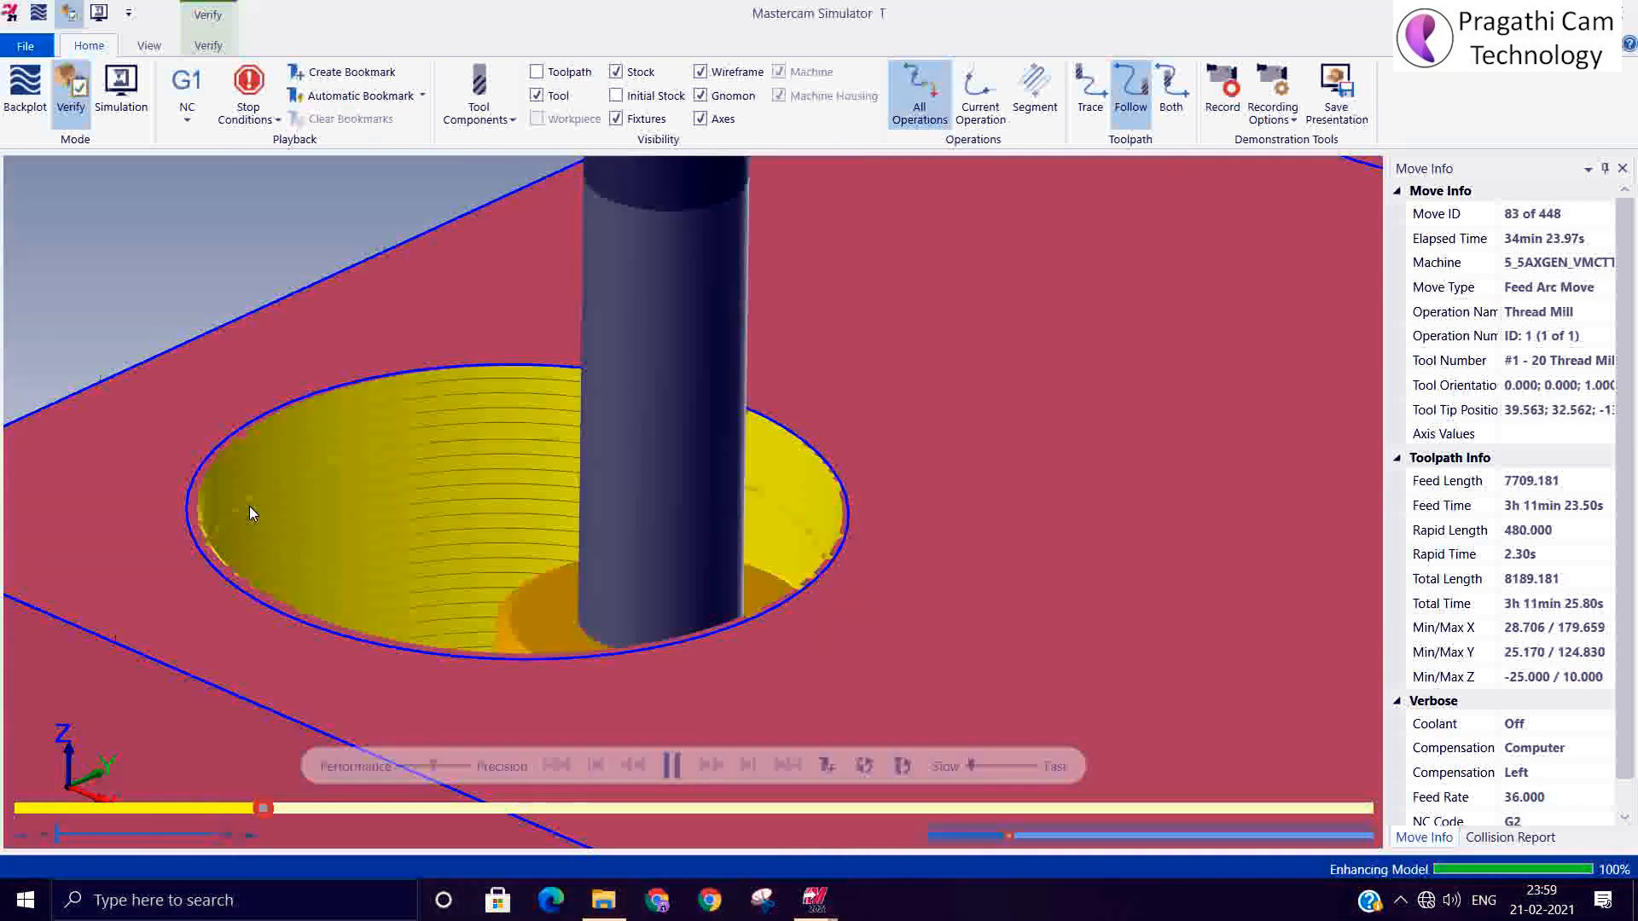
pyautogui.scroll(4, 290, 510)
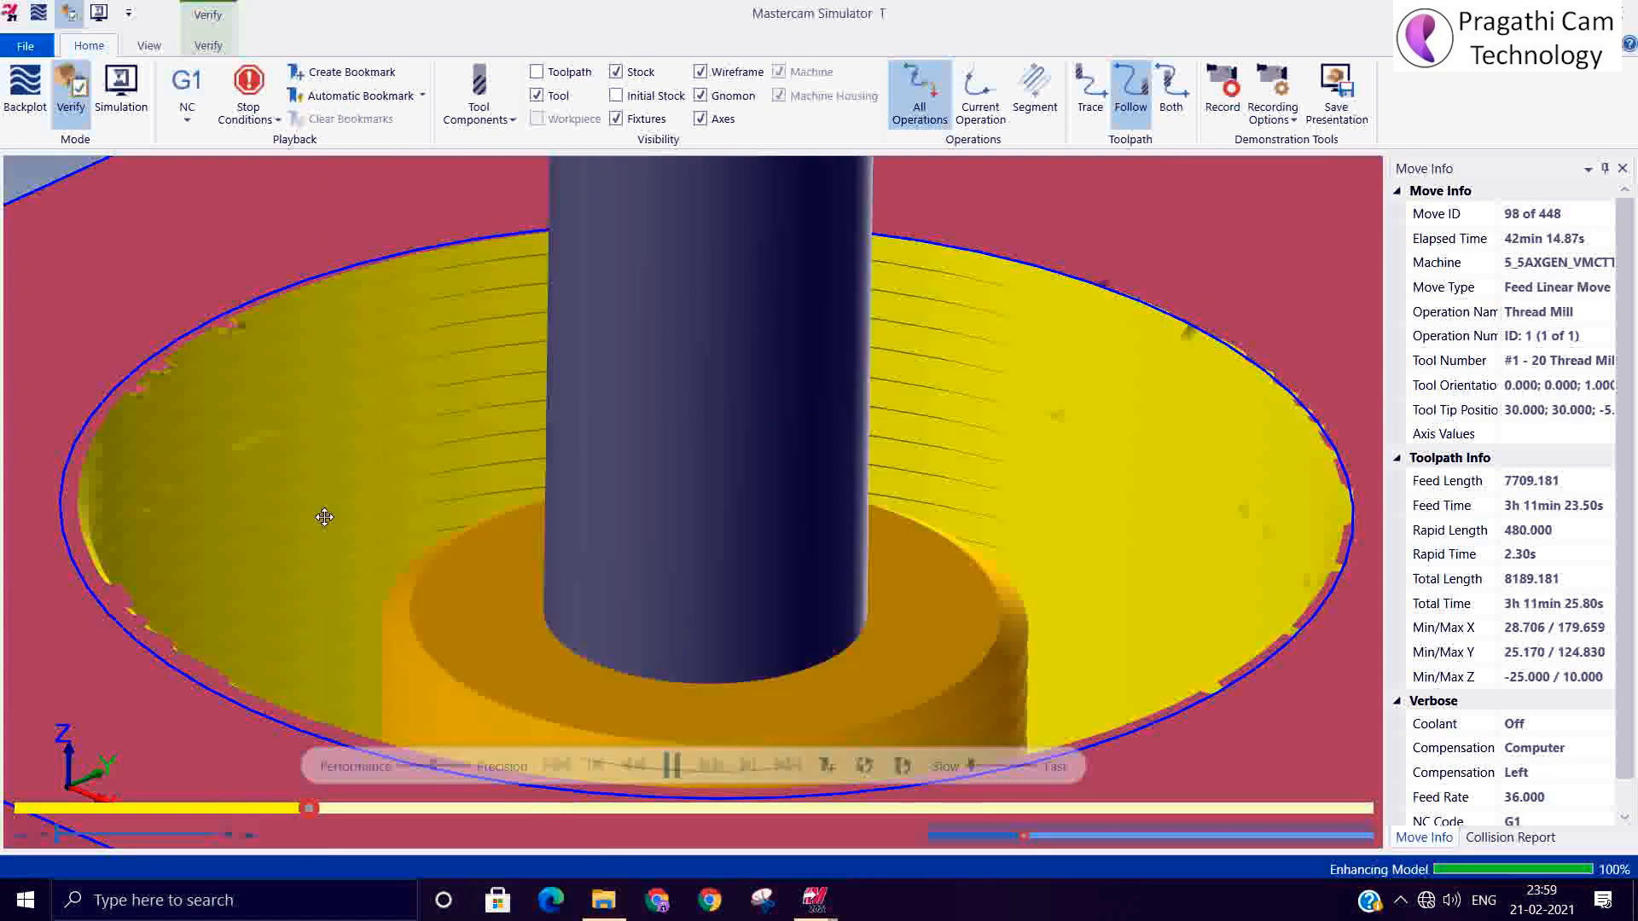
# Step: Examine the threads cut in the first hole's wall from several angles while the simulation runs
pyautogui.moveTo(322, 514); pyautogui.dragTo(358, 515, button='middle')
pyautogui.scroll(3, 283, 489)
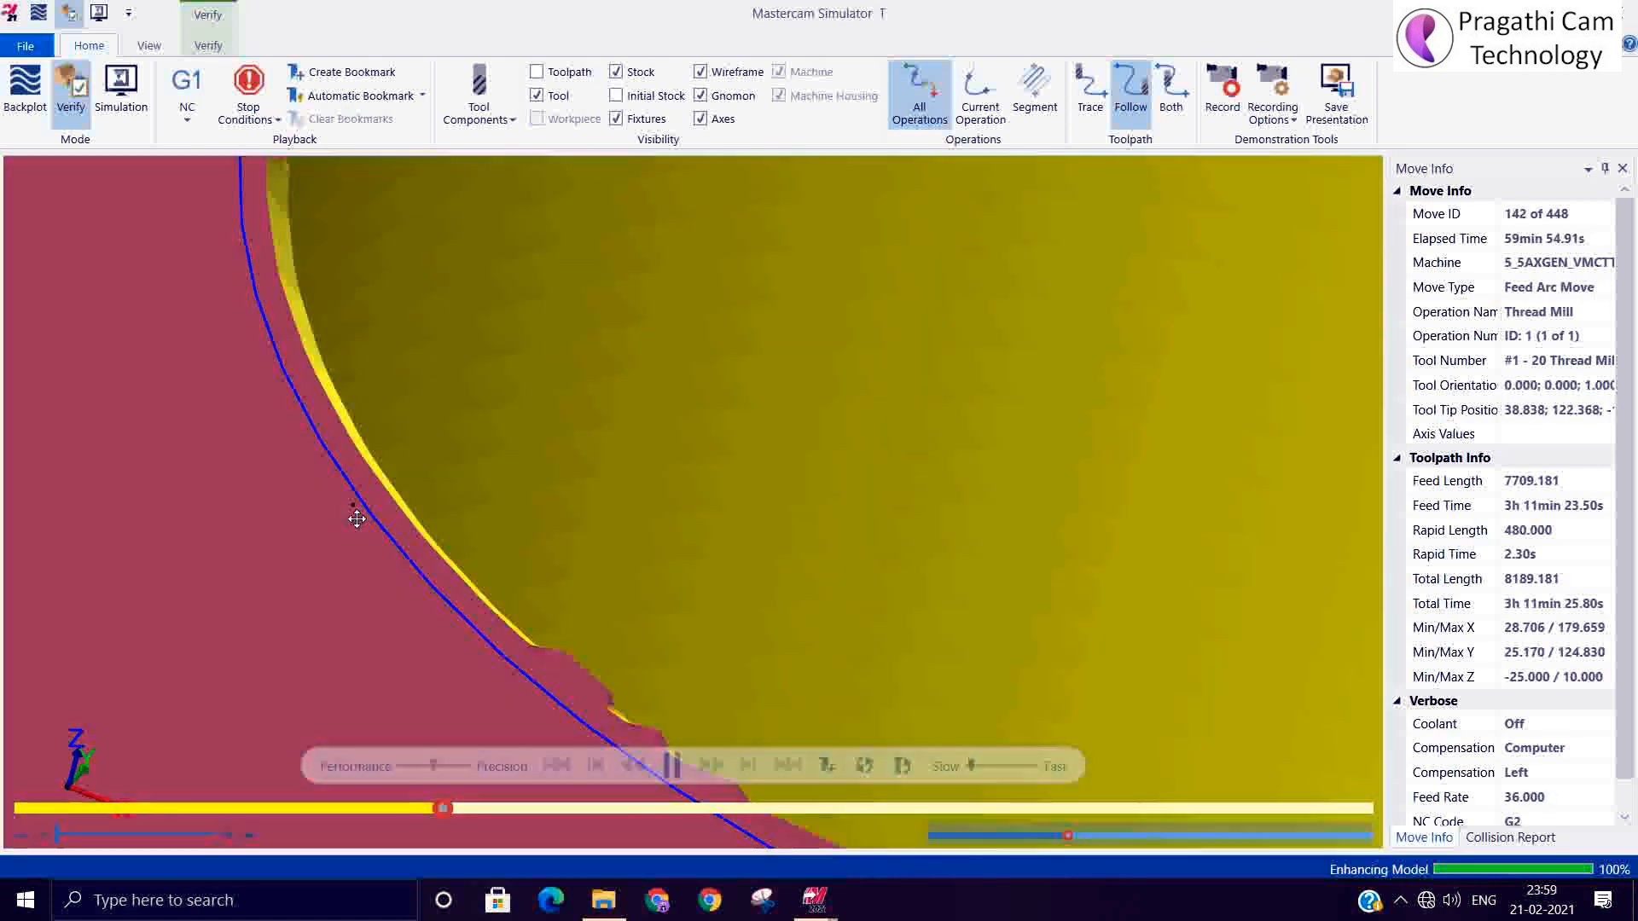
pyautogui.scroll(-3, 355, 533)
pyautogui.moveTo(606, 519); pyautogui.dragTo(667, 540, button='middle')
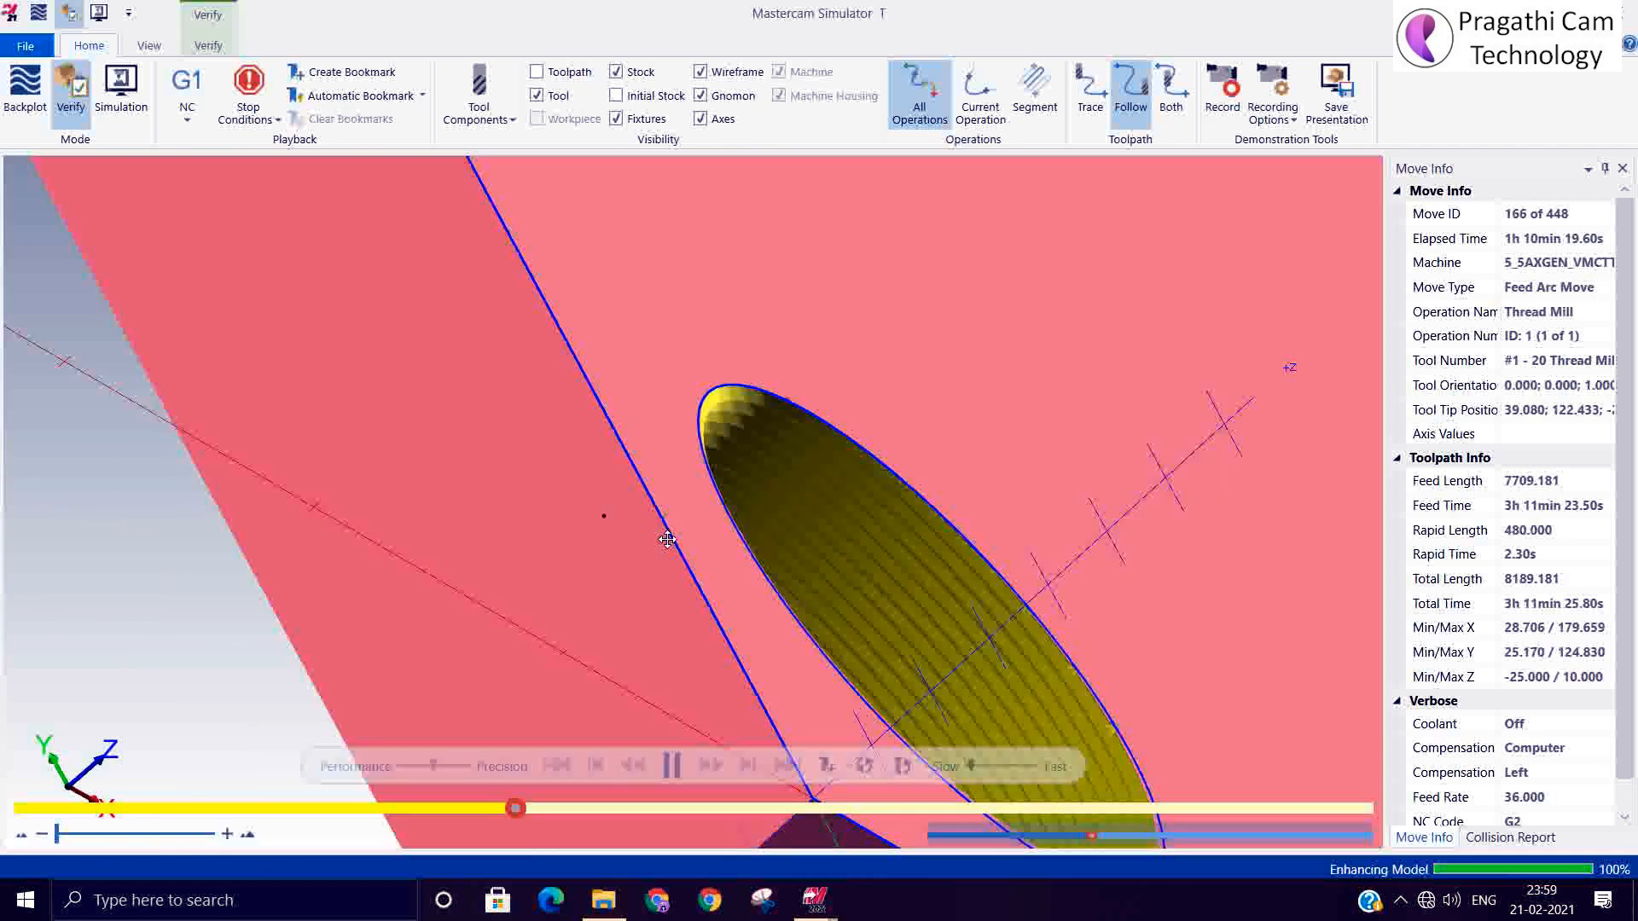
pyautogui.scroll(10, 929, 373)
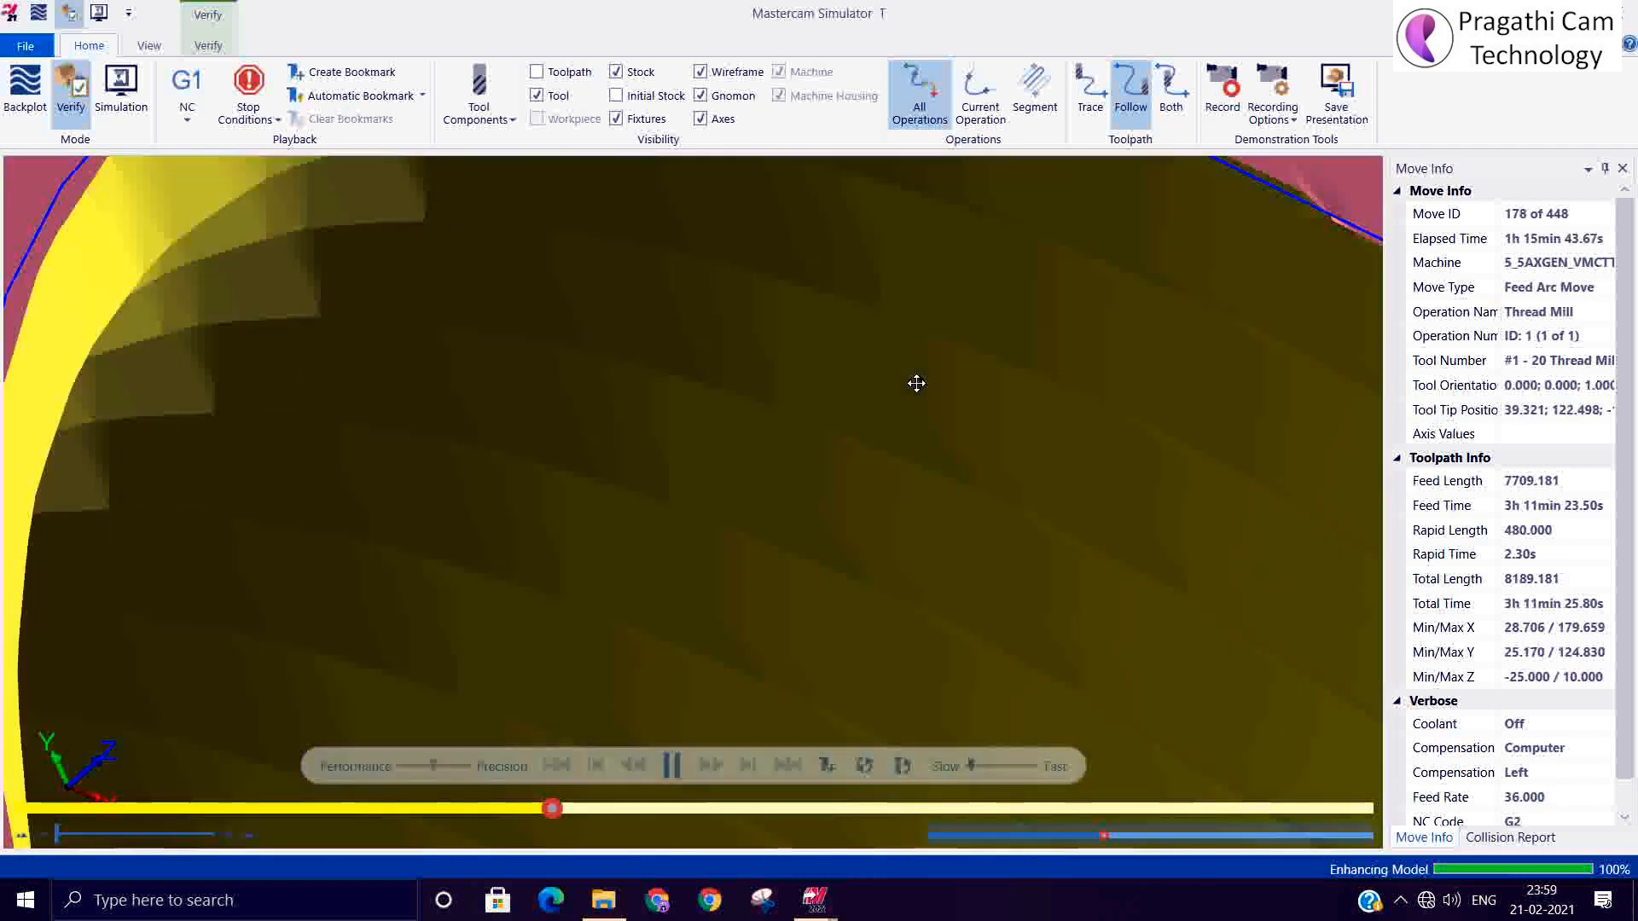
pyautogui.moveTo(916, 383); pyautogui.dragTo(919, 372, button='middle')
pyautogui.scroll(-5, 687, 415)
pyautogui.moveTo(837, 448)
pyautogui.mouseDown(button='middle')
pyautogui.moveTo(818, 461)
pyautogui.moveTo(831, 457)
pyautogui.mouseUp(button='middle')
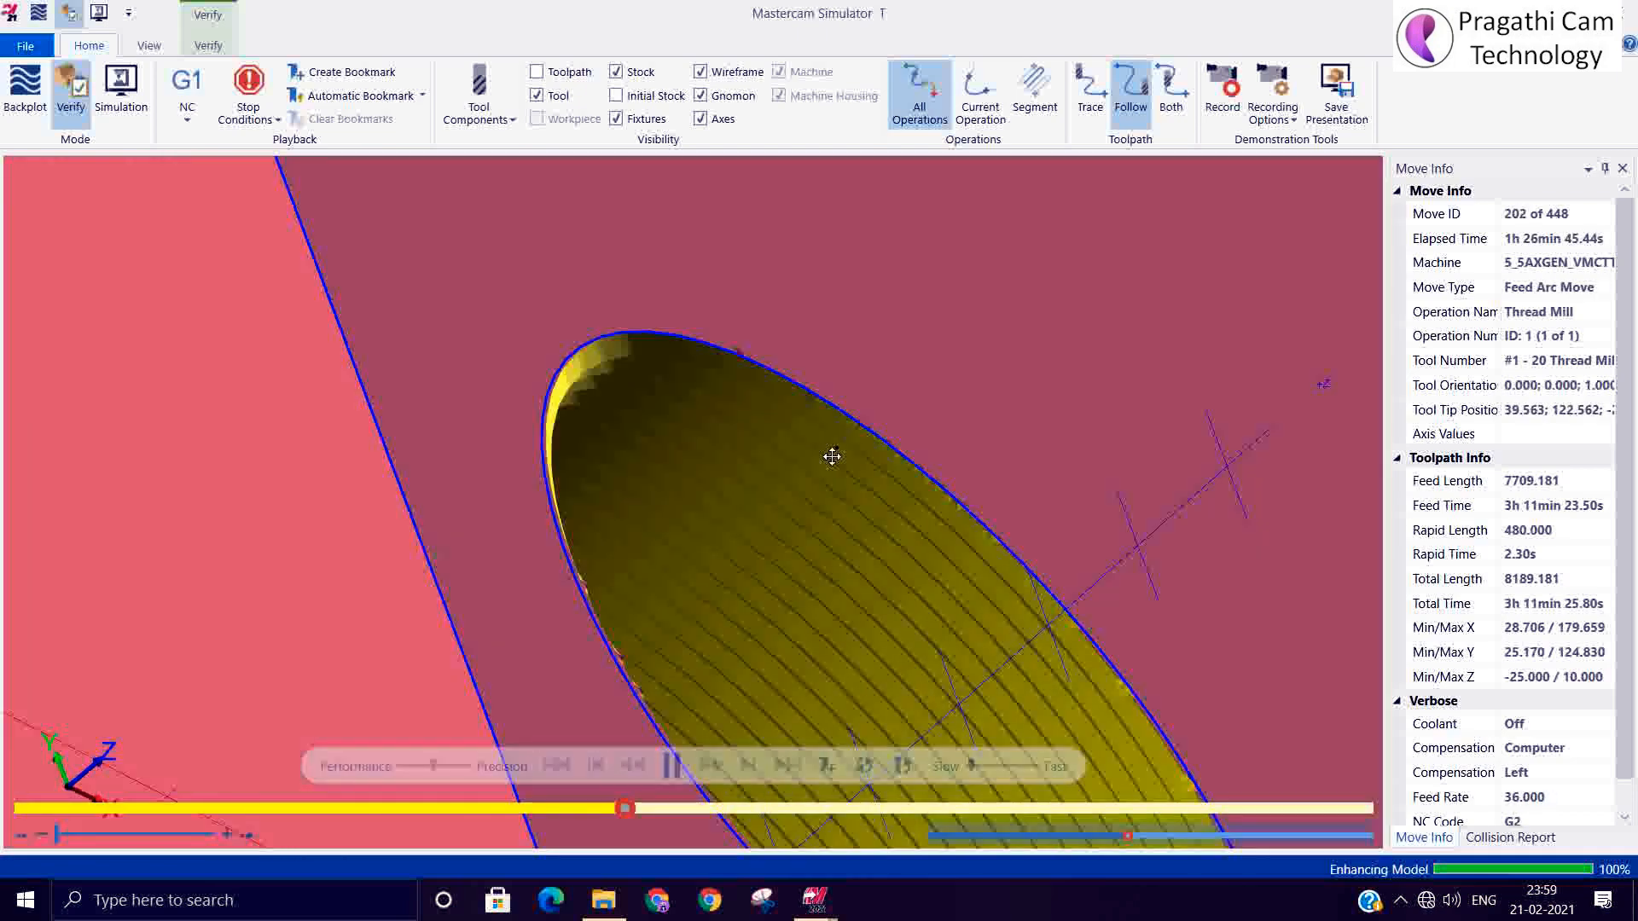
pyautogui.scroll(-7, 627, 493)
pyautogui.moveTo(805, 549); pyautogui.dragTo(743, 551, button='middle')
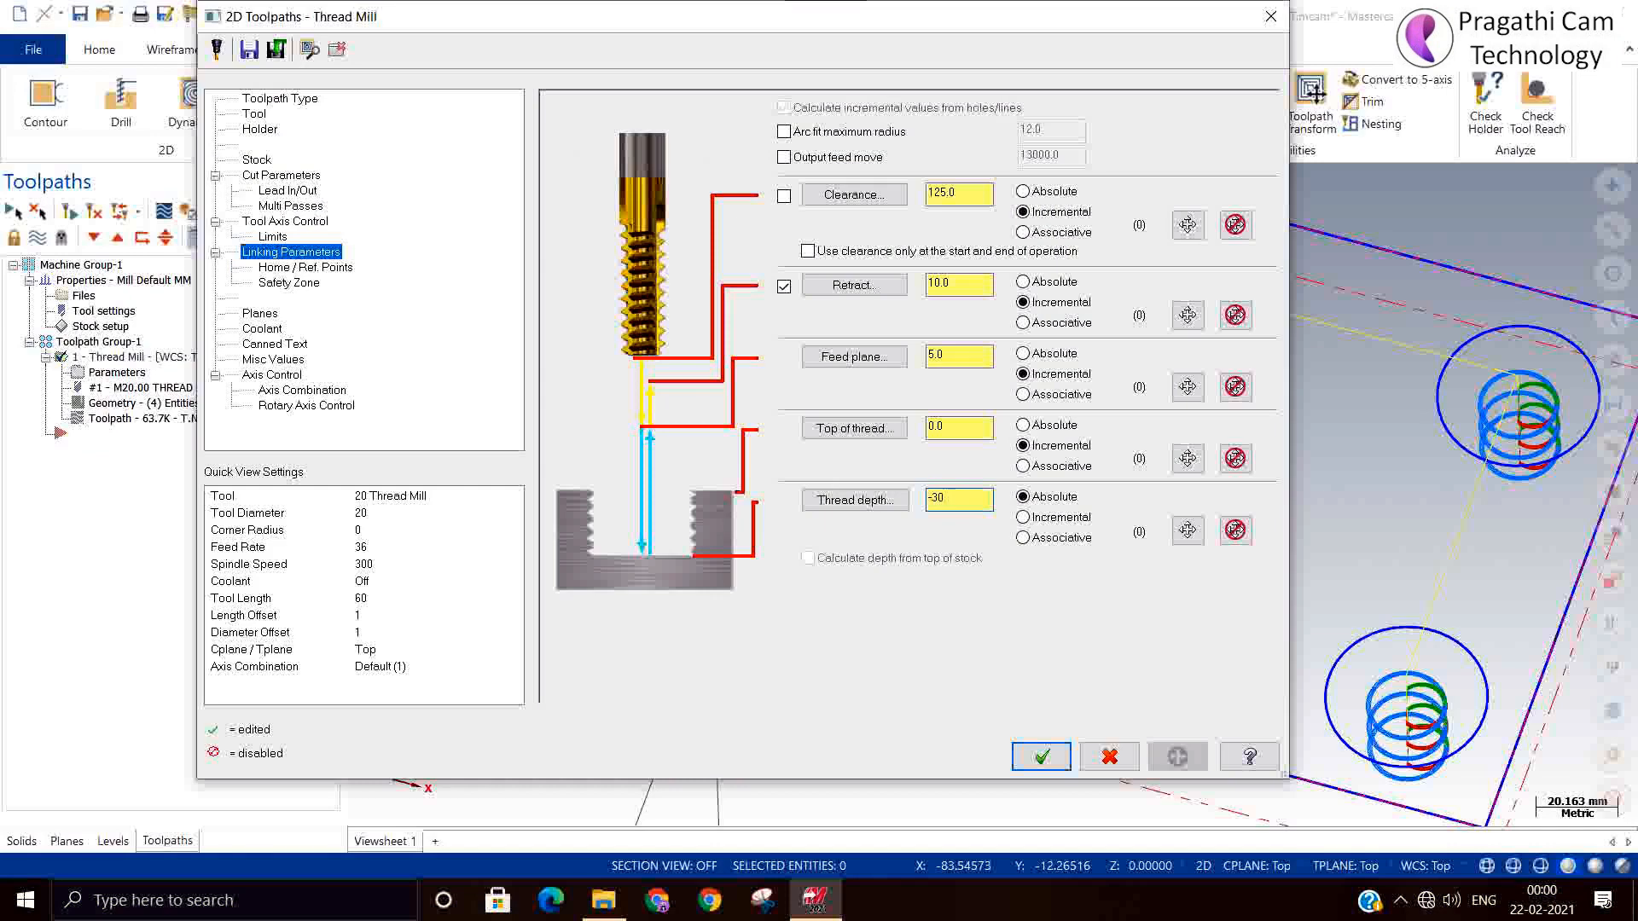
# Step: Set the thread depth to an absolute value of -30 in the linking parameters and regenerate the Thread Mill toolpath
pyautogui.click(1062, 752)
pyautogui.hotkey('alt', 't')
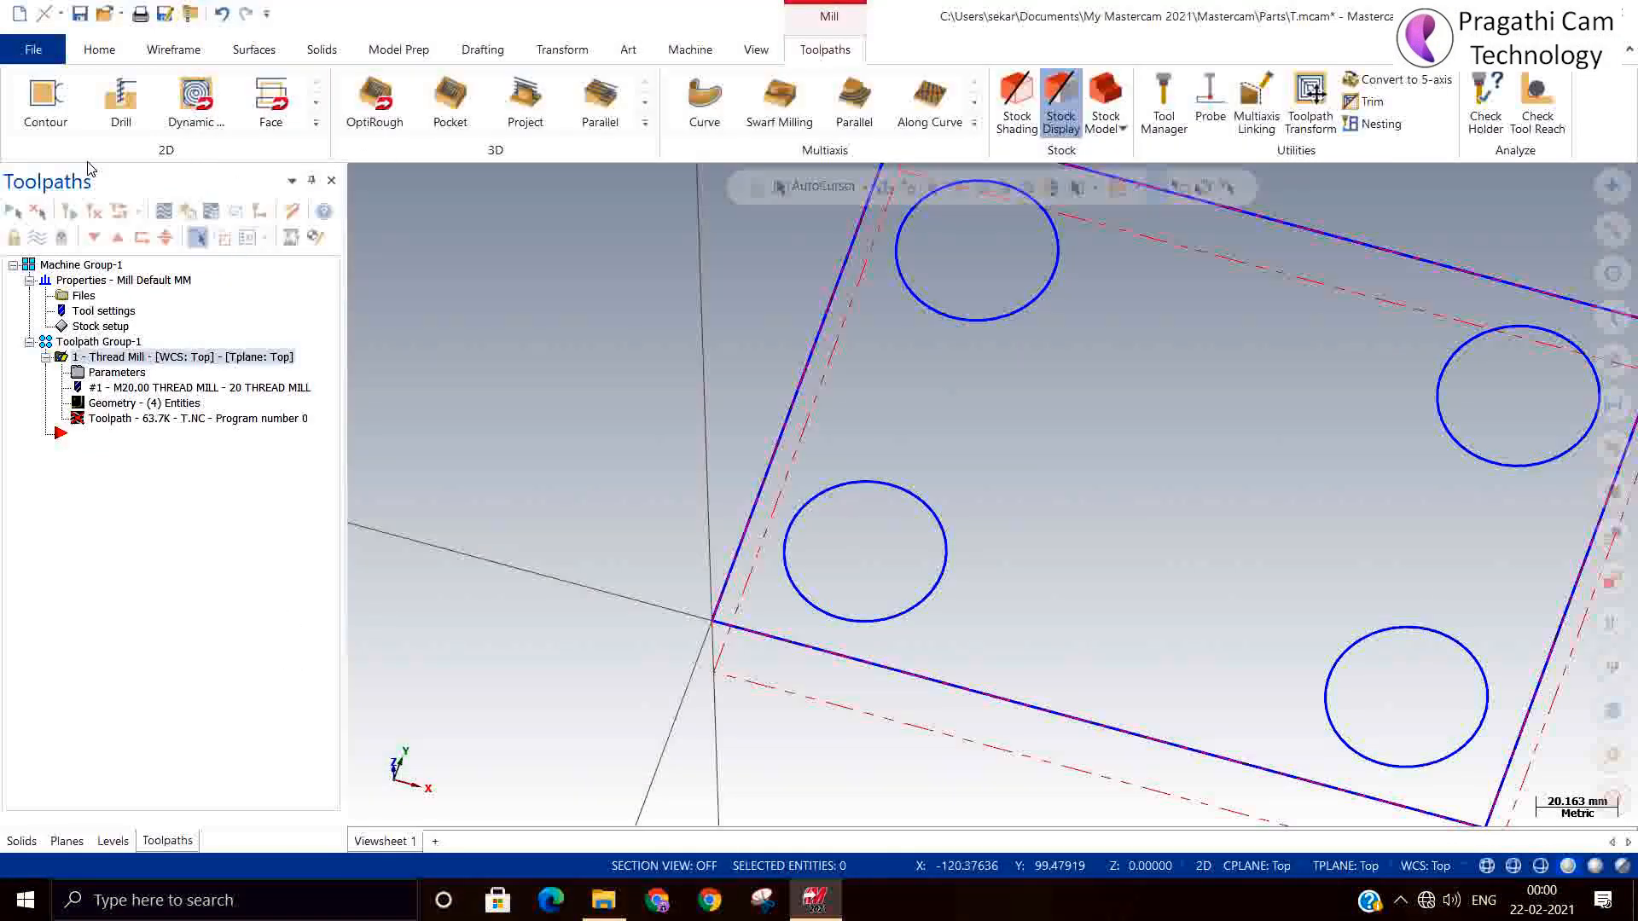
pyautogui.click(96, 220)
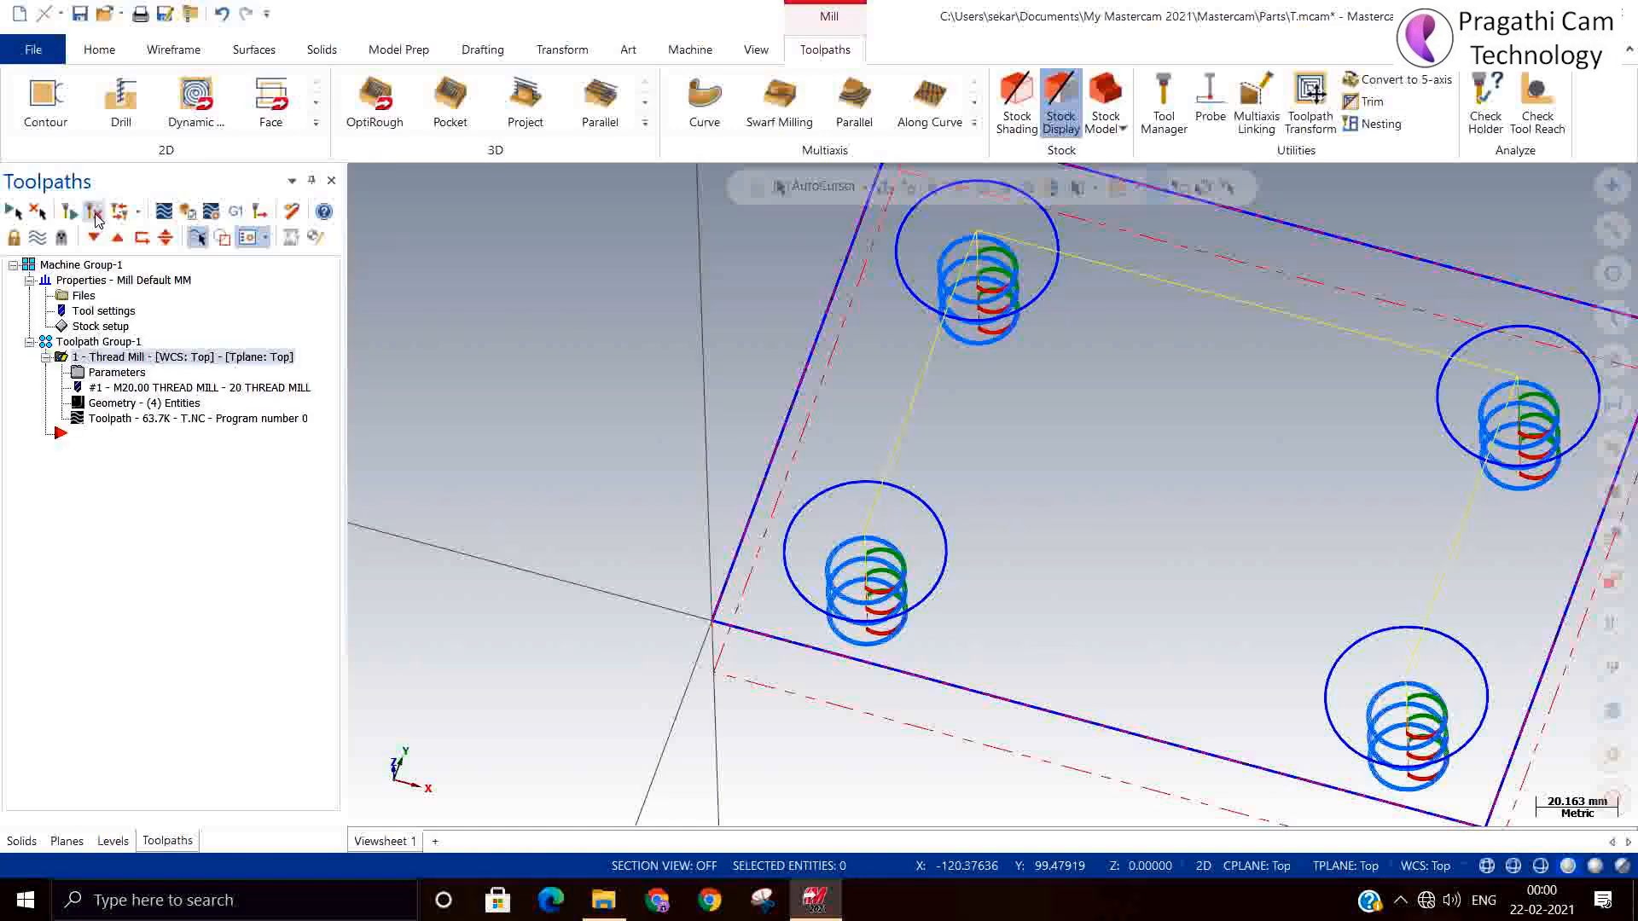
# Step: Recheck the Thread Mill linking parameters, accept them, and verify the toolpath on the stock at a faster simulation speed
pyautogui.click(111, 374)
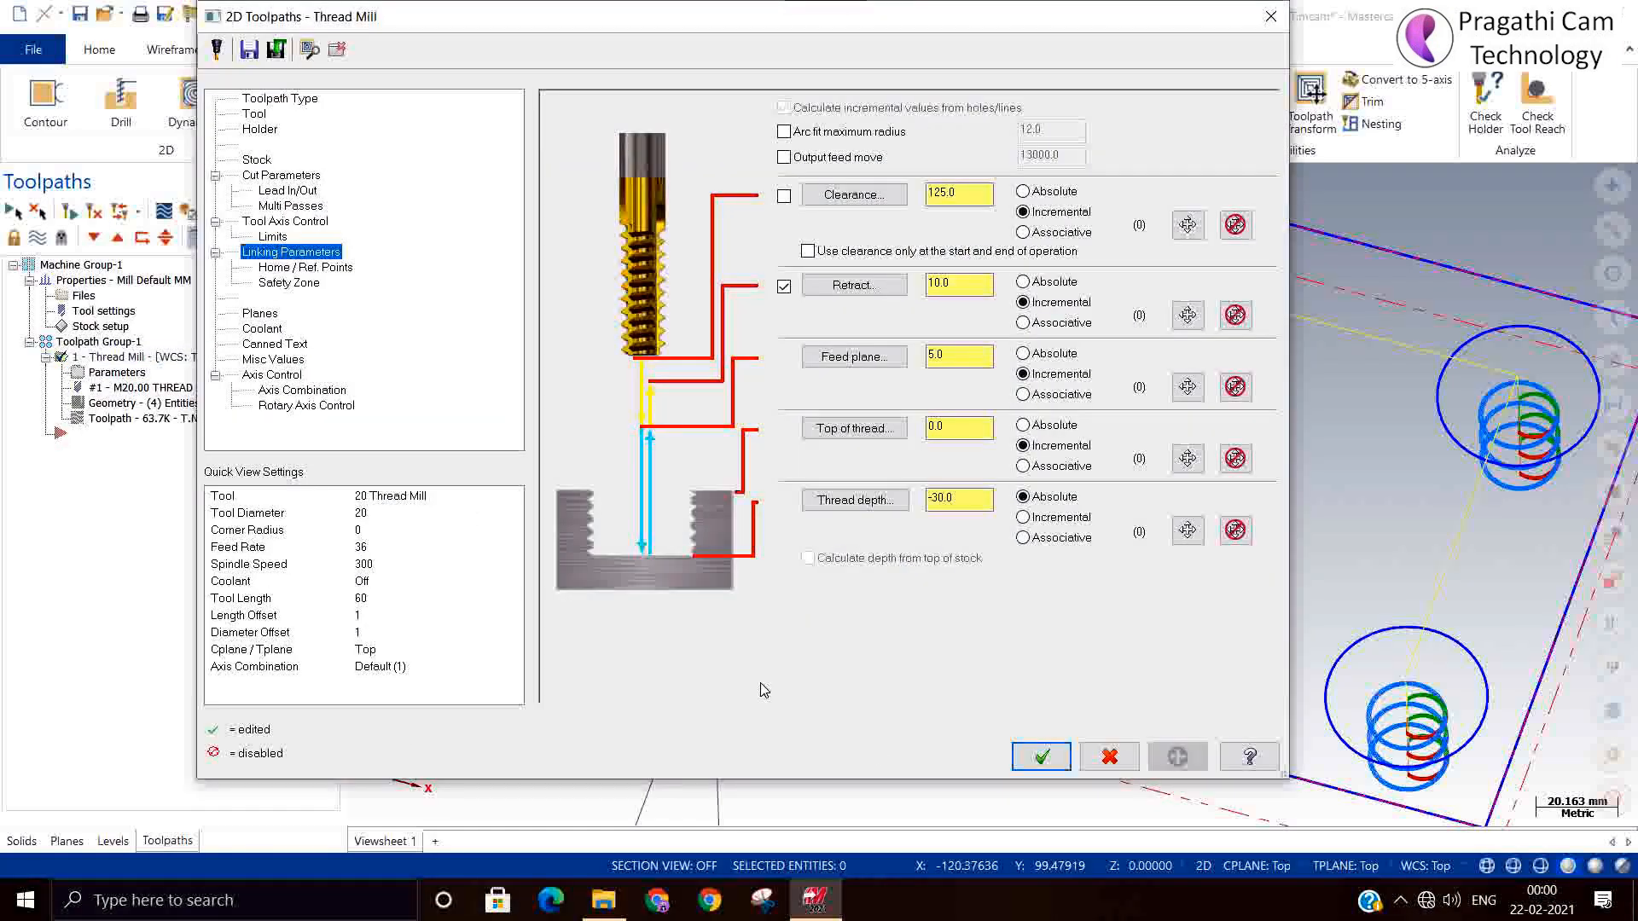
pyautogui.click(1042, 758)
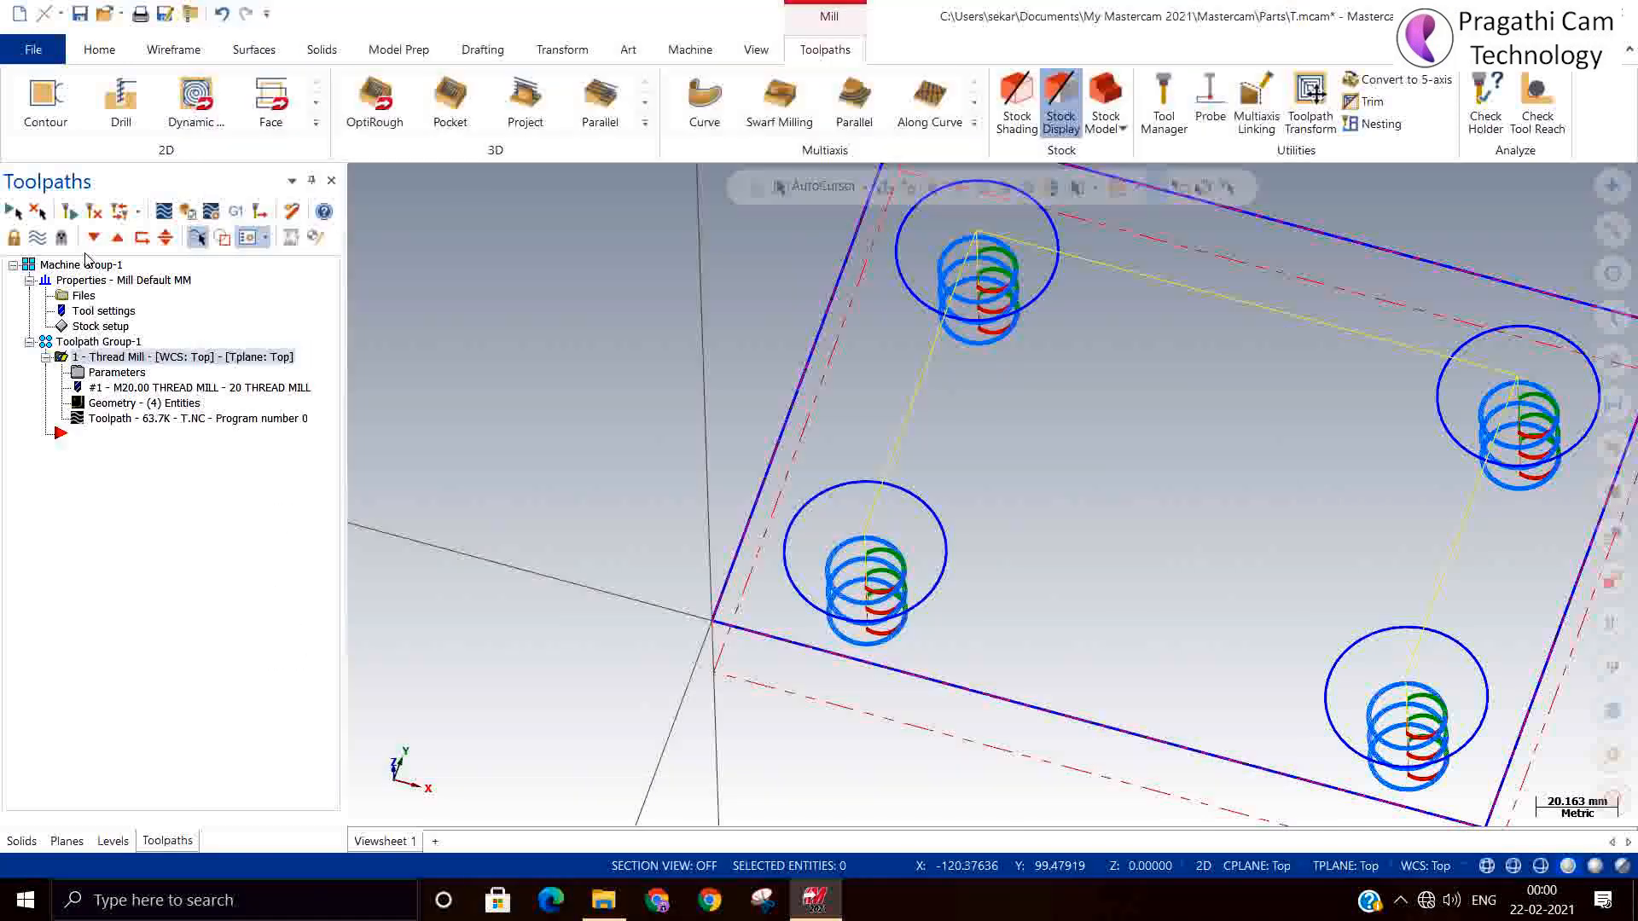
pyautogui.click(195, 214)
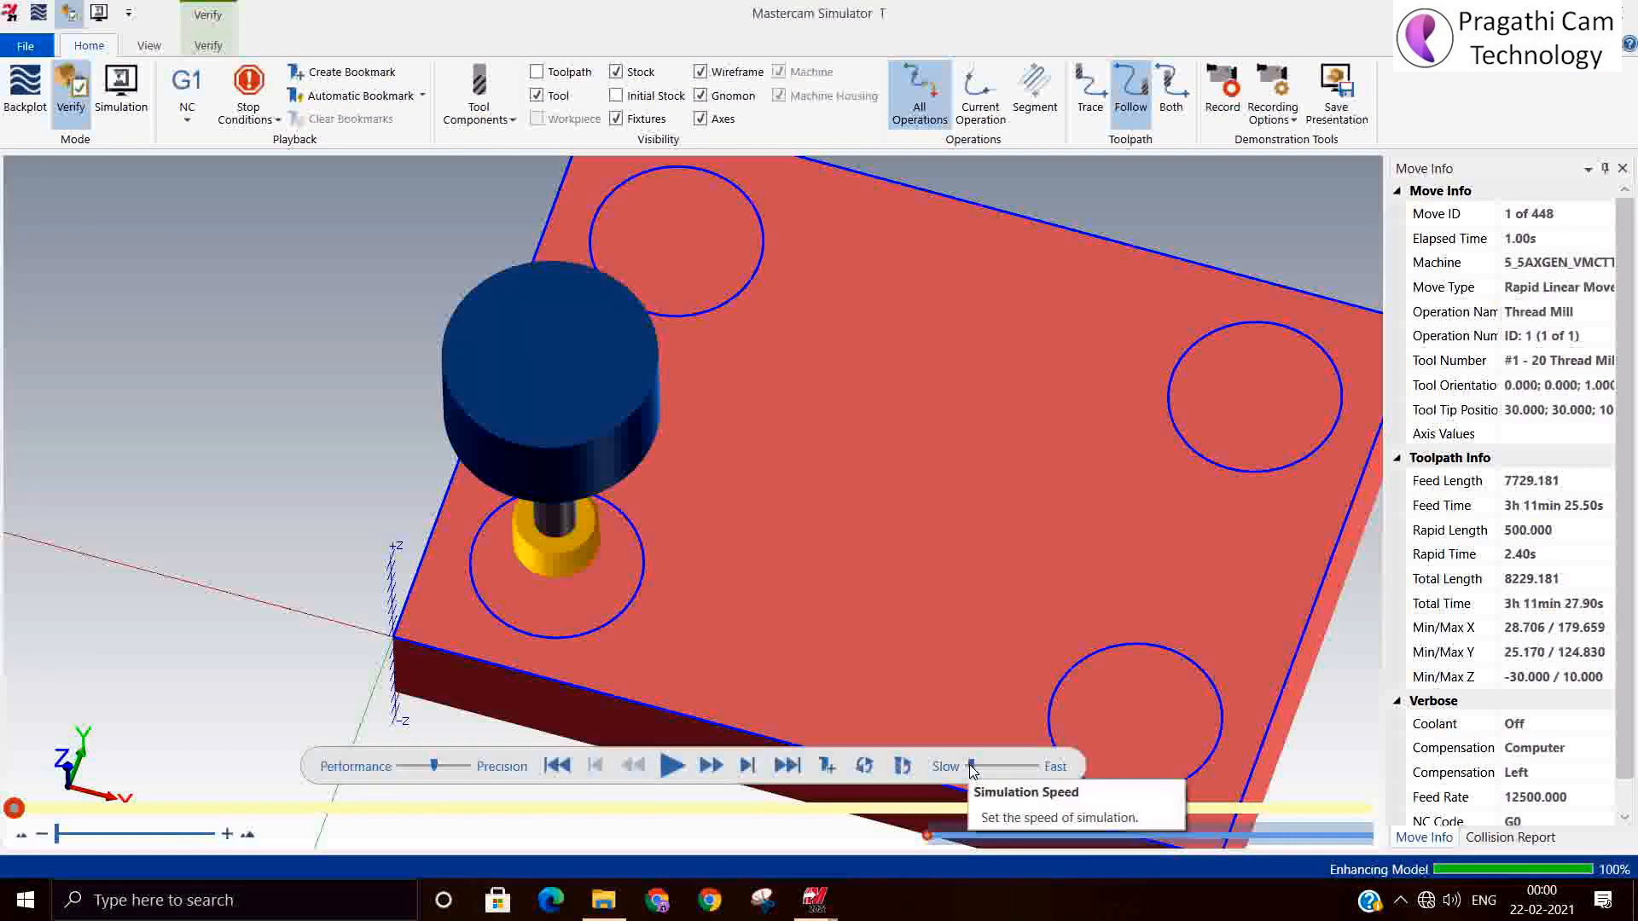
pyautogui.moveTo(973, 768); pyautogui.dragTo(999, 766)
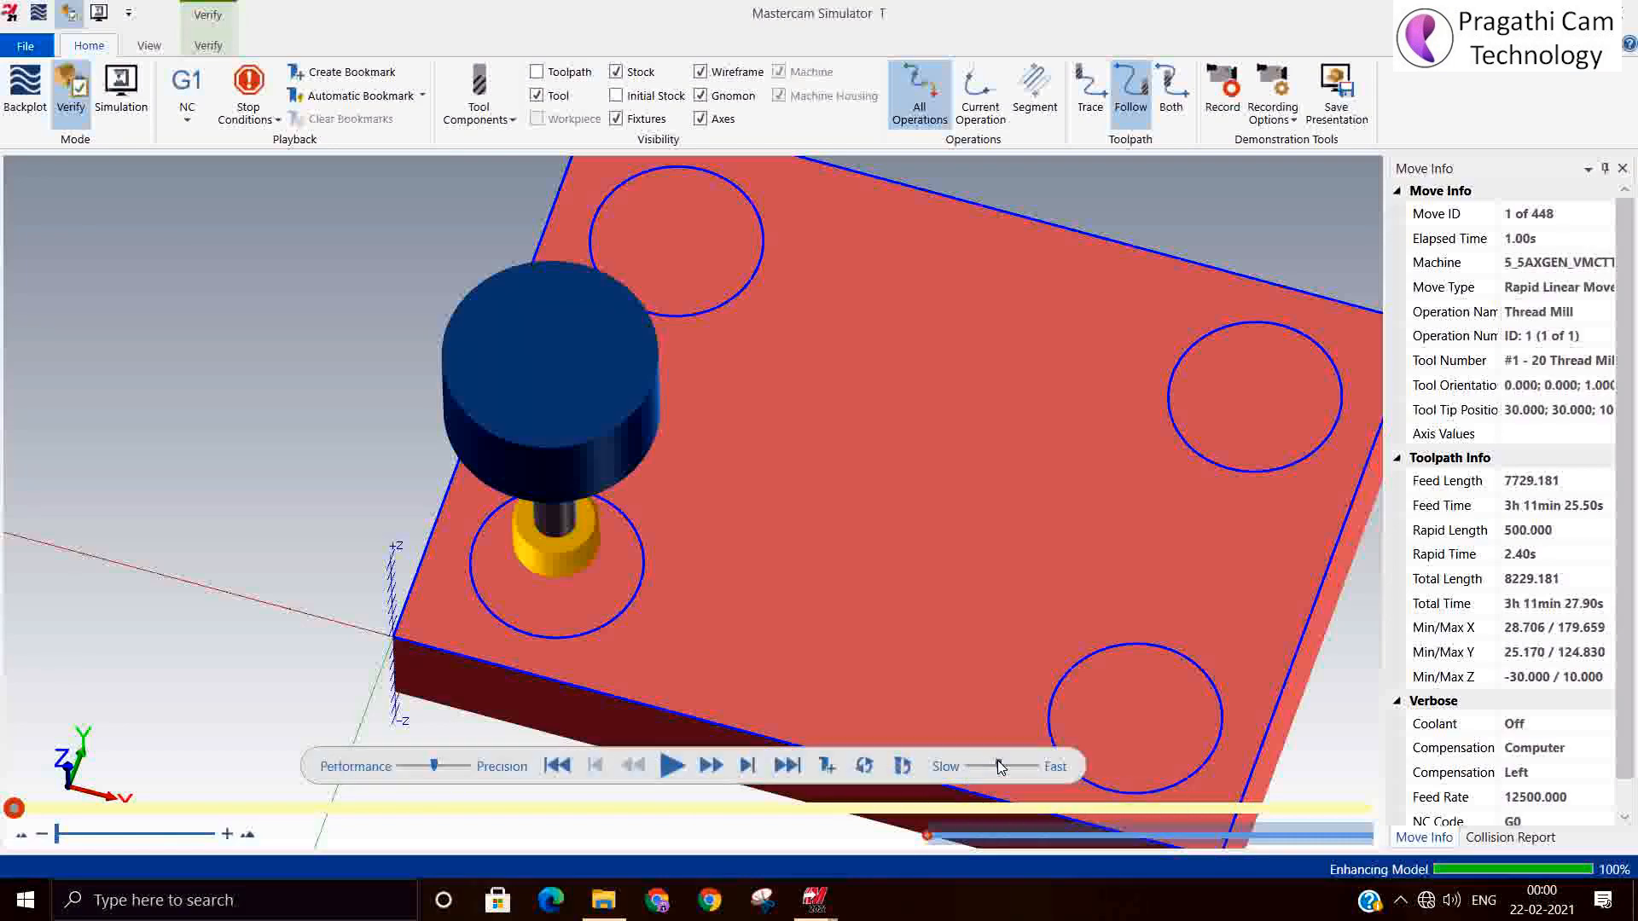
pyautogui.click(671, 766)
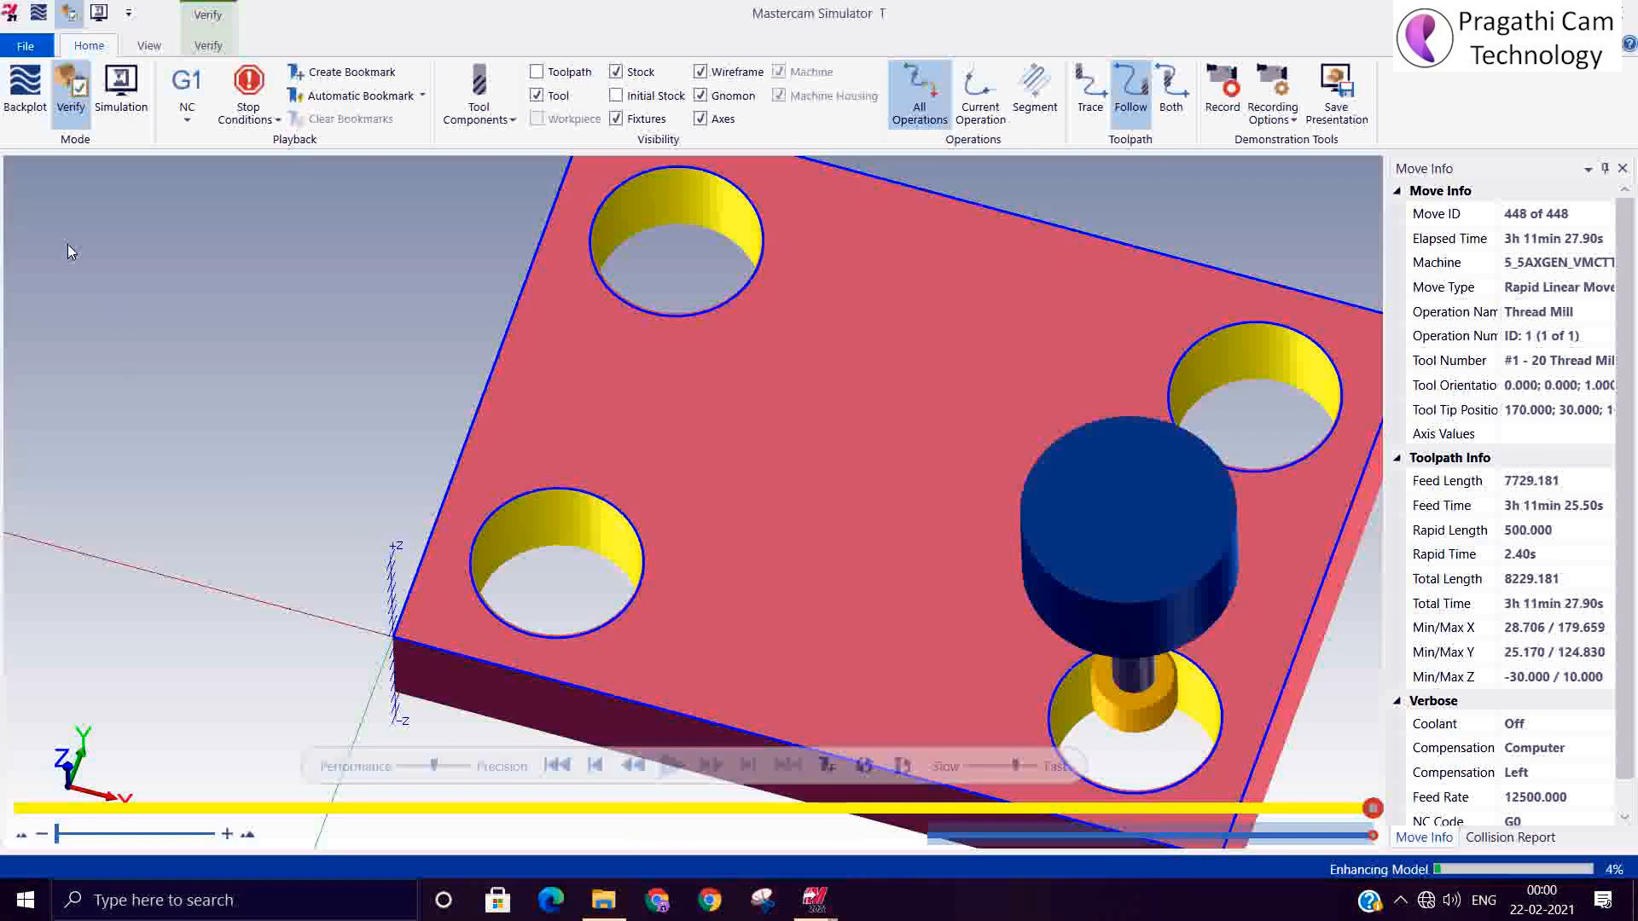
# Step: Section the verified stock with the ZX clipping plane, first as Clip Front and then as Clip Back
pyautogui.click(150, 46)
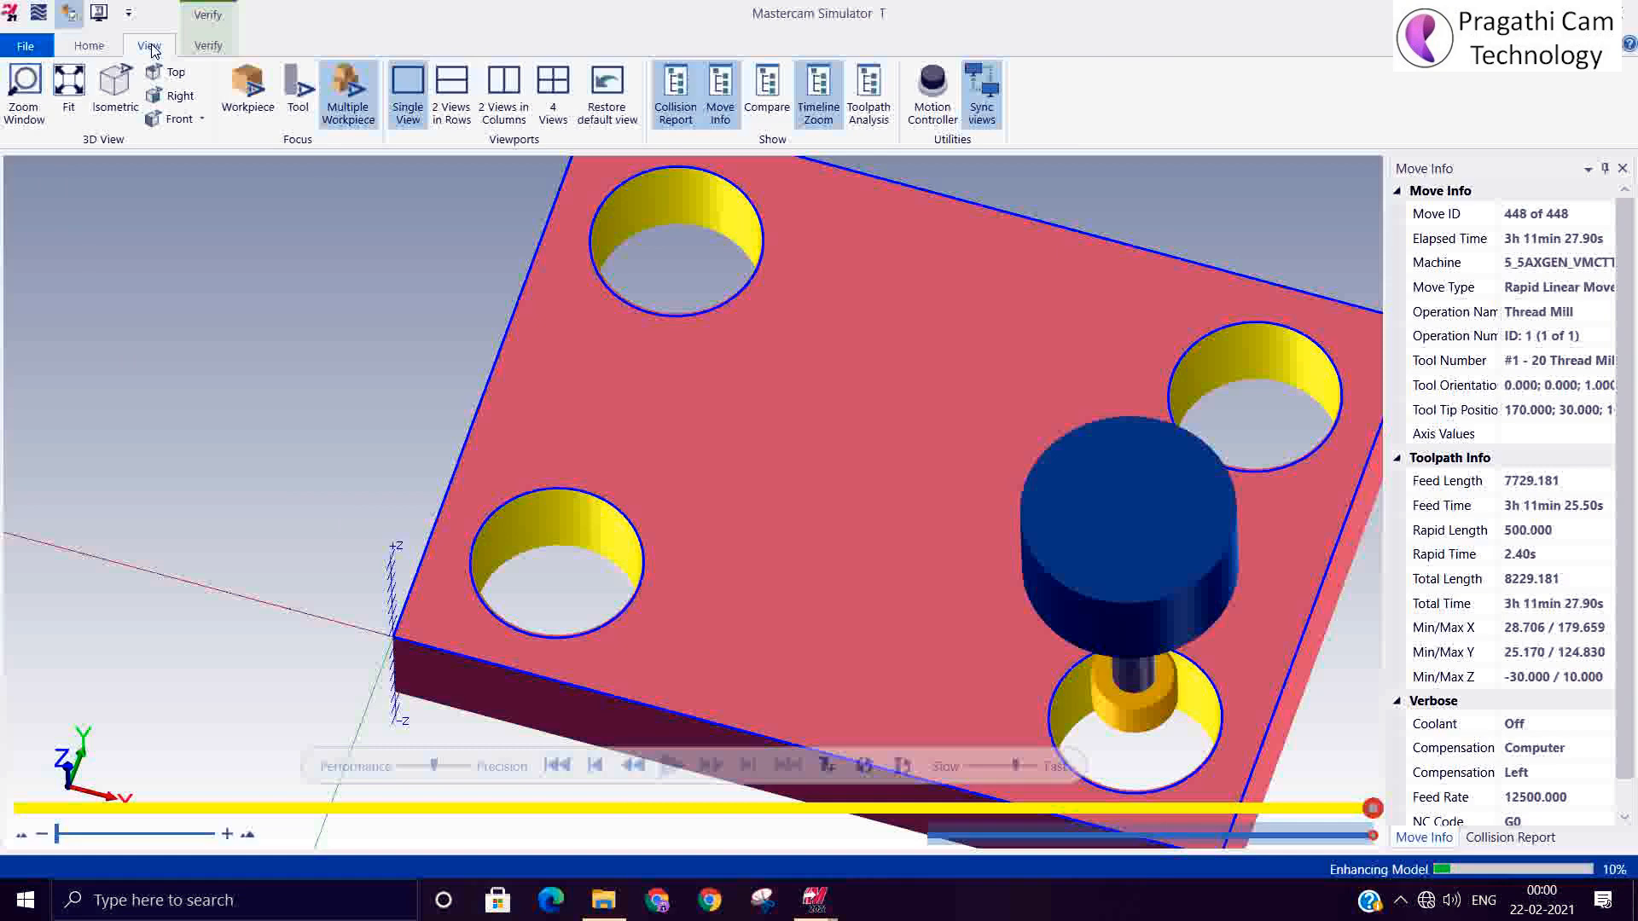
pyautogui.click(194, 51)
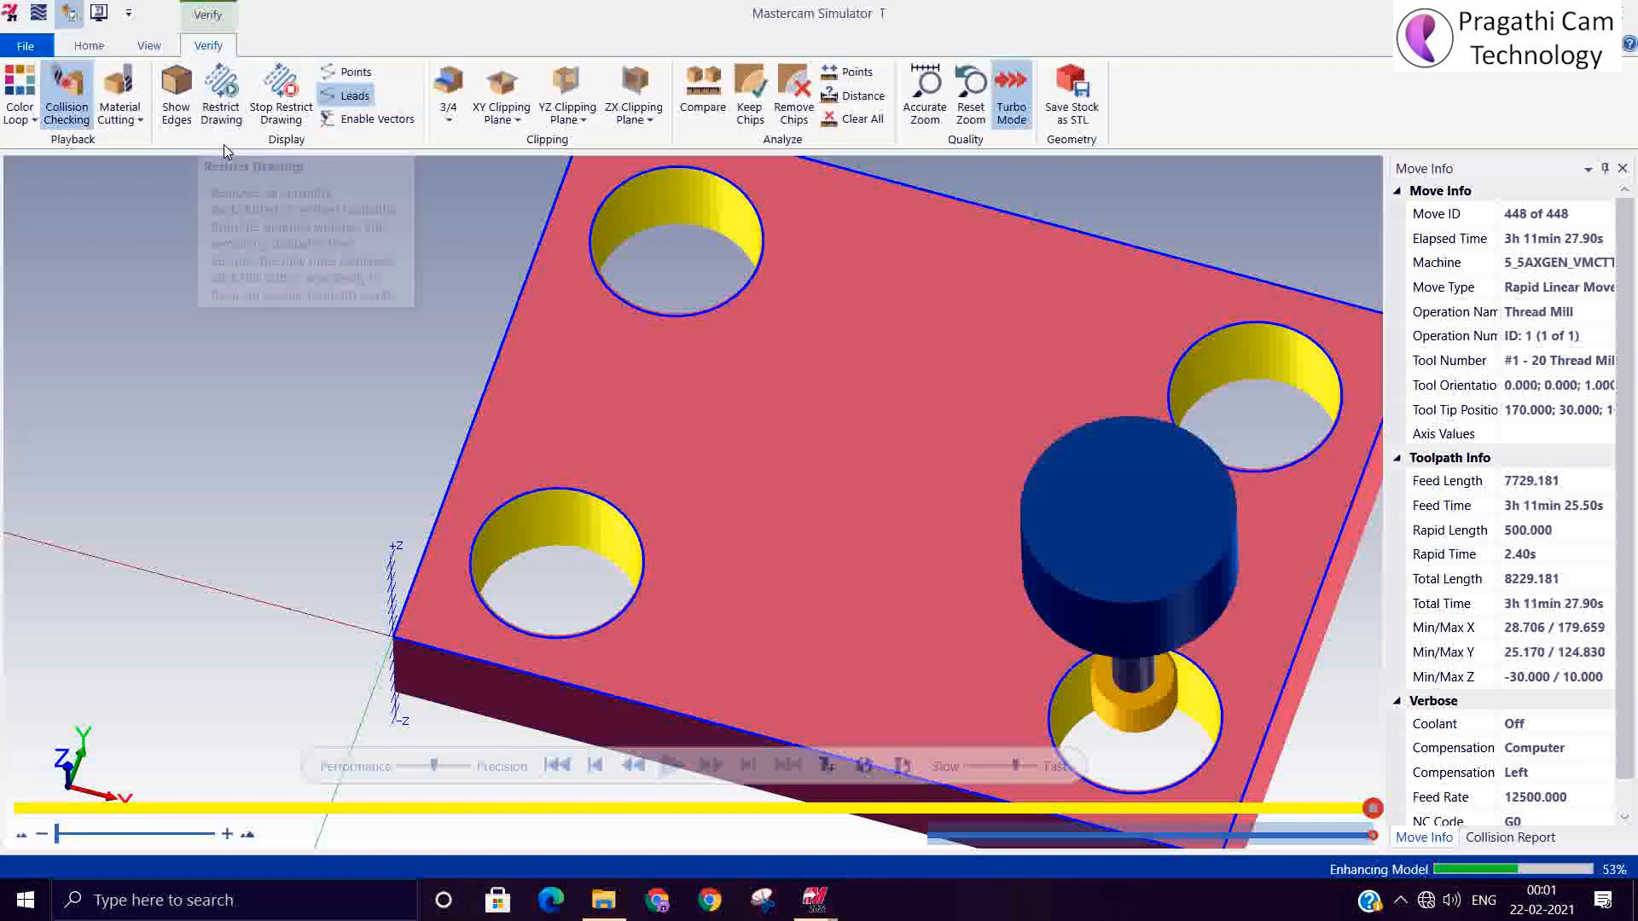
pyautogui.click(455, 121)
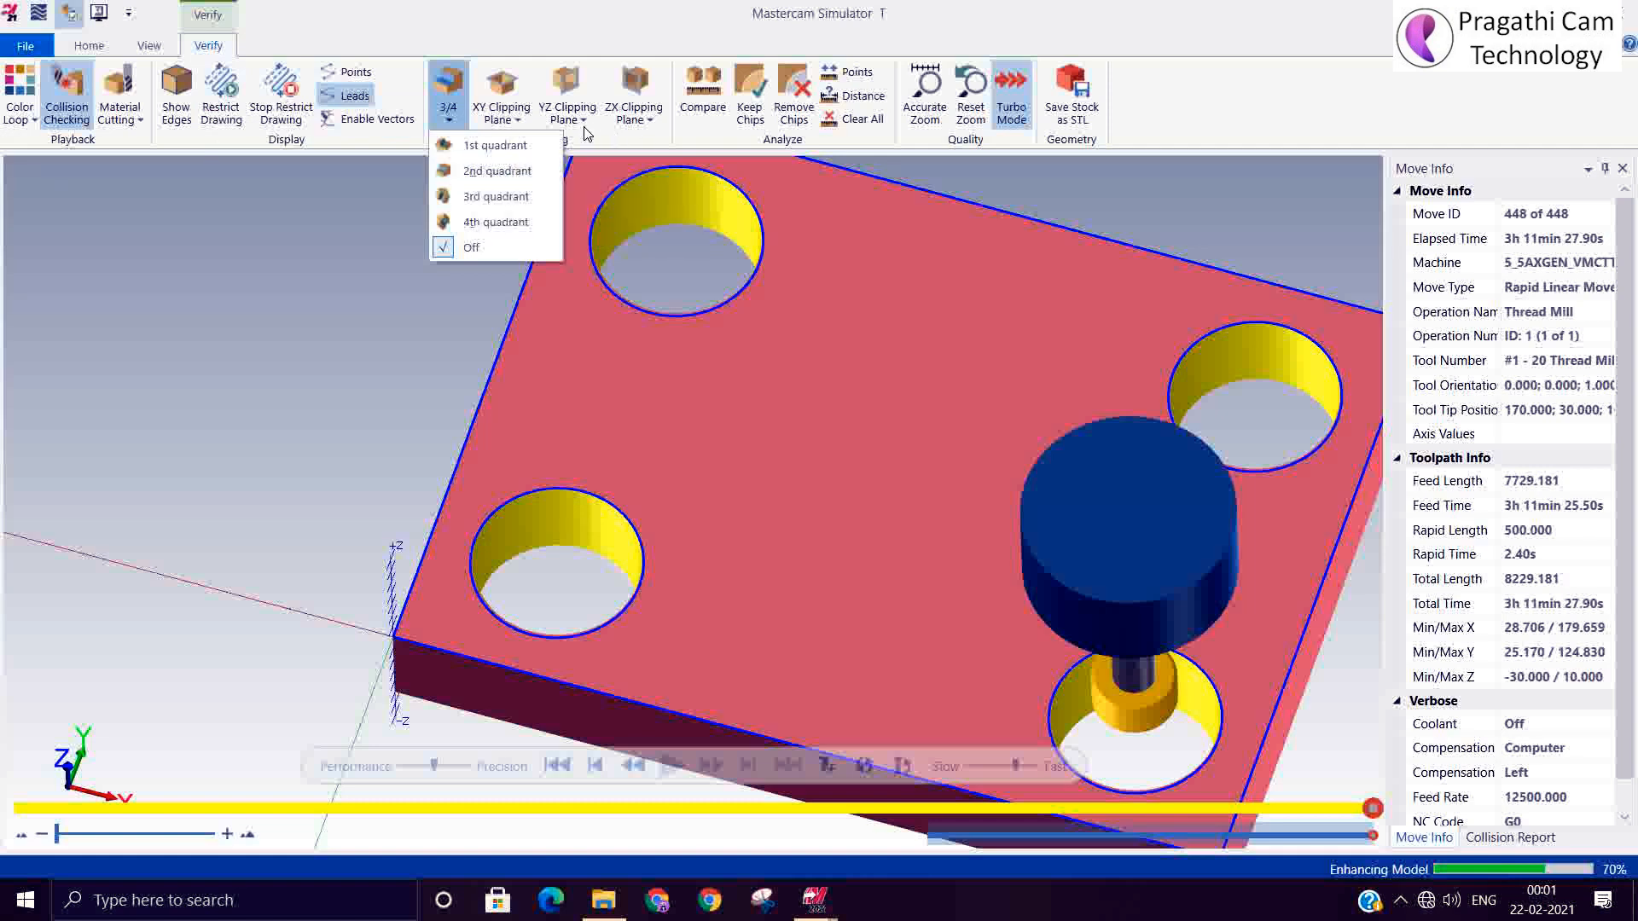
pyautogui.click(642, 94)
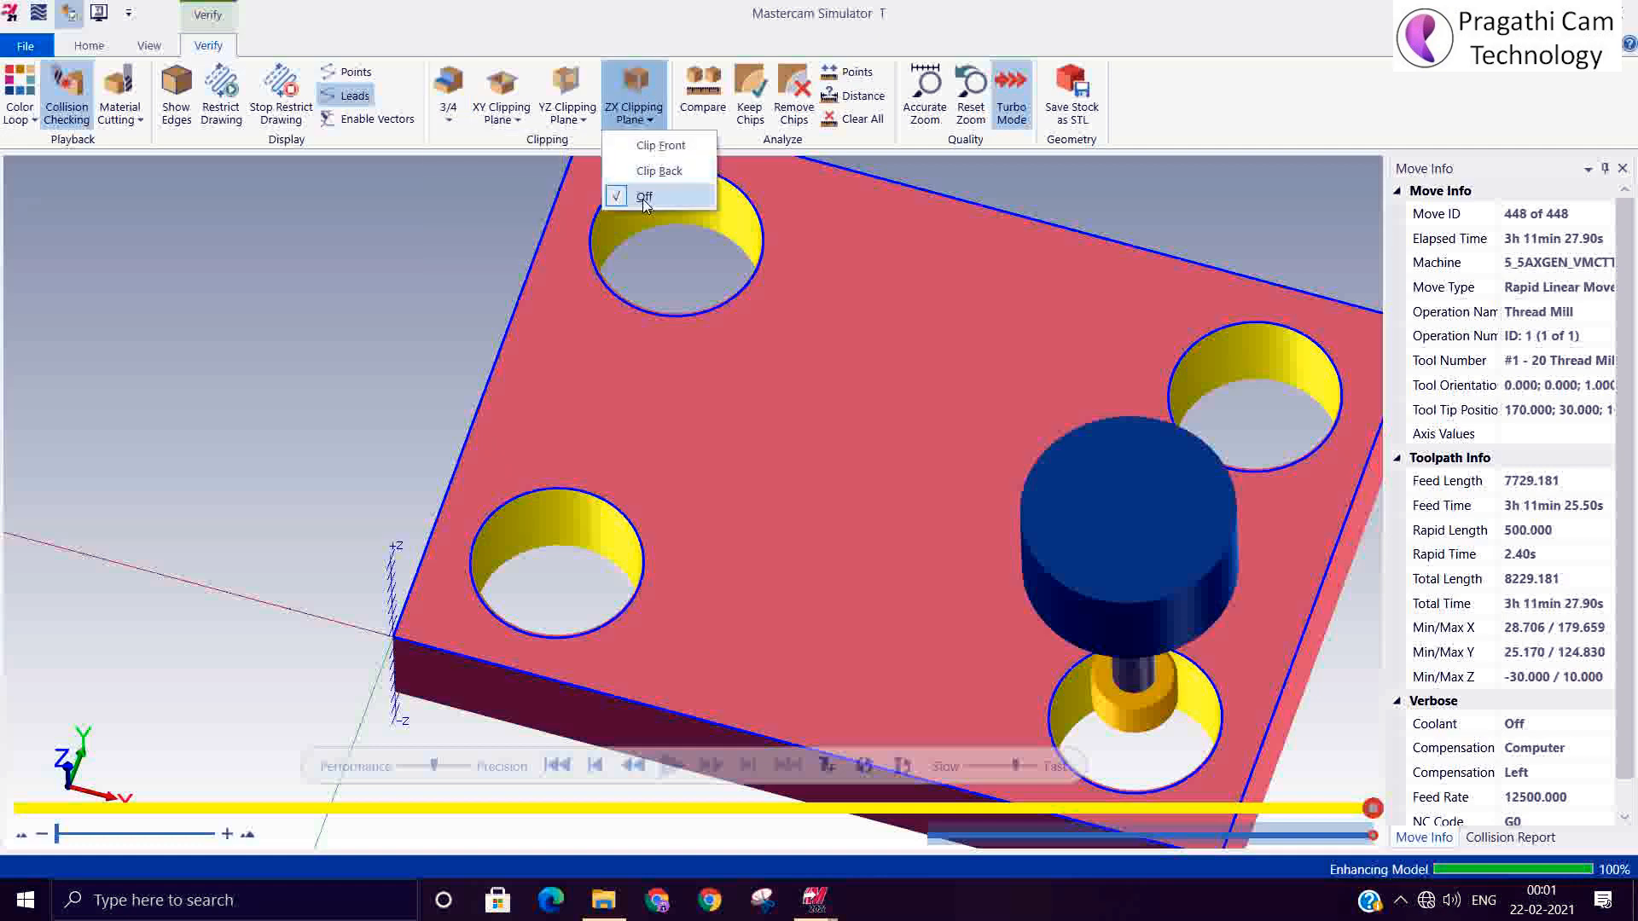
pyautogui.click(654, 146)
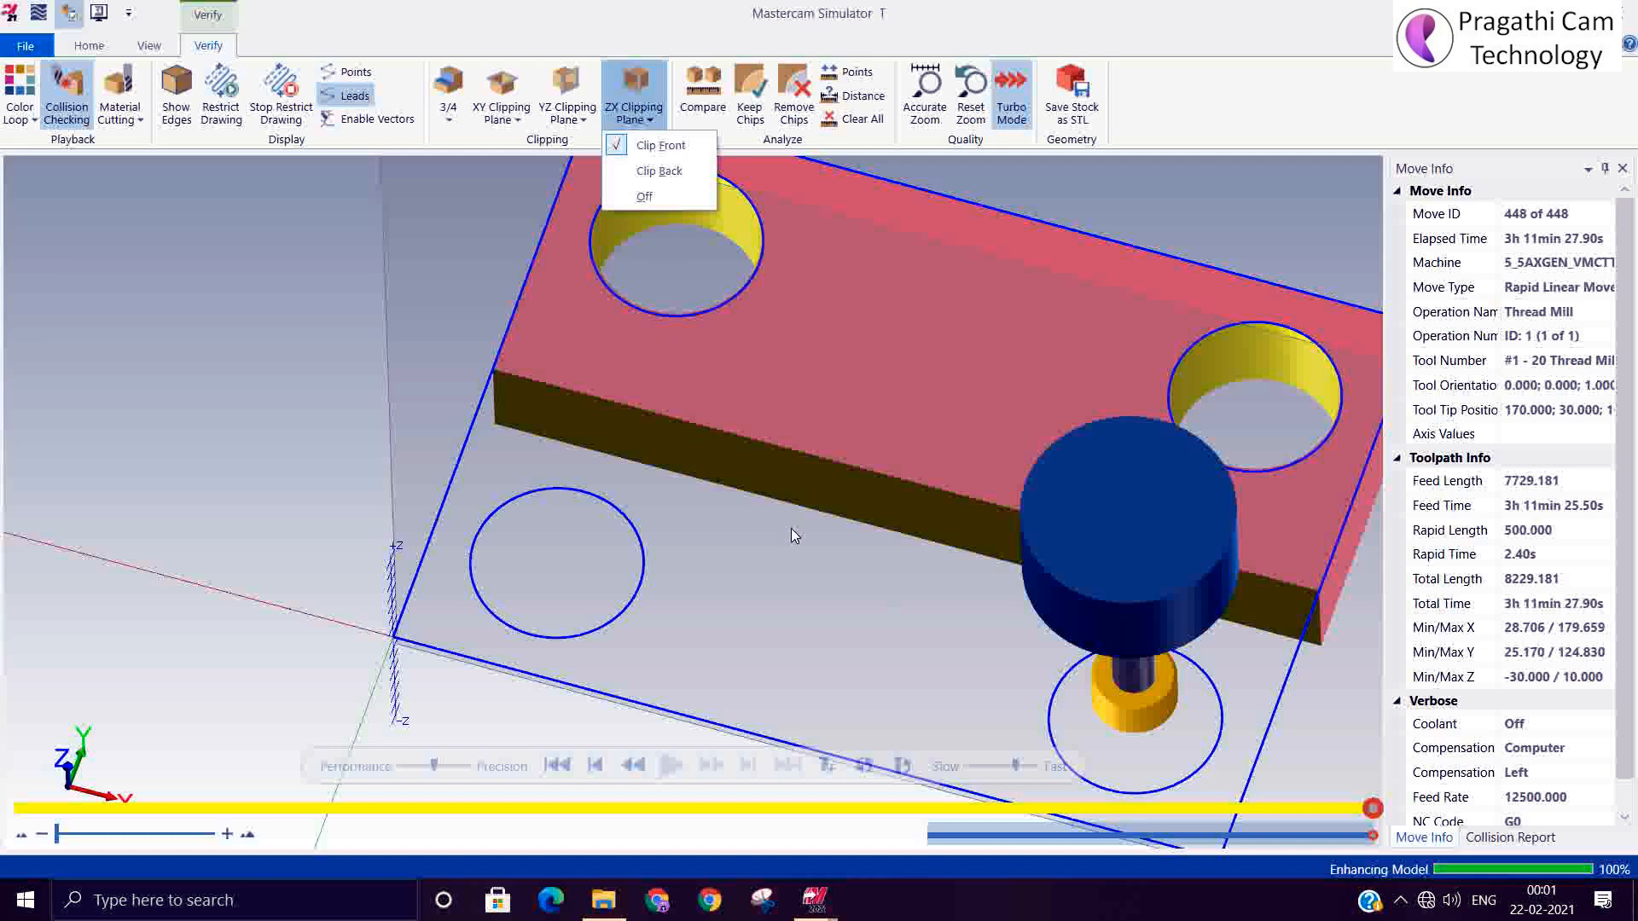
pyautogui.scroll(-3, 811, 540)
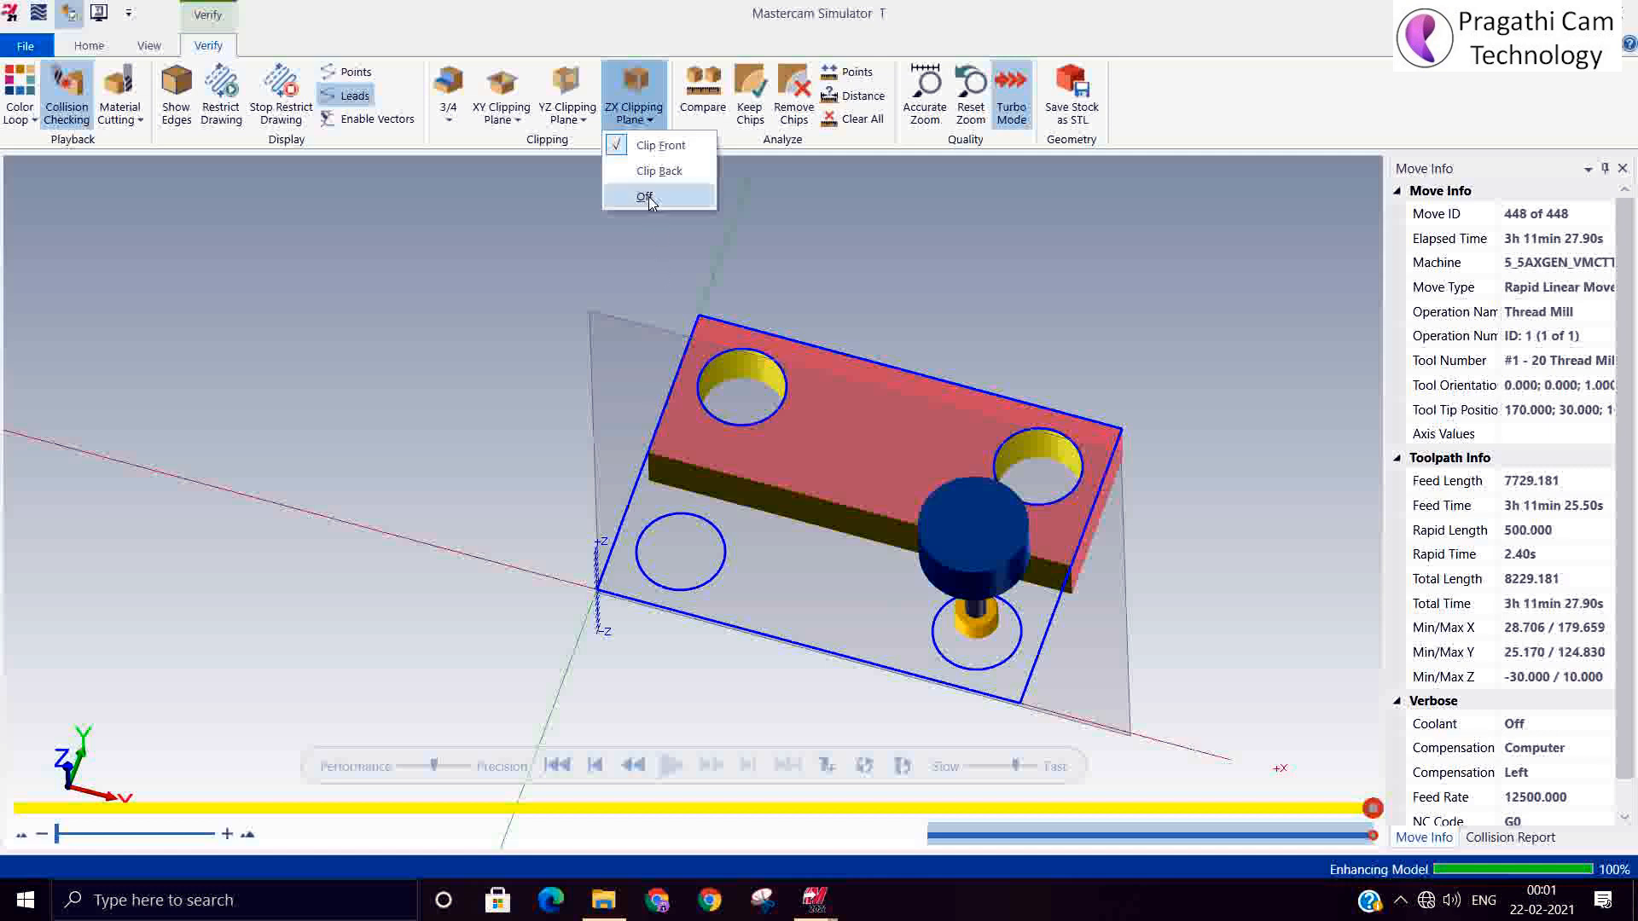
pyautogui.click(654, 172)
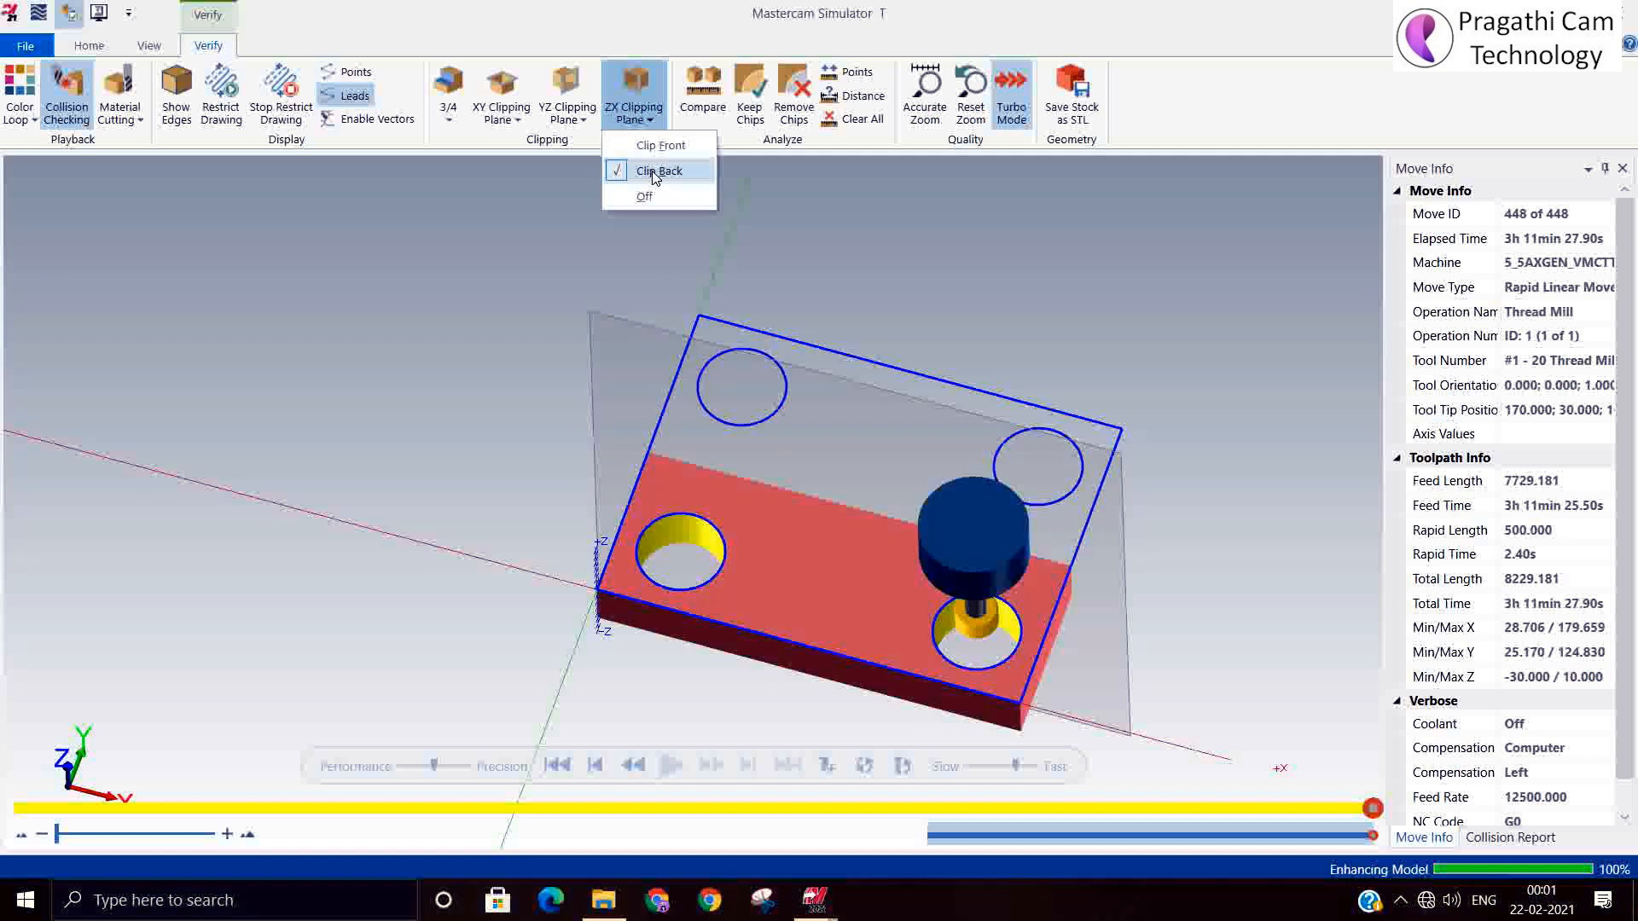
pyautogui.click(645, 122)
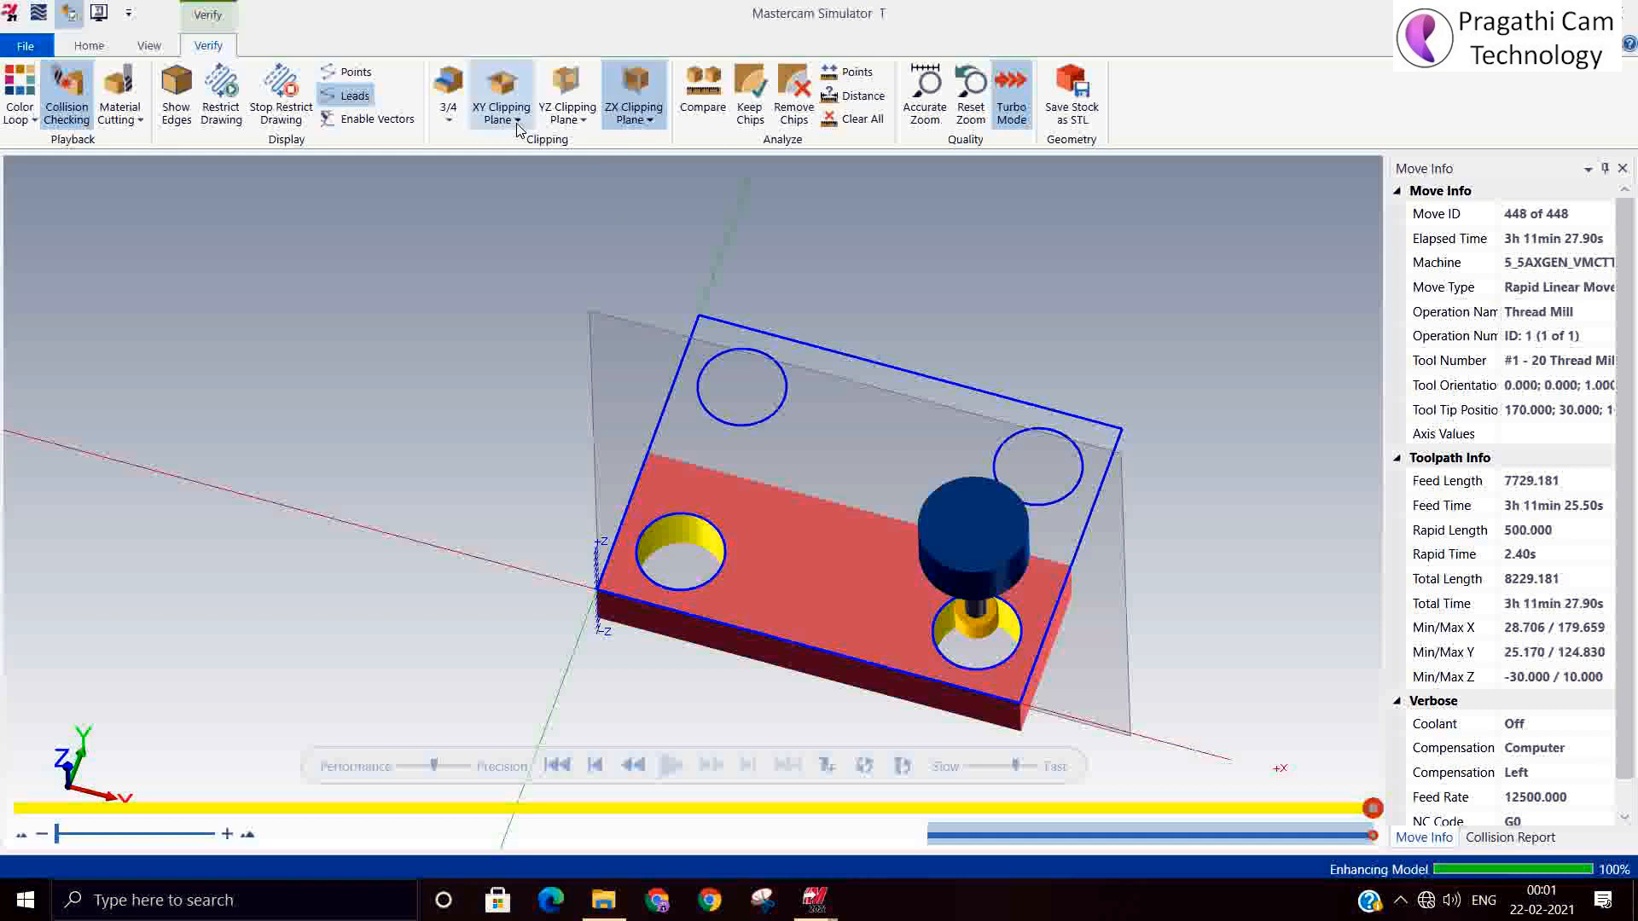
# Step: Section the verified stock with the YZ clipping plane set to Clip Left
pyautogui.click(585, 121)
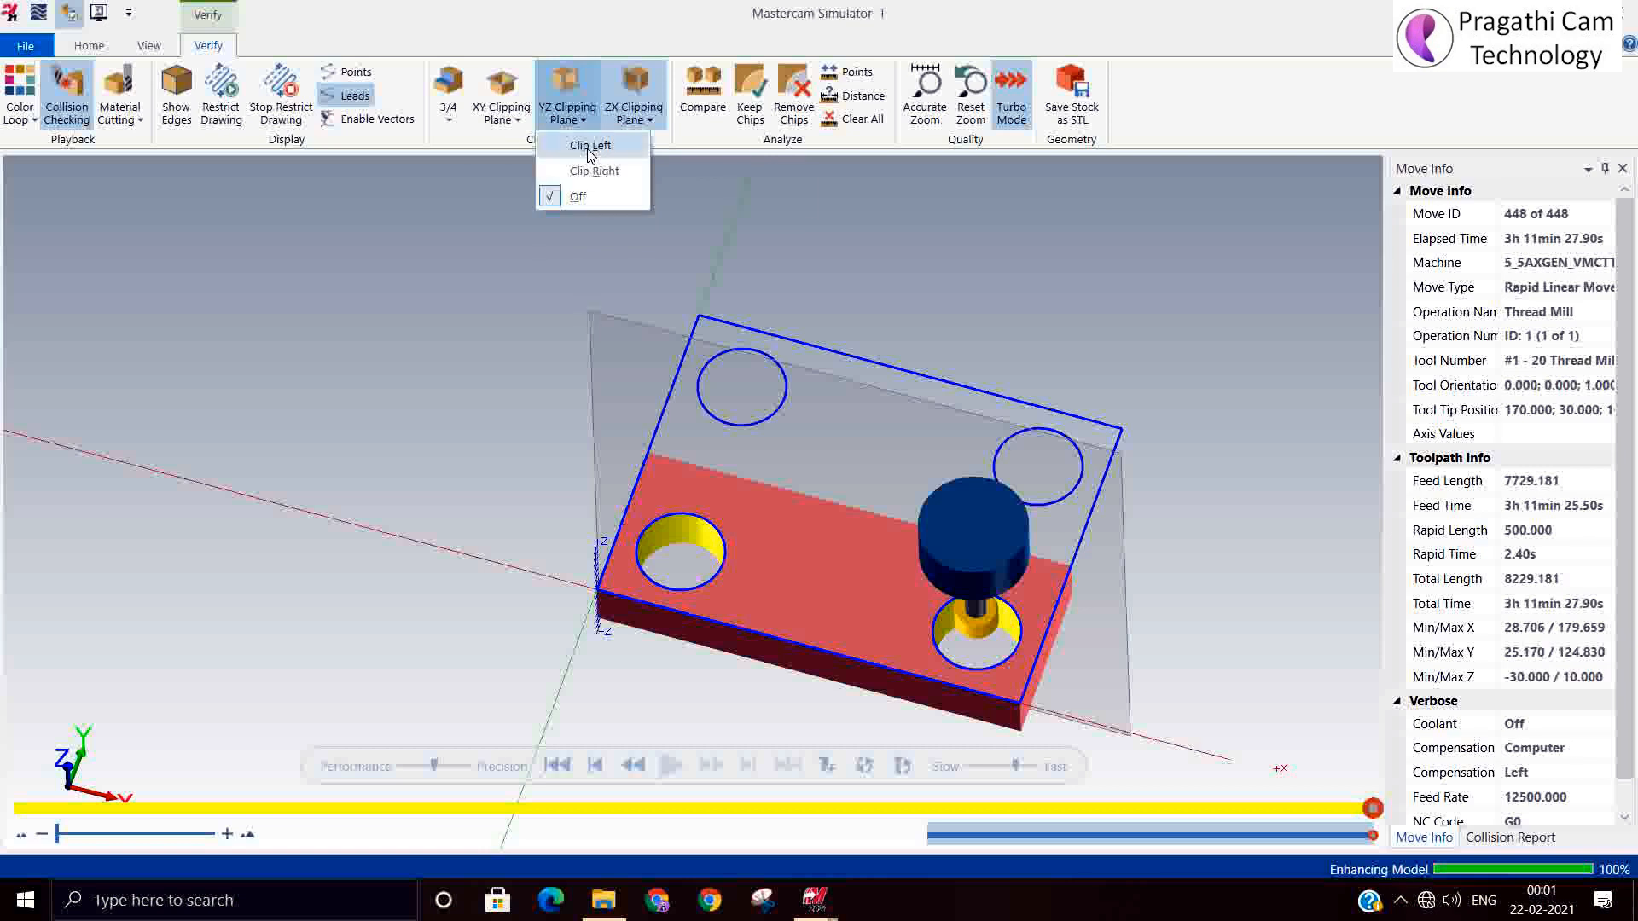
pyautogui.click(588, 147)
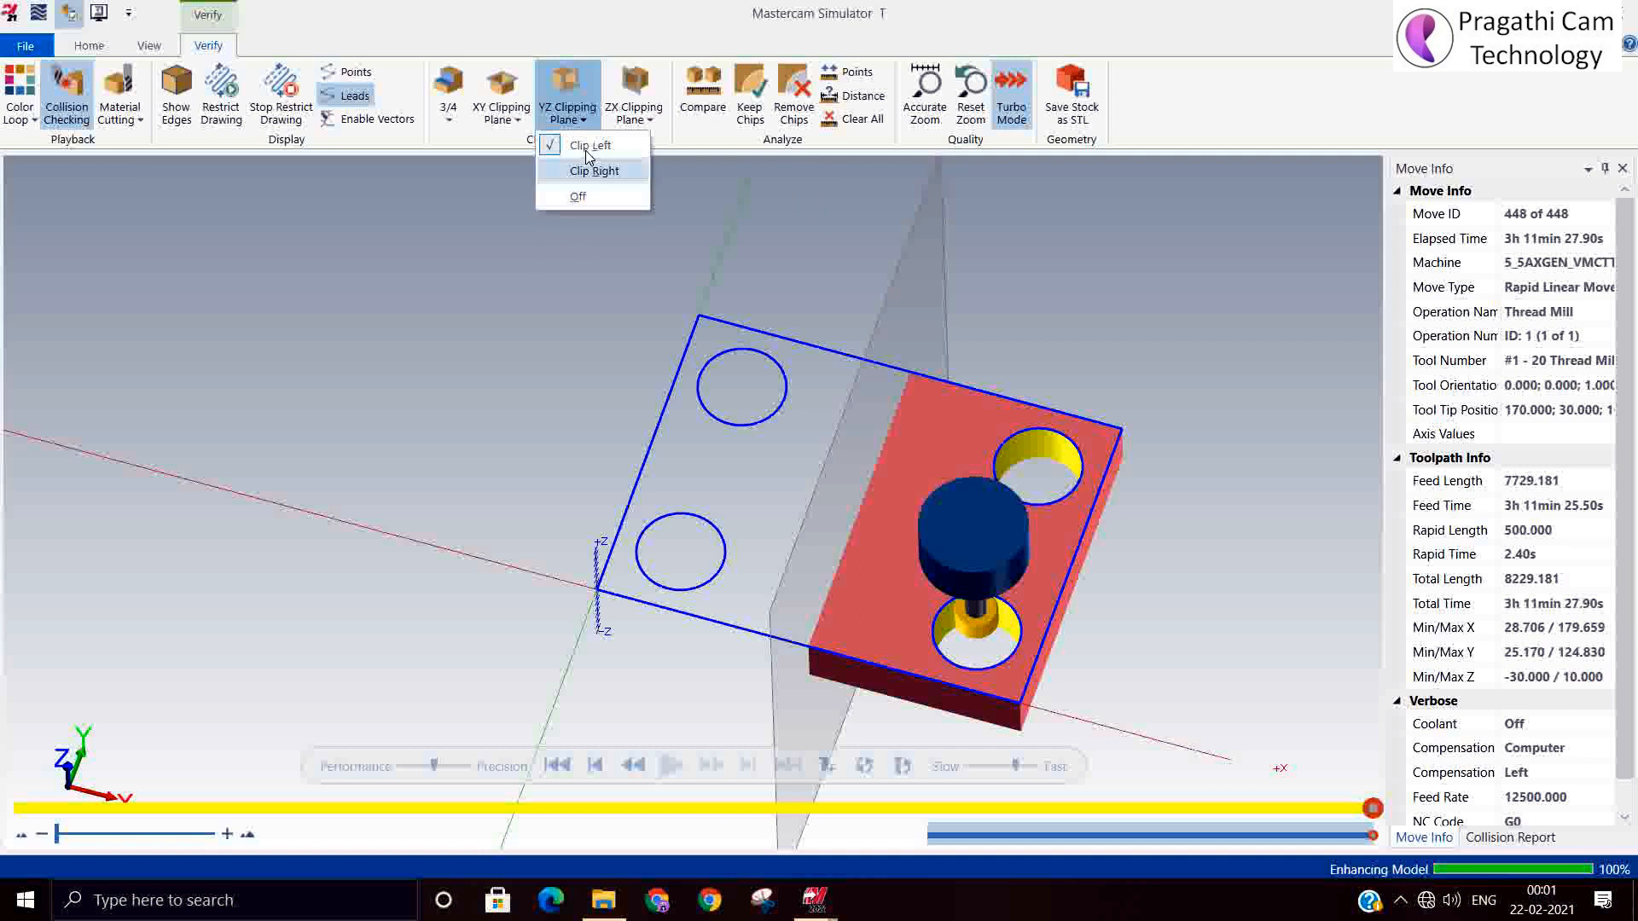
pyautogui.click(582, 122)
pyautogui.click(583, 121)
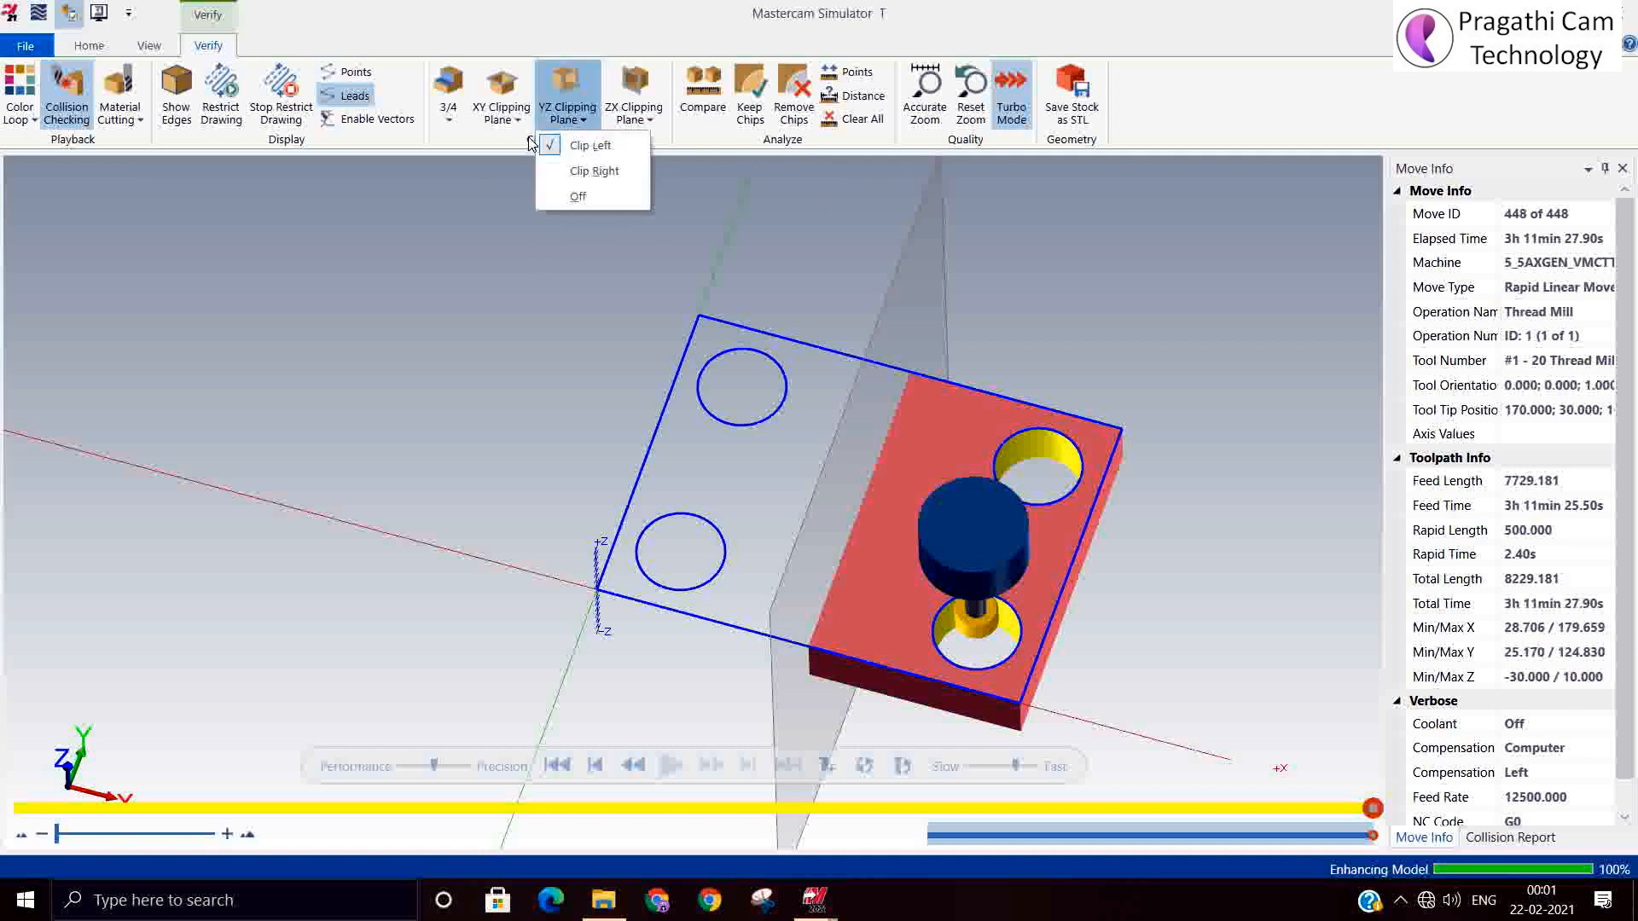
pyautogui.click(480, 189)
# Step: Compare 3/4 clipping of the stock using the 2nd, 3rd and 1st quadrant options
pyautogui.click(449, 122)
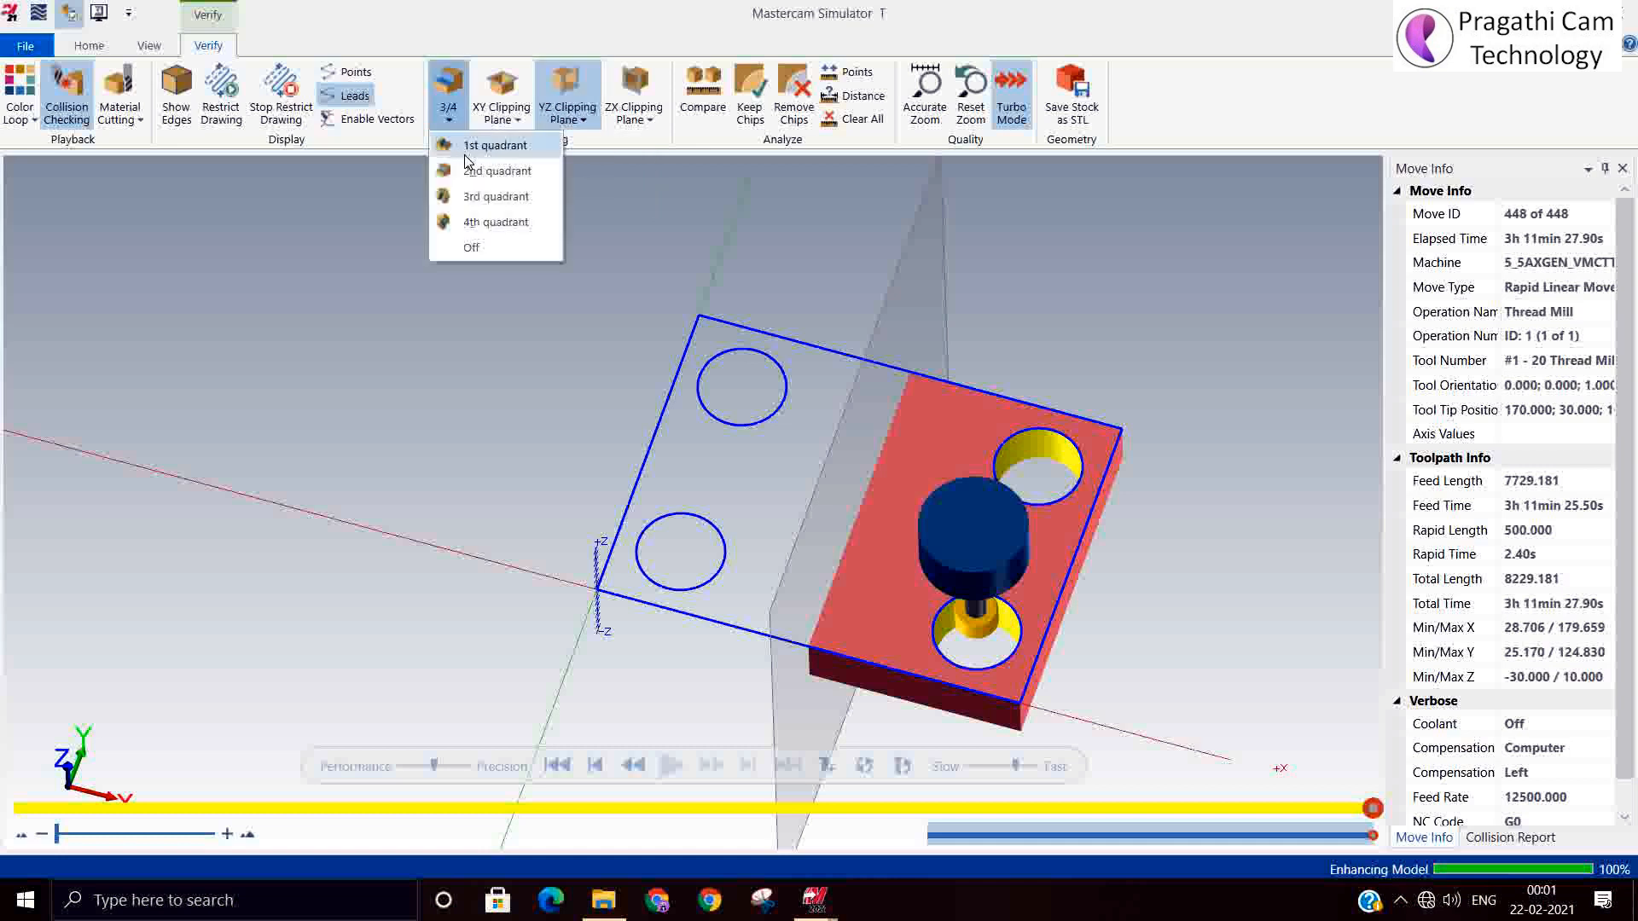
pyautogui.click(496, 171)
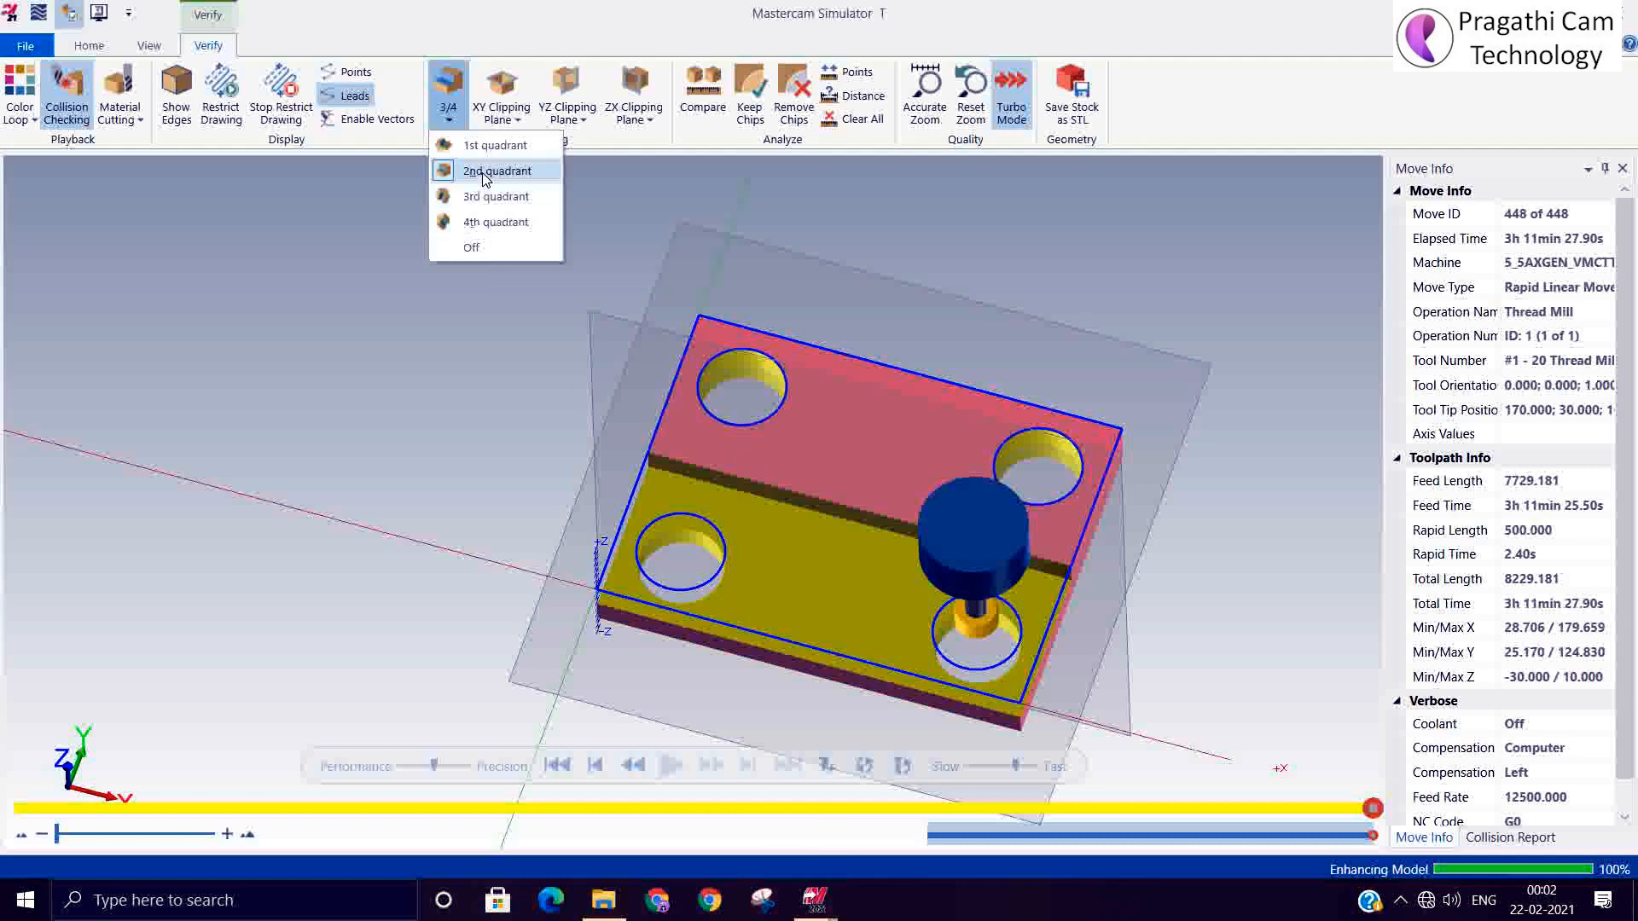
pyautogui.click(480, 200)
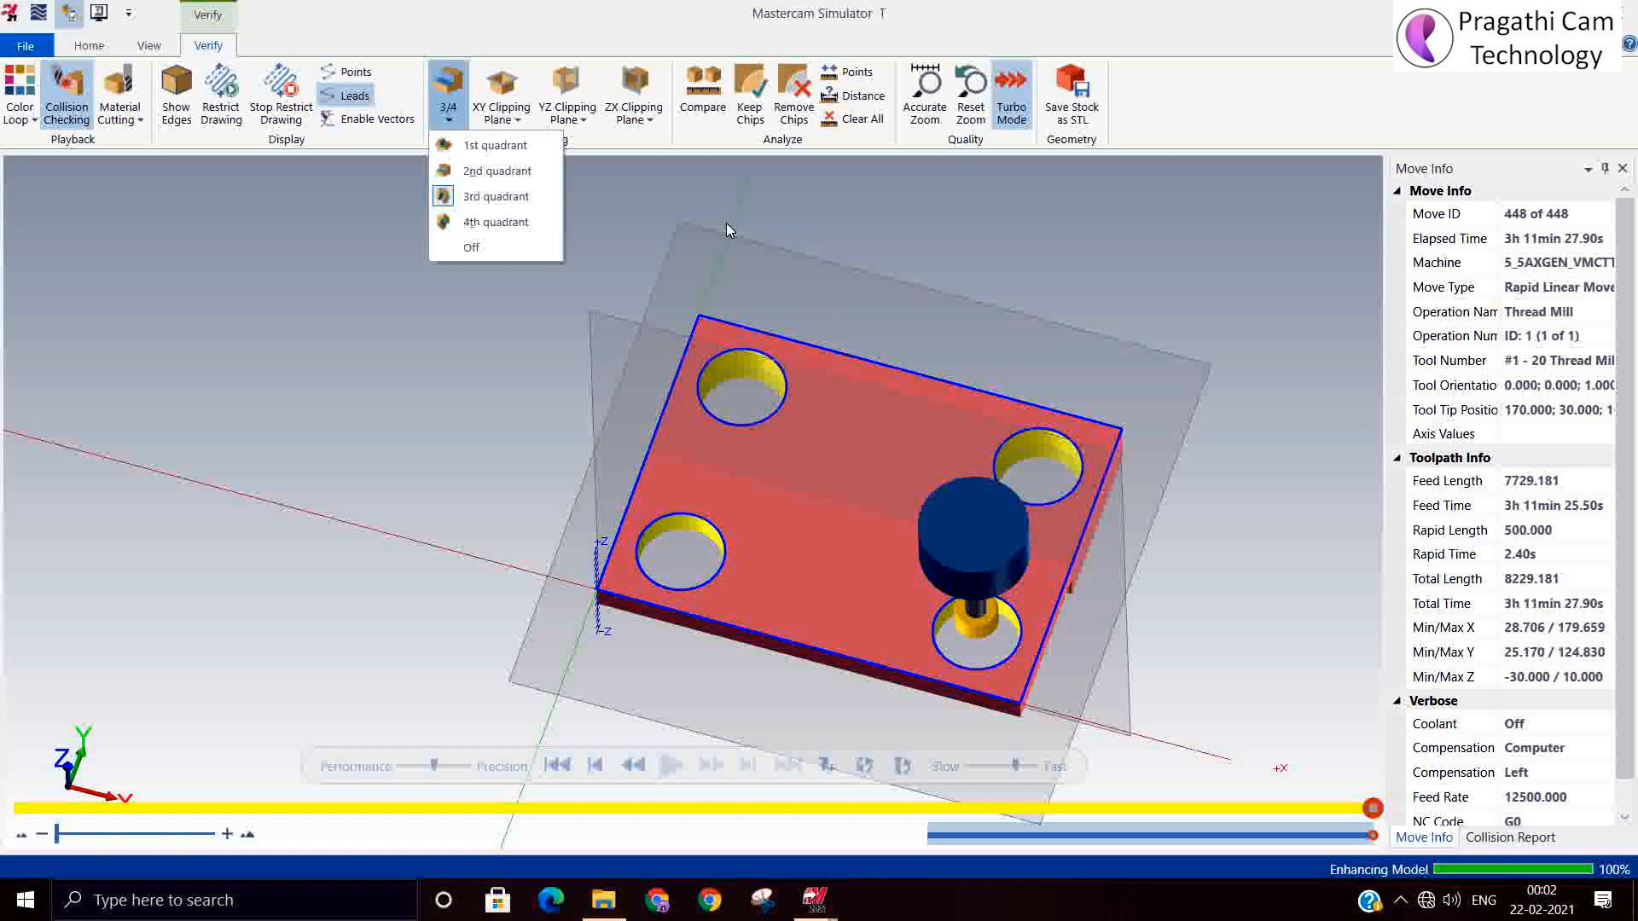
pyautogui.click(479, 149)
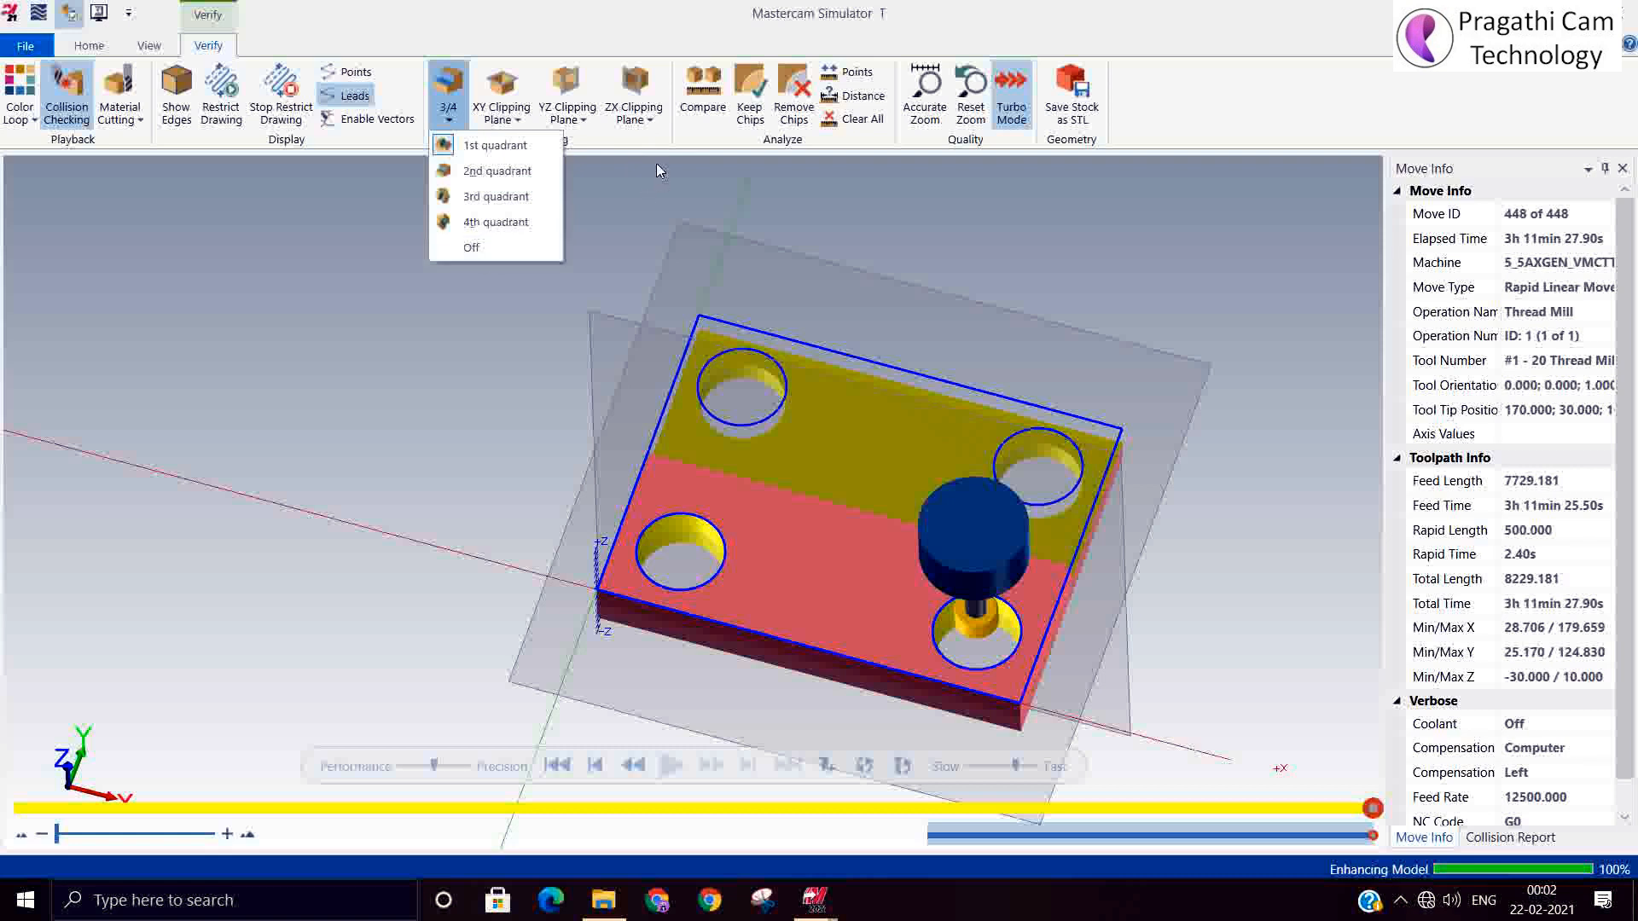
pyautogui.click(575, 138)
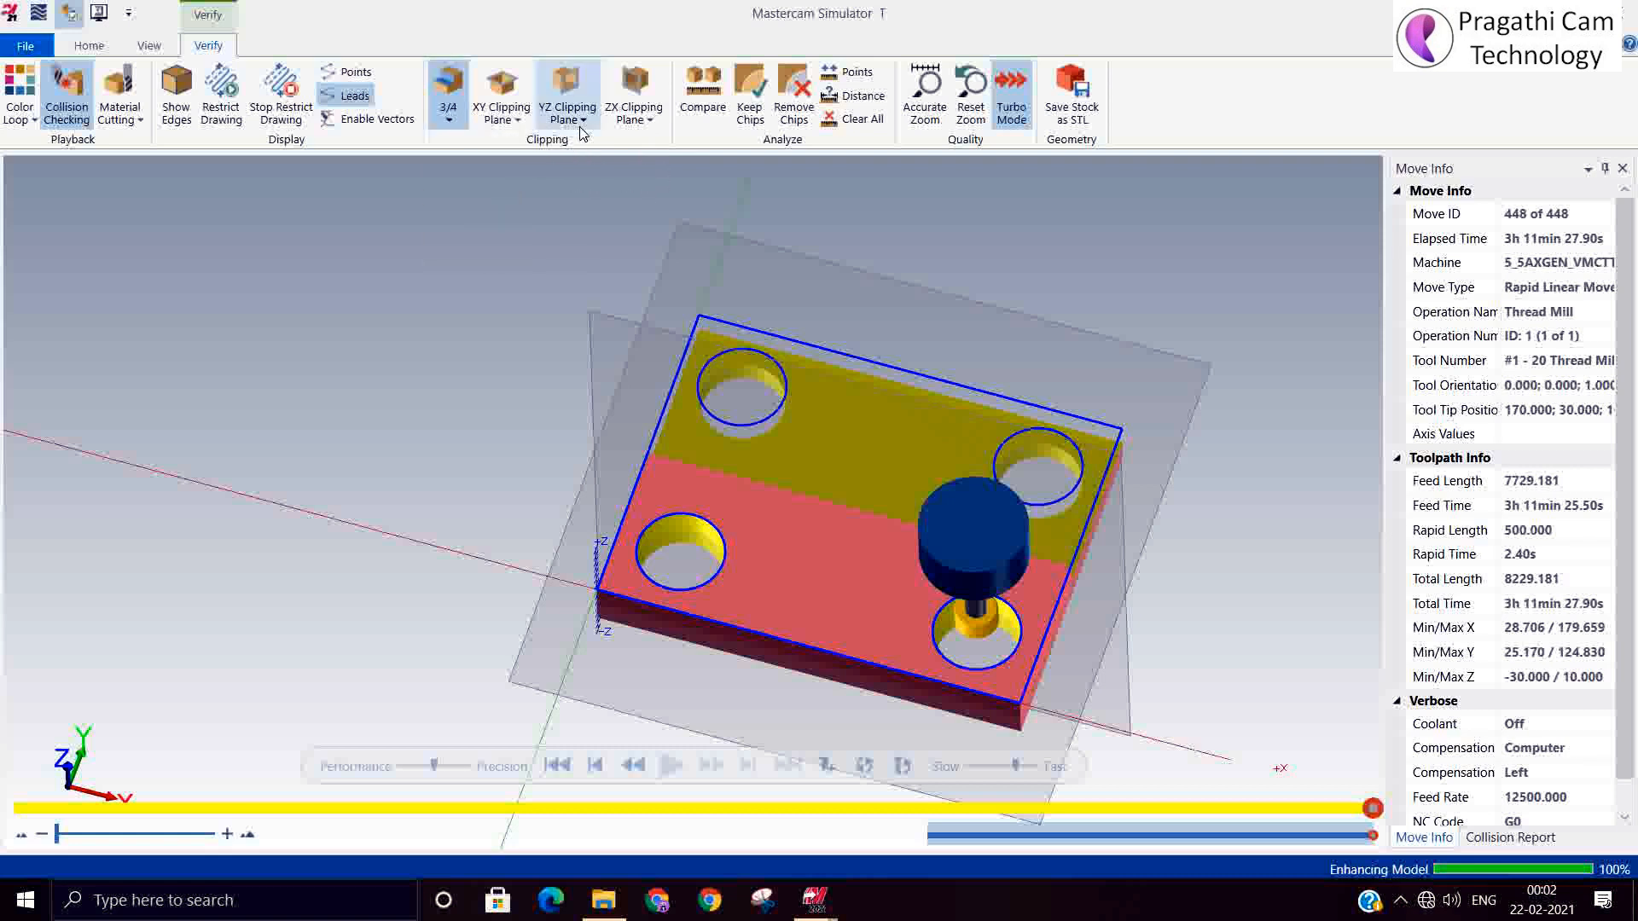
# Step: Section the stock with the XY clipping plane as Clip Top, inspect the hole walls up close, and turn the clipping off
pyautogui.click(508, 123)
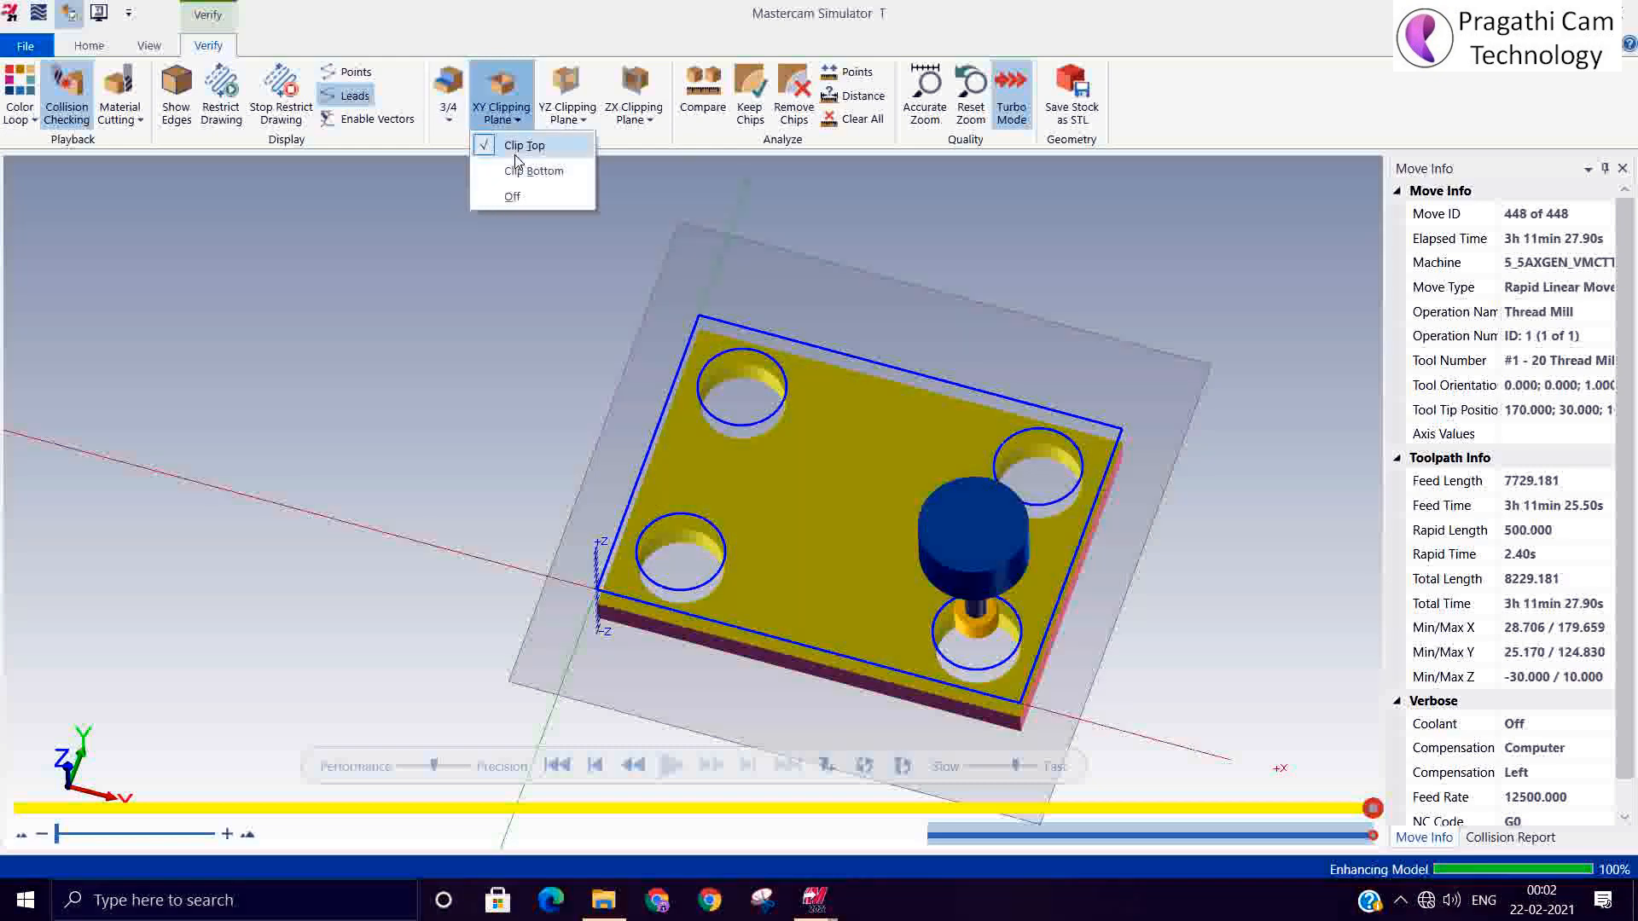
pyautogui.click(520, 147)
pyautogui.scroll(4, 891, 689)
pyautogui.scroll(2, 1015, 670)
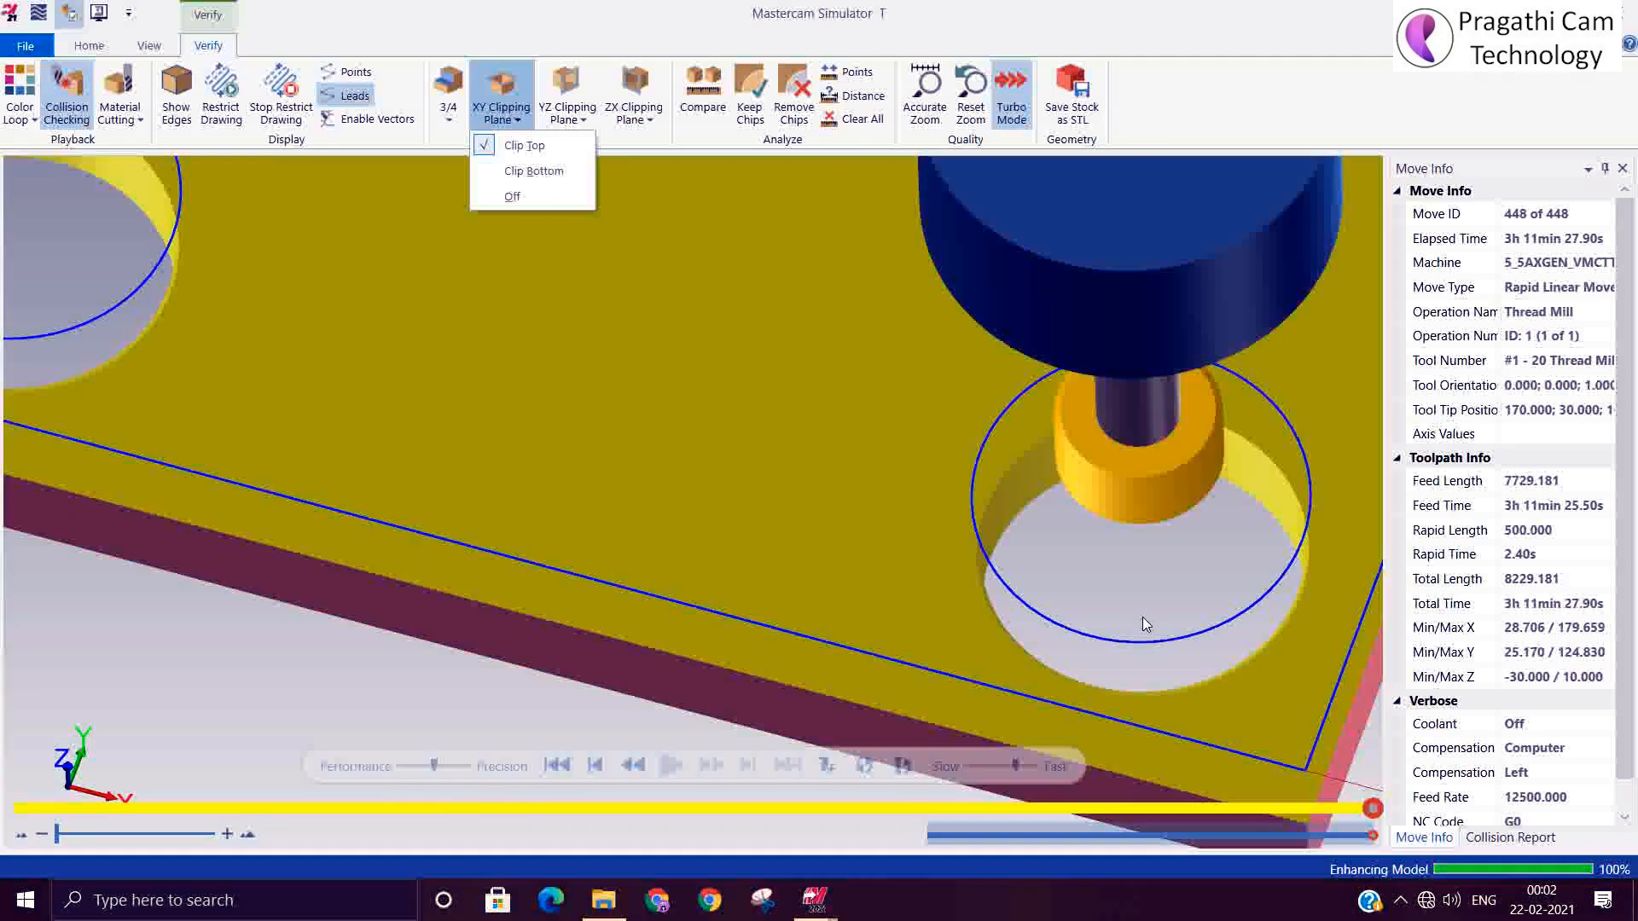
pyautogui.scroll(-4, 1143, 565)
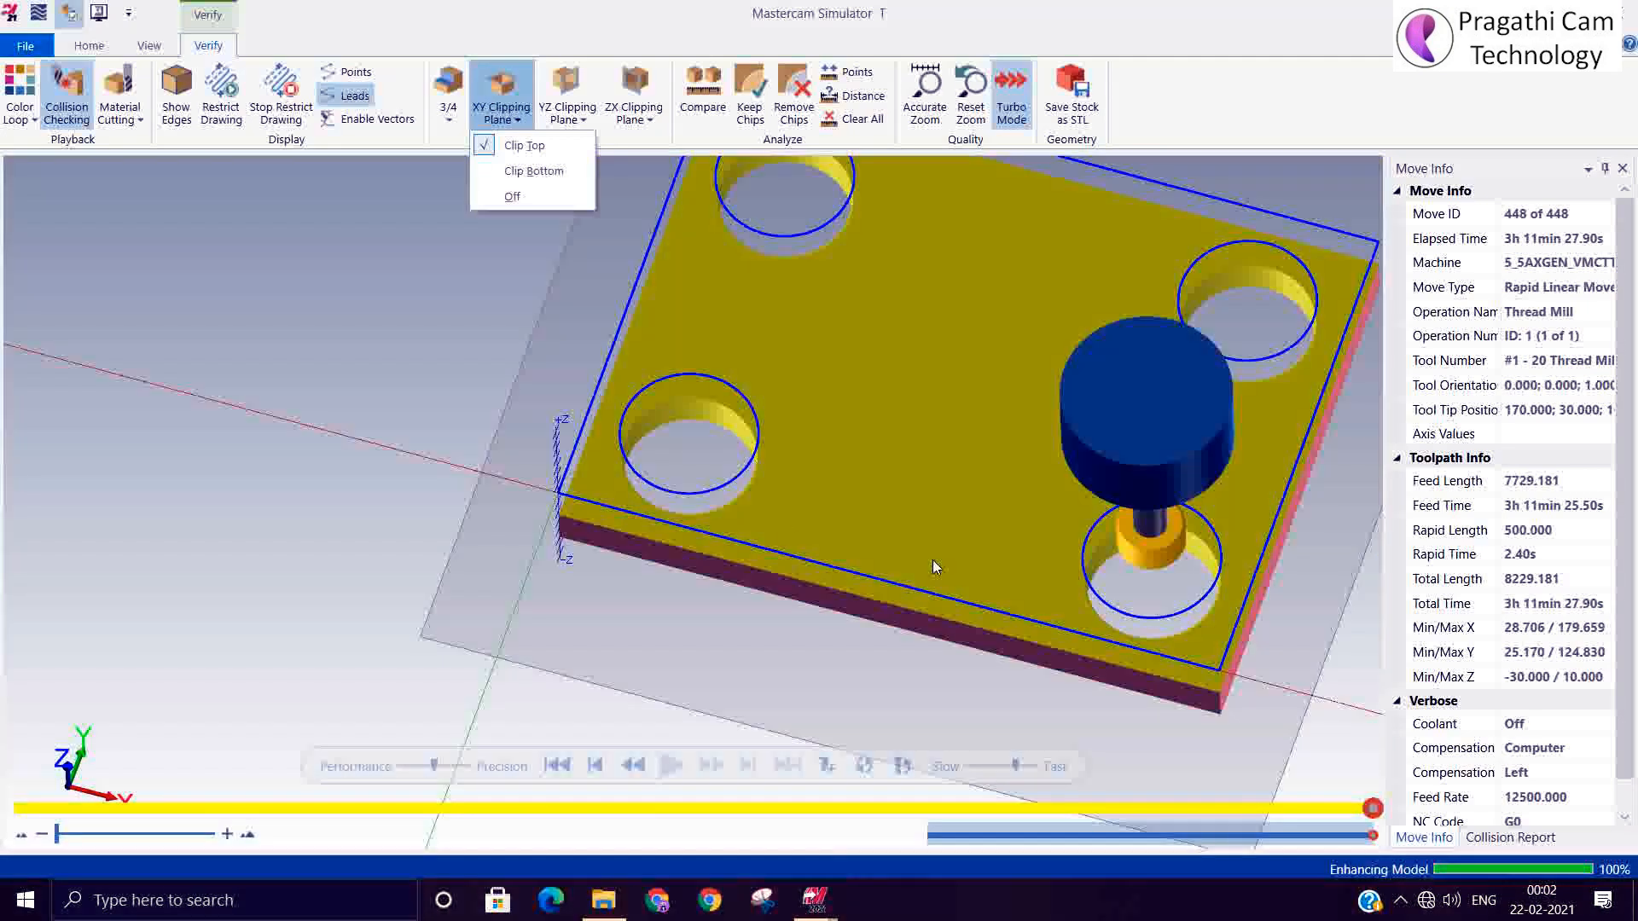
pyautogui.scroll(2, 710, 400)
pyautogui.scroll(5, 713, 404)
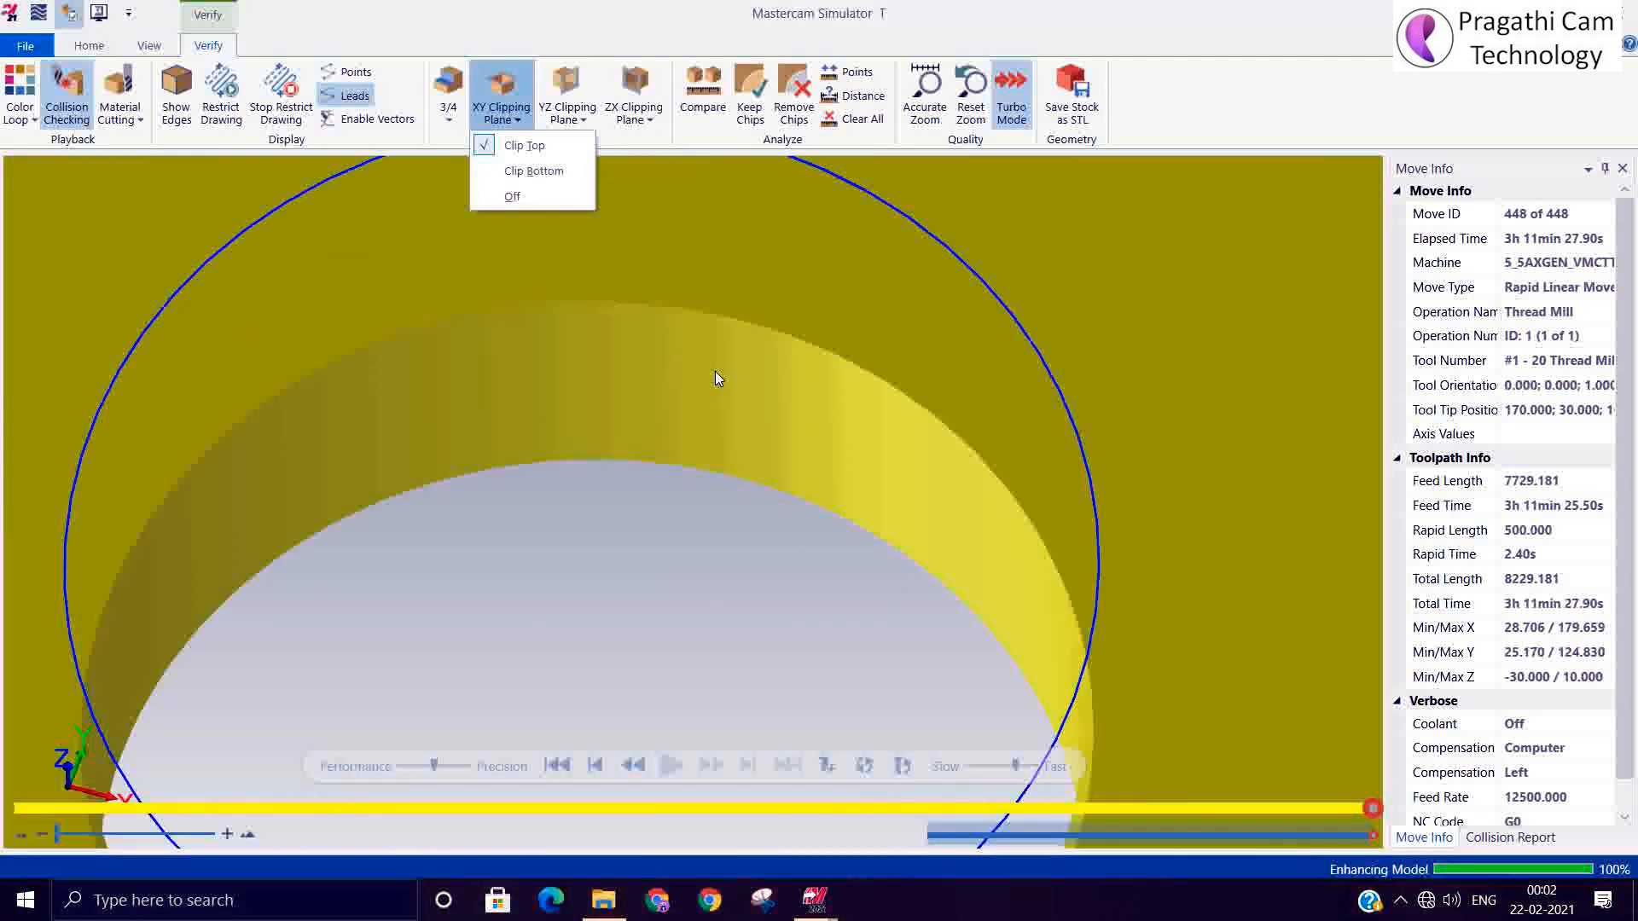
pyautogui.click(690, 467)
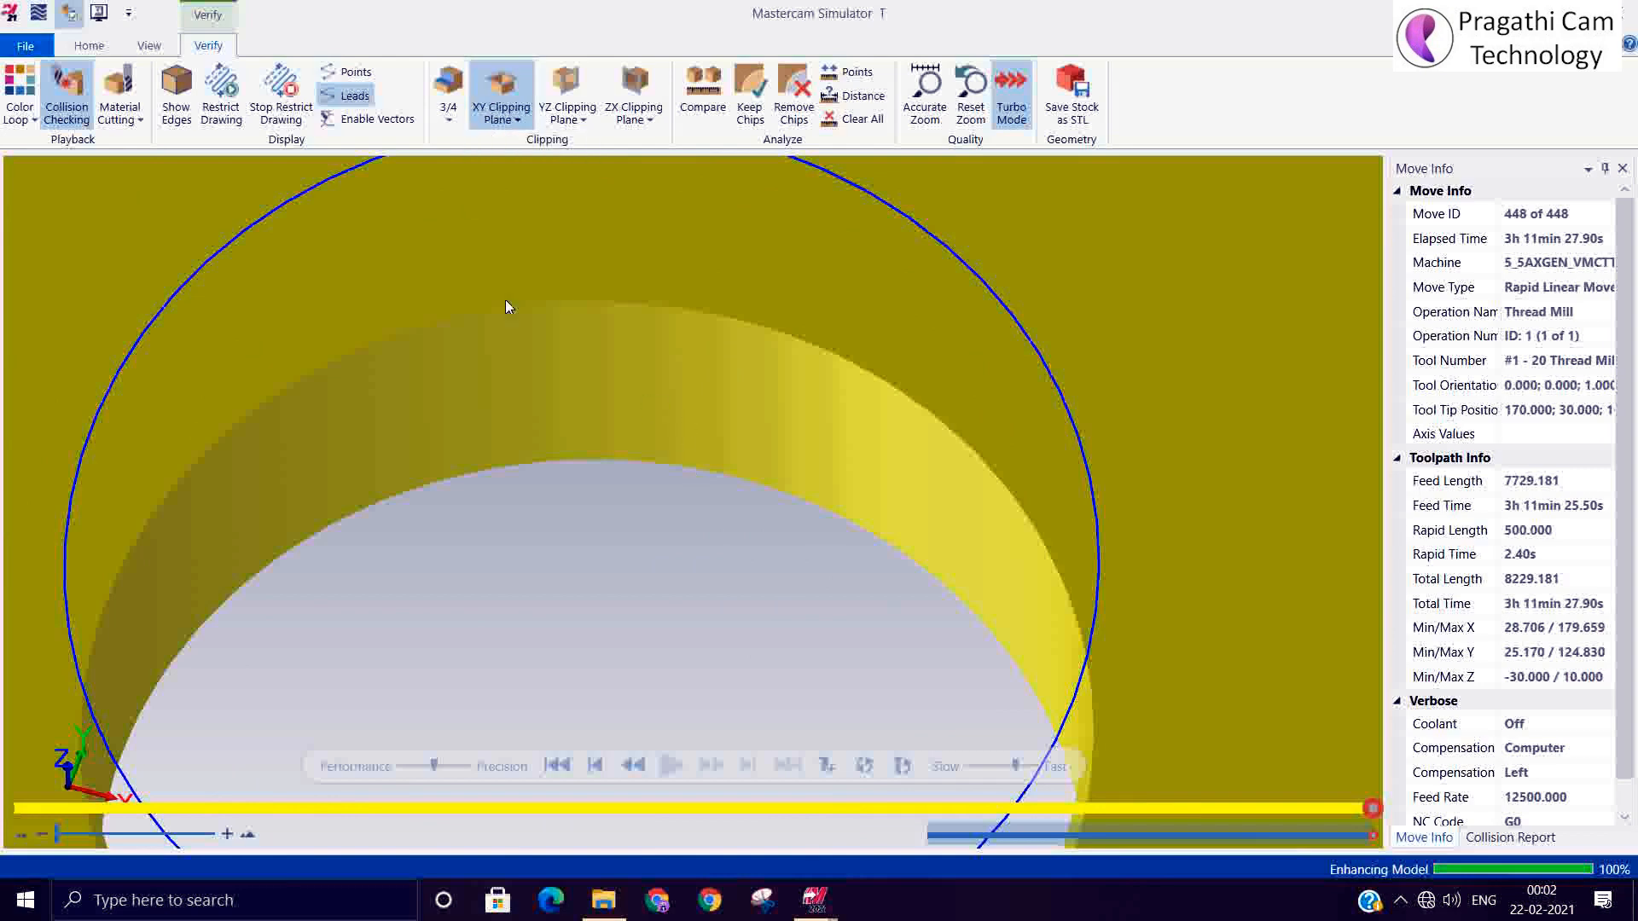
pyautogui.scroll(-3, 636, 435)
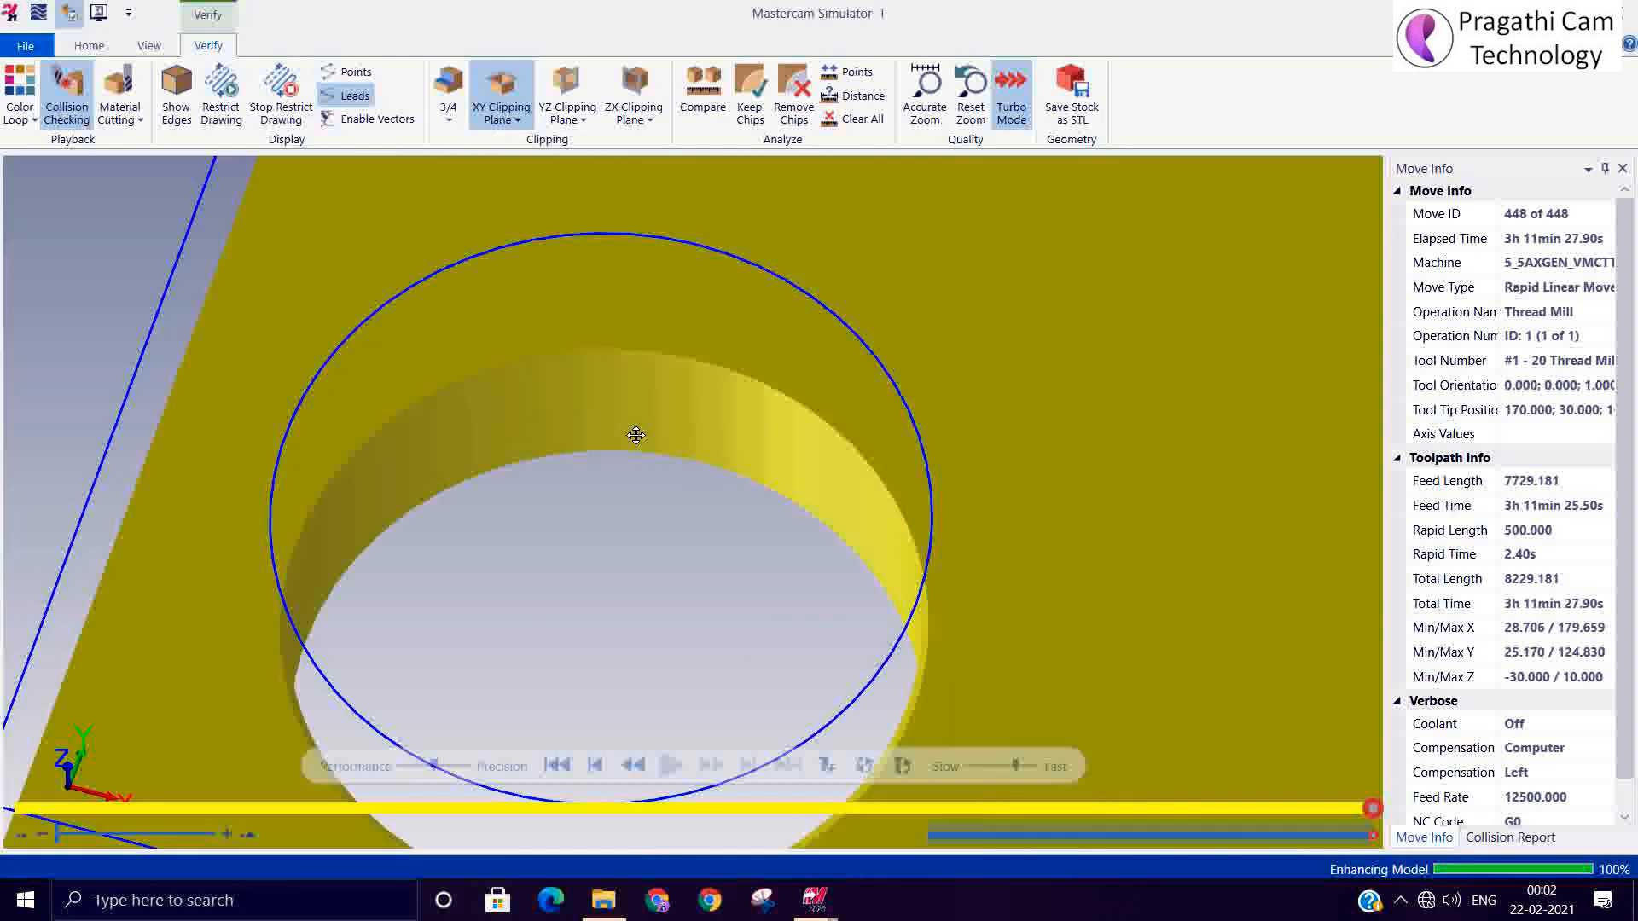
pyautogui.click(513, 118)
pyautogui.click(514, 195)
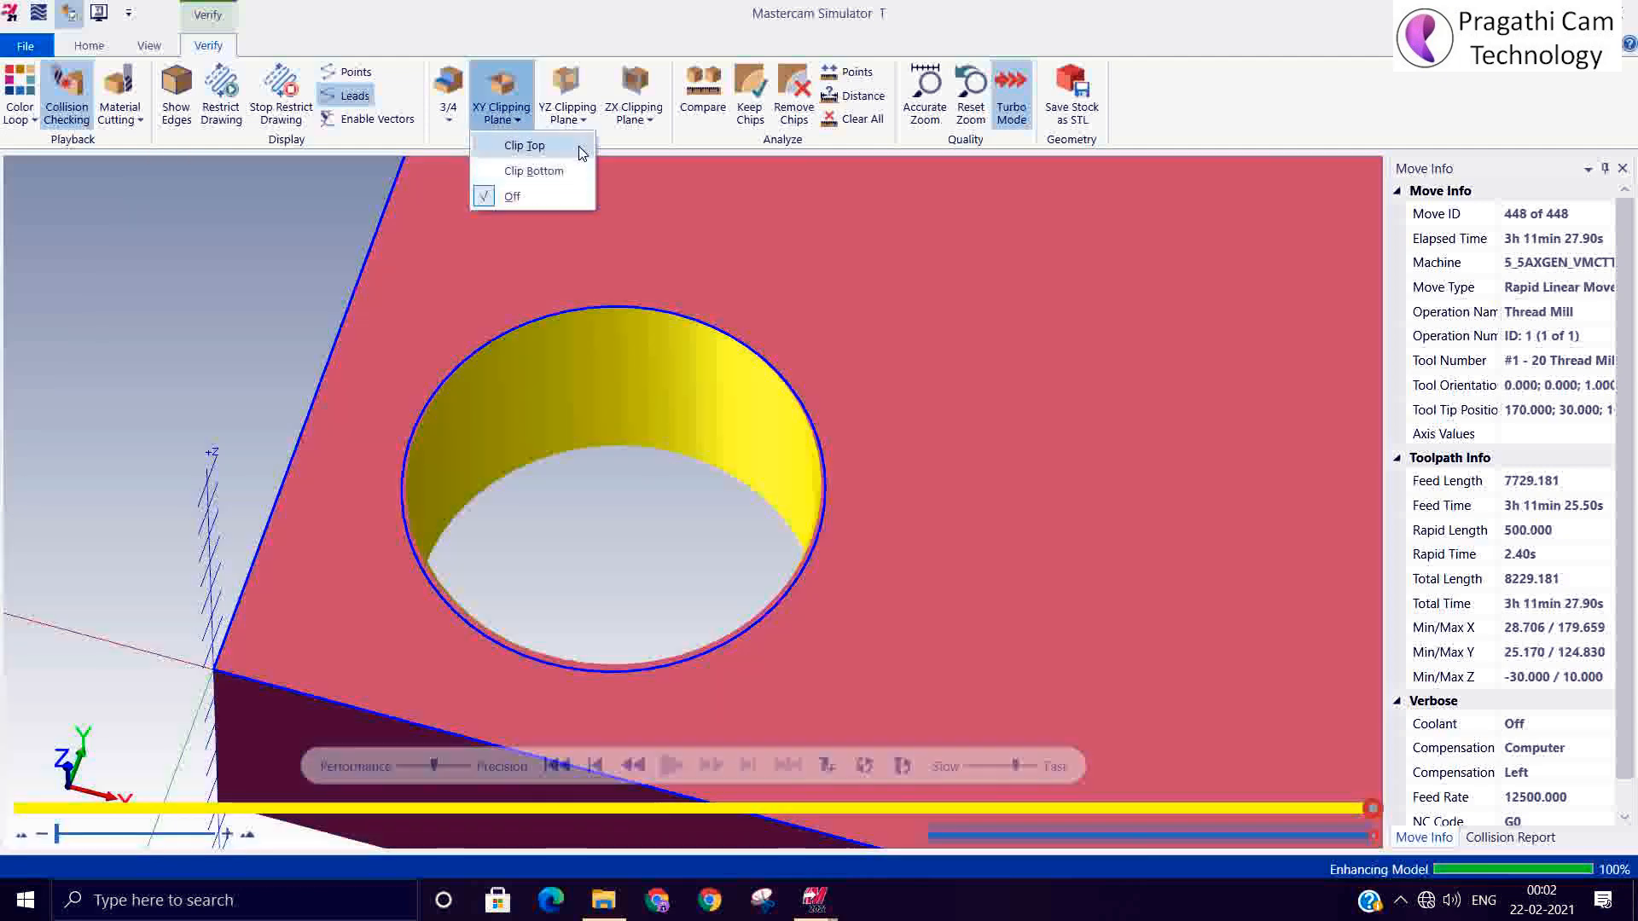
# Step: Examine the milled threads in the walls of the two holes nearest the origin from a low side angle
pyautogui.scroll(-4, 528, 406)
pyautogui.scroll(5, 585, 407)
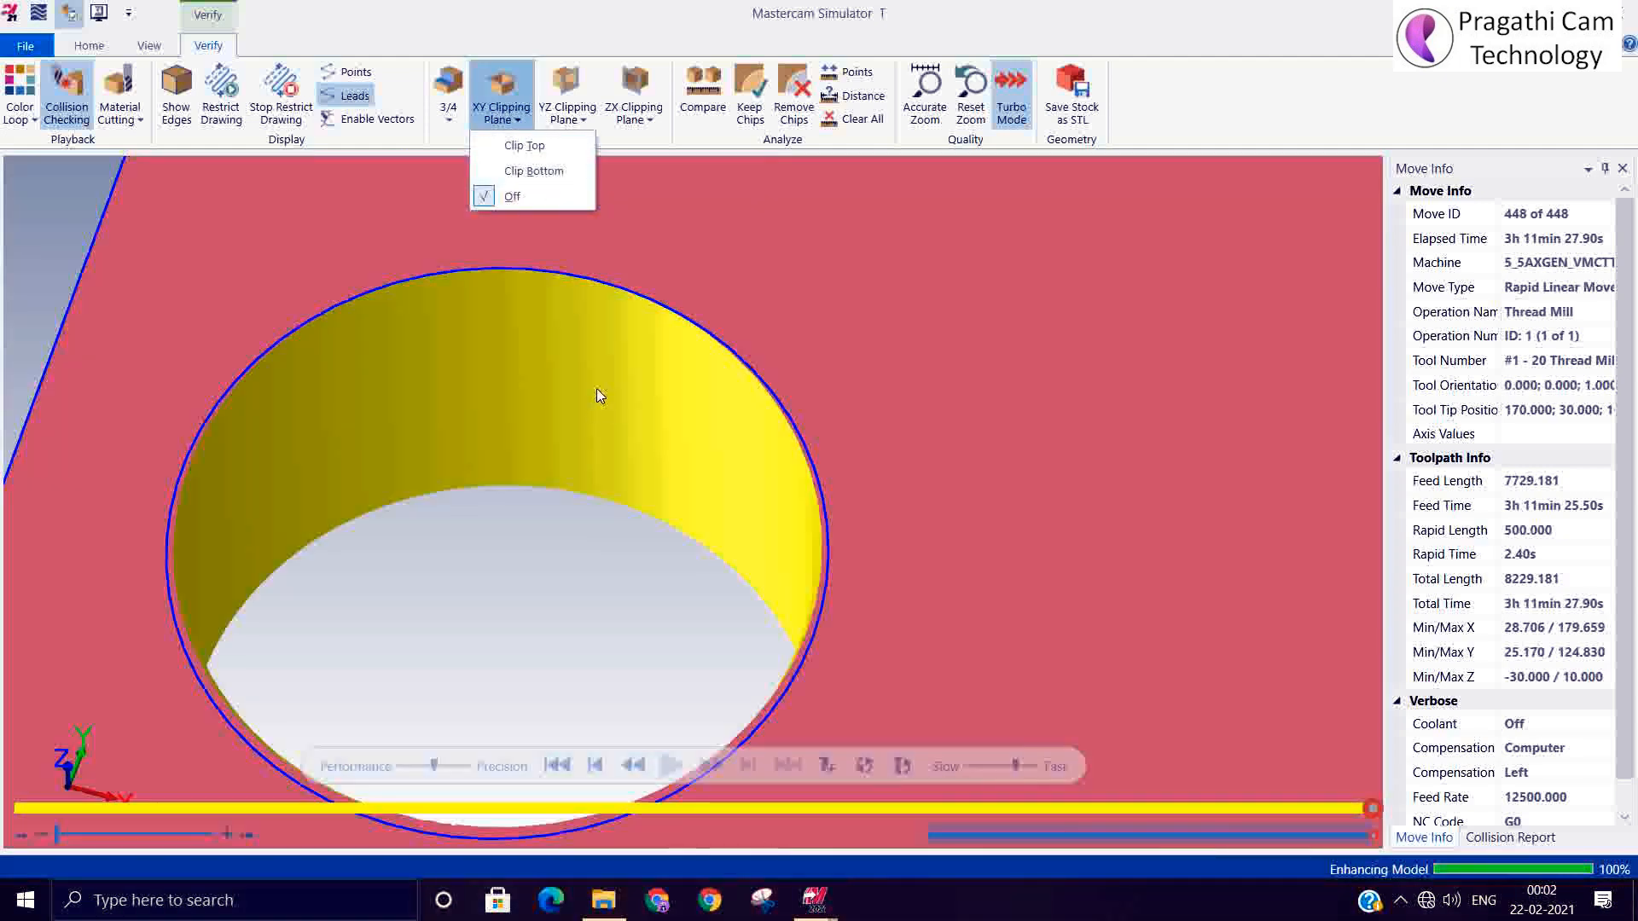
pyautogui.scroll(-6, 589, 410)
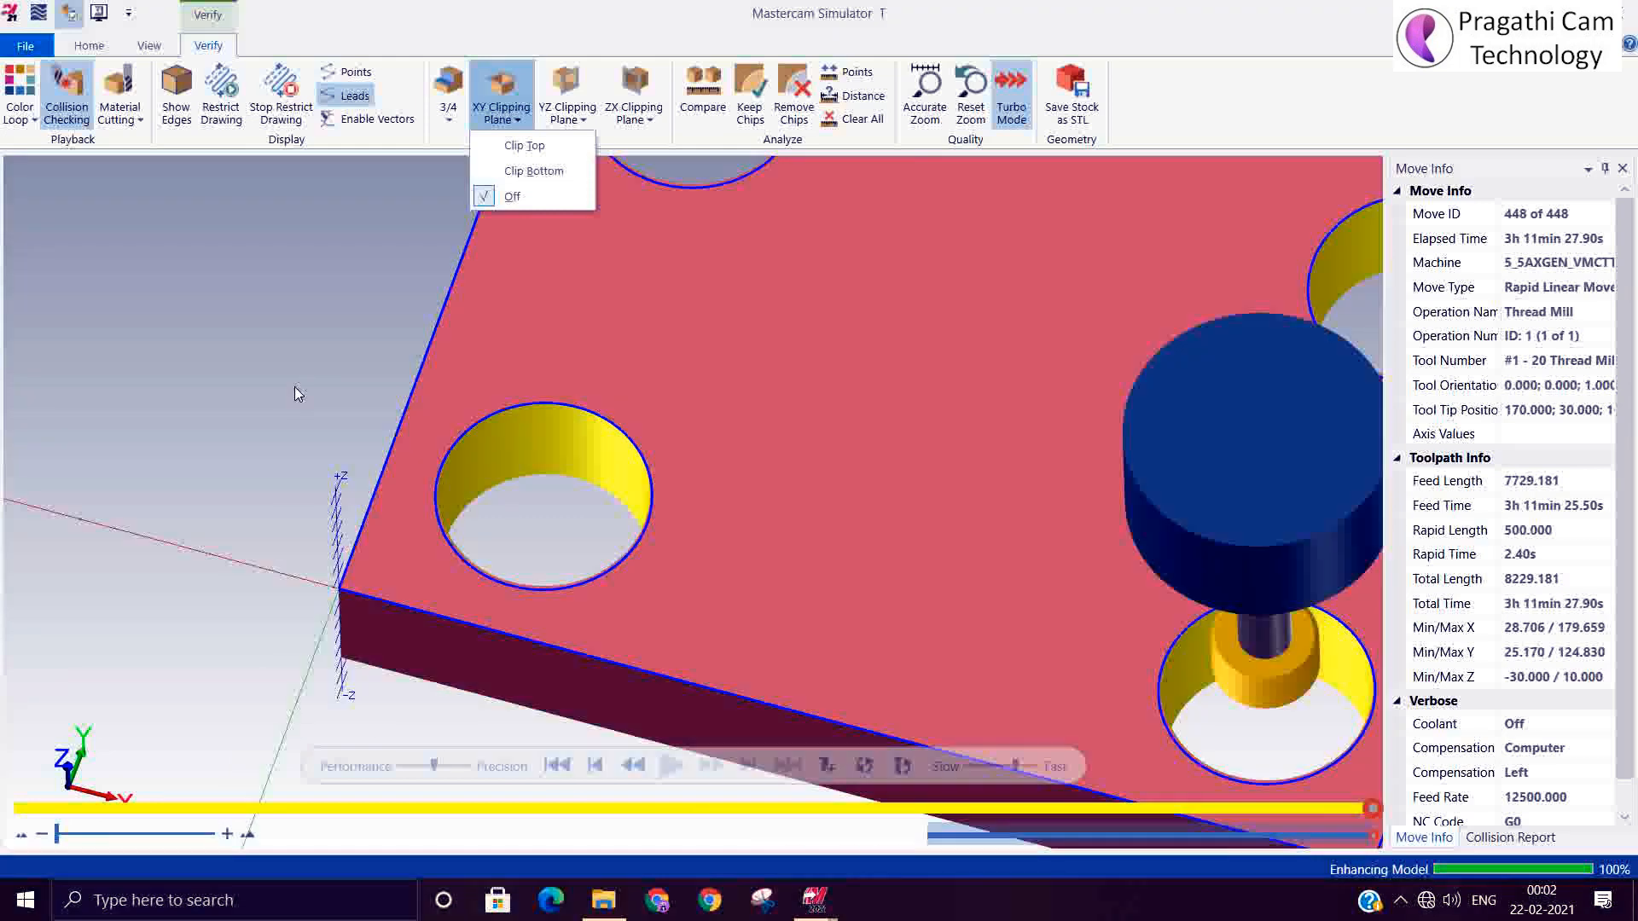
pyautogui.click(279, 352)
pyautogui.scroll(-3, 539, 392)
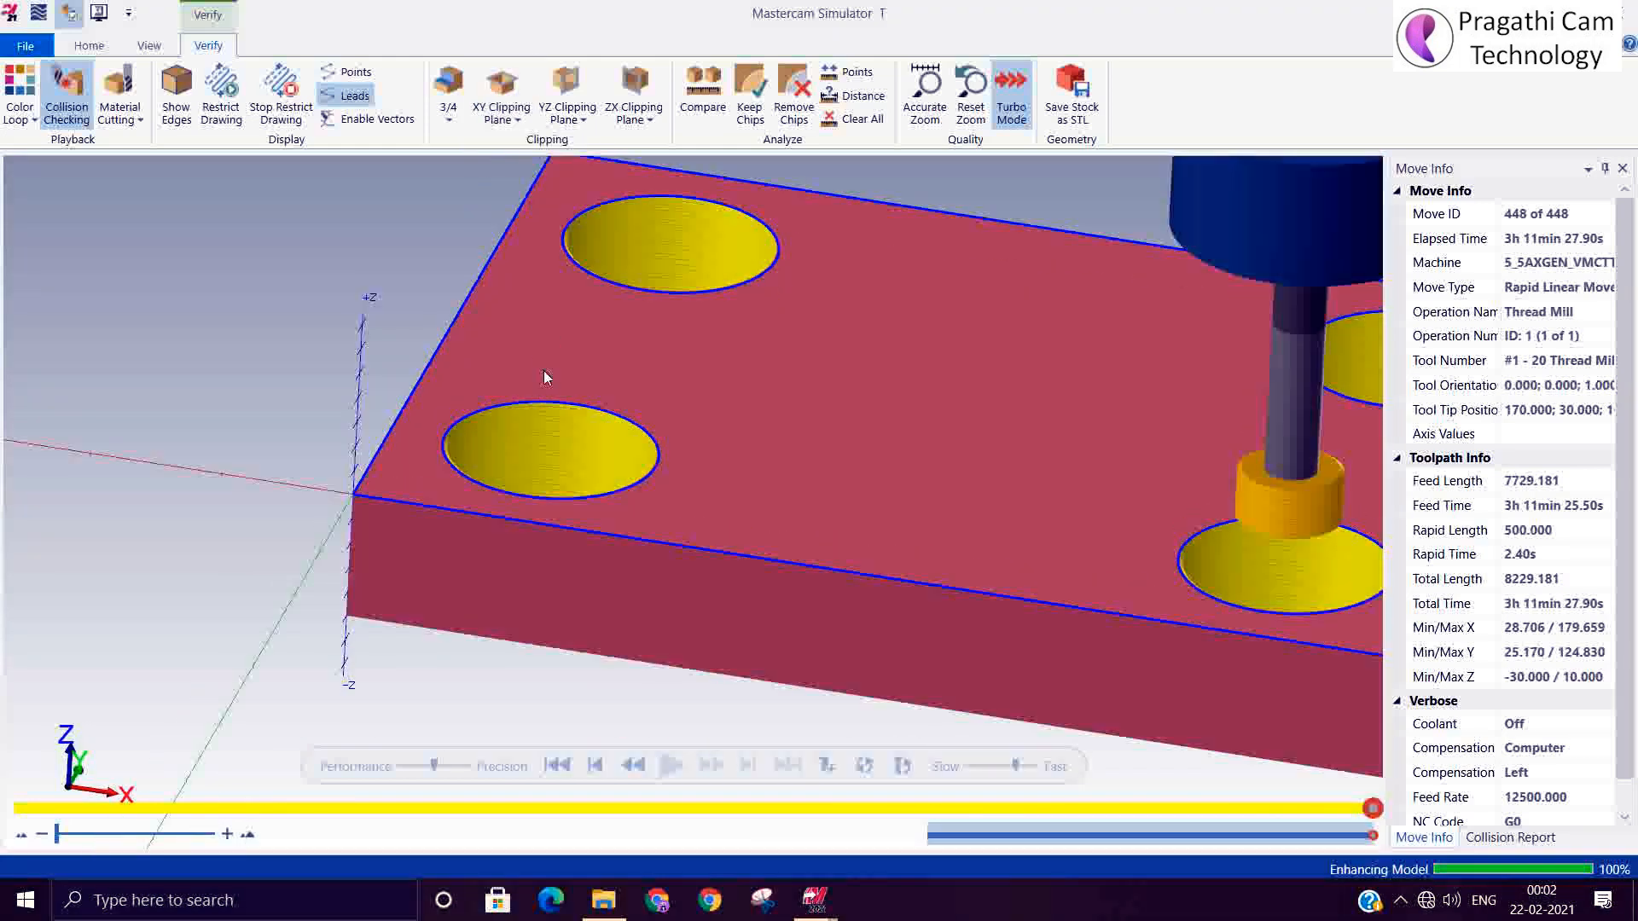
pyautogui.scroll(7, 544, 383)
pyautogui.moveTo(550, 443); pyautogui.dragTo(553, 414, button='middle')
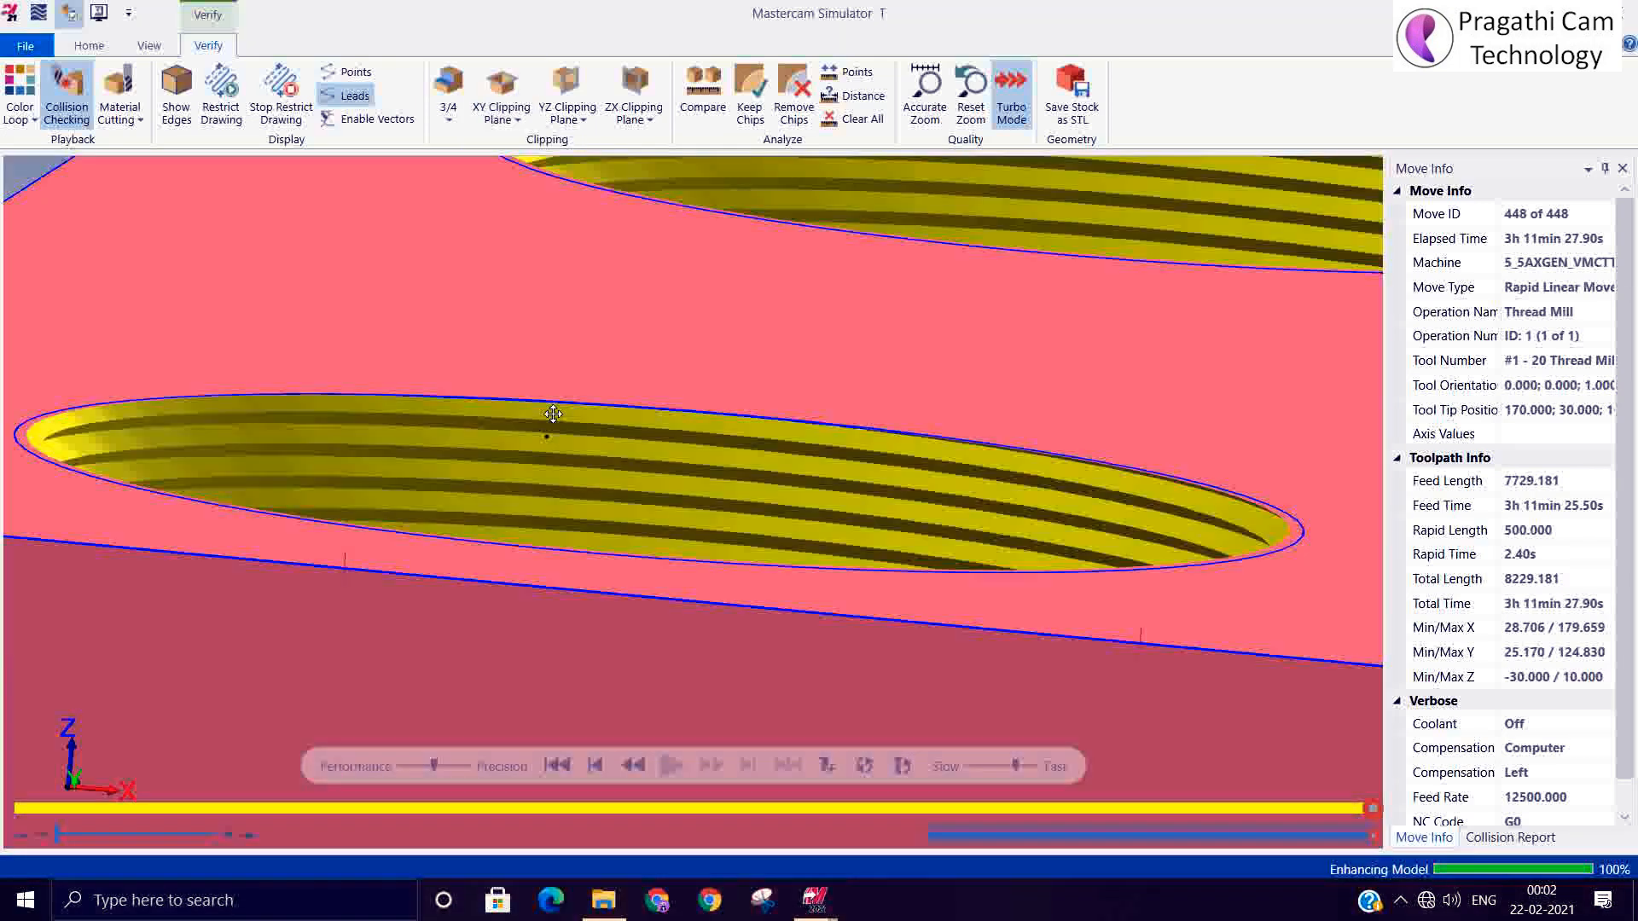
pyautogui.scroll(-3, 550, 473)
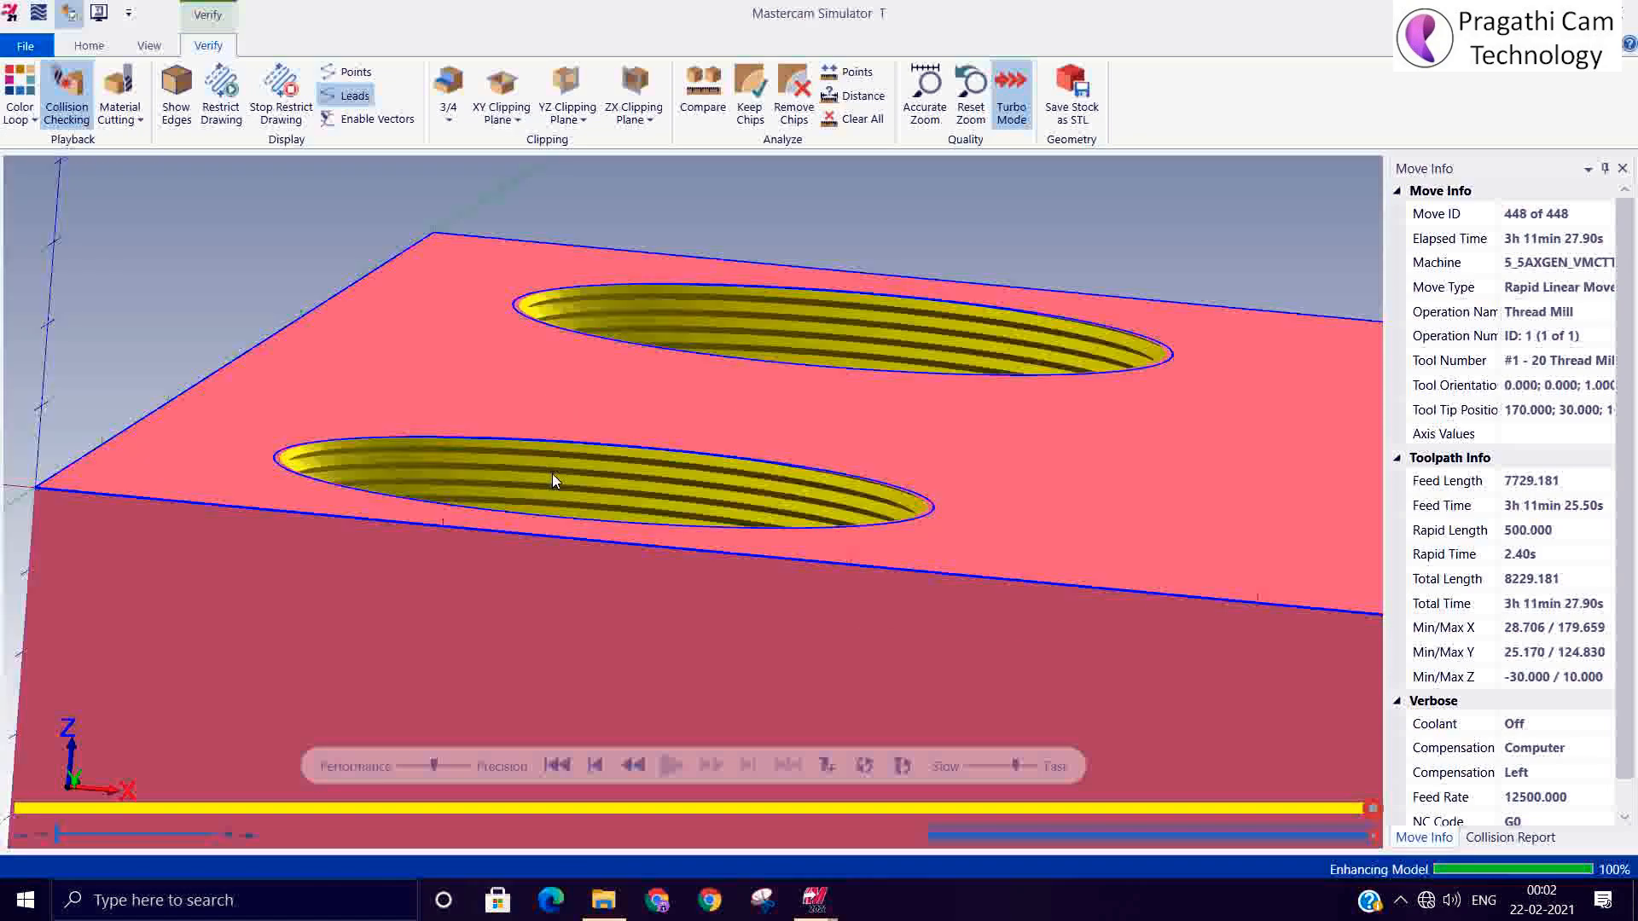
pyautogui.moveTo(551, 474); pyautogui.dragTo(551, 512, button='middle')
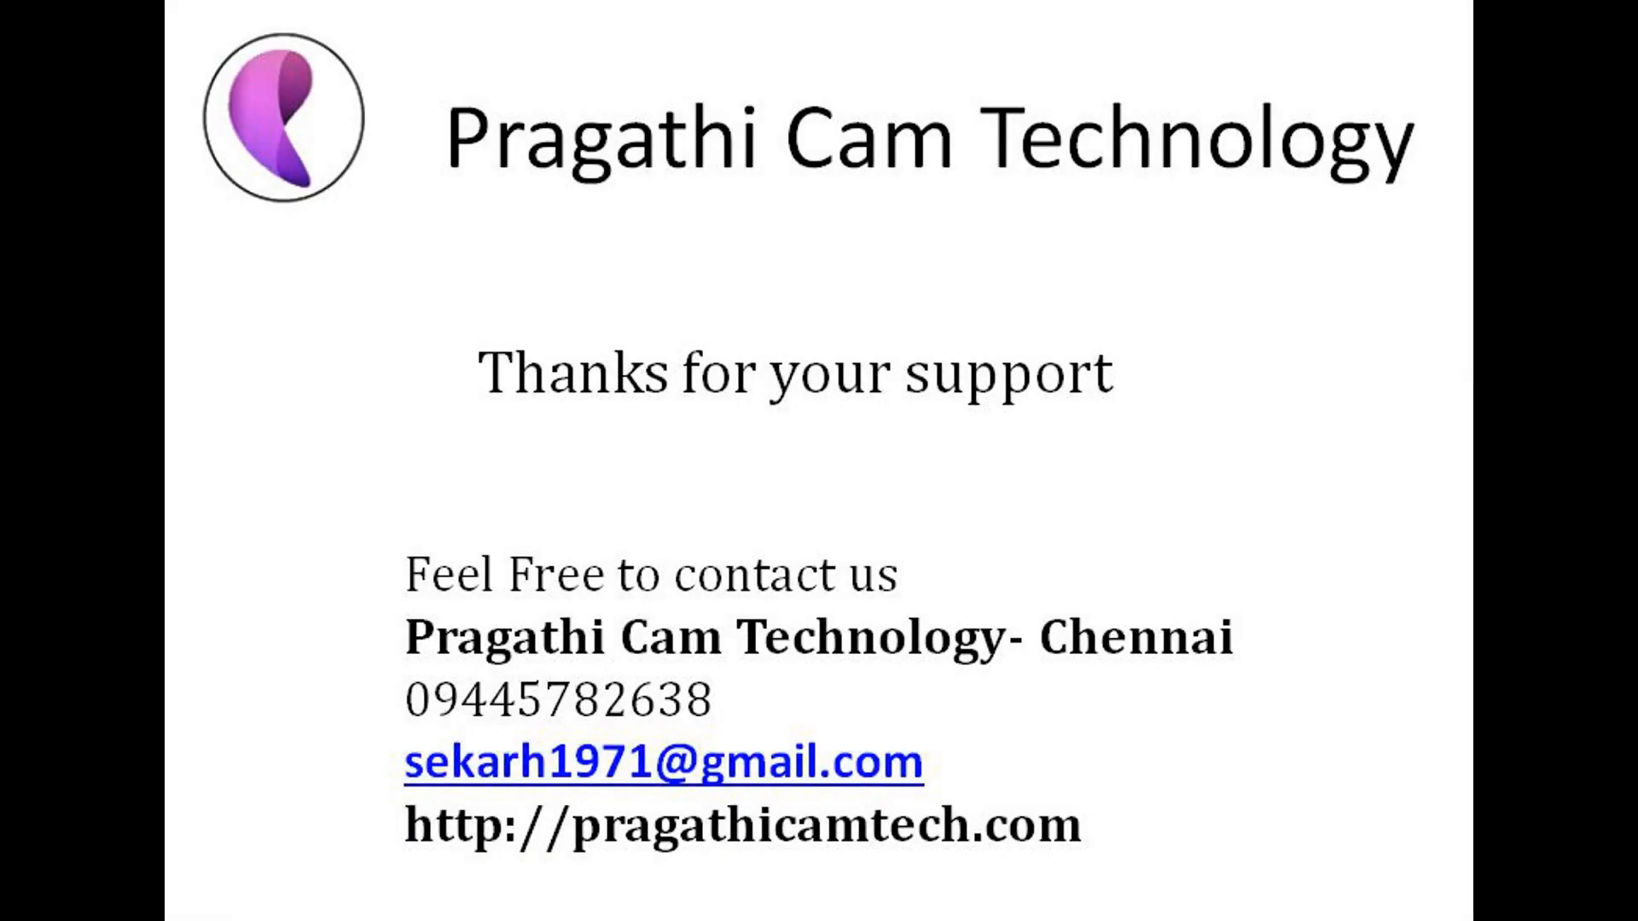